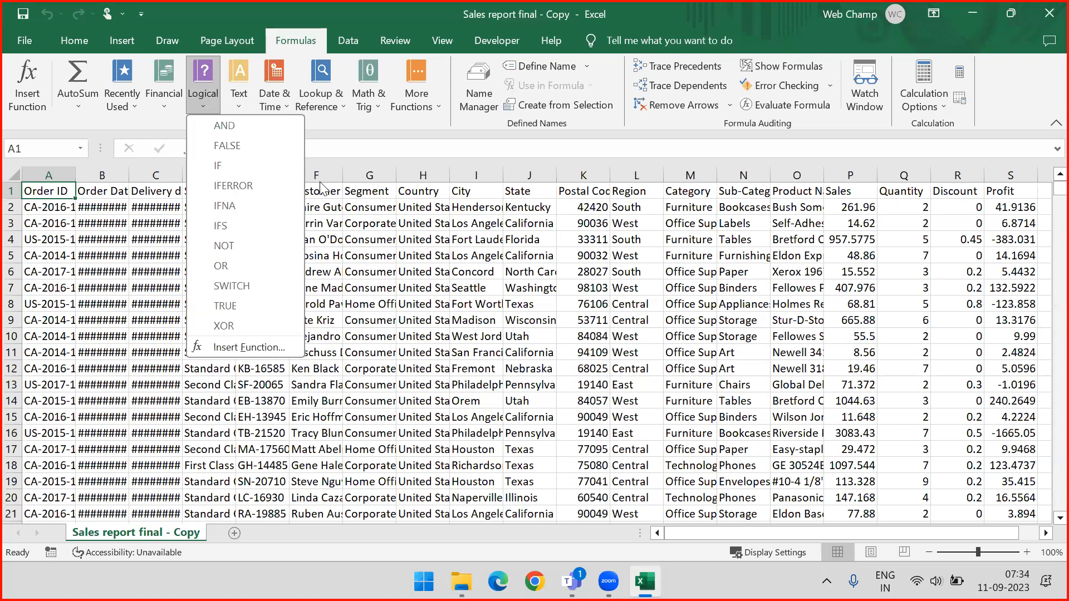
left_click(364, 131)
key("ctrl+Right")
key("Right")
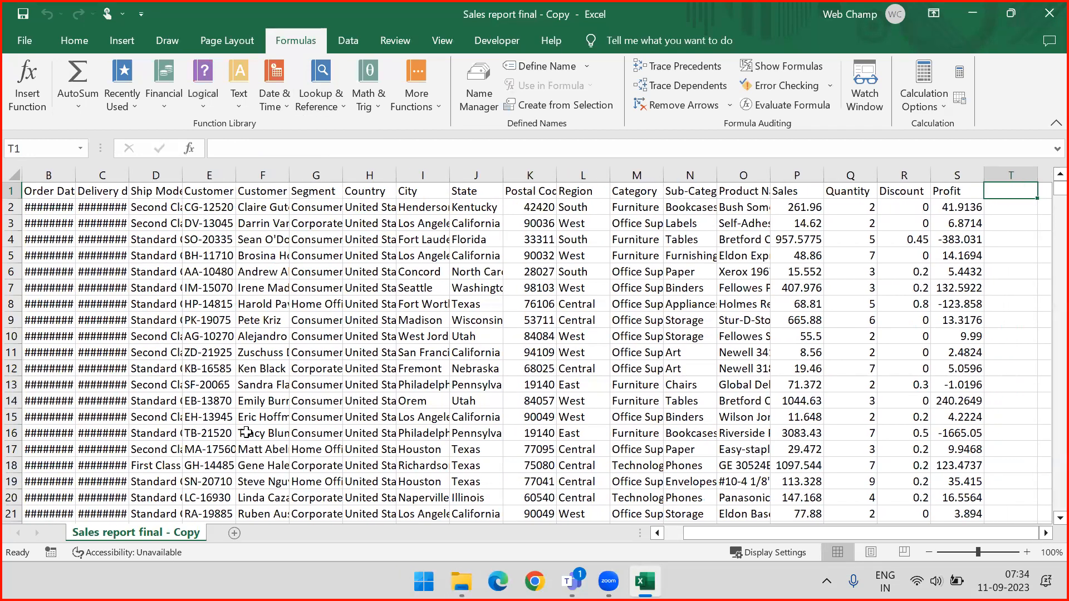
- Add a new worksheet to the workbook and name it Operators
double_click(240, 533)
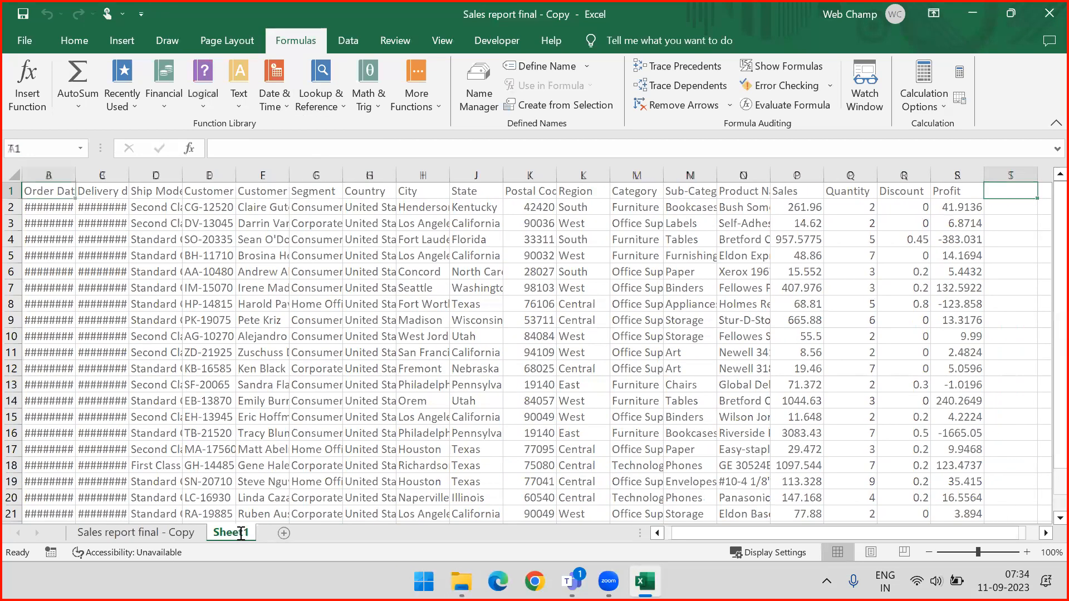
double_click(241, 533)
type("Opera")
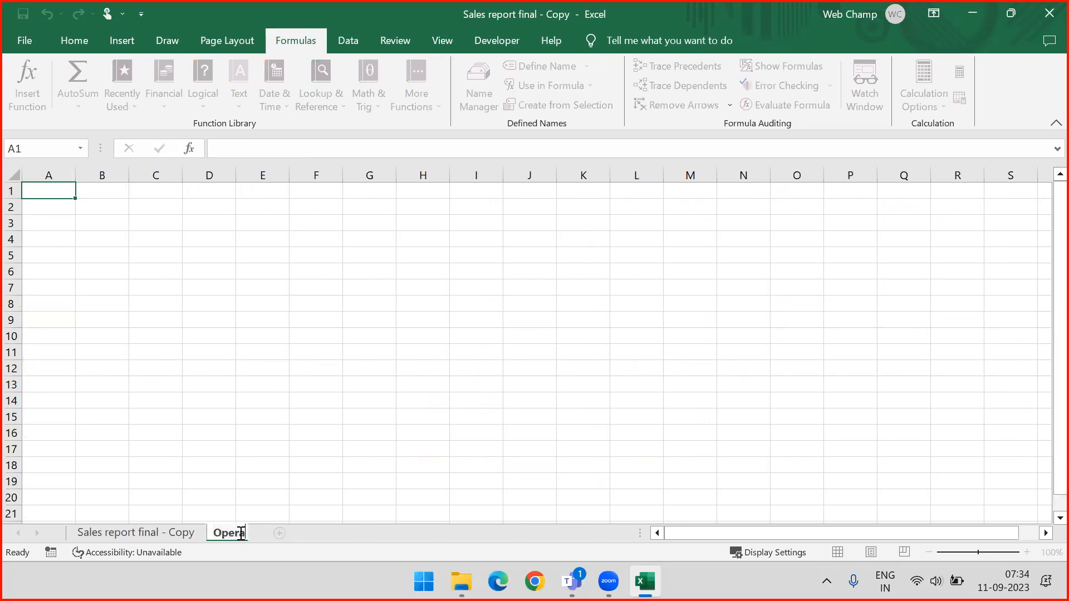
type("tors")
key("Return")
- Enter the heading "Conditional Operators" in A1 and the operator = in A2
left_click(58, 207)
type("=")
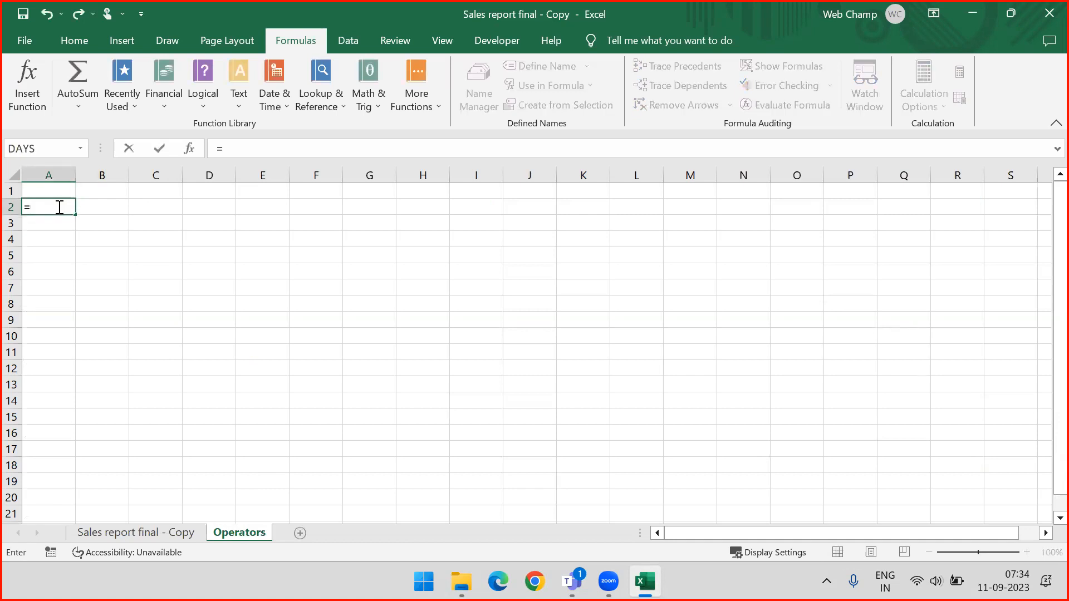
key("Return")
key("Up")
key("Up")
type("Cond")
key("BackSpace")
key("BackSpace")
type("nditional")
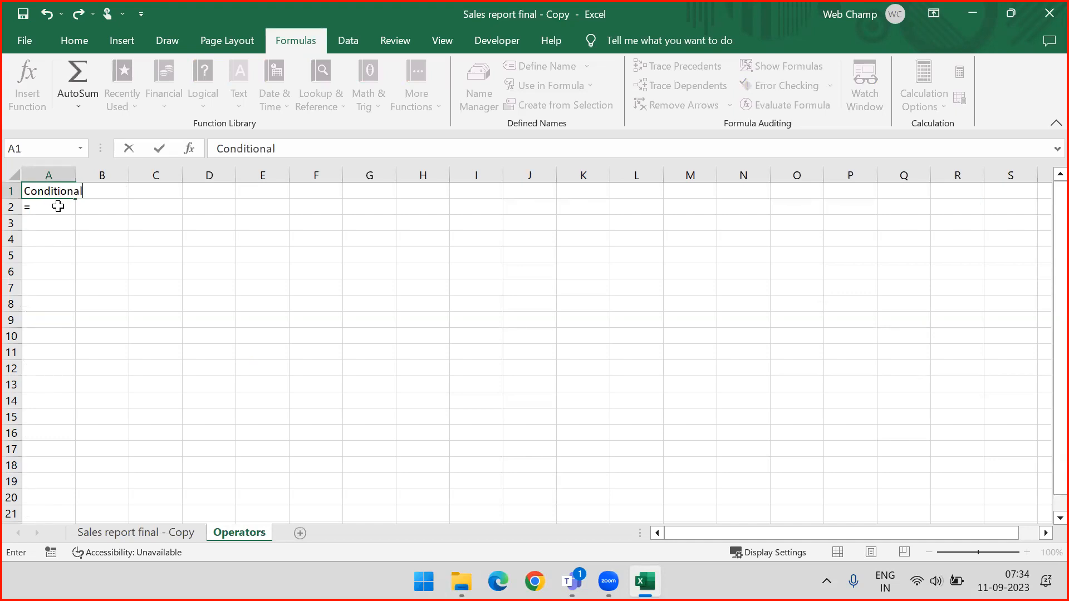
type(" Operators")
key("Return")
type("=")
key("Tab")
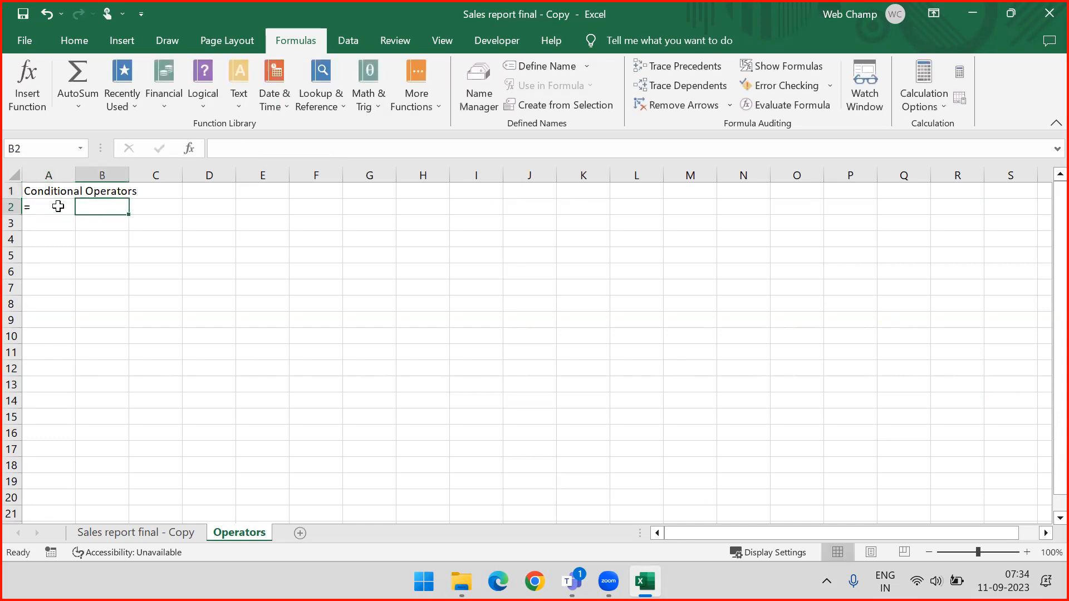
- Widen columns A and B and describe the = operator as "Equals to" in B2
left_click_drag(75, 174, 299, 170)
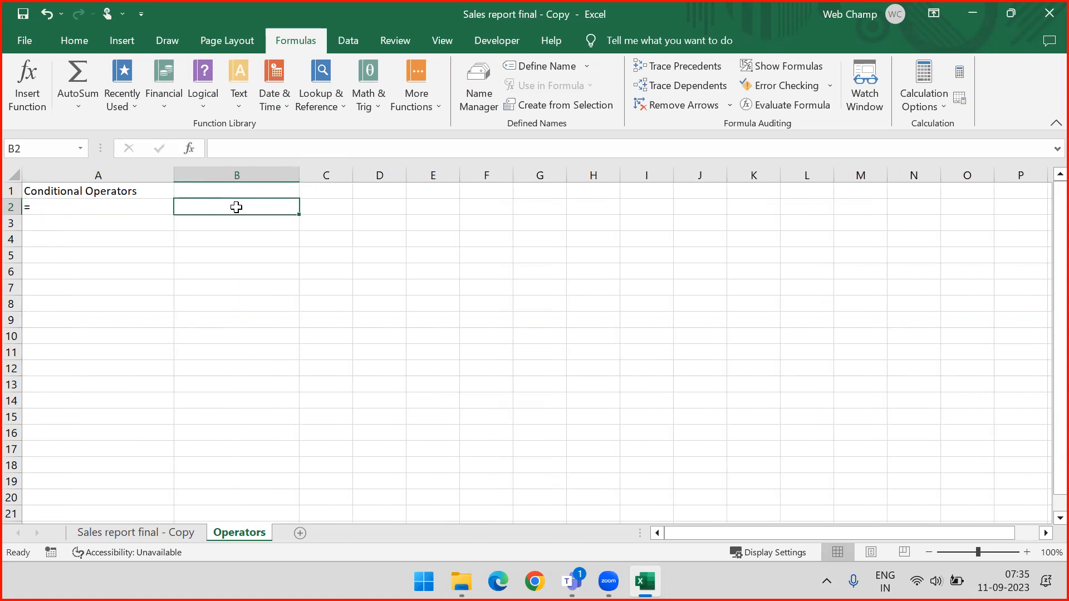
double_click(237, 208)
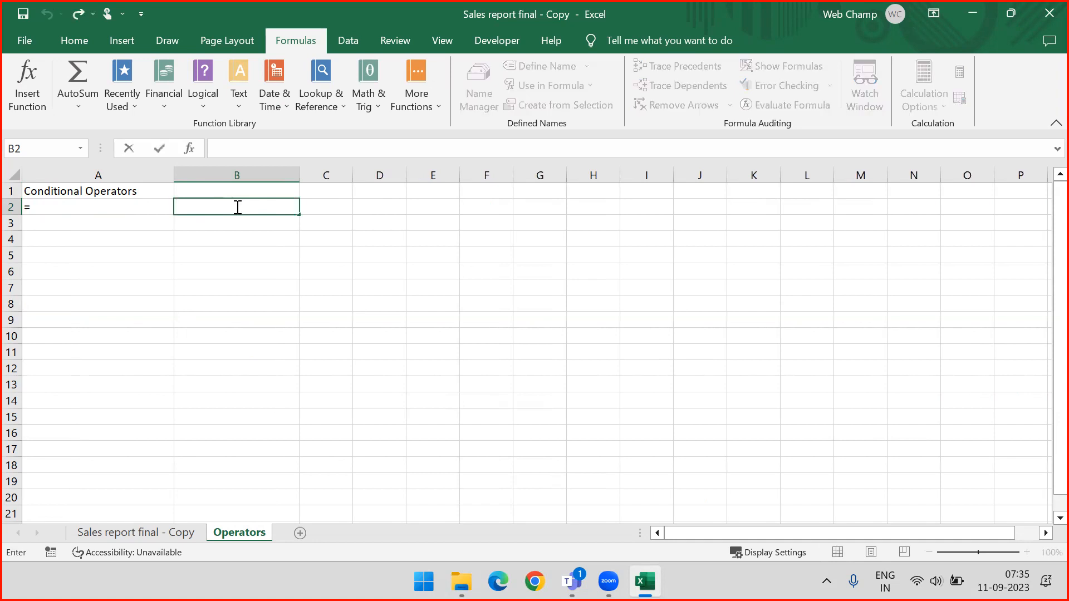
type("Equals")
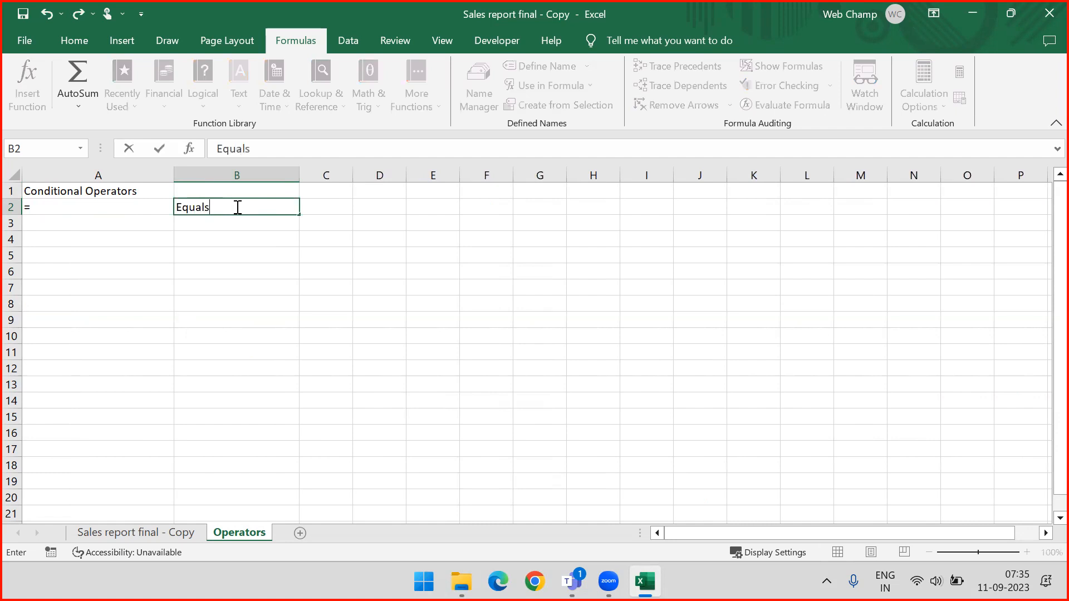
type(" to")
key("Return")
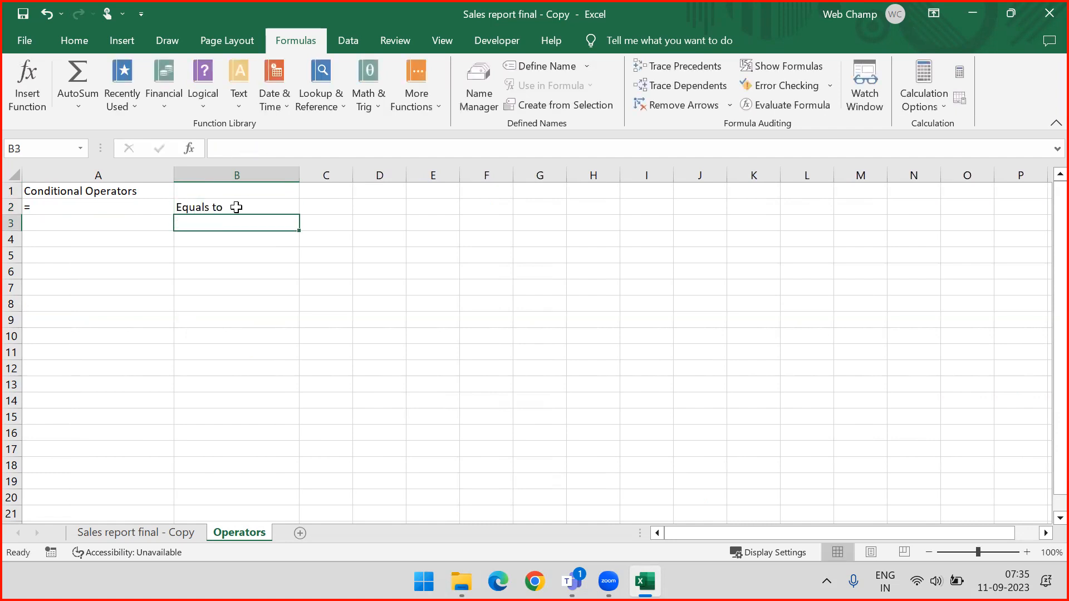
- Enter the operator > in A3 with the description "Greater Than" in B3
key("Left")
type(">")
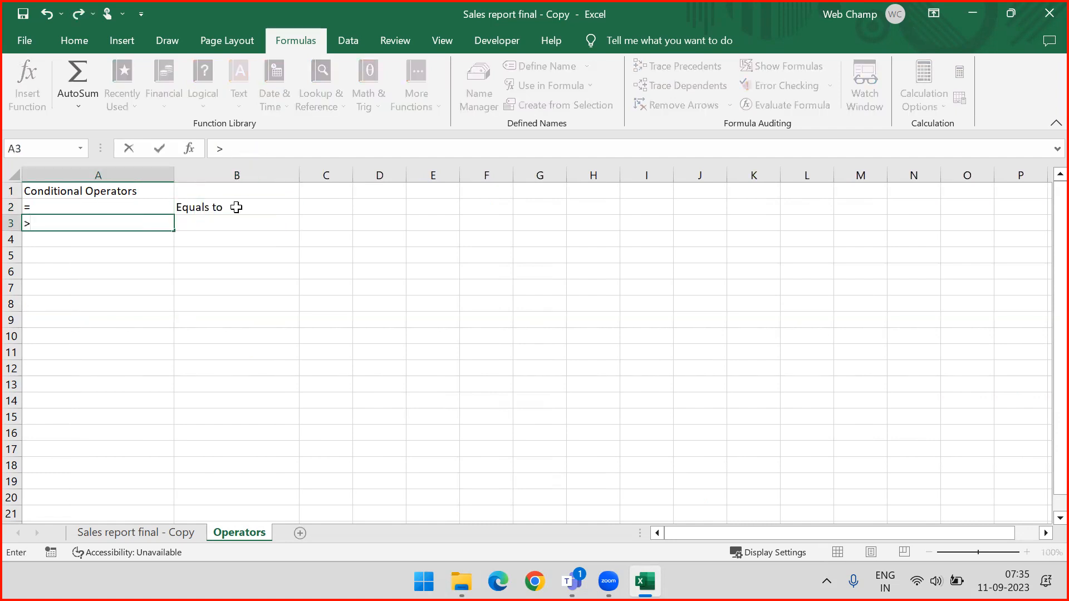
key("Tab")
type("Great")
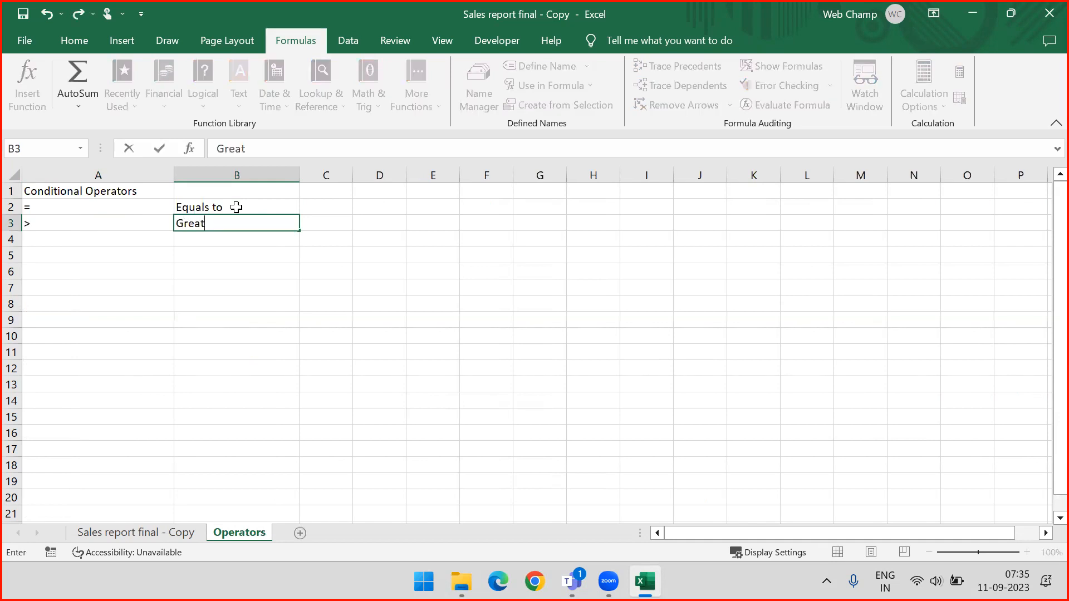
type("er h=Tha")
key("BackSpace")
key("BackSpace")
key("BackSpace")
key("BackSpace")
key("BackSpace")
type("Than")
key("Return")
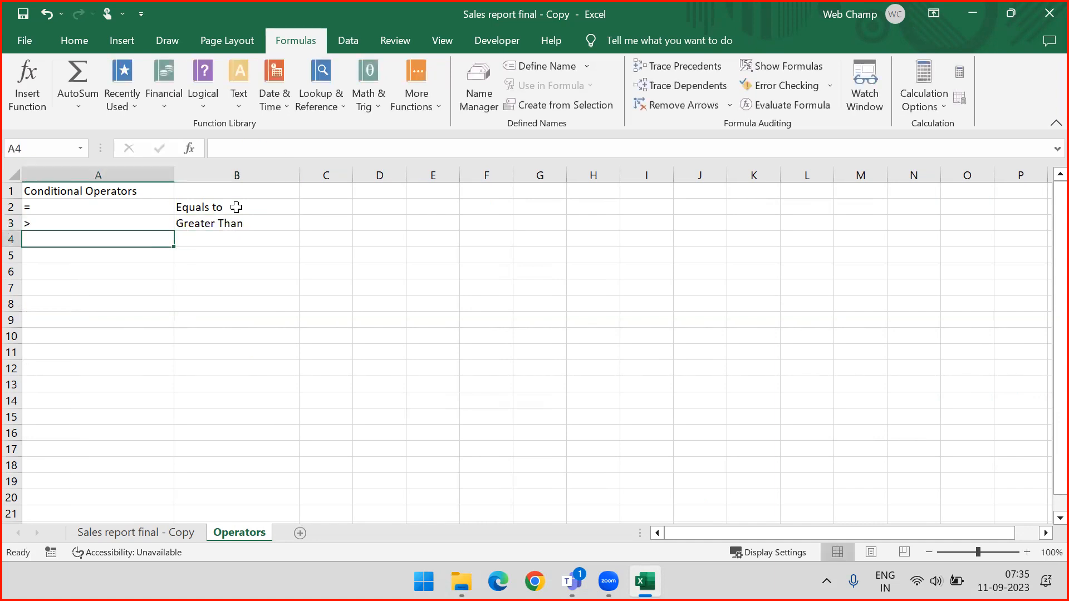
- List the operators <, >=, <= and <> in cells A4 to A7
type("<")
key("Return")
type(">=")
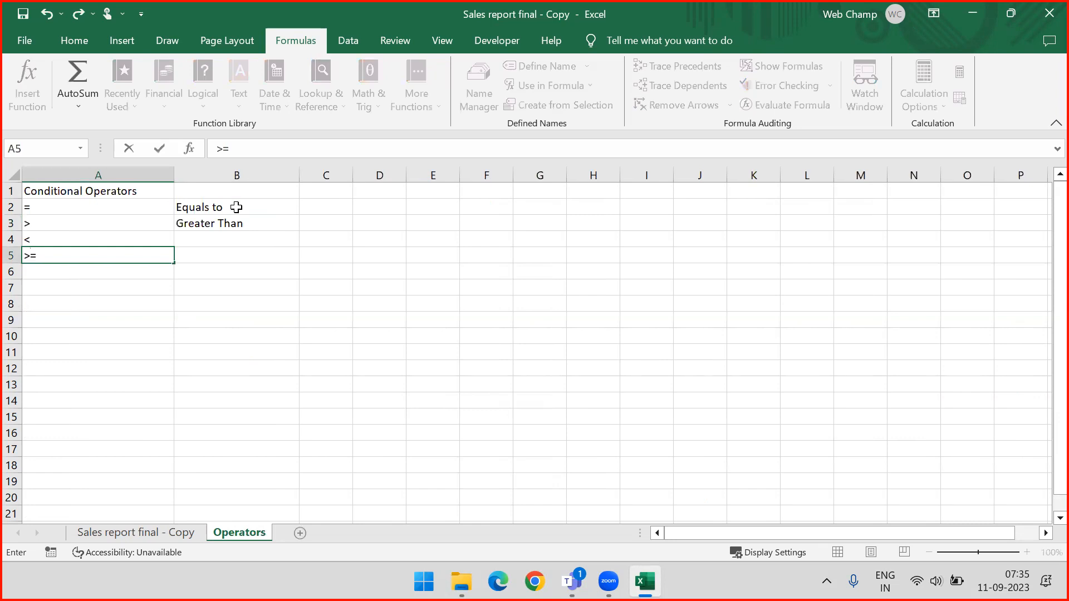
key("Return")
type("<=")
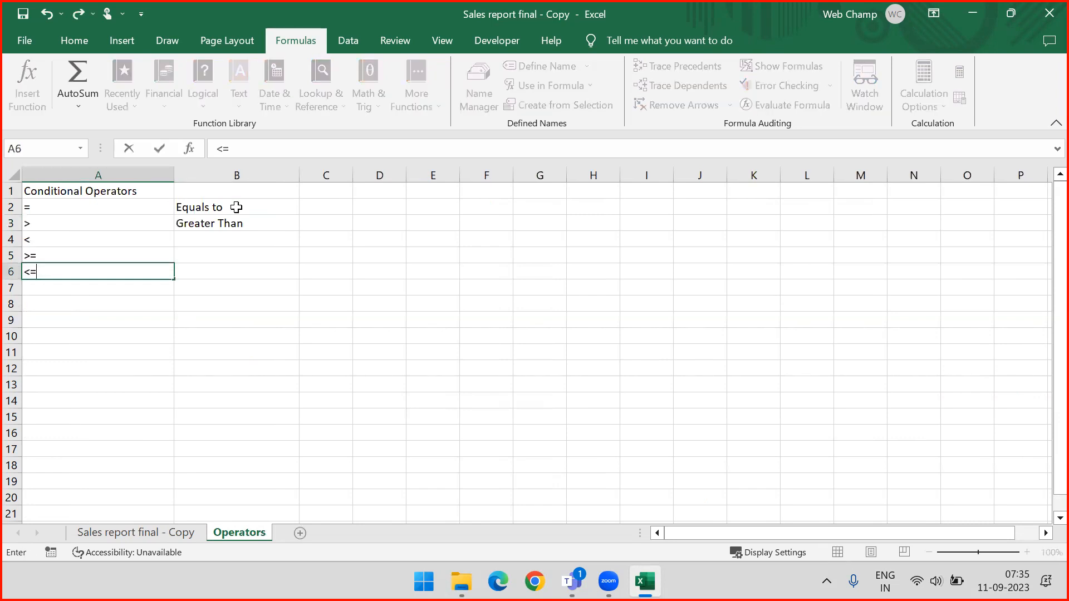
key("Return")
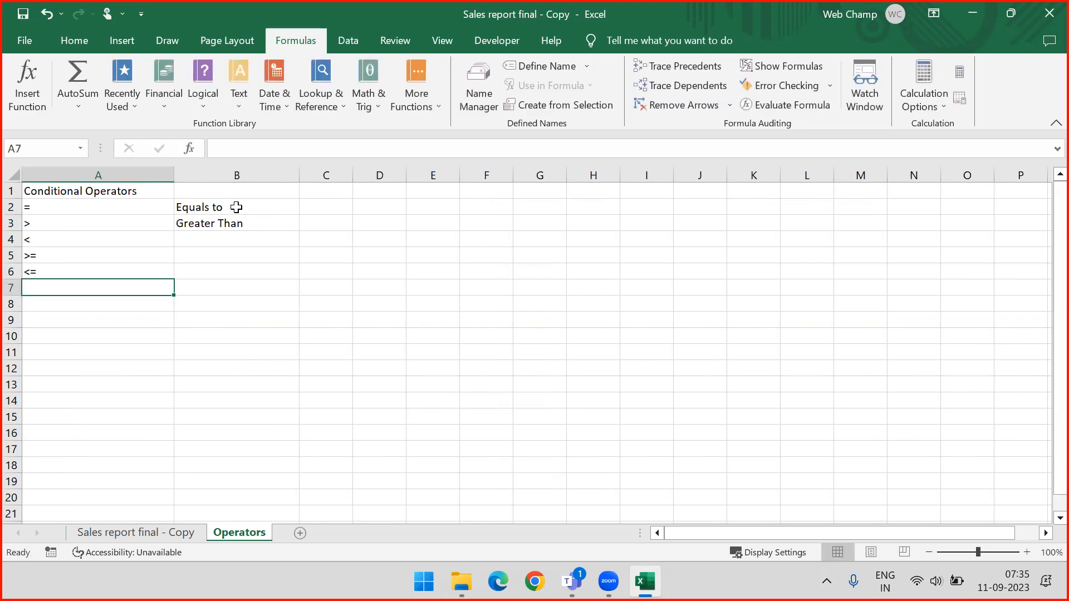
type("<>")
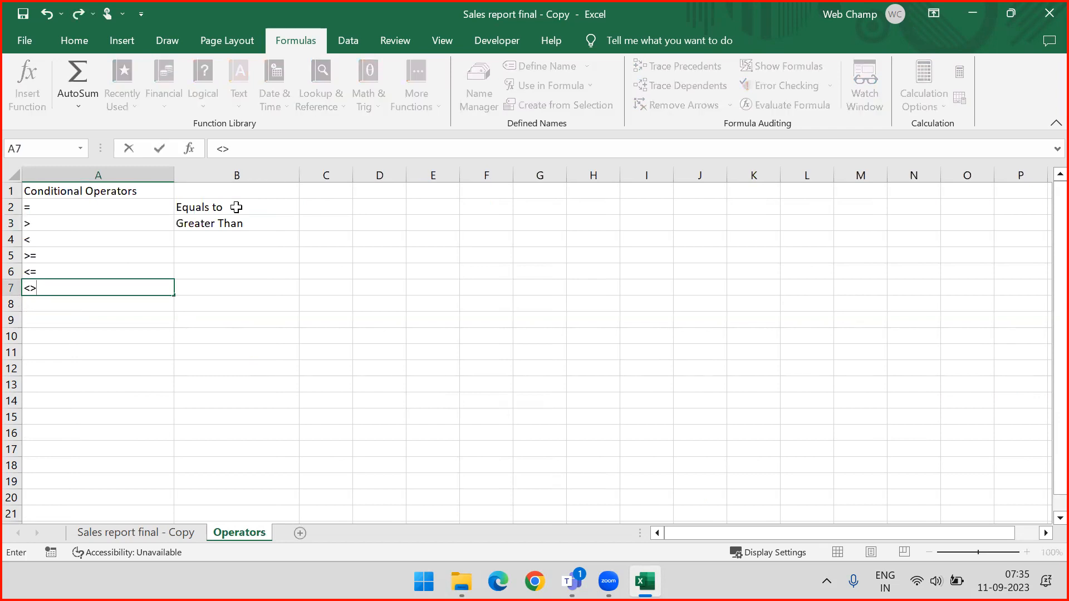
key("Tab")
- Describe < as "Less Than" in B4 and <> as "Not is Equals to" in B7
left_click(205, 241)
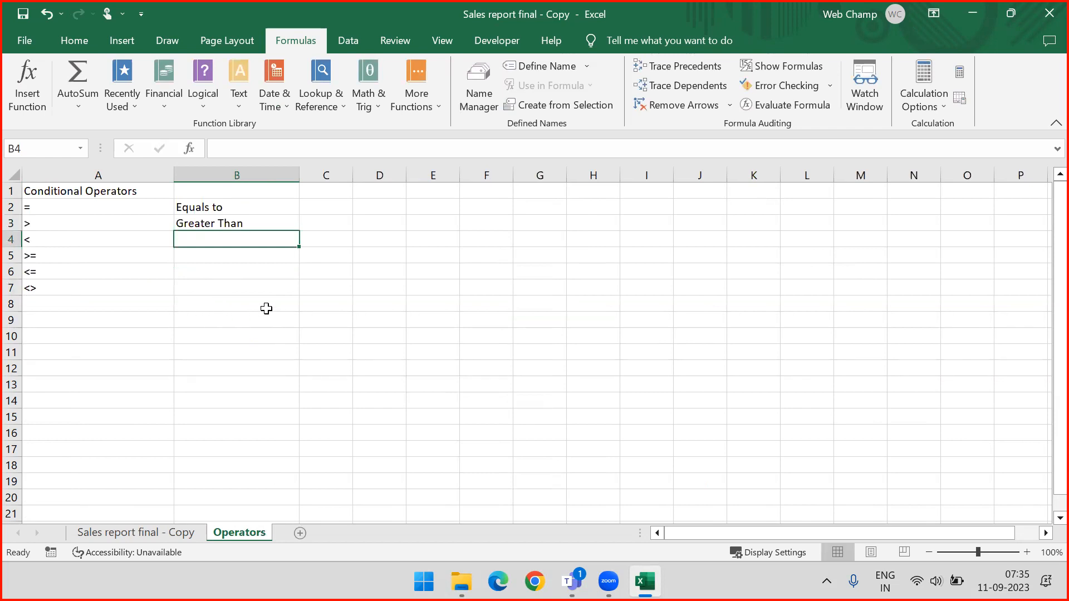
type("Less Than")
key("Return")
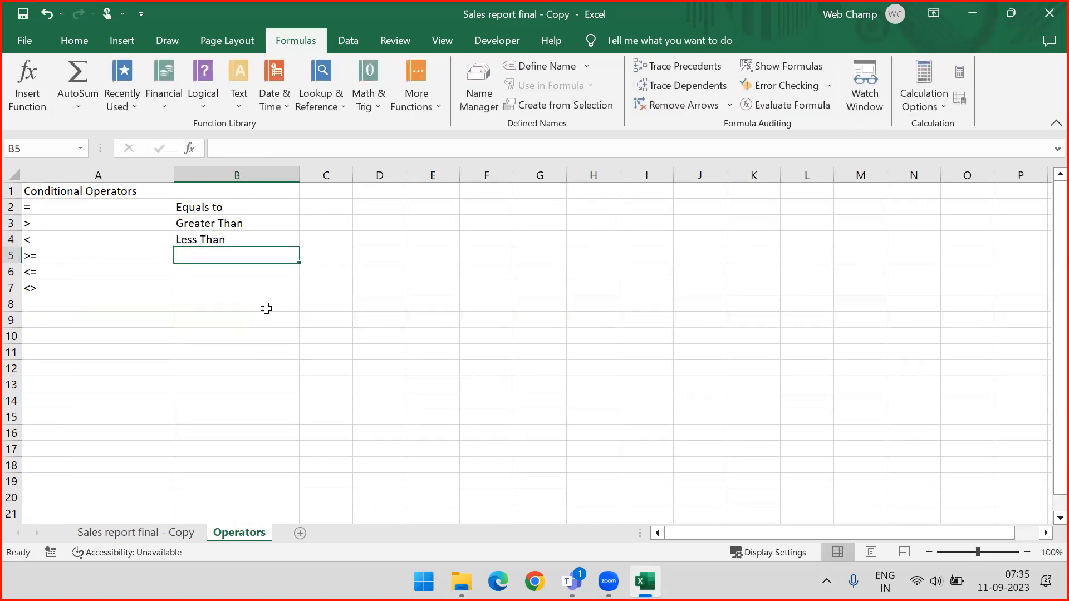
left_click(187, 287)
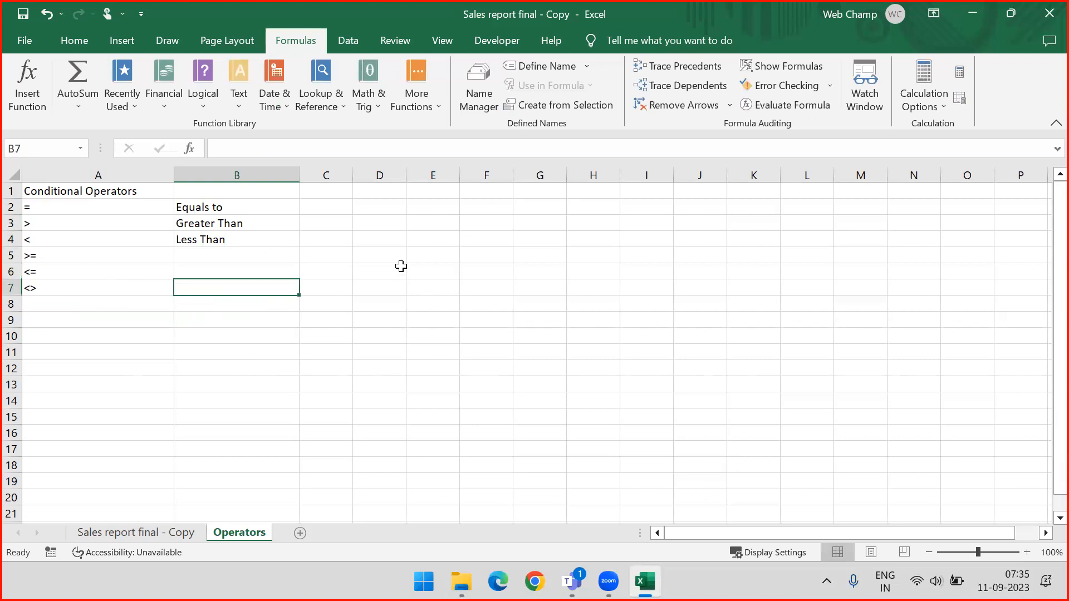
type("Note")
key("BackSpace")
type("is Eq")
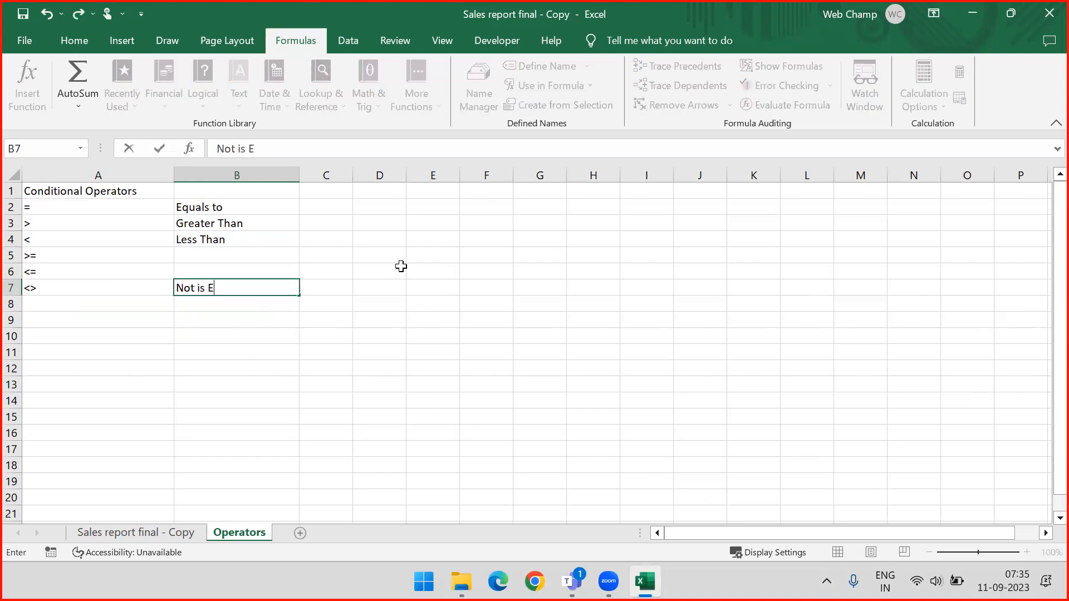
key("BackSpace")
type("qua")
key("BackSpace")
type("als to")
key("Return")
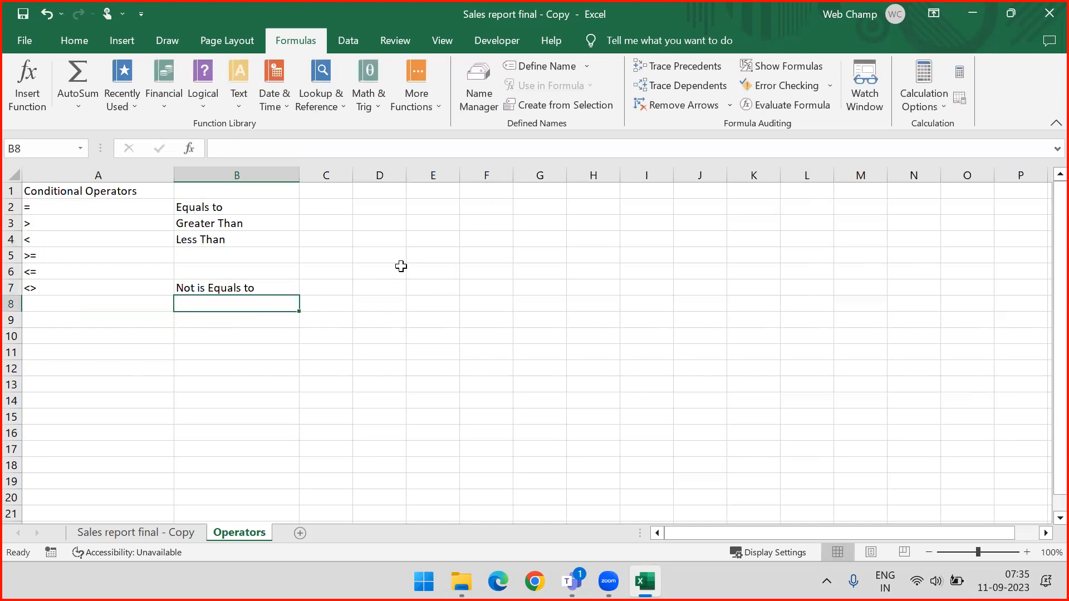
- Enter 100 in both D2 and E2 as sample values for comparison
left_click(378, 210)
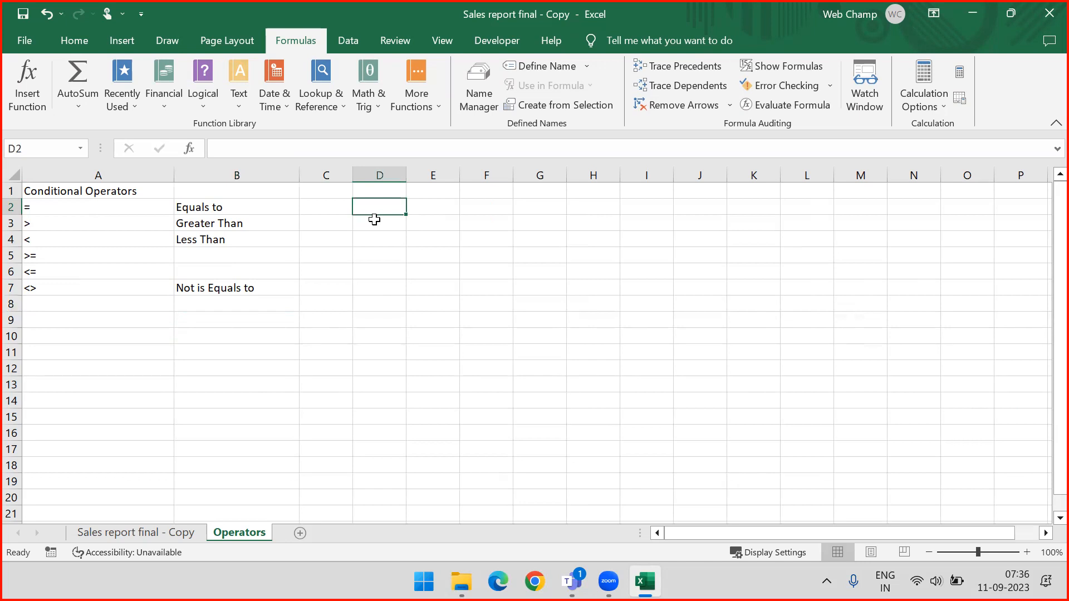
type("100")
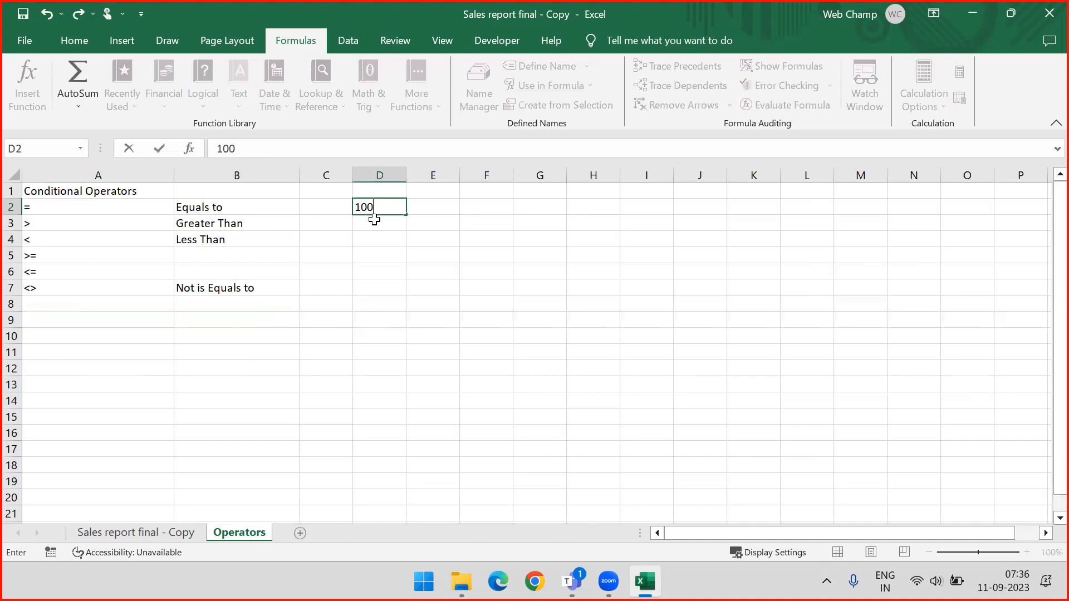
key("Tab")
type("100")
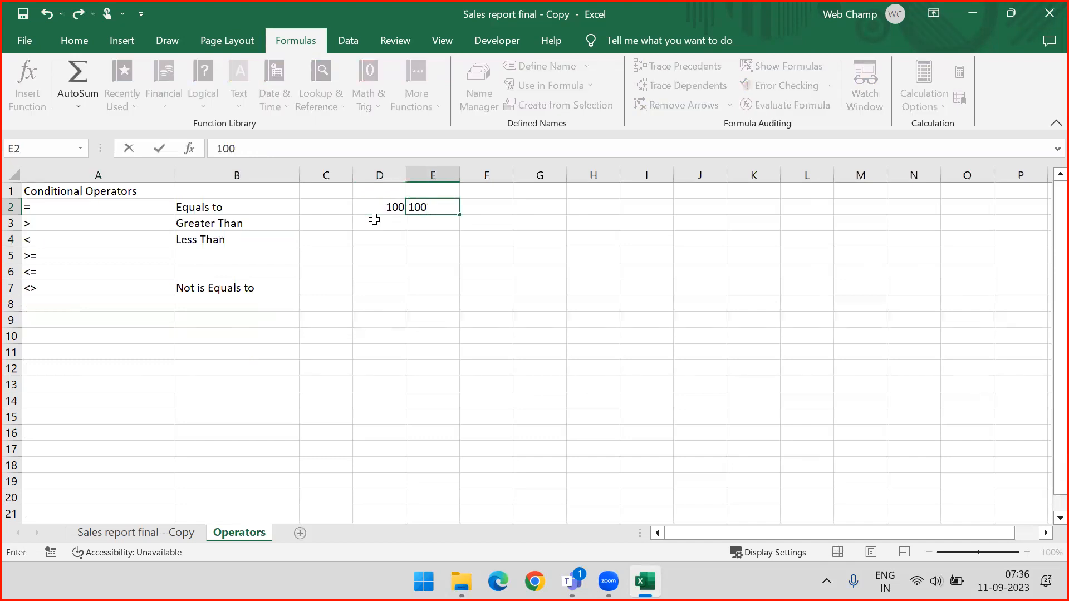
key("Tab")
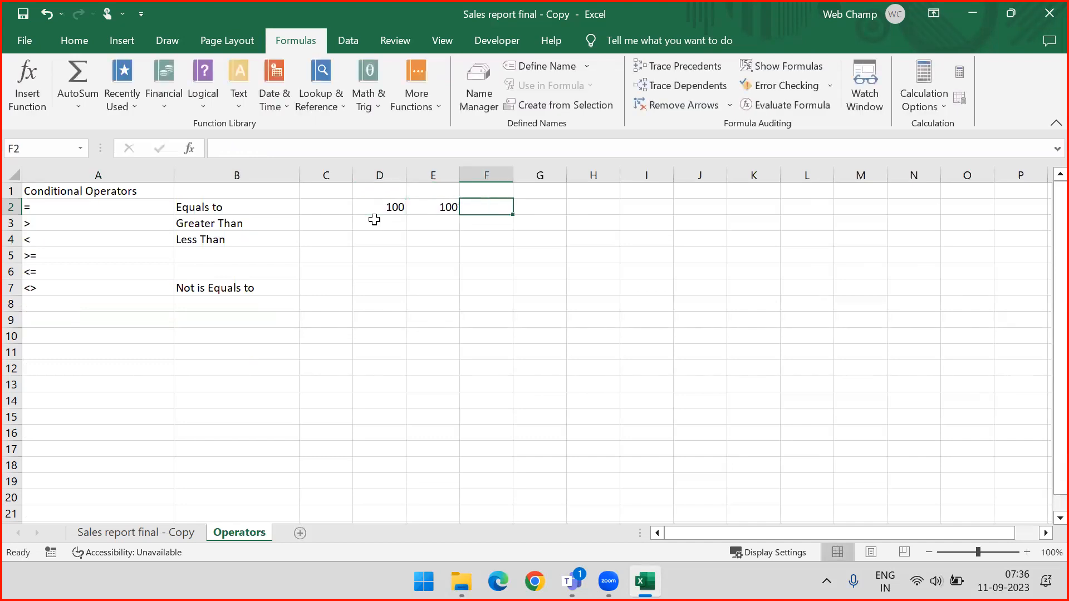
- Compare the two sample values with the formula =E2=D2 in F2 and widen column F
type("=")
key("Left")
type("=")
key("Left")
key("Left")
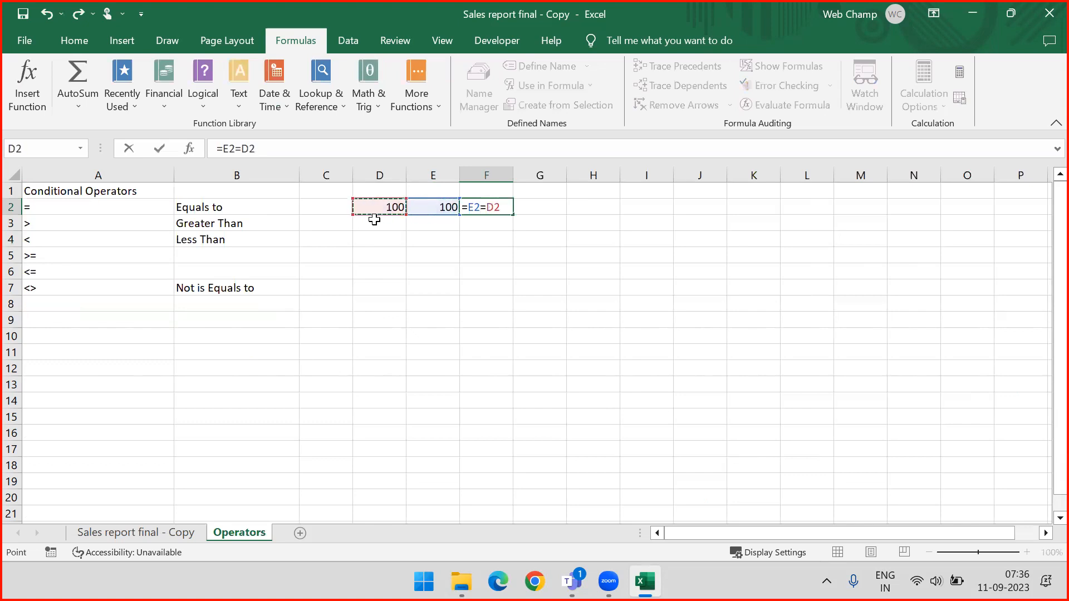
key("Return")
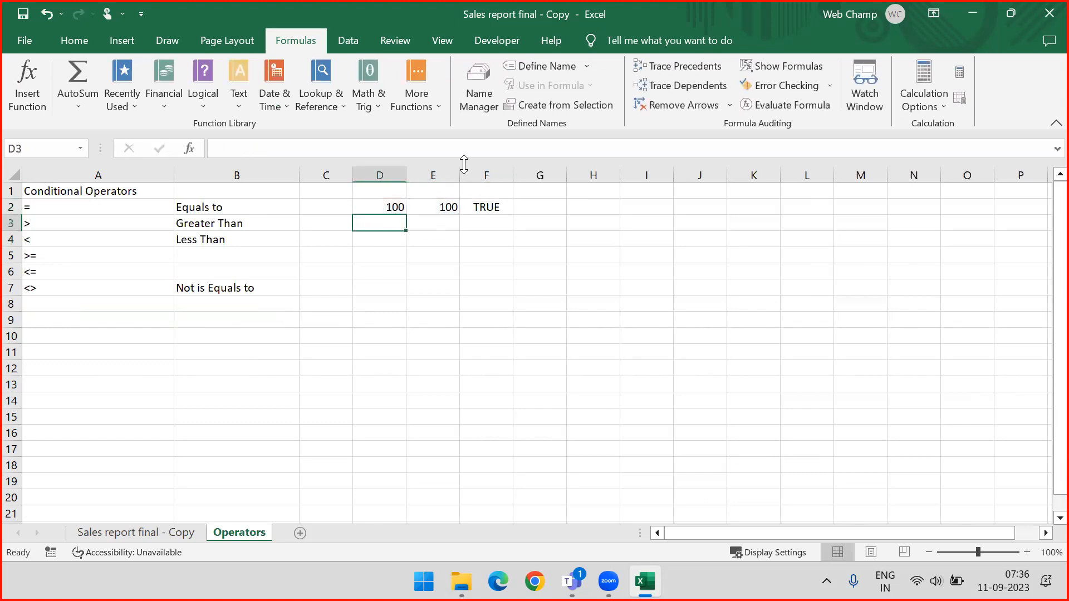
left_click_drag(513, 175, 555, 175)
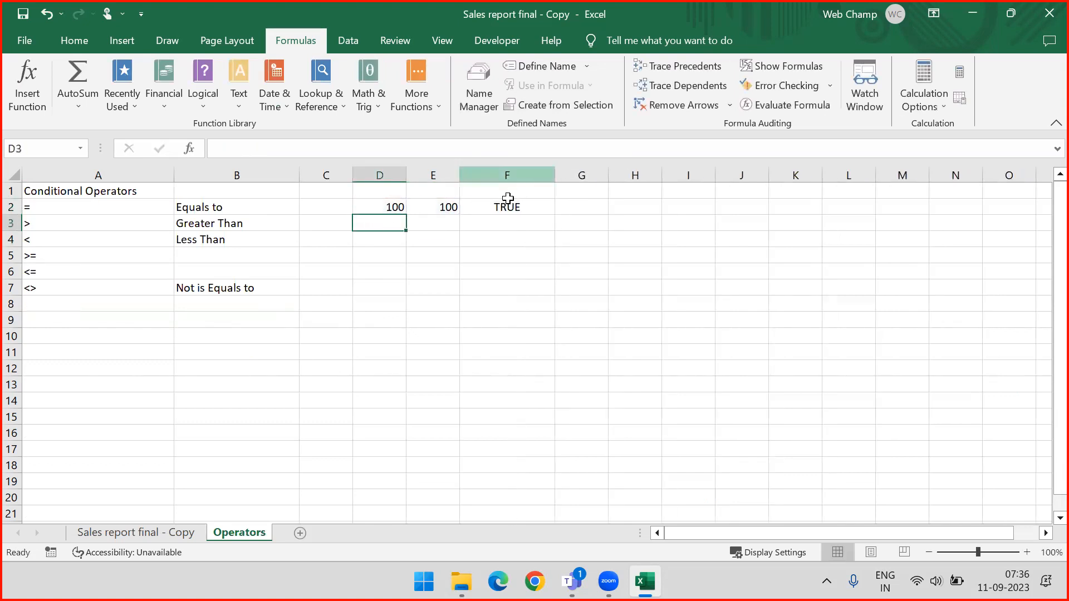
- Change the sample value in D2 to 99 and check the comparison result in F2
left_click(388, 210)
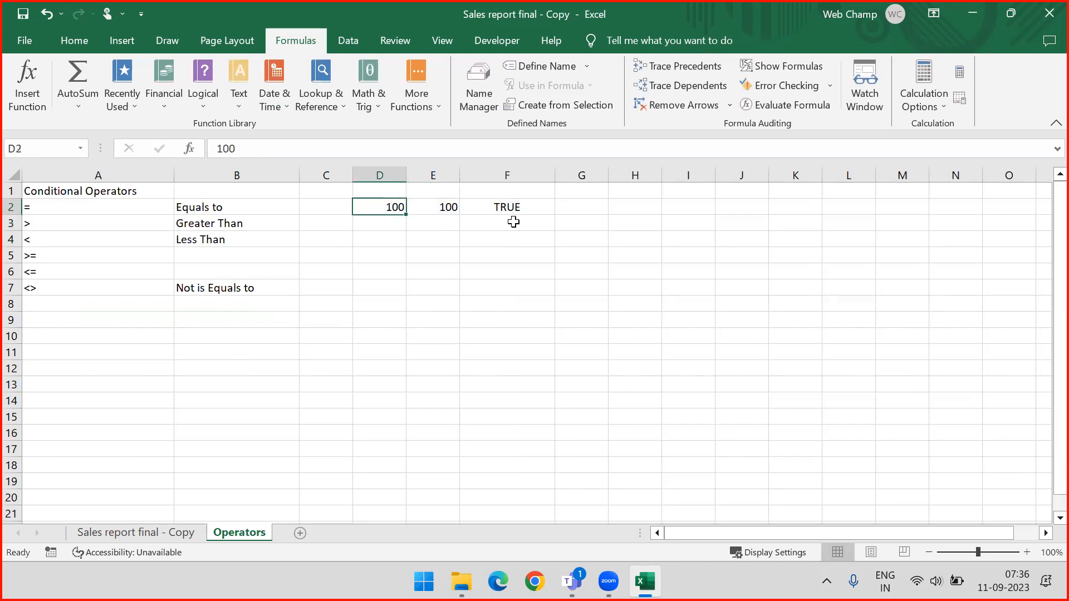
type("99")
key("Return")
key("Up")
key("Right")
key("Right")
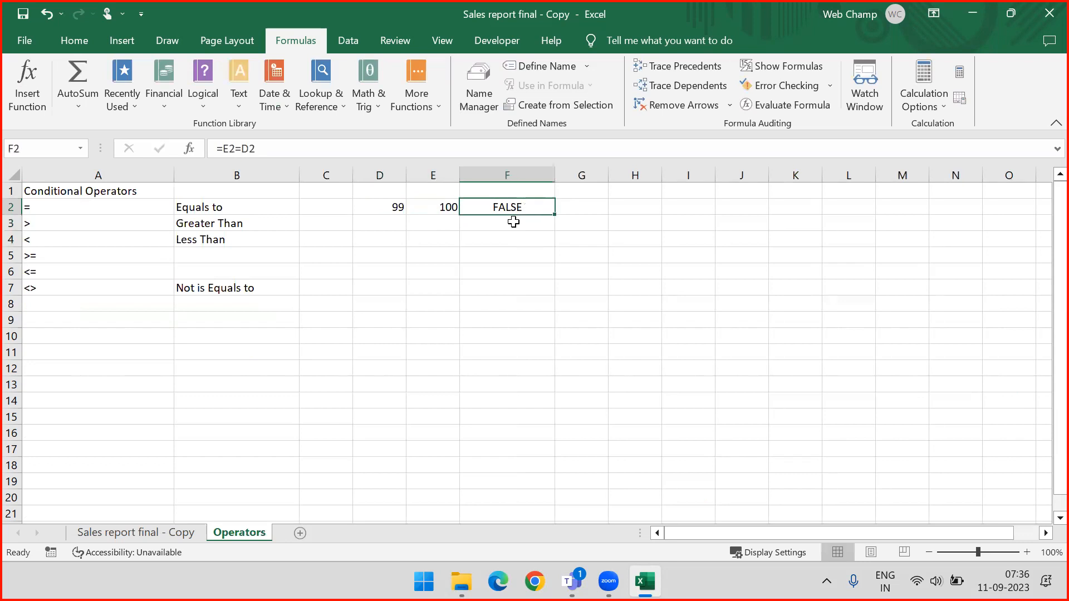
key("Left")
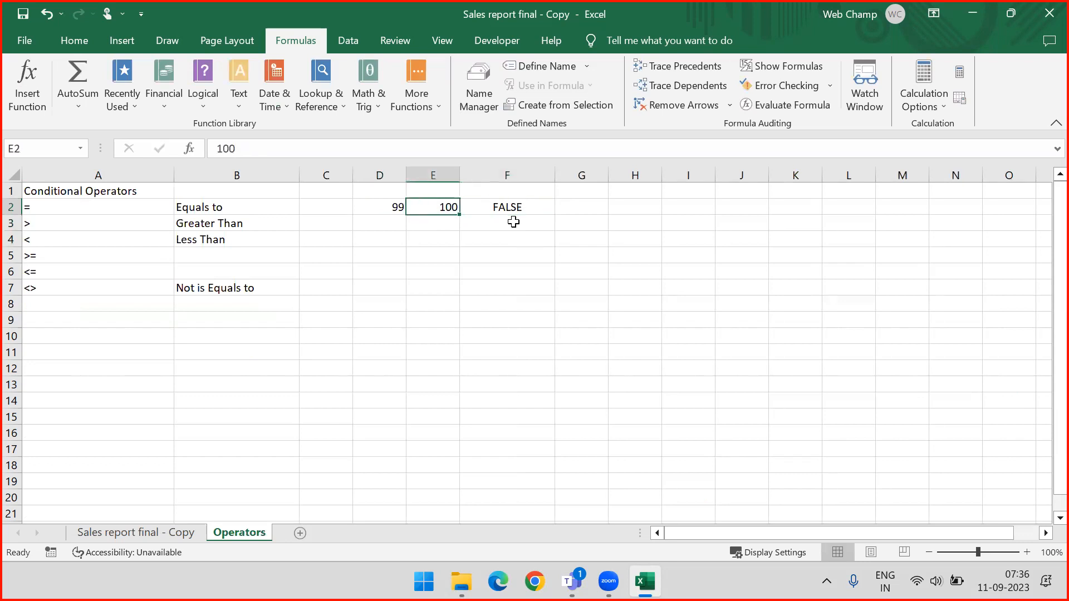
key("Right")
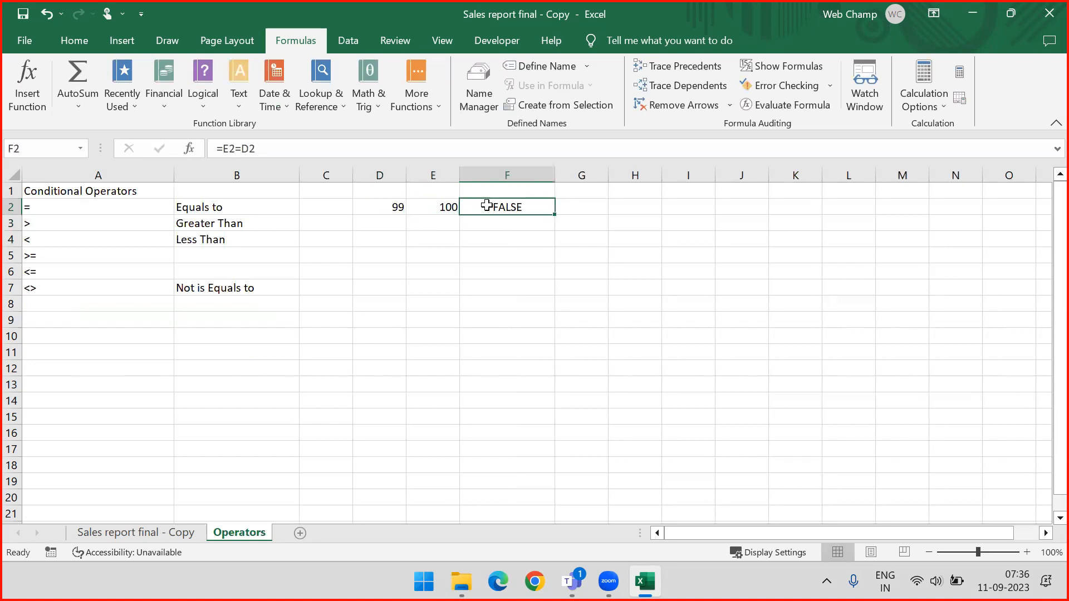
- Change the comparison formula in F2 to =E2>D2
left_click(241, 148)
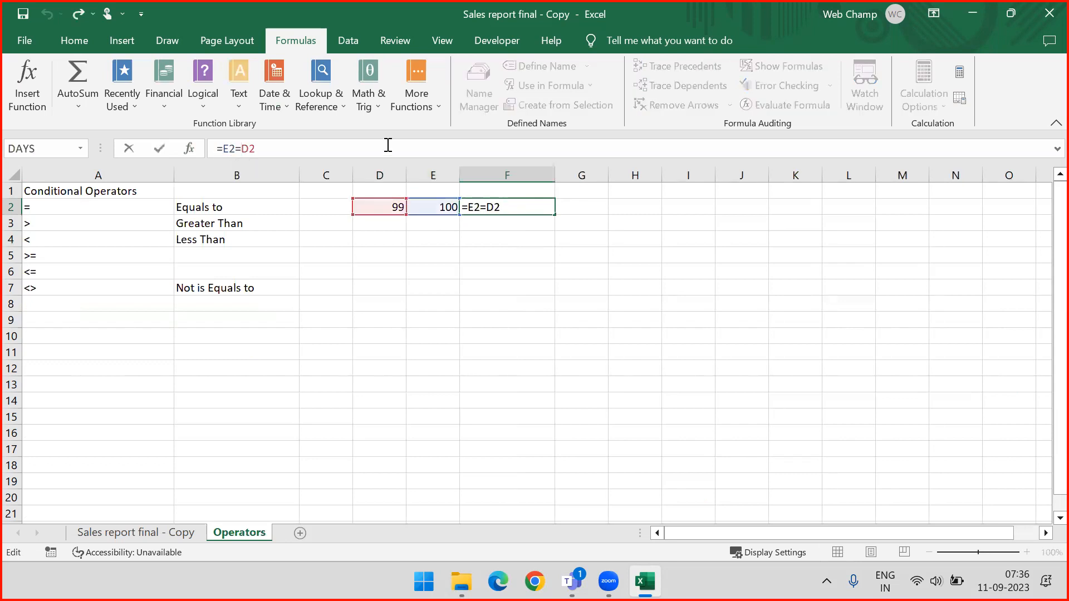
key("BackSpace")
type(">")
key("ctrl+Return")
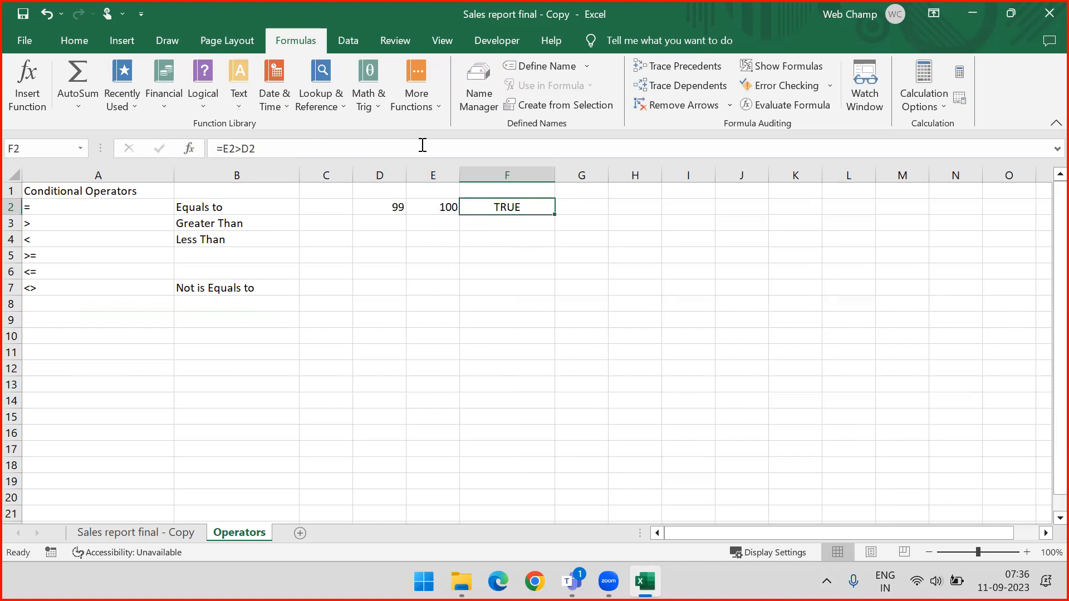
- Inspect the comparison formula in F2 and the sample values in D2 and E2 that it uses
key("F2")
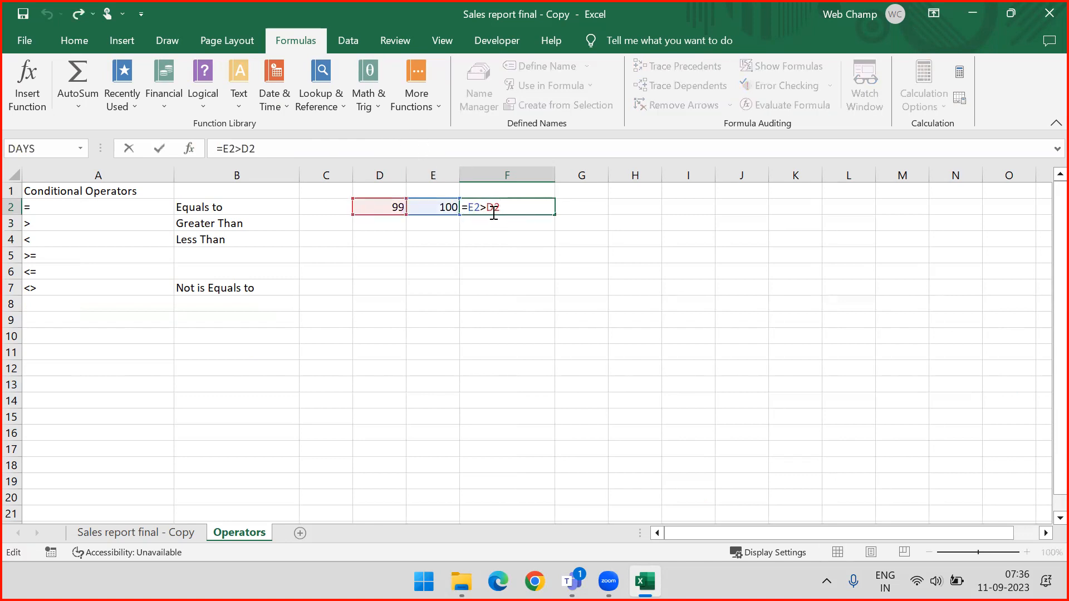
key("Escape")
left_click(437, 207)
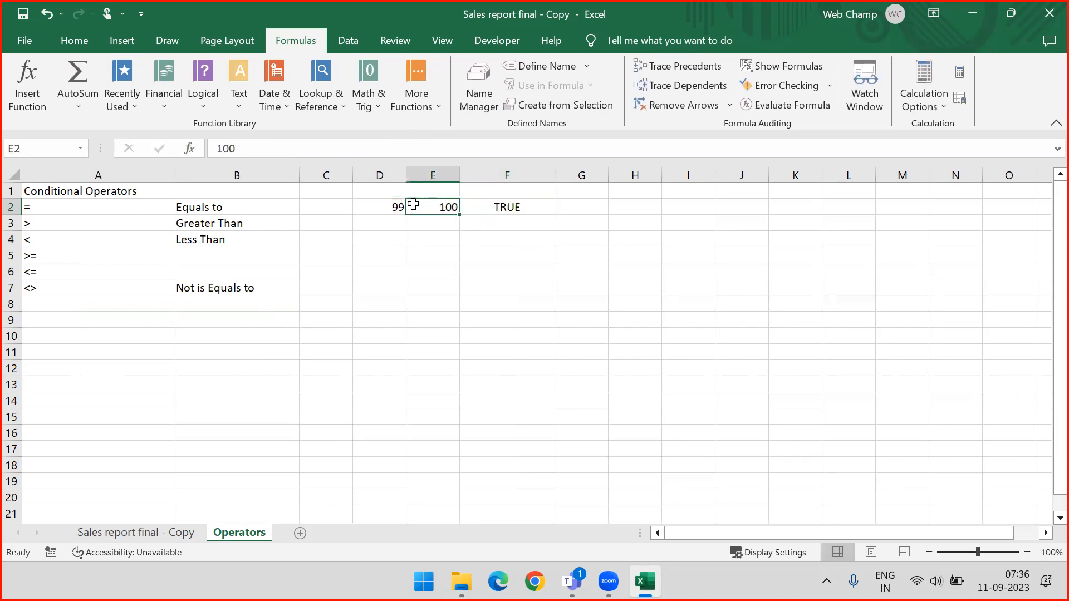
left_click(391, 207)
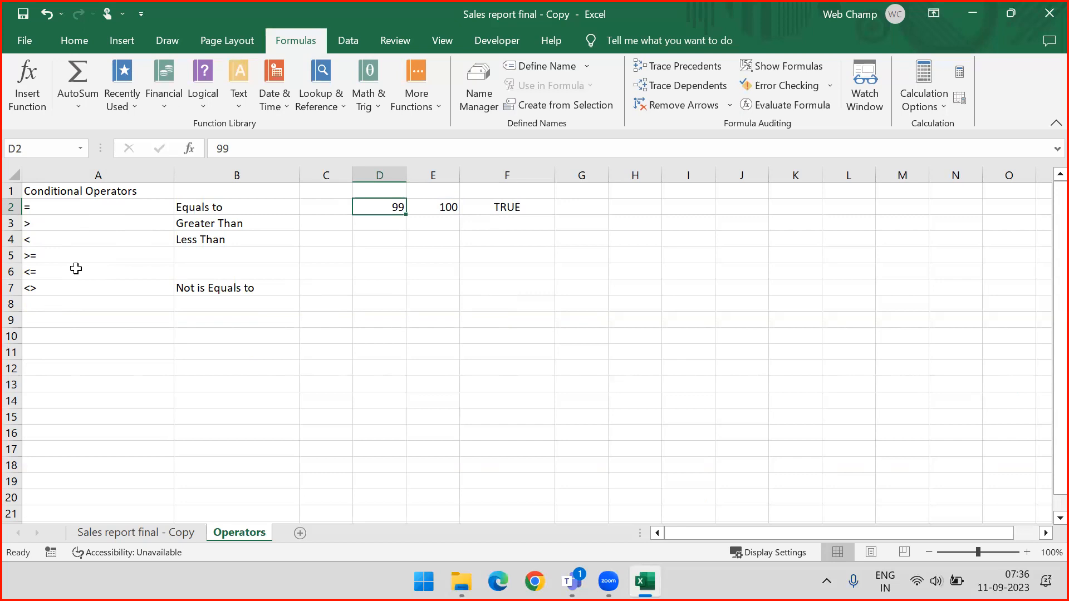
left_click(386, 237)
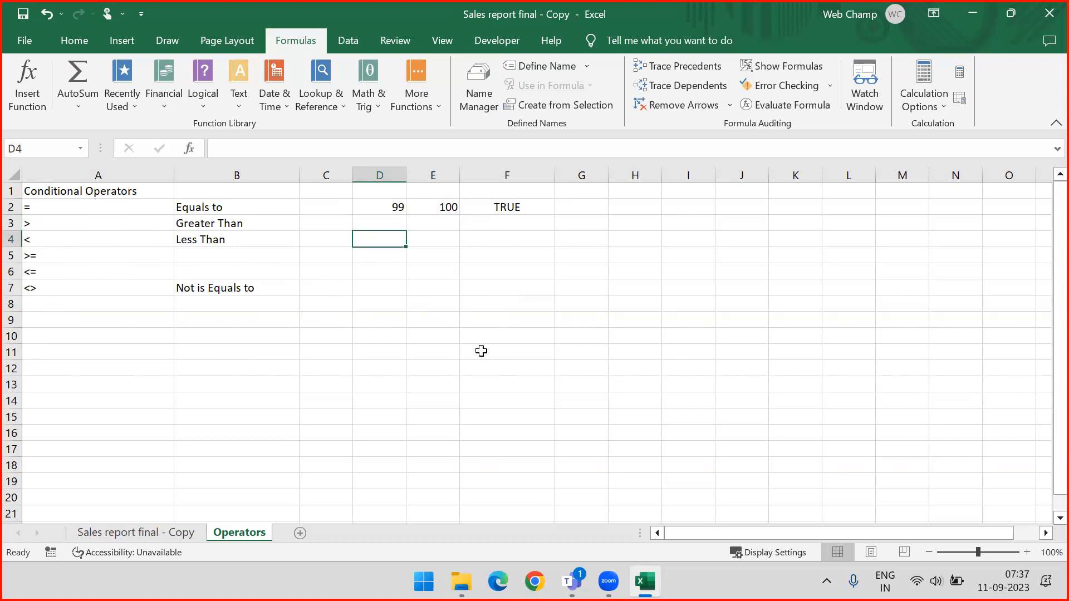
- Enter the formula =E2>=100 in F4 to demonstrate the greater than or equals to operator
left_click(493, 238)
type("=")
key("Up")
key("Up")
key("Left")
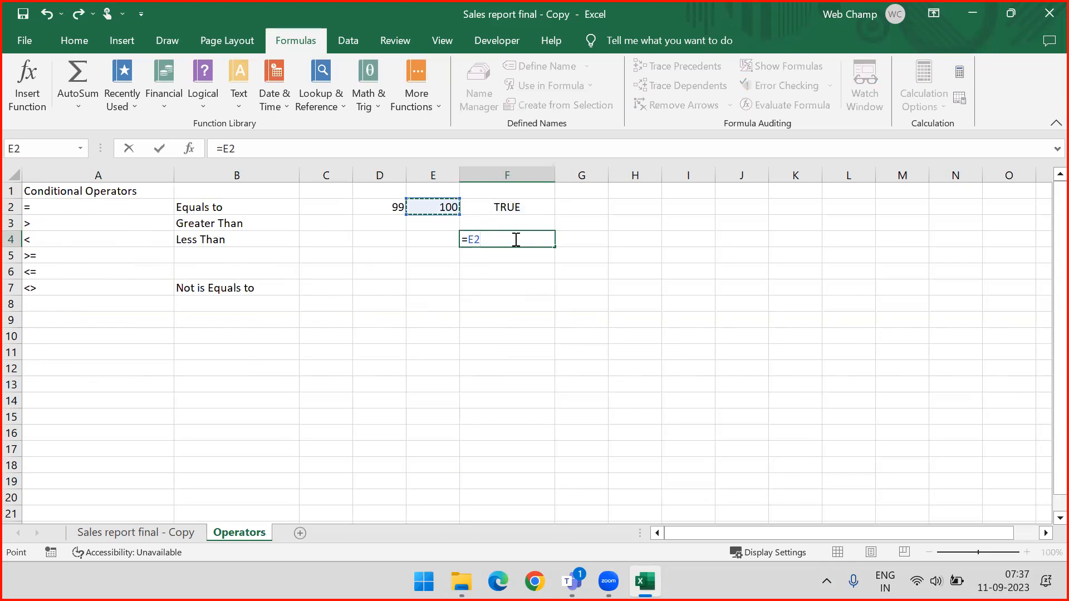
type(">=100")
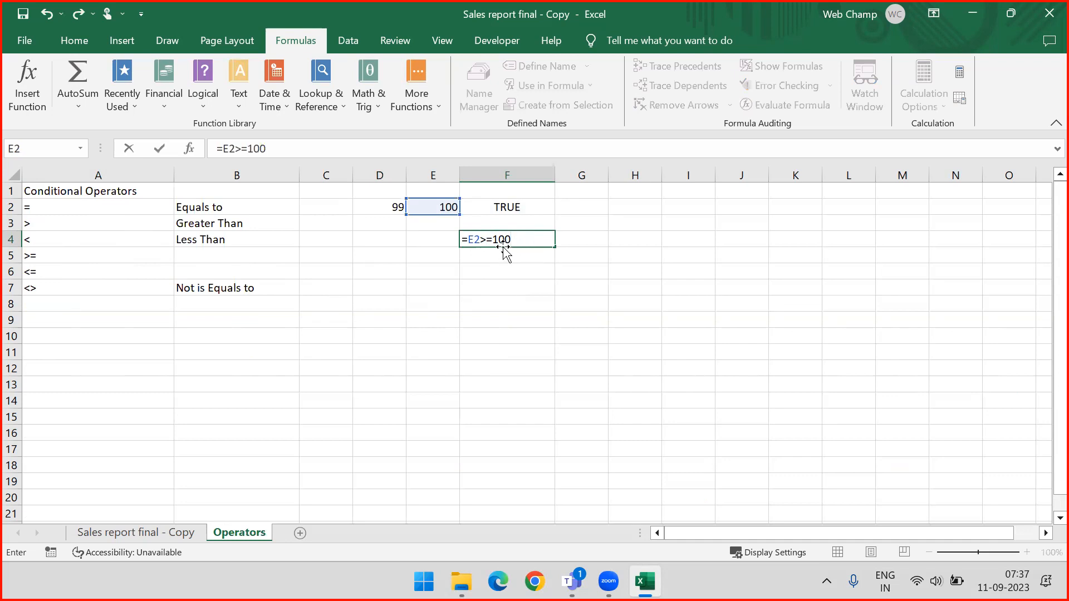
left_click_drag(479, 241, 493, 240)
left_click(517, 244)
key("Return")
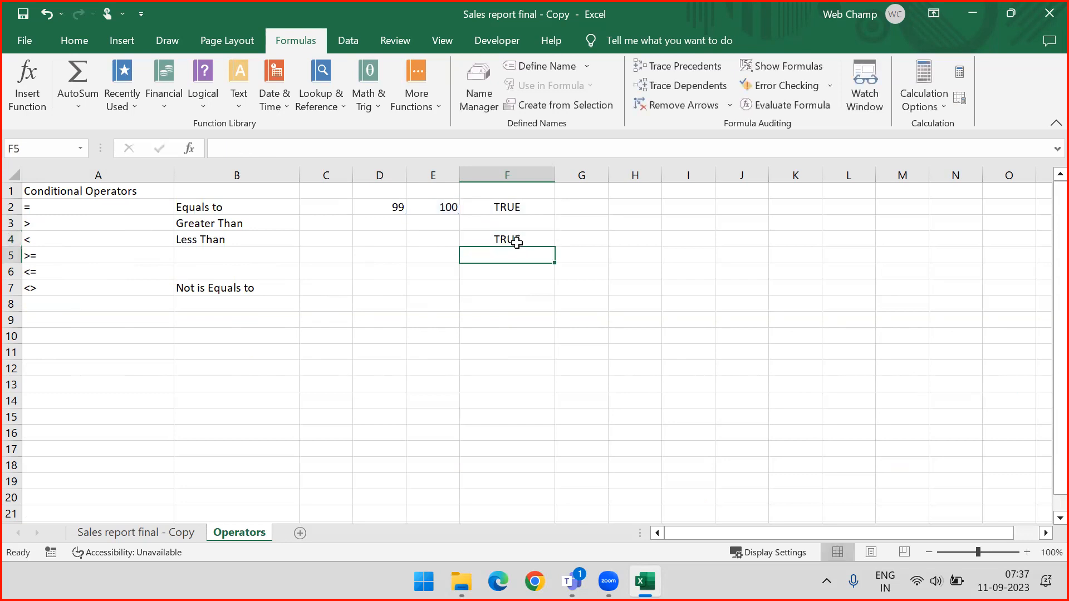
- Test the comparison in F4 by setting E2 to 200, 99 and 100 in turn
left_click(447, 204)
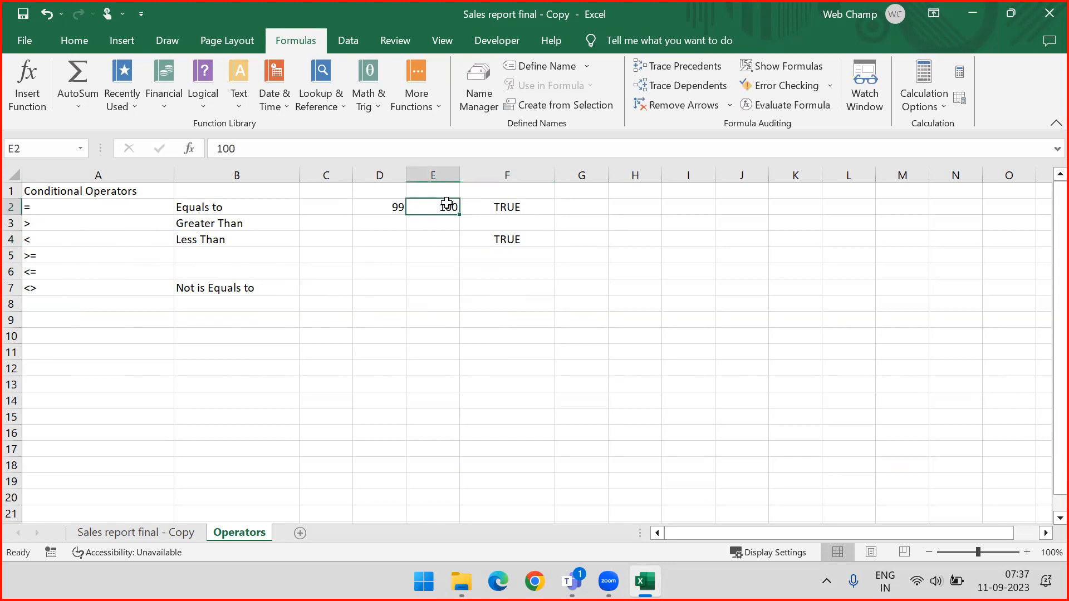
type("200")
key("Return")
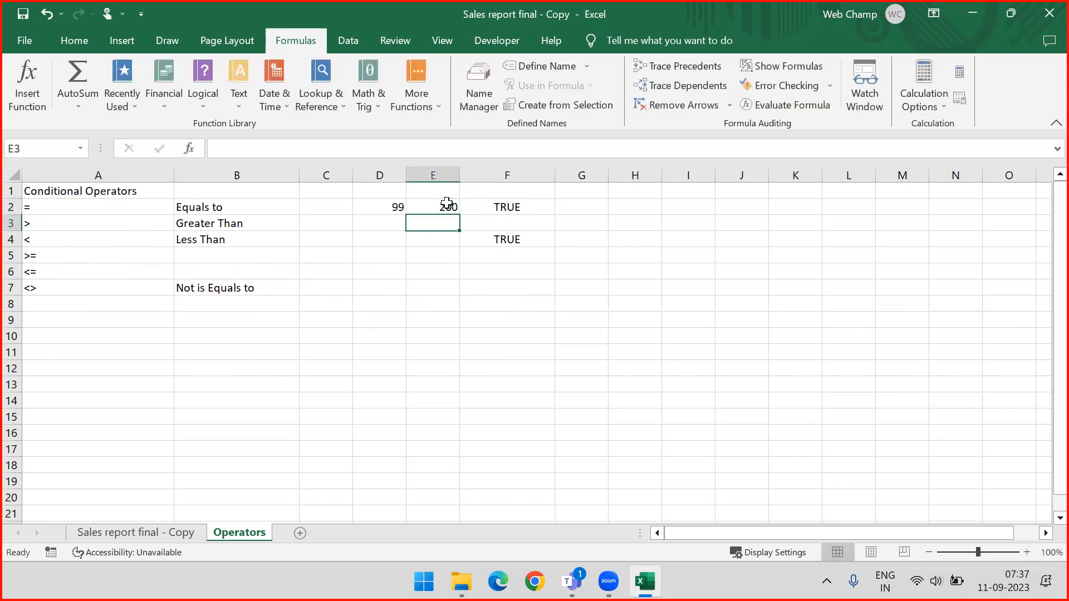
key("Up")
key("Up")
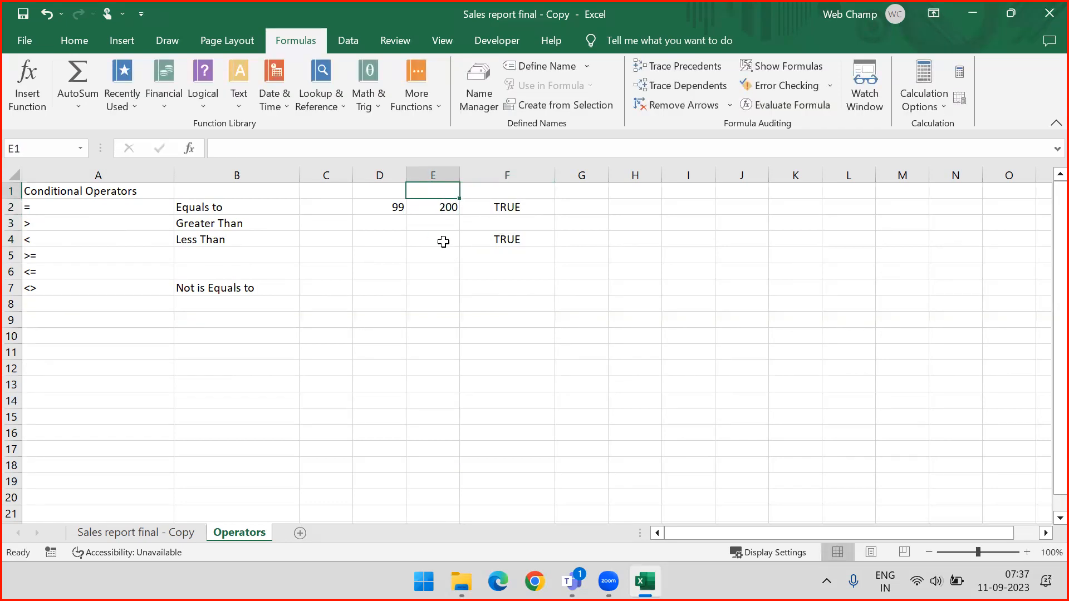
left_click(430, 210)
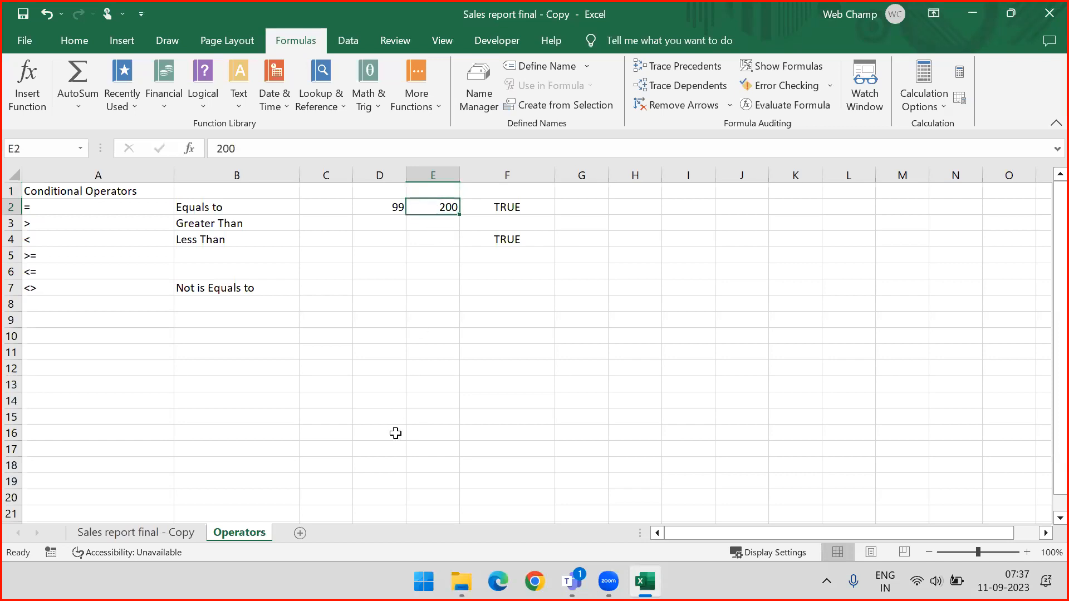
type("99")
key("Return")
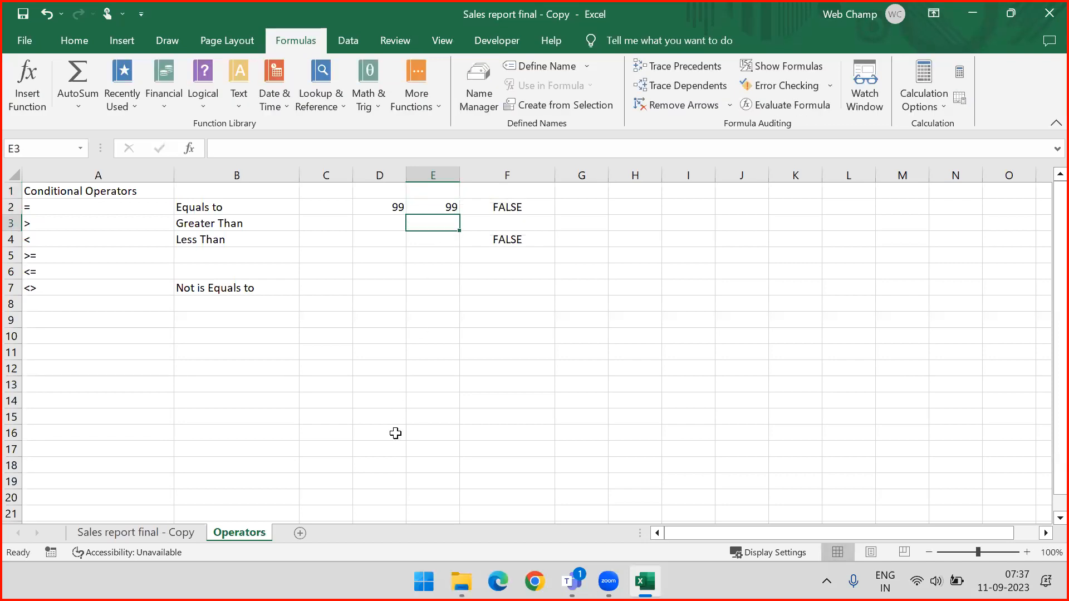
key("Up")
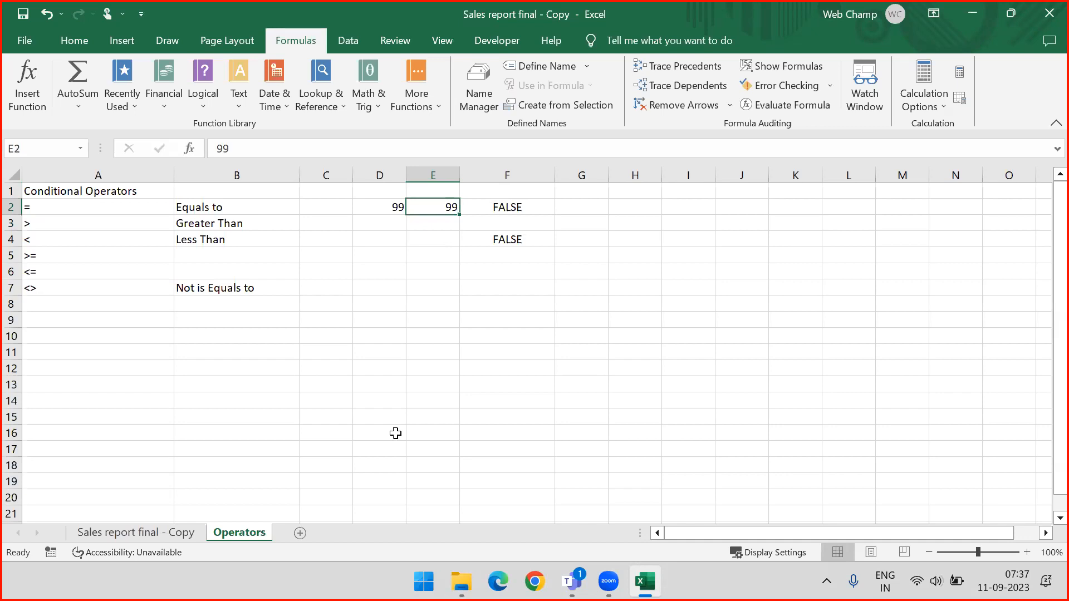
type("100")
key("Return")
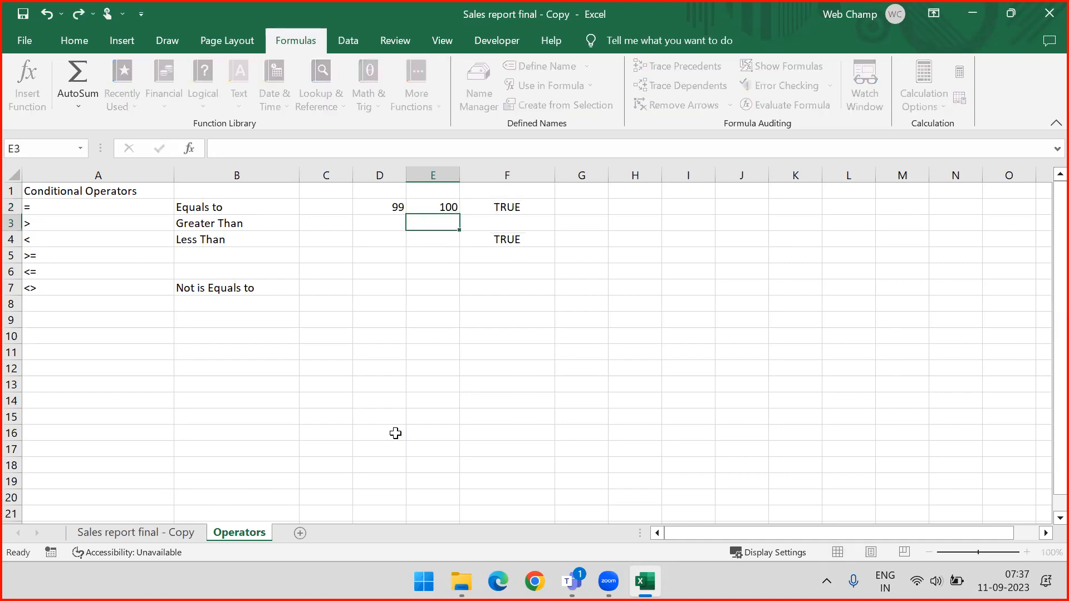
left_click(502, 238)
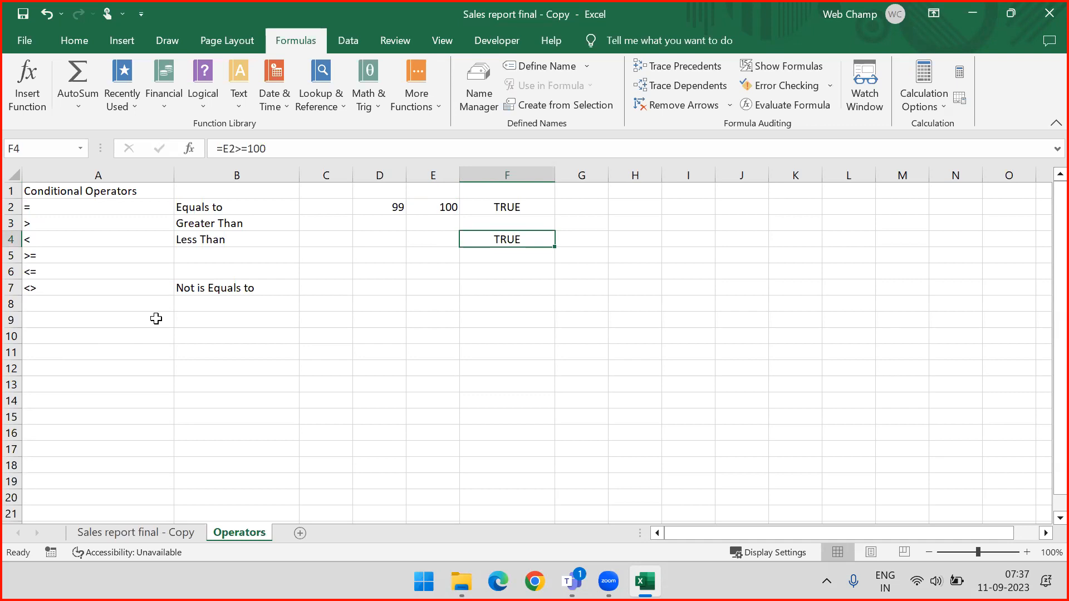
- Copy the description text "Greater Than" from B3 into B5 beside the >= operator
left_click(82, 258)
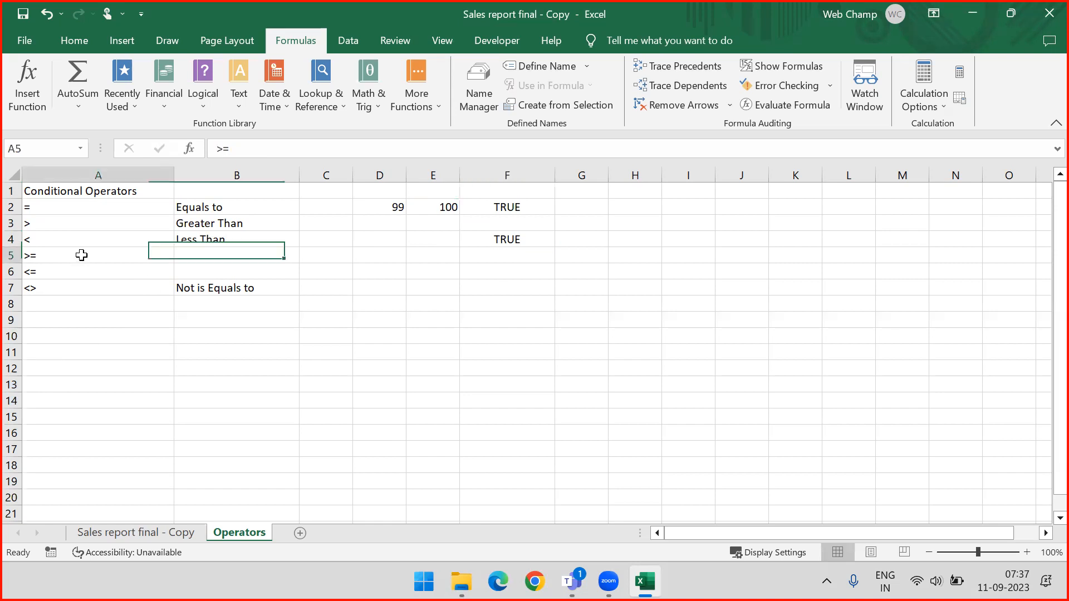
left_click(232, 222)
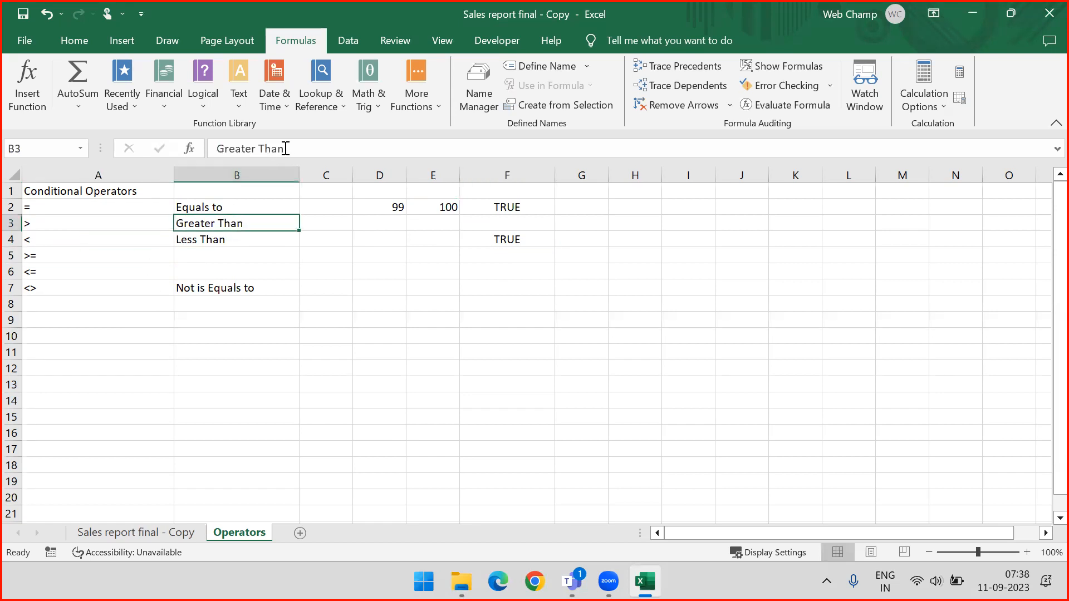
left_click_drag(286, 148, 216, 149)
key("ctrl+c")
key("Escape")
left_click(217, 256)
key("ctrl+v")
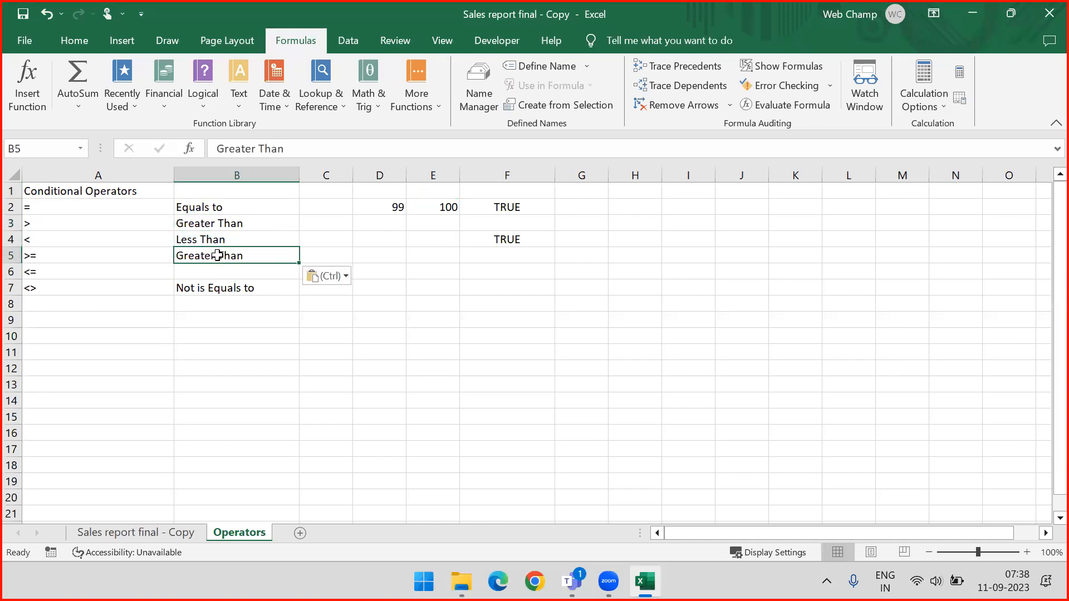
- Extend the description in B5 to "Greater Than or equals to"
double_click(272, 253)
type("or equla")
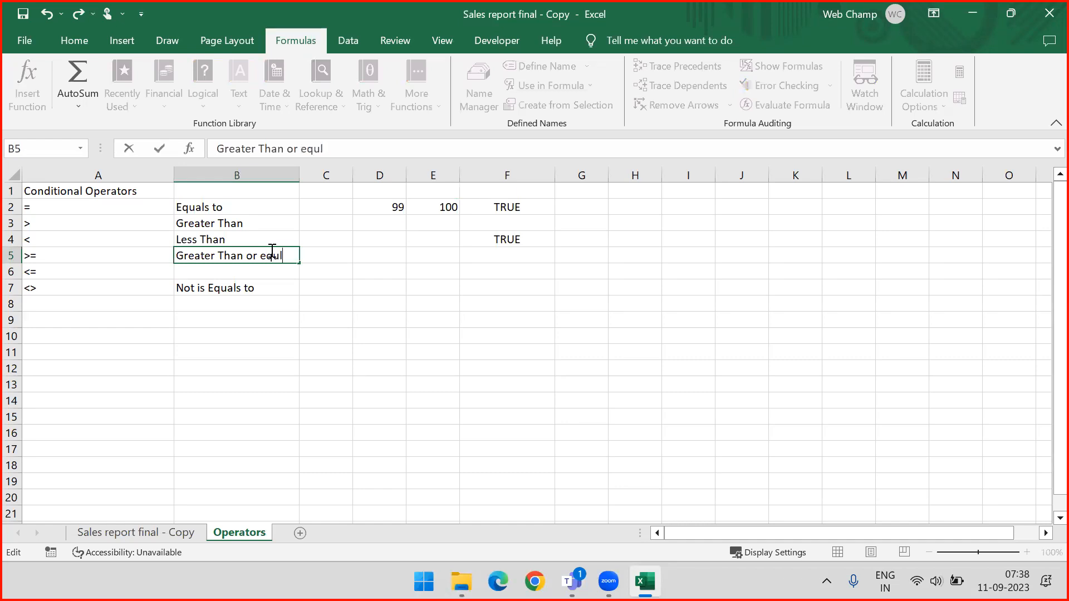
key("BackSpace")
type("ls to")
key("Return")
- Fill the B5 description down into B6 and change it to "Less Than or equals to"
key("ctrl+d")
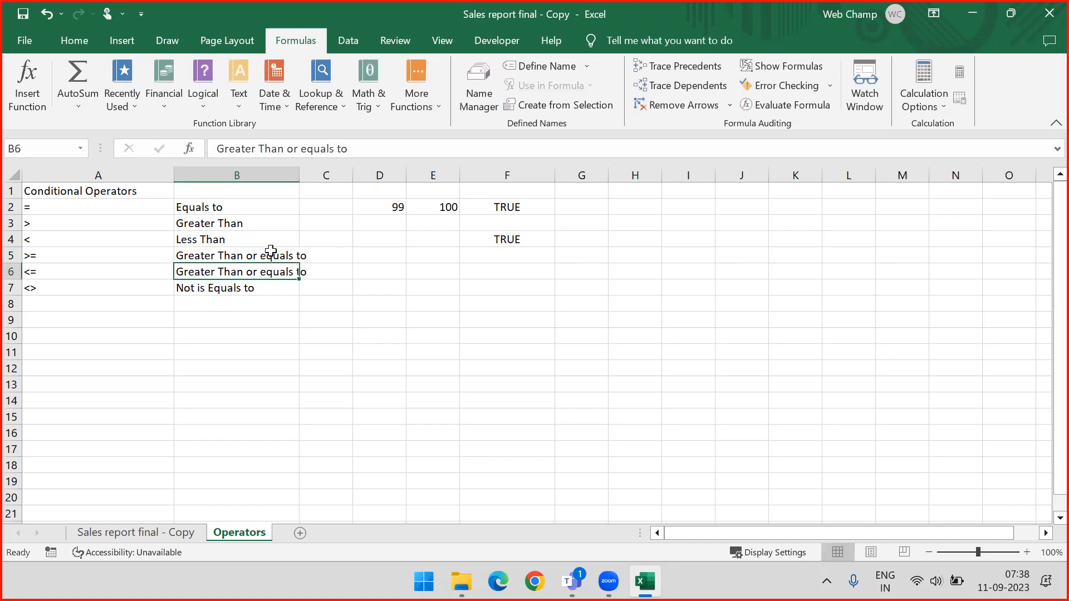
left_click(240, 148)
double_click(239, 148)
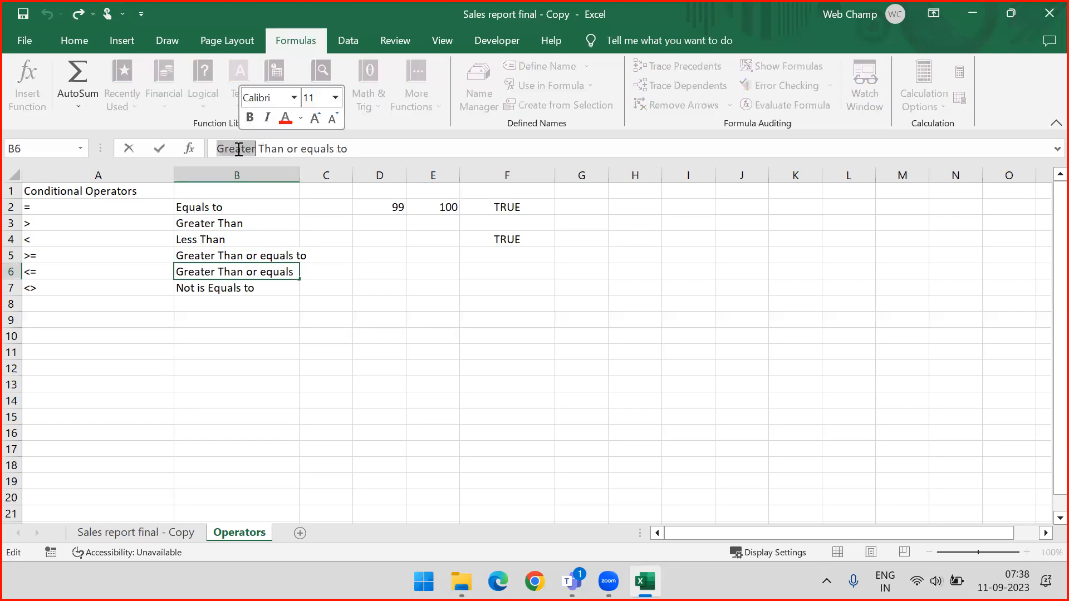
type("Less")
key("Return")
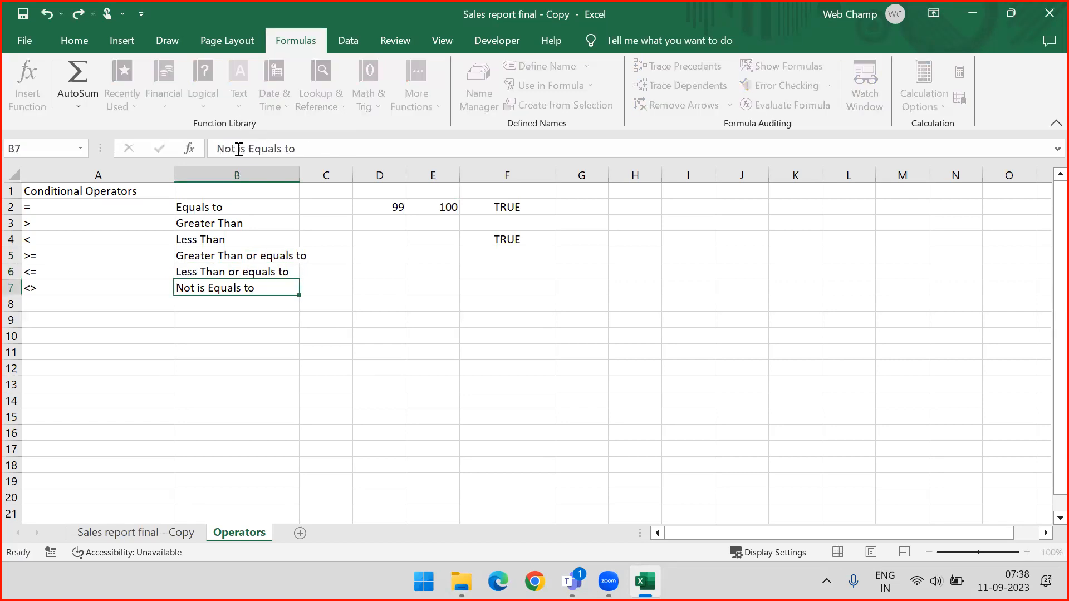
- Enter the formula = E2 <= 100 in F6 to demonstrate the less than or equals to operator
left_click(475, 272)
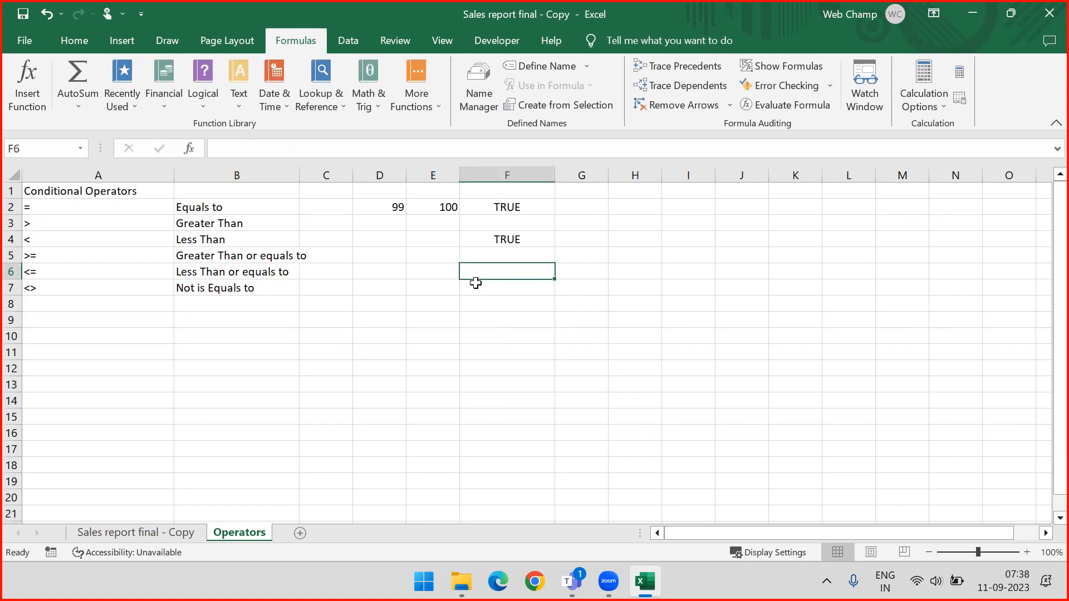
type("=le")
key("BackSpace")
key("BackSpace")
key("BackSpace")
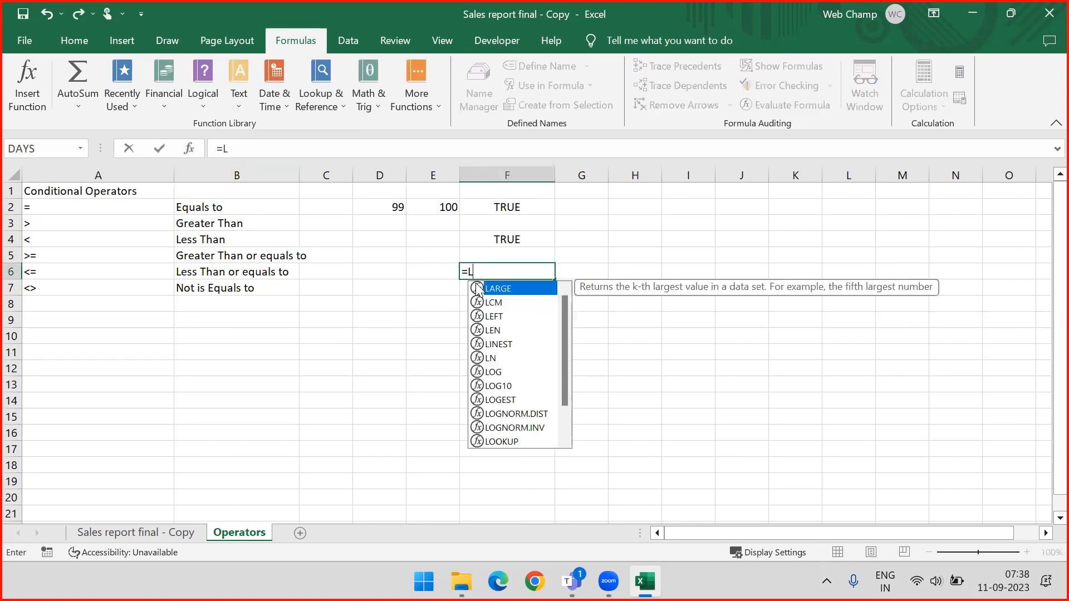
type("=")
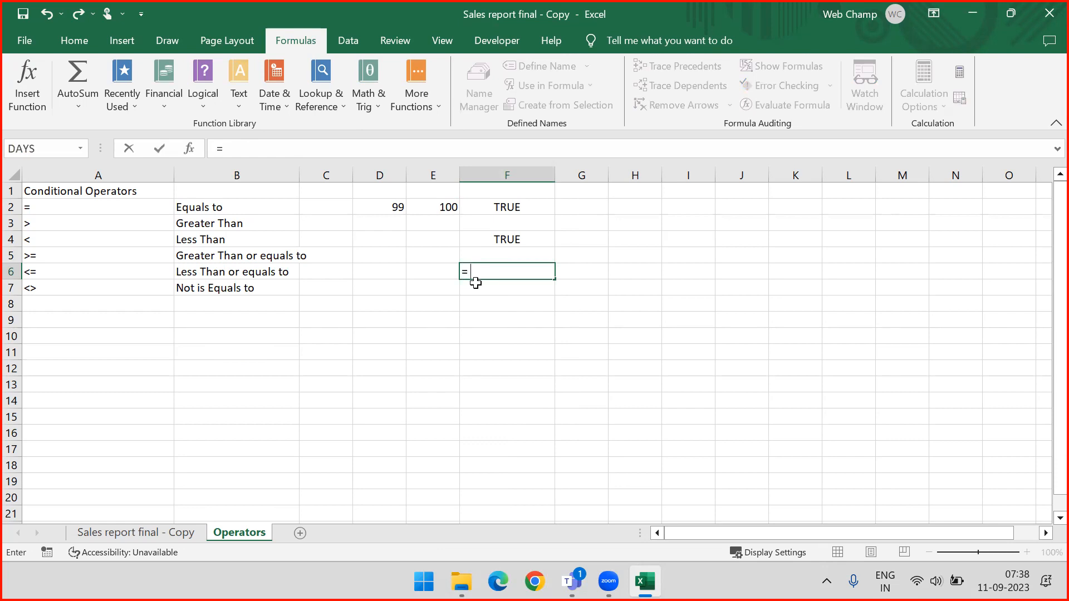
key("Up")
key("Up")
key("Up")
key("Left")
key("Left")
key("Up")
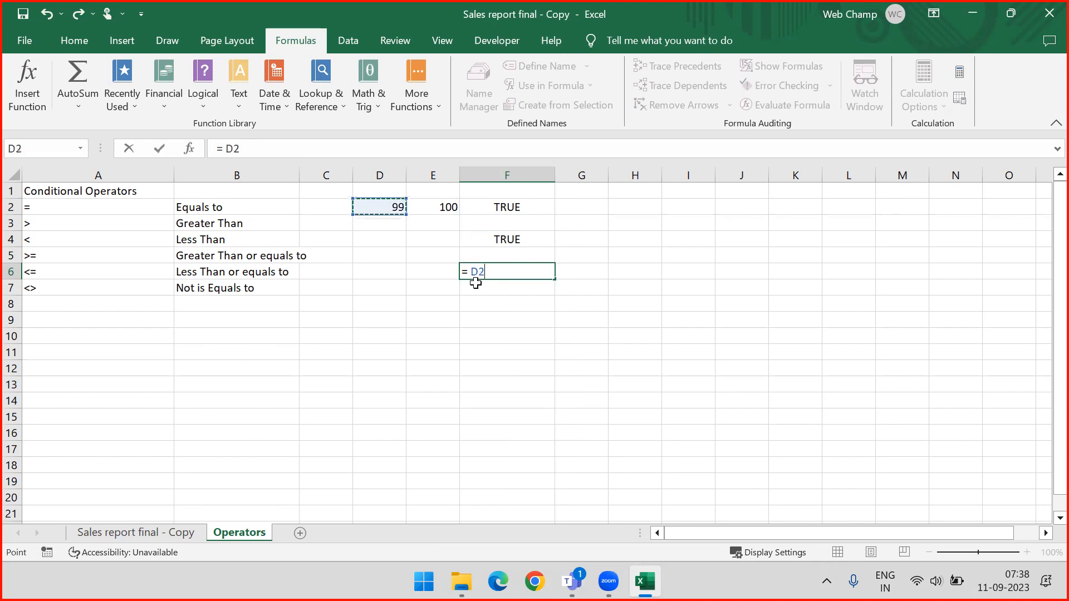
key("Right")
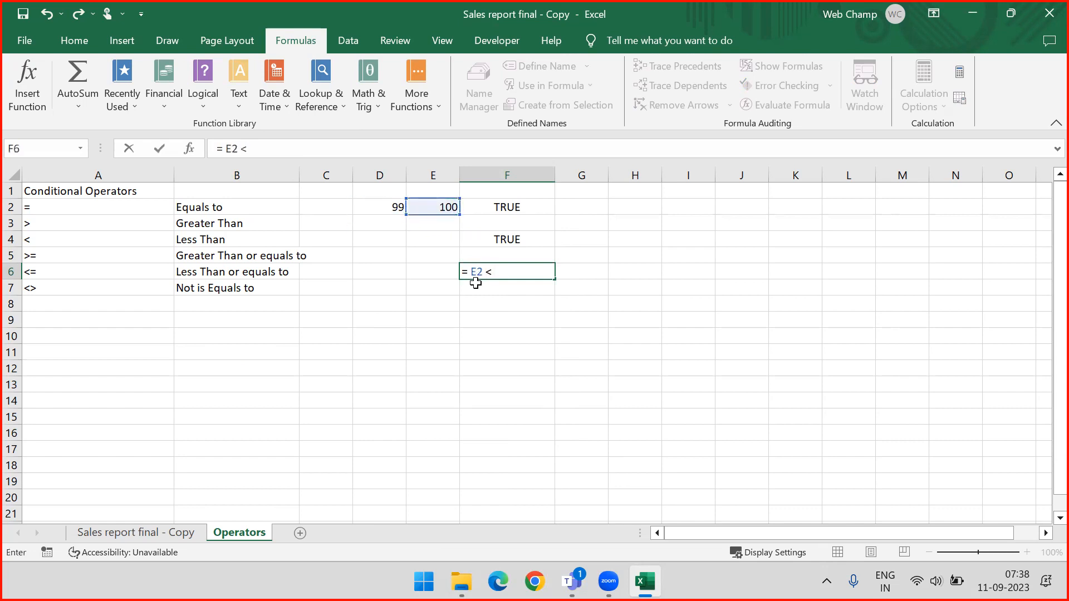
type("<= 100")
key("Return")
left_click(473, 278)
- Test the comparison in F6 by setting E2 to 99 and finally to 101
left_click(388, 212)
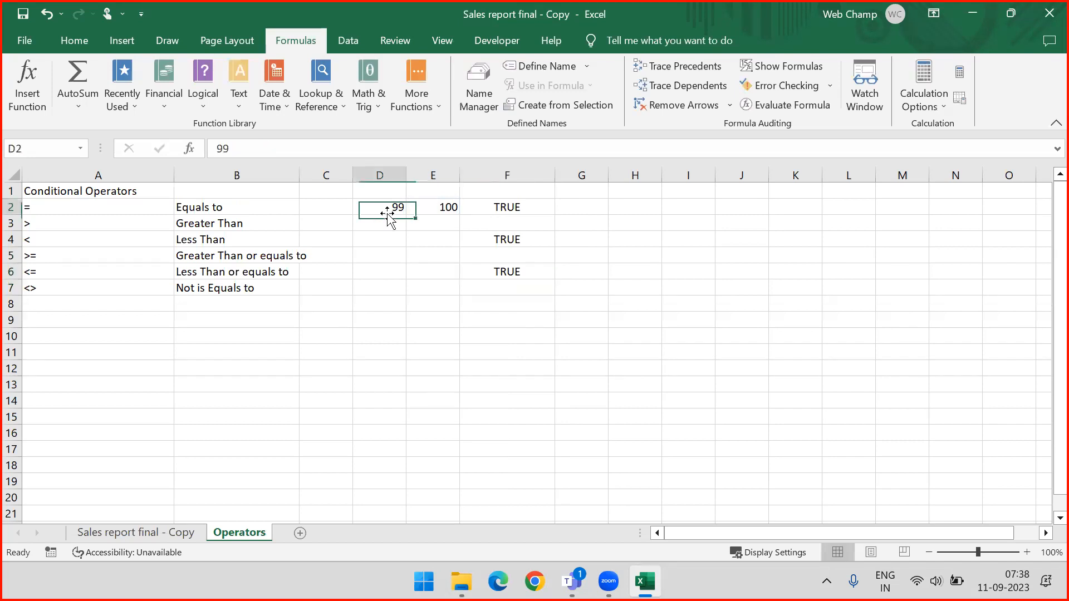
left_click(445, 210)
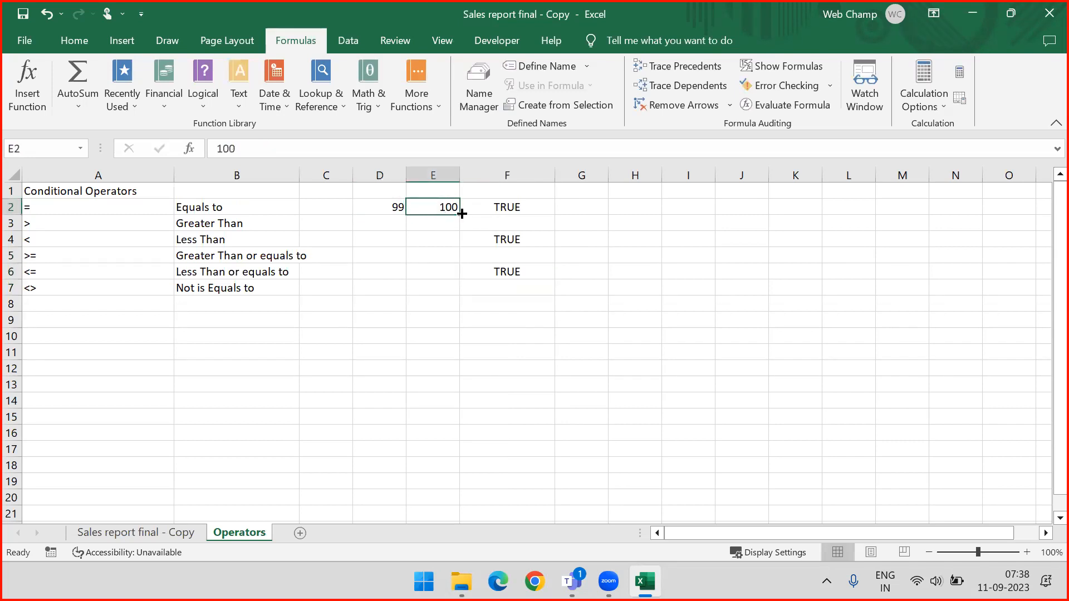
type("99")
key("Return")
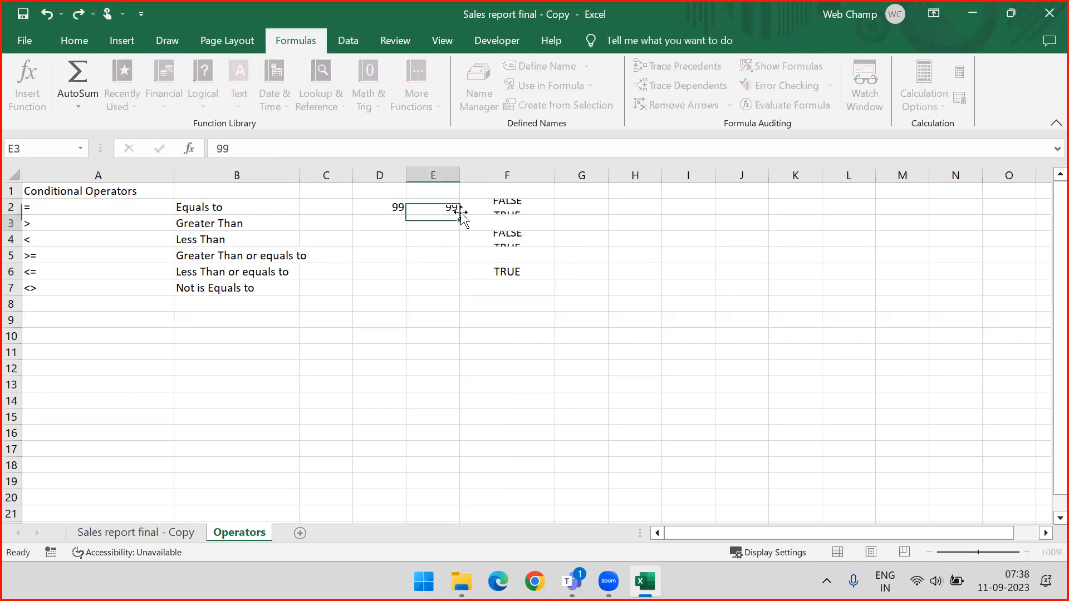
key("Up")
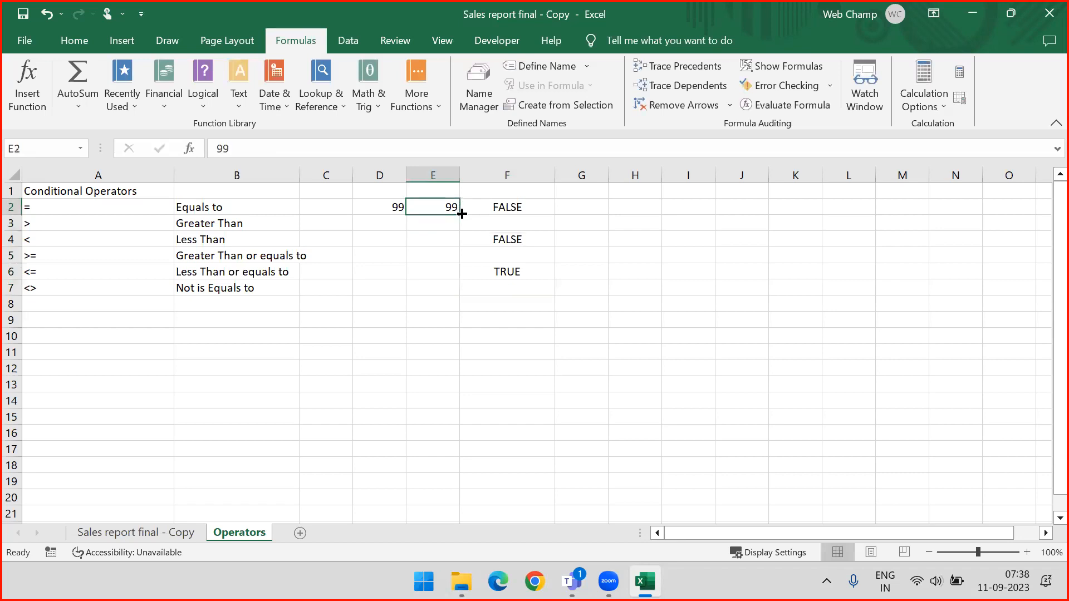
type("101")
key("Return")
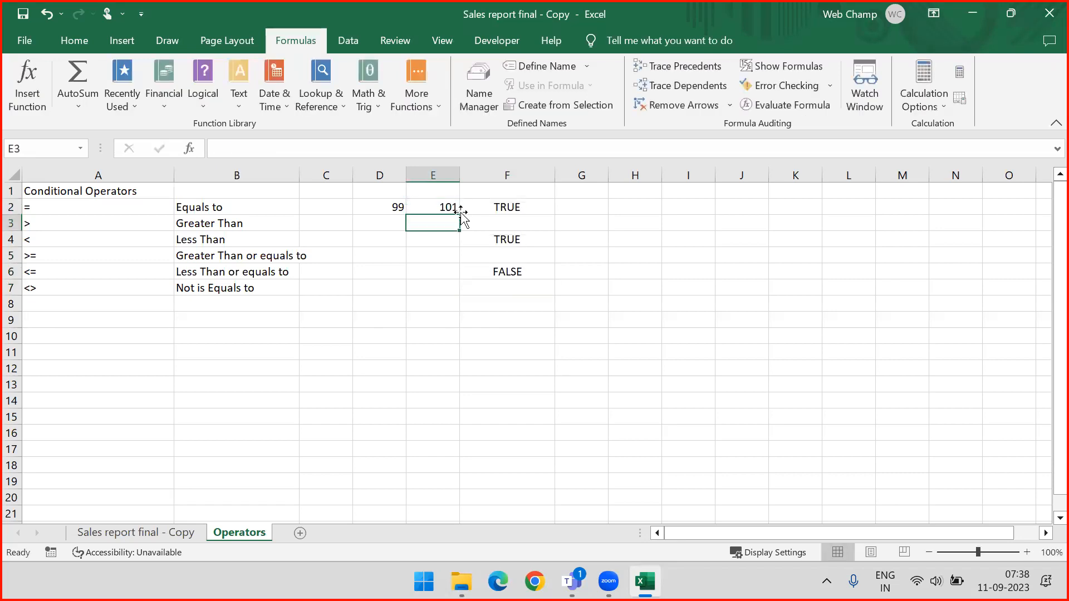
- Review the formula in F6 and select the demonstration range D2:F6
left_click(508, 271)
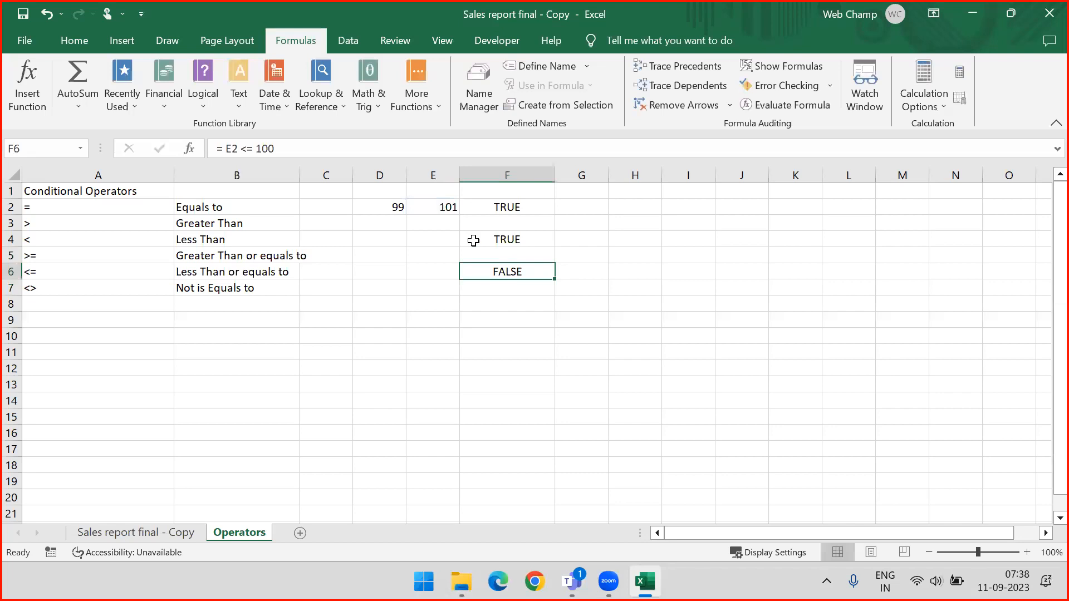
left_click(238, 150)
key("Delete")
key("Return")
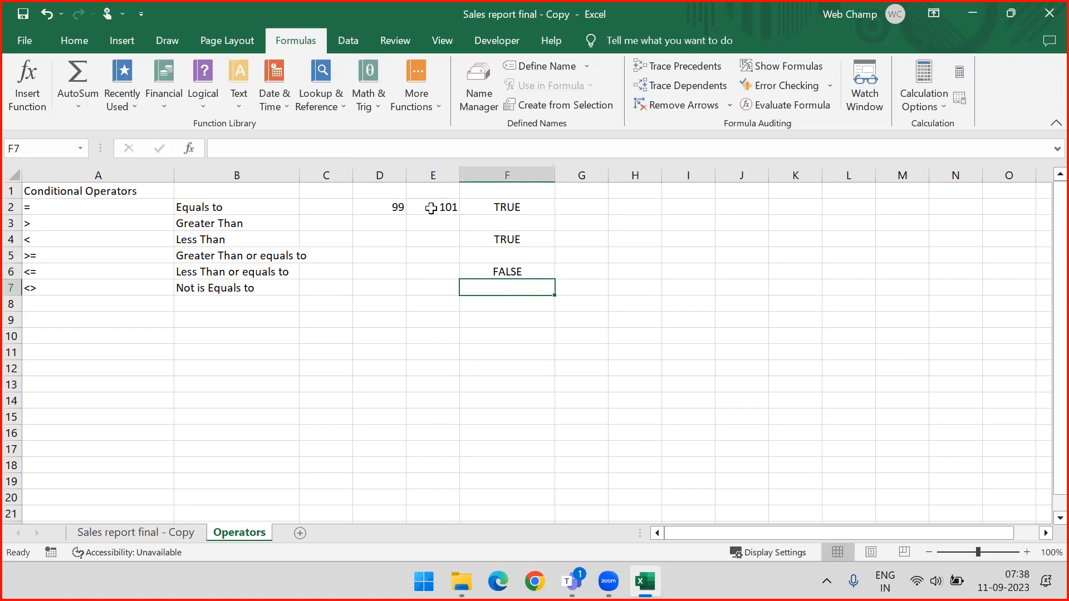
left_click_drag(396, 207, 522, 279)
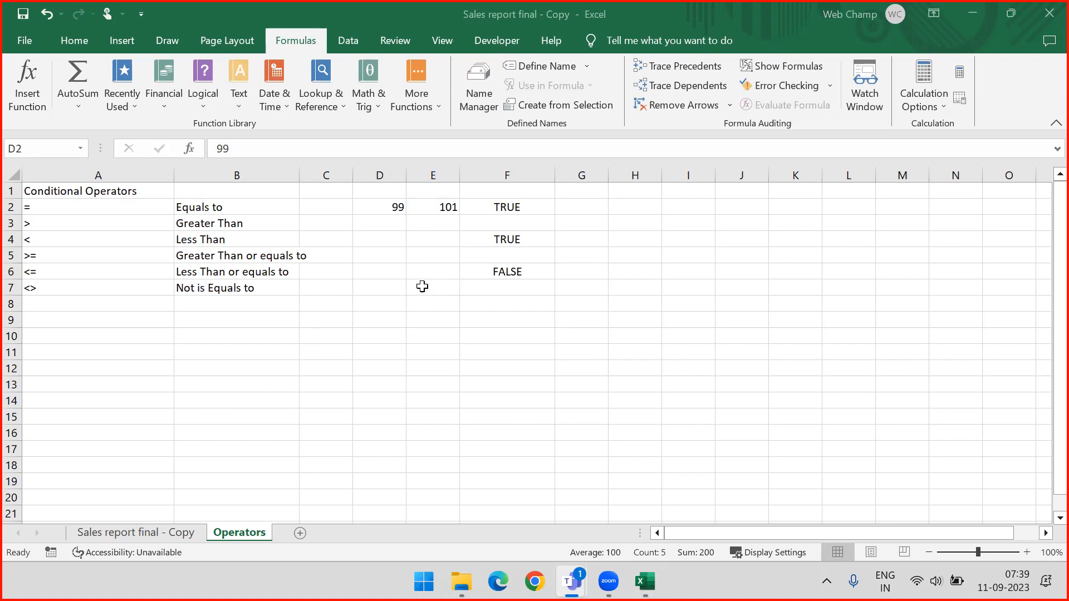
- Review the less than or equals to formula in F6 without changing it
left_click(489, 304)
left_click(487, 302)
left_click(474, 272)
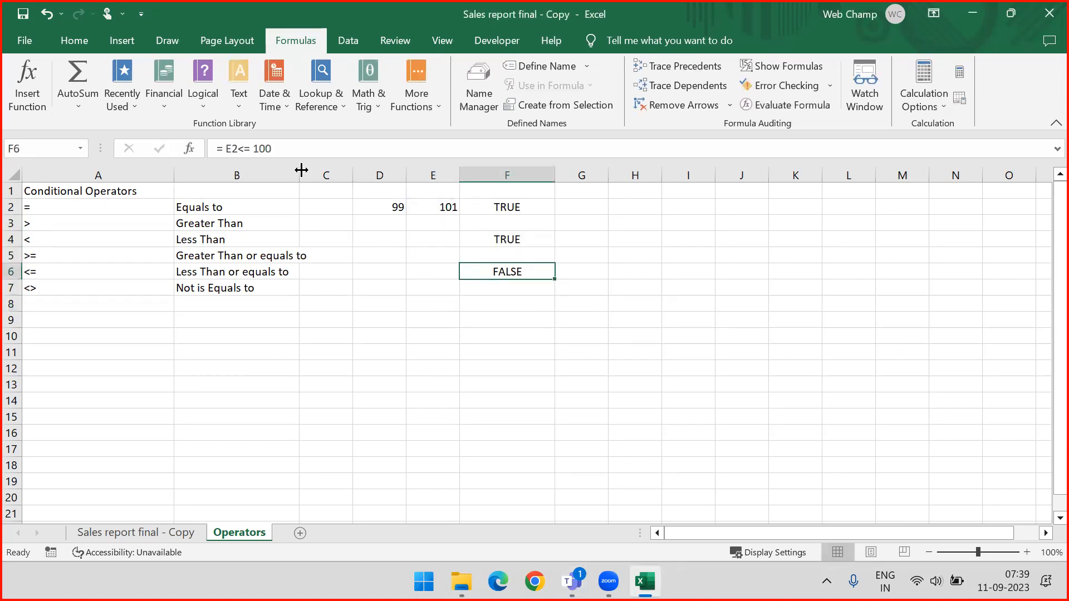
left_click(224, 149)
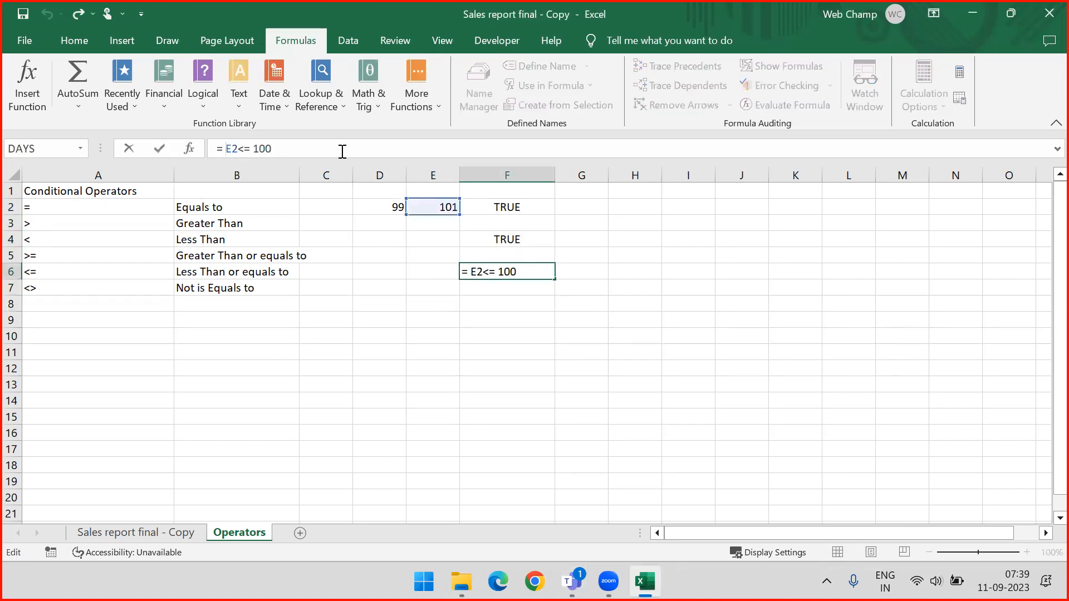
key("Return")
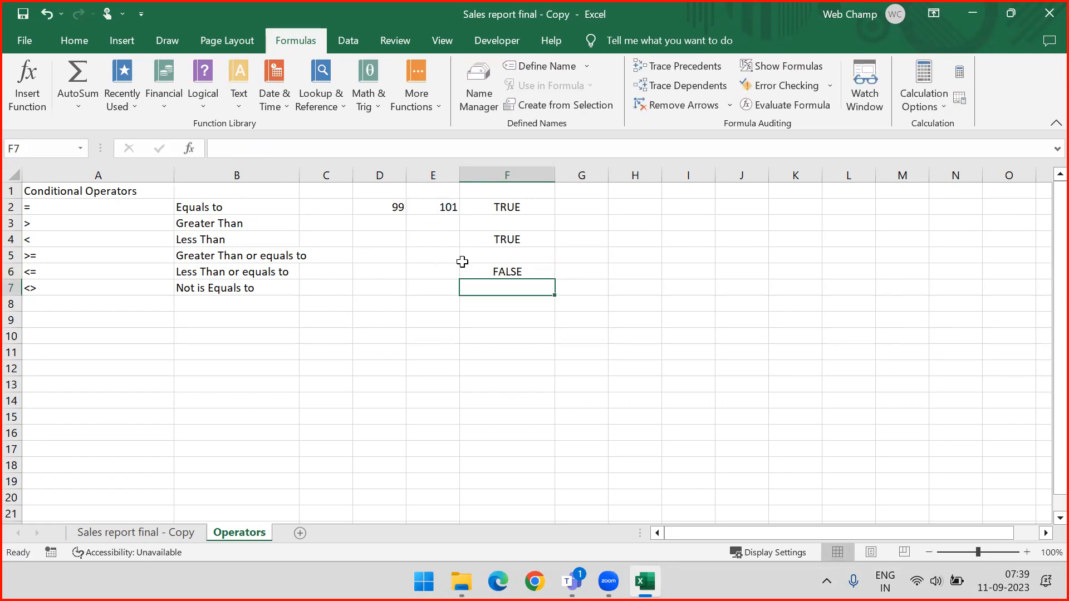
- Enter the heading "Logical Operators" in cell A9, leaving row 8 blank below the conditional operators
left_click(32, 325)
type("Logic")
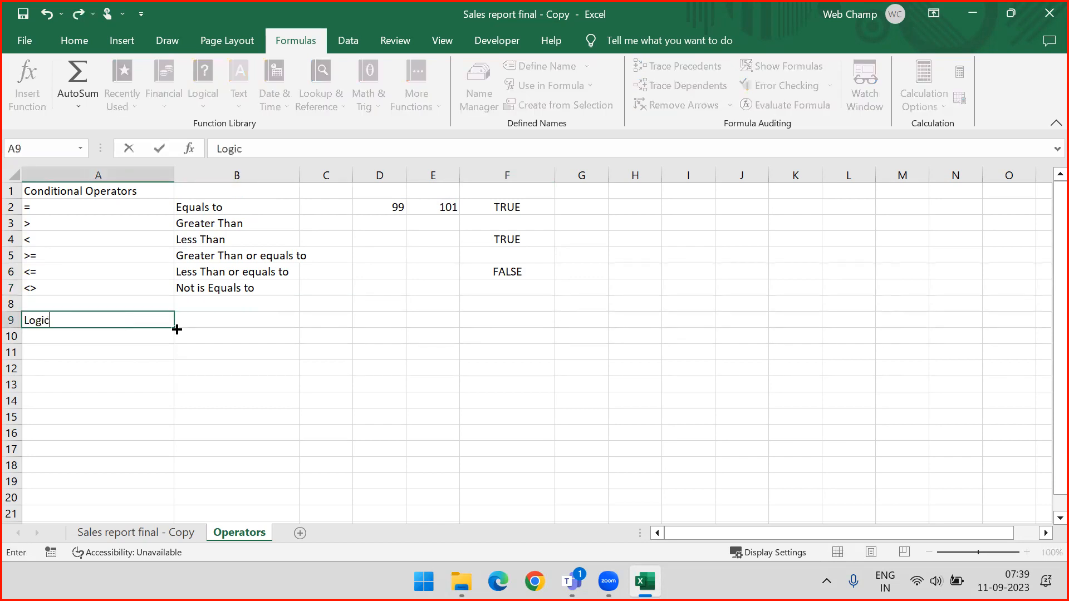
type("al Ope")
type("r")
key("BackSpace")
type("erators")
key("Return")
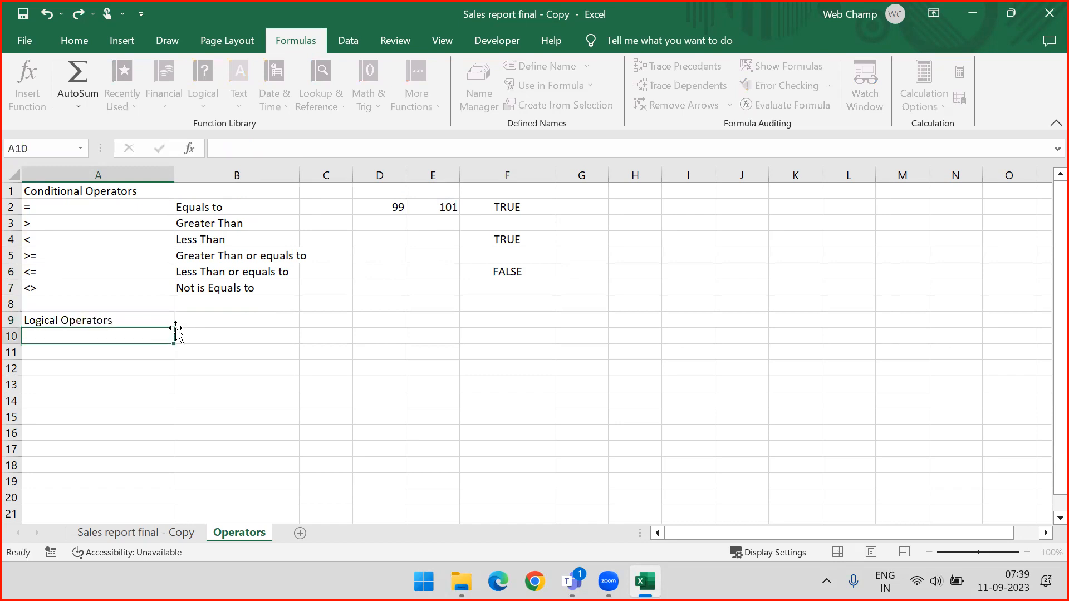
- List the logical operators AND, OR and NOT in A10:A12 and select the three cells
type("AND")
key("Up")
key("Down")
key("Down")
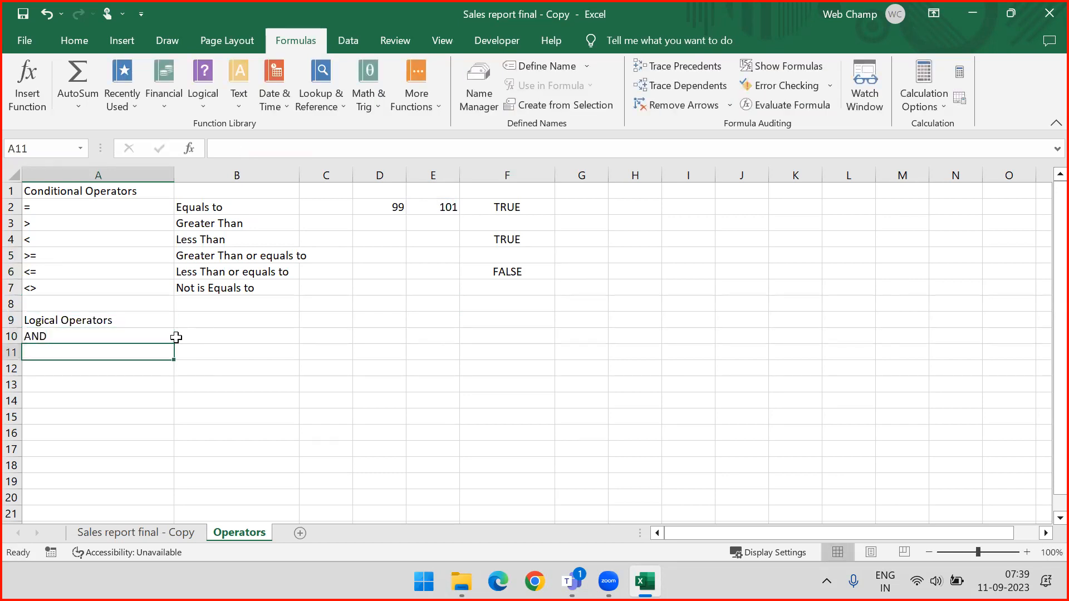
type("OR")
key("Return")
type("NOT")
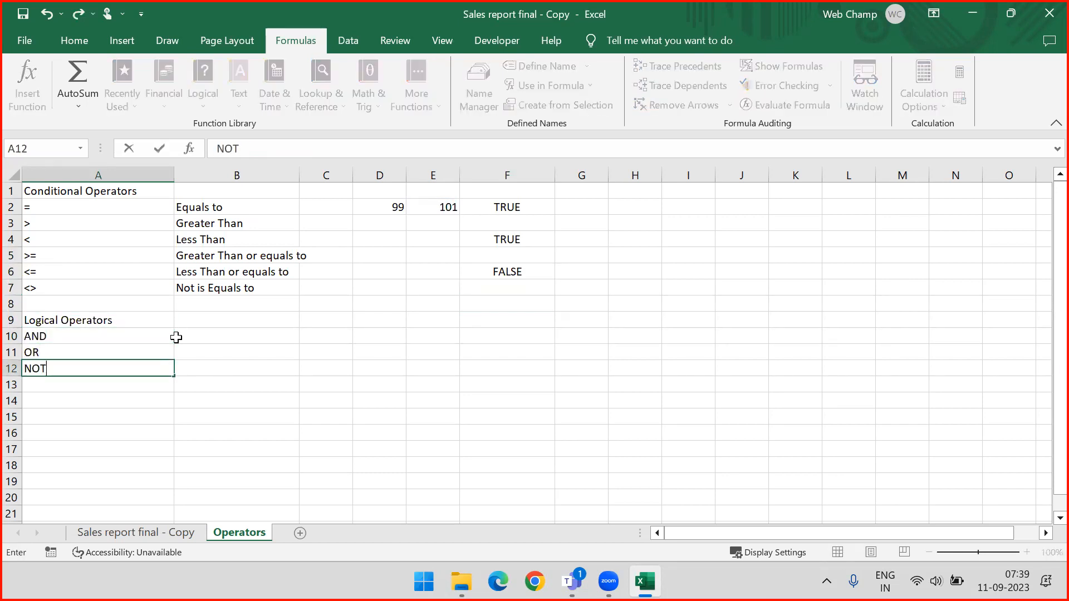
key("Return")
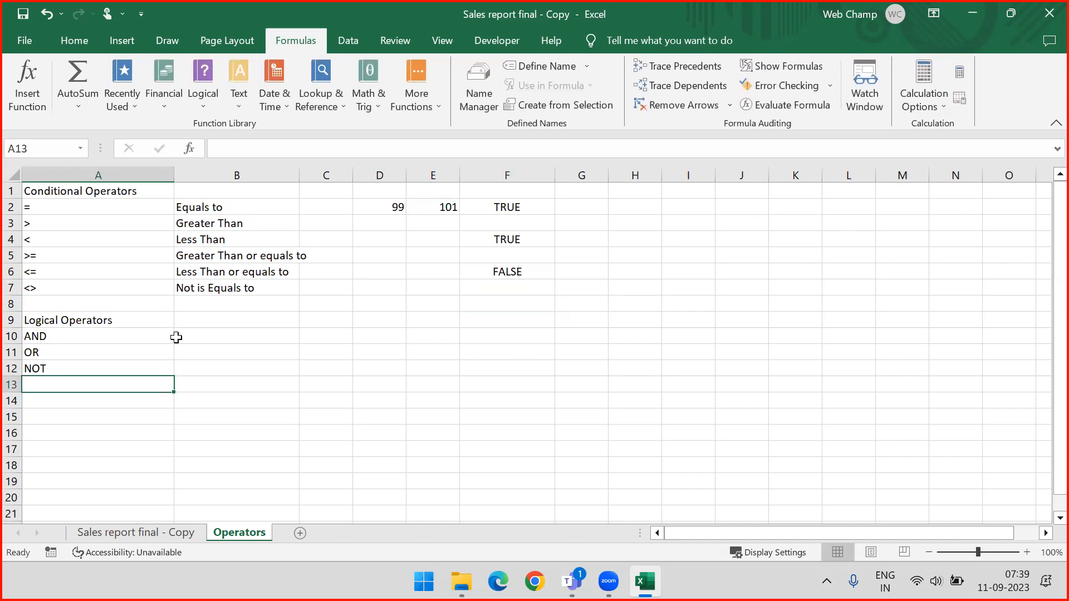
left_click_drag(112, 336, 102, 372)
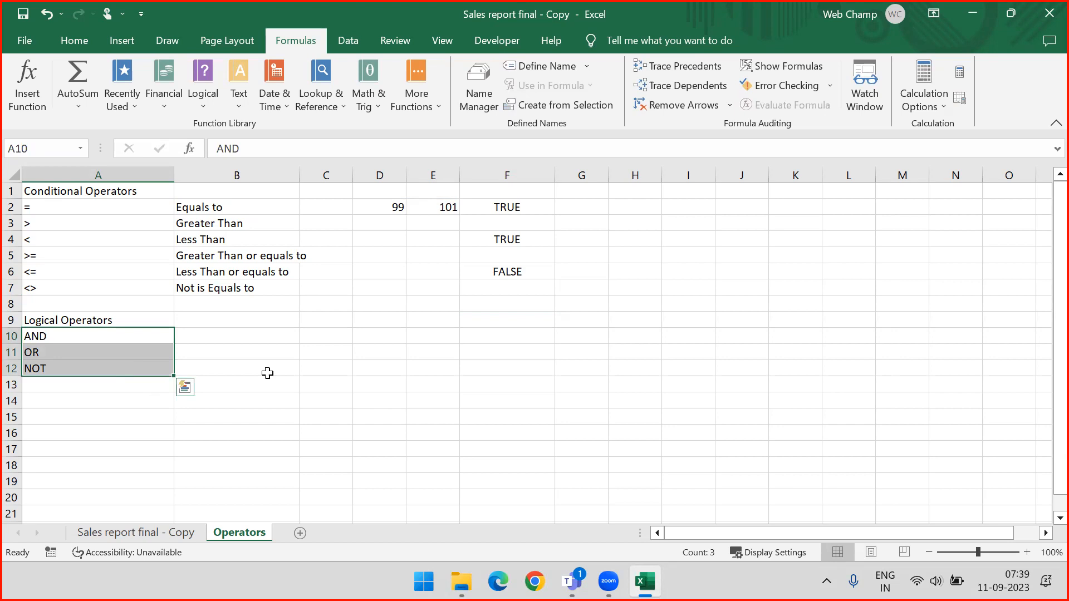
- Enter the sample values 100, 200, 300 and 100 down column D in D9:D12
left_click(386, 319)
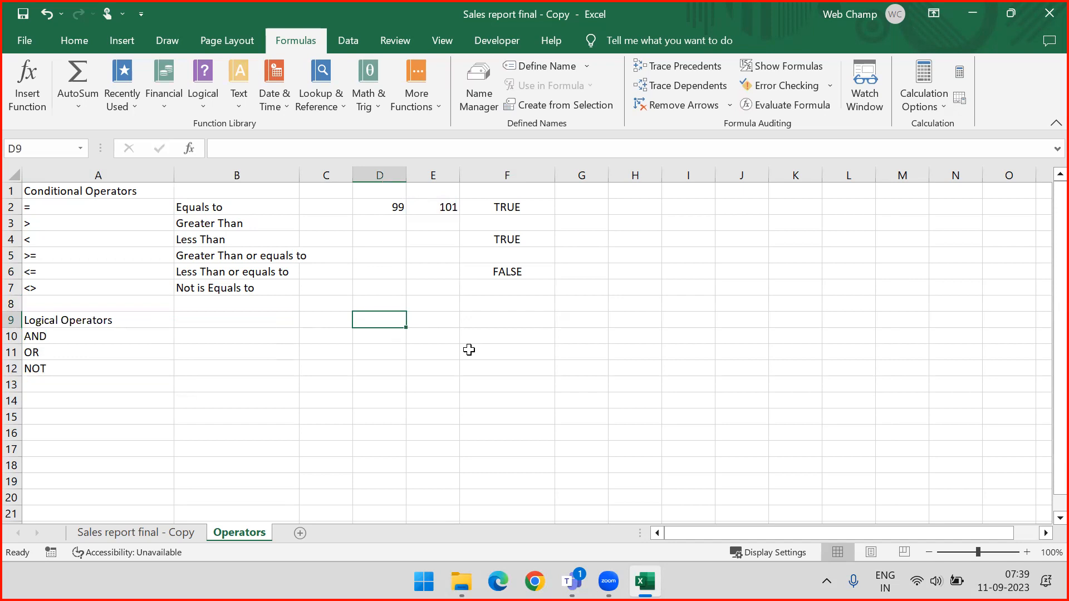
type("100")
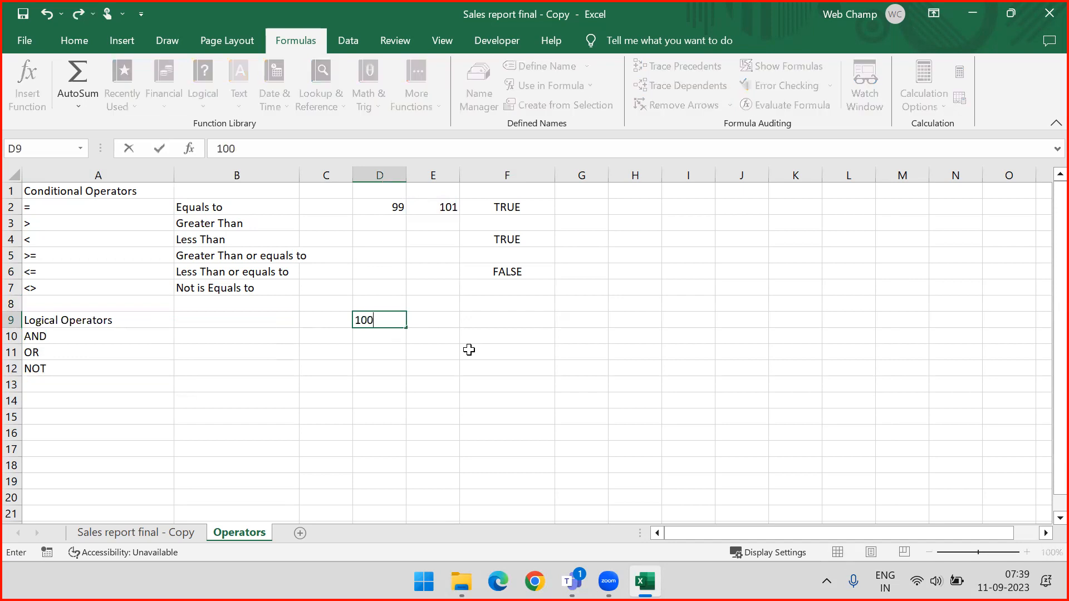
key("Tab")
type("200")
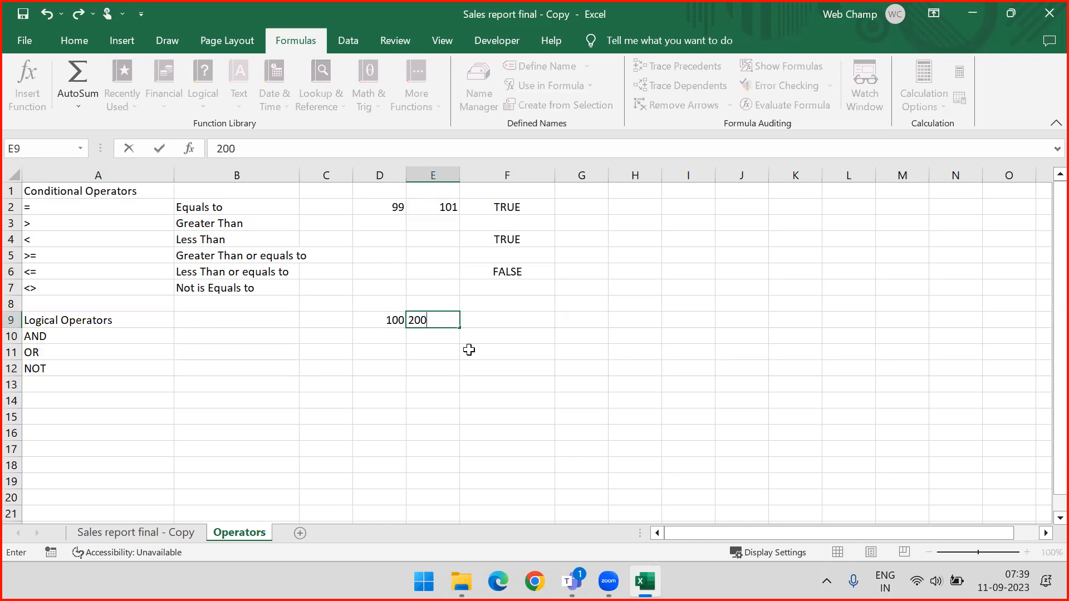
key("Escape")
key("Left")
key("Down")
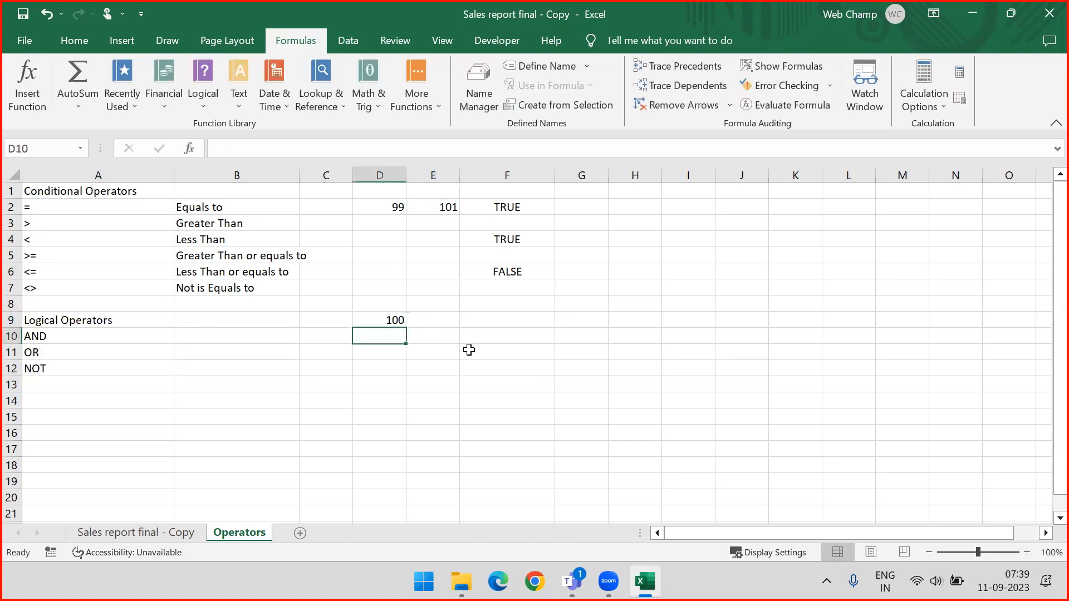
type("200")
key("Return")
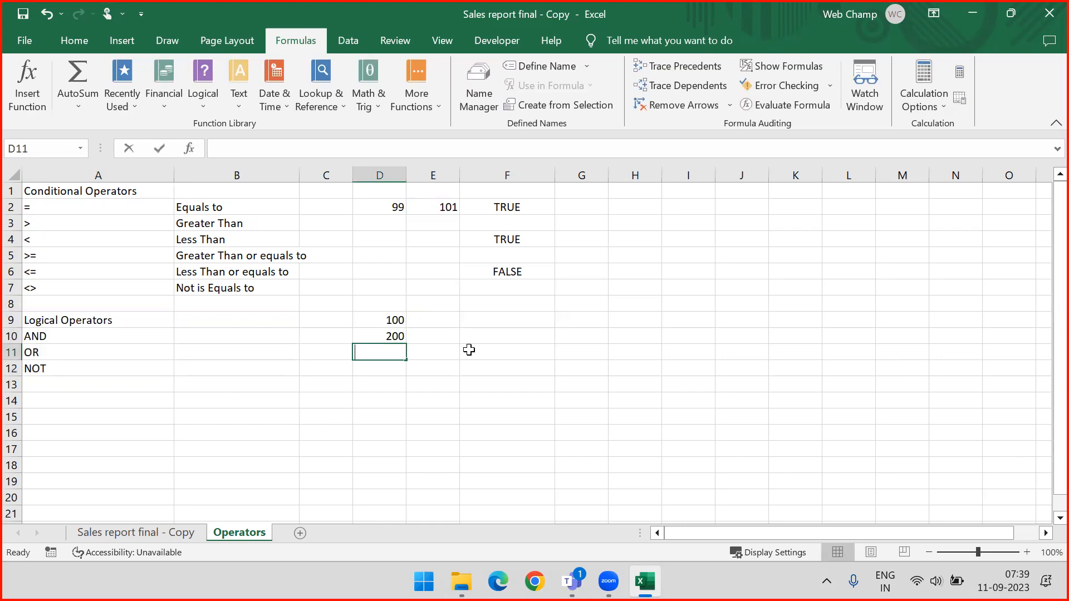
type("300")
key("Return")
type("100")
key("Return")
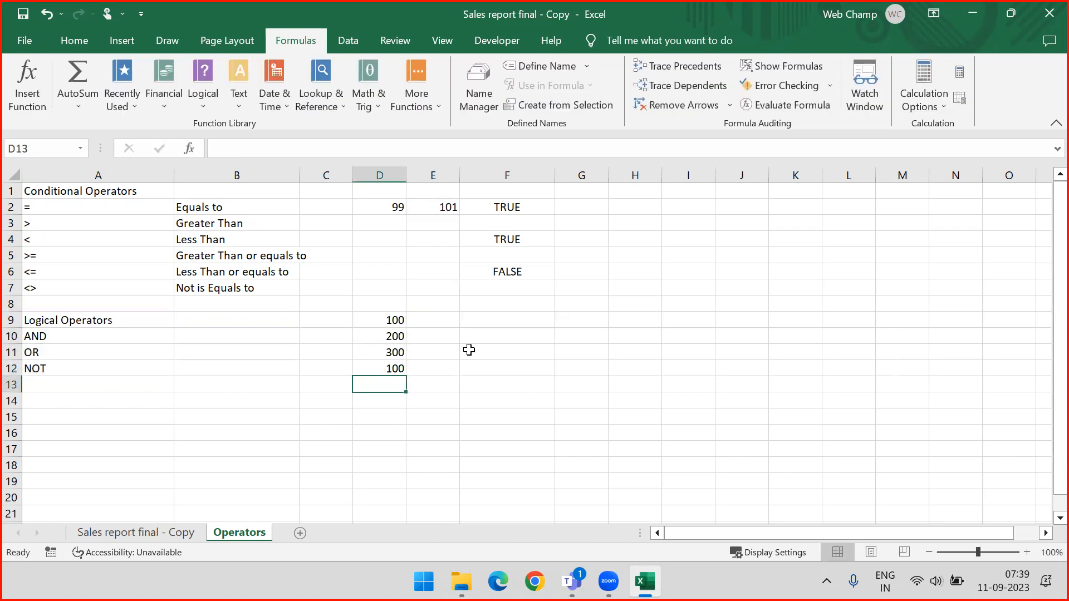
- Review the sample values in D9:D12 alongside the AND and OR operators in A10:A11
left_click_drag(382, 319, 384, 381)
left_click_drag(366, 315, 392, 362)
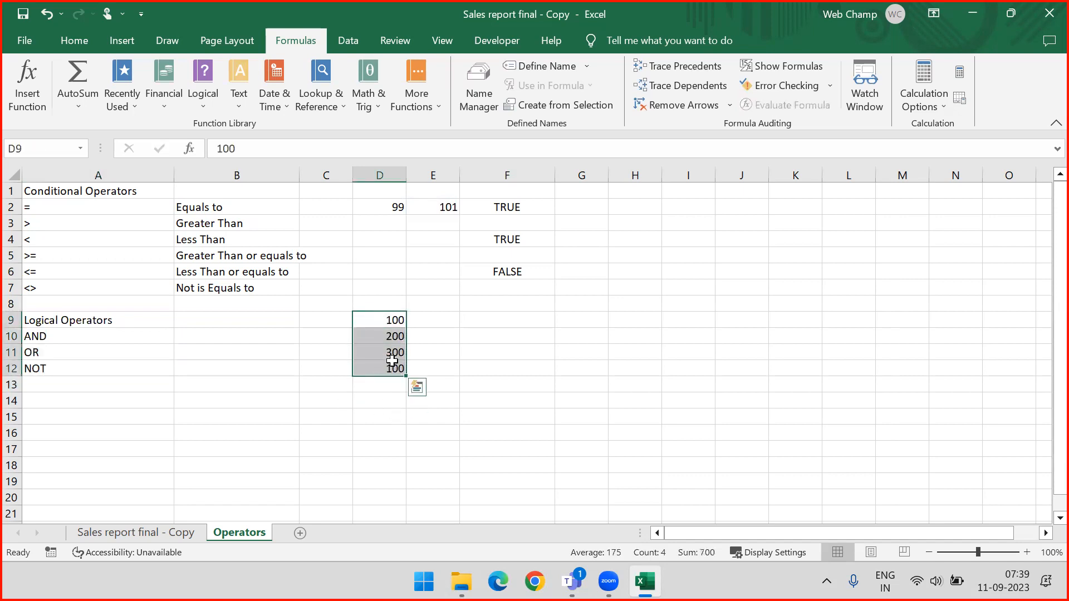
left_click(370, 402)
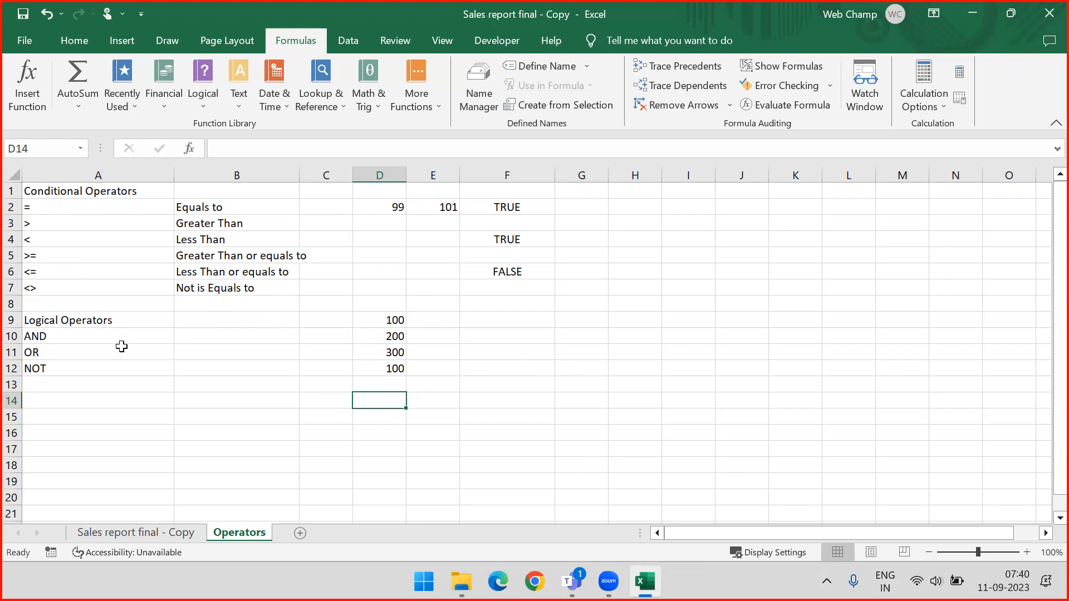
left_click_drag(79, 343, 76, 352)
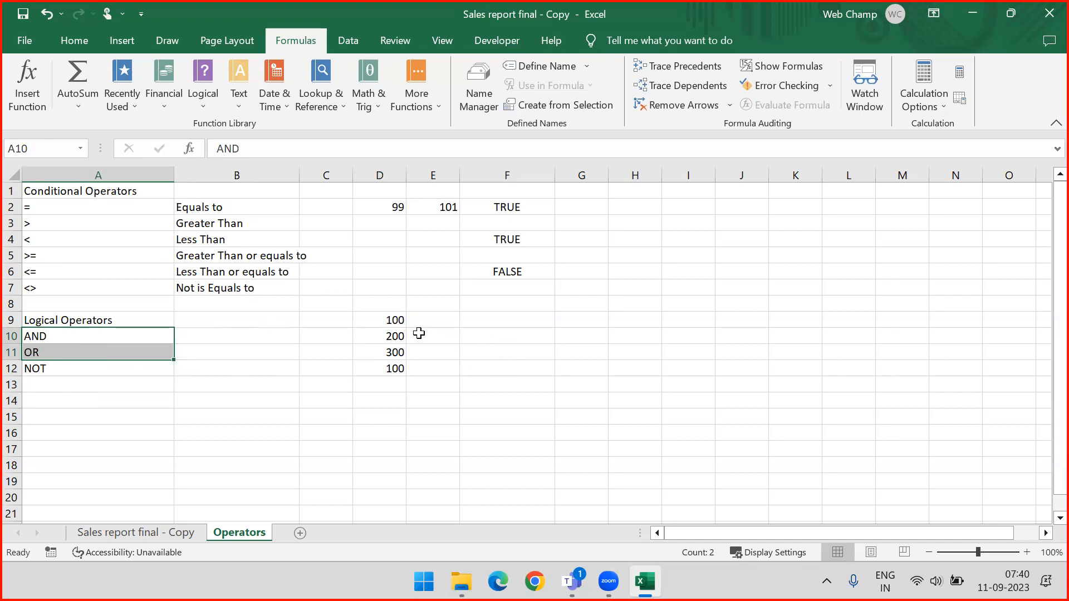
- Copy D9:D12 and paste it as transposed values across row 8 starting at G8
left_click_drag(381, 318, 387, 368)
key("ctrl+c")
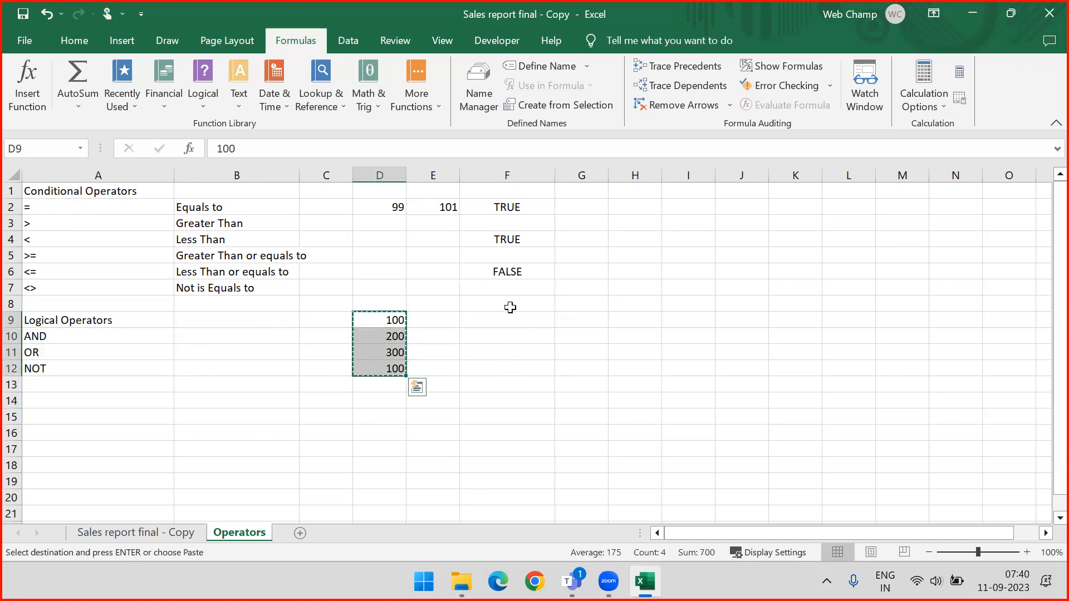
left_click(594, 308)
key("ctrl+alt+v")
key("v")
left_click(691, 390)
left_click(747, 413)
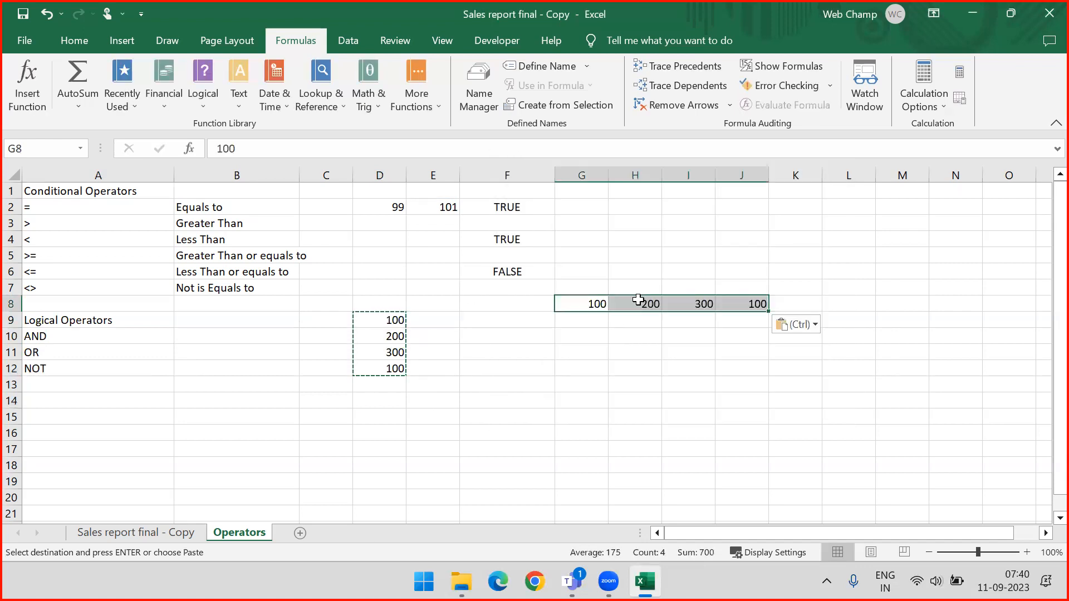
key("Escape")
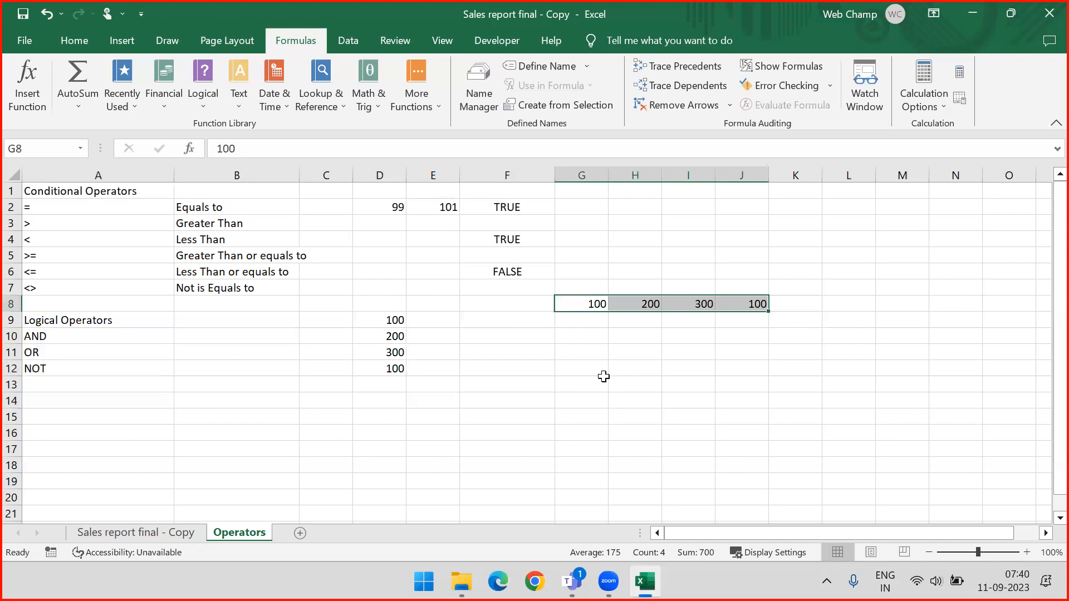
left_click(630, 335)
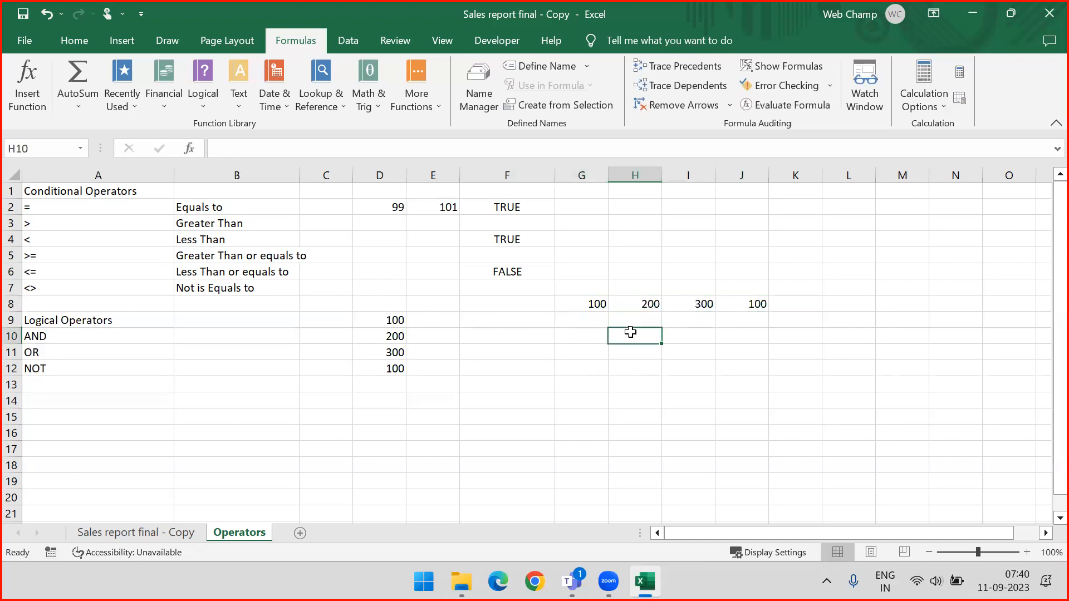
left_click(593, 304)
left_click(836, 303)
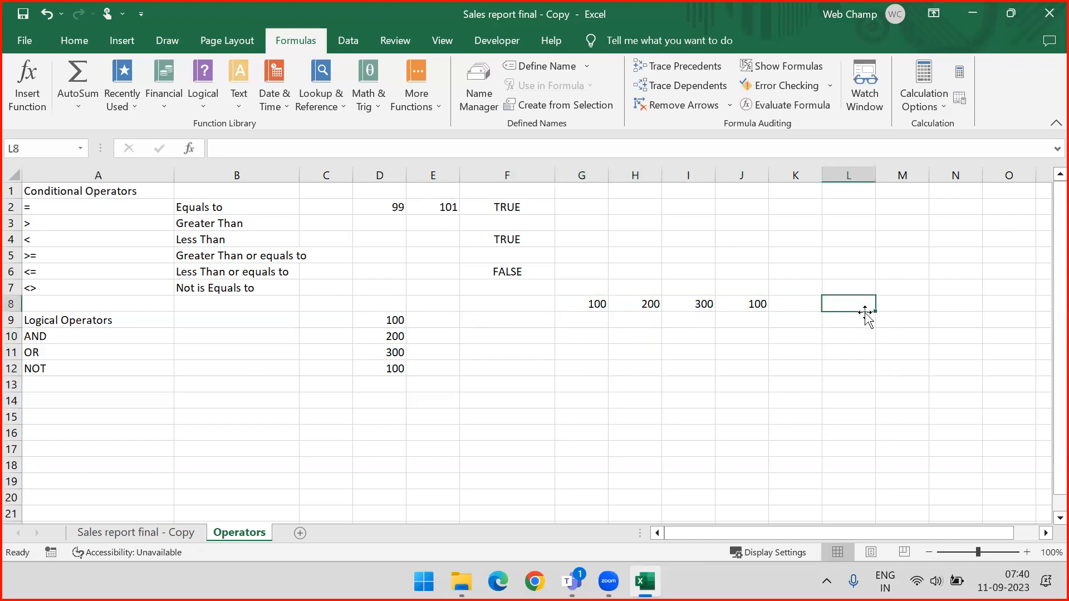
- Replace the value in G8 with "Maharashtra" and the value in H8 with "Pune"
left_click_drag(592, 303, 740, 299)
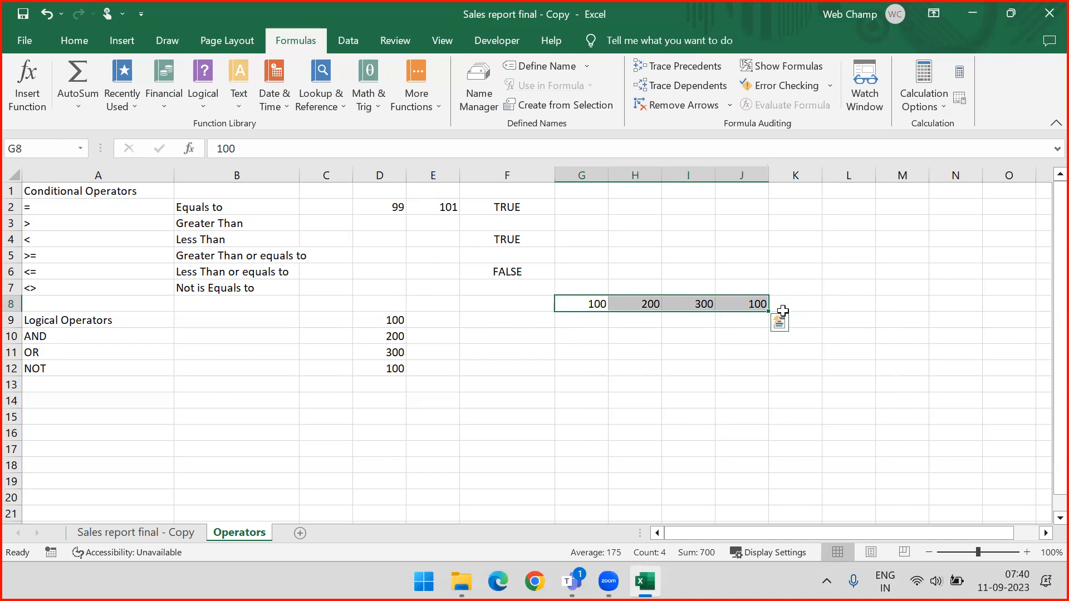
type("Mahara")
type("sr")
type("htra")
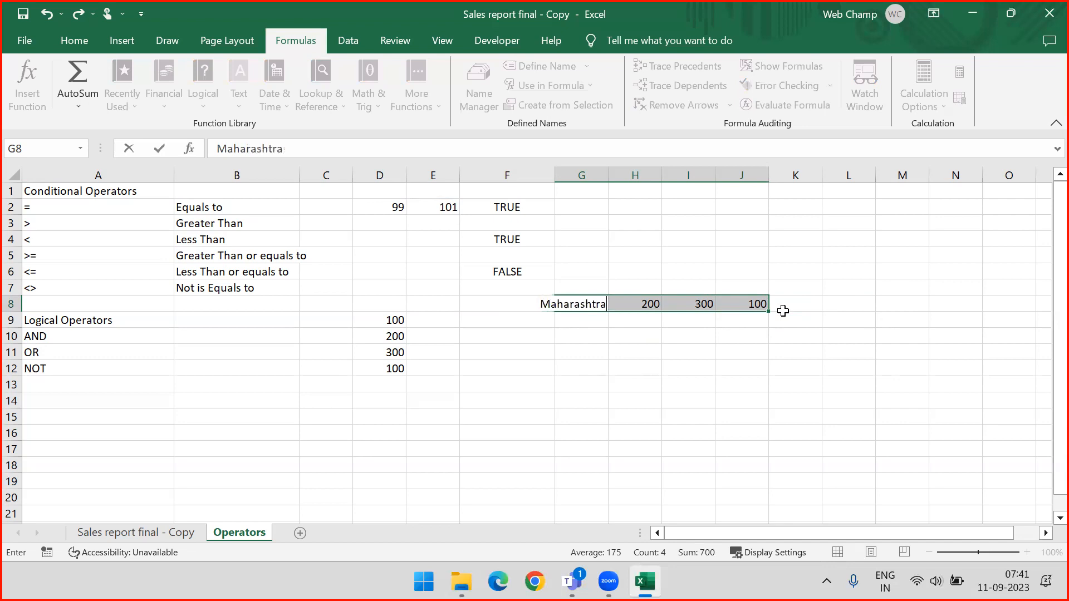
key("Return")
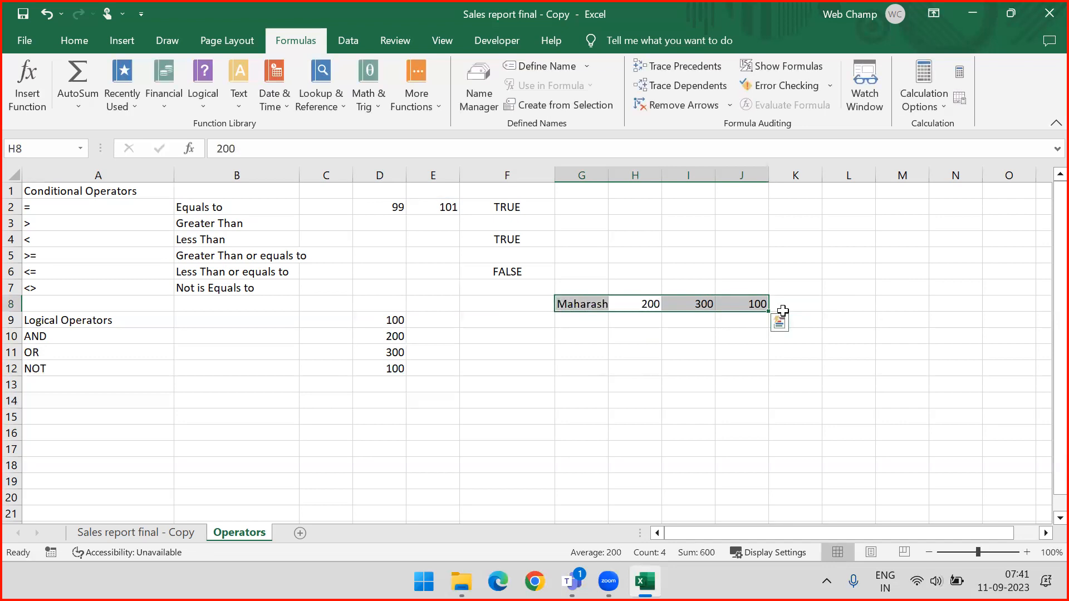
left_click(646, 303)
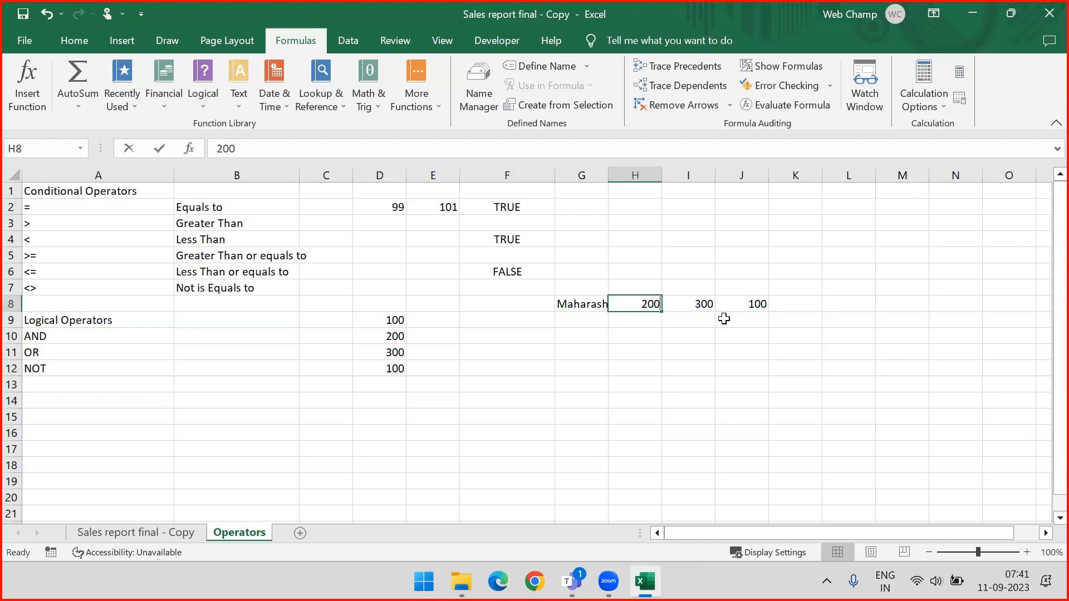
type("Pune")
key("Return")
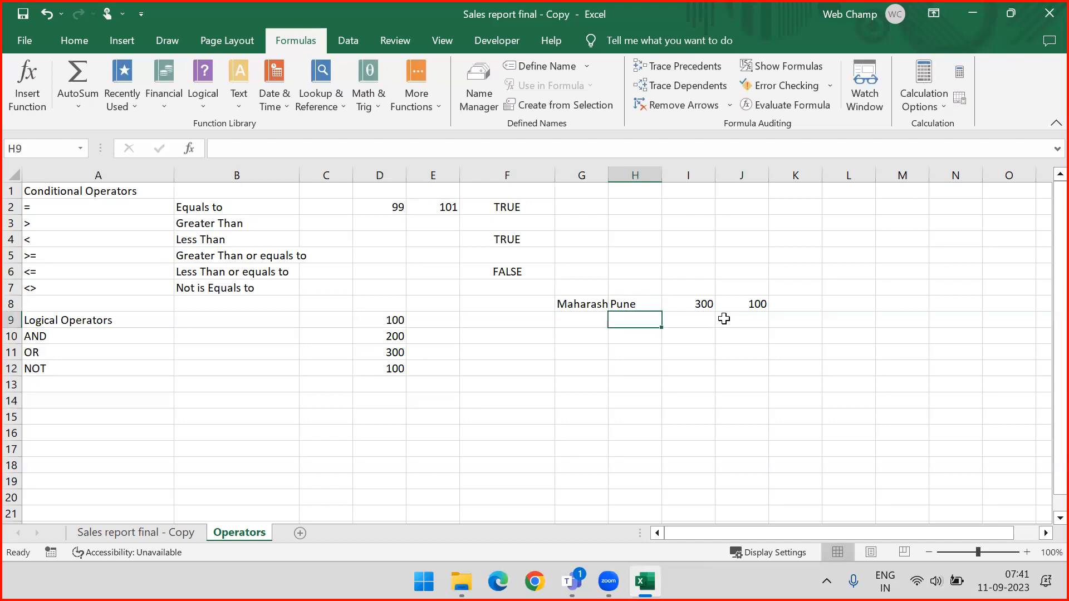
- Add a second state and city pair, with "Karnataka" in G9 and "Bangalore" in H9
key("Left")
type("Kar")
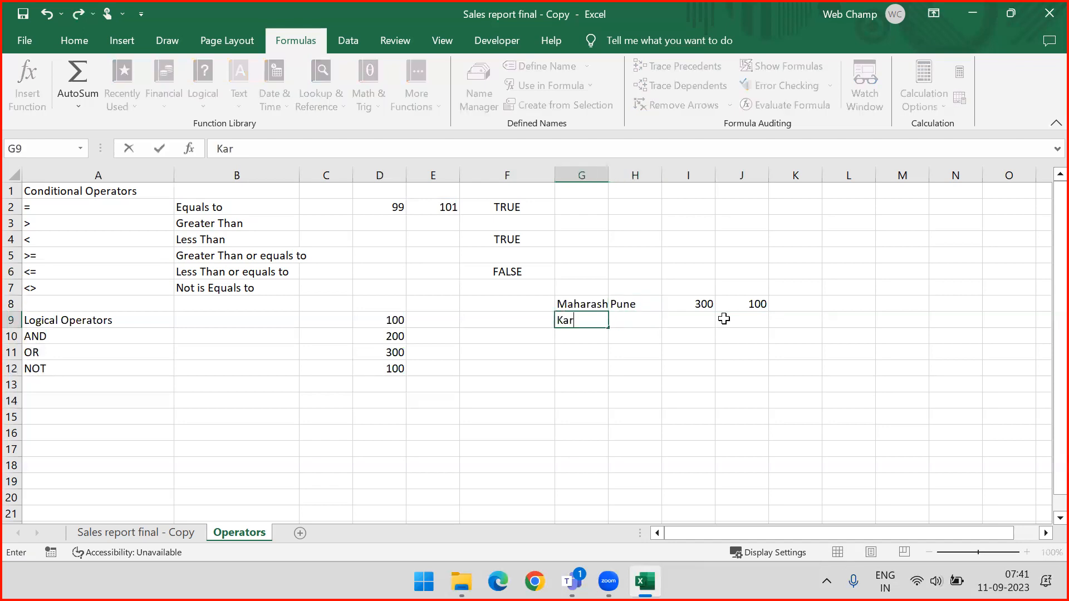
type("nataka")
key("Tab")
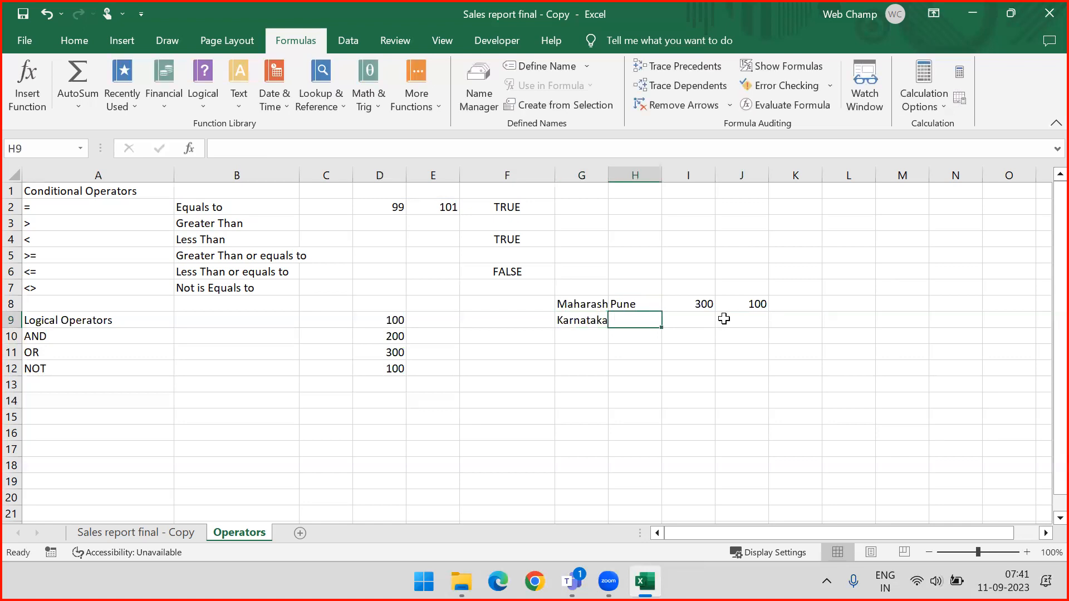
type("Ban")
key("BackSpace")
type("ngalore")
key("Return")
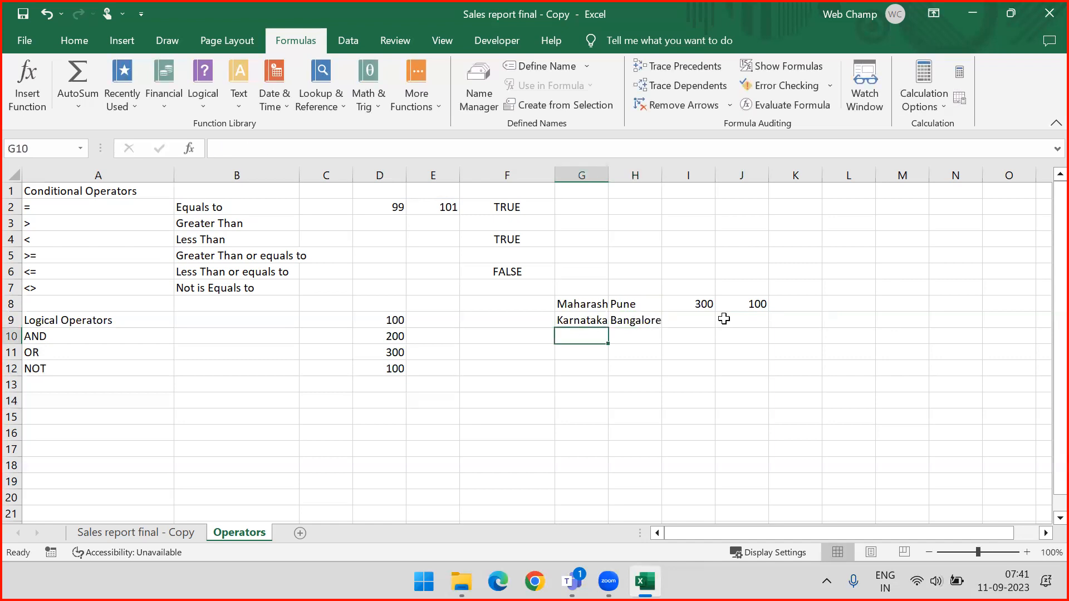
- Enter "Delhi" in both G10 and H10, and clear the leftover numbers in I8:J8
type("Delhi")
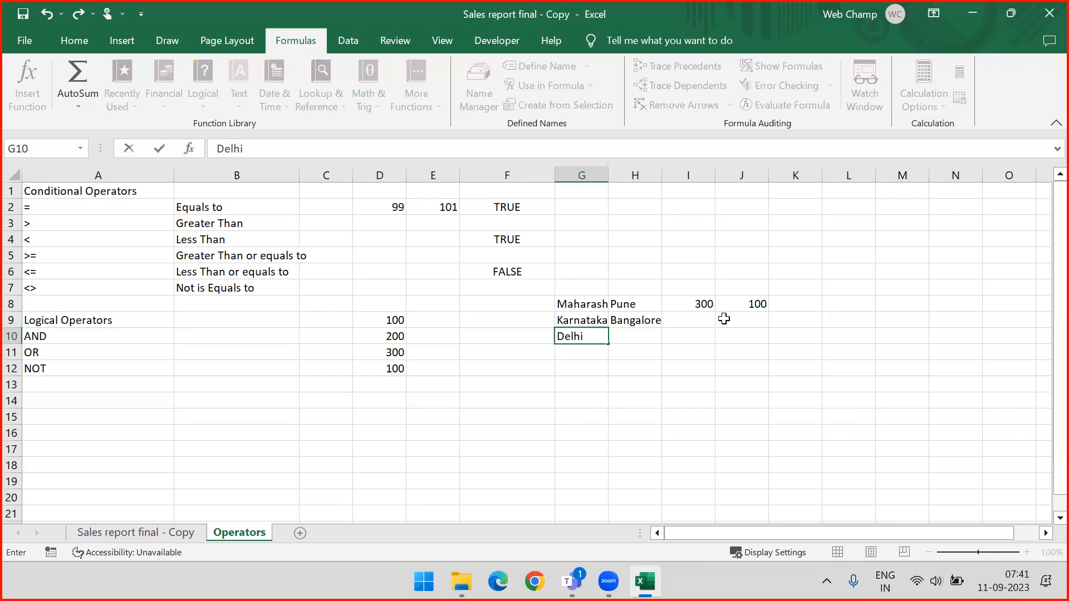
key("Tab")
type("Delhi")
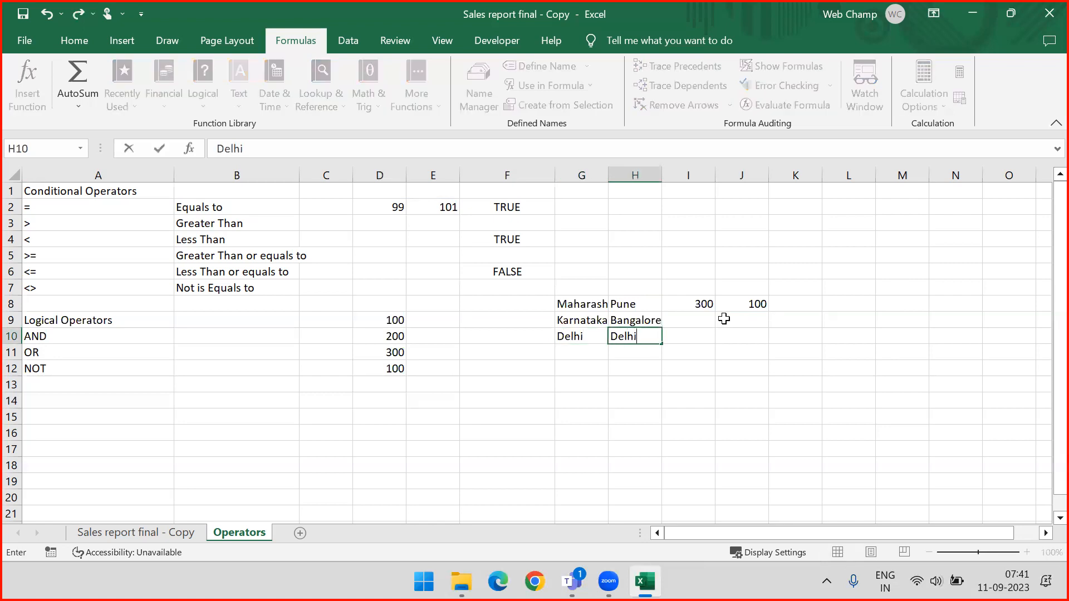
key("Return")
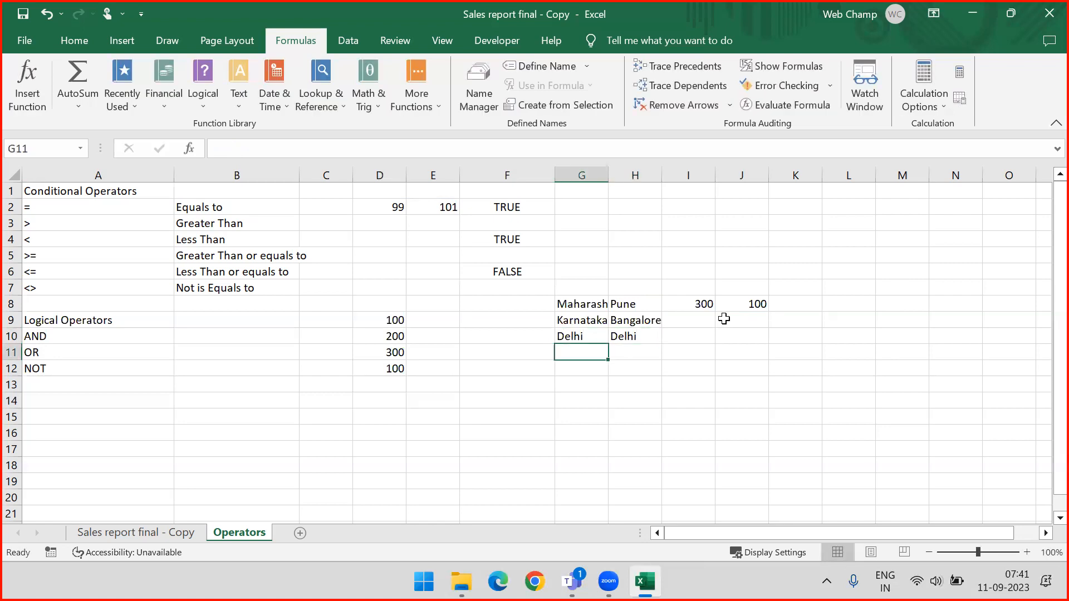
left_click_drag(693, 302, 754, 303)
key("Delete")
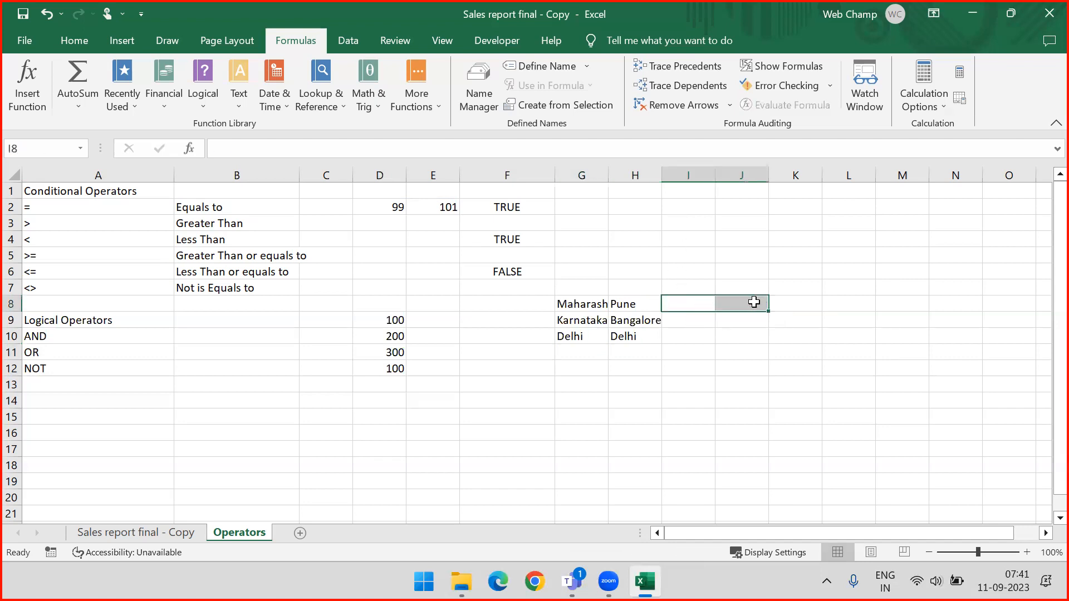
- Widen columns G and H to fit their text, and copy the Maharashtra and Pune pair from G8:H8 to G11:H11
left_click_drag(658, 173, 708, 174)
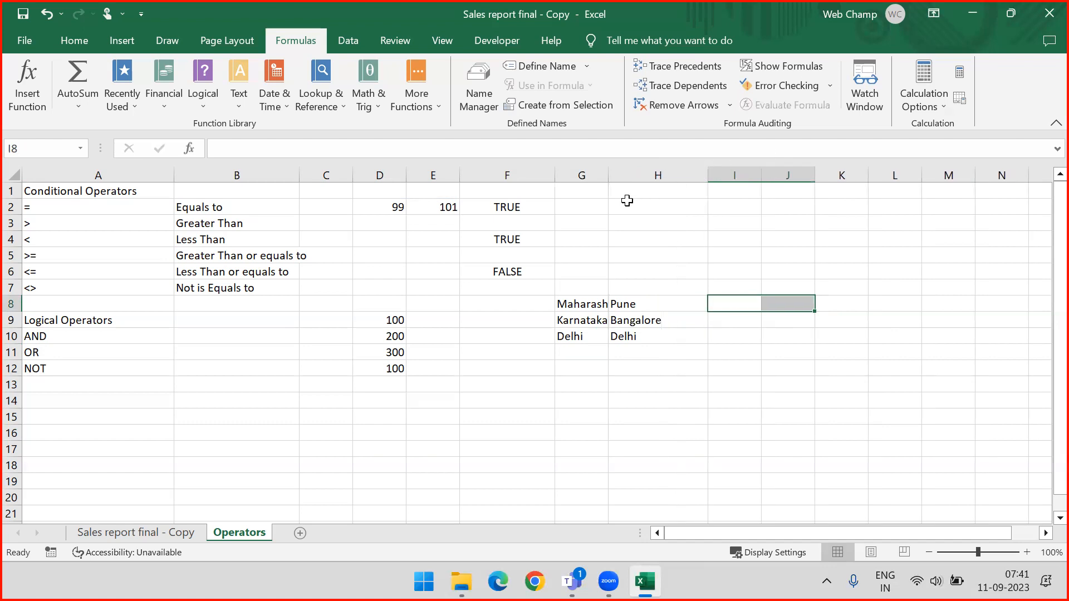
left_click_drag(608, 175, 669, 182)
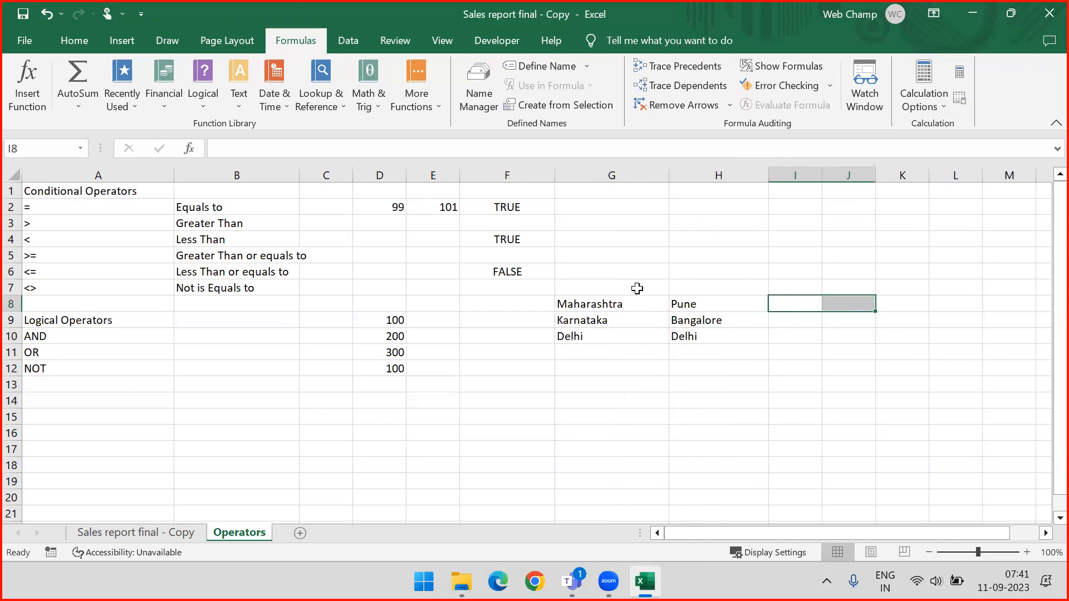
left_click_drag(621, 303, 688, 306)
left_click(646, 305)
key("ctrl+c")
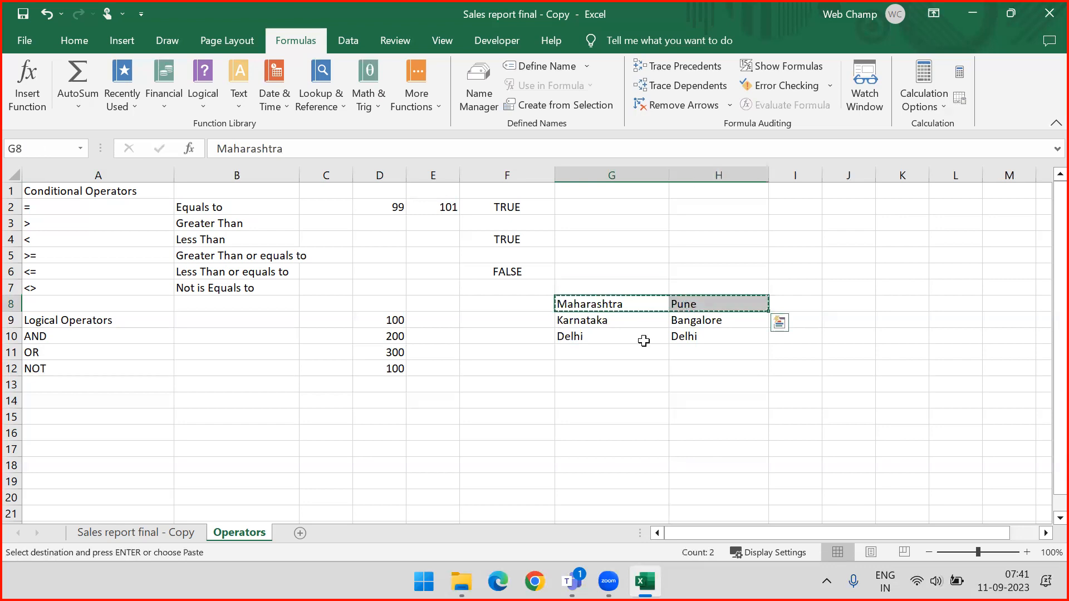
left_click(625, 352)
key("ctrl+v")
key("Escape")
- Replace the city in H11 with "Mumbai"
double_click(708, 352)
left_click_drag(708, 352, 637, 358)
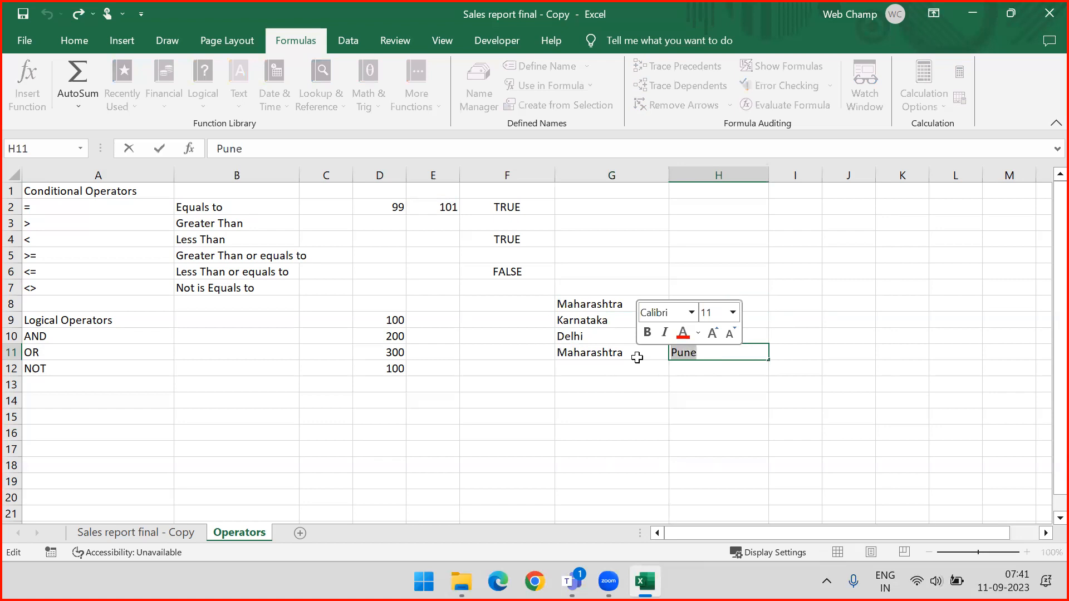
type("Mumbai")
key("Return")
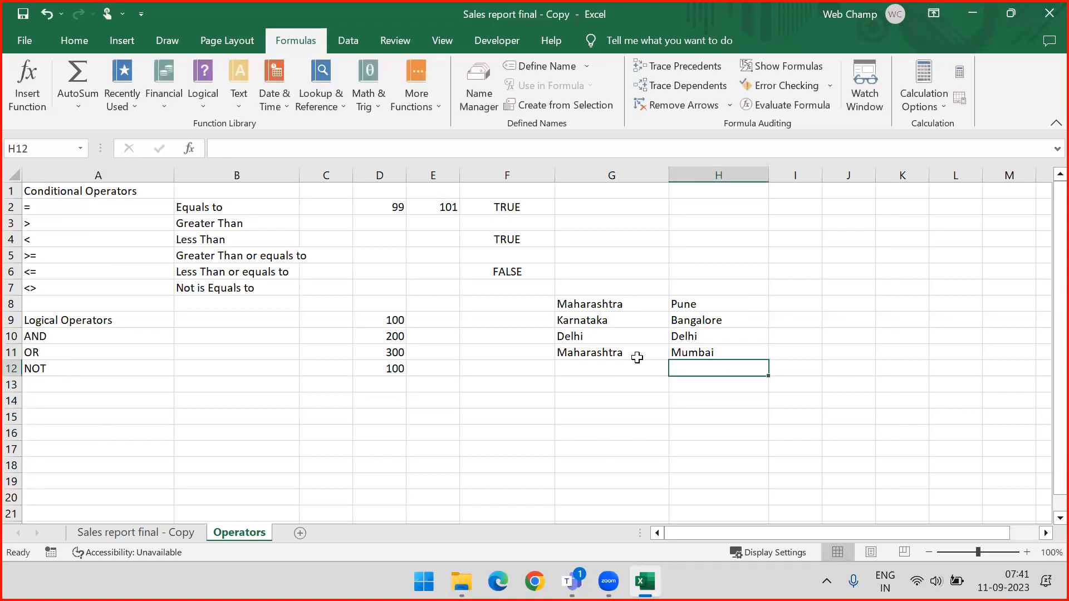
- Copy the Karnataka and Bangalore pair from G9:H9 to G12:H12 and replace the city in H12 with "XYZ"
left_click(638, 365)
left_click_drag(607, 320, 695, 332)
key("ctrl+c")
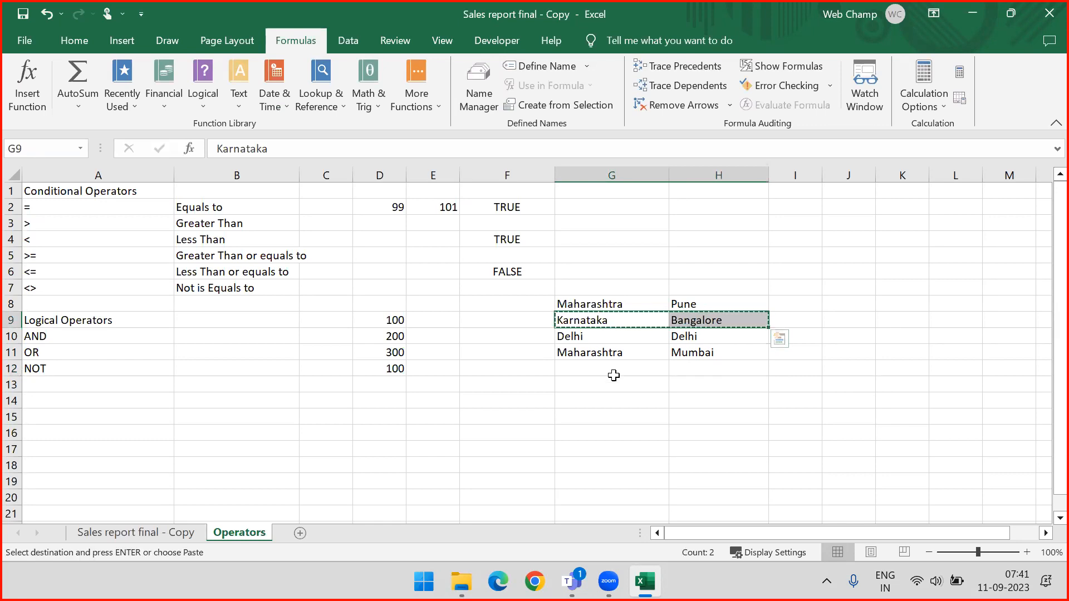
left_click(607, 366)
key("ctrl+v")
key("Escape")
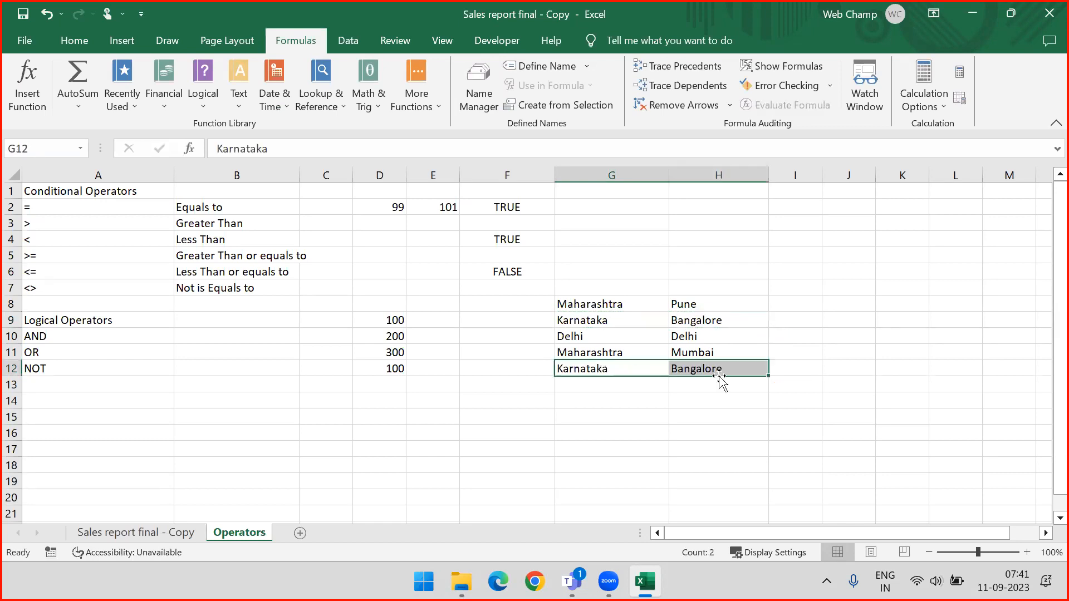
left_click(717, 365)
type("XYZ")
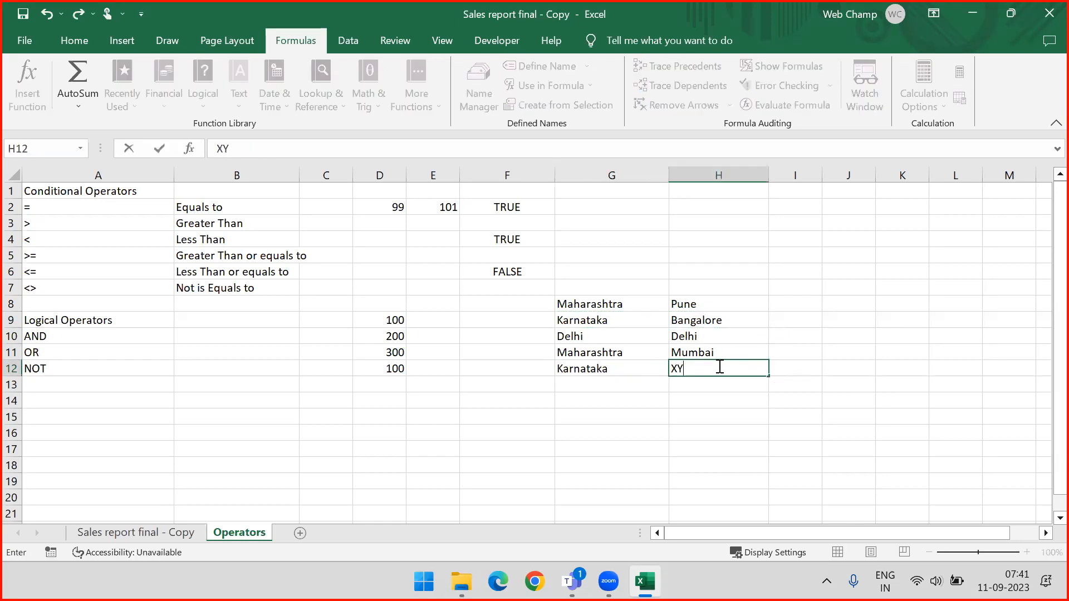
key("Return")
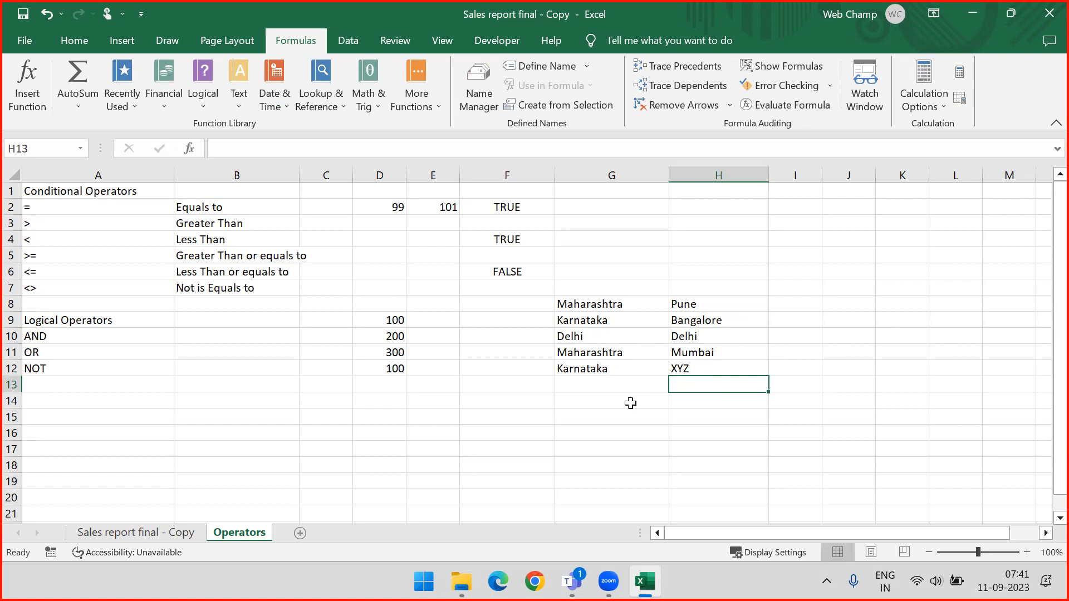
- Add one more pair to the list, with "Bangal" in G13 and "Chennai" in H13
left_click(592, 385)
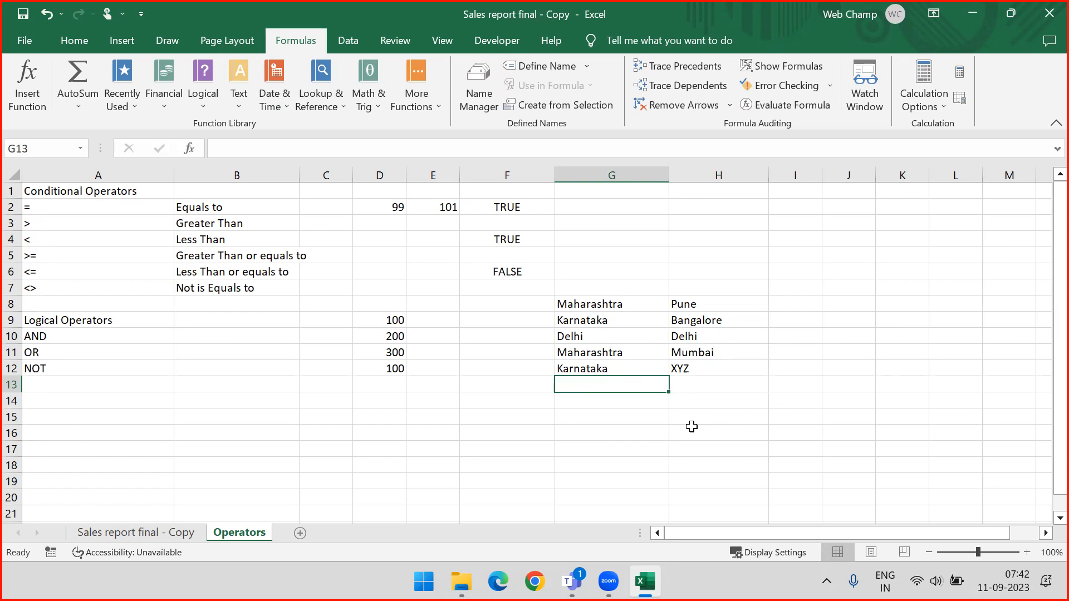
type("Bangal")
key("Tab")
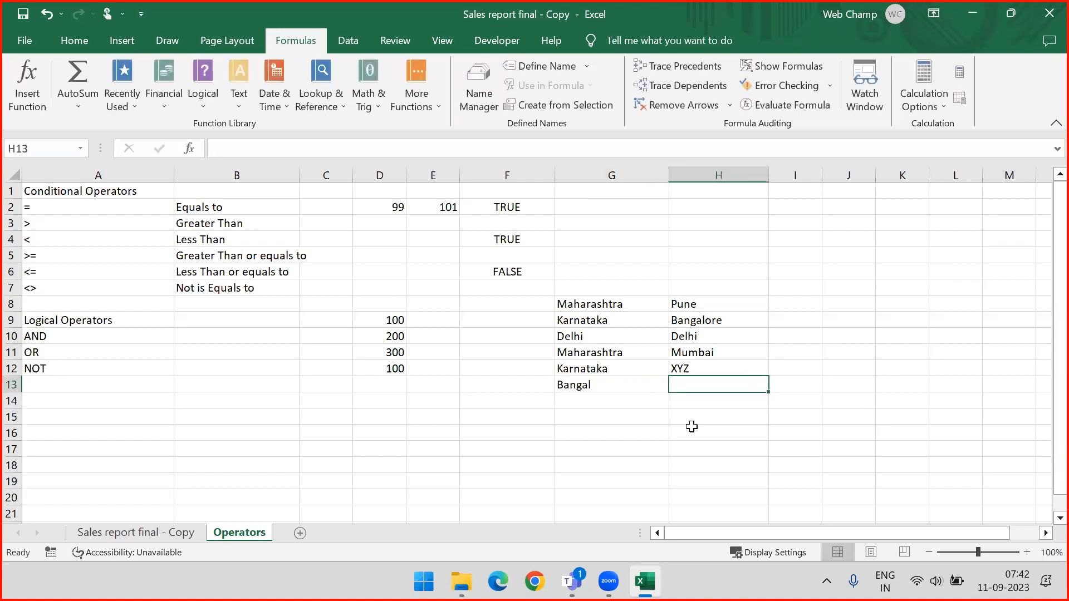
type("Cha")
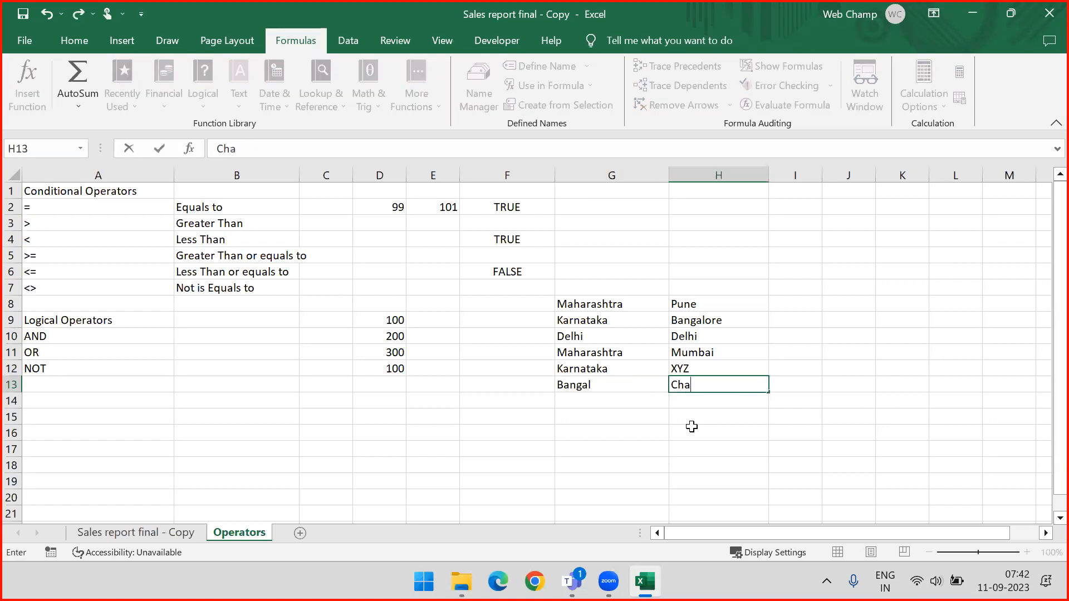
key("BackSpace")
type("ennai")
key("Return")
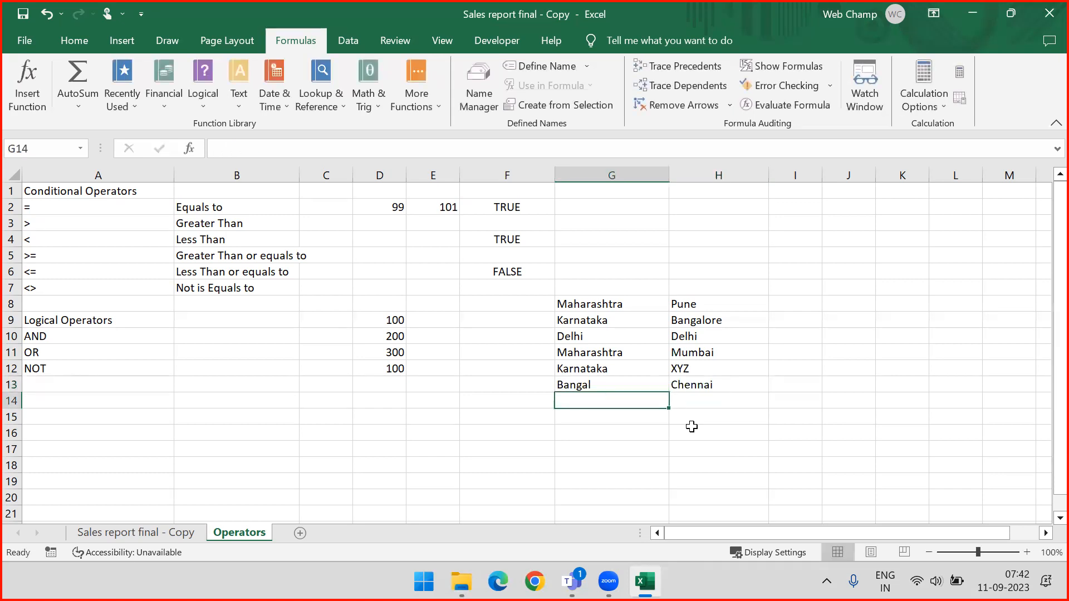
left_click_drag(590, 305, 689, 388)
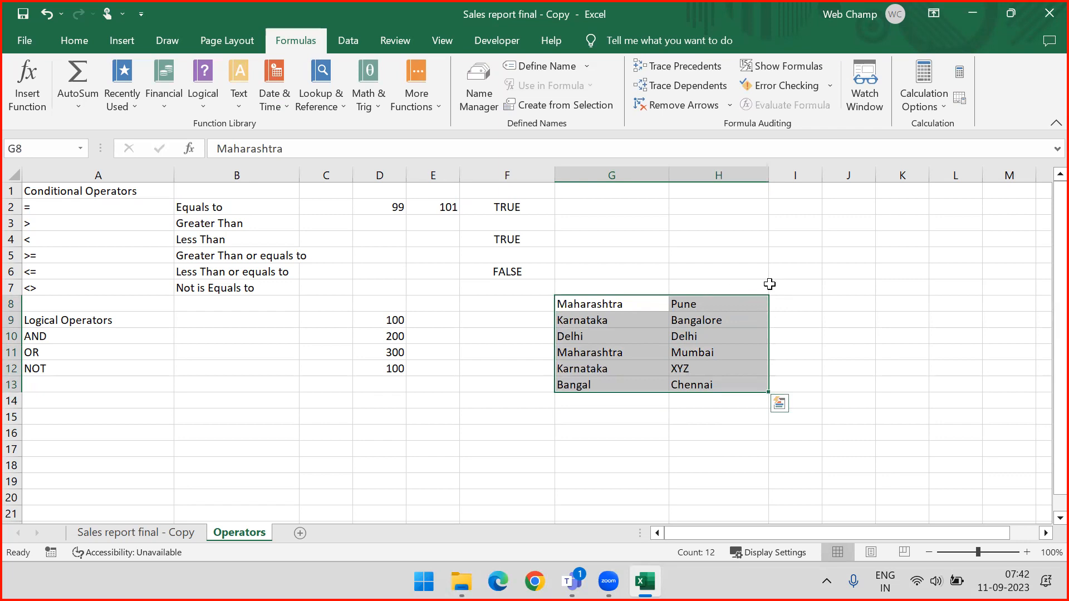
left_click(618, 306)
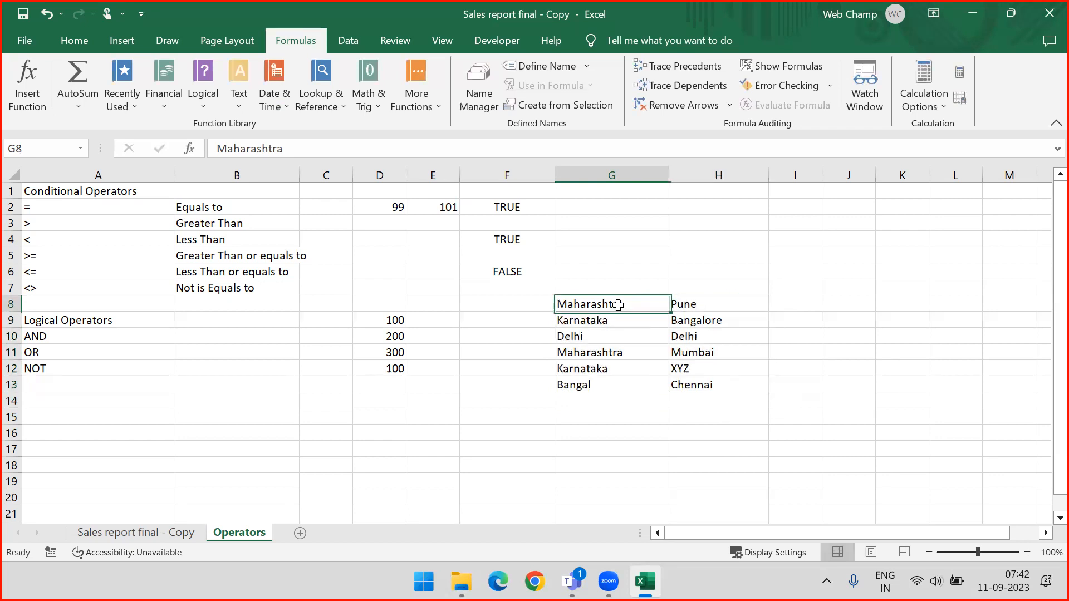
left_click(689, 306)
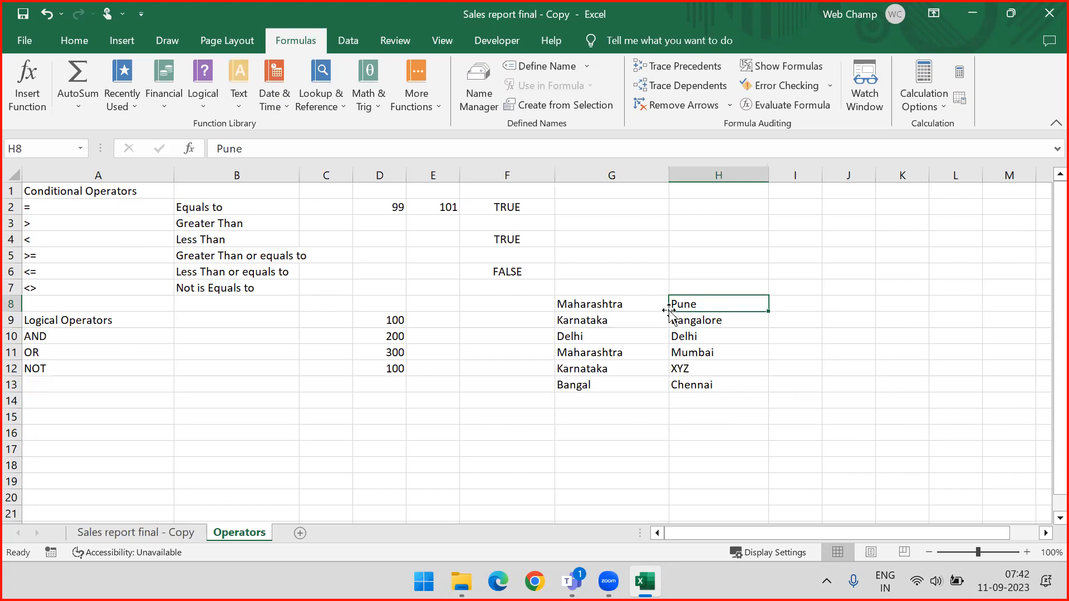
left_click_drag(584, 306, 693, 385)
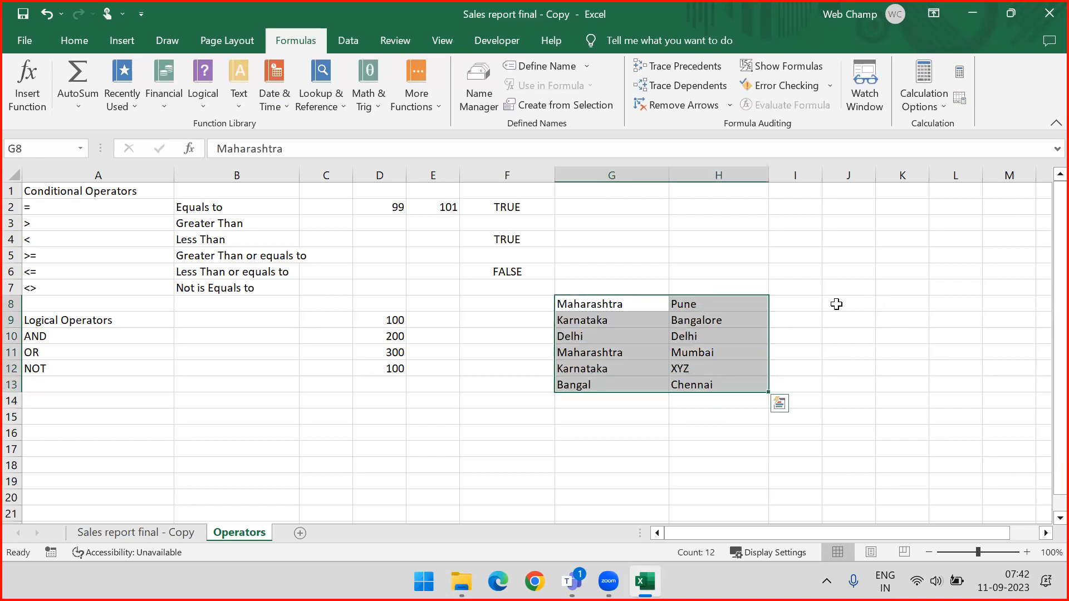
- Enter the heading "AND" in J7
left_click(836, 304)
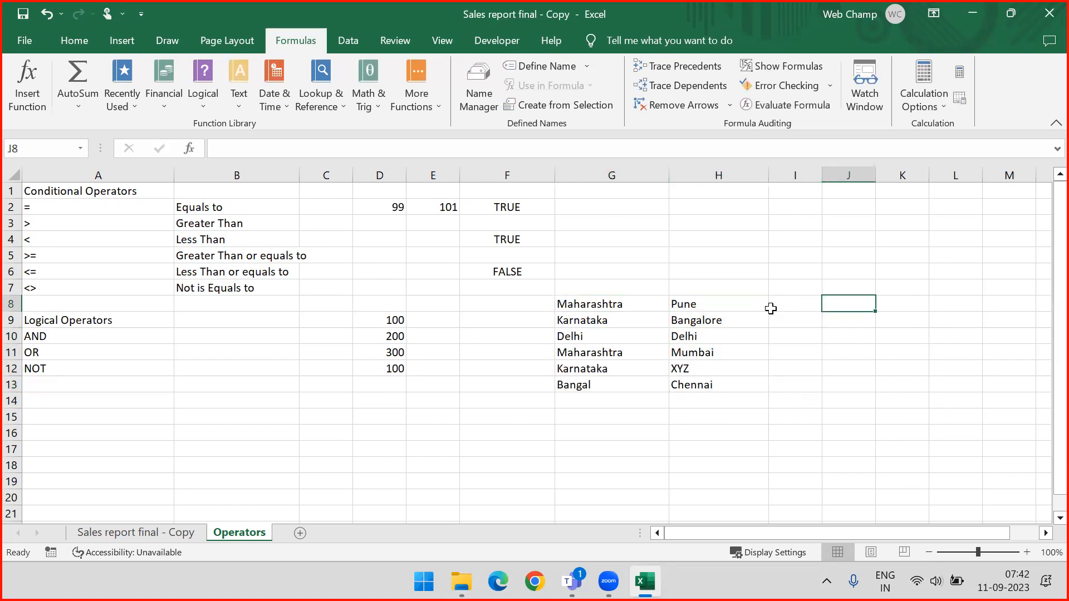
key("Up")
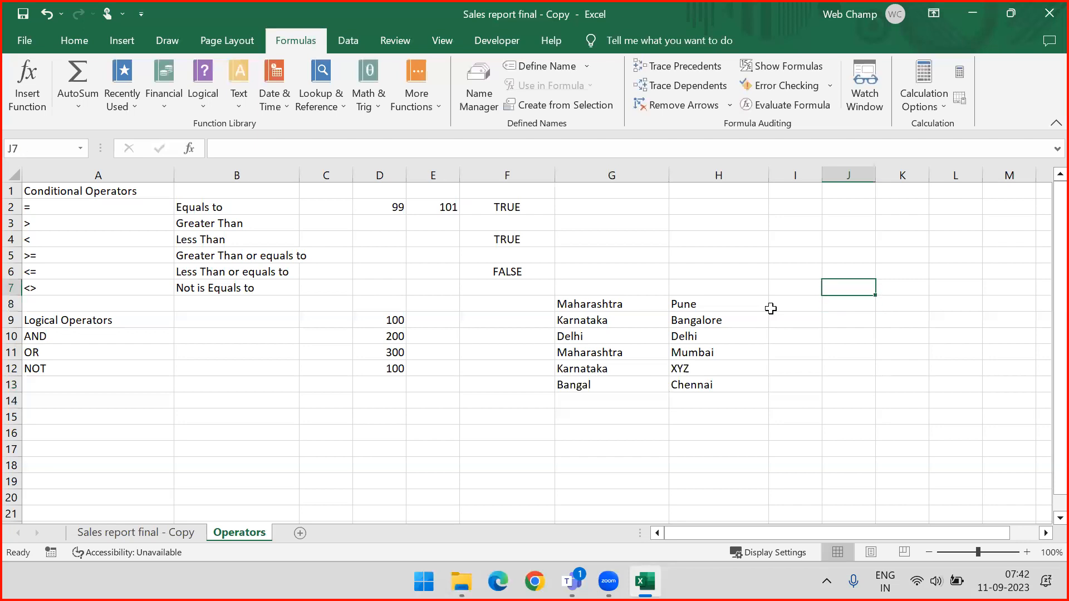
type("AND")
key("Return")
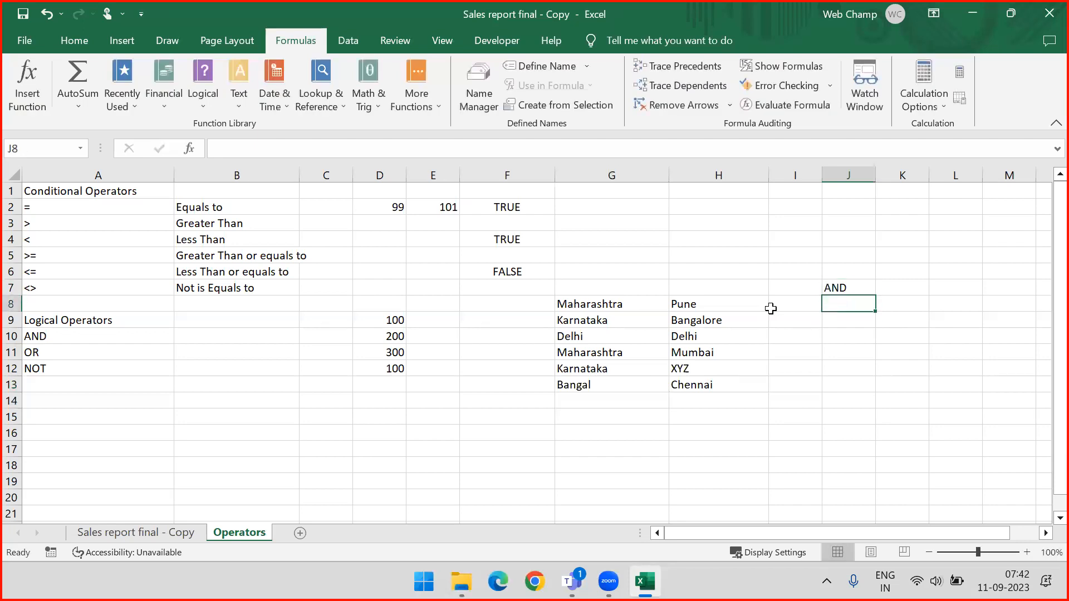
- Start a formula in J8 that compares G8 with the text "Maharashtra"
type("=")
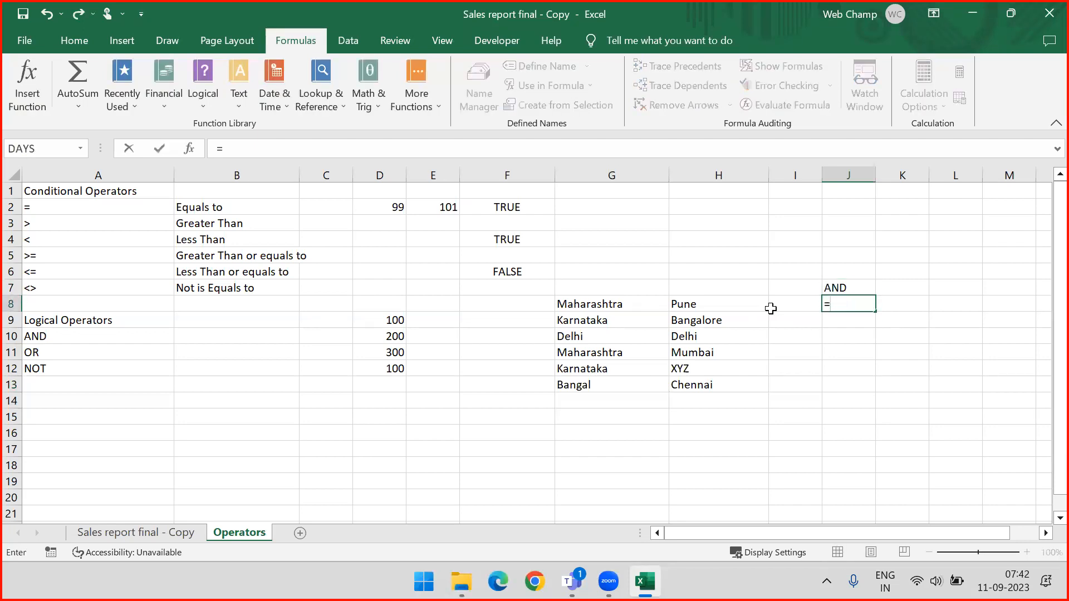
type("O")
key("BackSpace")
type("IF")
key("BackSpace")
key("BackSpace")
key("Left")
key("Left")
key("Left")
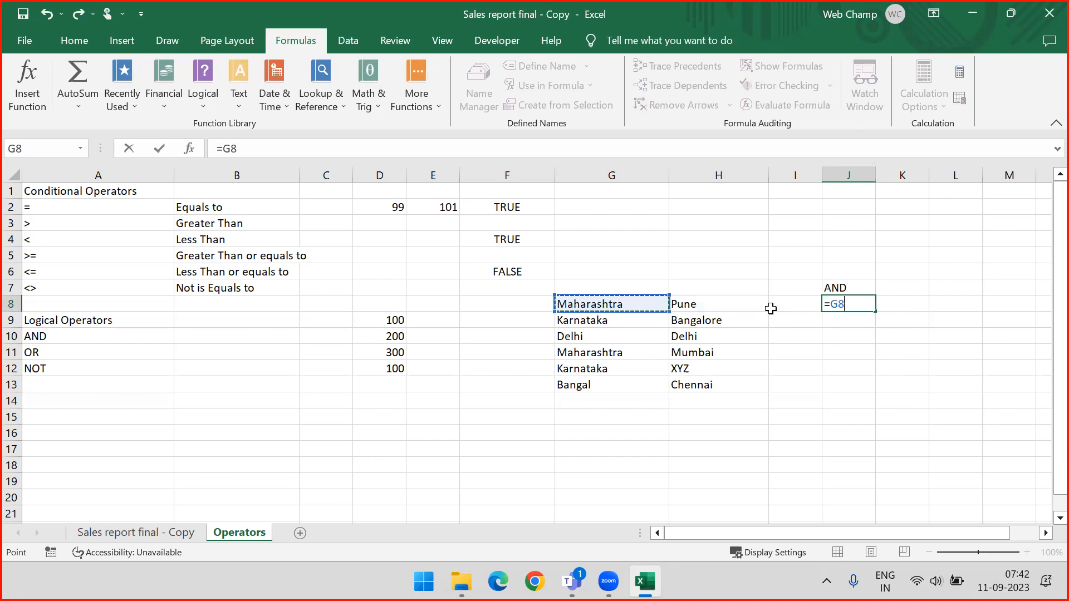
type("=\"Mahara")
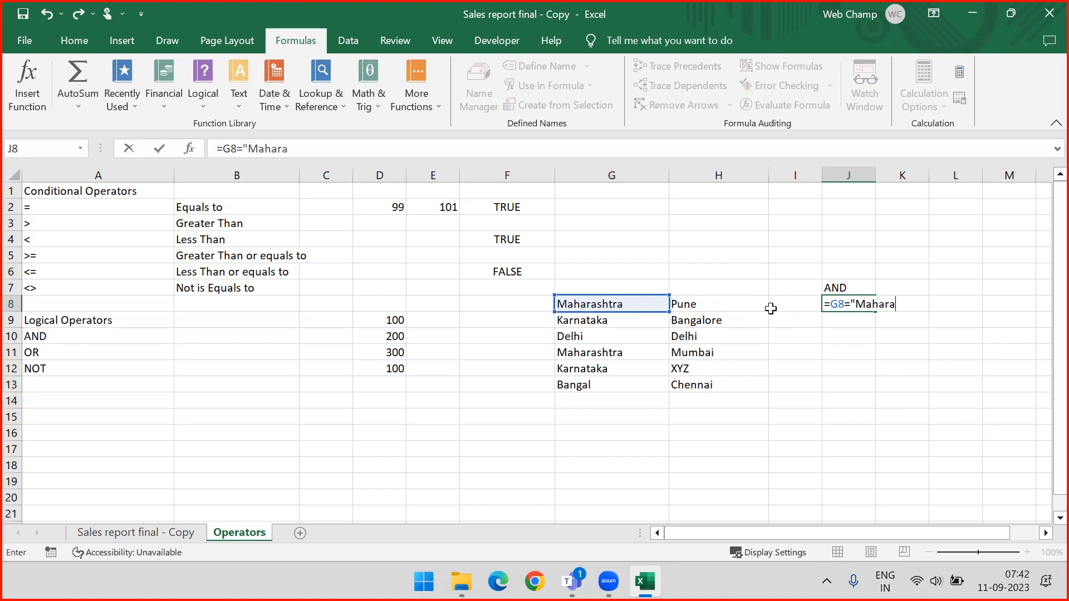
type("shtra")
- Wrap the J8 comparison in the AND function and add H8="" as its second condition
left_click(830, 305)
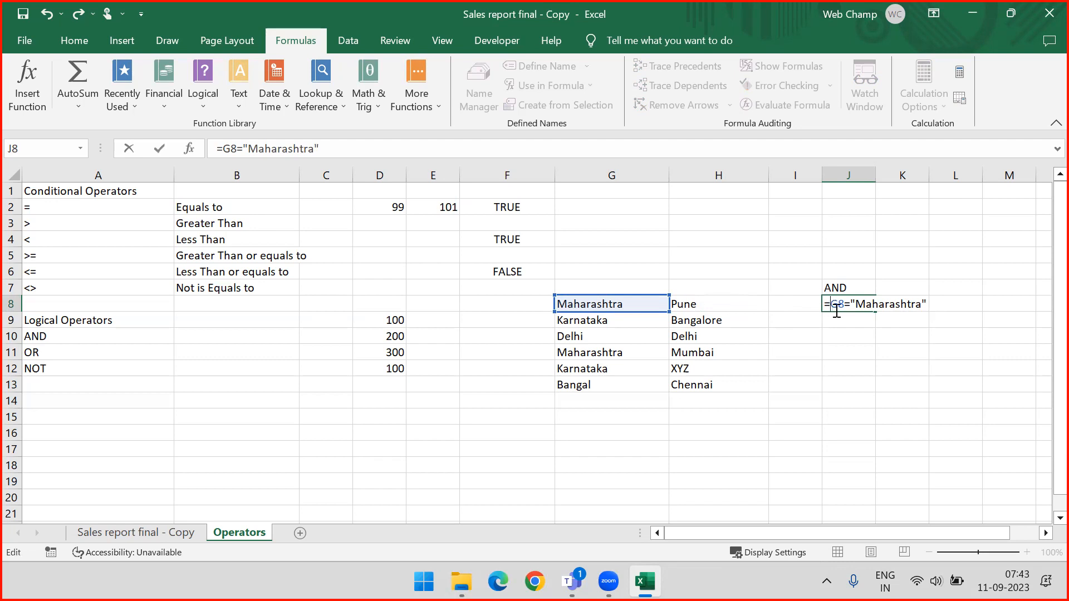
type("AND(")
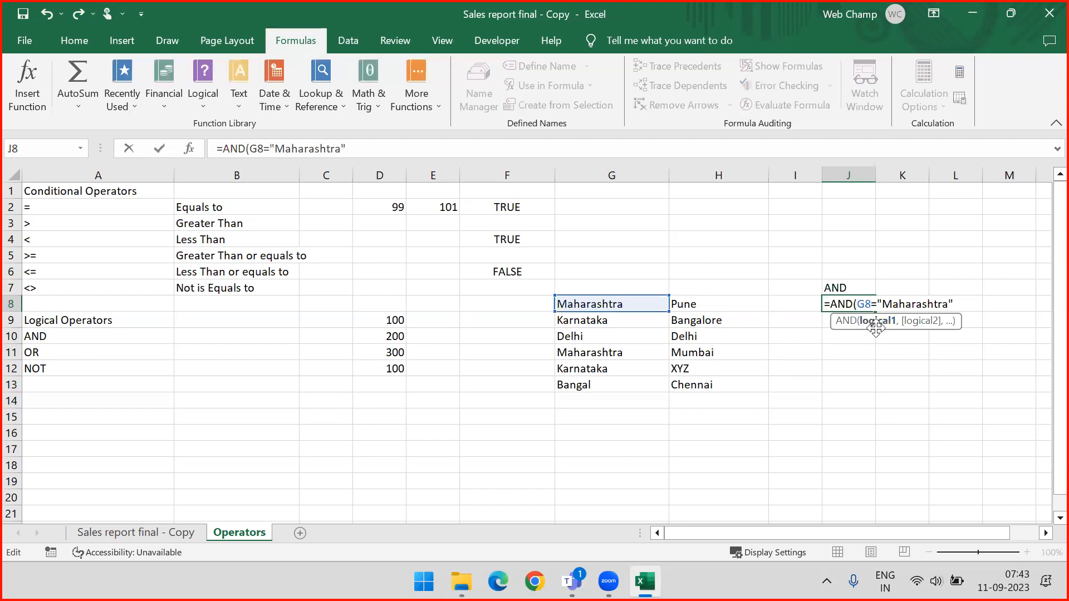
left_click(960, 304)
type(",")
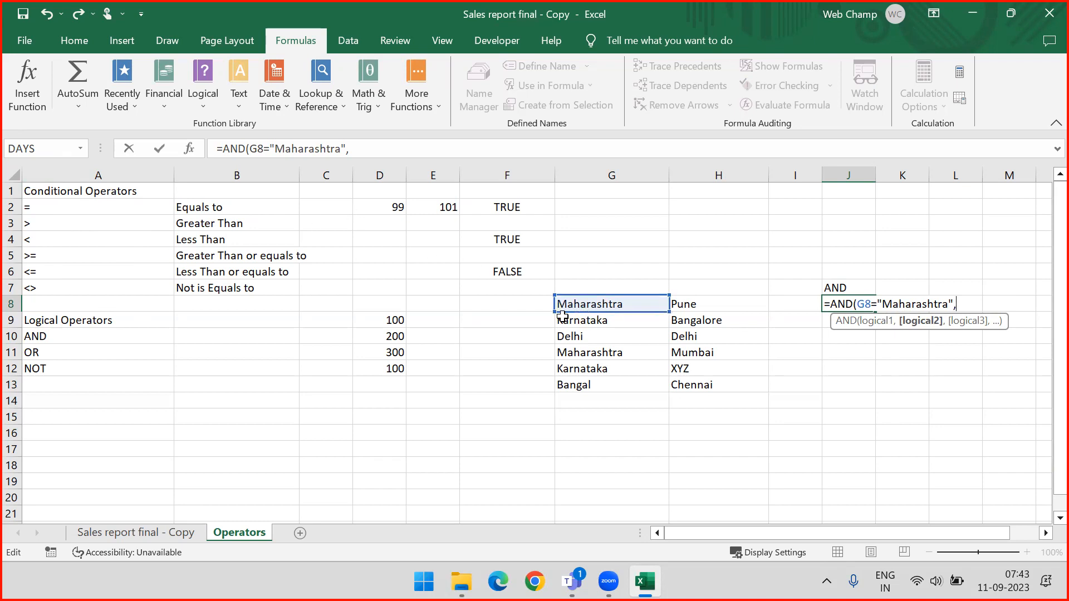
left_click(704, 304)
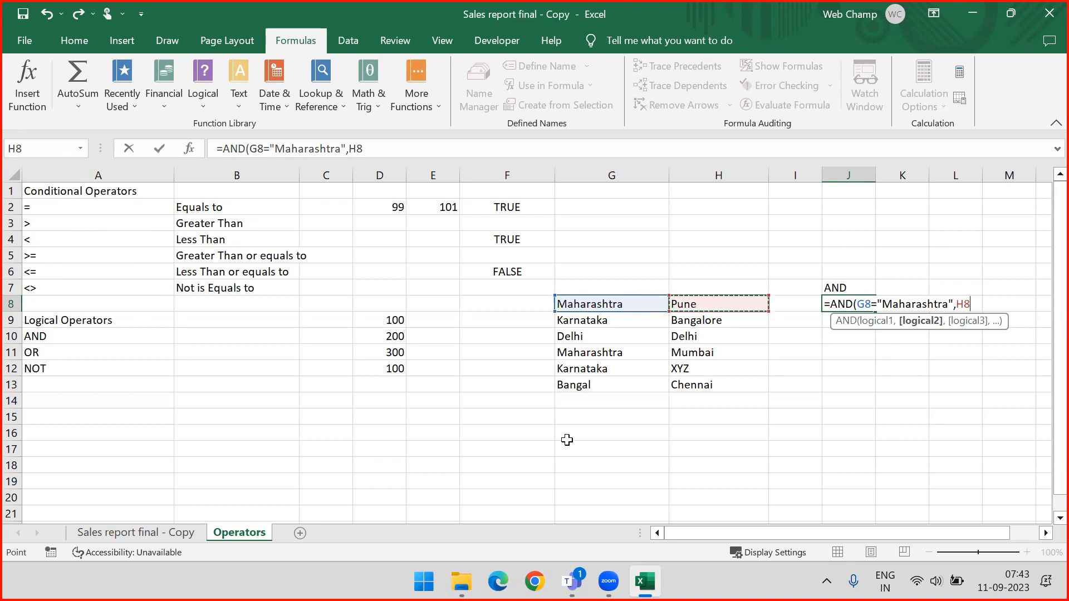
type("=\"\"")
key("Left")
key("Right")
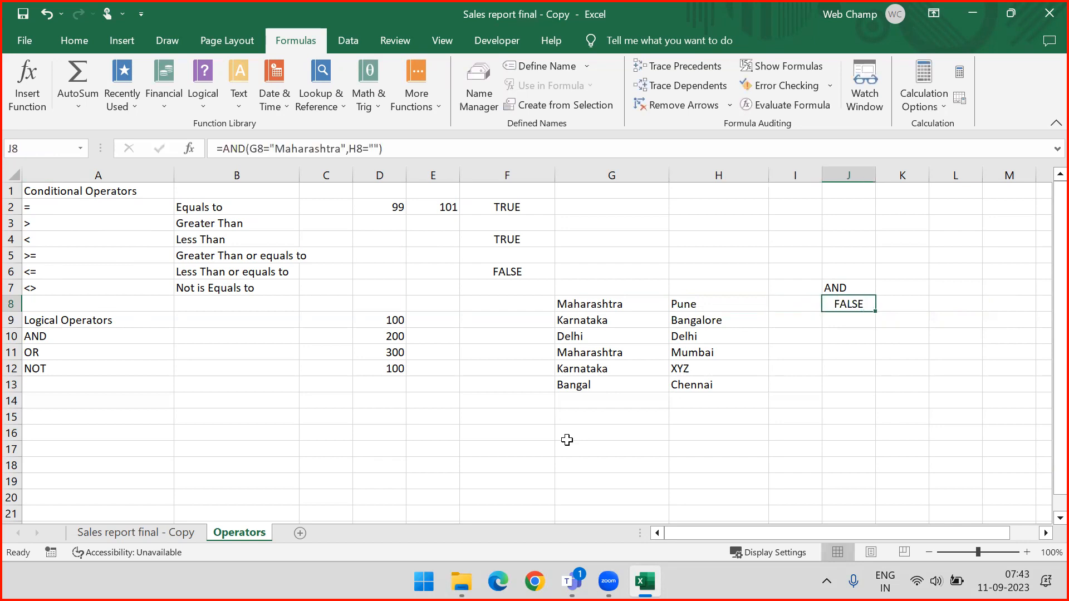
- Set the second condition of the AND formula in J8 to H8="Pune"
left_click(375, 149)
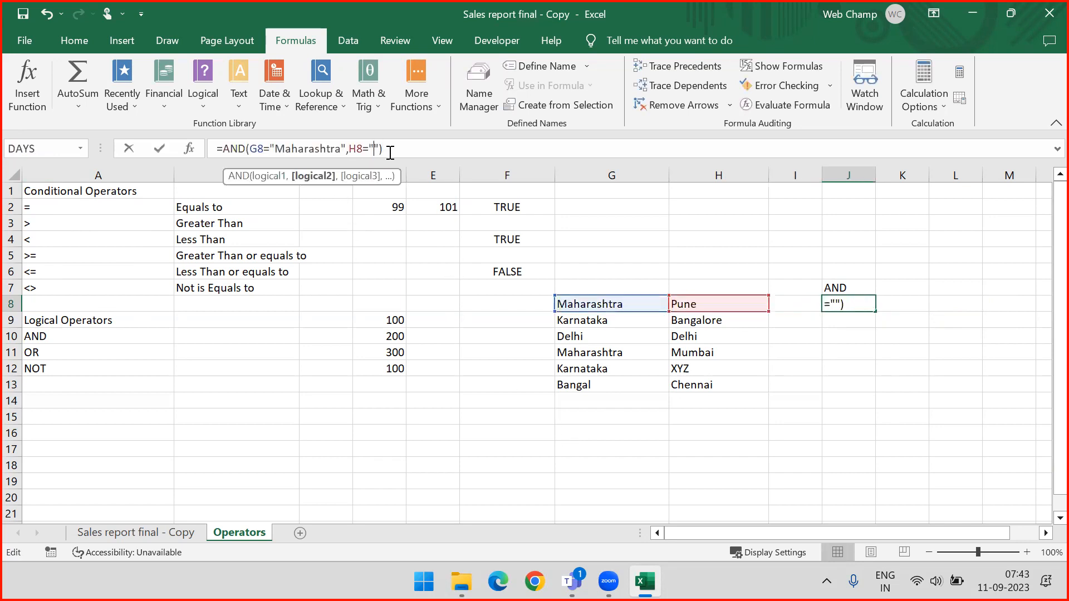
type("Pune")
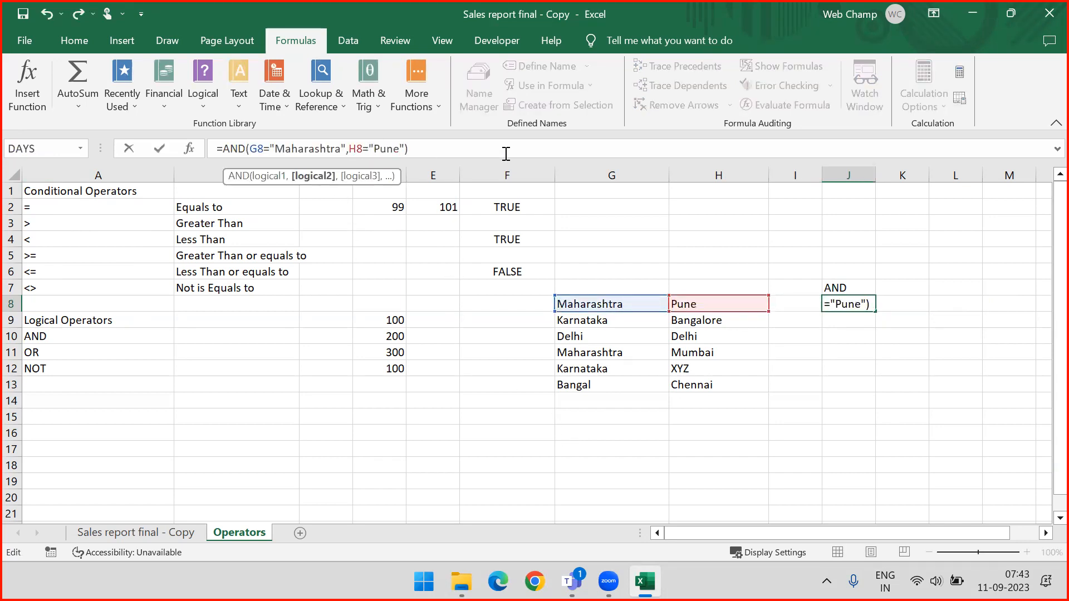
key("Return")
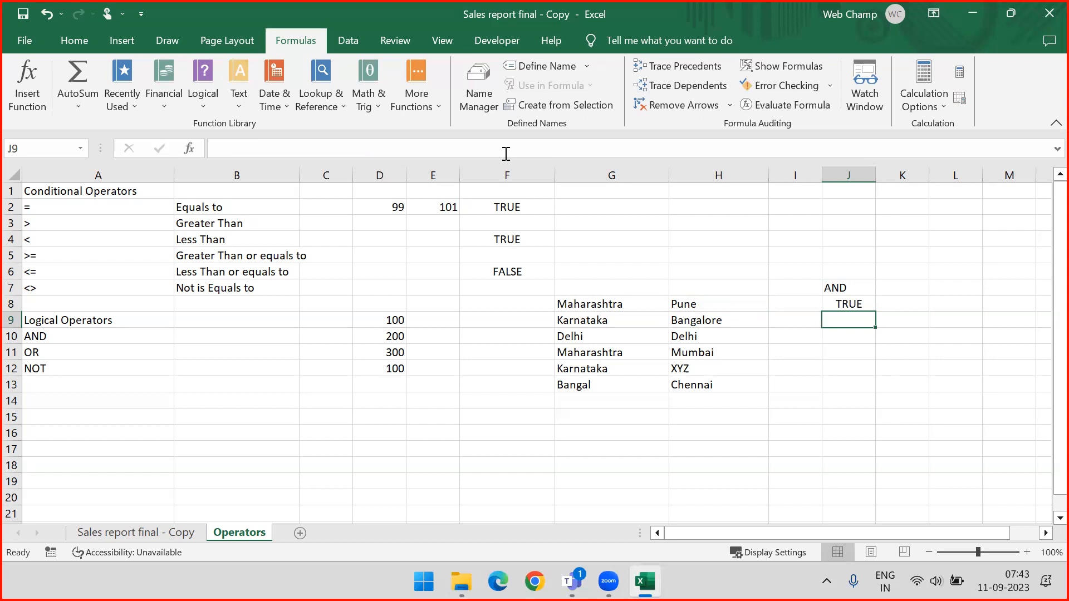
left_click(831, 305)
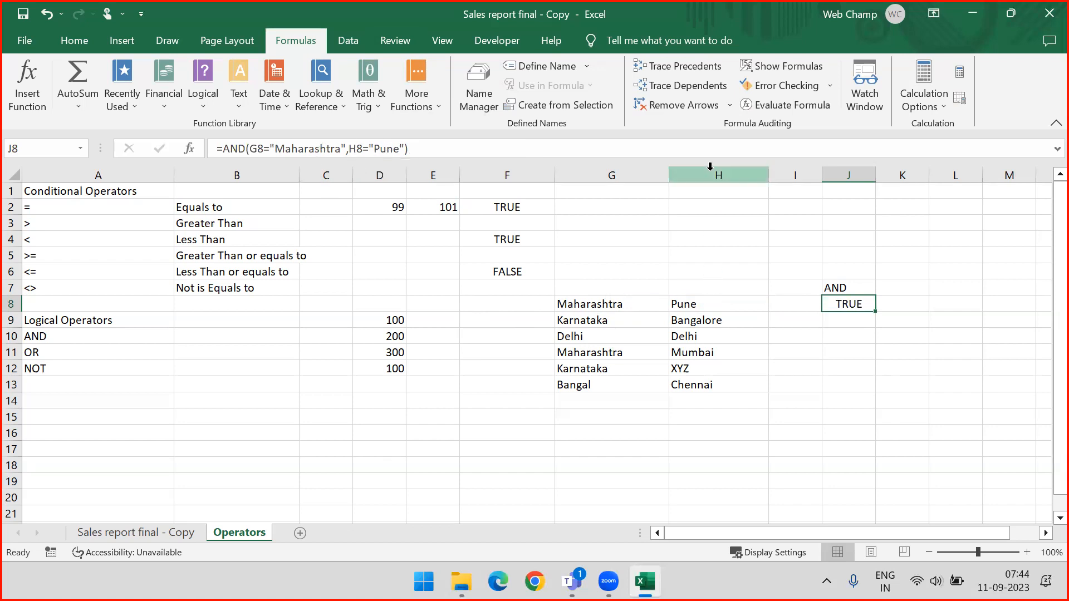
left_click(702, 297)
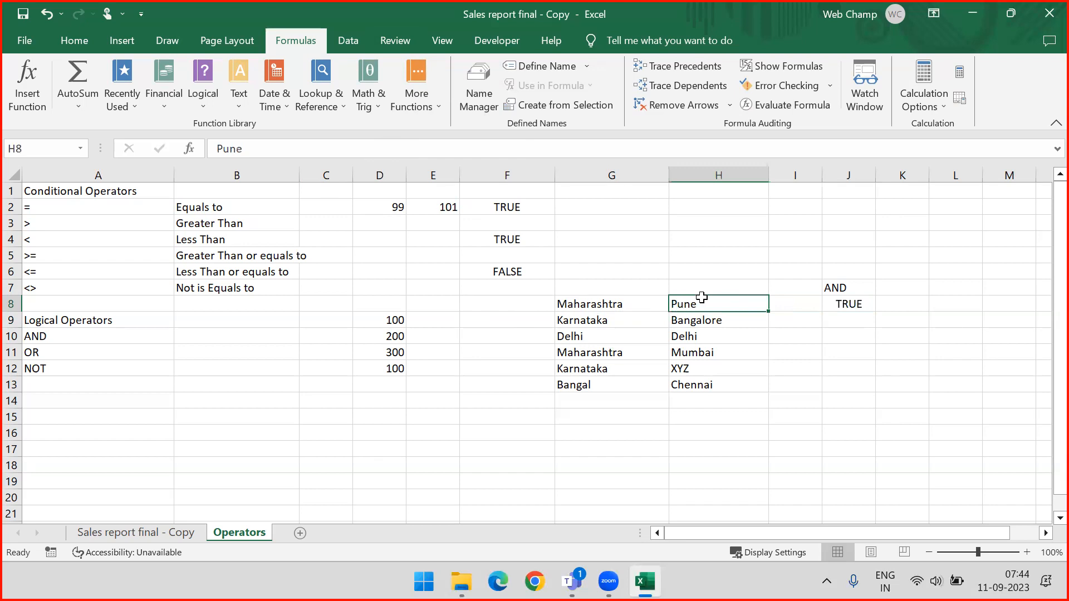
left_click(701, 169)
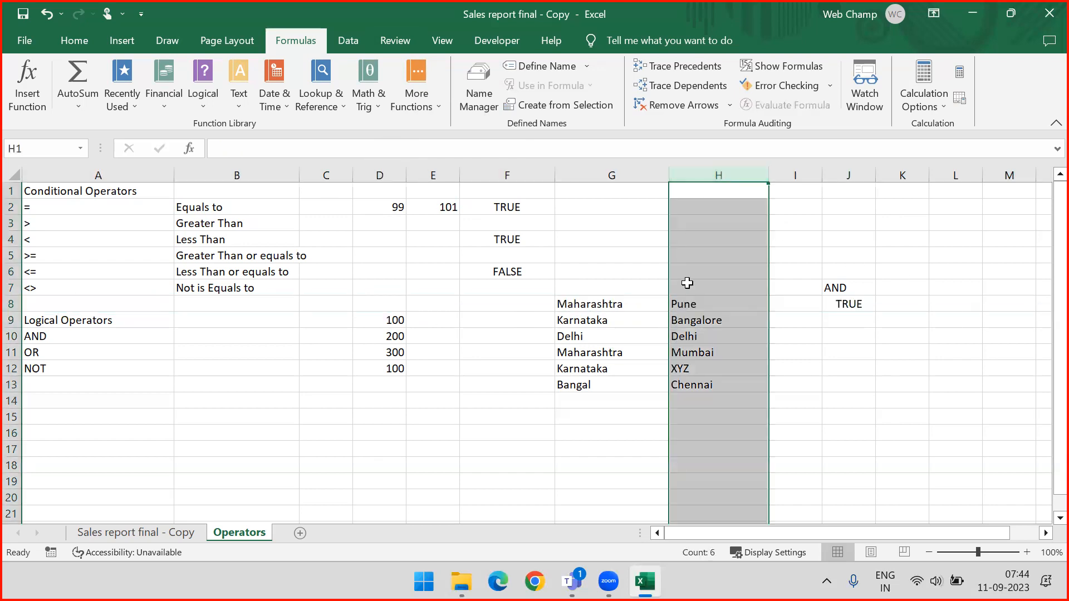
left_click(699, 301)
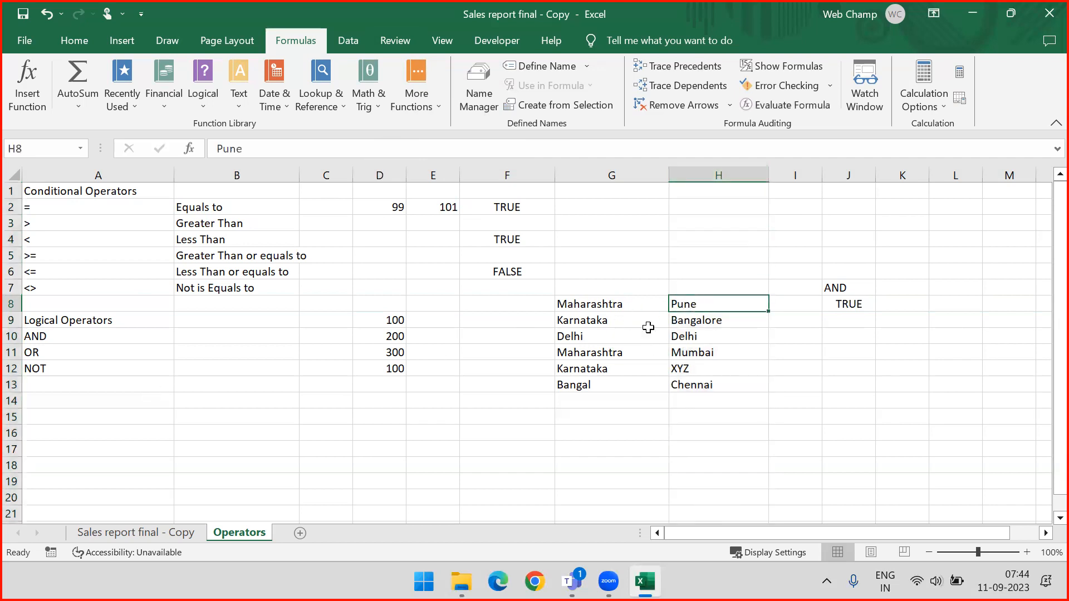
- Add a run of empty extra arguments to the AND formula in J8, and remove them again
left_click(621, 175)
left_click(580, 311)
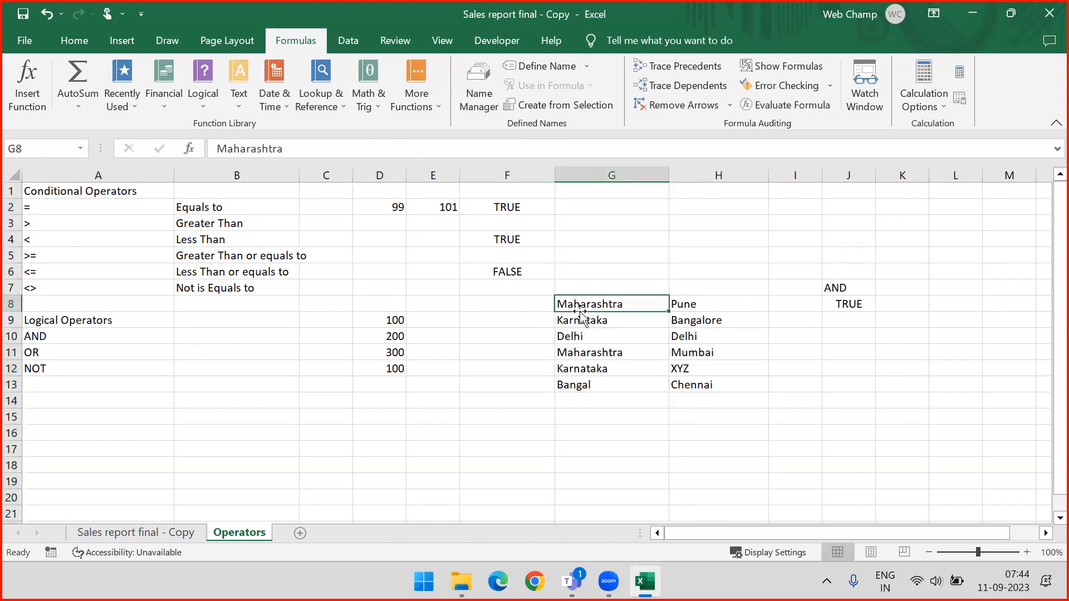
left_click(837, 303)
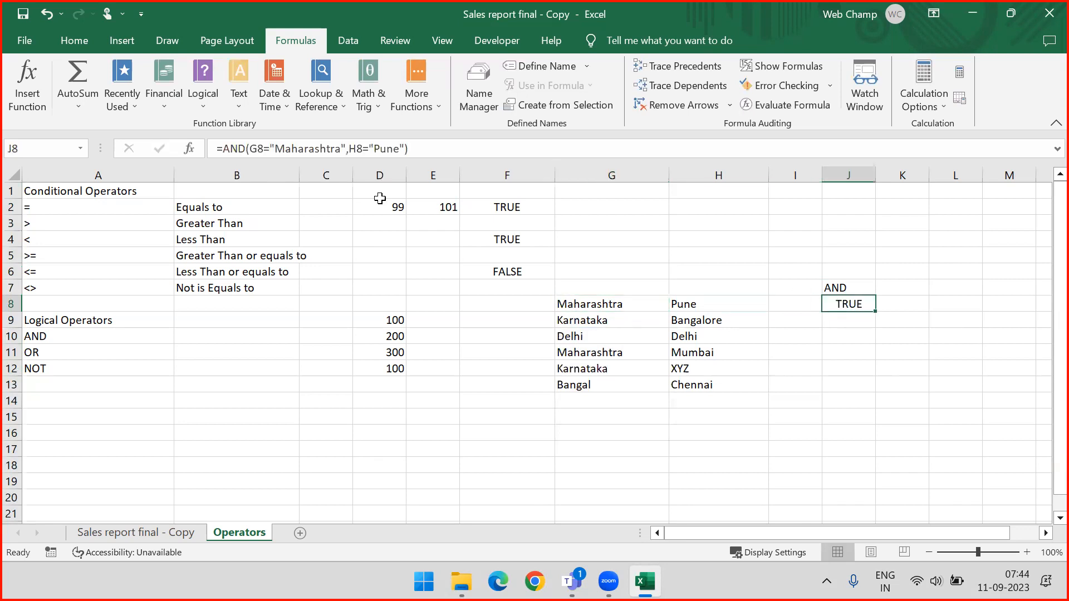
left_click(405, 149)
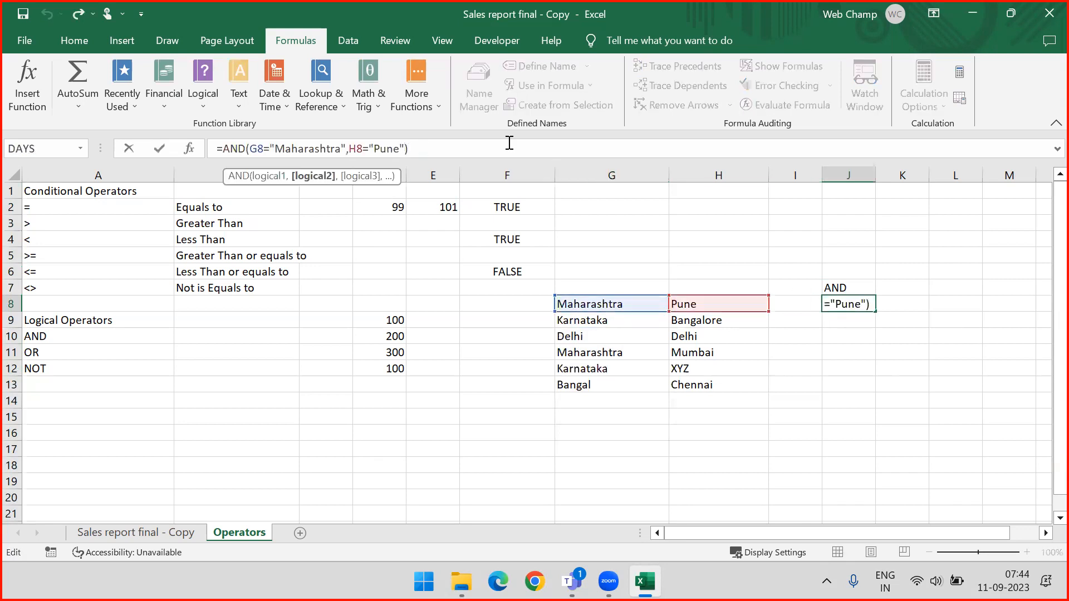
type(",,,,,,,,")
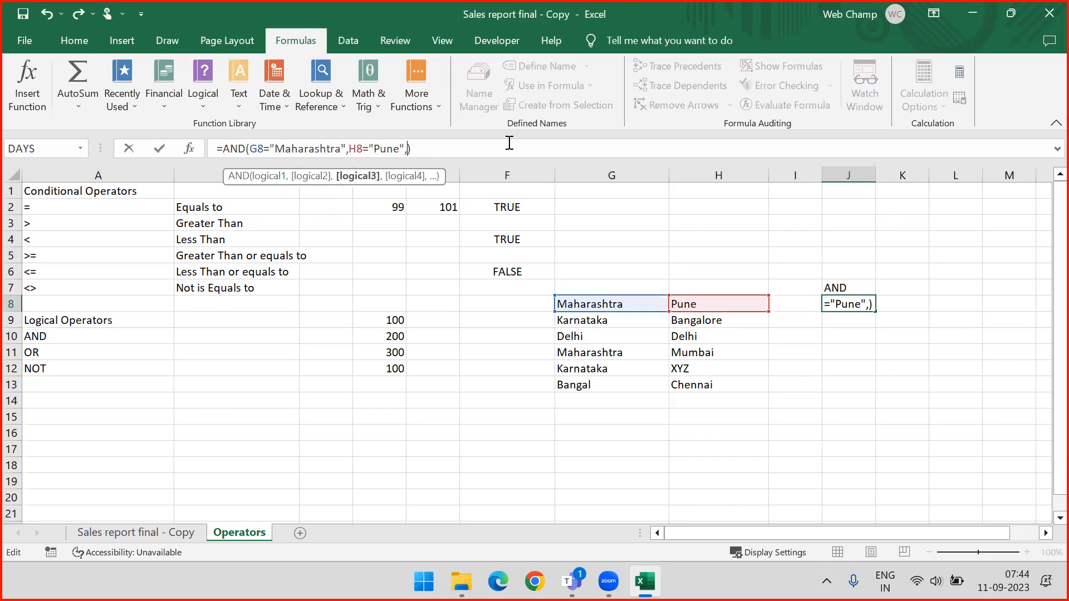
type(",,,,,,,,")
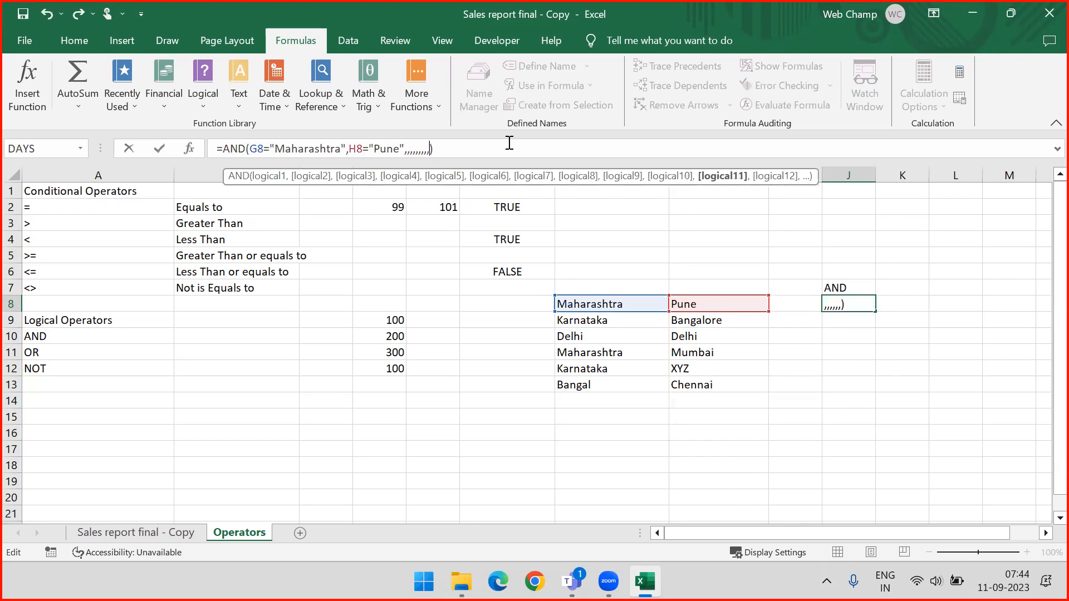
key("BackSpace")
key("BackSpace")
key("BackSpace")
key("BackSpace")
key("BackSpace")
key("BackSpace")
key("BackSpace")
key("BackSpace")
key("BackSpace")
key("BackSpace")
key("BackSpace")
key("BackSpace")
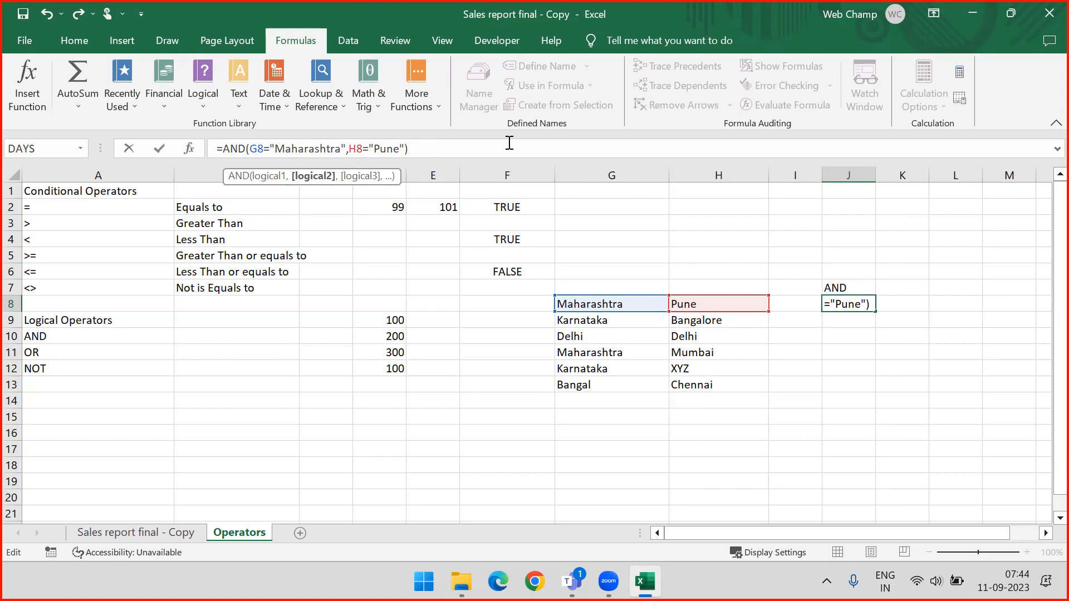
key("Return")
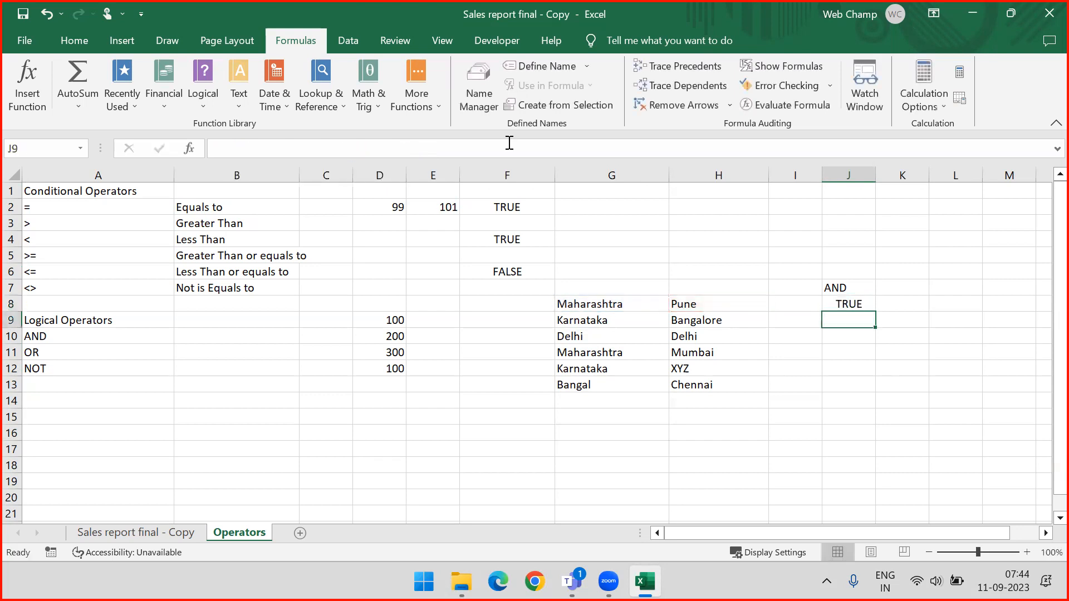
- Set the second condition of the AND formula in J8 to H8="Delhi"
left_click(848, 303)
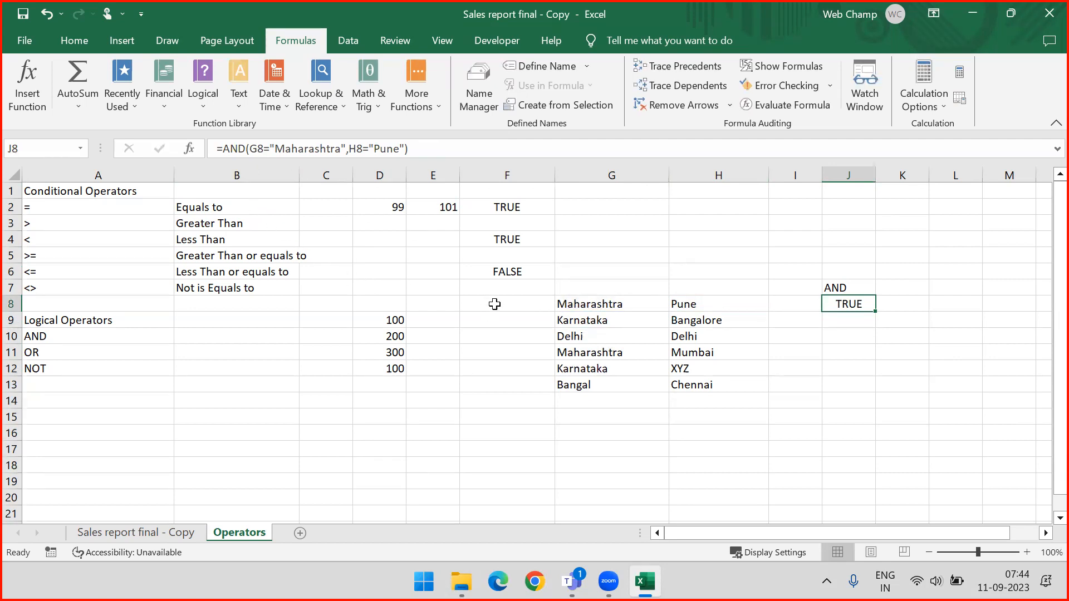
left_click(626, 304)
left_click(754, 304)
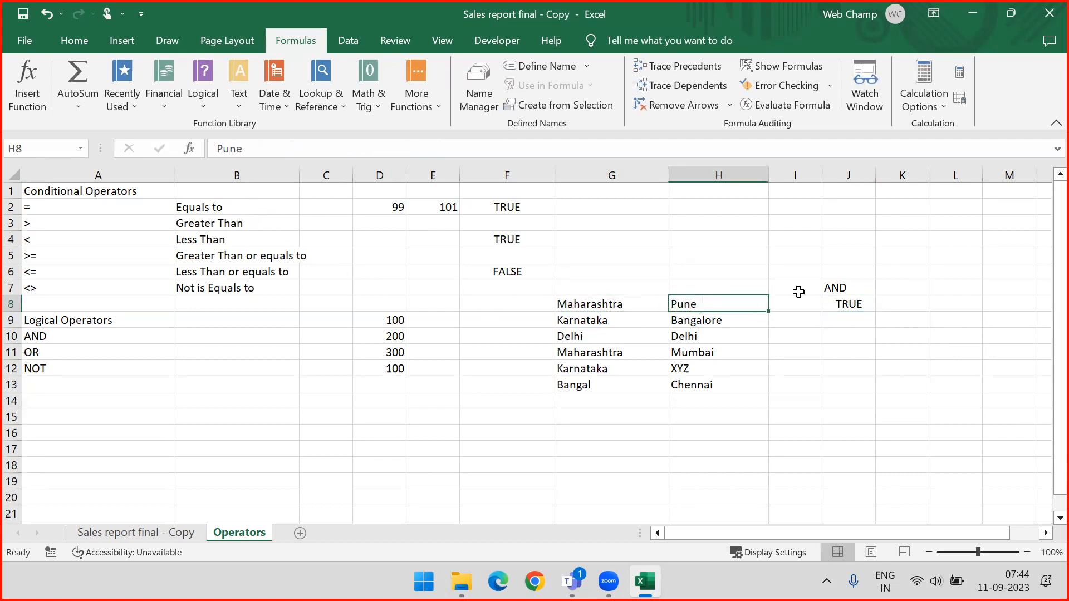
left_click(833, 301)
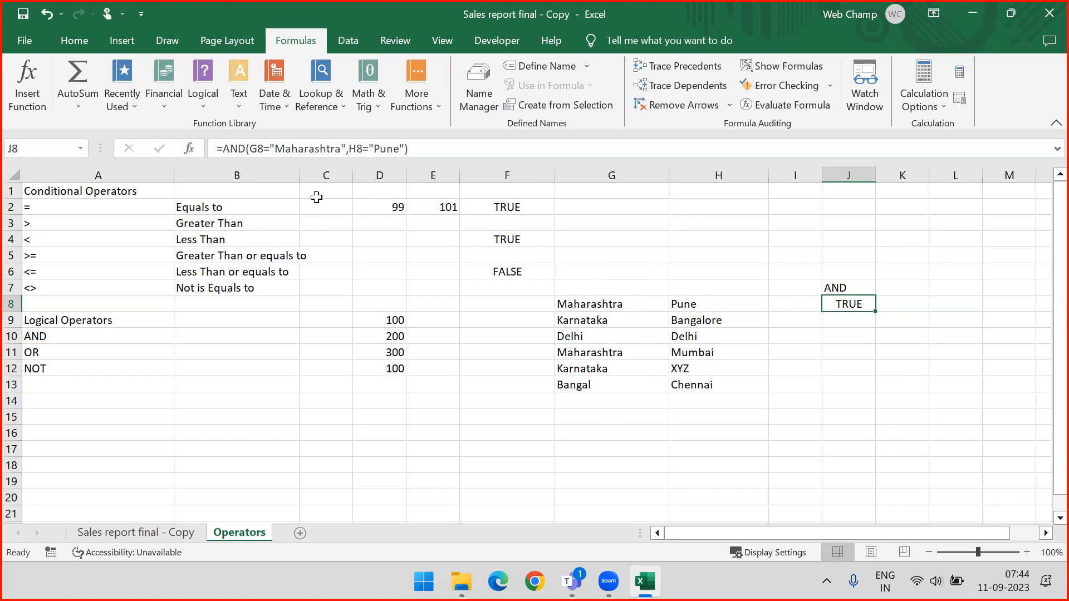
double_click(389, 150)
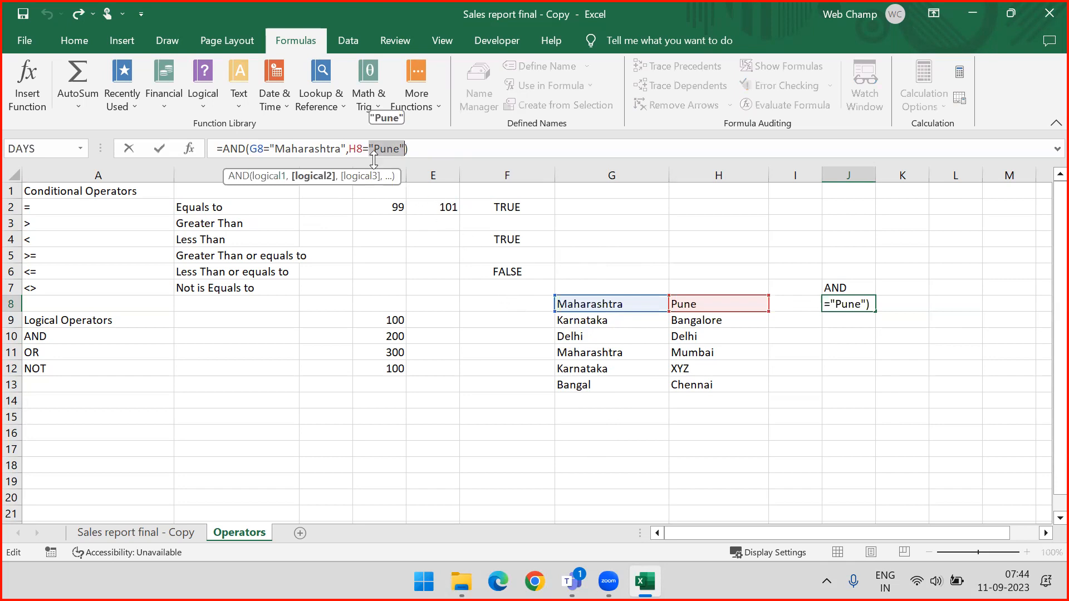
left_click_drag(374, 149, 400, 149)
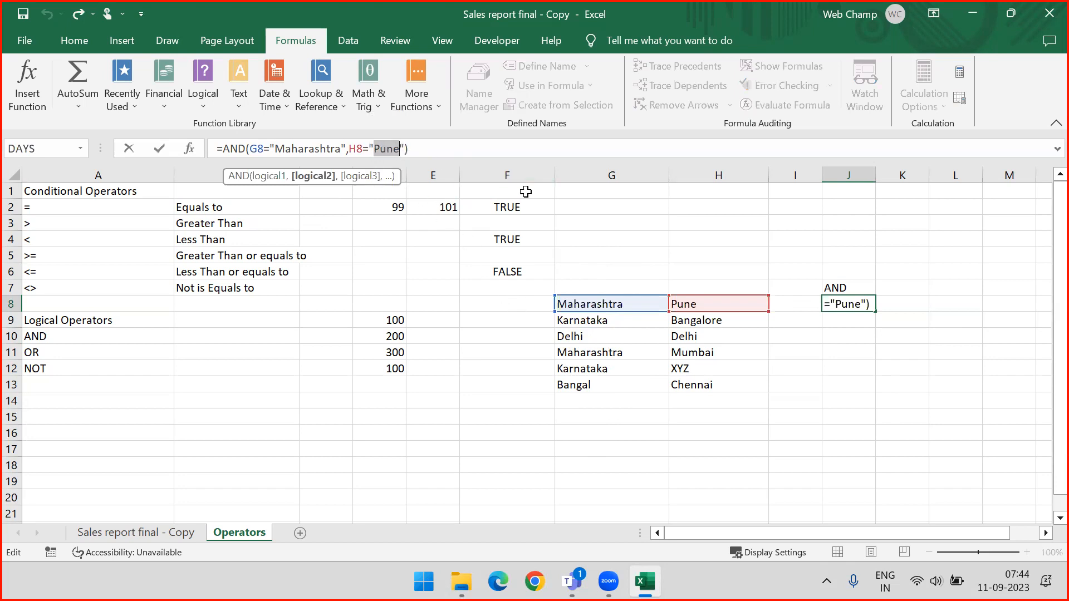
type("Delhi")
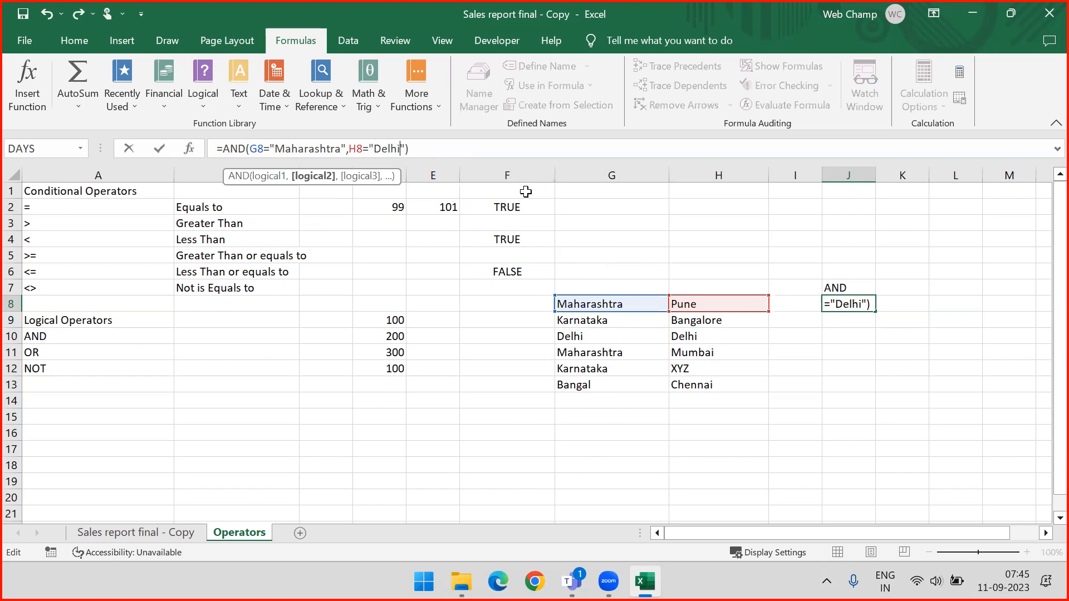
key("Return")
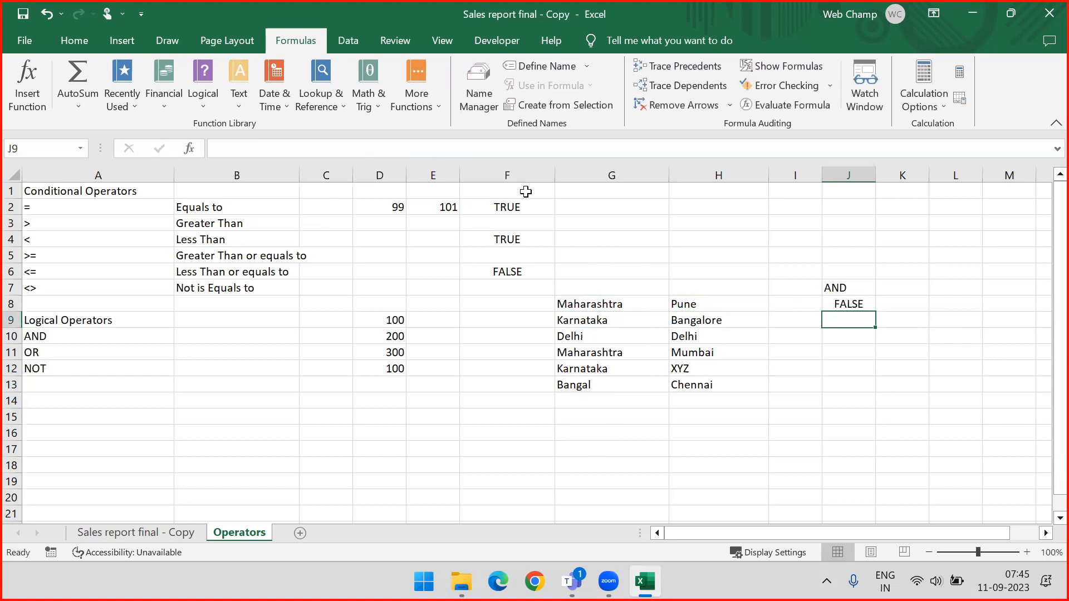
- Fill cell G8 with yellow to highlight the state being tested
left_click(620, 303)
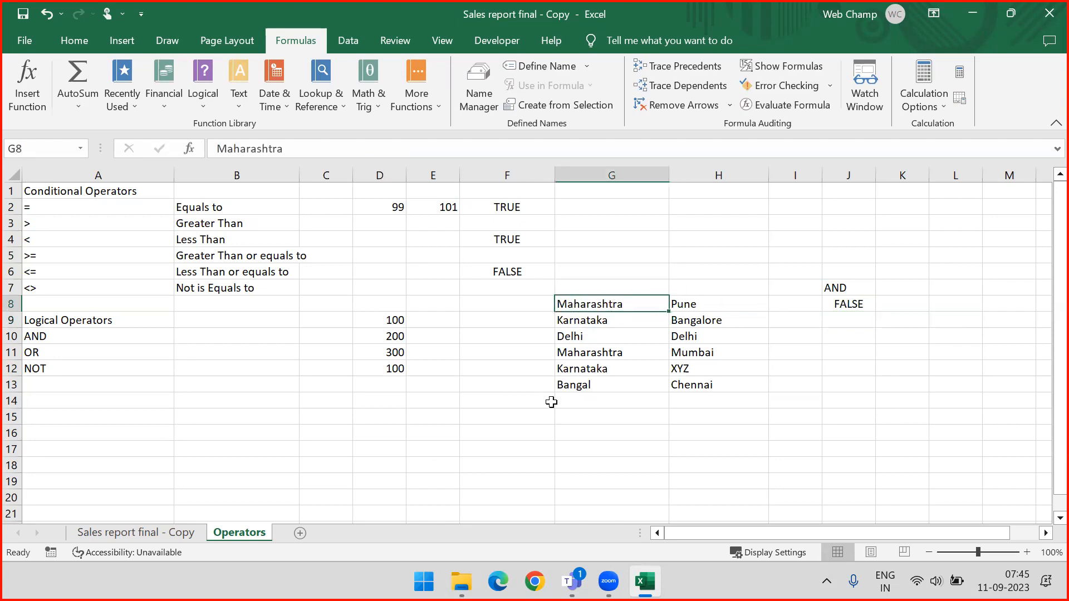
left_click(845, 304)
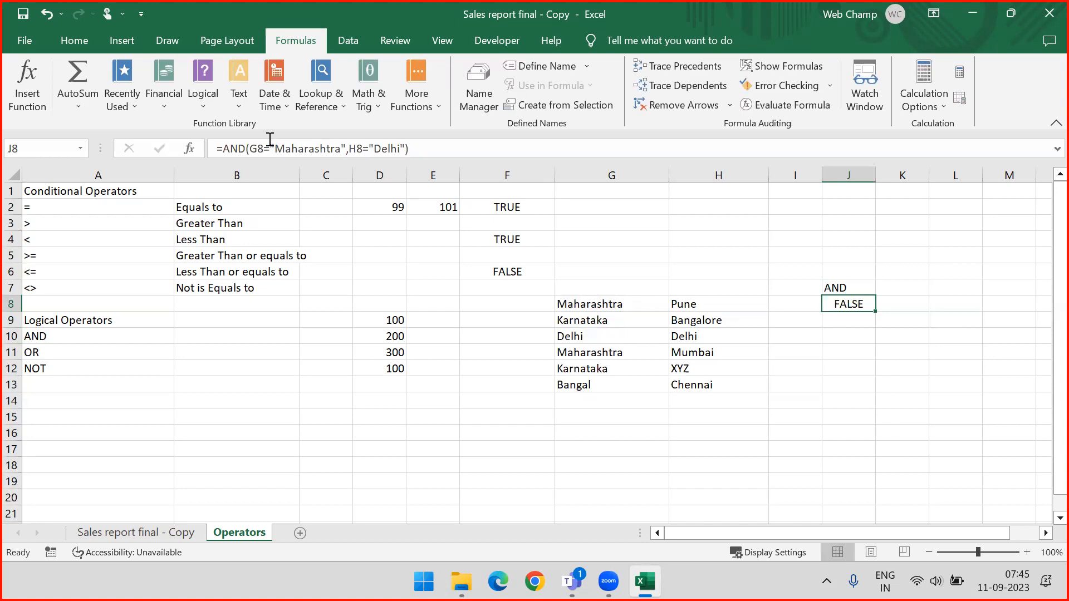
left_click_drag(251, 150, 348, 150)
key("Escape")
left_click(579, 299)
left_click(75, 40)
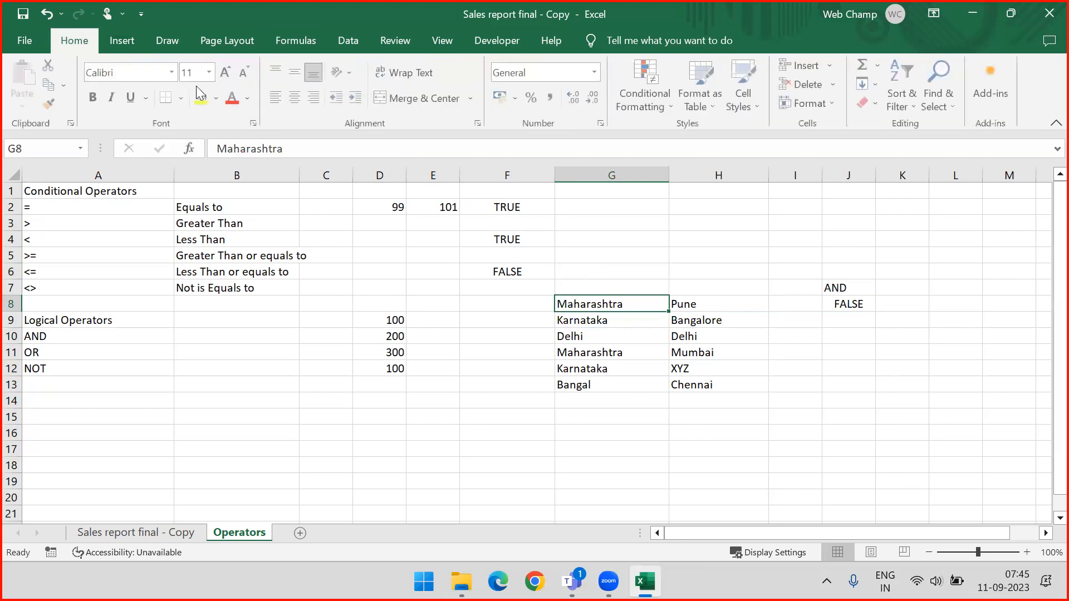
left_click(203, 98)
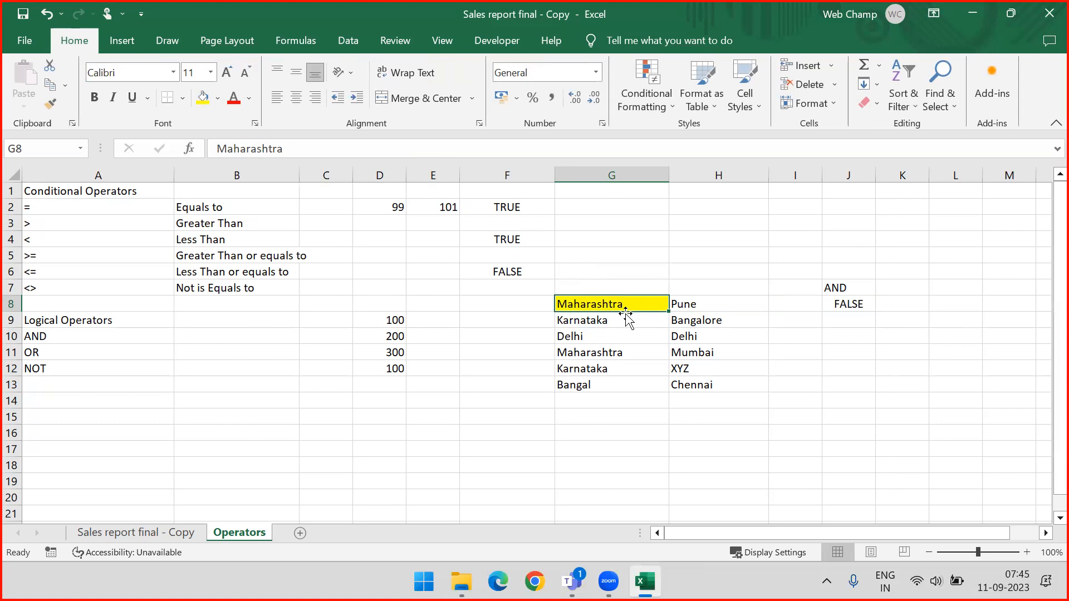
- Change the cell reference in the second condition of the J8 AND formula so it reads G8="Delhi"
left_click(847, 304)
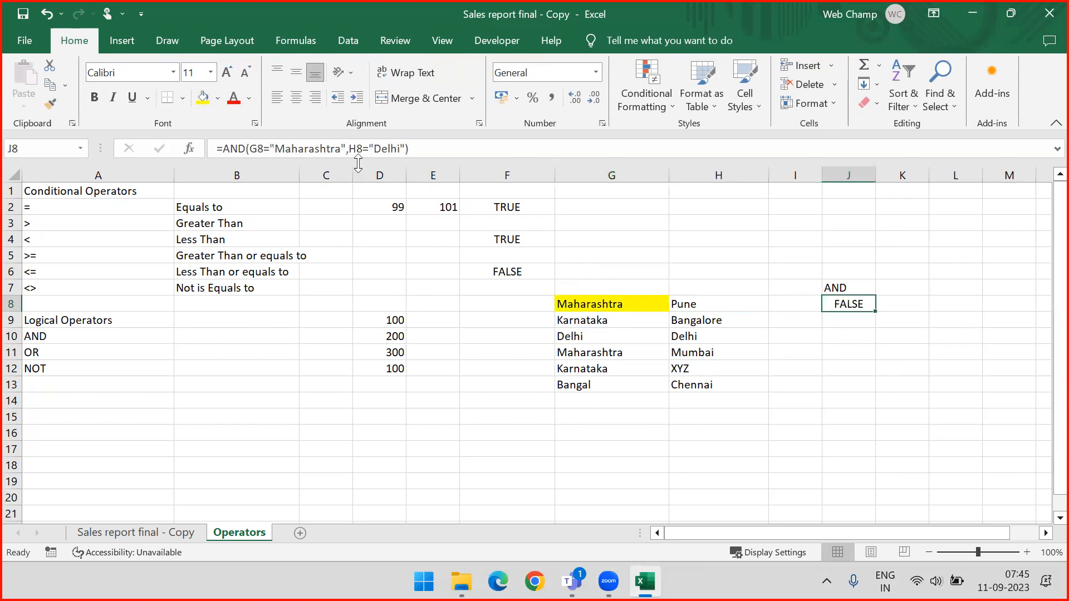
left_click(411, 149)
key("BackSpace")
type("G")
key("Return")
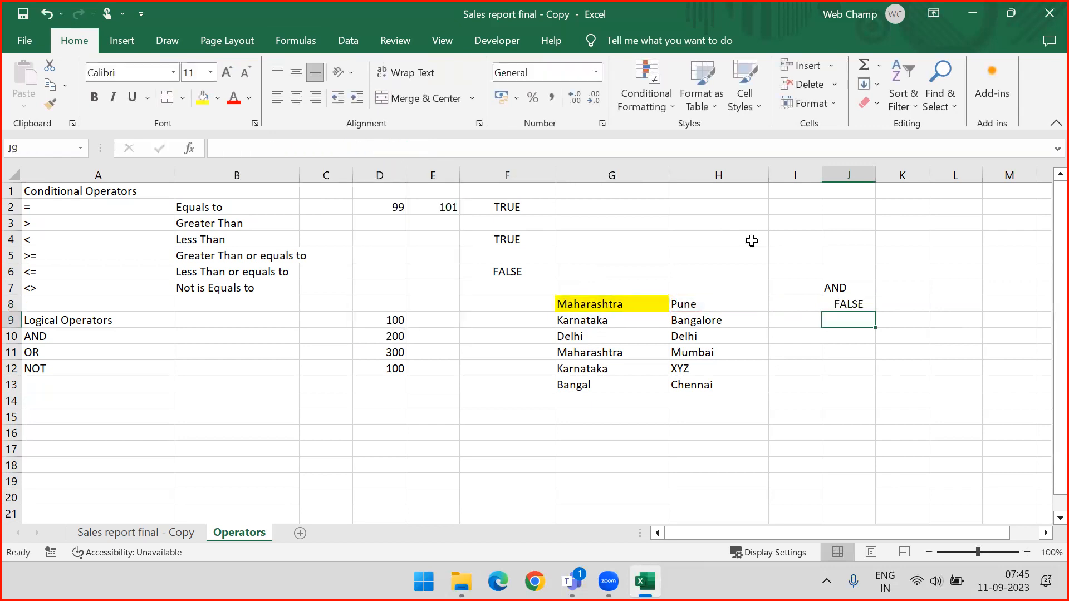
- Examine each condition of the AND formula in J8 against the state in G8
left_click(855, 304)
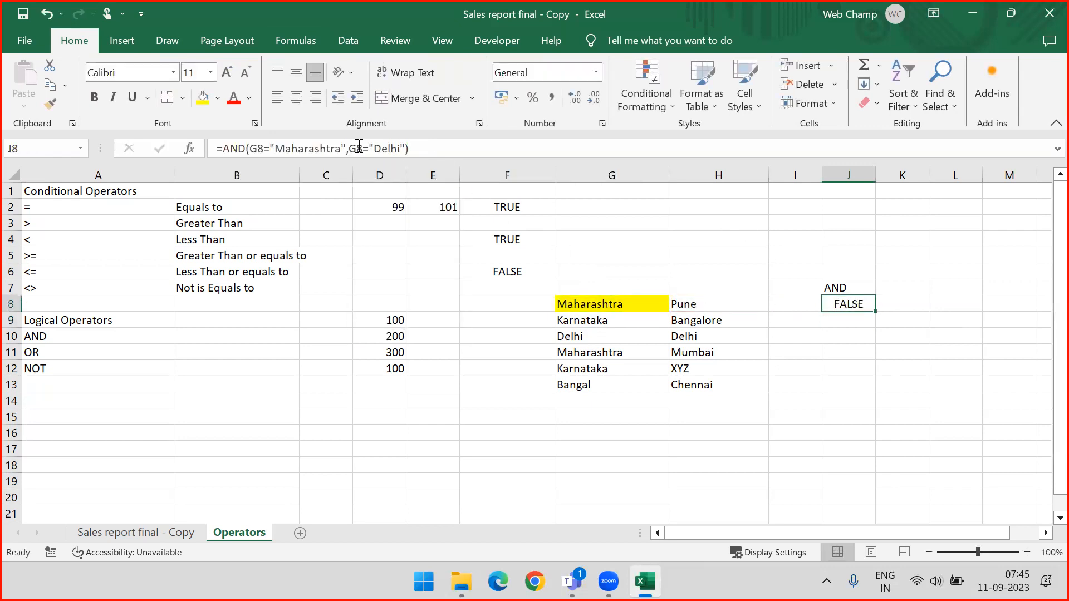
left_click(599, 300)
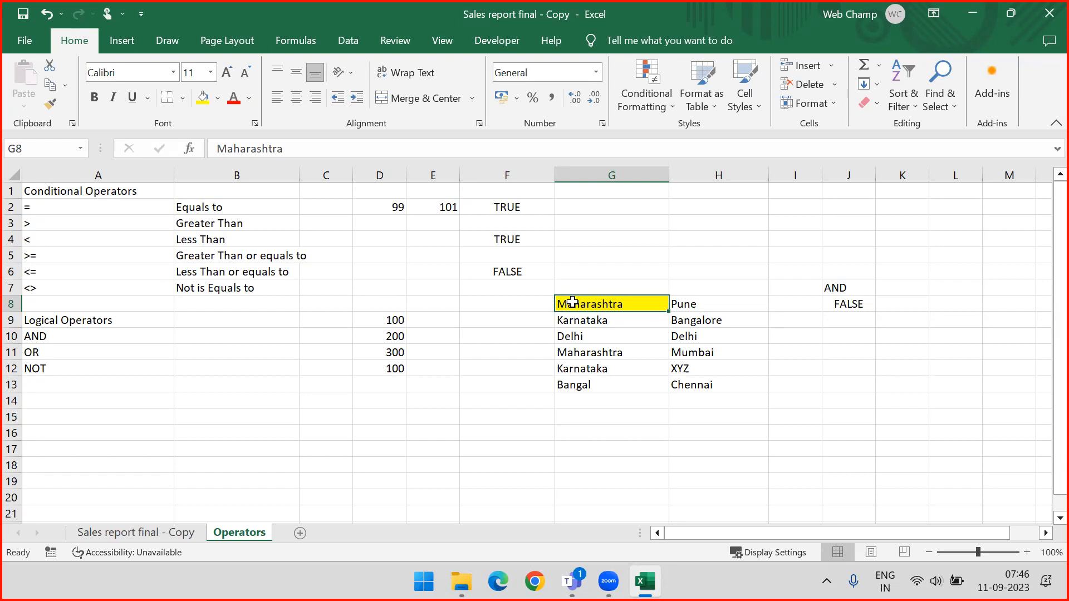
left_click(856, 302)
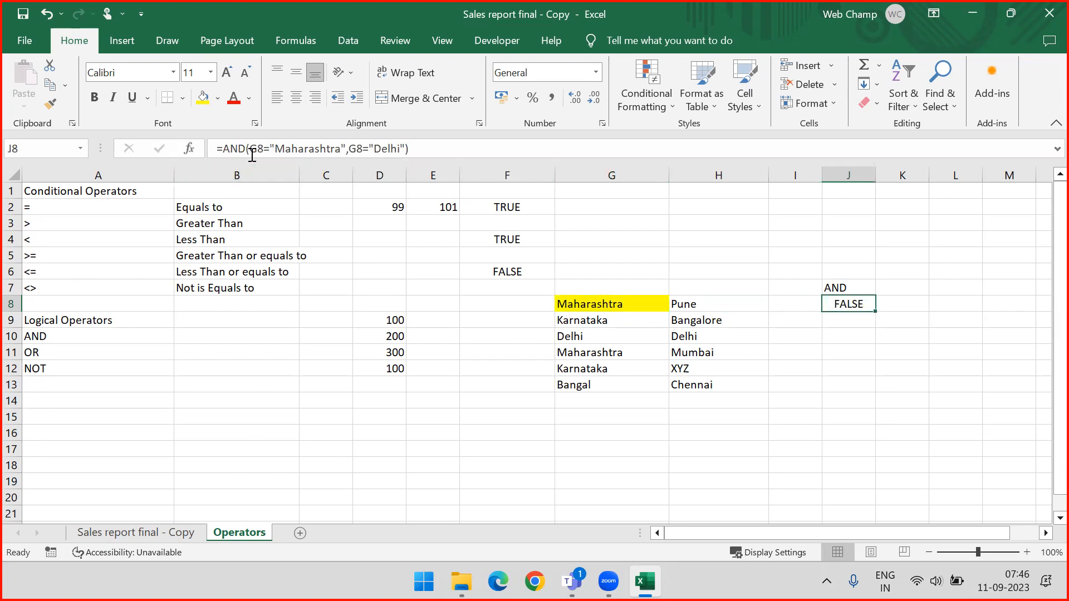
left_click_drag(251, 149, 346, 148)
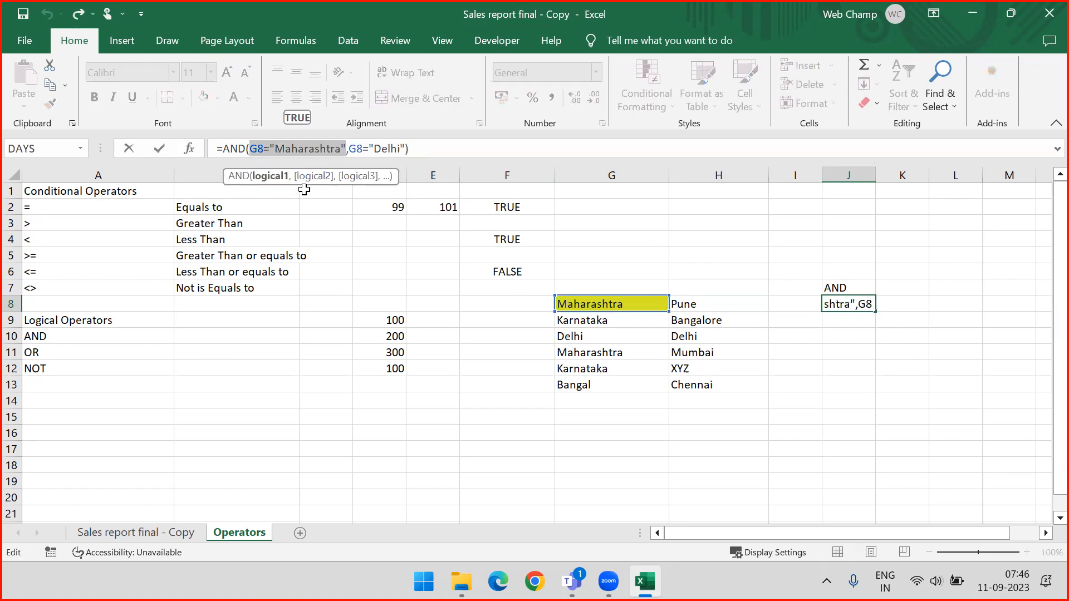
key("Escape")
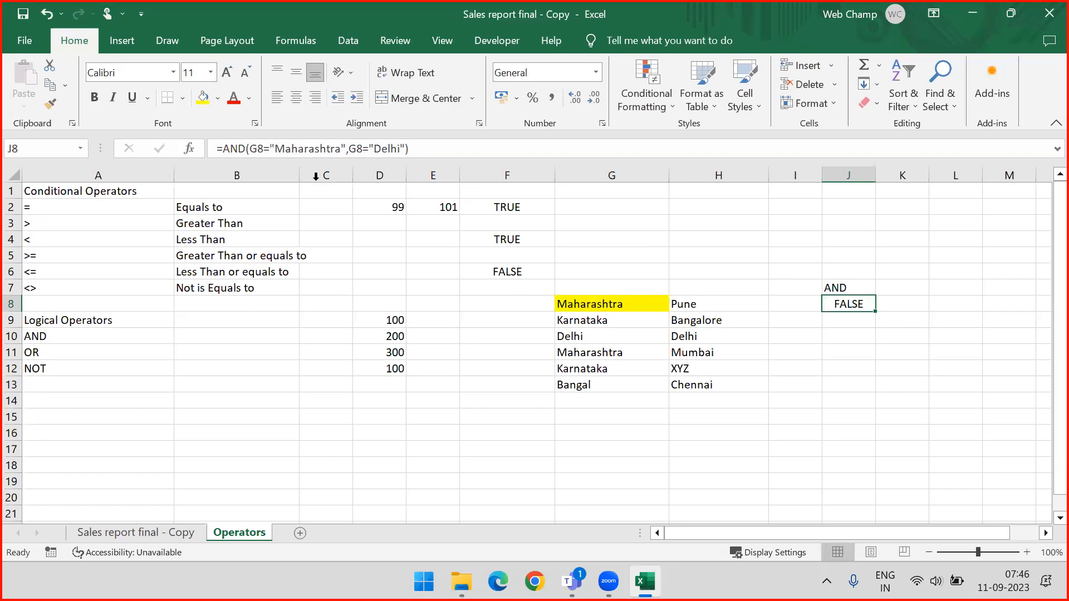
left_click(251, 149)
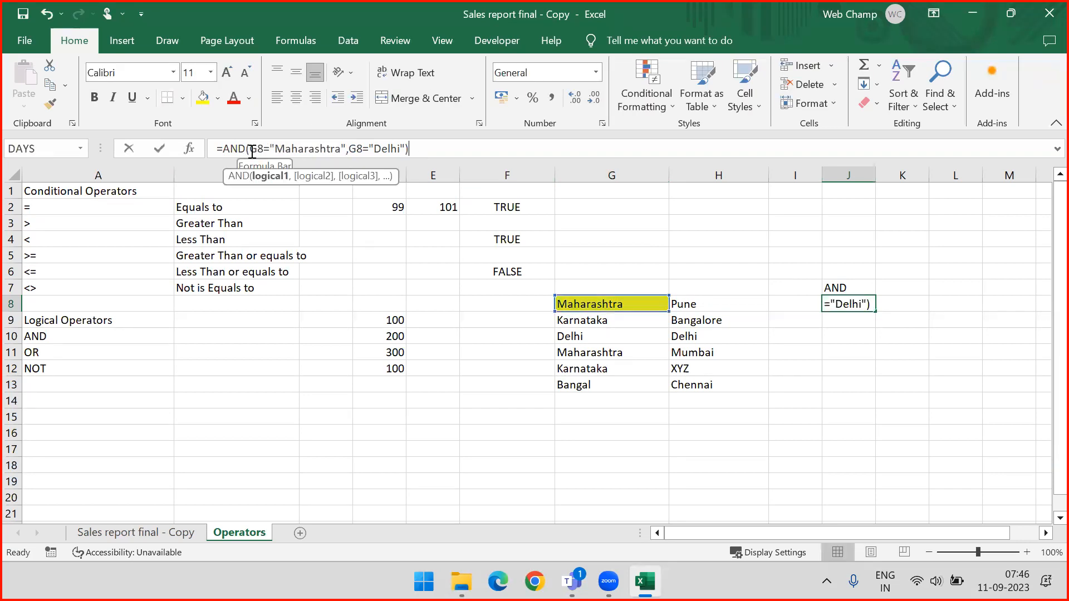
left_click_drag(345, 145, 346, 147)
left_click(349, 150)
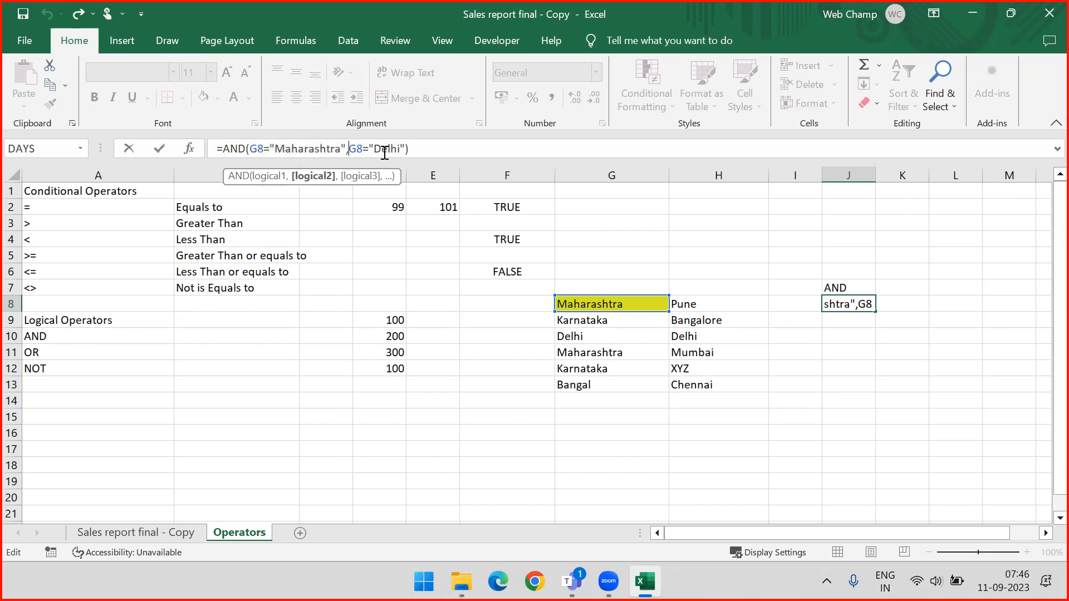
left_click(407, 149, "shift")
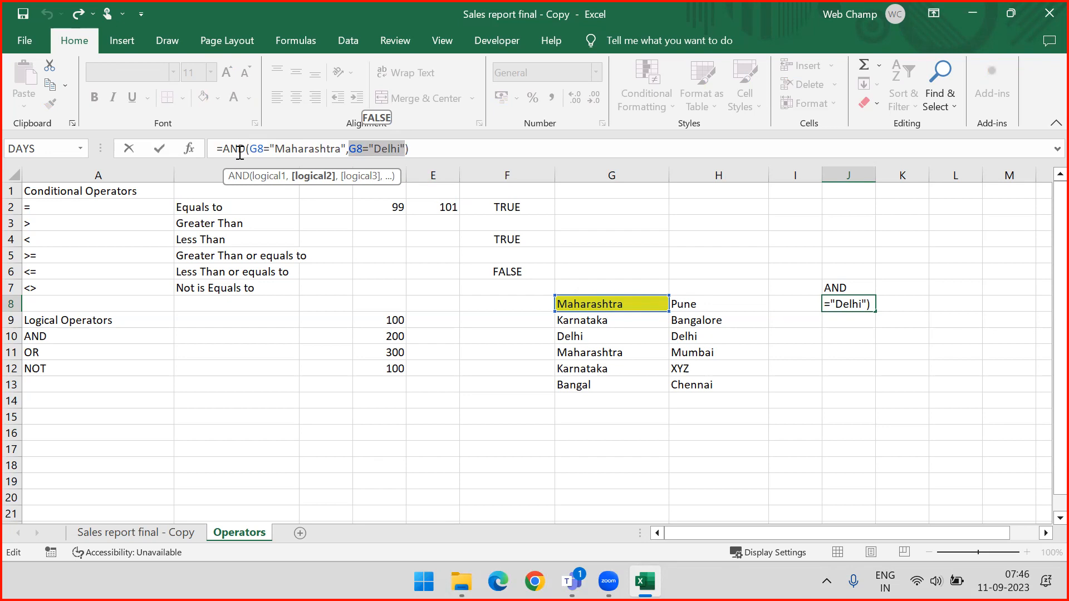
key("ctrl+Return")
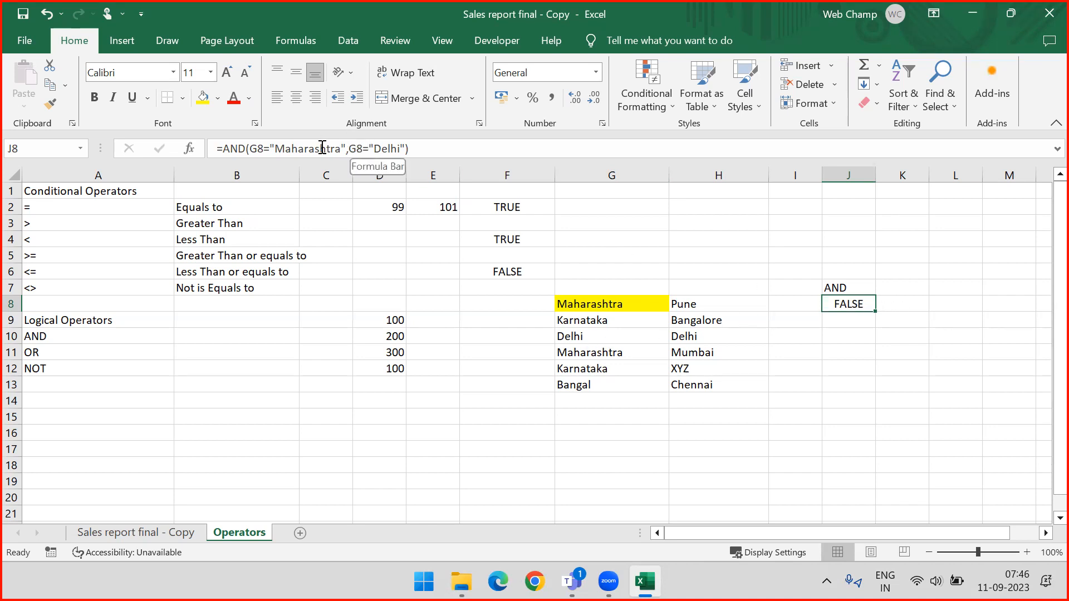
left_click_drag(229, 149, 430, 149)
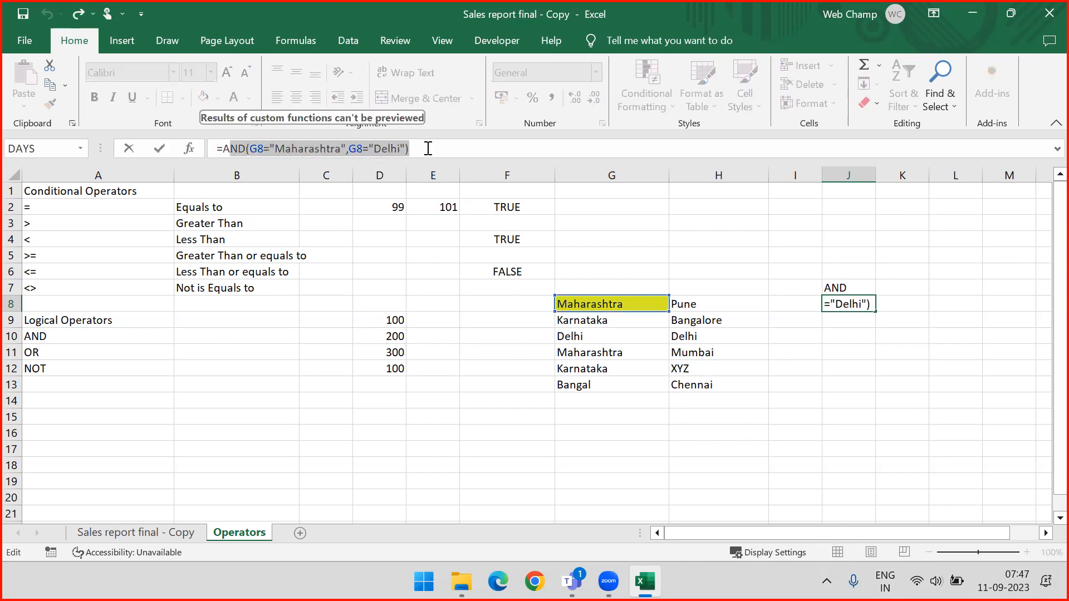
key("Escape")
- Replace the AND function in the J8 formula with OR, keeping both G8 conditions
left_click(246, 148)
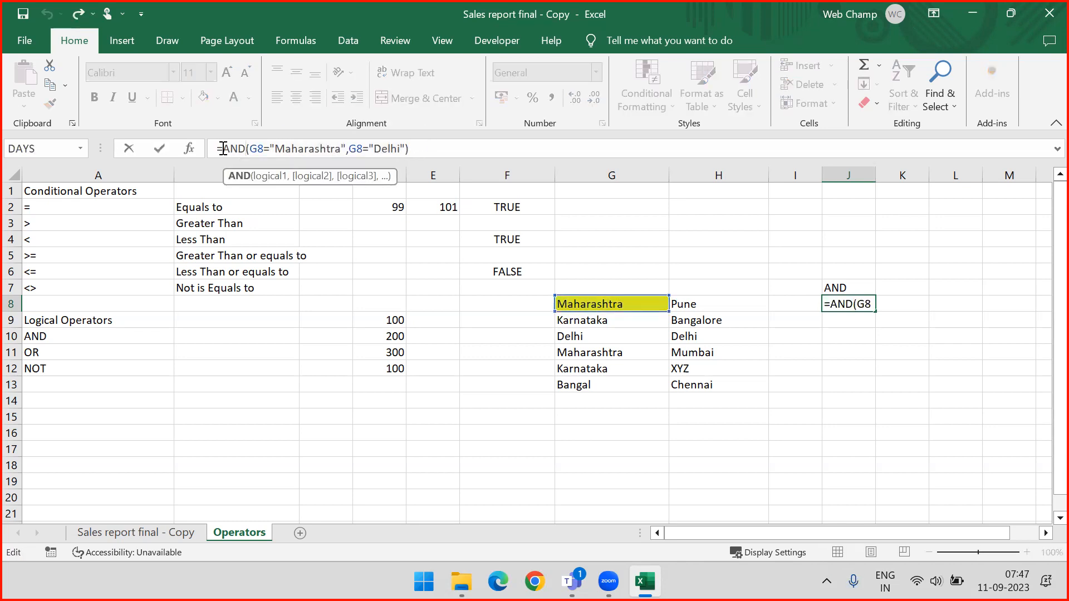
left_click(223, 148)
key("Delete")
key("Delete")
key("Delete")
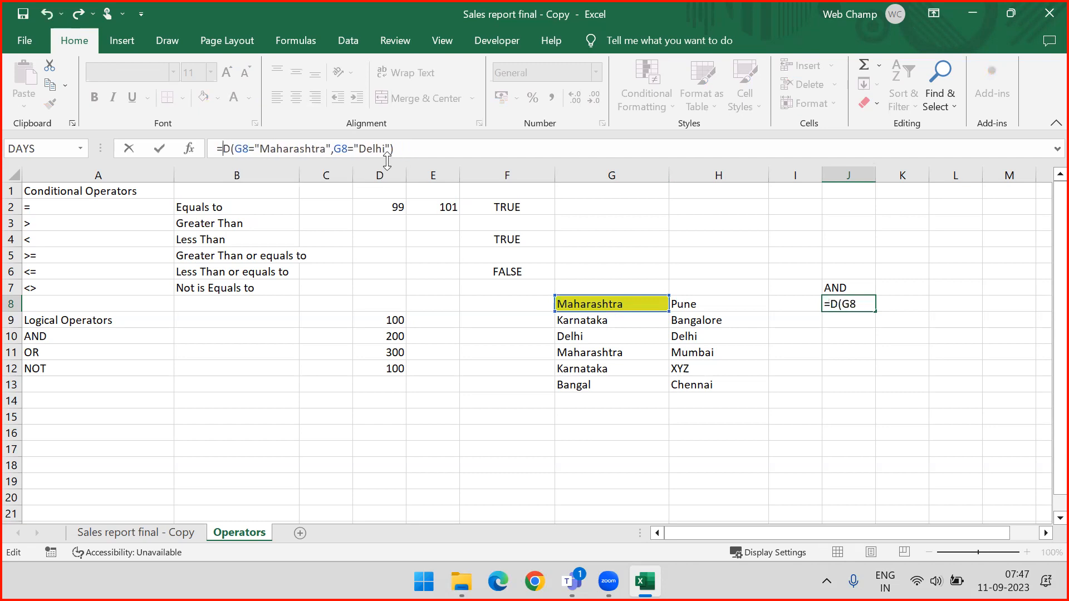
type("O")
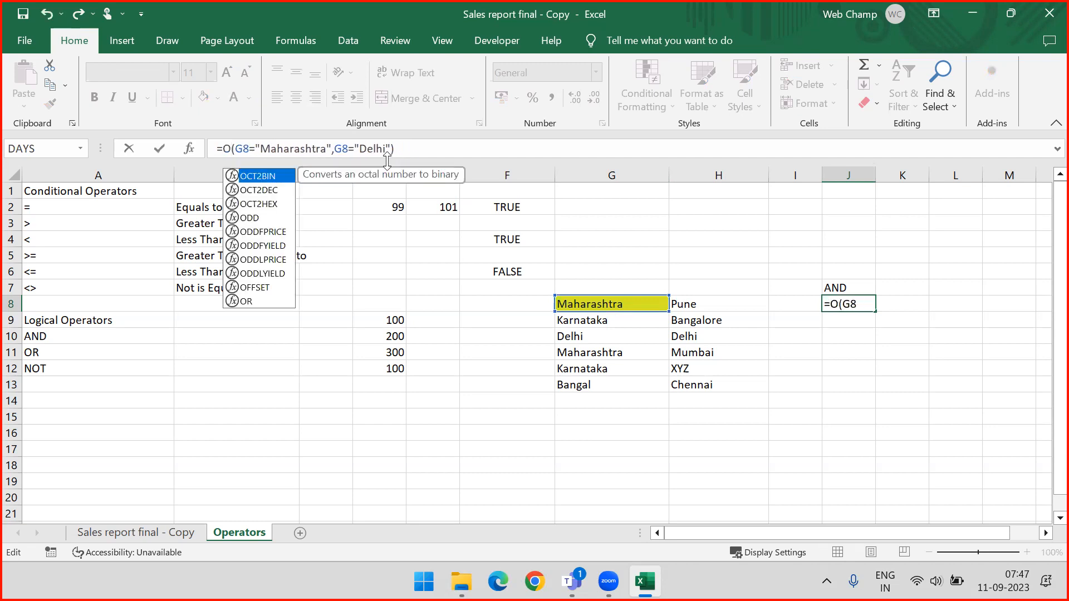
type("R")
key("Return")
key("Up")
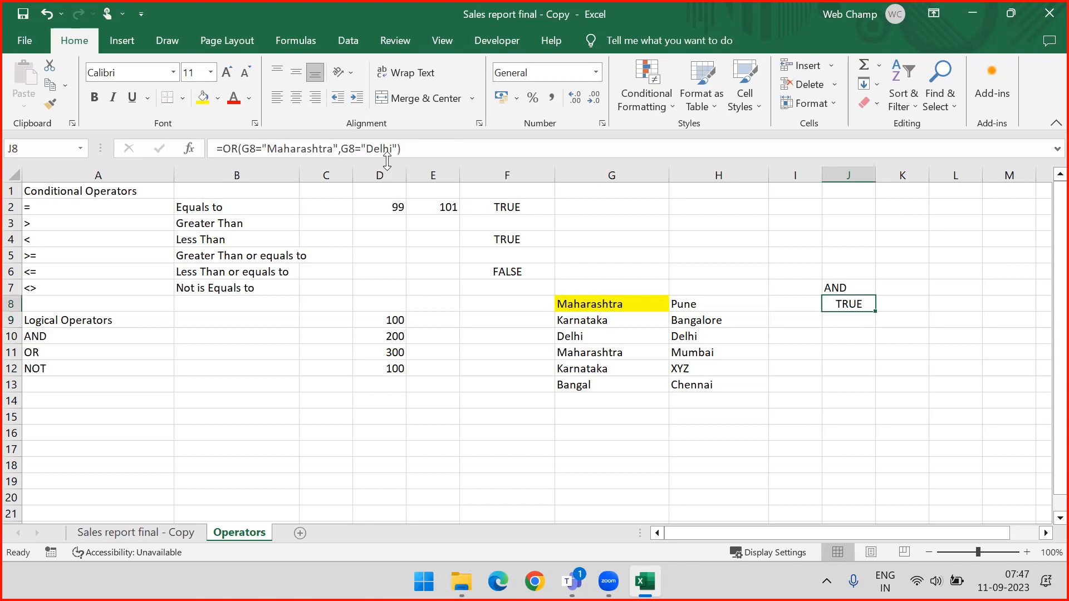
- Fill the OR formula from J8 down through J13 and check the copied formulas in J10 and J9
key("shift+Down")
key("shift+Down")
key("shift+Down")
key("shift+Down")
key("shift+Down")
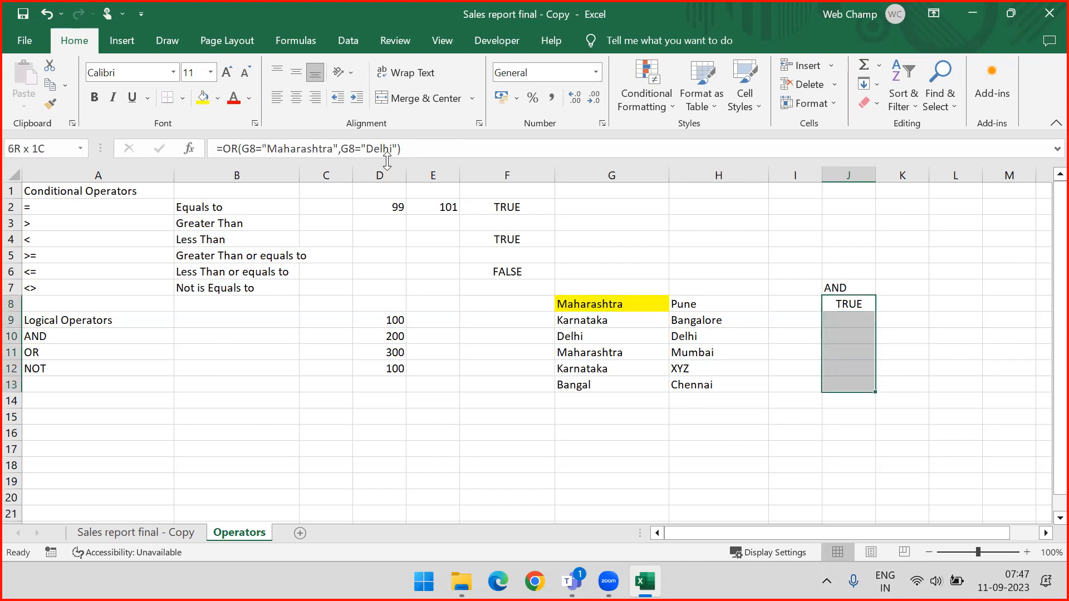
key("ctrl+d")
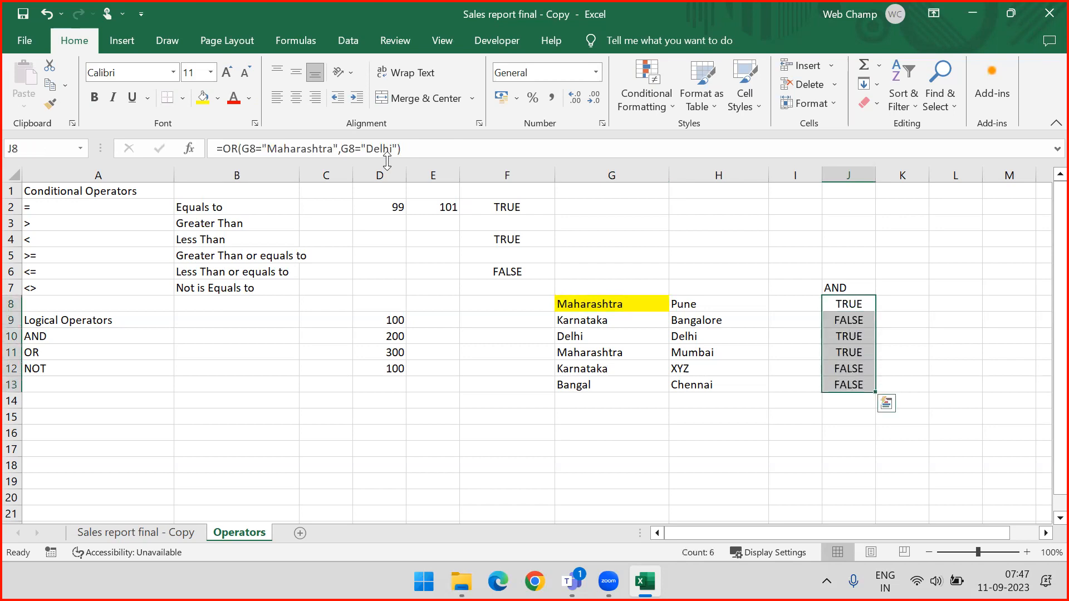
left_click(851, 339)
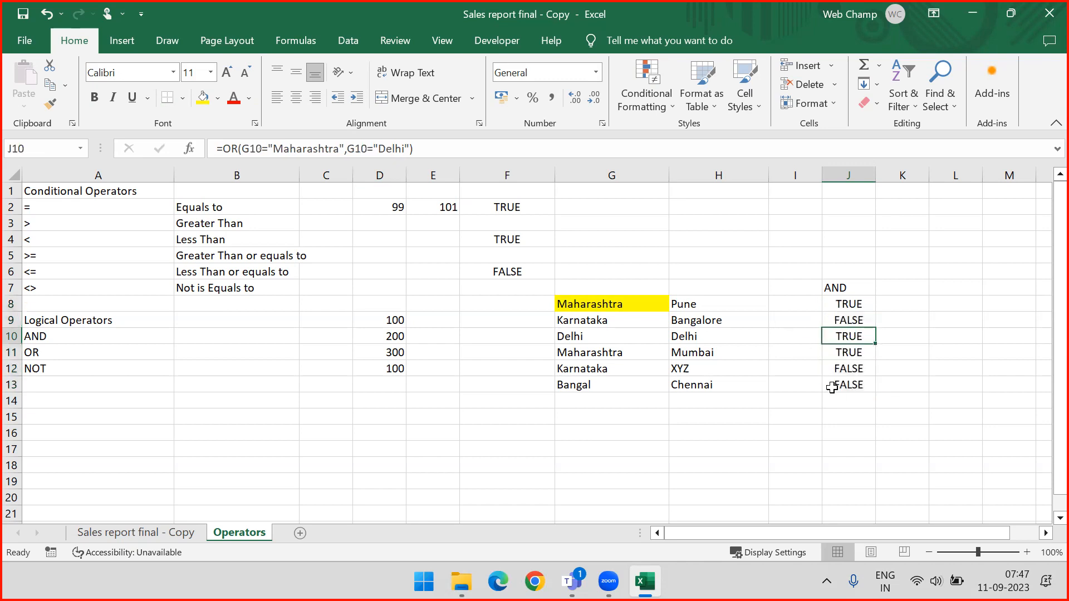
left_click(848, 323)
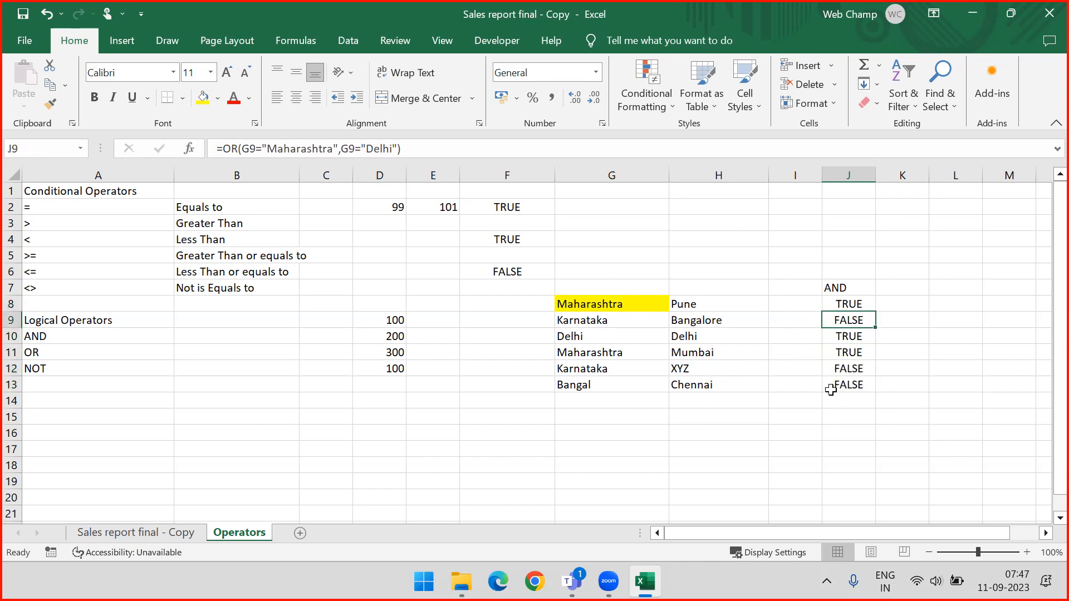
- Change the heading in J7 to OR and review the first condition of the formula in J8
left_click(851, 287)
type("OR")
key("Return")
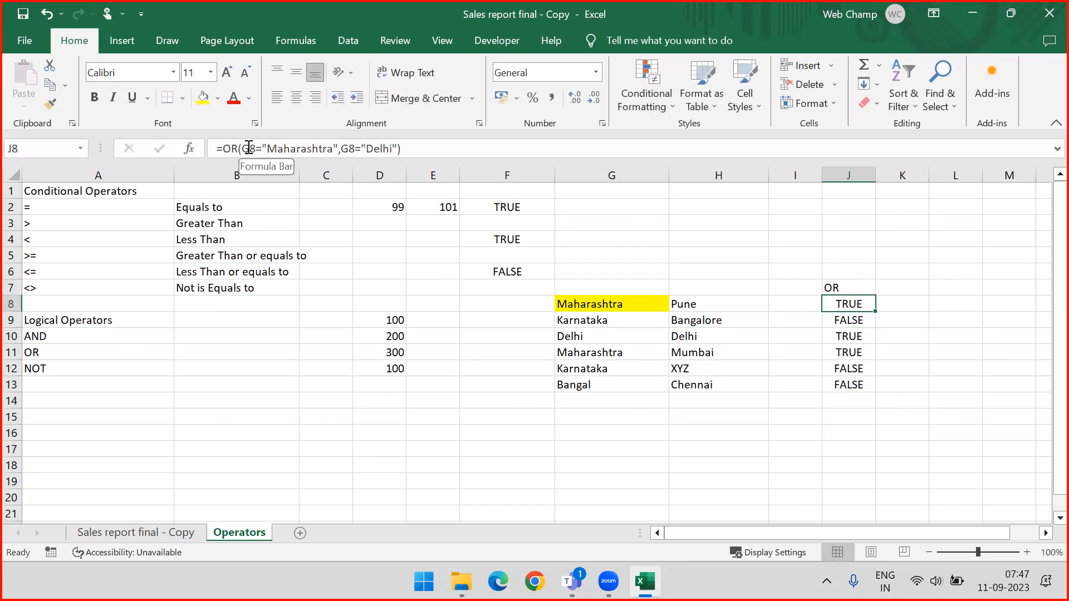
left_click_drag(241, 148, 340, 151)
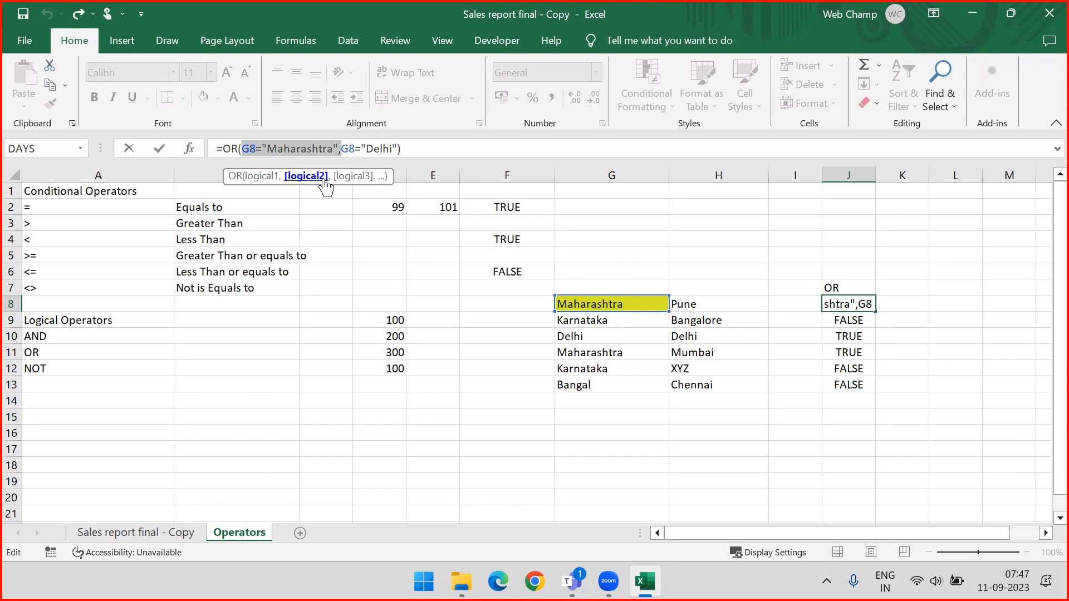
key("ctrl+Return")
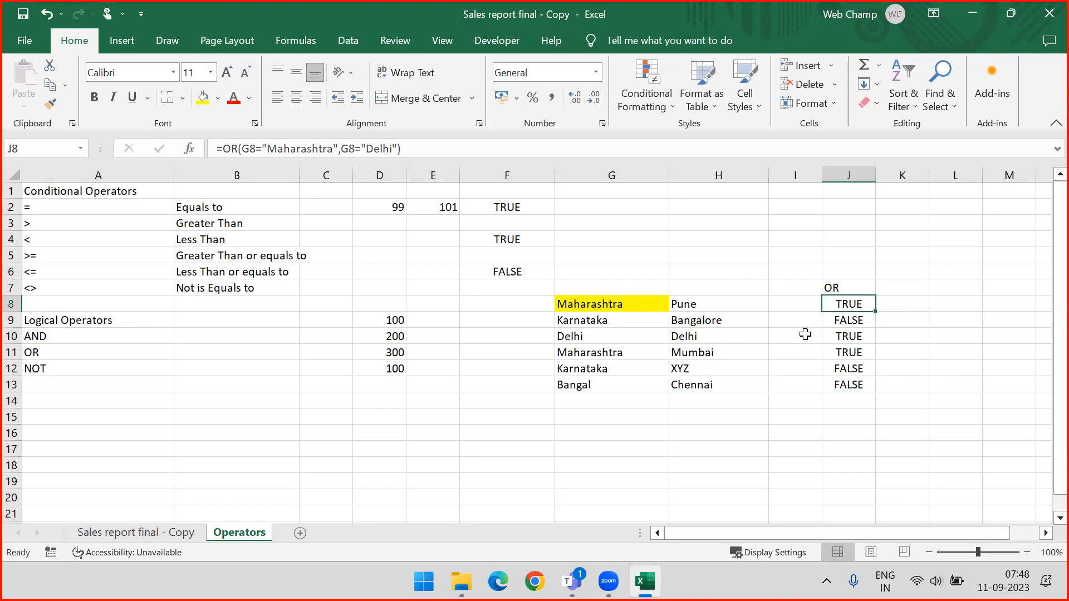
- Add a new worksheet and name it Student Data
left_click(301, 533)
double_click(306, 533)
type("Student Data")
key("Return")
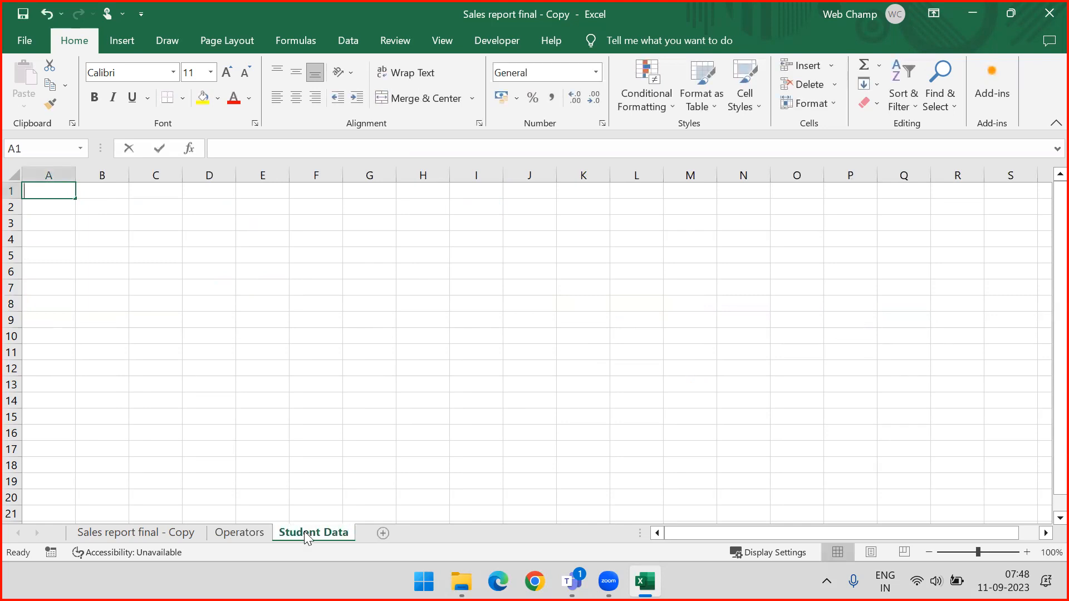
- Enter the column headings Roll in A1 and Name in B1
type("Roll")
key("Return")
key("Right")
key("Up")
type("Name")
key("Return")
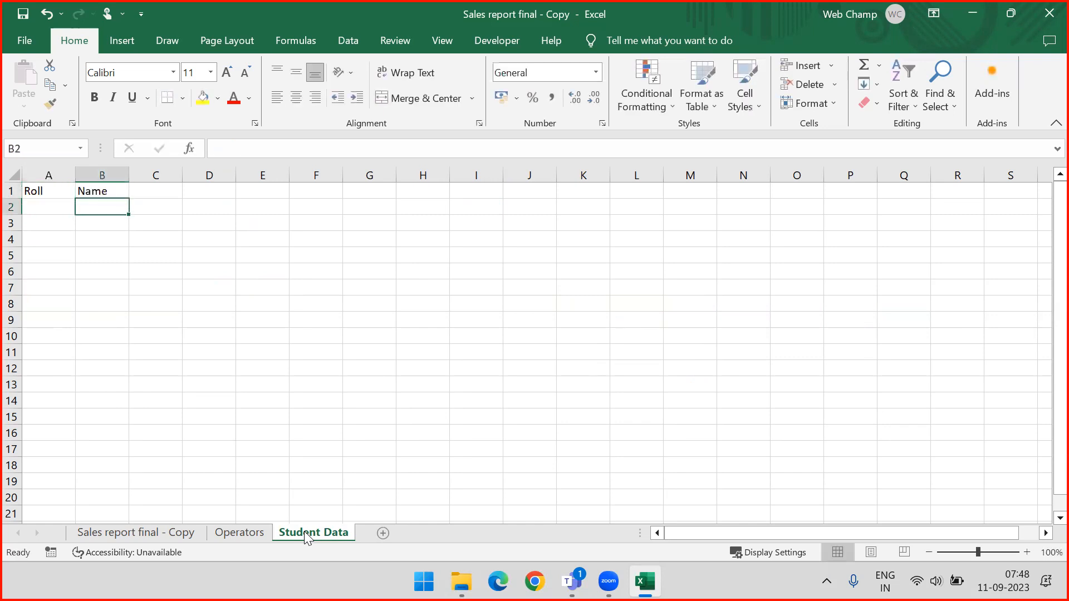
- Enter the subject headings Marathi in C1 and Hindi in D1
key("Right")
key("Up")
type("Maa")
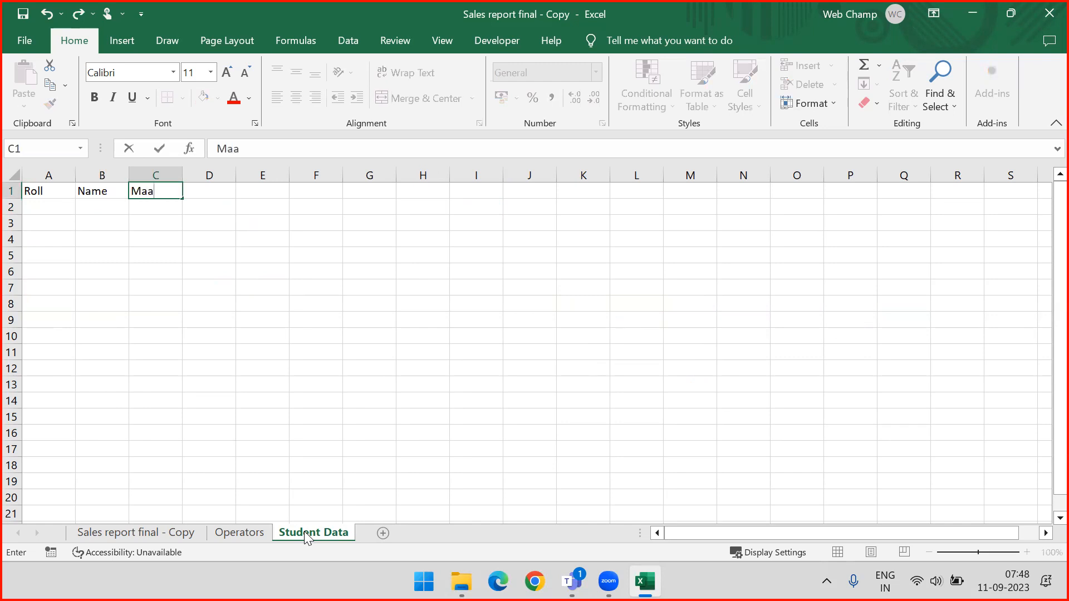
key("BackSpace")
type("rathi")
key("Tab")
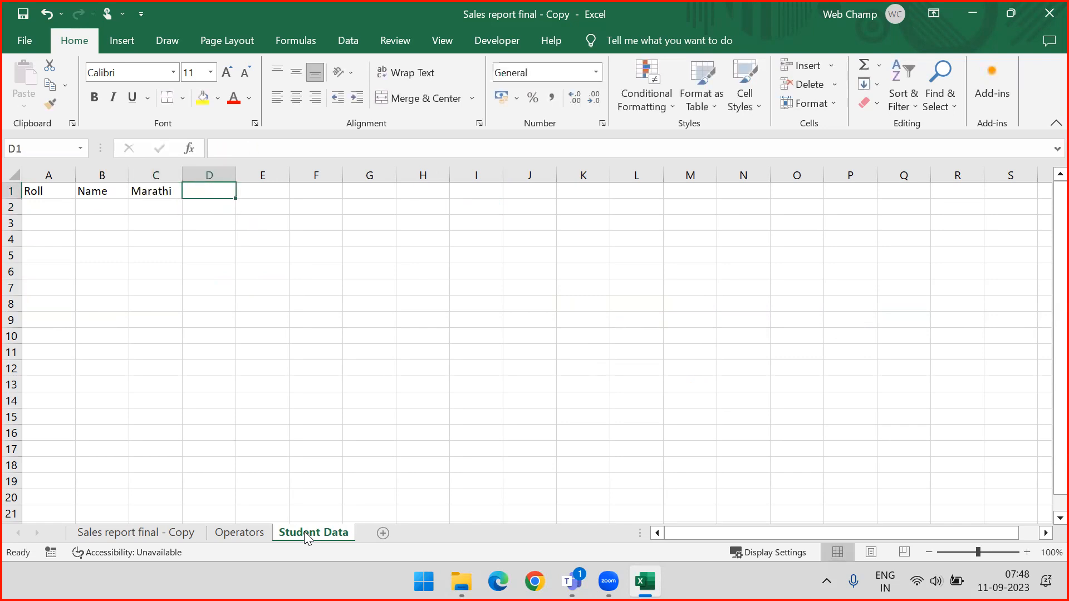
type("Hindi")
key("Return")
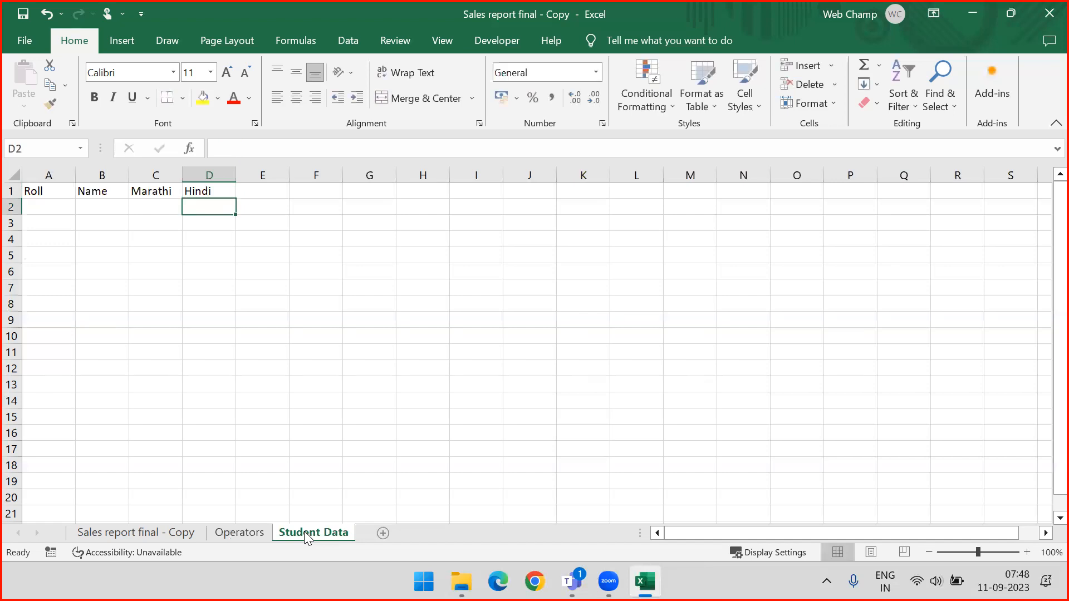
- Enter the heading English in F1 and delete the blank column E in front of it
key("Up")
key("Right")
key("Right")
type("English")
key("Return")
key("Left")
key("Left")
key("Right")
key("ctrl+space")
key("ctrl+minus")
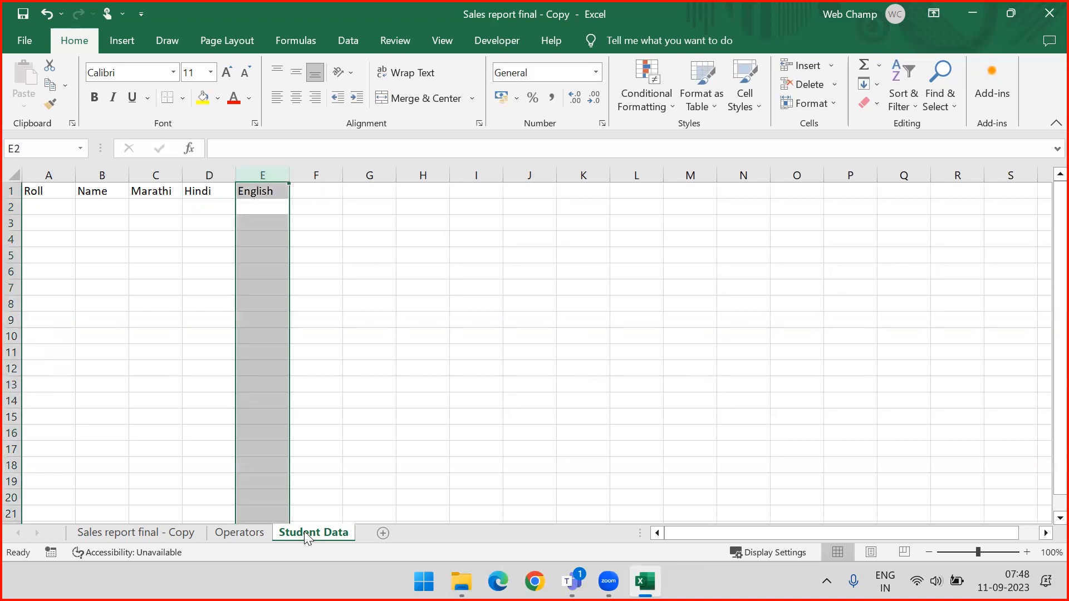
- Fill the Roll column in A2:A6 with the roll numbers 101, 102, 103, 104 and 105
key("Home")
type("101")
key("Return")
type("102")
key("Return")
type("102")
key("Return")
key("BackSpace")
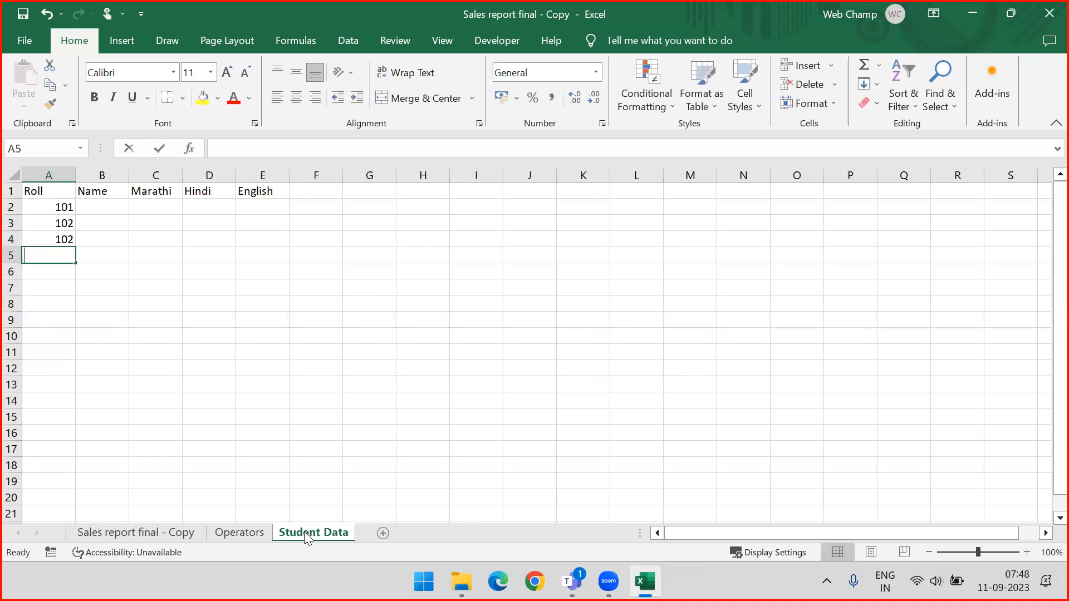
key("Up")
type("103")
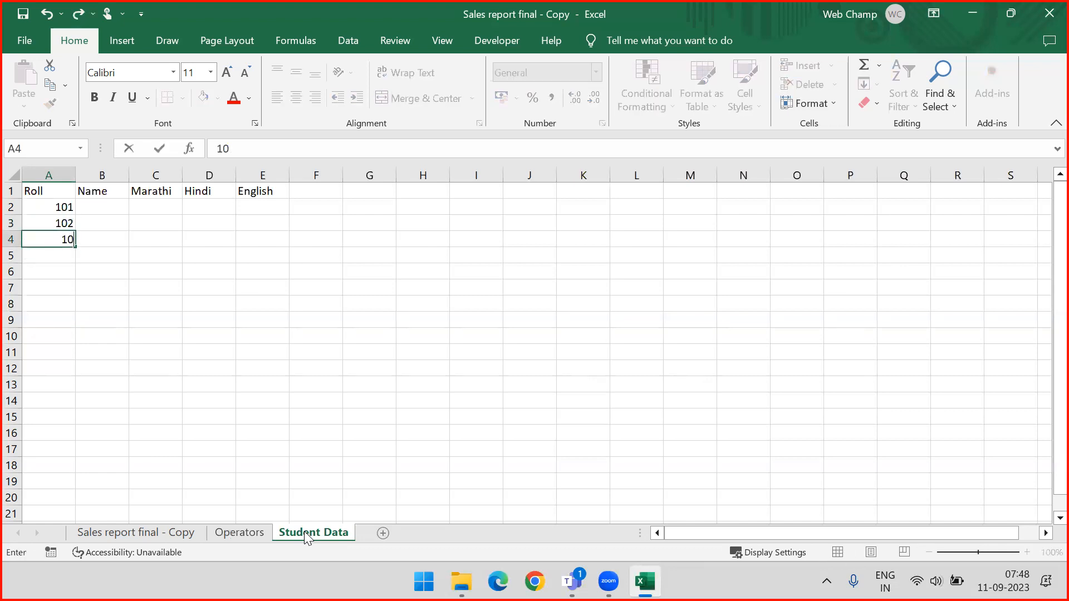
key("Return")
type("104")
key("Return")
type("105")
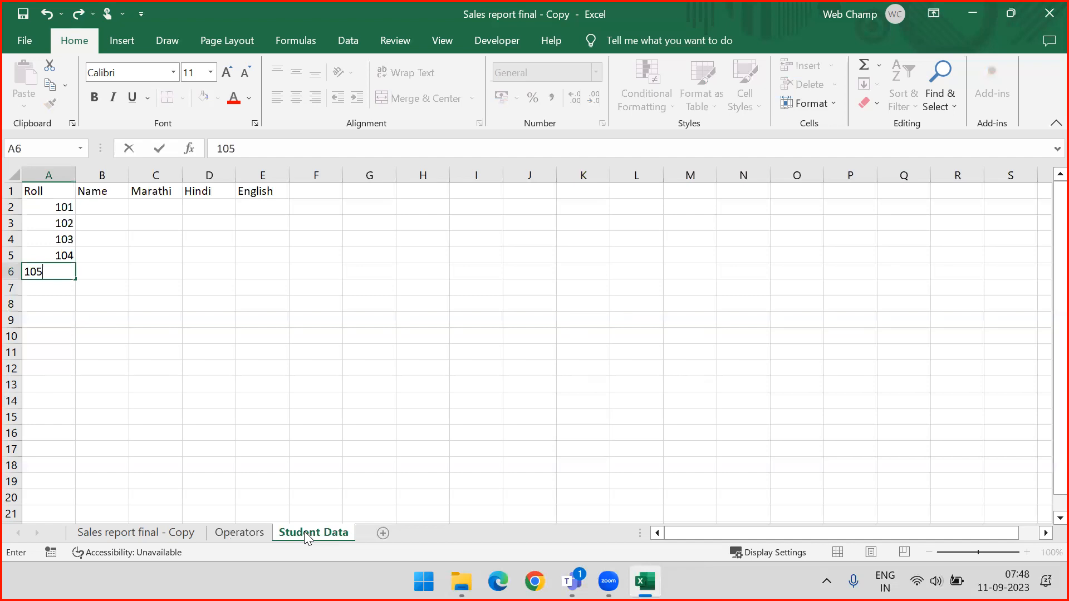
key("Return")
- Fill the Name column in B2:B6 with the letters A, B, C, D and E
key("Right")
key("Up")
key("ctrl+Up")
key("Down")
type("A")
key("Return")
type("B")
key("Return")
type("C")
key("Return")
type("D")
key("Return")
type("E")
key("Tab")
- Enter the formula =RANDBETWEEN(30,90) in C2 to generate the first Marathi mark
key("Up")
key("ctrl+Up")
key("Down")
type("=")
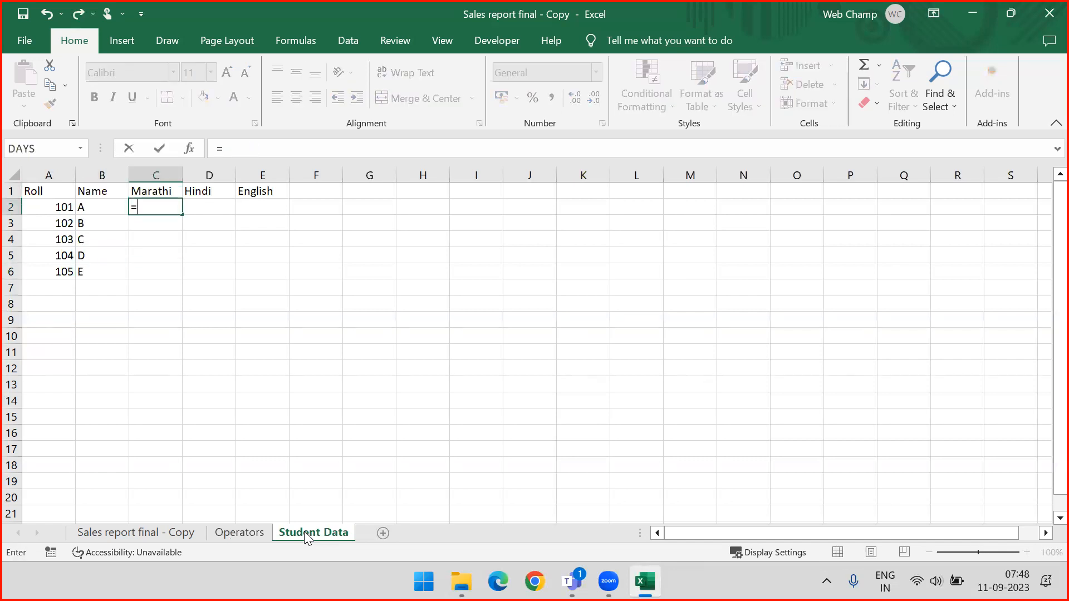
type("Ran")
key("Down")
key("Tab")
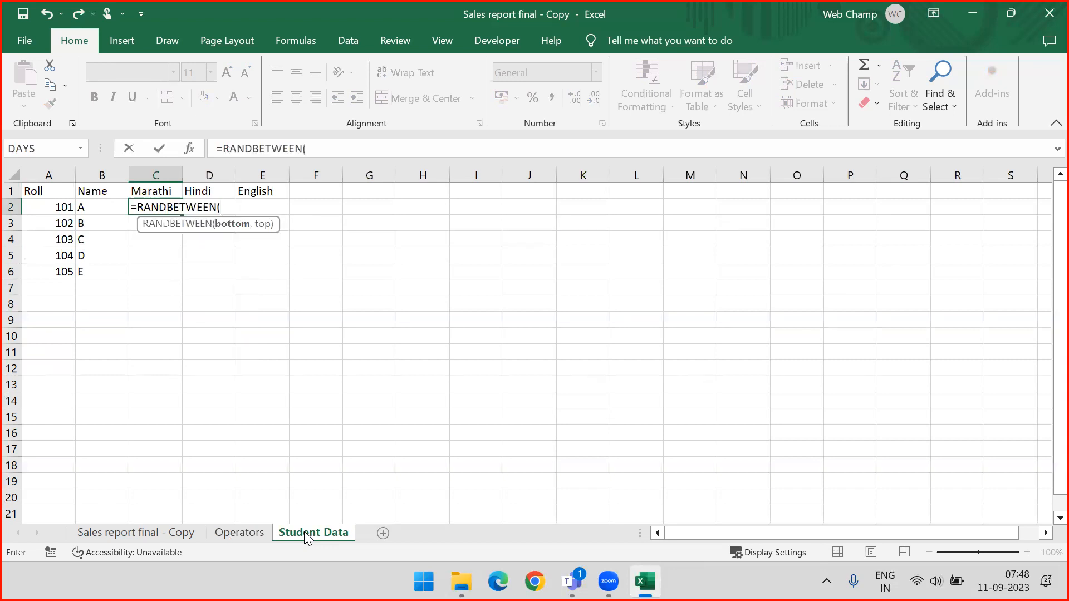
type("40")
key("BackSpace")
key("BackSpace")
type("30,90)")
key("Return")
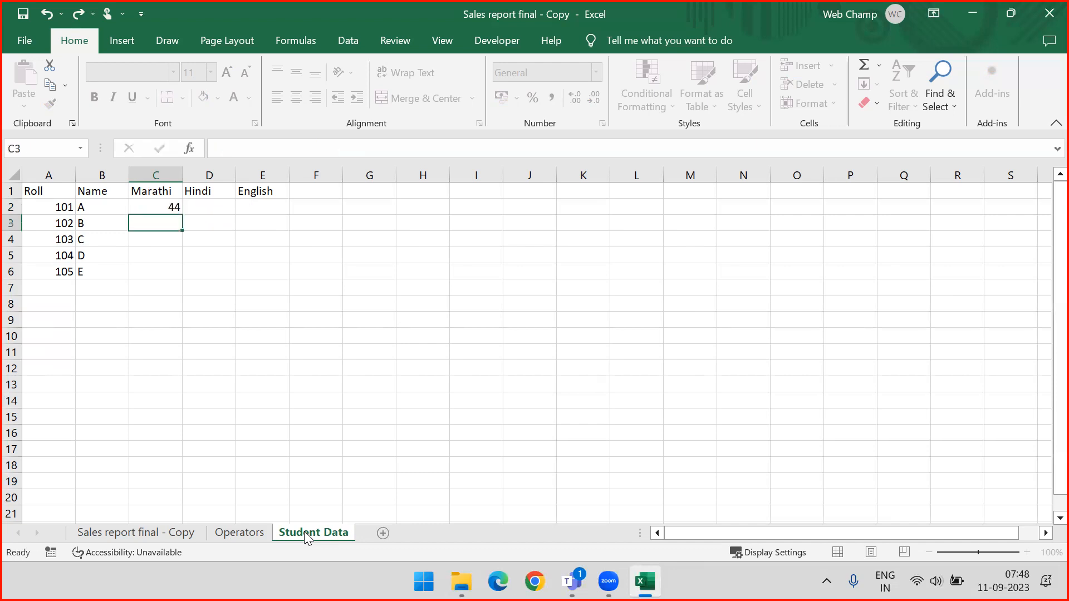
- Copy the random mark formula from C2 into the whole marks range C2:E6
key("Up")
key("ctrl+c")
key("shift+Right")
key("shift+Right")
key("shift+Down")
key("shift+Down")
key("shift+Down")
key("shift+Down")
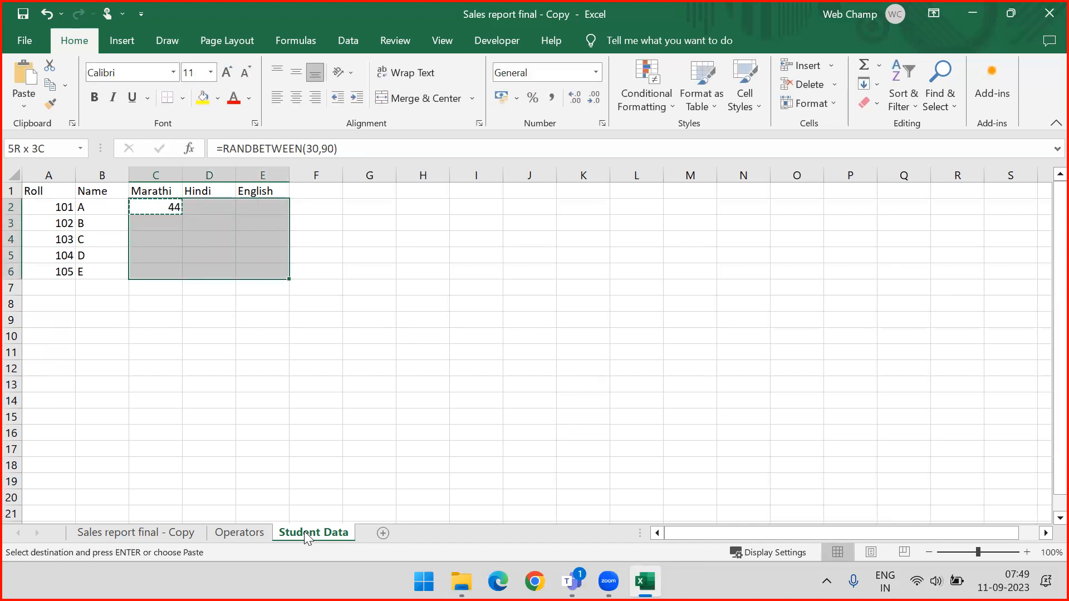
key("ctrl+v")
- Replace the random formulas in C2:E6 with their fixed values using Paste Special
key("ctrl+c")
key("Up")
key("Down")
key("ctrl+alt+v")
key("v")
key("Return")
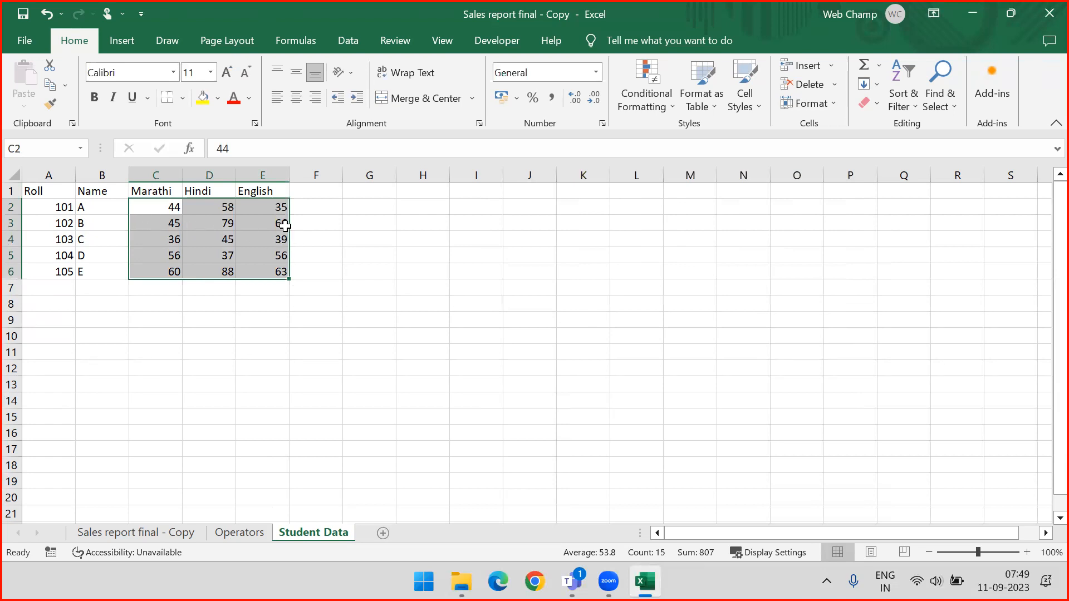
- Widen the English, Hindi and Marathi columns slightly
left_click_drag(286, 173, 312, 173)
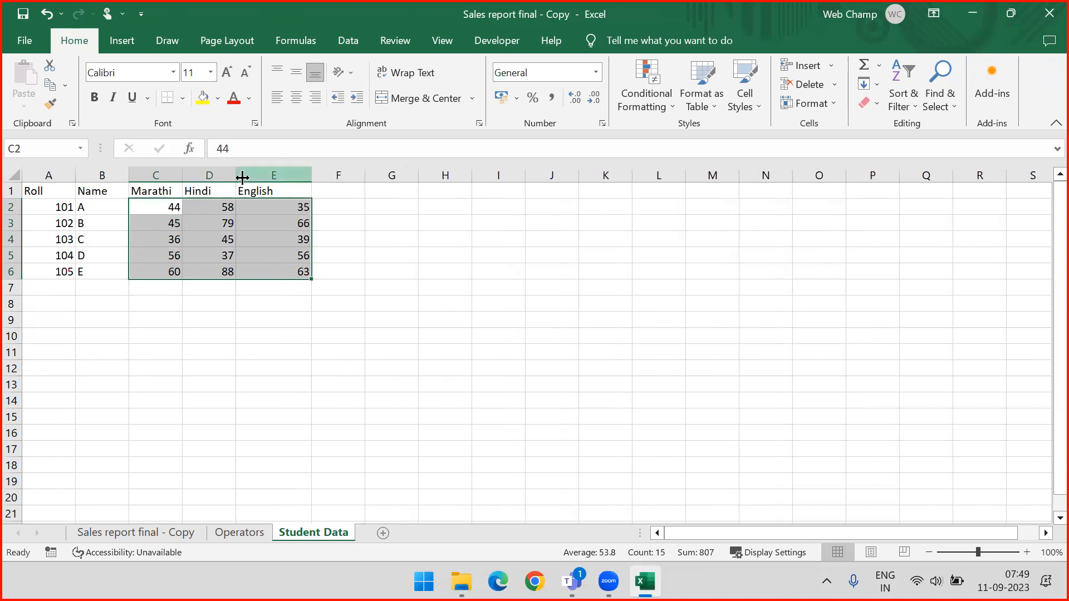
left_click_drag(235, 176, 254, 178)
left_click_drag(182, 179, 195, 179)
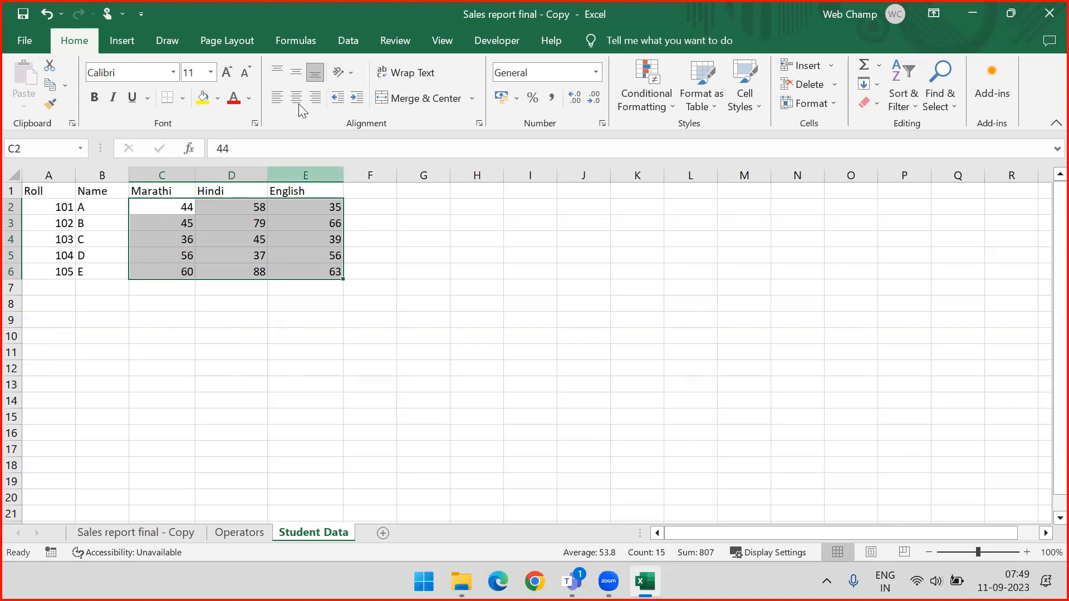
- Look over the first student's three marks and enter the heading Pass in F1
left_click_drag(181, 206, 333, 213)
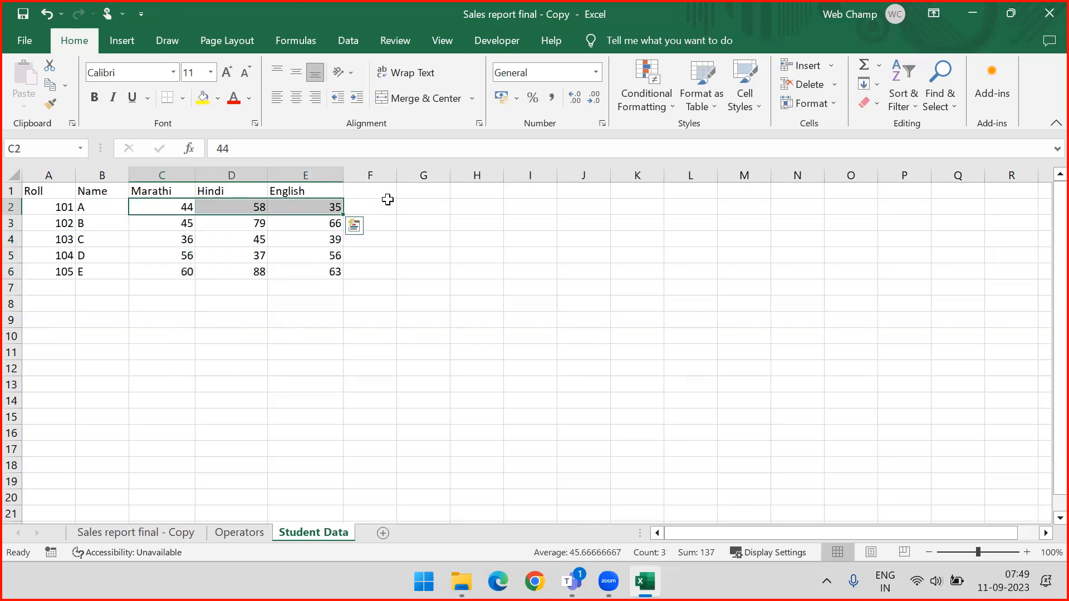
left_click(412, 191)
left_click(382, 191)
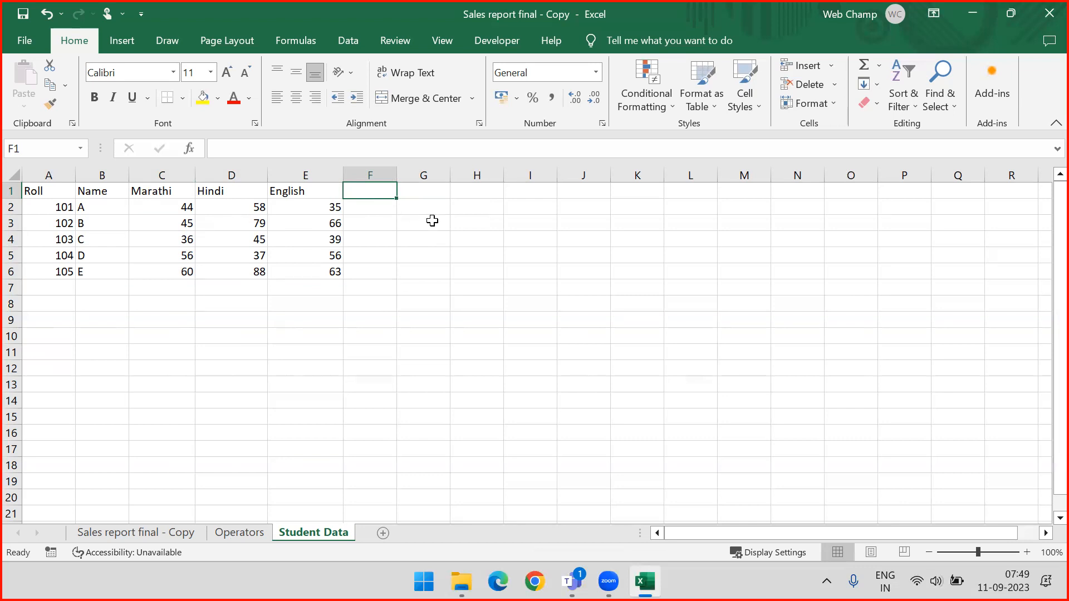
type("Pass")
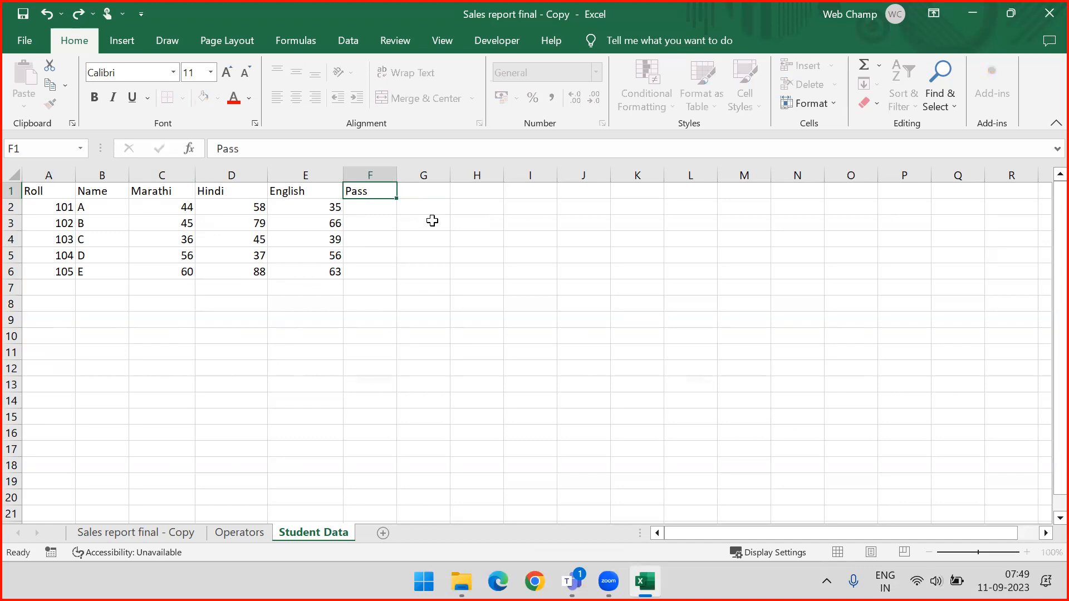
key("Return")
- Begin an AND formula in F2 with the condition that the Marathi mark passes, C2>=40
type("=")
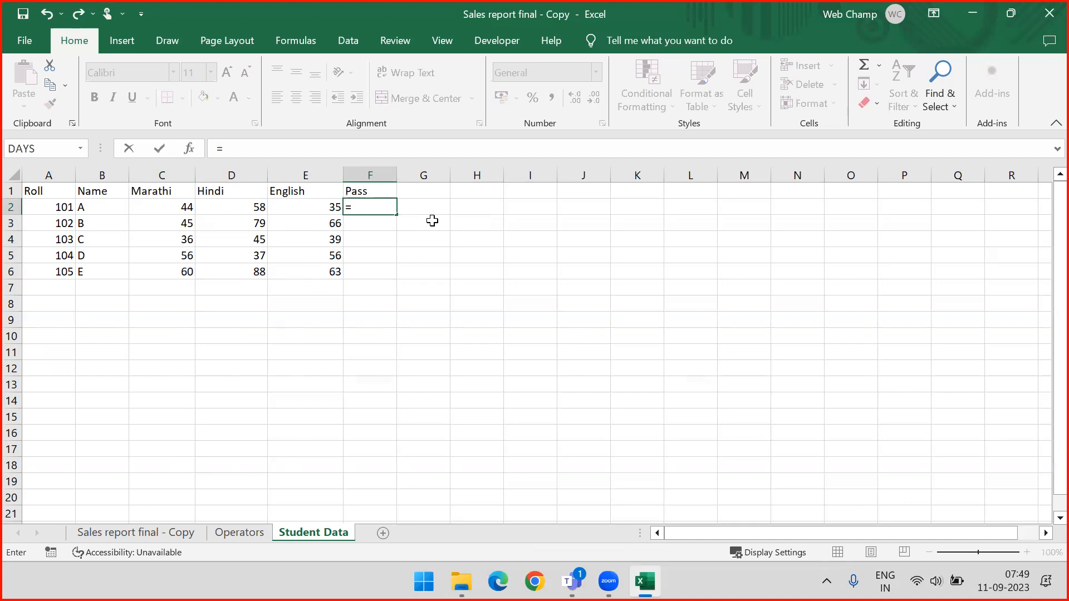
type("AND")
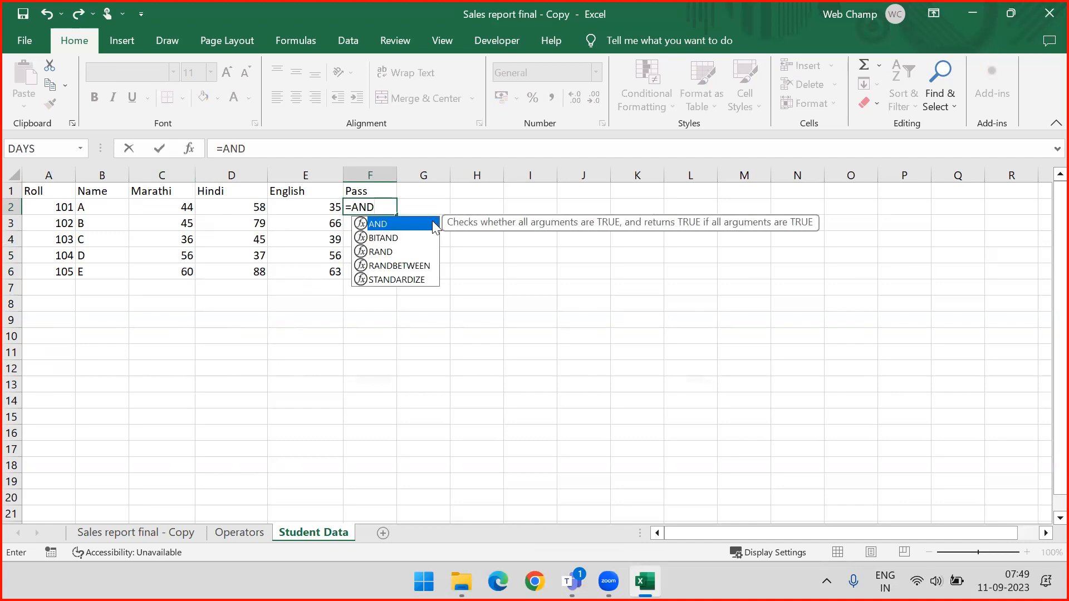
double_click(433, 224)
key("Left")
key("Left")
key("Left")
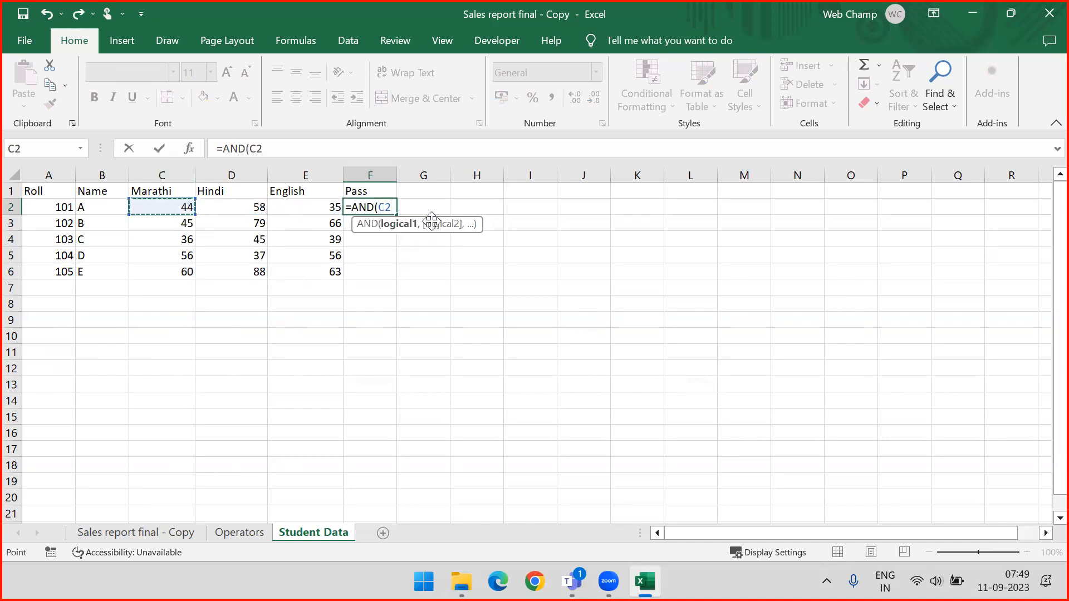
type(">40")
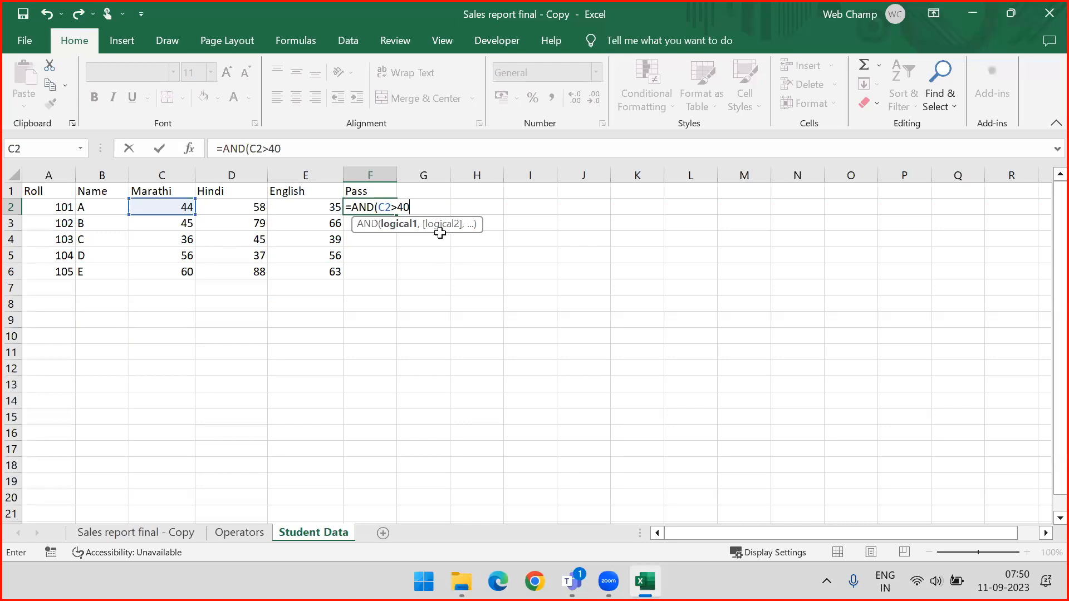
left_click(411, 214)
type("=")
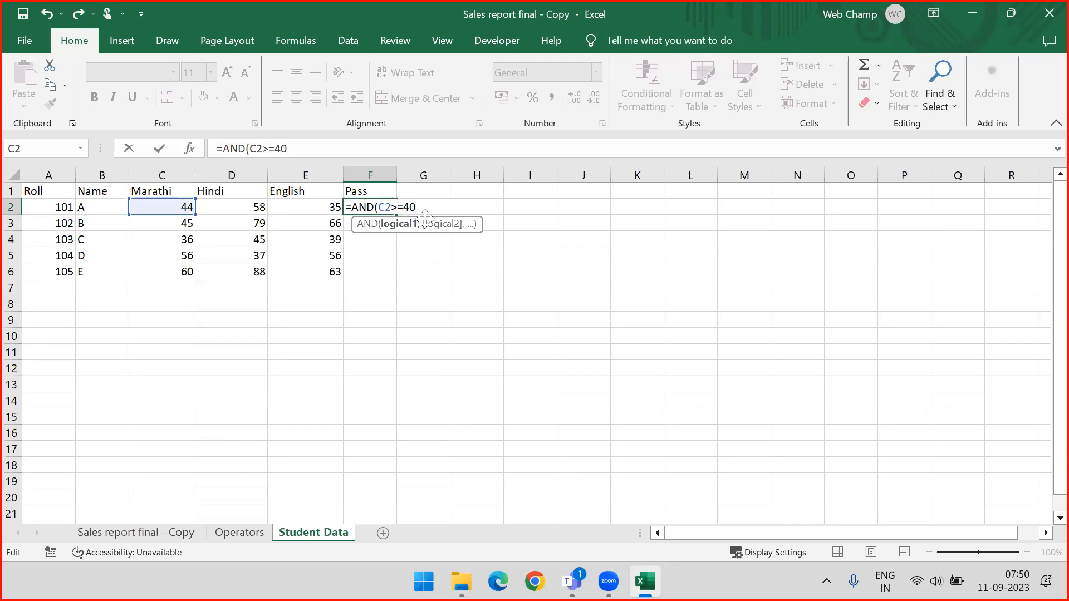
- Complete the AND formula in F2 with the Hindi and English conditions D2>=40 and E2>=40
left_click(424, 209)
type(",")
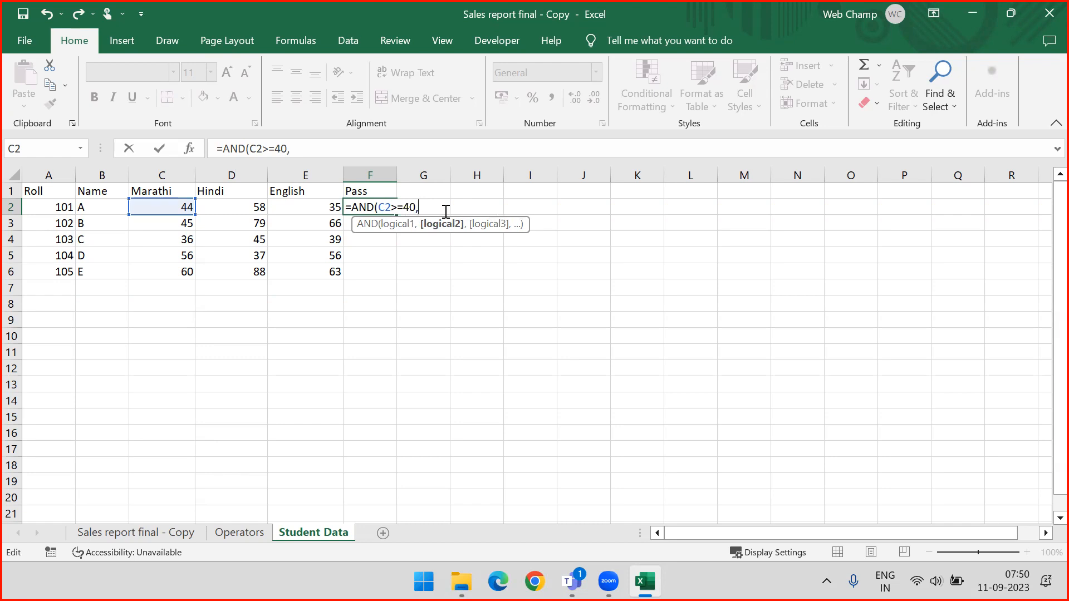
left_click(245, 208)
type(">=")
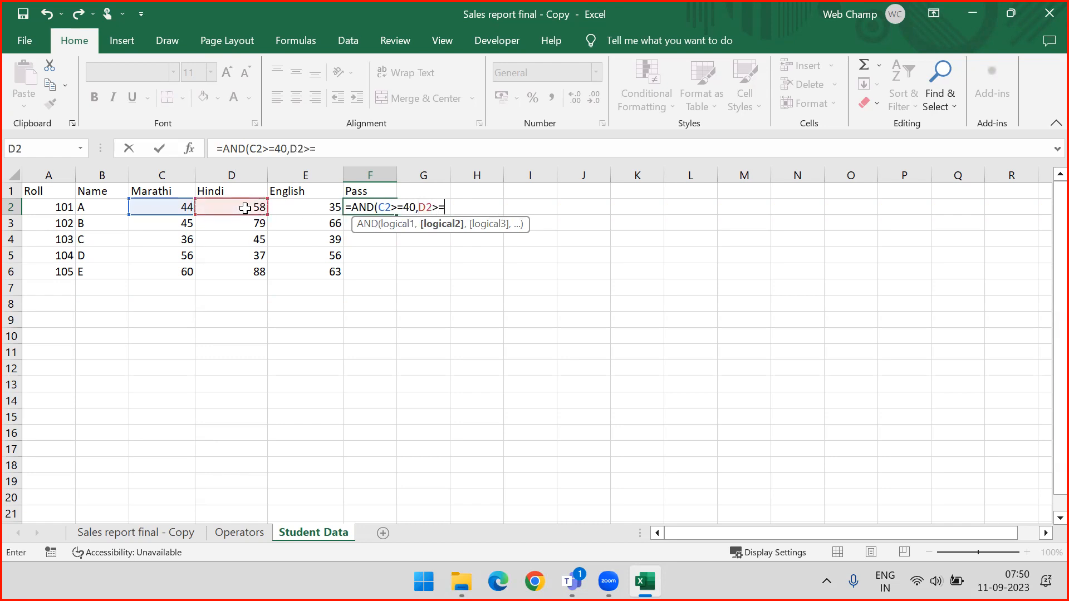
type("40,")
left_click(306, 209)
type(">=")
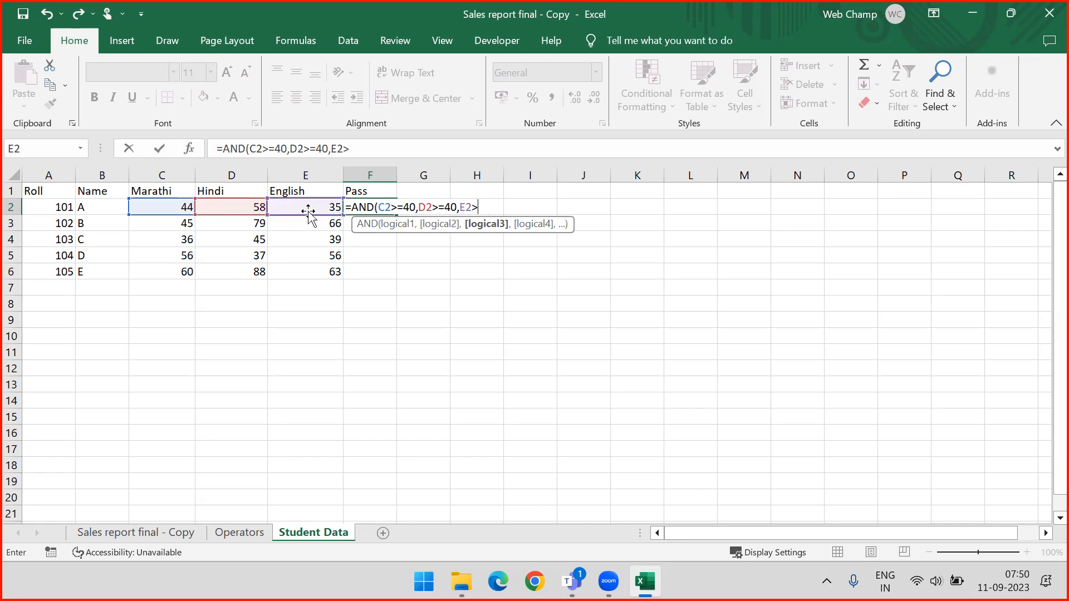
type("40)")
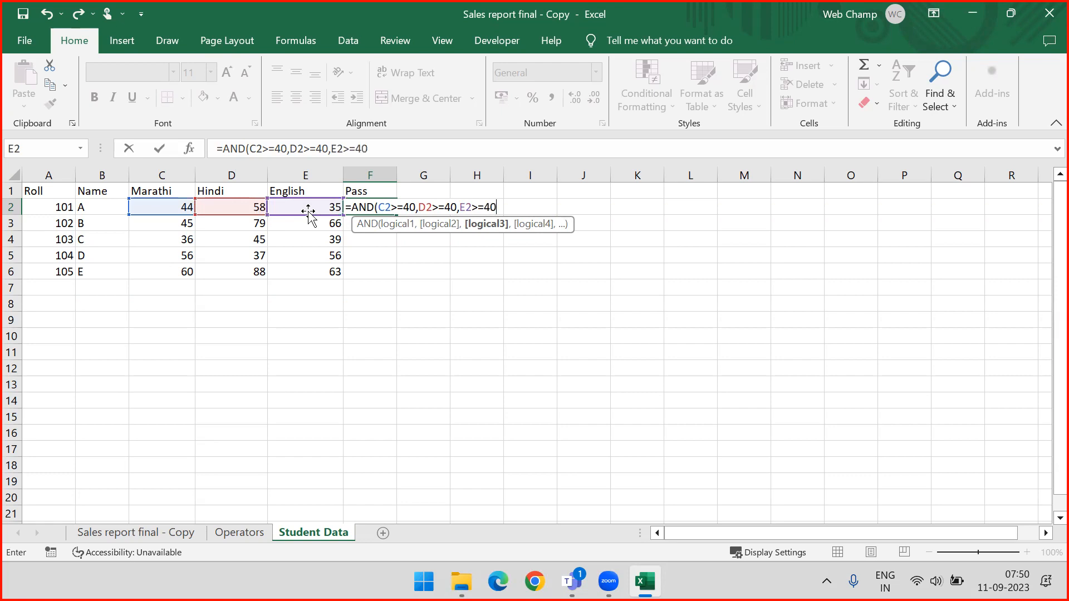
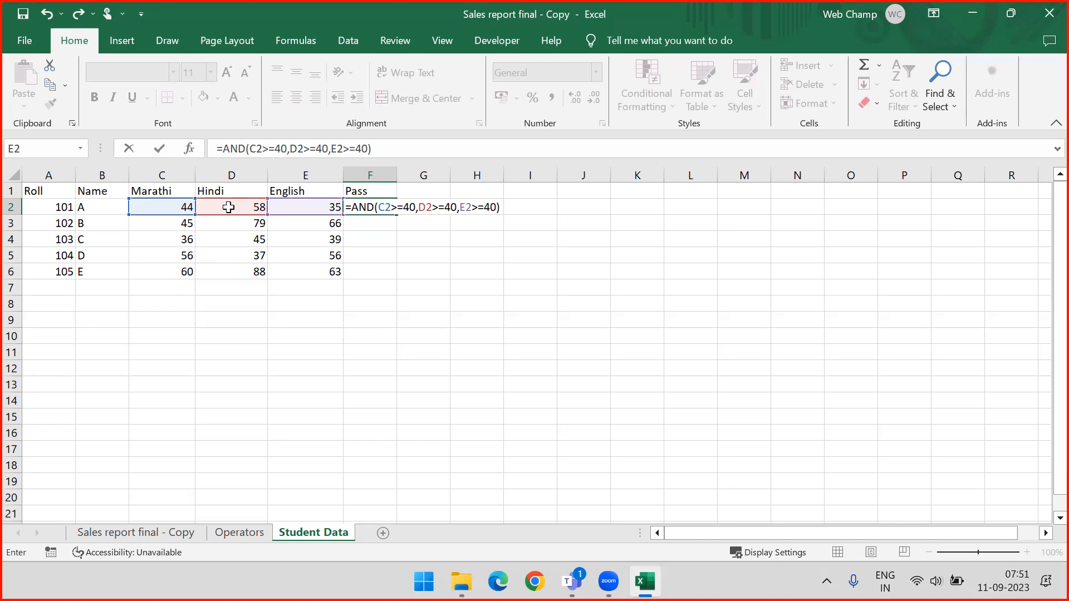
key("Return")
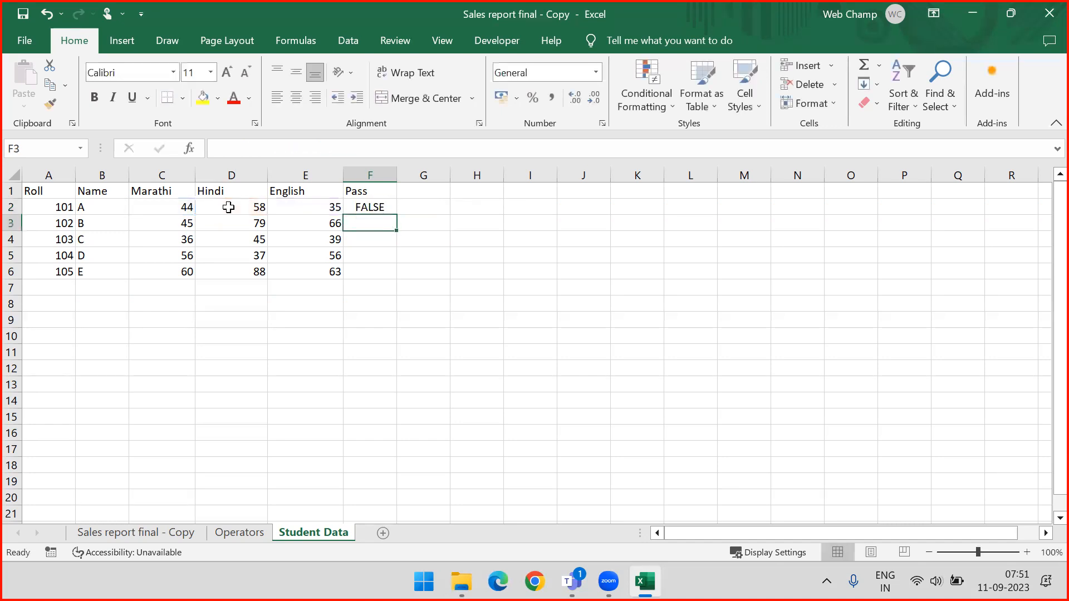
- Fill the AND formula from F2 into F3 and look over the second student's marks
key("Up")
key("shift+Down")
key("ctrl+d")
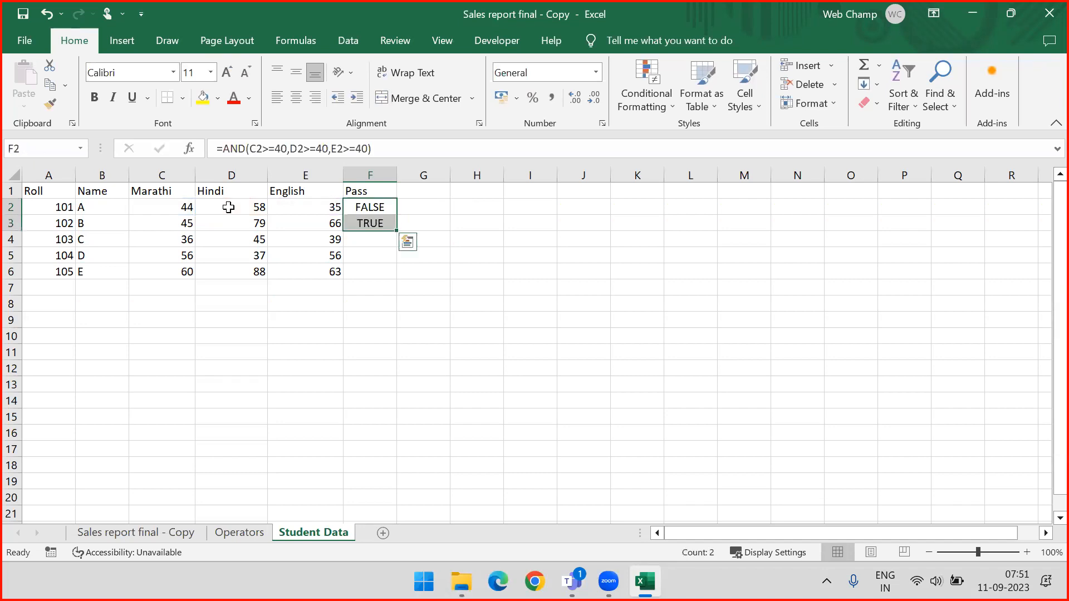
key("Down")
key("Left")
key("Left")
key("Left")
key("Right")
key("Left")
key("Right")
key("Right")
key("Right")
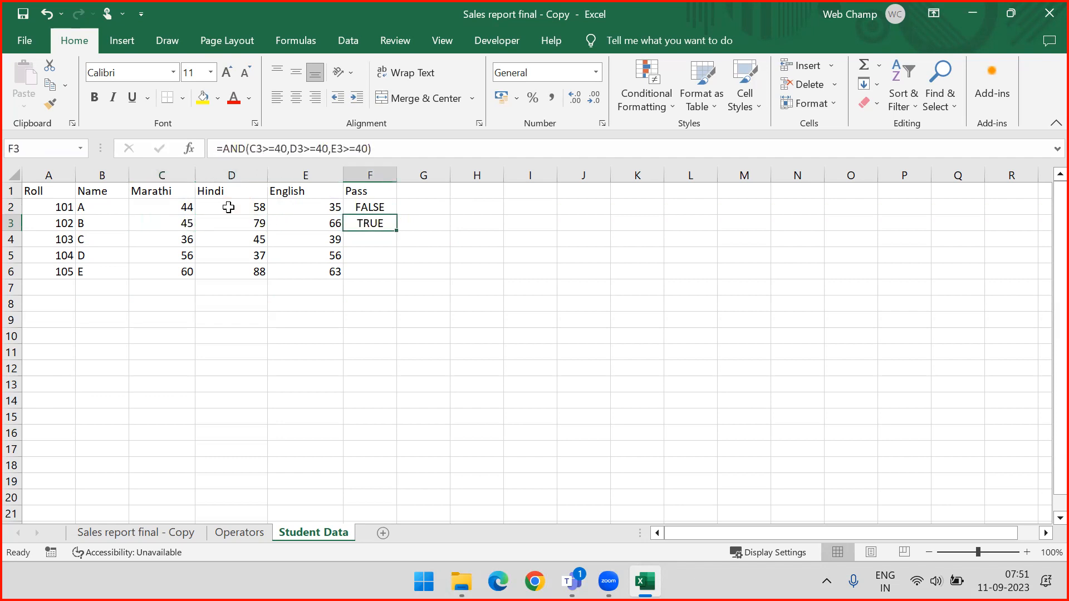
- Fill the AND formula from F3 into F4 and look over the third student's marks
key("shift+Down")
key("ctrl+d")
key("Down")
key("Left")
key("Left")
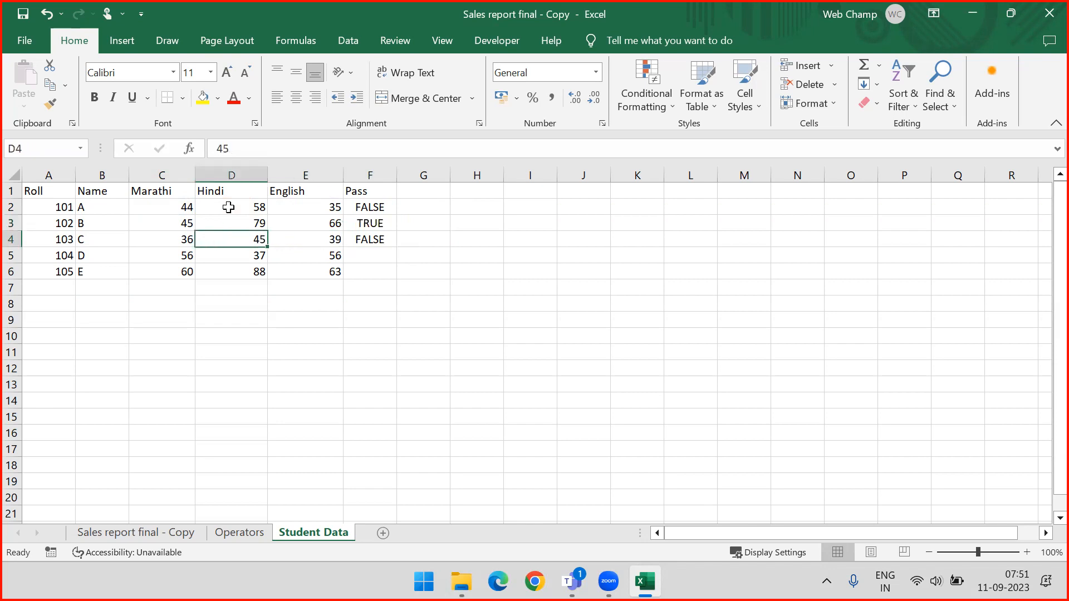
key("Left")
key("shift+Right")
key("shift+Right")
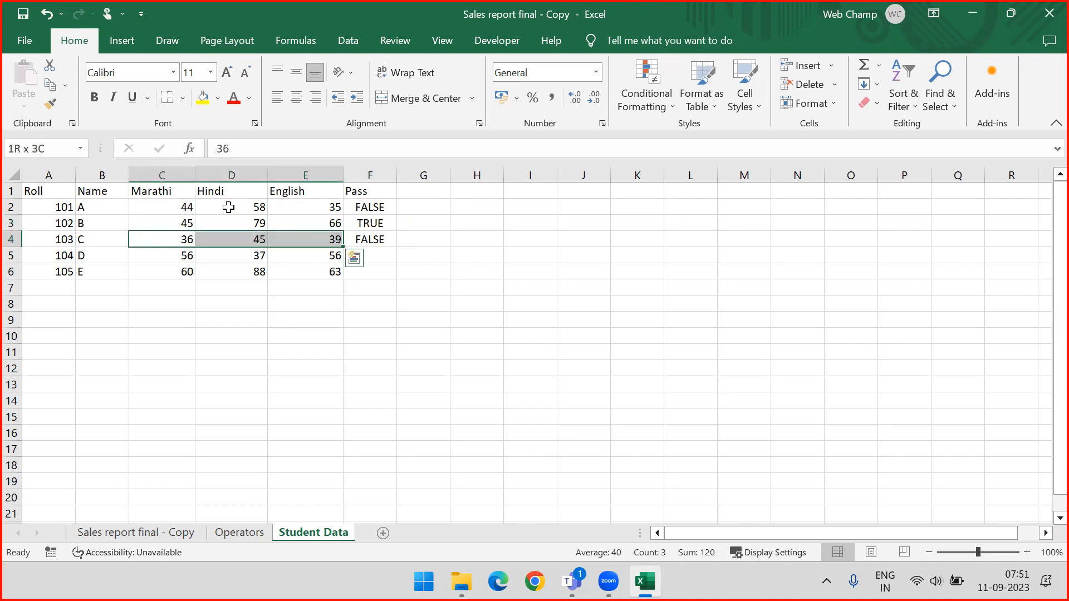
key("Right")
key("Right")
key("Right")
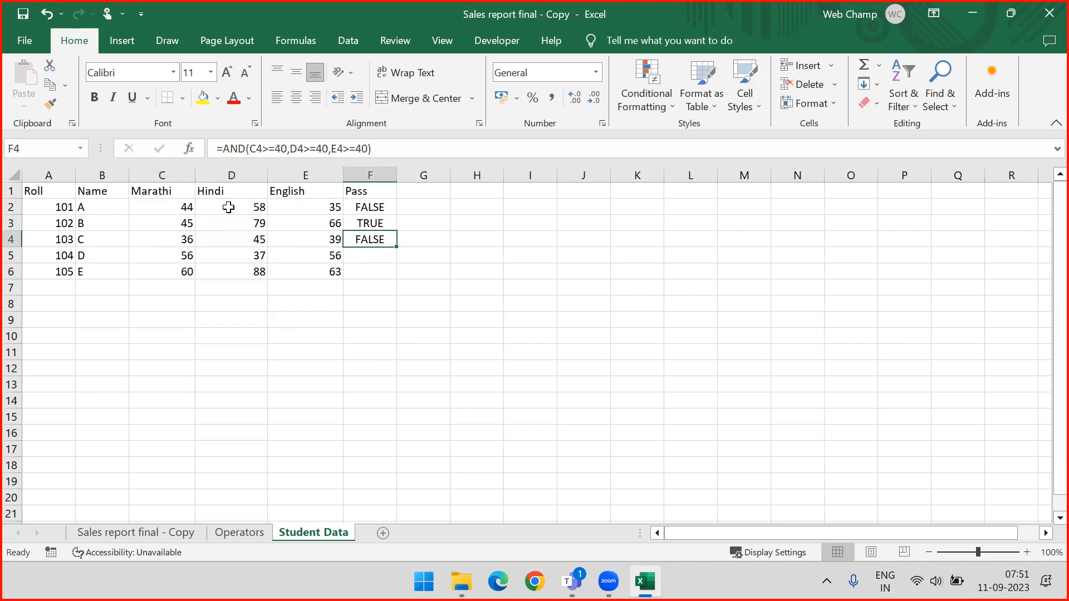
- Fill the AND formula from F4 down to the last two students in F5:F6
key("shift+Down")
key("shift+Down")
key("ctrl+d")
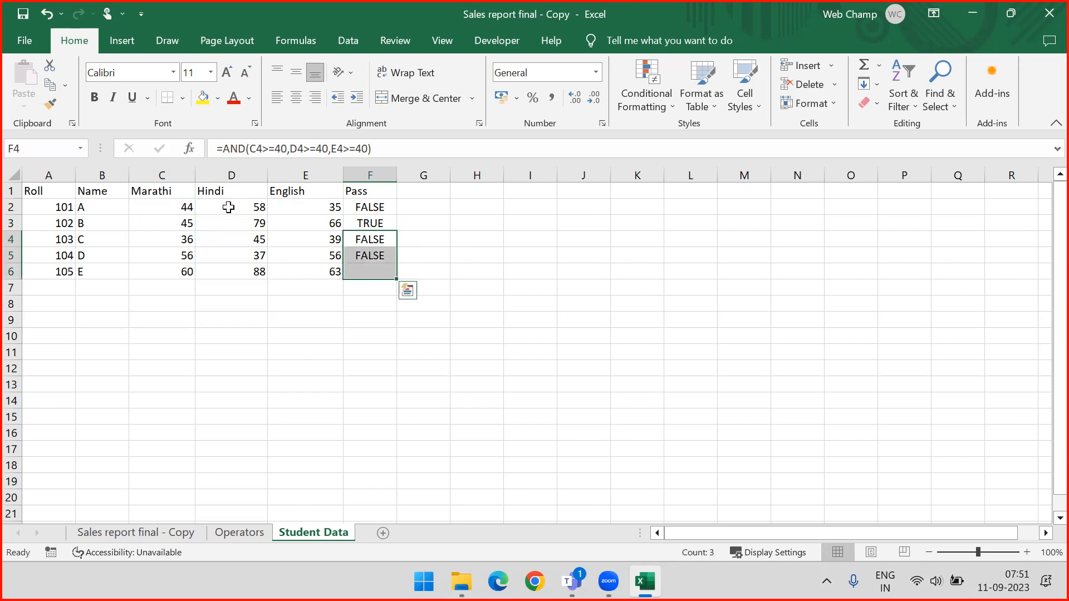
key("Up")
key("Up")
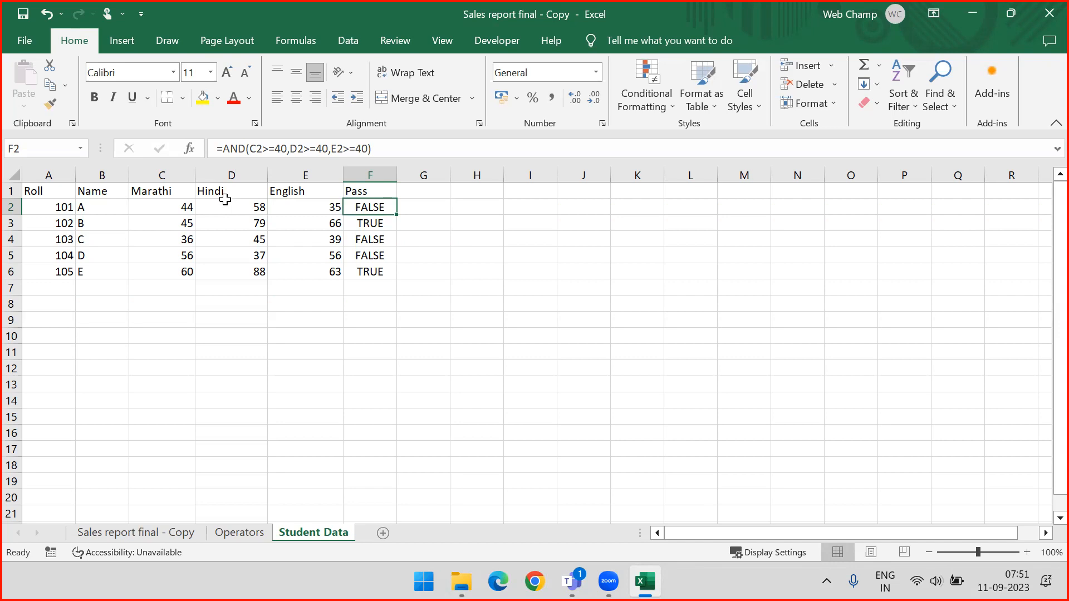
left_click(390, 320)
type("=")
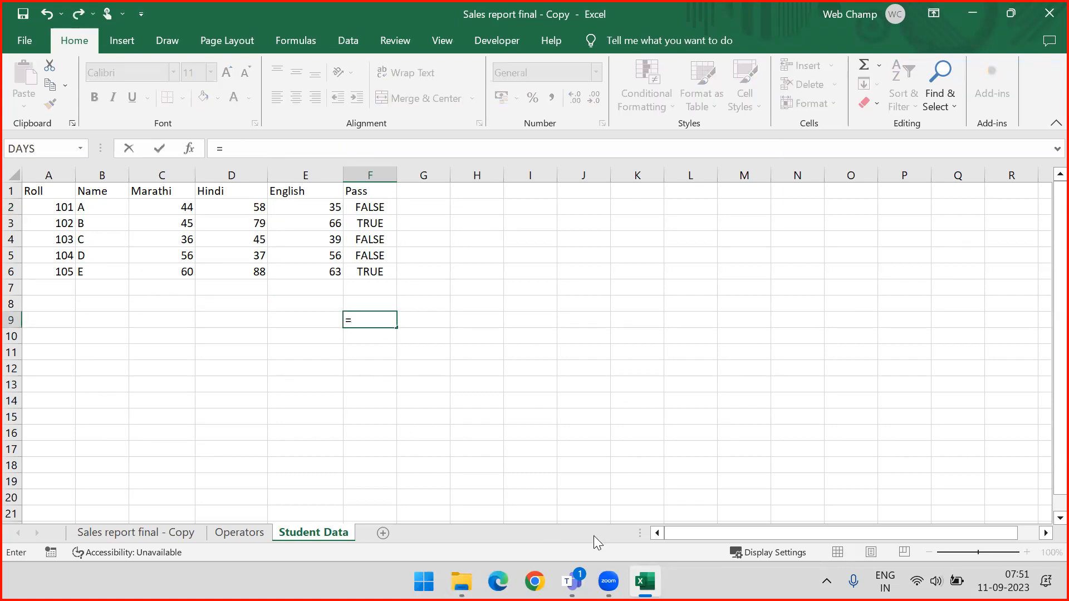
type("IF(")
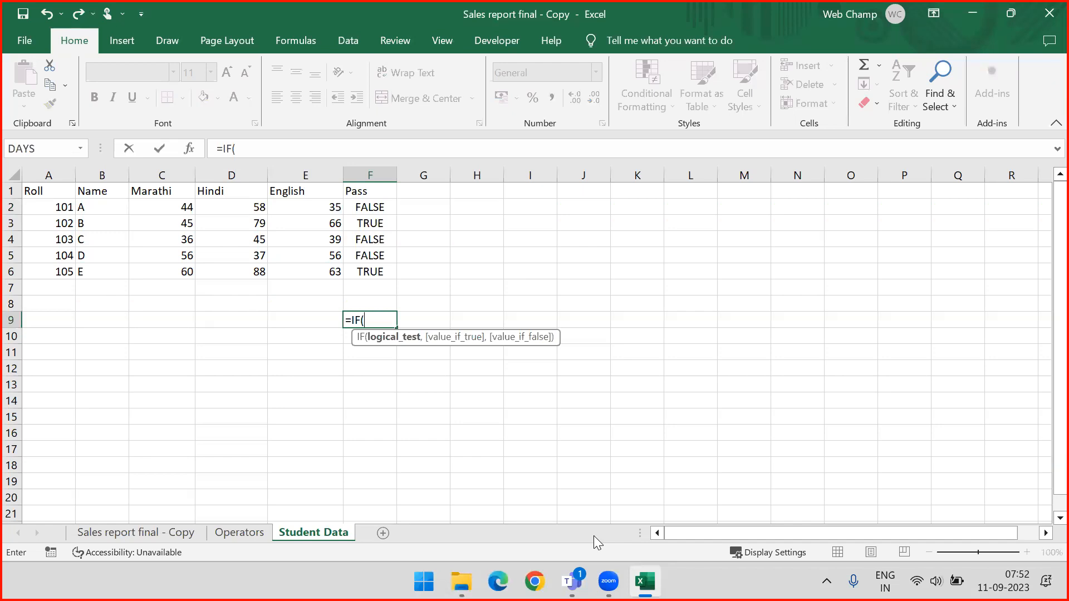
key("Escape")
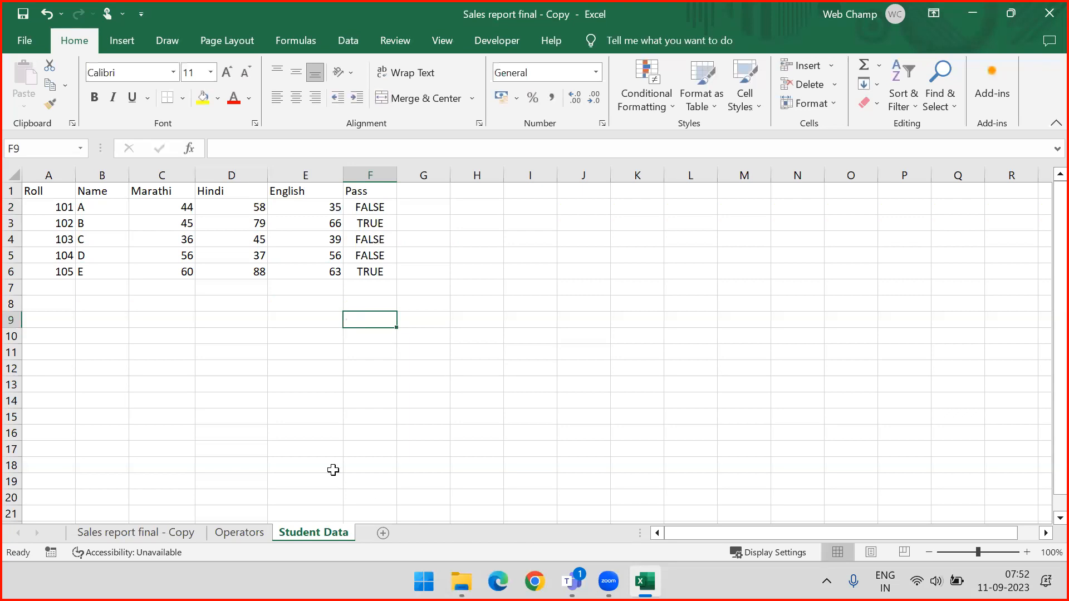
- Enter the sample value 100 in cell E9, below the student table
left_click(292, 319)
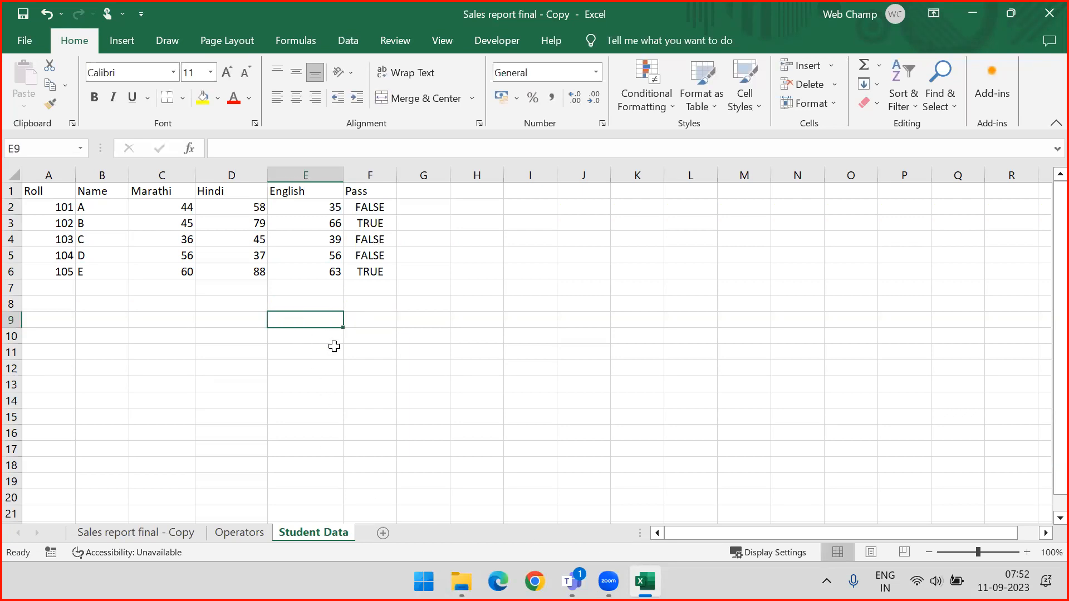
type("WEb")
key("BackSpace")
key("BackSpace")
key("BackSpace")
type("100")
key("Tab")
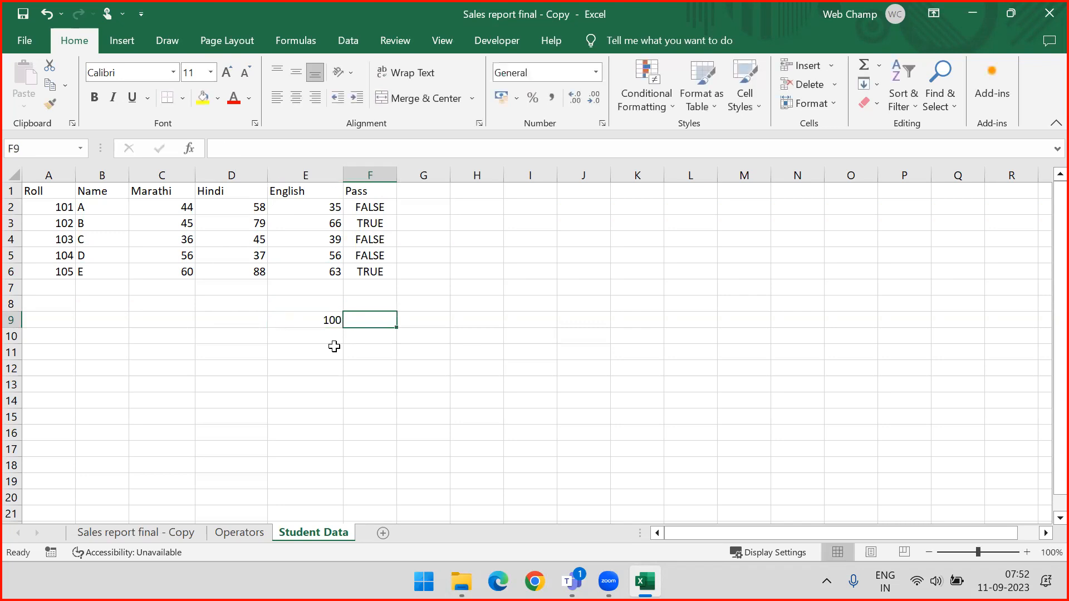
- Begin an IF formula in F9 with the logical test E9>100
type("=IF(")
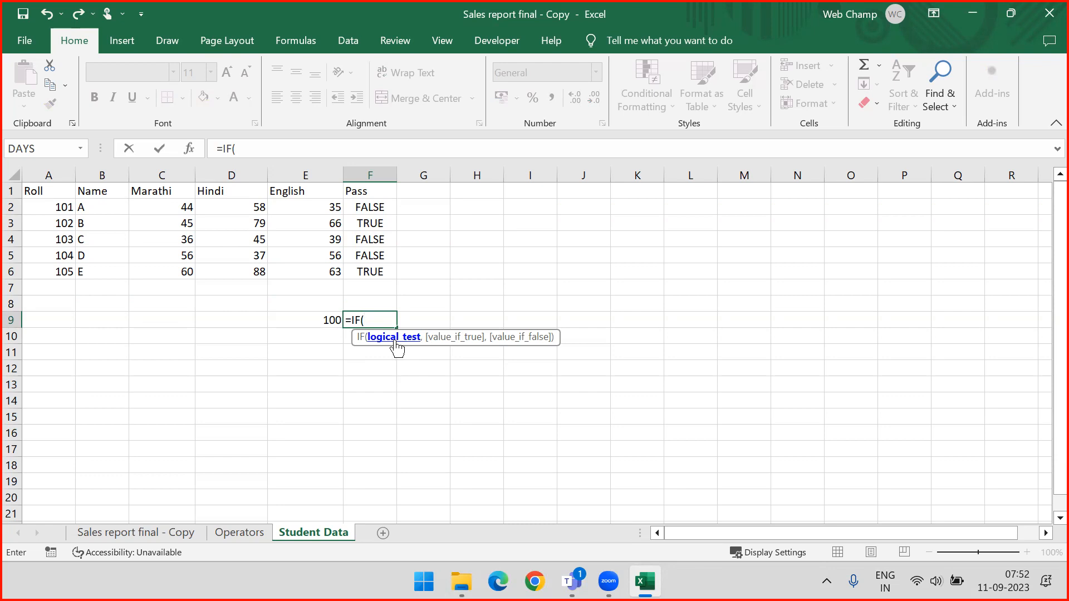
key("Left")
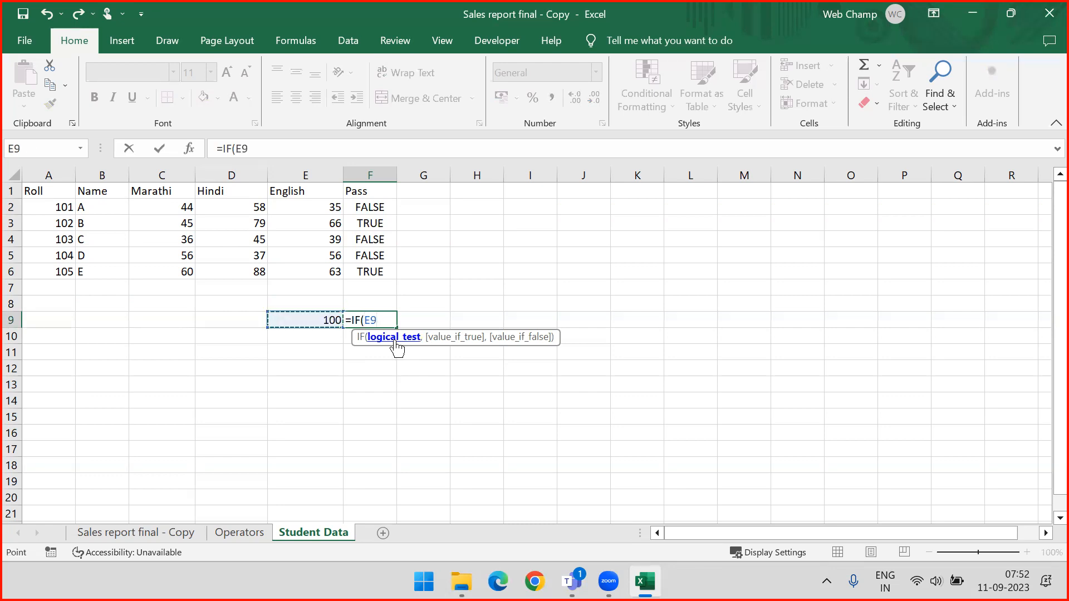
type(">")
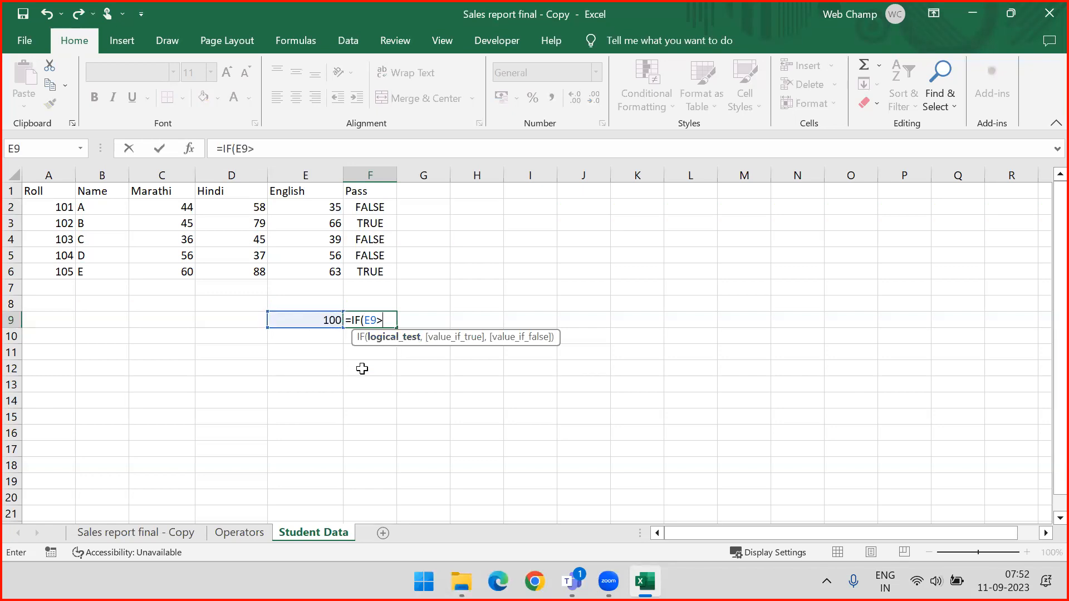
type("100,")
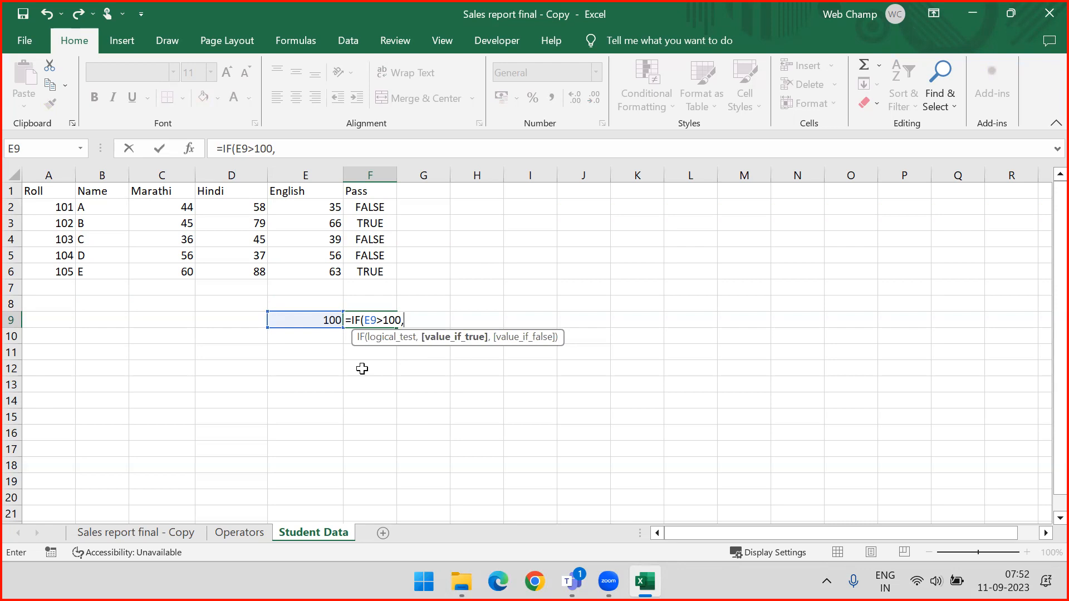
- Add "Greater Than 100" as the value if true in the F9 IF formula and review that argument
type("\"")
type("Gr")
type("e")
key("BackSpace")
type("reater Than 100")
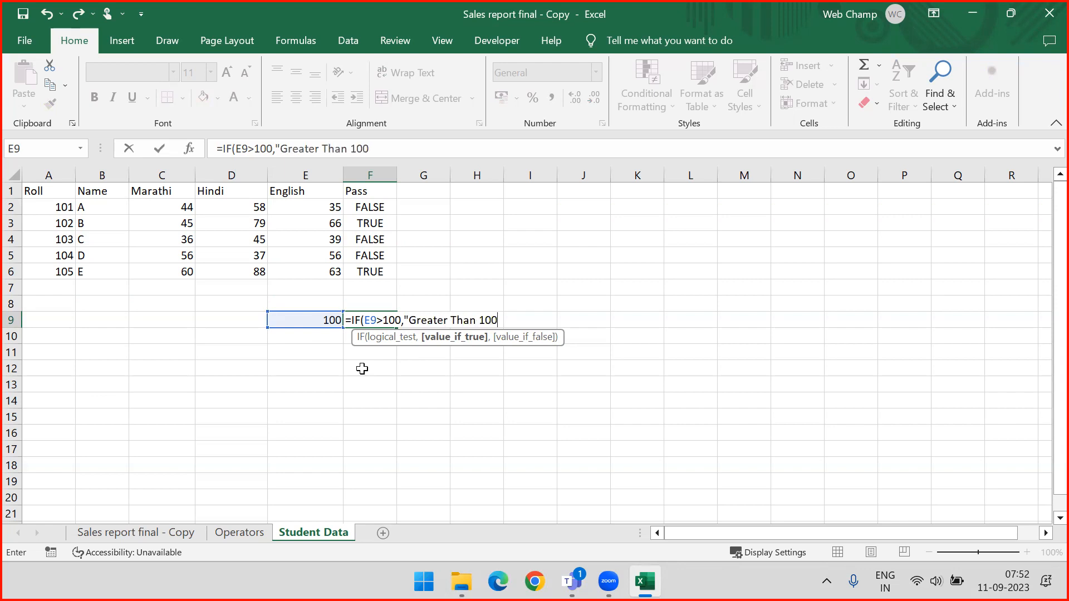
type("\",")
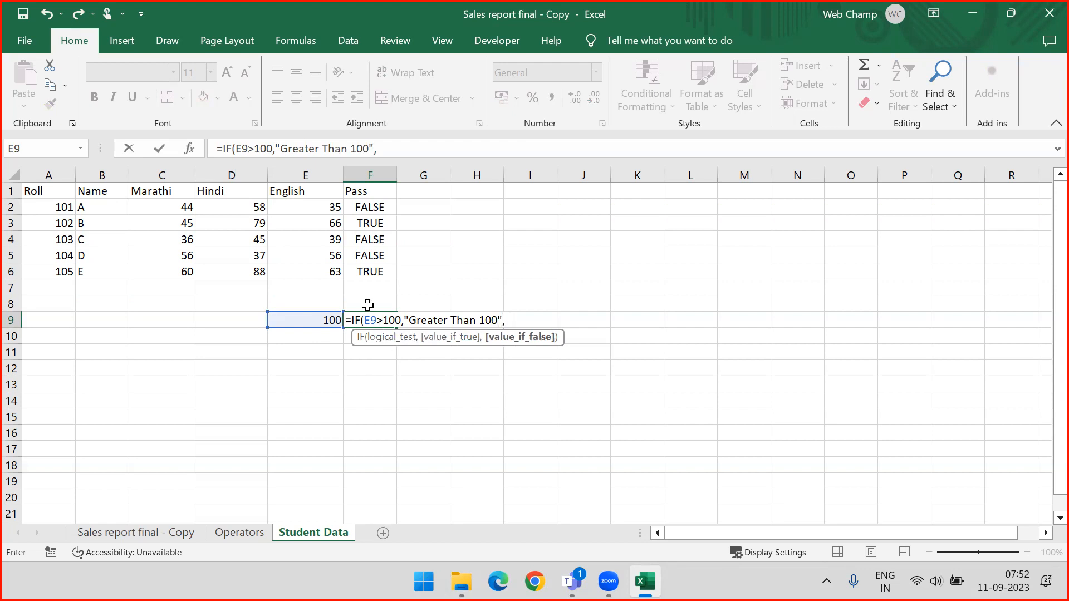
left_click_drag(365, 320, 506, 318)
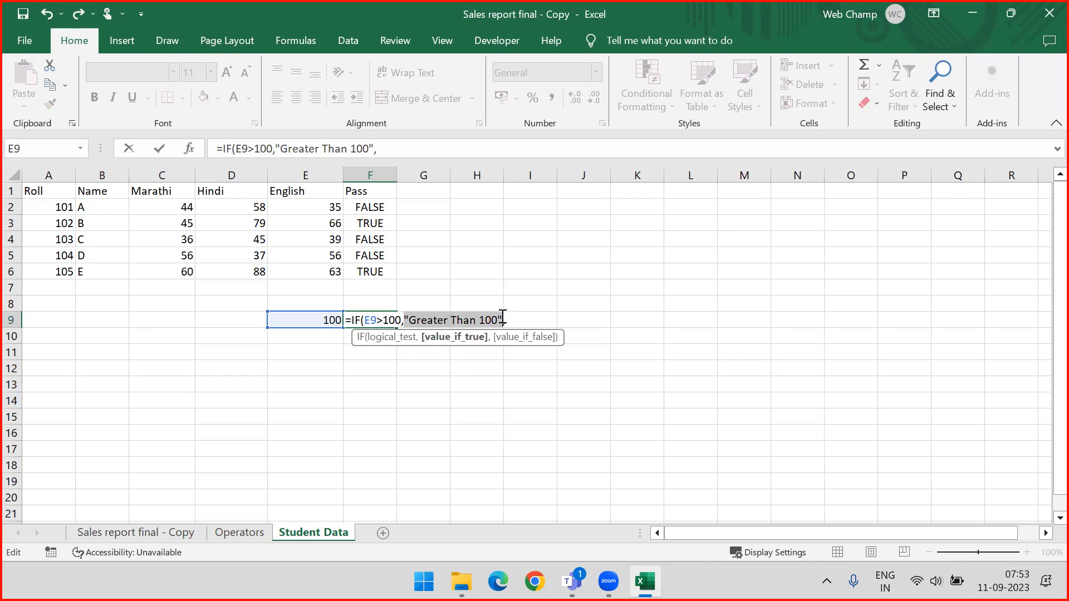
left_click(511, 320)
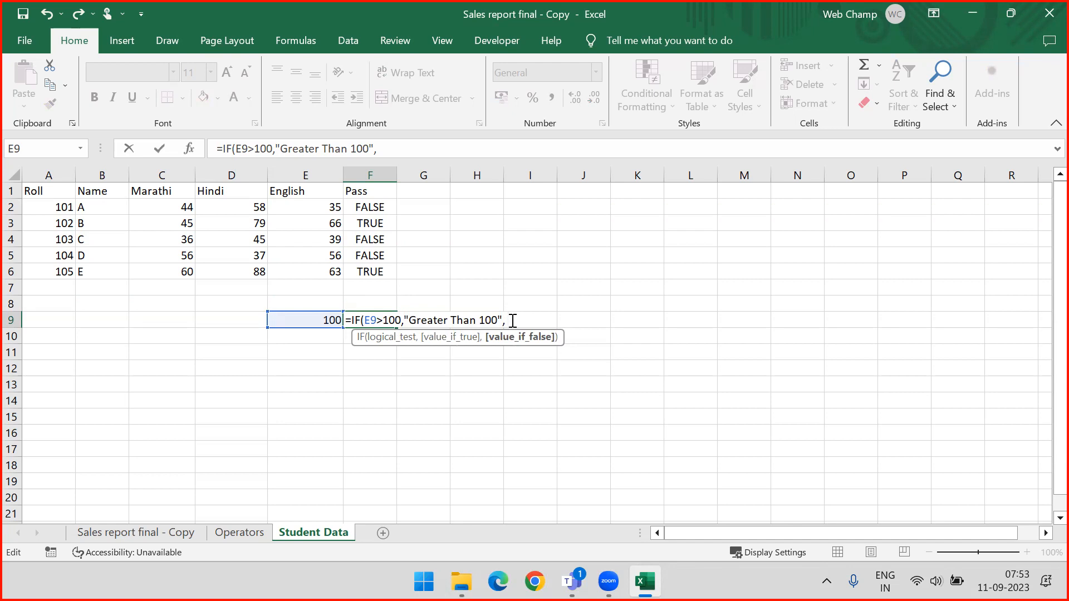
- Complete the IF formula in F9 with "Less Than 100" as the value if false
type("\"\")")
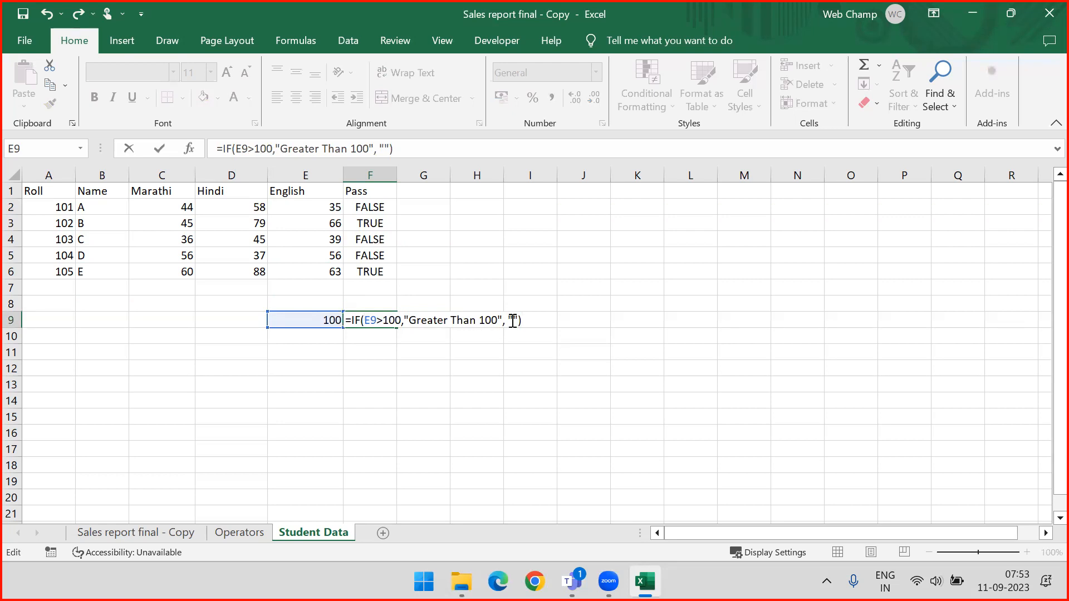
left_click(513, 321)
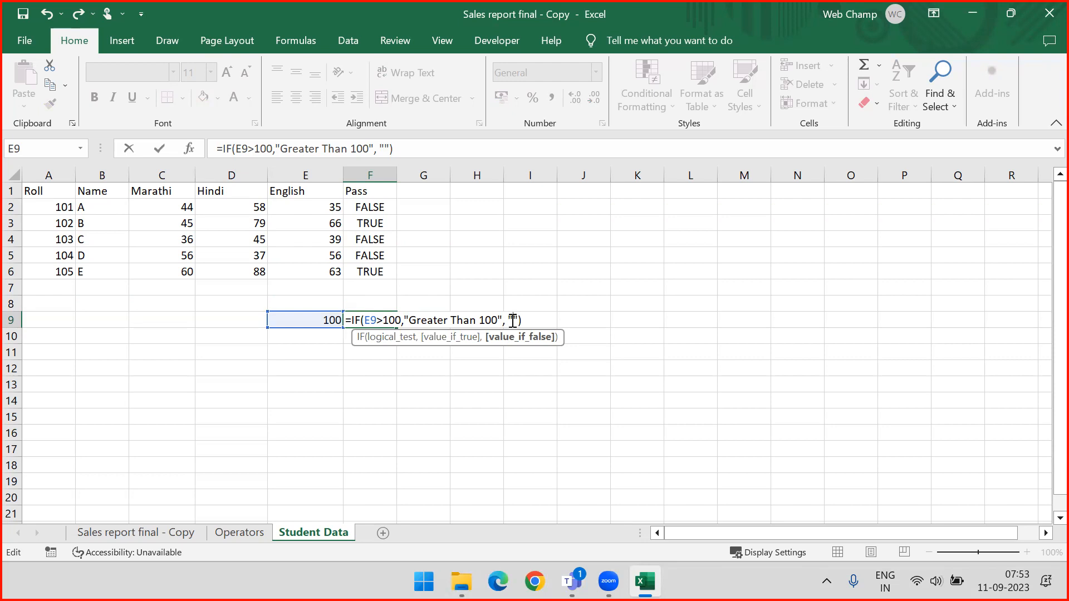
type("G")
key("BackSpace")
type("Less Than 100")
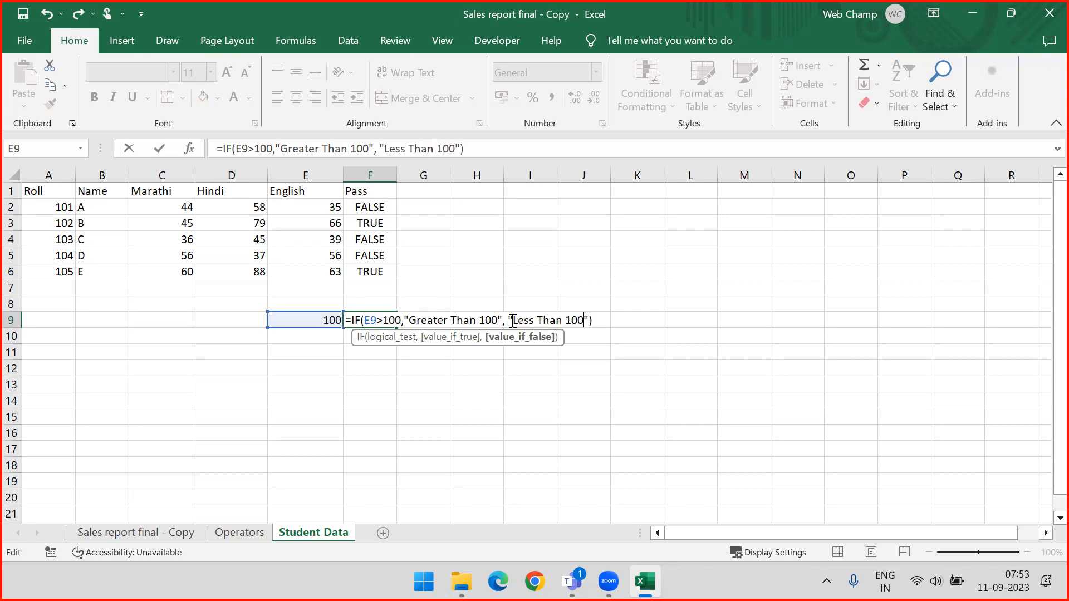
key("Return")
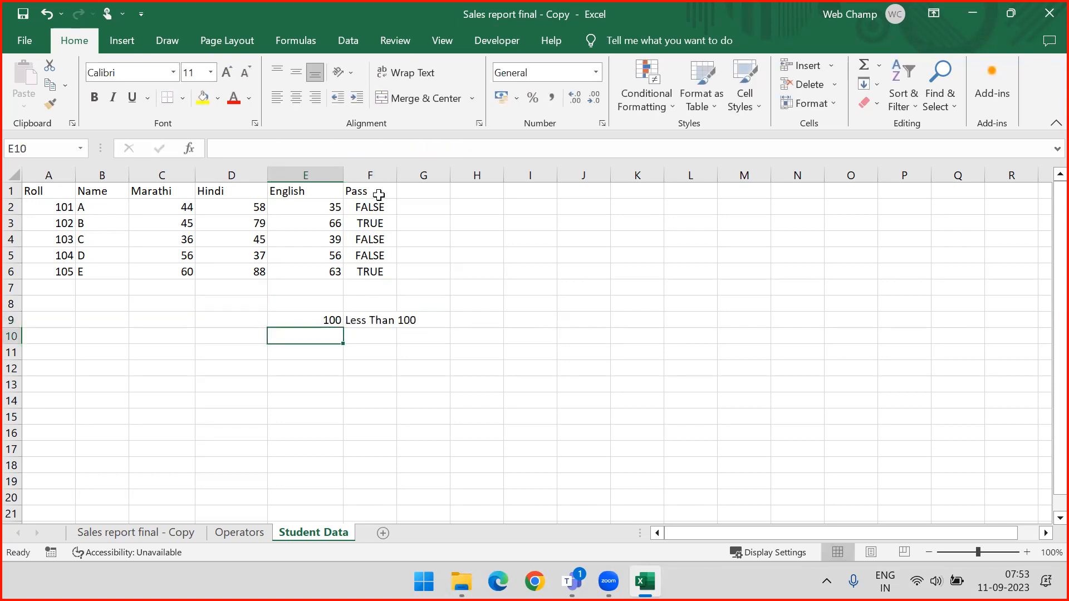
- Widen column F to fit its text and change the logical test in F9 to E9>=100
left_click_drag(395, 178, 470, 179)
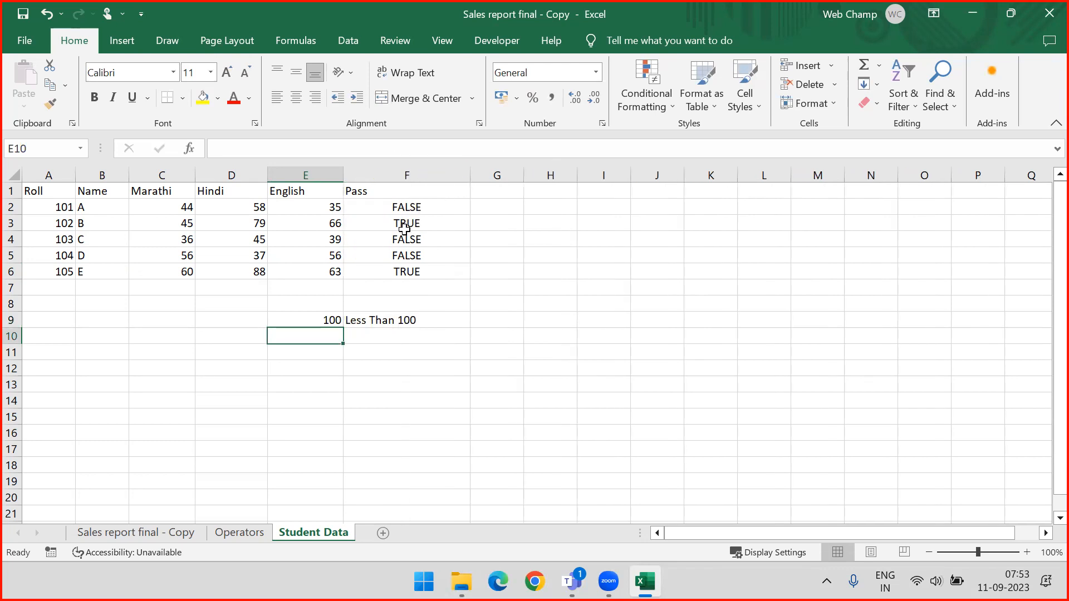
left_click(372, 322)
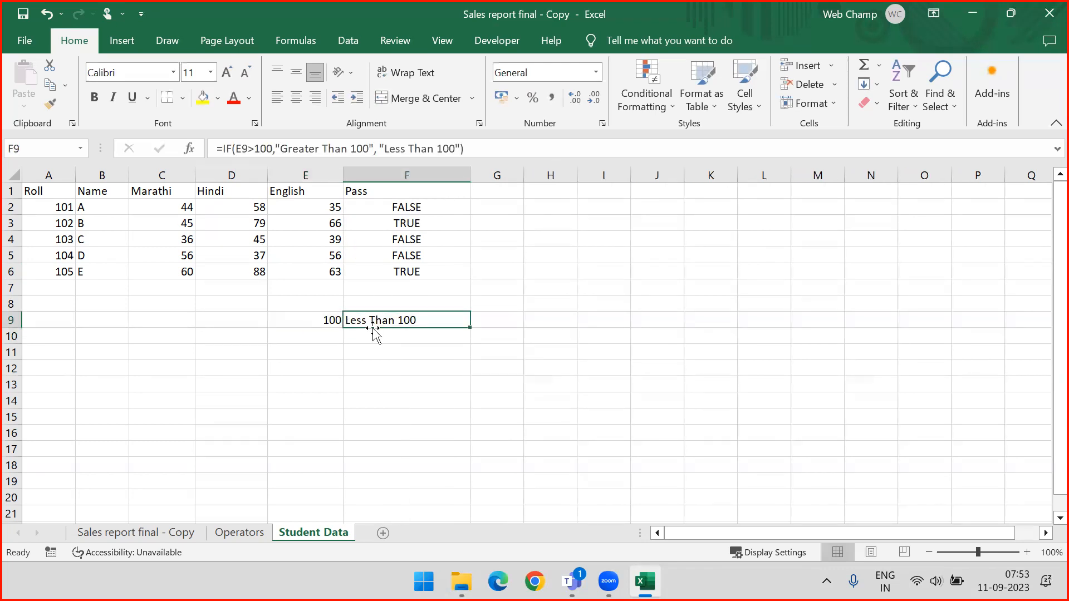
left_click(254, 149)
type("=")
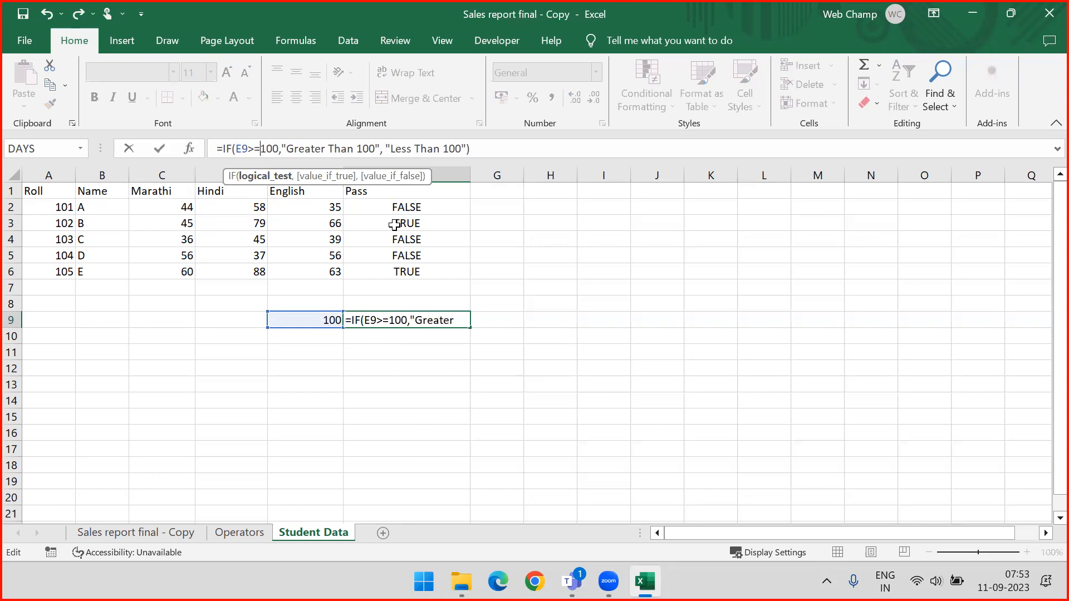
key("Return")
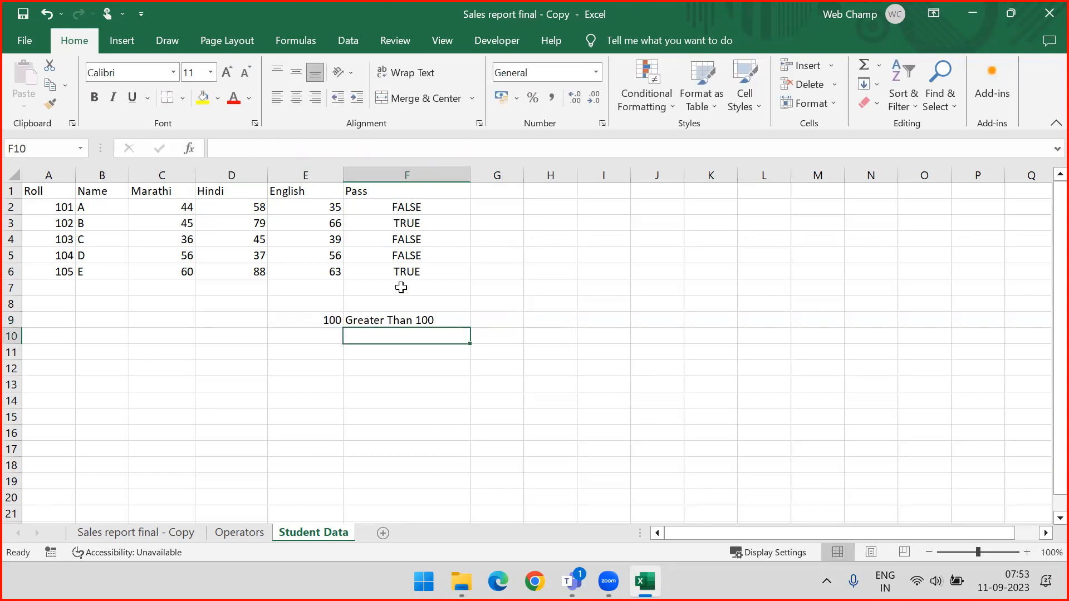
left_click(373, 316)
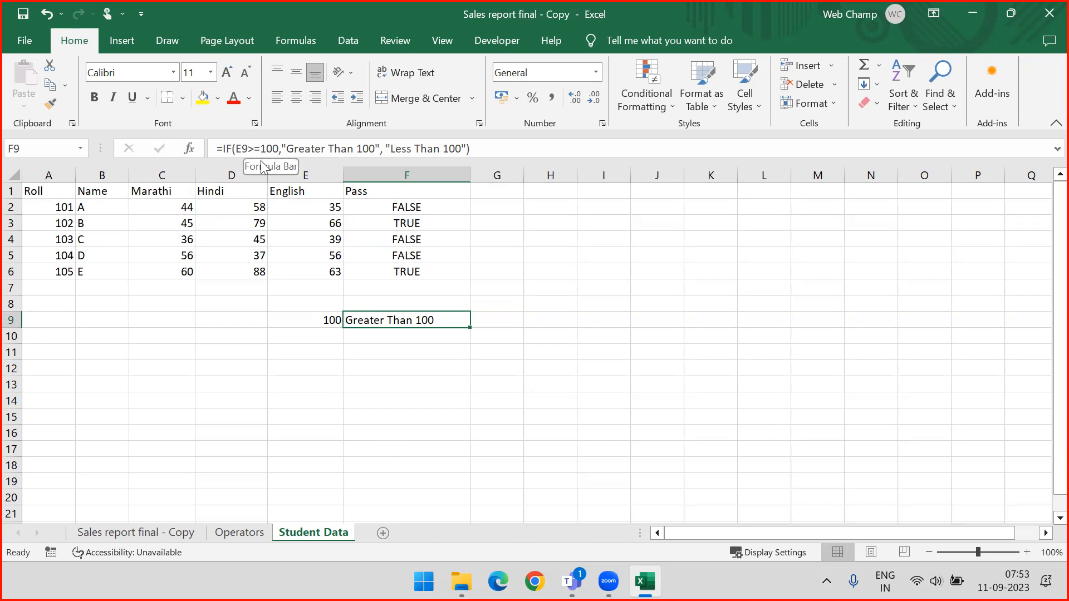
- Review the value-if-true and value-if-false arguments of the IF formula in F9 against the number in E9
left_click(281, 148)
left_click_drag(281, 148, 362, 144)
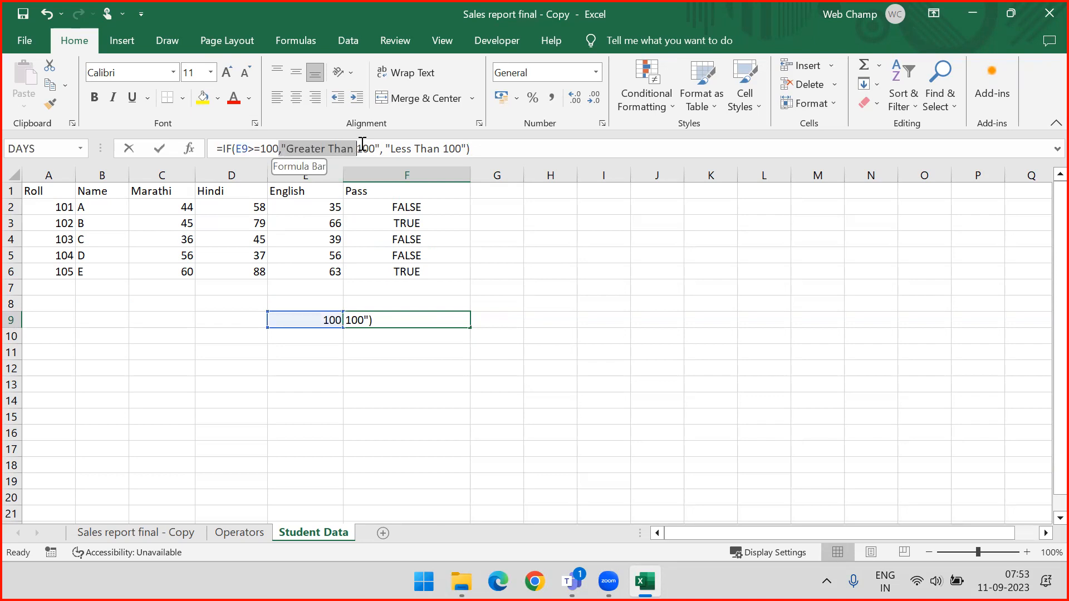
left_click(286, 147)
left_click_drag(304, 146, 465, 148)
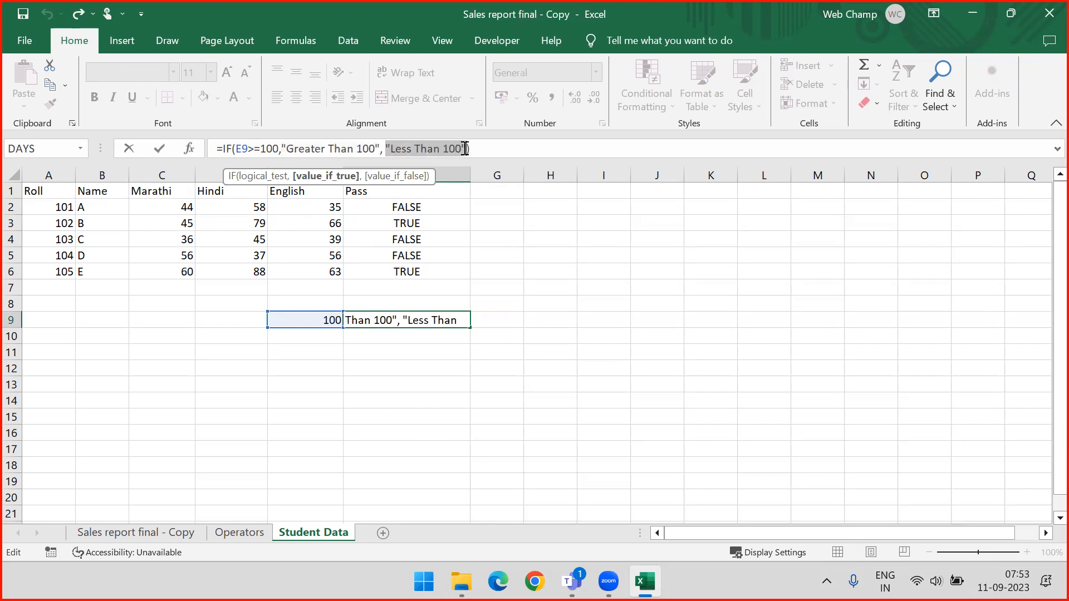
left_click(382, 318)
left_click(329, 320)
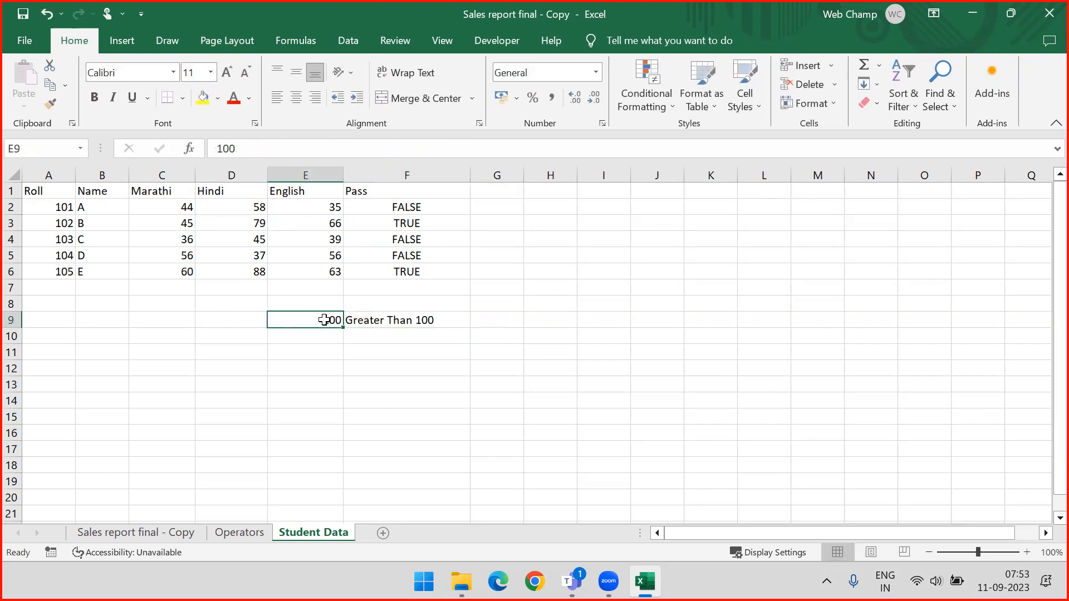
left_click(383, 318)
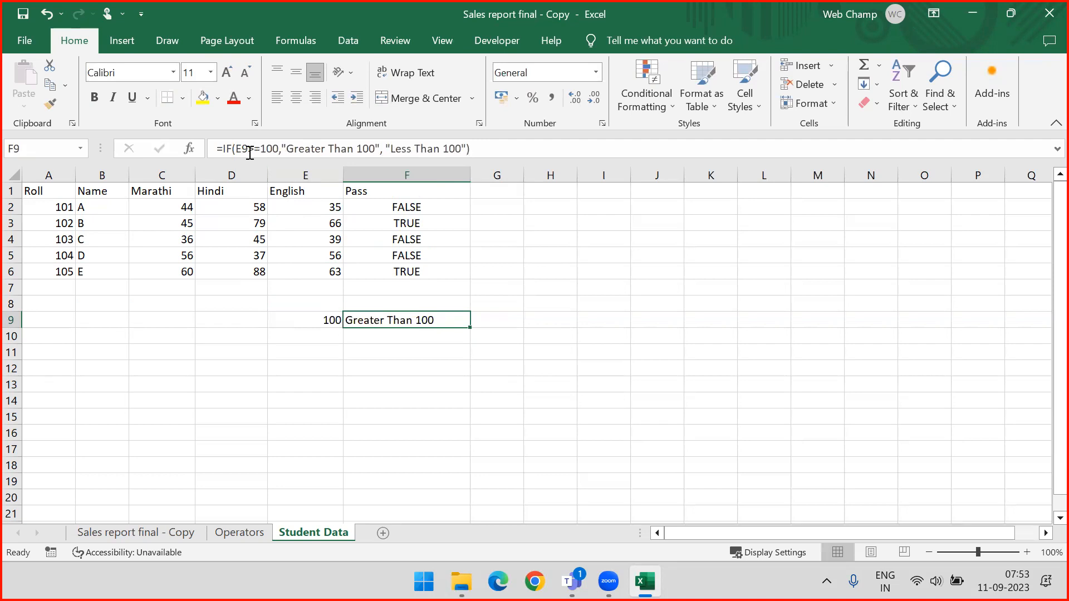
- Set E9 to 101 and check the IF result in F9
left_click(310, 322)
type("100")
key("BackSpace")
type("1")
key("Return")
key("Up")
key("Right")
left_click_drag(305, 320, 364, 312)
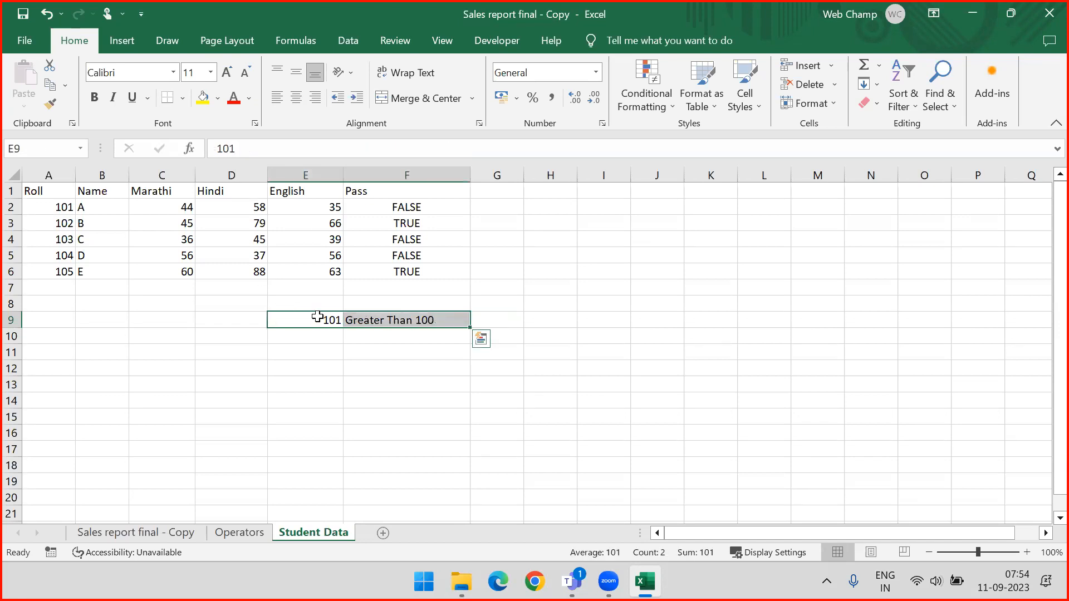
- Set E9 to 99 and check the IF result in F9
left_click(334, 320)
type("99")
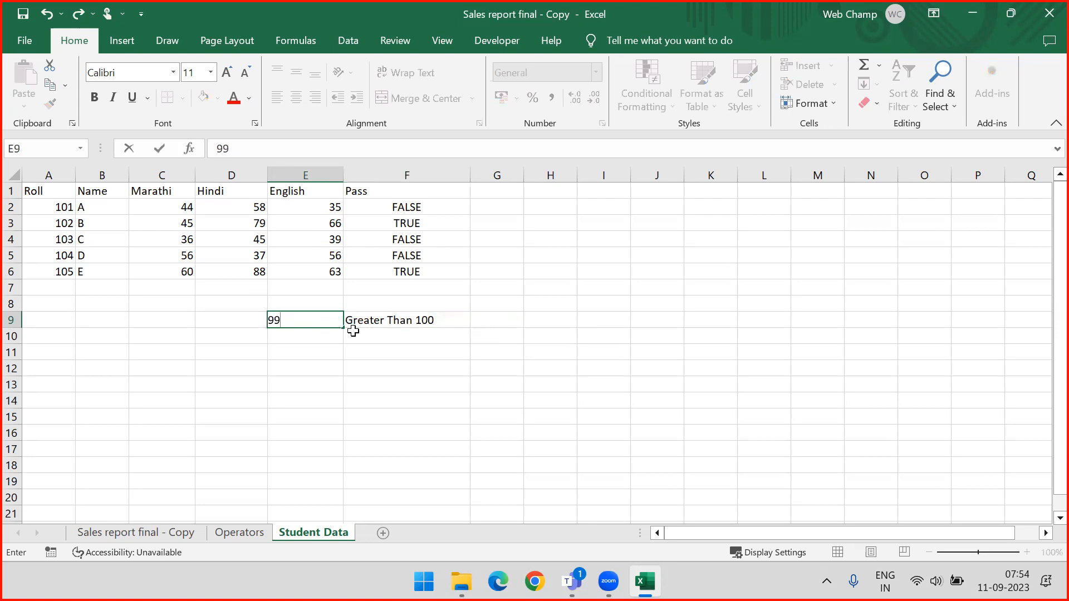
key("Return")
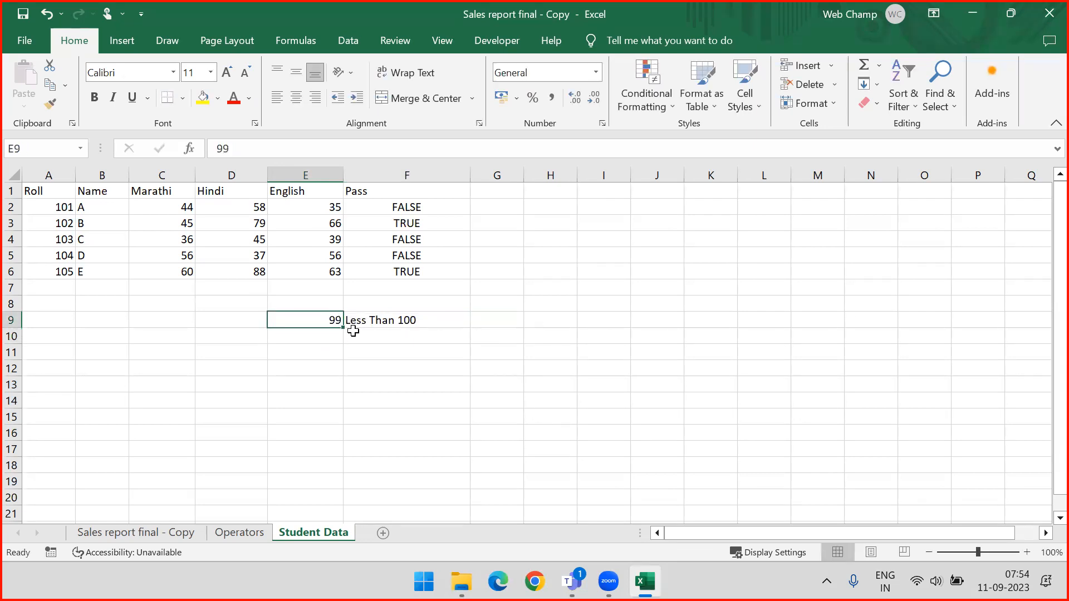
left_click(358, 323)
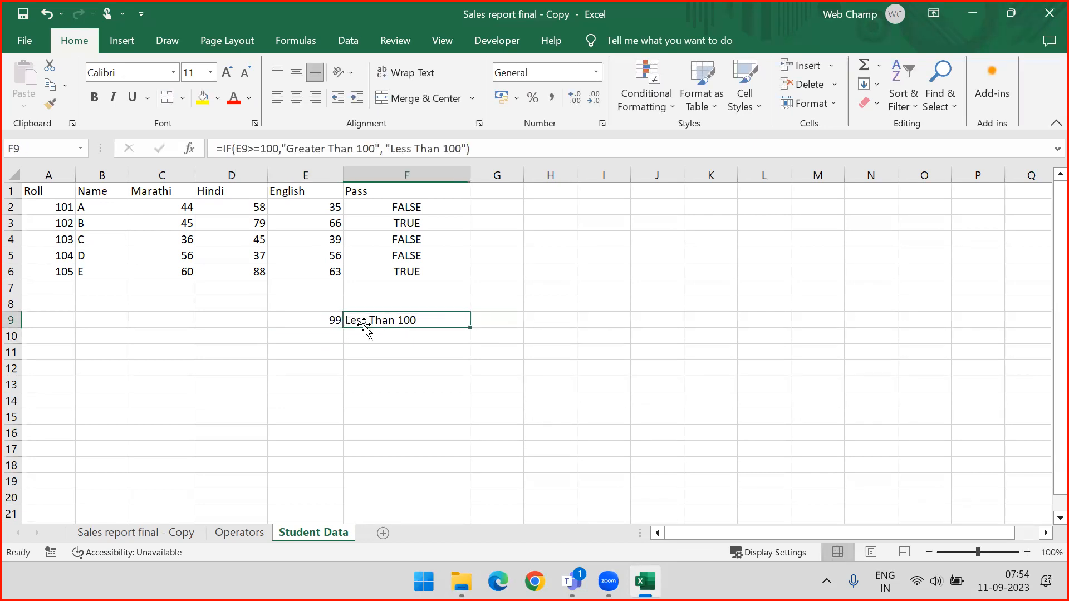
- Examine the logical test, value if true and value if false in the F9 IF formula without changing it
left_click_drag(239, 149, 278, 149)
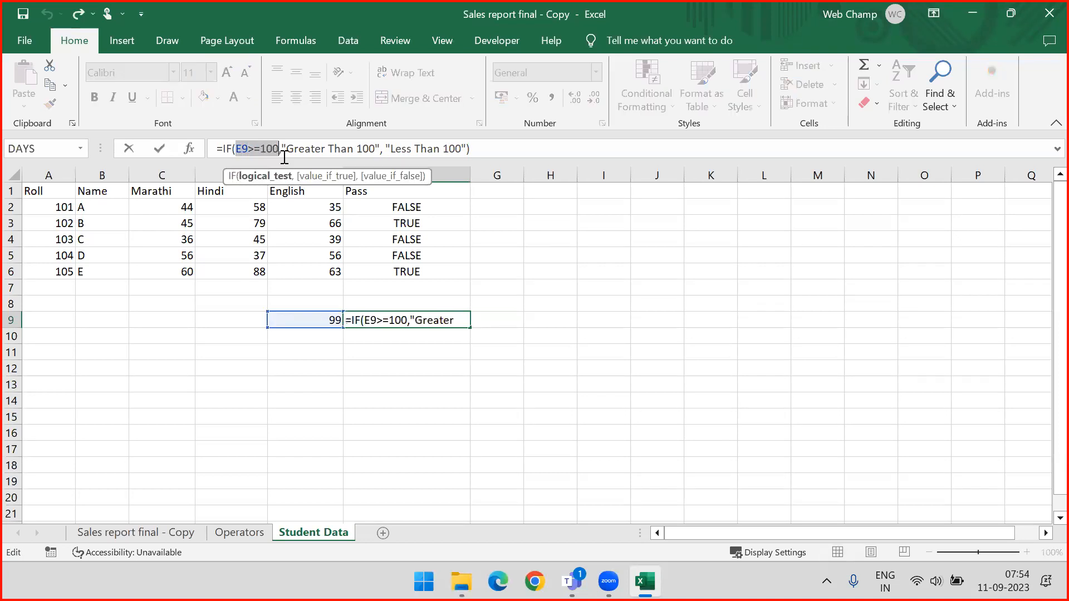
left_click_drag(282, 148, 380, 147)
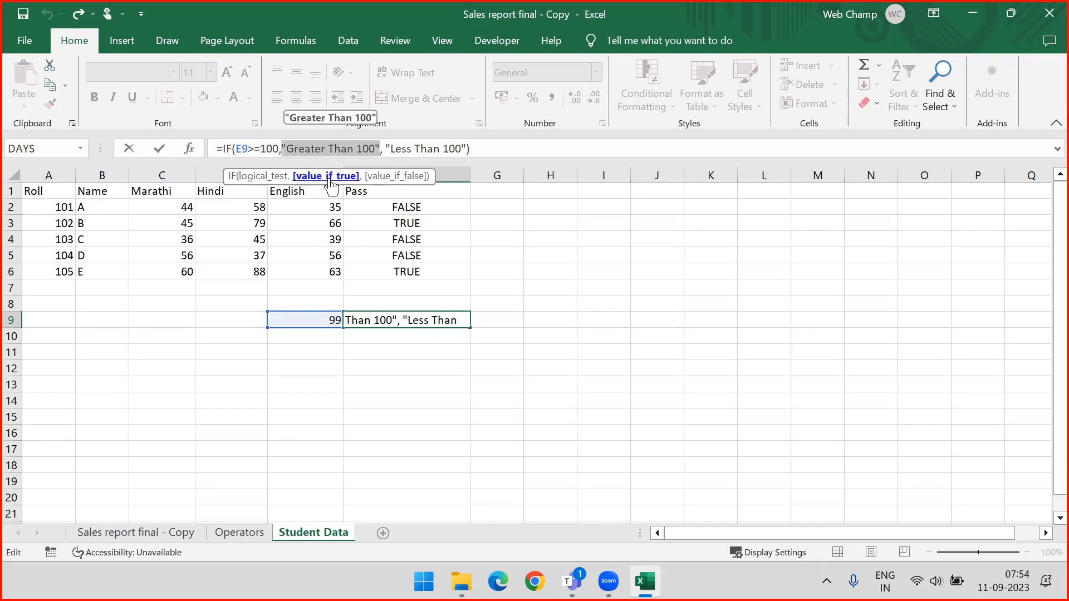
left_click(388, 149)
left_click_drag(388, 149, 465, 146)
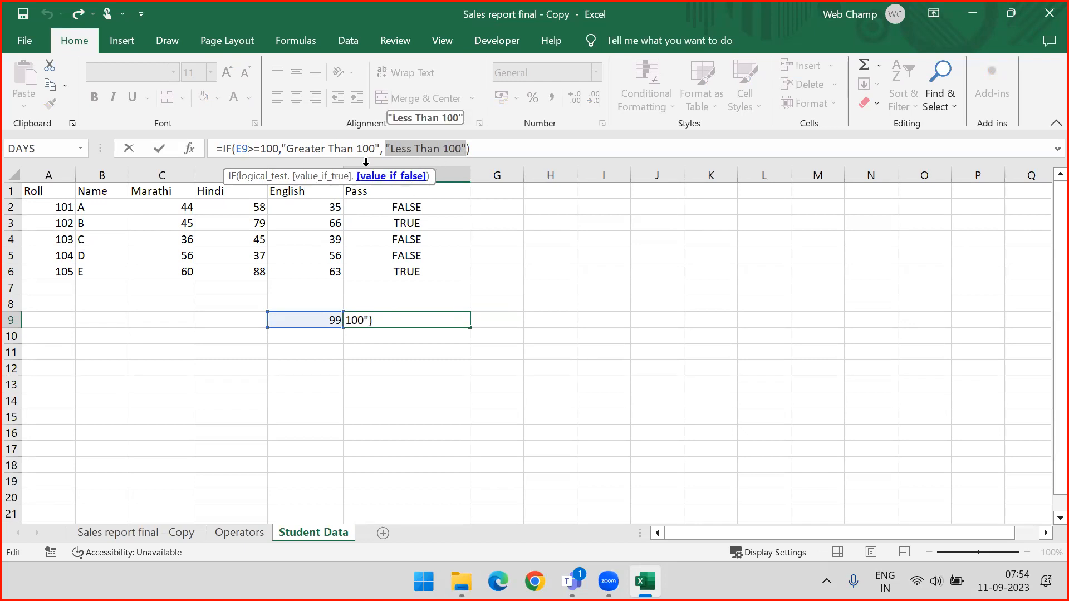
key("ctrl+Return")
left_click_drag(278, 149, 235, 149)
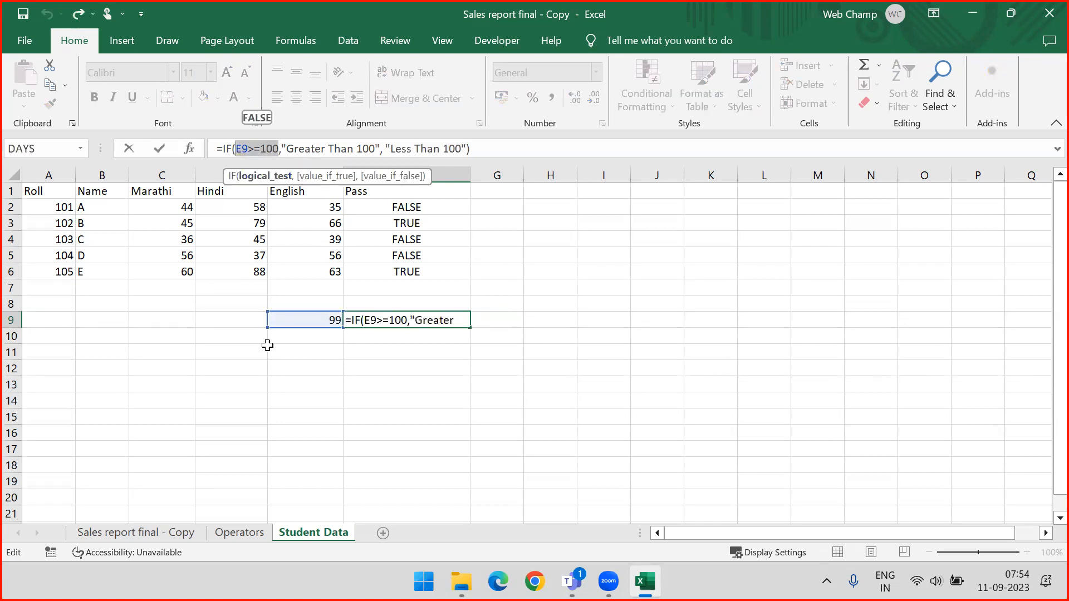
key("Escape")
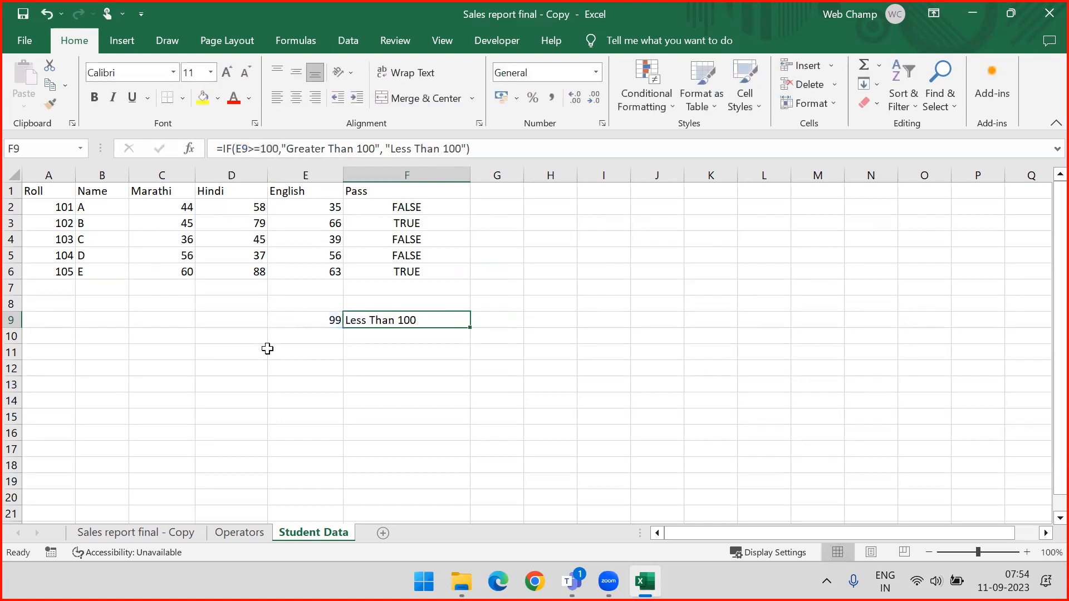
- Clear the test number and the IF formula from cells E9:F9
left_click(396, 208)
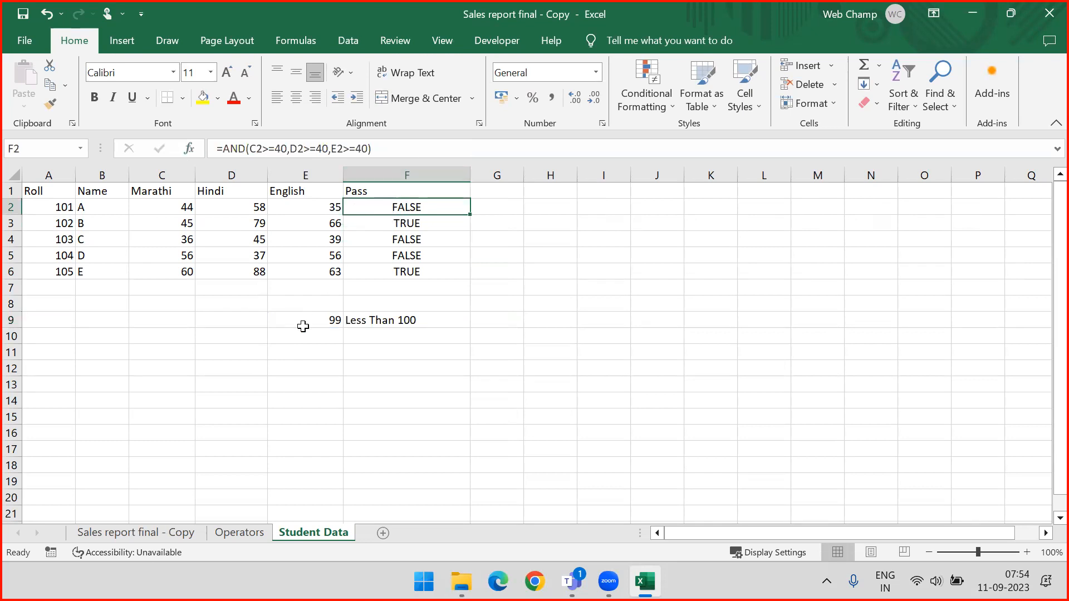
left_click(363, 318)
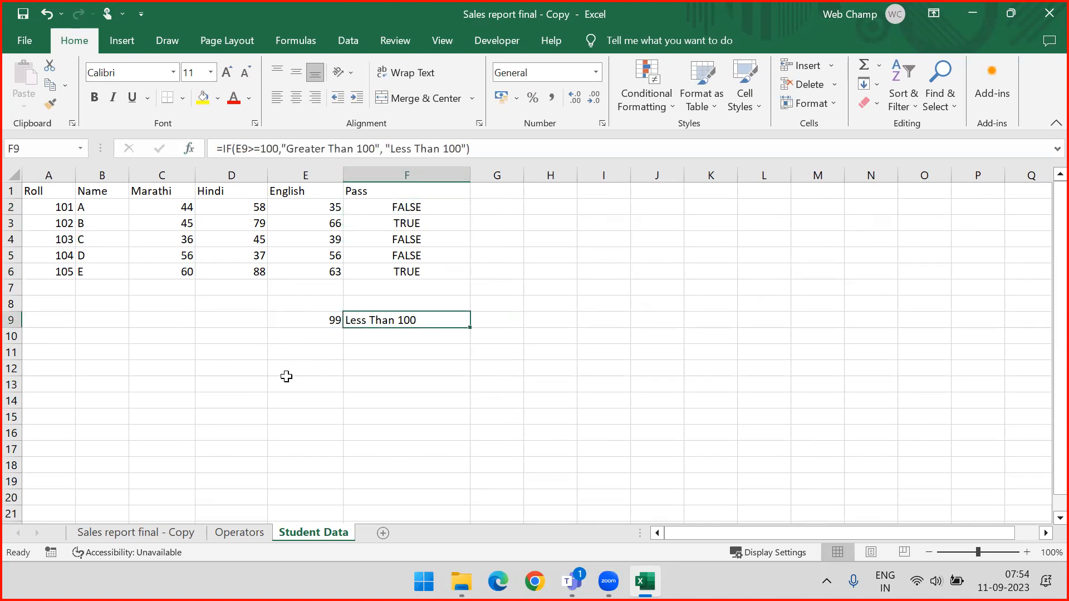
left_click_drag(321, 320, 440, 317)
key("Delete")
- Rewrite the F2 formula as an IF with AND(C2>=40,D2>=40,E2>=40) as its logical test, and review that test
left_click(383, 207)
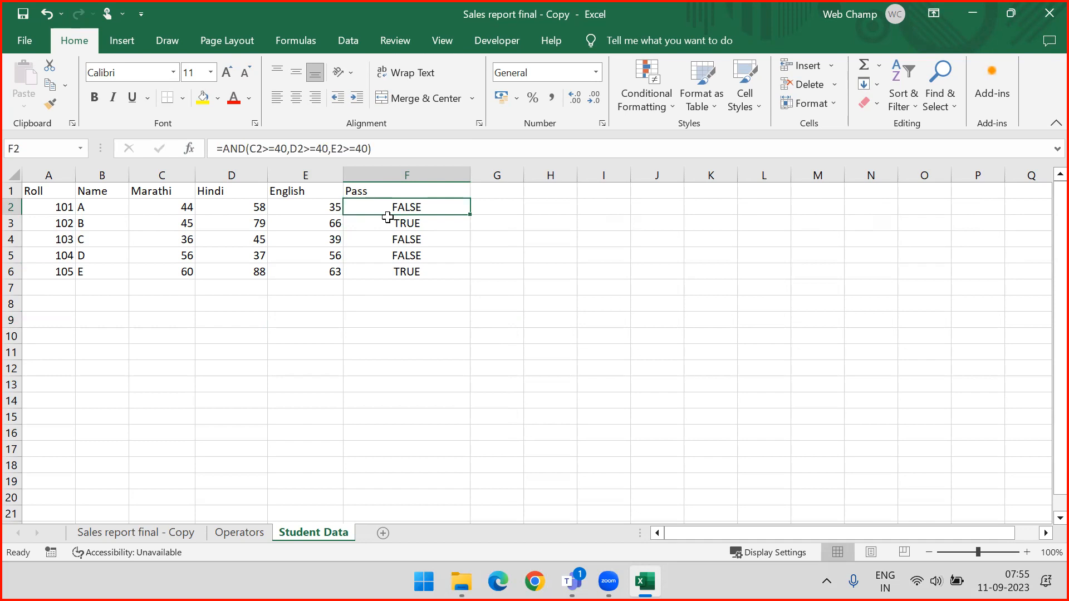
left_click_drag(223, 150, 421, 150)
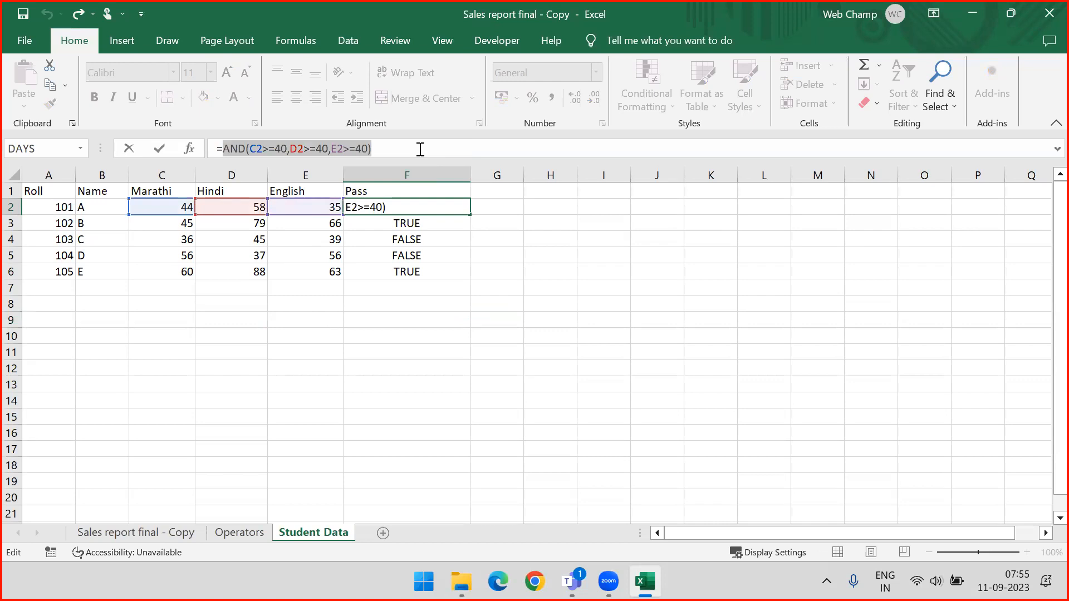
key("ctrl+c")
key("BackSpace")
type("IF(")
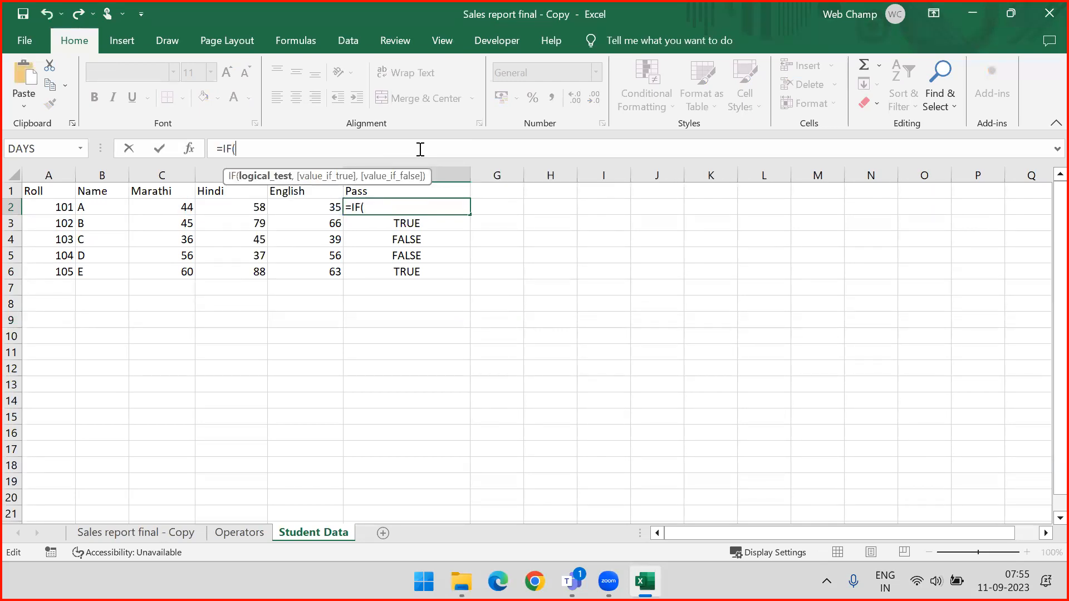
key("ctrl+v")
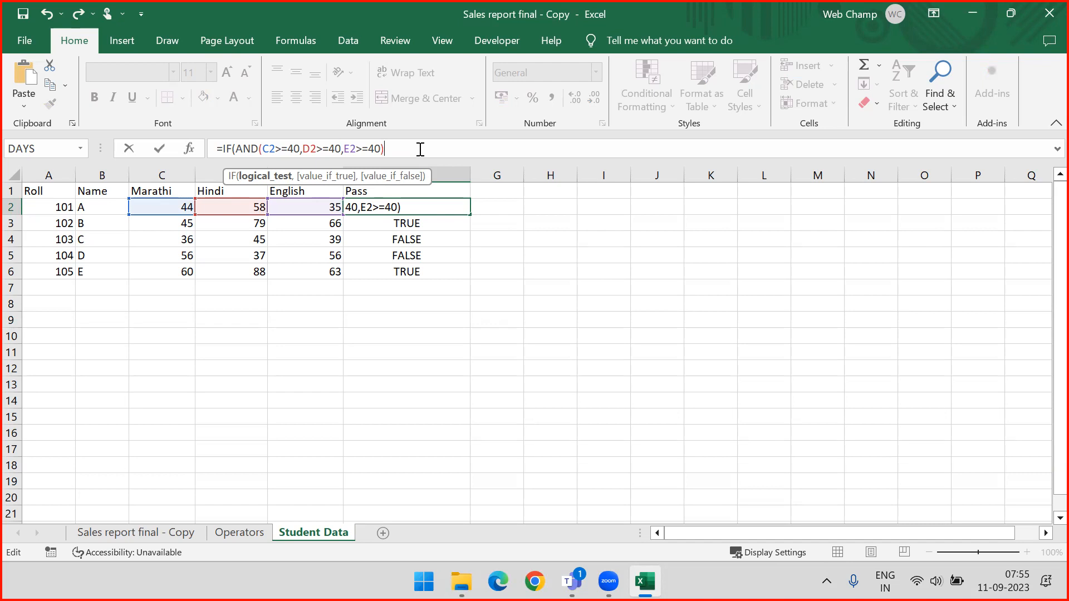
left_click(238, 148, "shift")
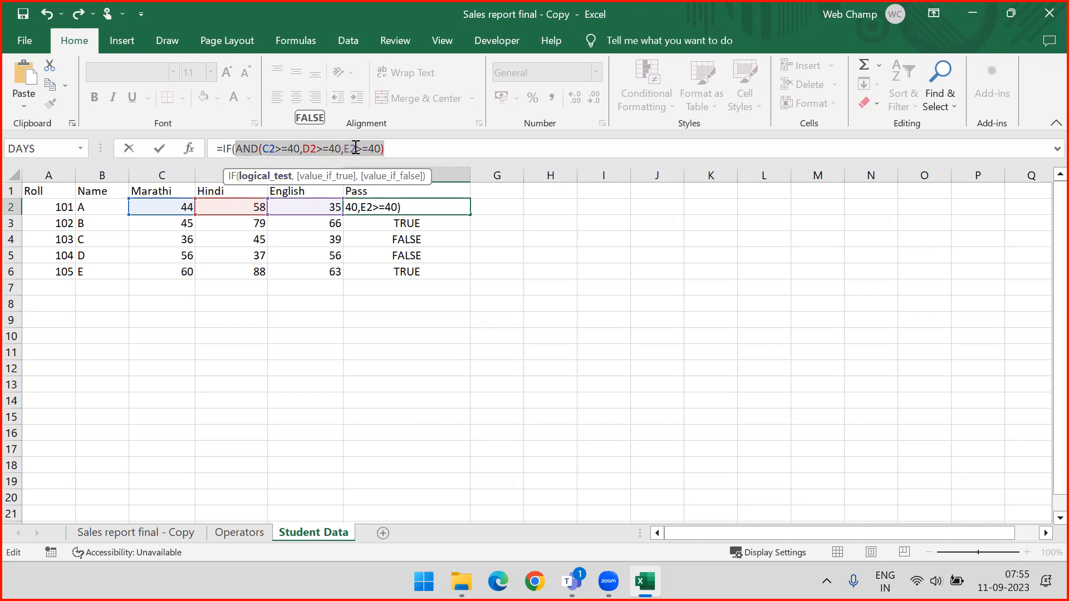
left_click_drag(389, 149, 238, 149)
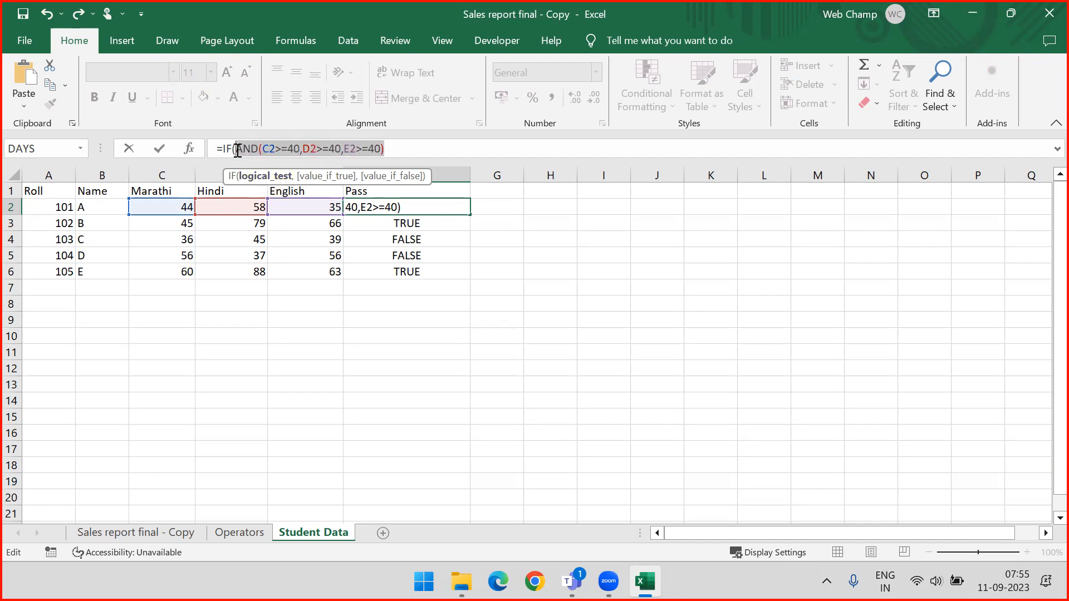
- Complete the IF formula in F2 with "Pass" as the value if true and "Fail" as the value if false
left_click(412, 149)
type(",")
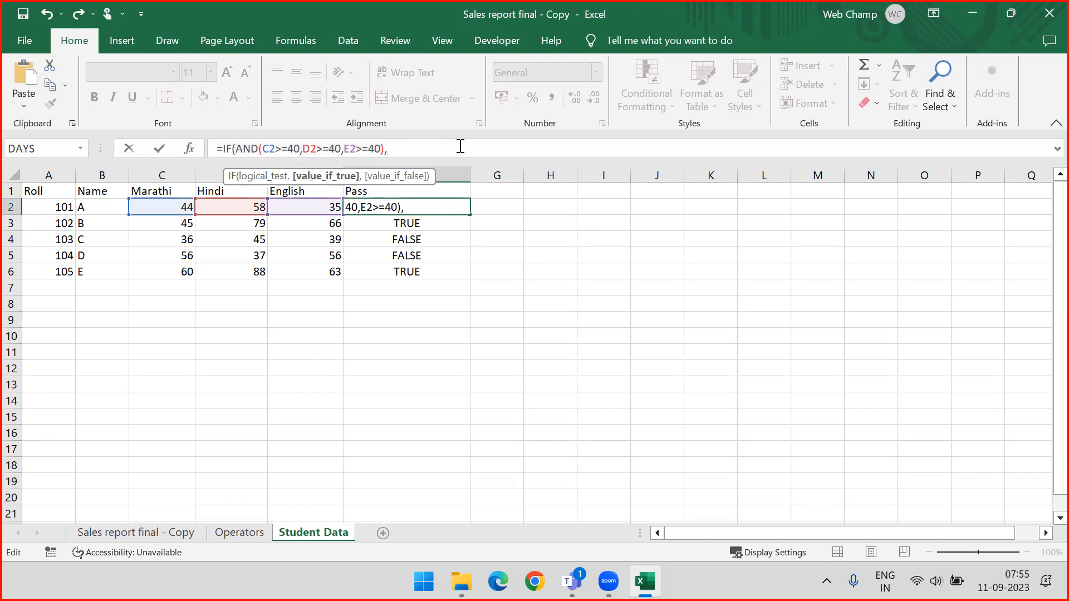
type("\"Pass\",\"\"")
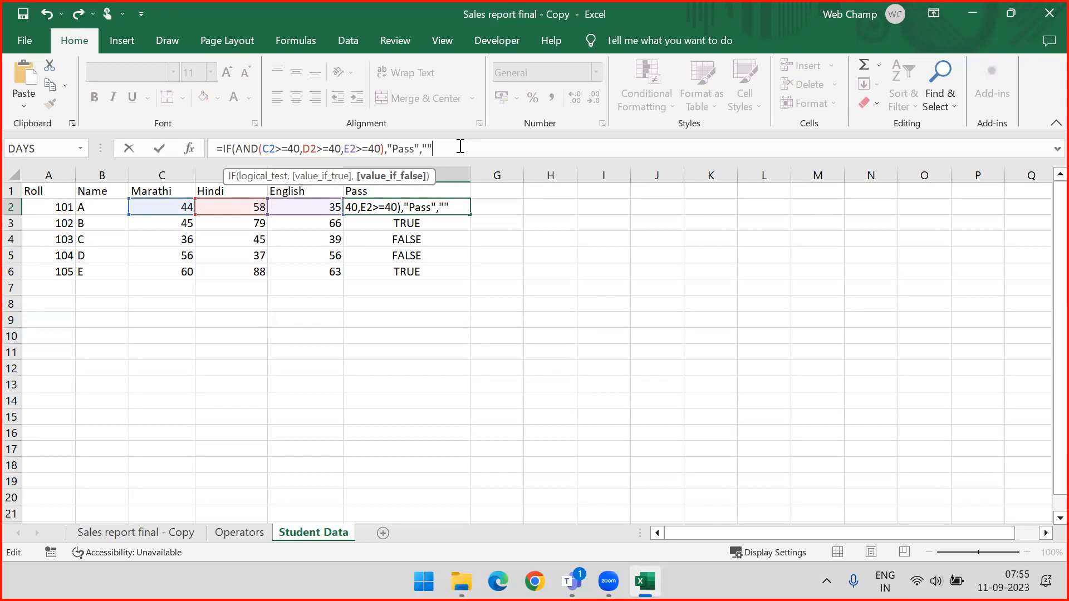
key("BackSpace")
type("Fail\")")
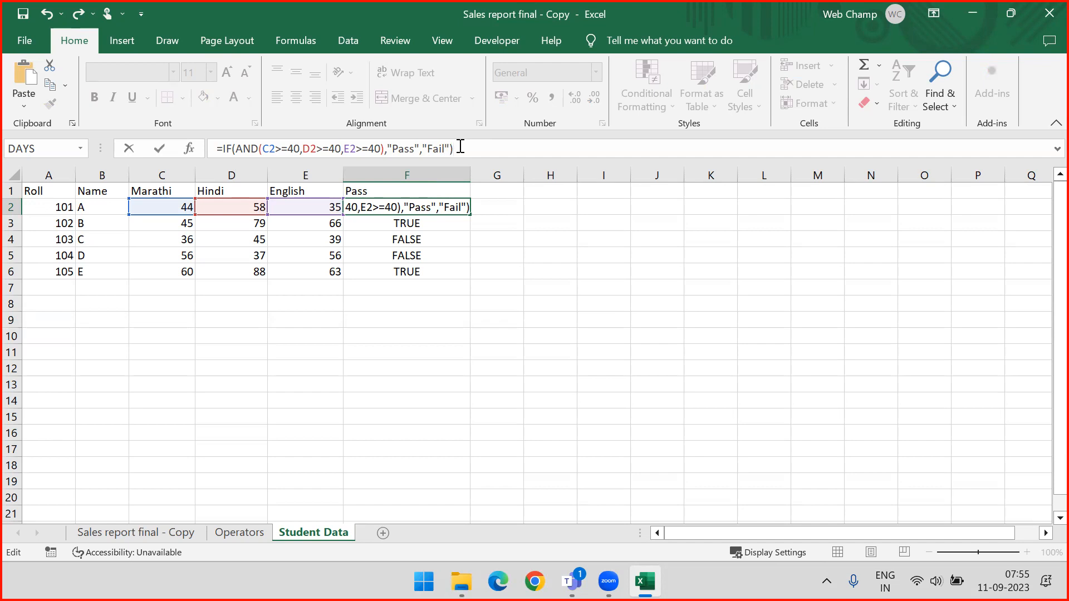
key("Return")
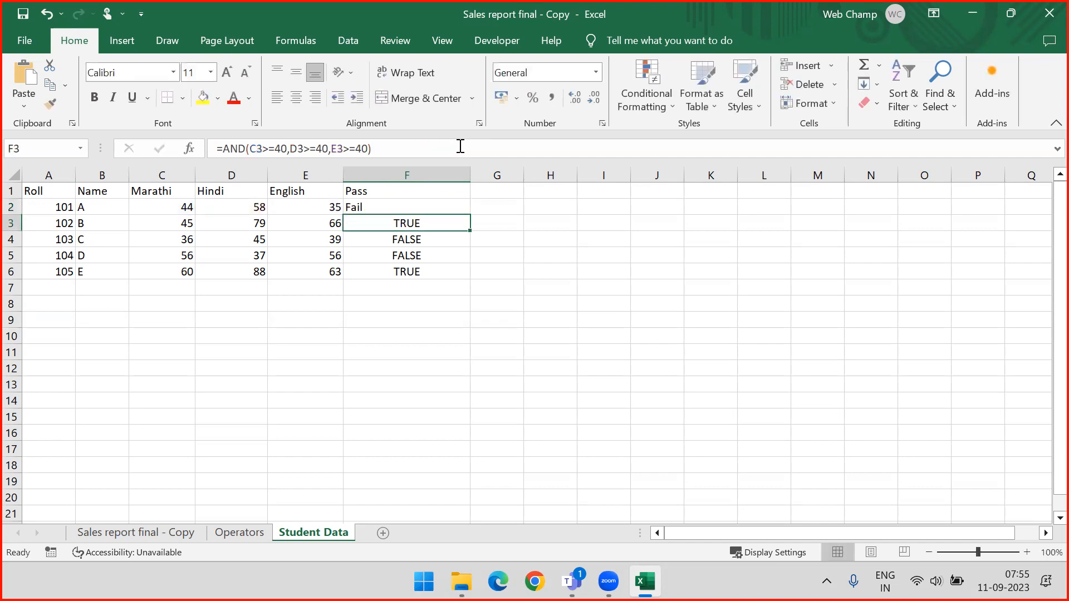
- Fill the IF formula from F2 down to F6 and narrow column F
key("Up")
key("ctrl+shift+Down")
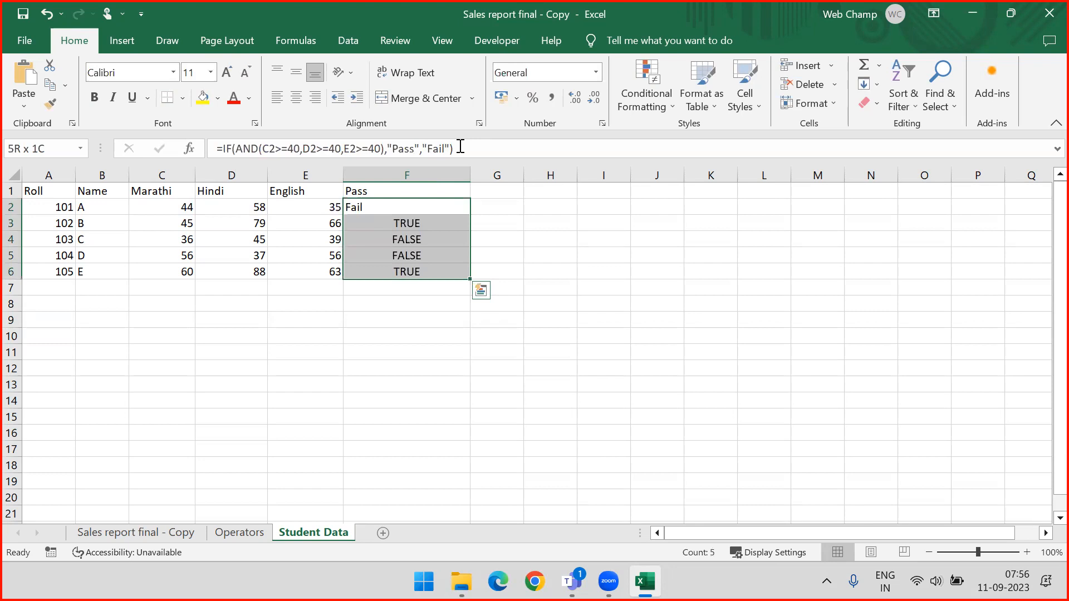
key("ctrl+d")
left_click_drag(468, 177, 414, 178)
left_click(438, 207)
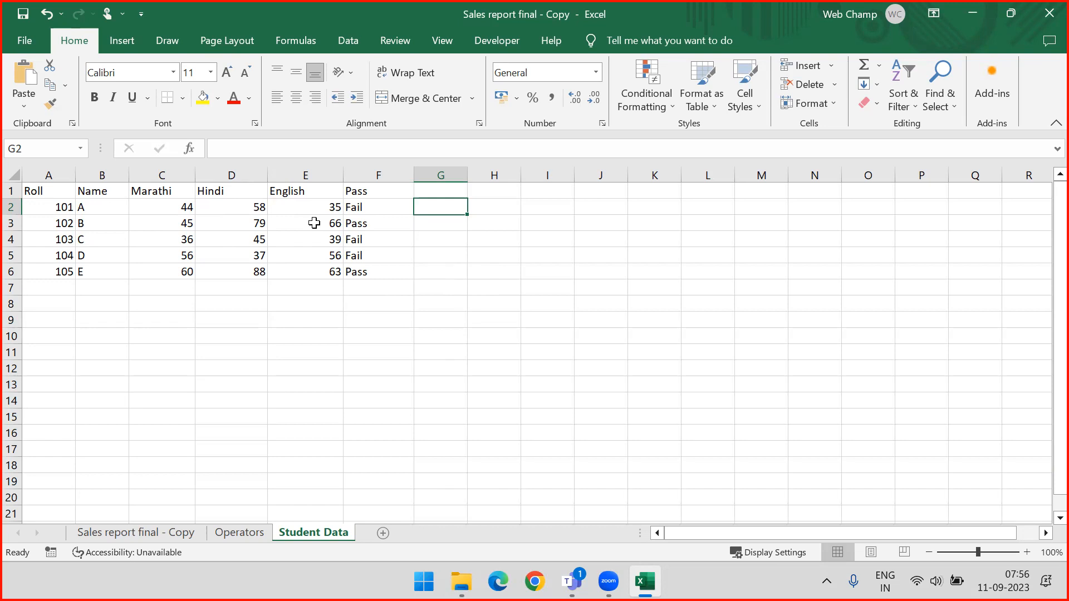
- Add the header "Pass In One Subject" in G1 and slightly widen column G
left_click(452, 189)
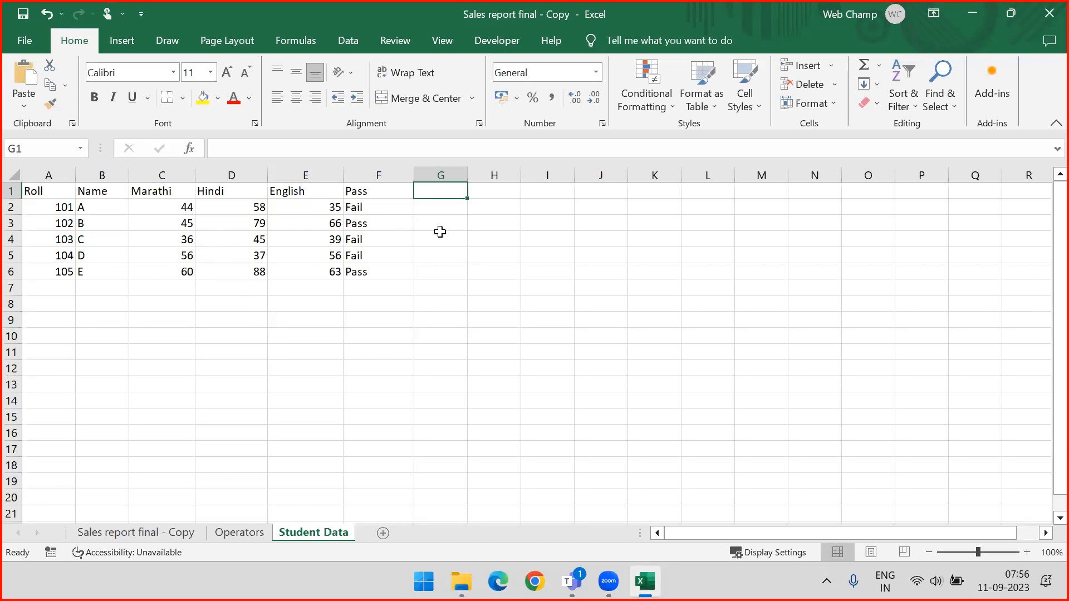
type("Pass I")
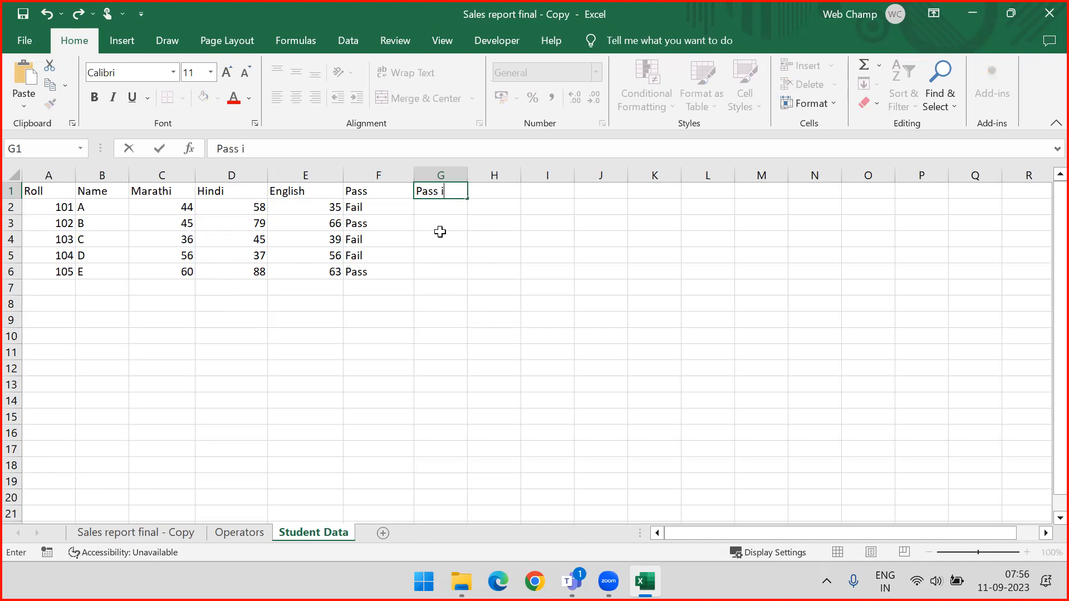
type("n One Subject")
key("Return")
key("Up")
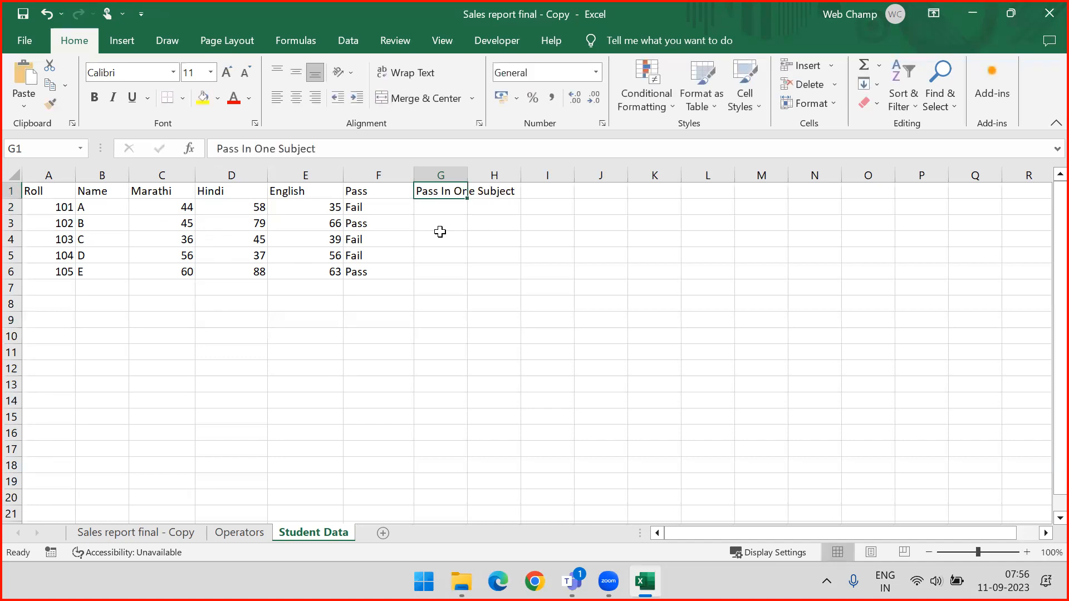
key("Down")
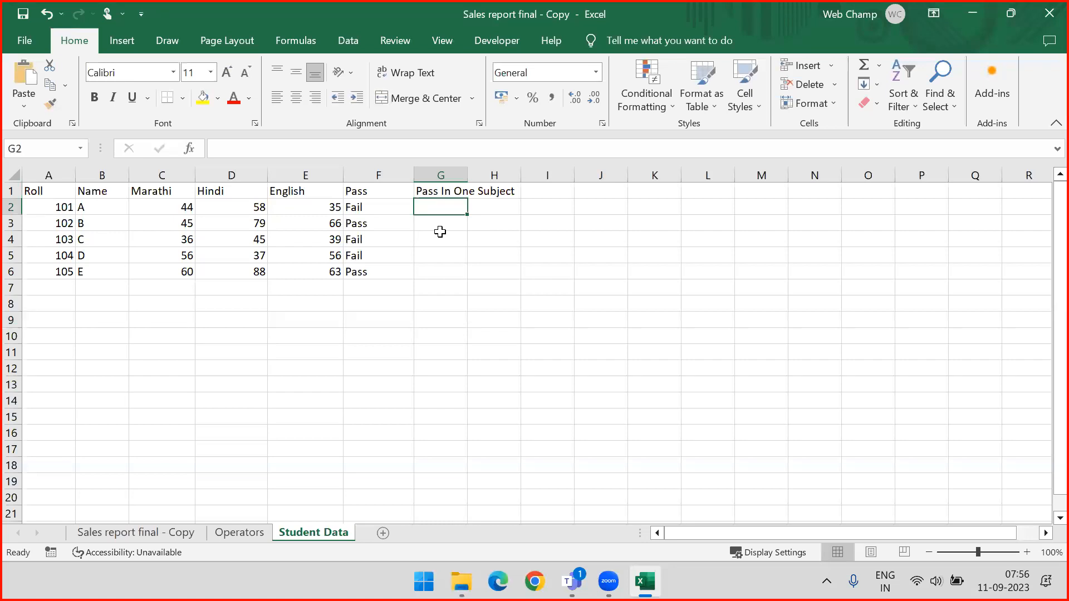
mouse_move(468, 174)
left_mouse_down()
mouse_move(526, 174)
mouse_move(474, 175)
left_mouse_up()
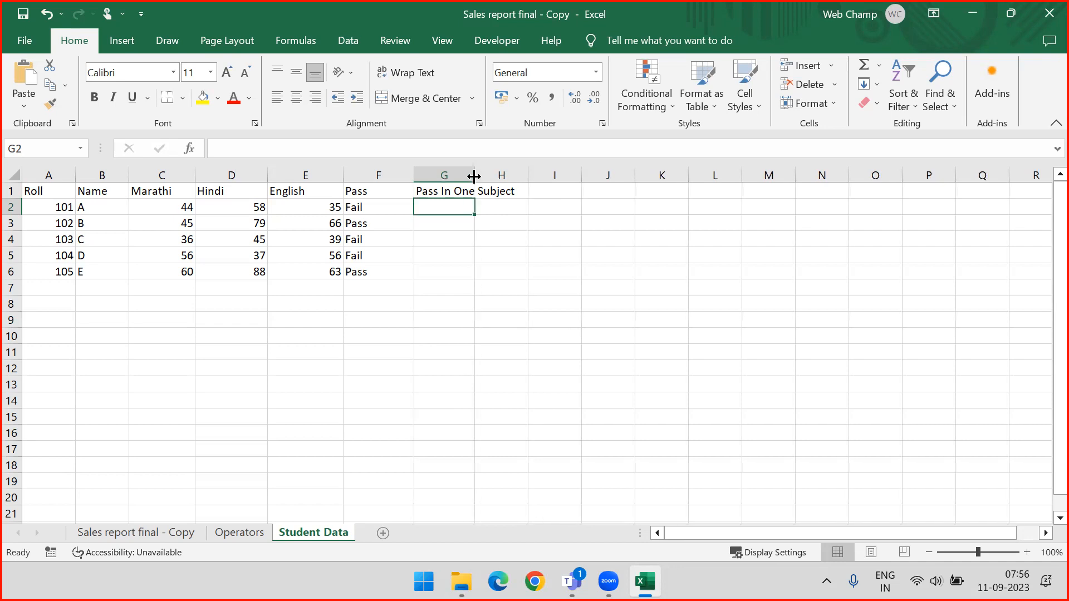
- Start an OR formula in G2 with E2>=40 and D2>=40 as its first two conditions
left_click(356, 210)
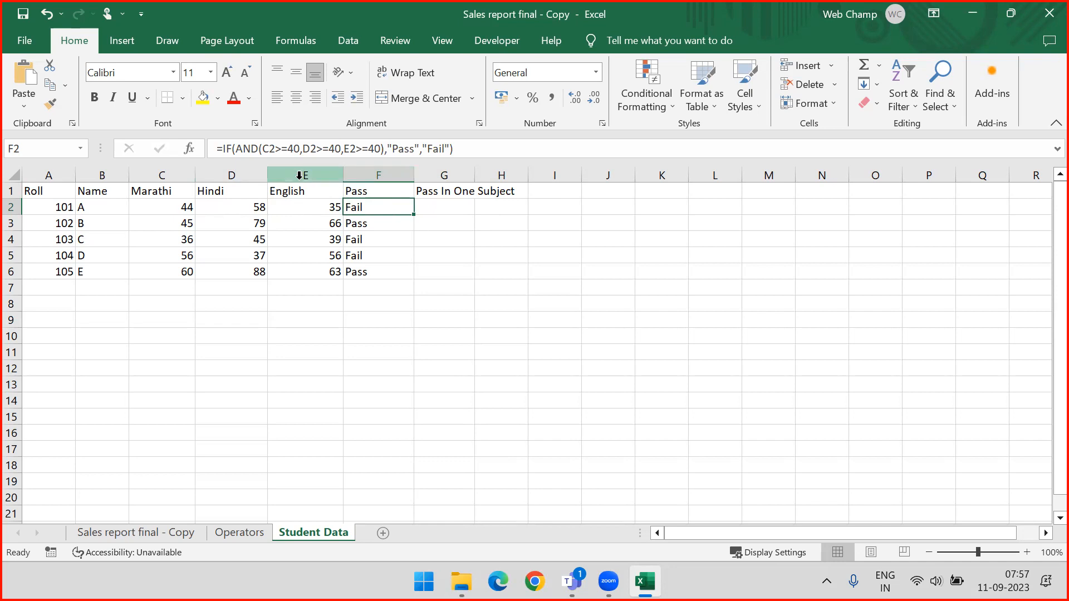
left_click(425, 208)
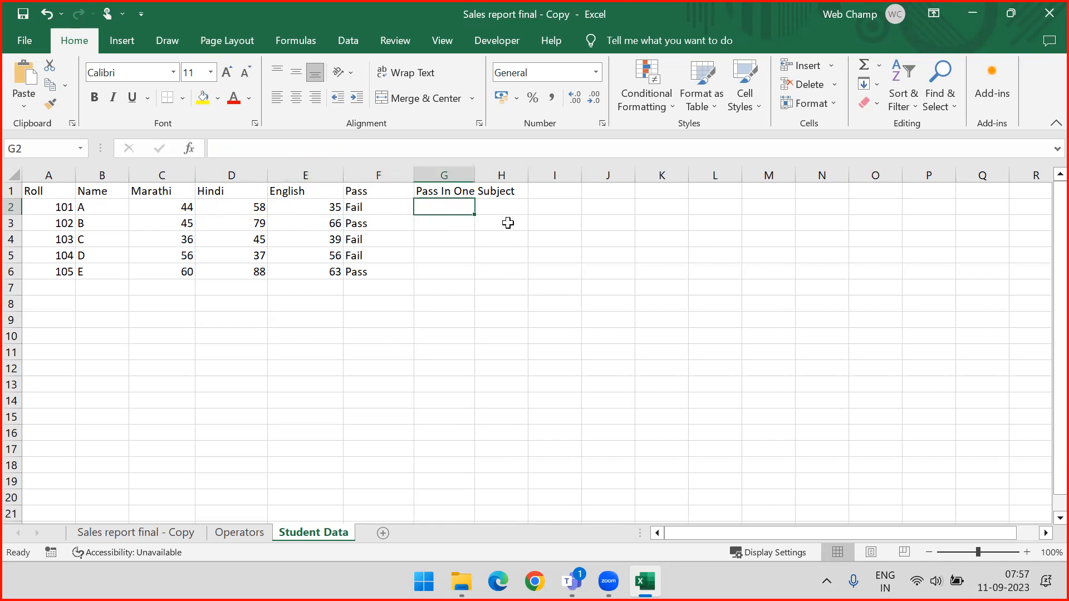
type("OR")
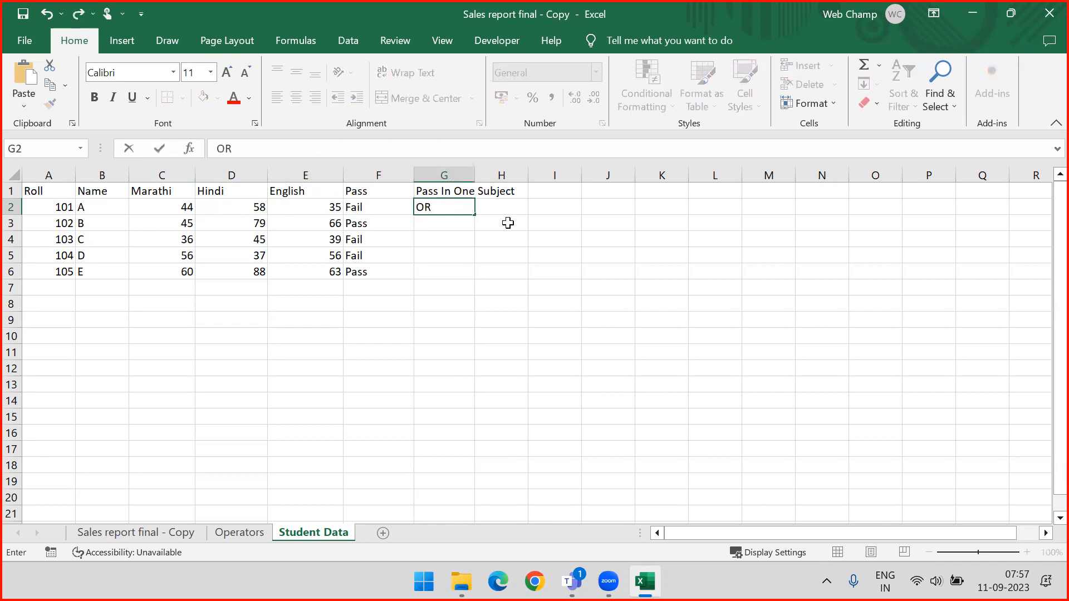
key("BackSpace")
key("BackSpace")
type("=OR(")
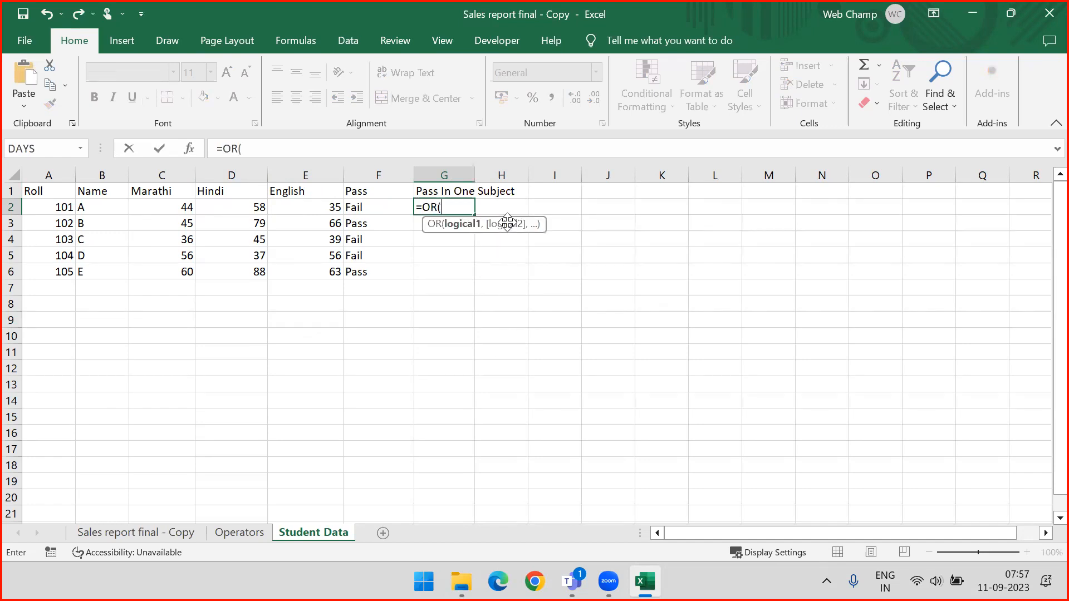
key("Left")
key("Left")
type(">=40,")
left_click(247, 207)
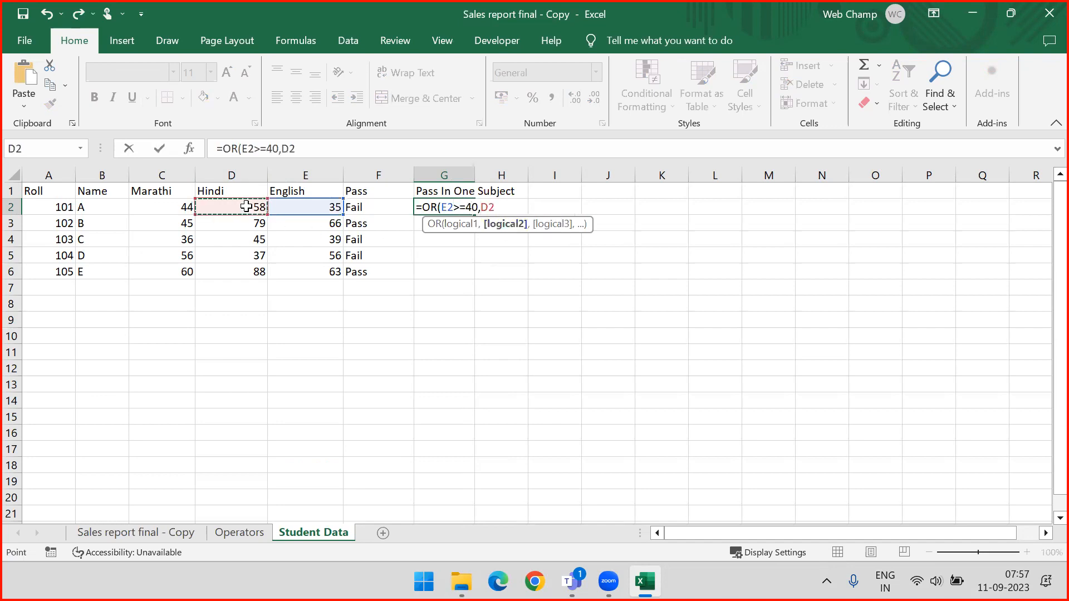
type(">")
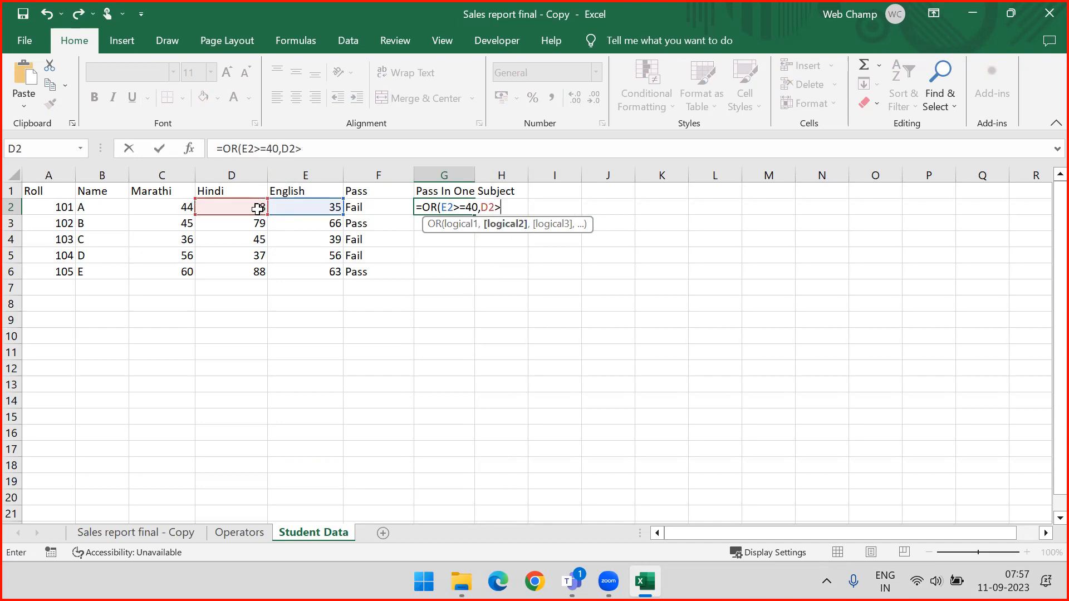
type("=40,")
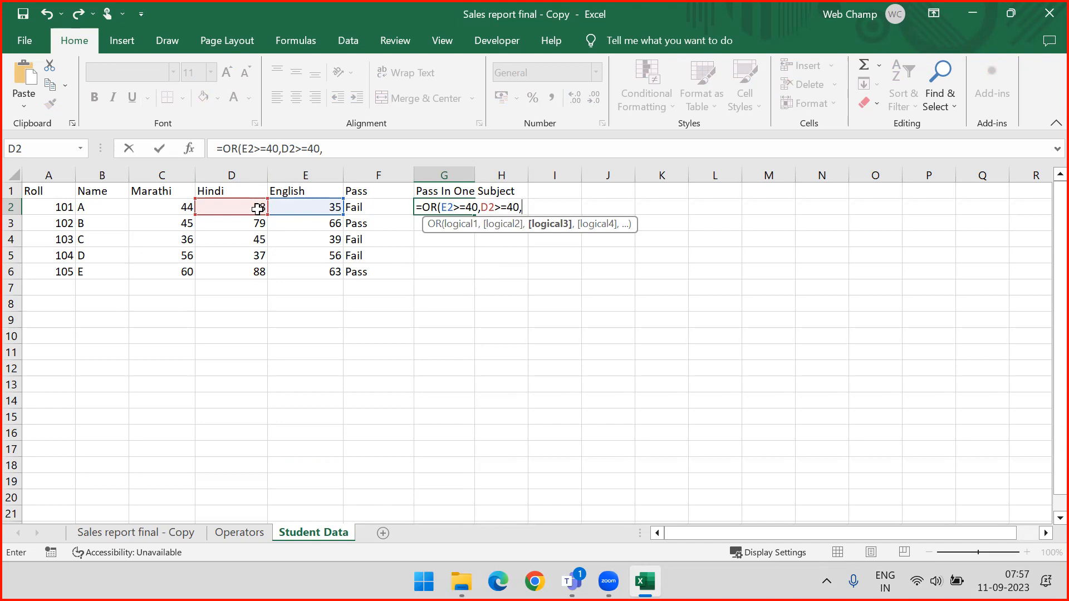
- Complete the OR formula in G2 with C2>=40 as the third condition and enter it
left_click(159, 209)
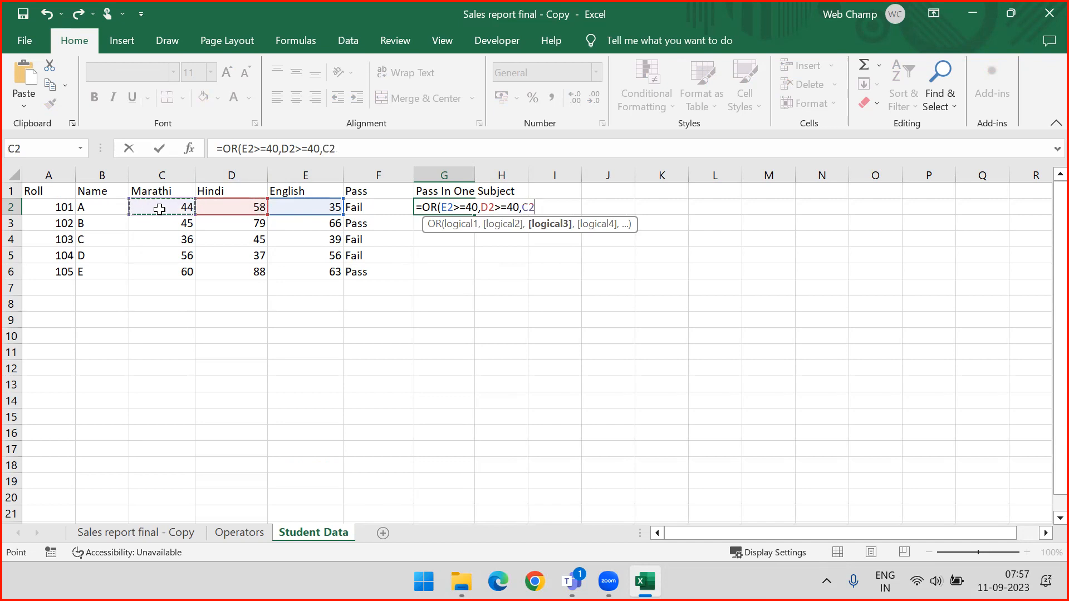
type(">")
key("BackSpace")
key("BackSpace")
key("BackSpace")
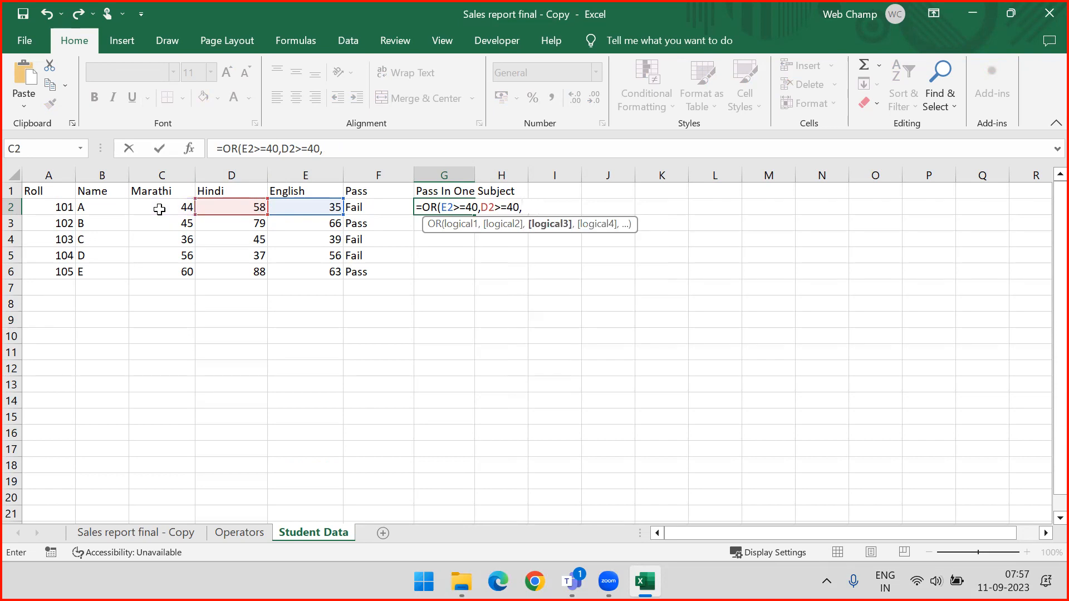
type("C2")
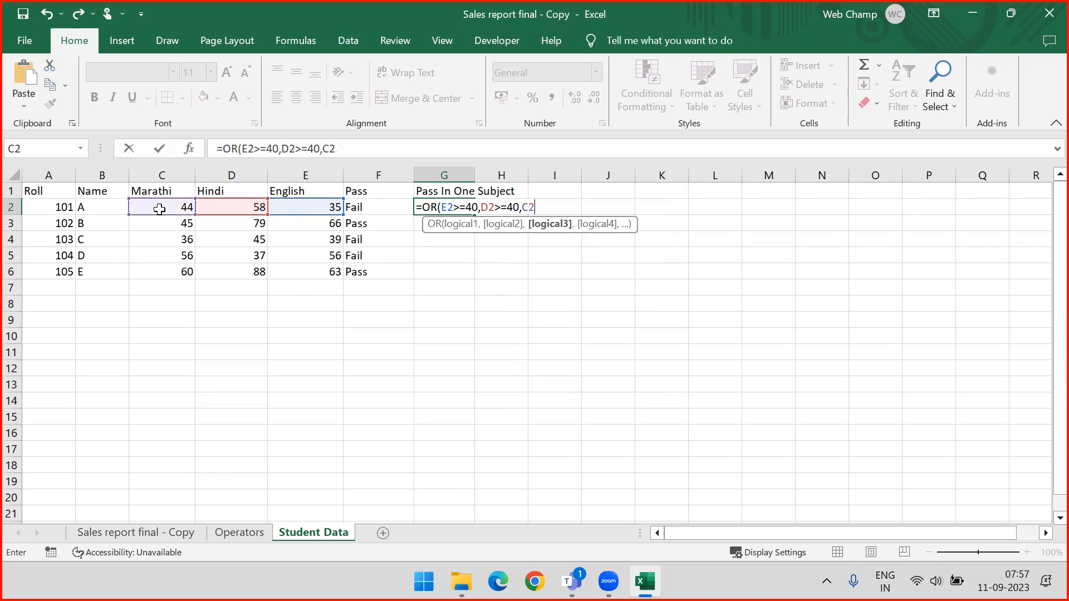
type(">=40)")
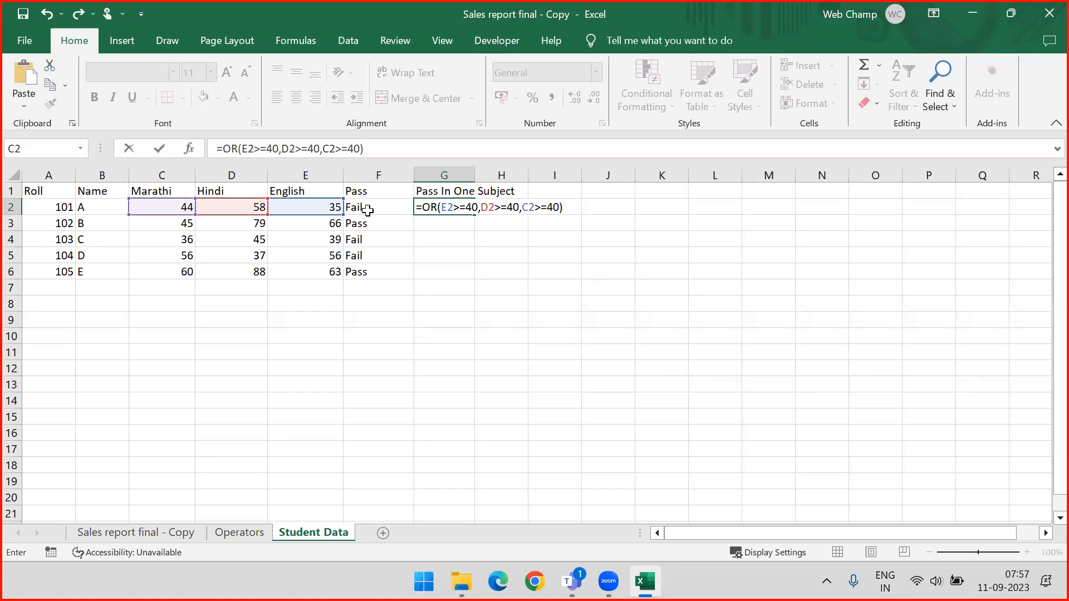
key("Return")
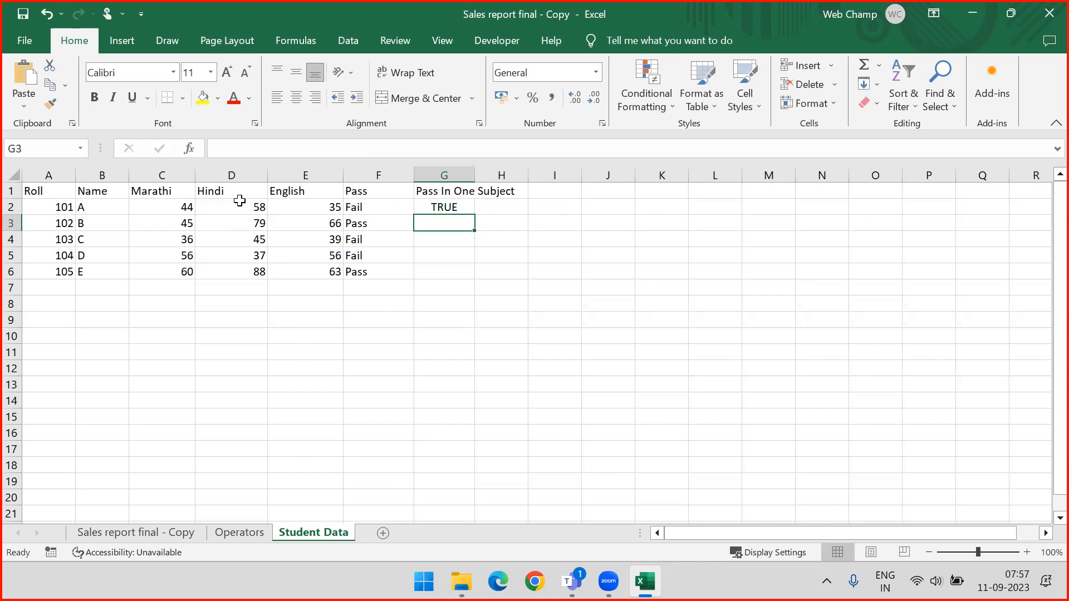
- Fill the OR formula from G2 down to G6 and widen column G to fit its header
left_click(443, 205)
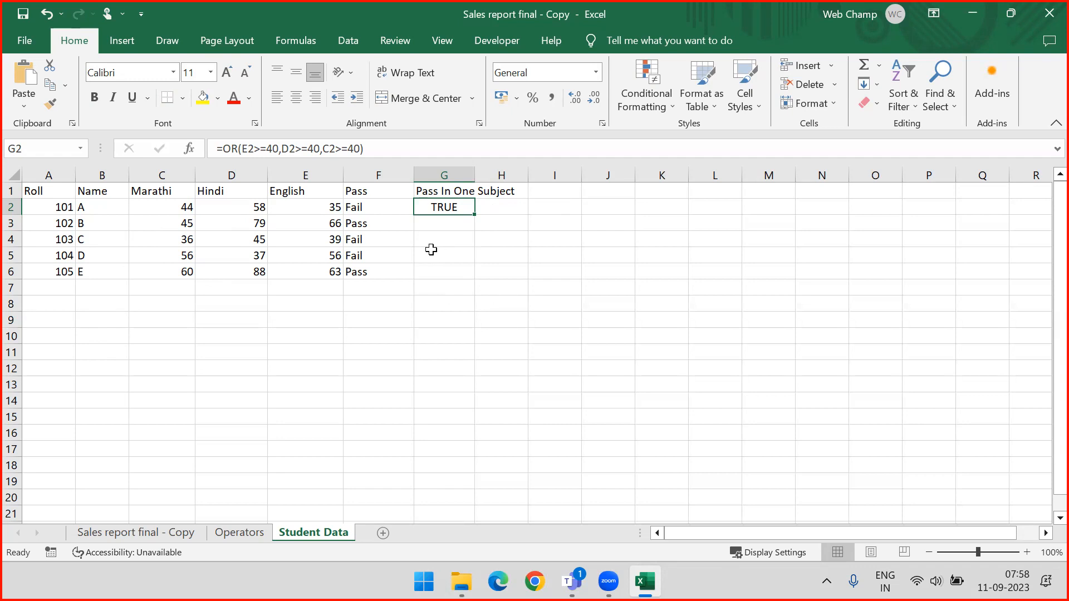
left_click_drag(474, 215, 466, 285)
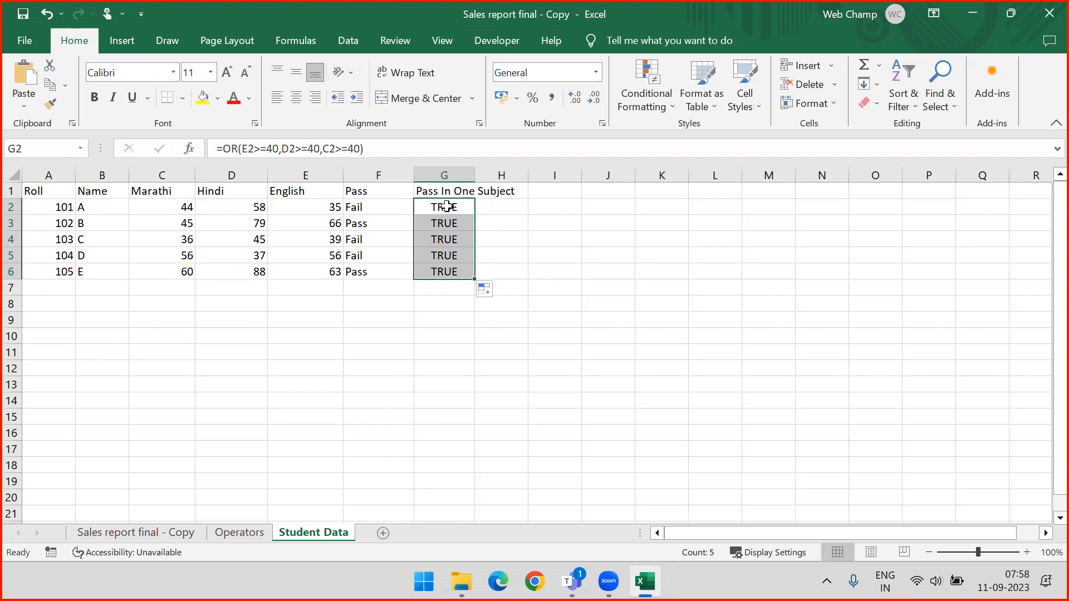
left_click_drag(444, 212, 443, 271)
left_click_drag(474, 179, 521, 177)
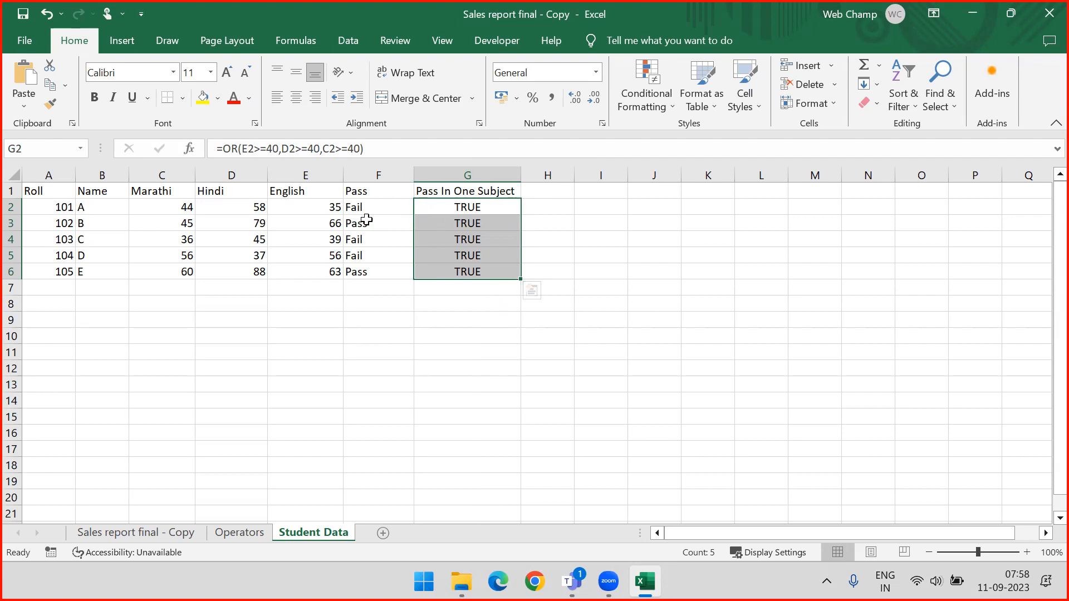
- Compare the OR formula in G2 with the IF and AND formula in F2, and check the first student's Marathi and Hindi marks
left_click(457, 208)
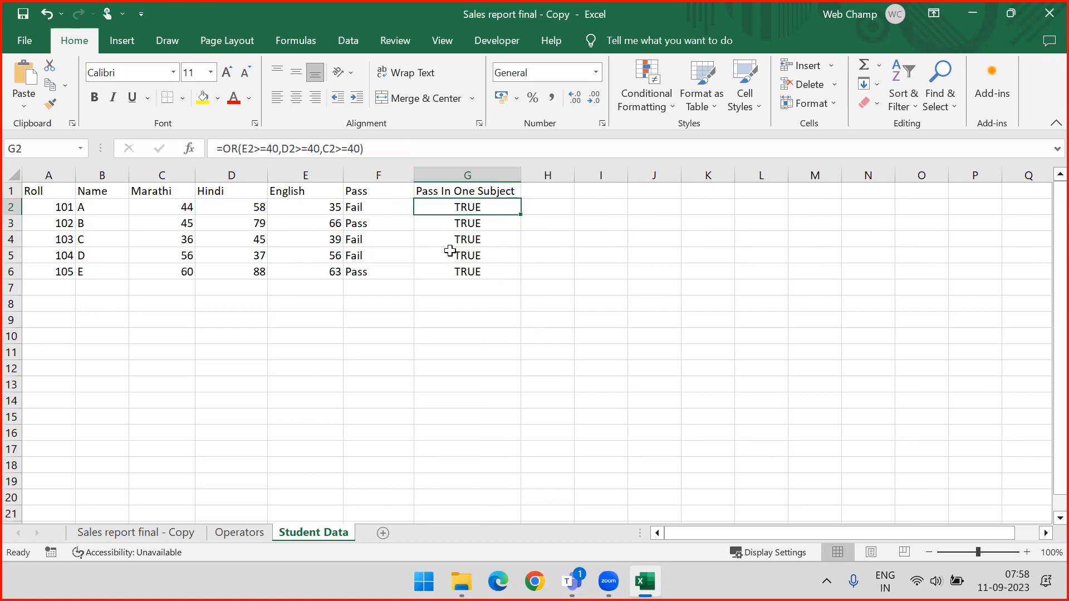
left_click(363, 206)
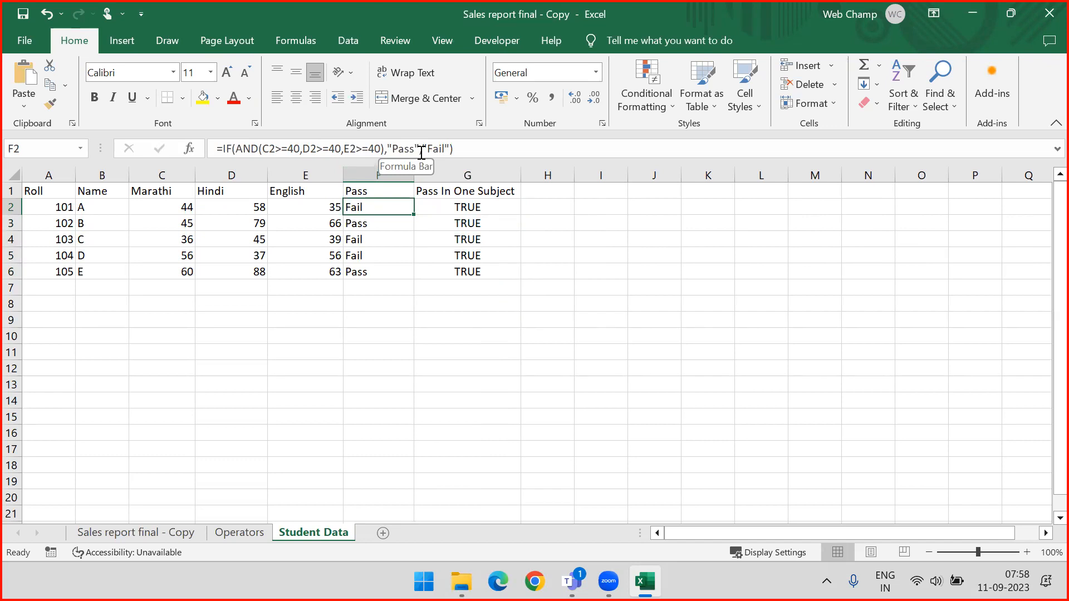
left_click(388, 149)
left_click_drag(388, 149, 420, 149)
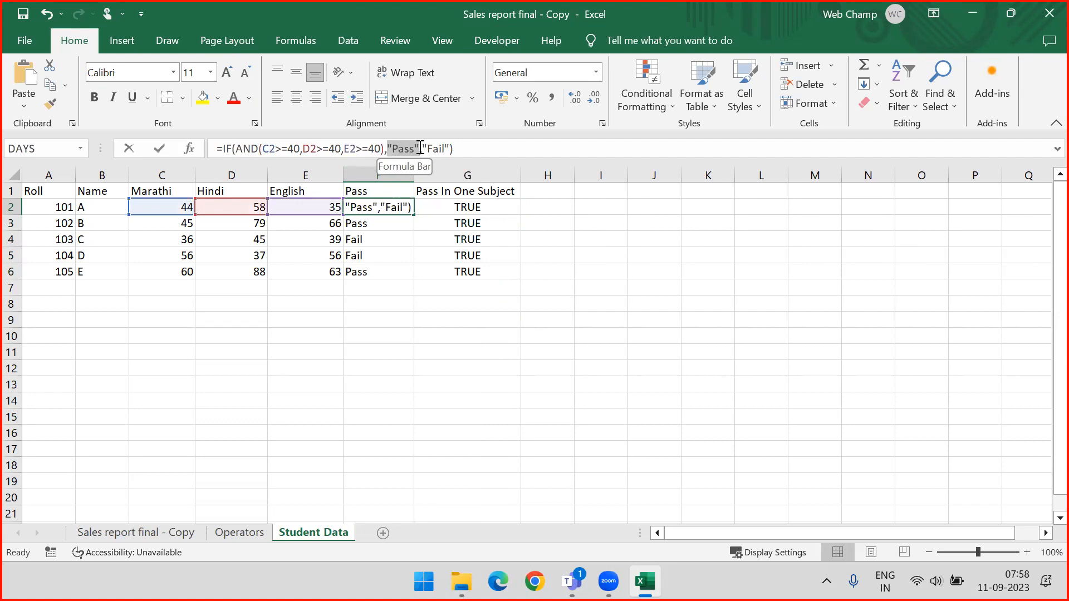
key("Escape")
key("Escape")
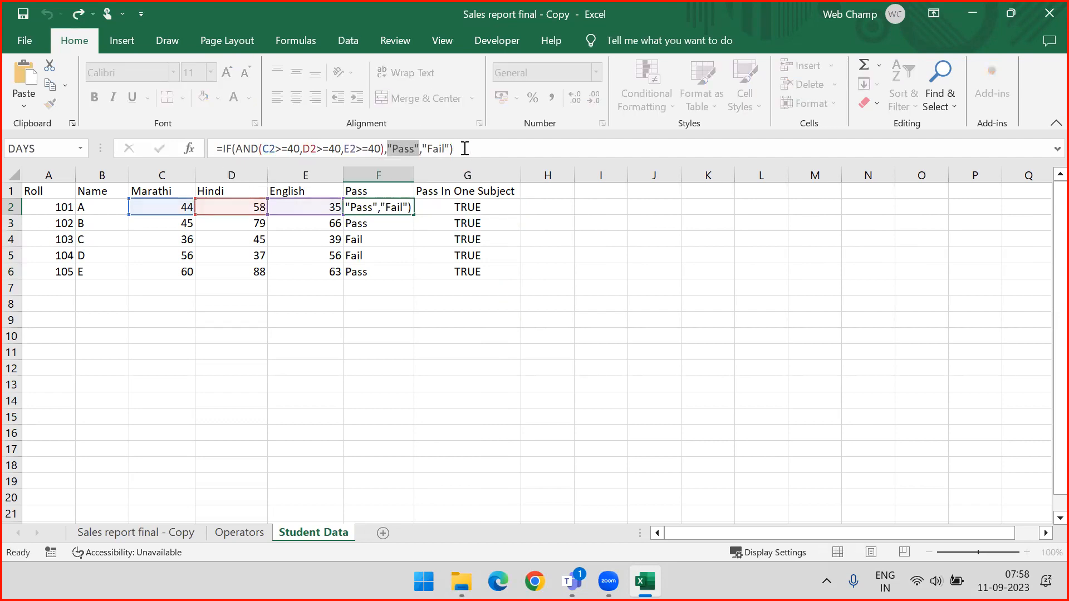
left_click(465, 149)
key("Escape")
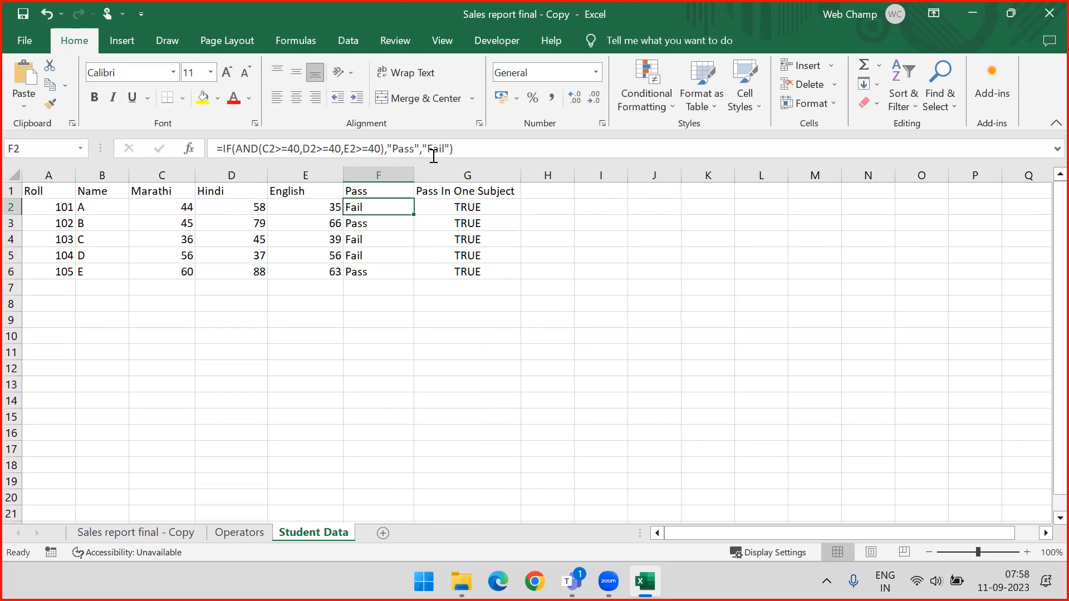
left_click(444, 207)
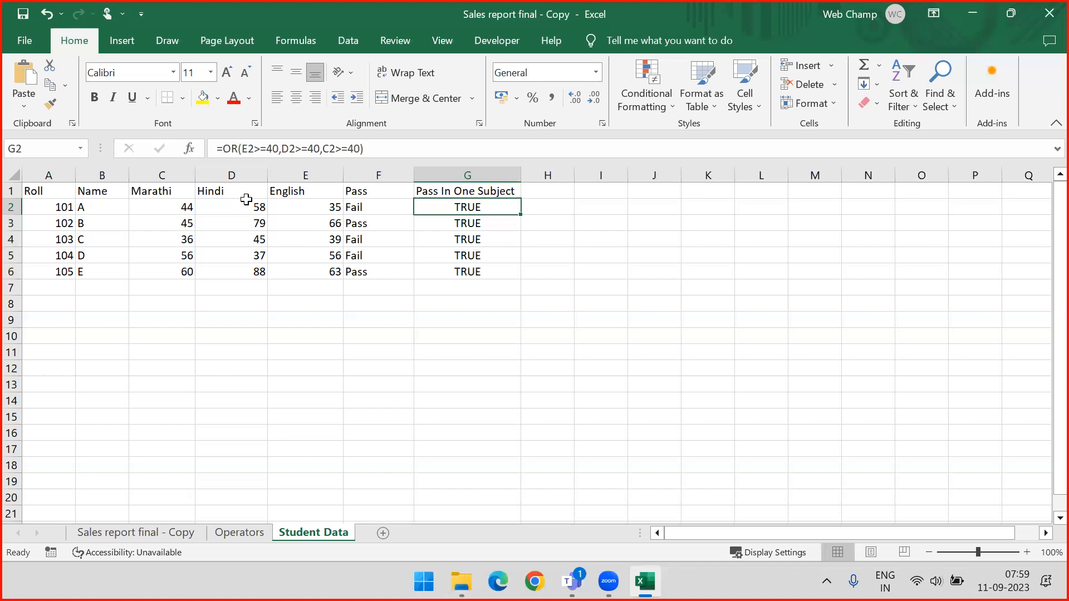
left_click(174, 207)
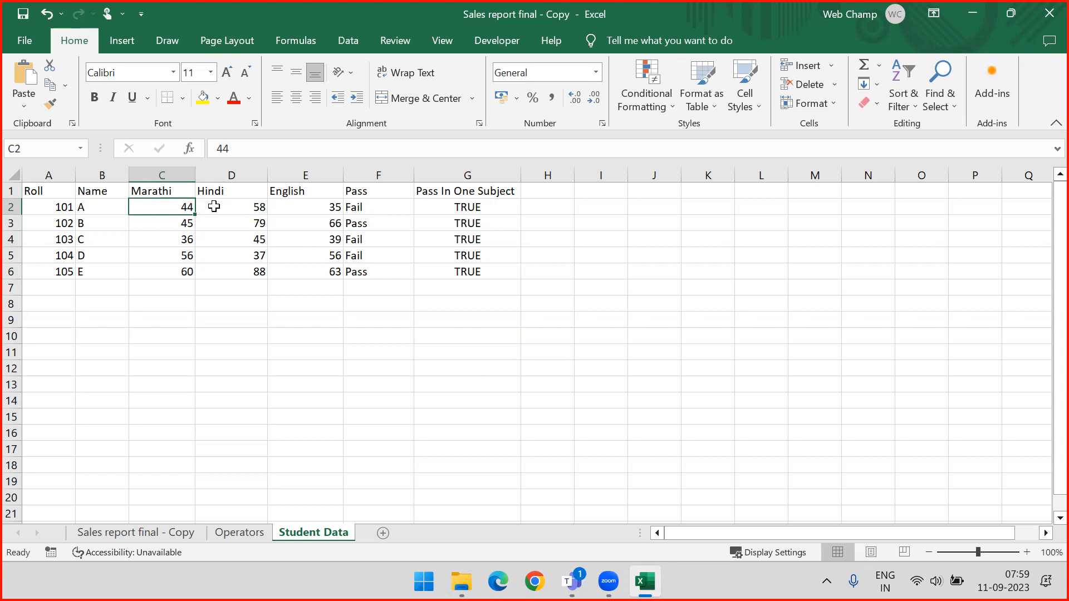
left_click(246, 207)
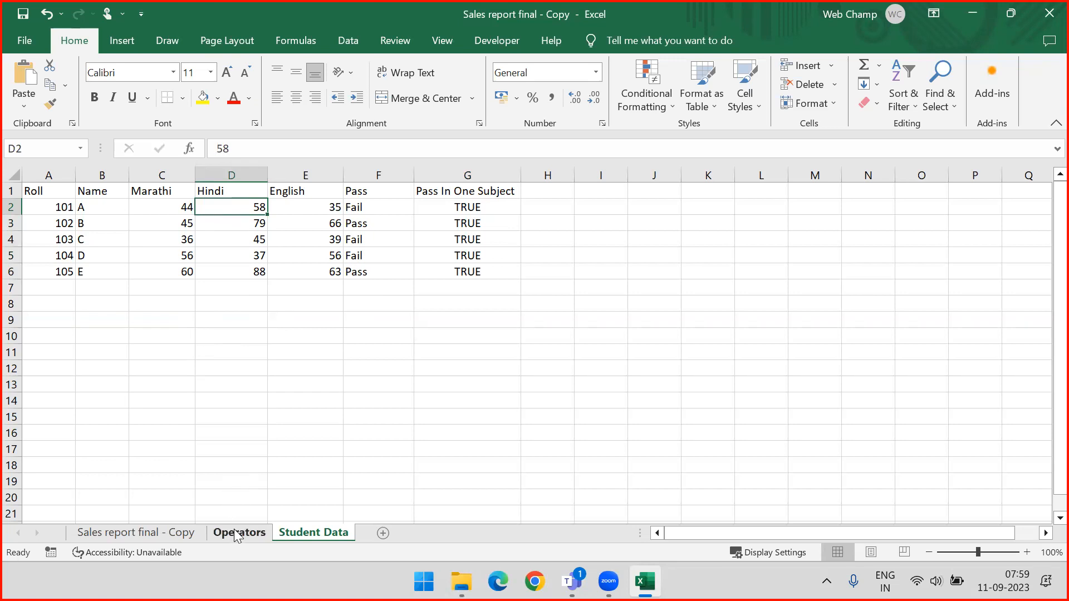
- Add the header "Nested IF" in U1 of the Sales report final - Copy sheet
left_click(123, 534)
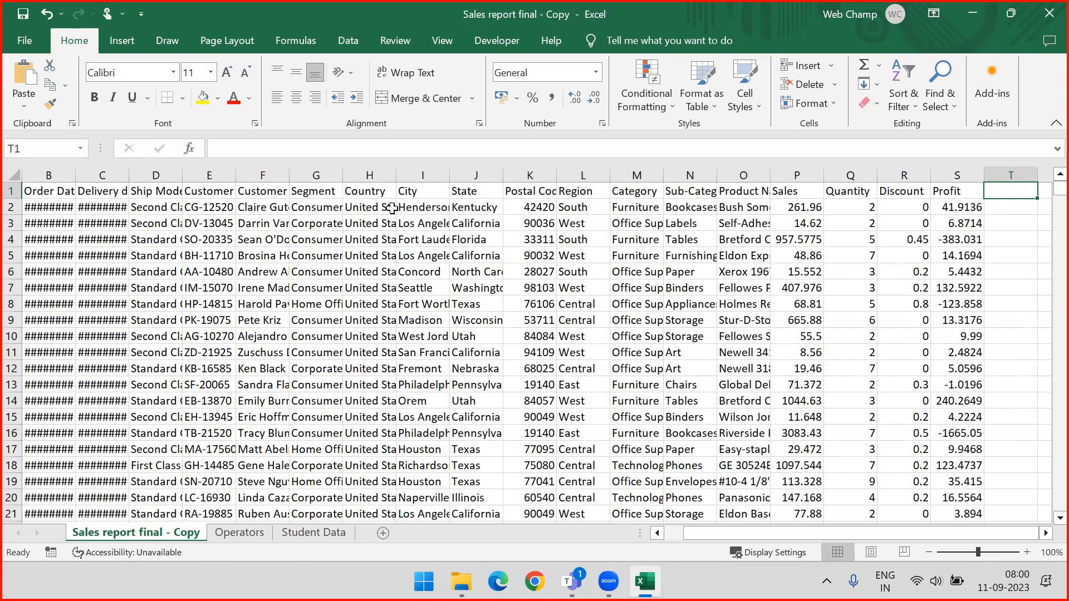
left_click_drag(377, 175, 476, 175)
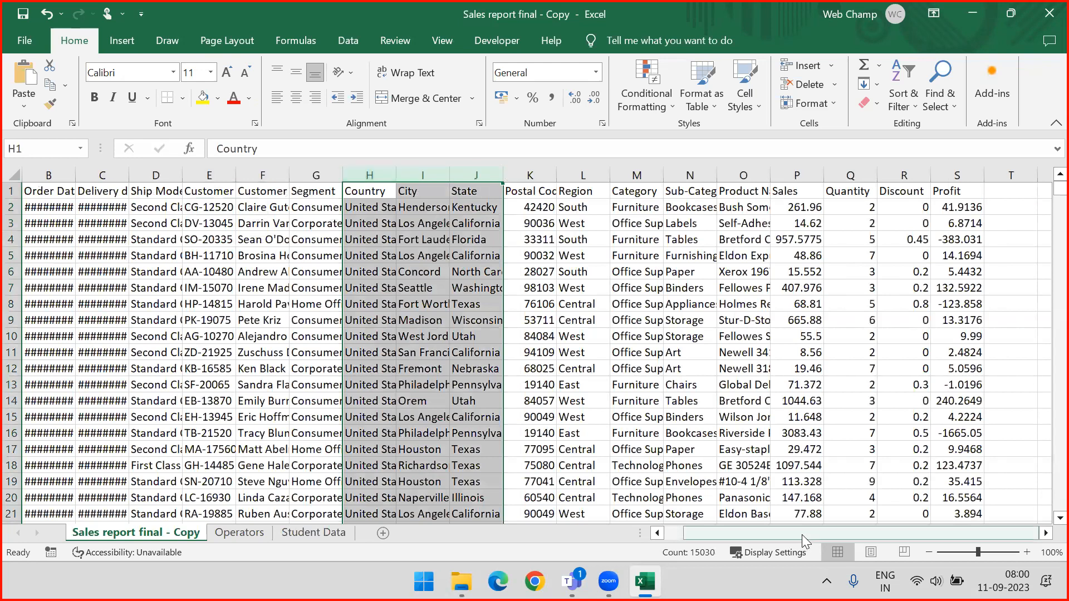
left_click(1046, 534)
left_click(948, 193)
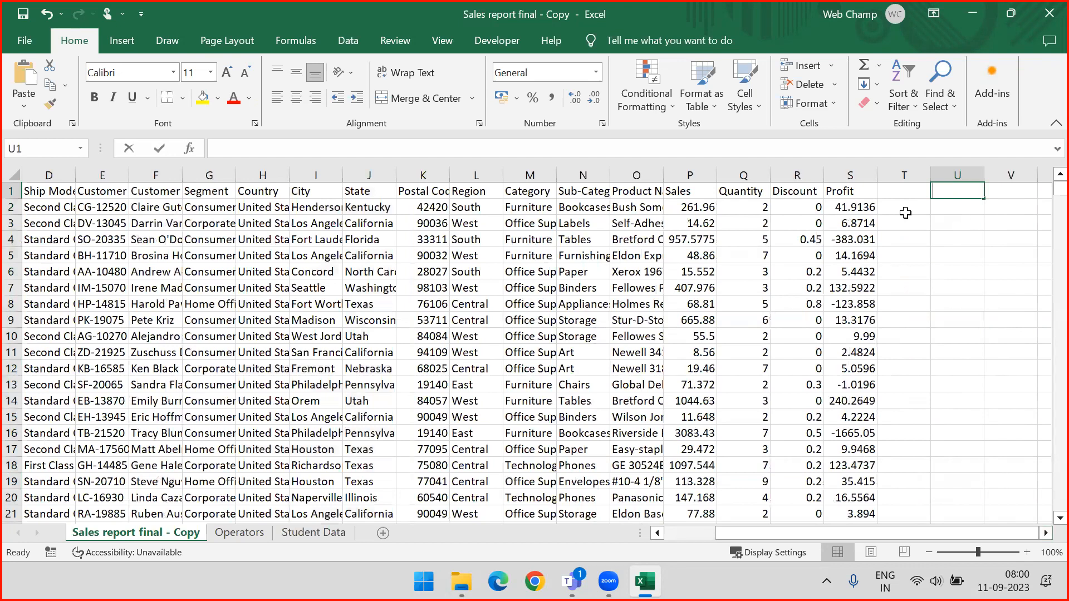
type("Nesterd Id")
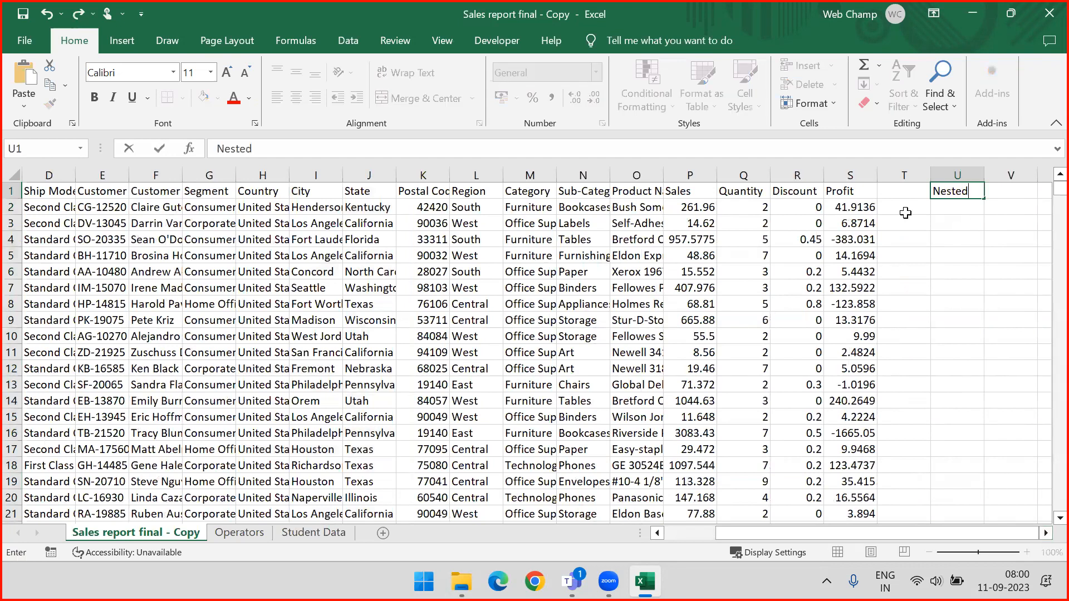
key("Return")
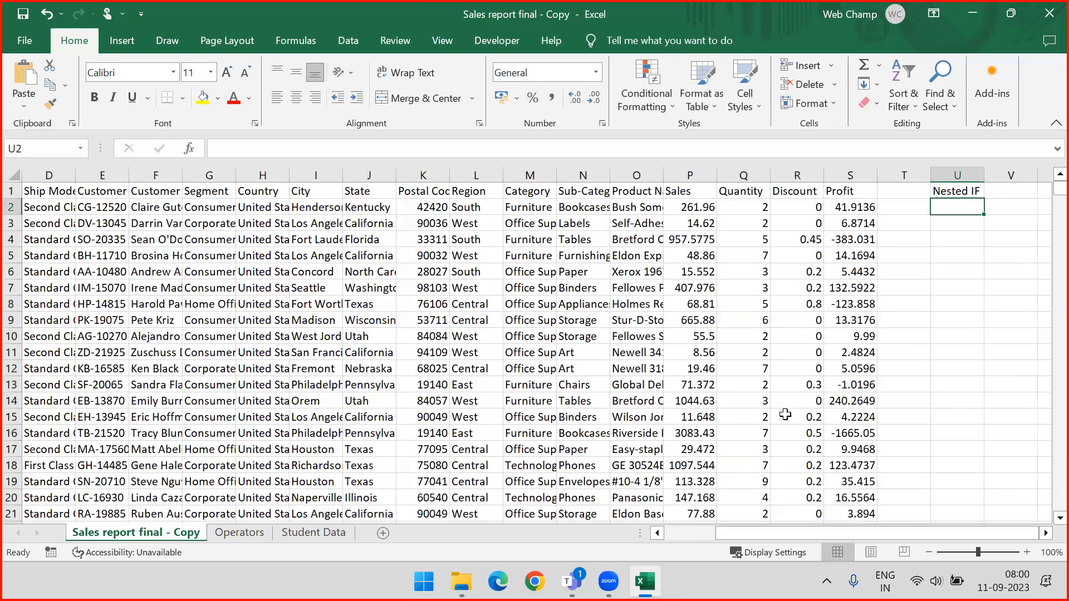
- Review the logical test and the "Pass" and "Fail" arguments of F2 on Student Data, plus the OR formula in G2
left_click(301, 539)
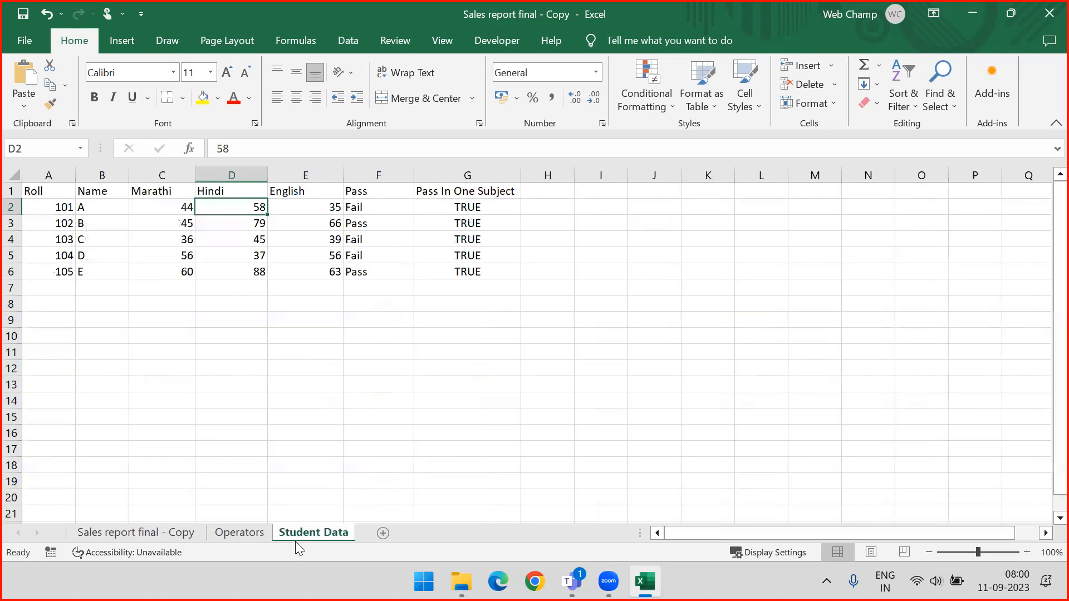
left_click(359, 210)
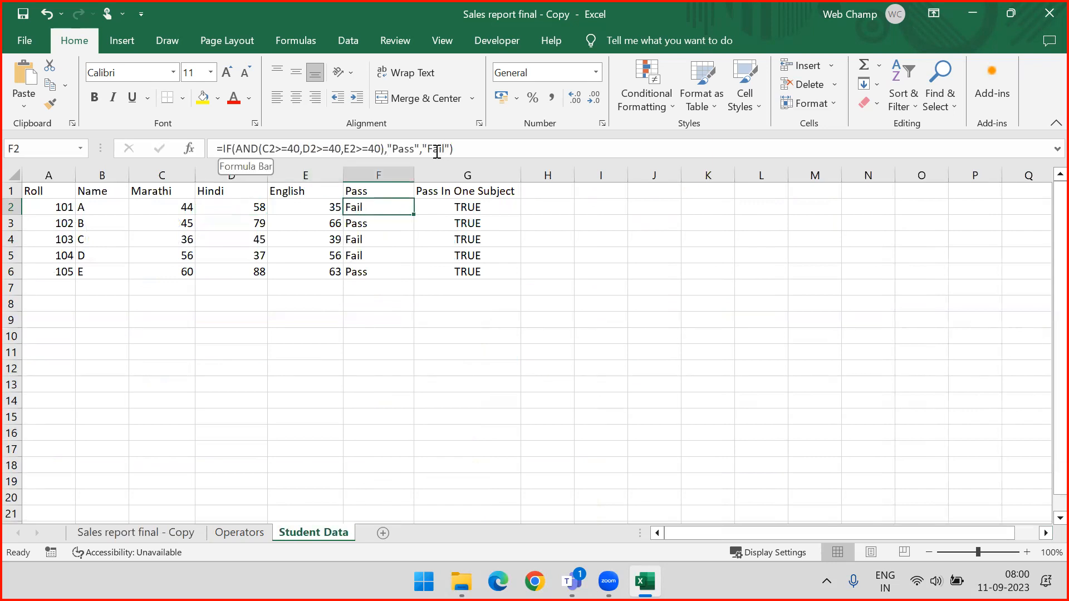
left_click_drag(223, 151, 266, 150)
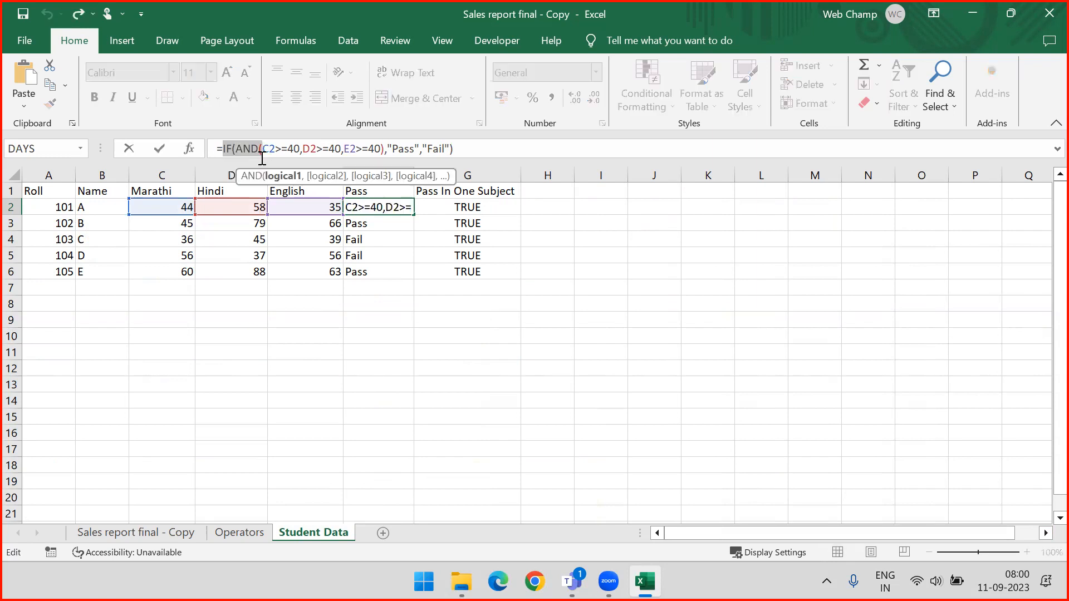
left_click(421, 149)
left_click_drag(421, 150, 390, 146)
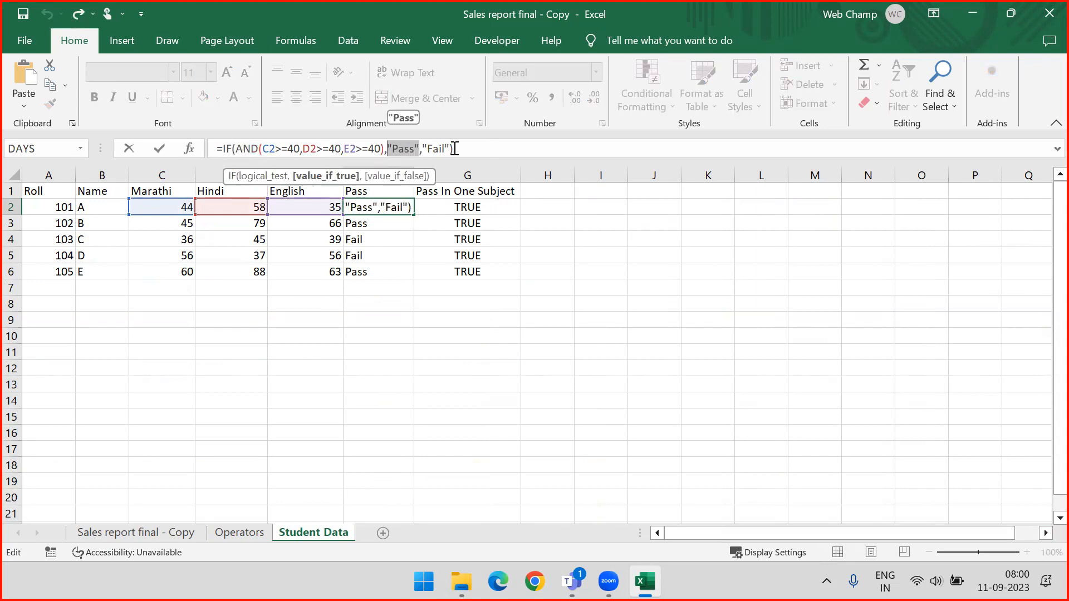
left_click_drag(423, 148, 450, 148)
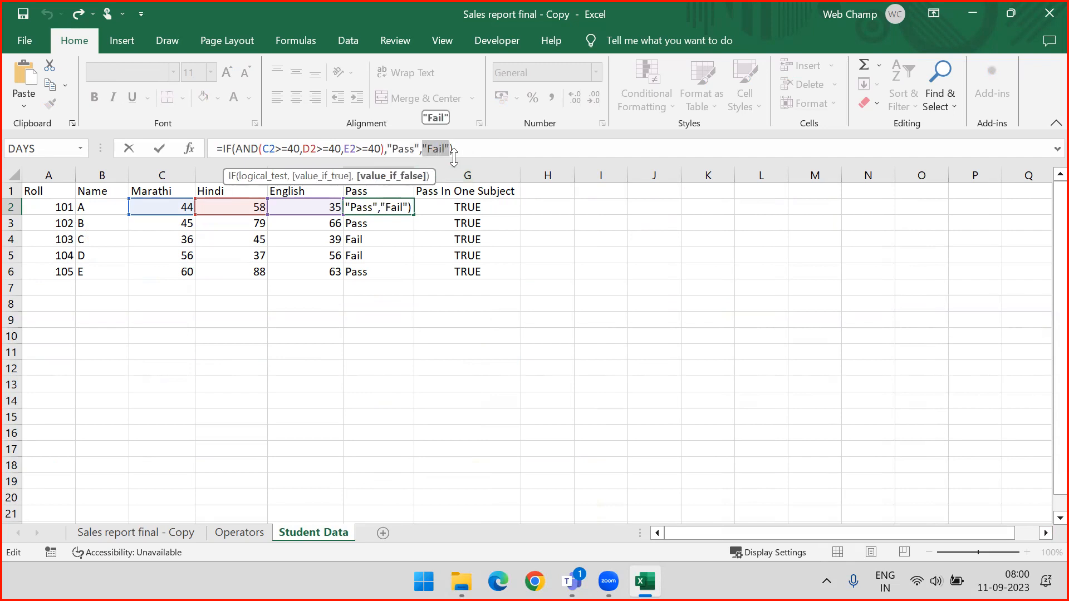
key("Escape")
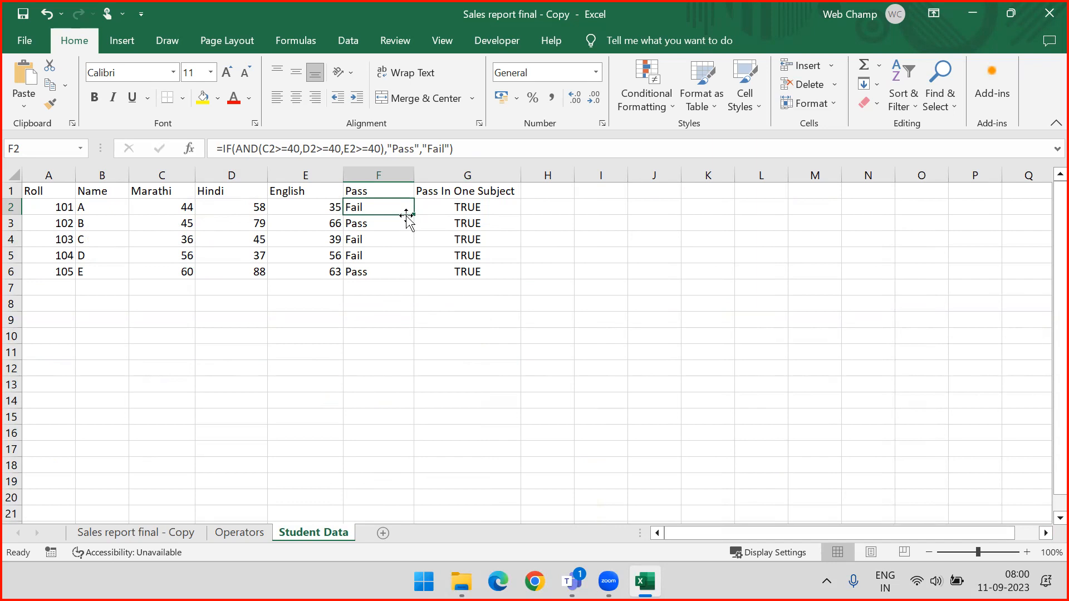
left_click(427, 207)
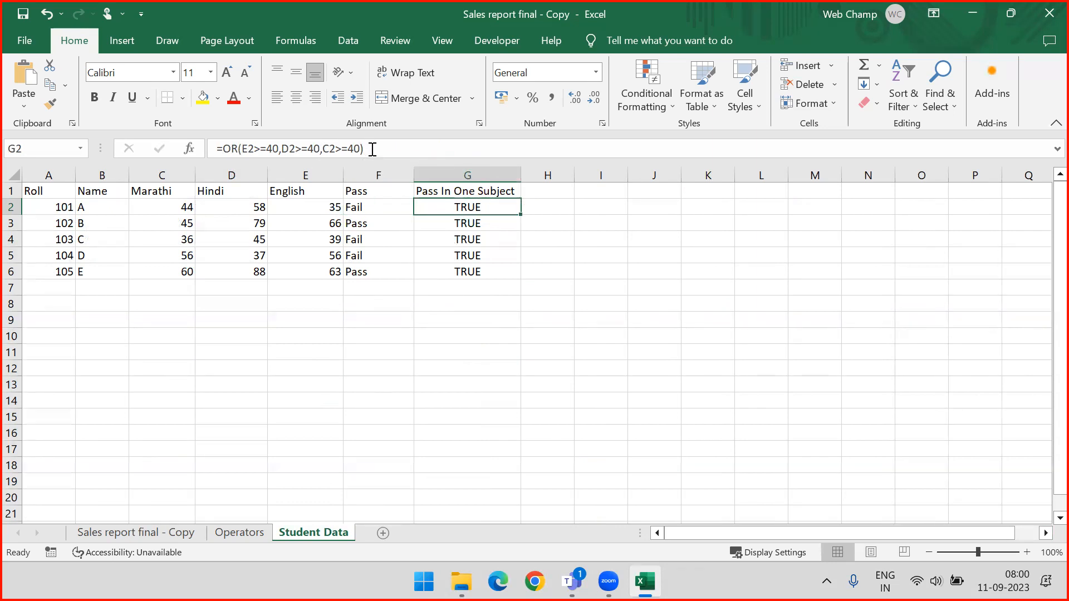
- Start an IF formula in U2, under the Nested IF header on the Sales report final - Copy sheet
left_click(132, 534)
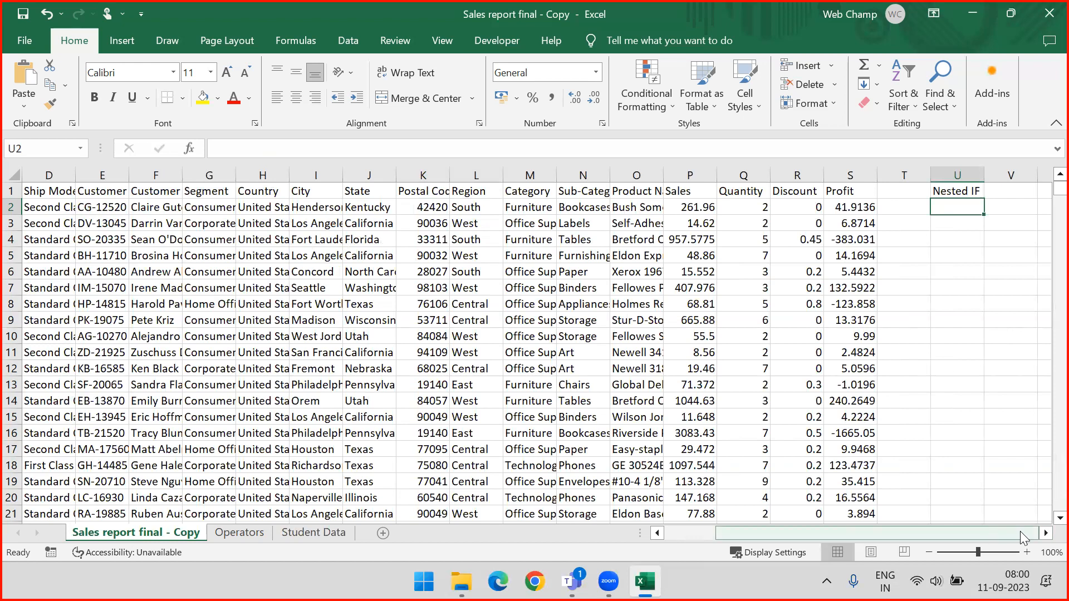
left_click(1045, 533)
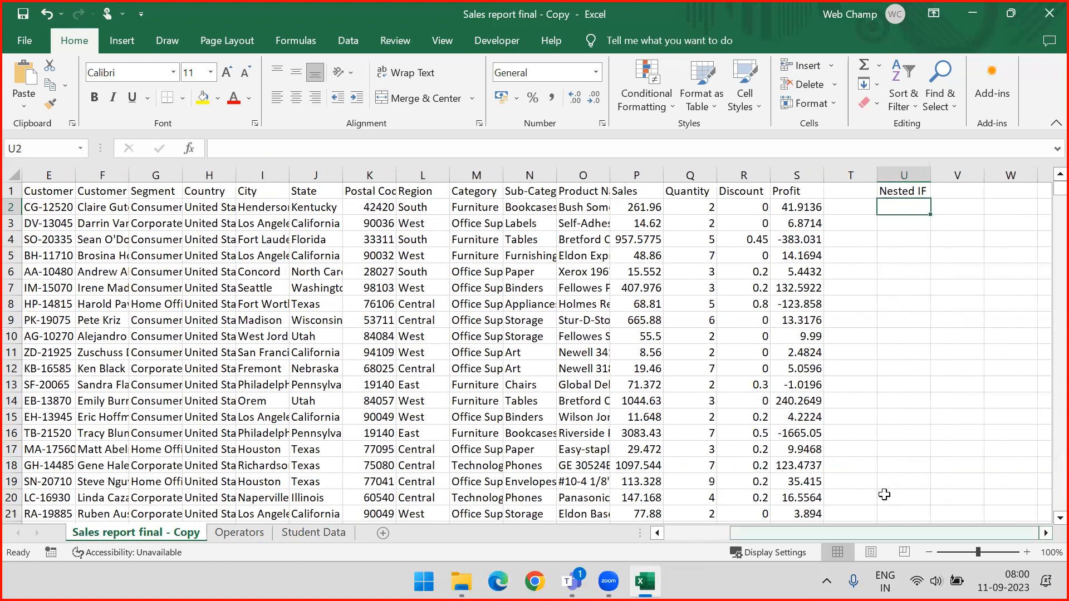
left_click(198, 207)
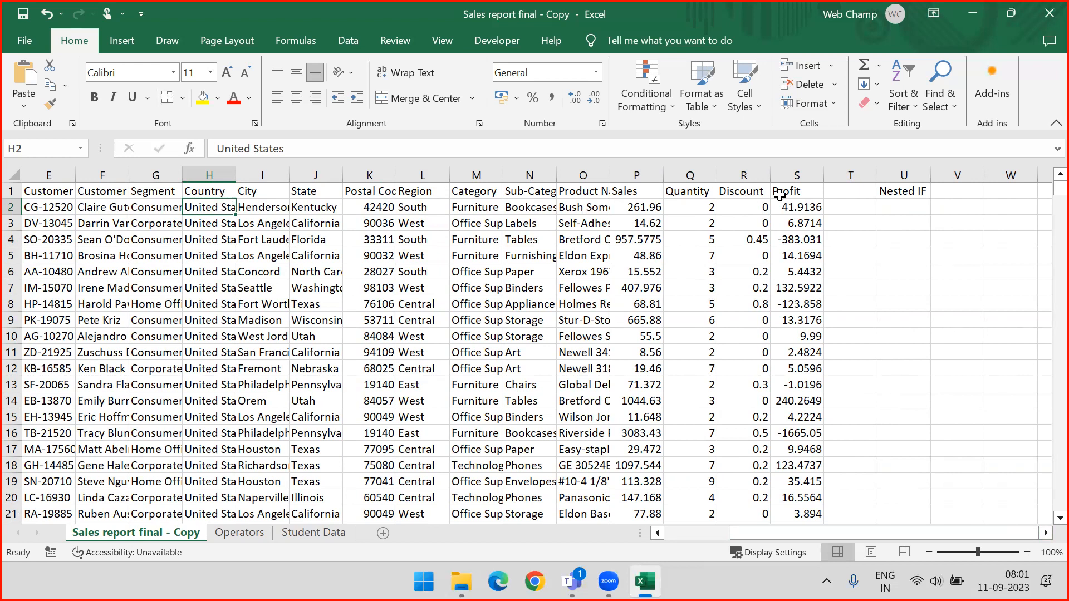
left_click(899, 207)
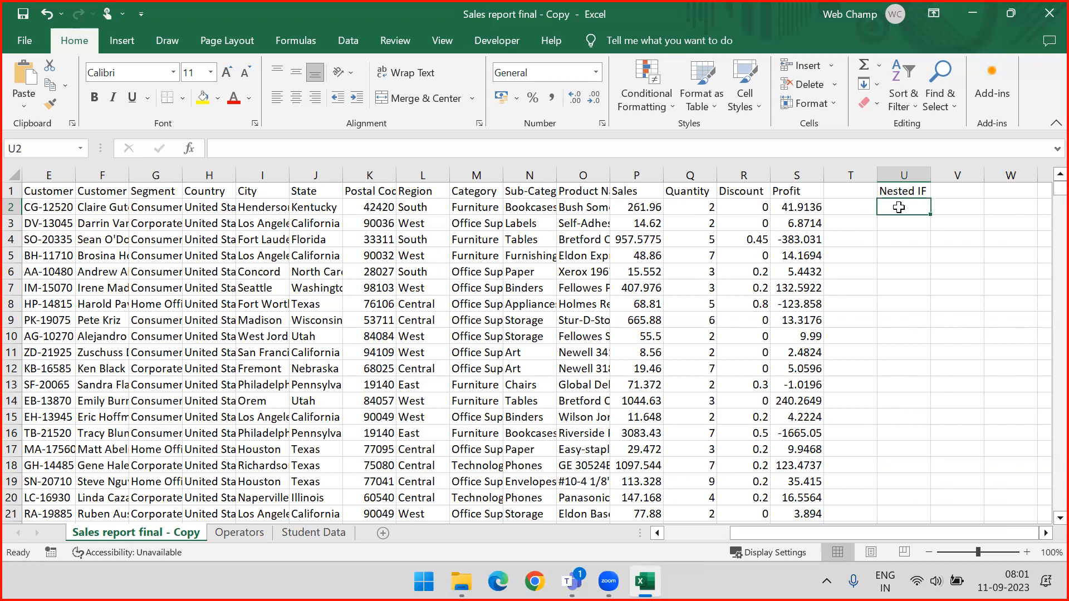
type("=if")
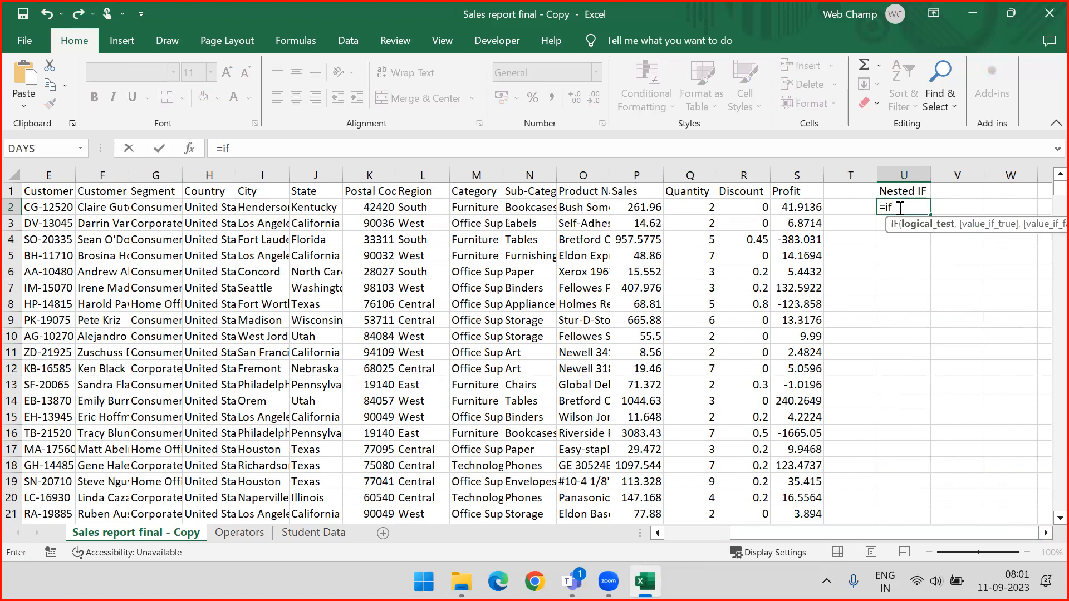
- Discard the unfinished IF formula in U2 and change the heading in U1 to Tag
key("Tab")
key("Escape")
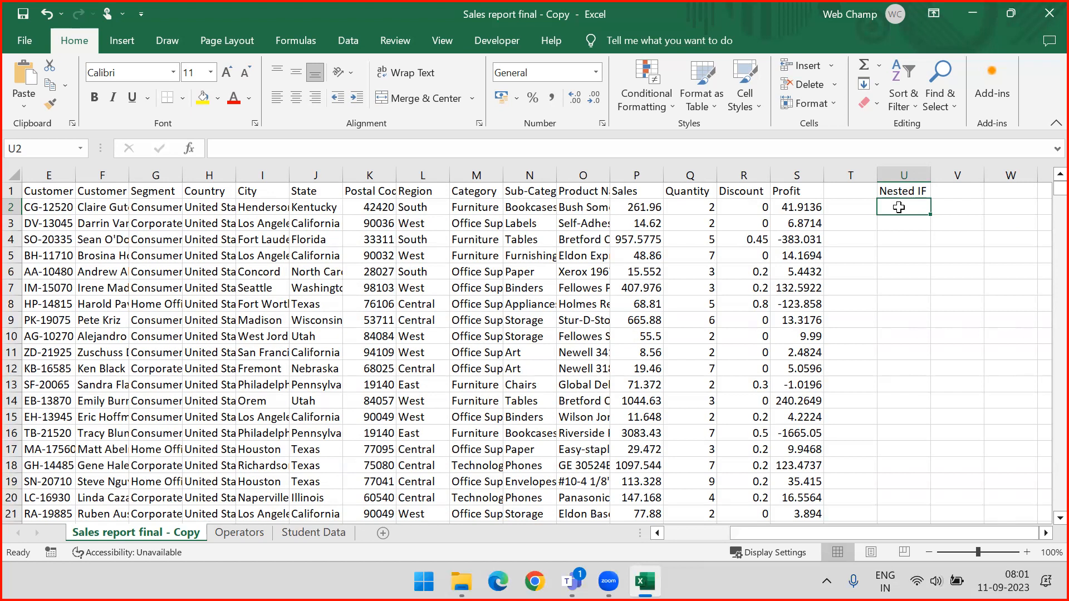
left_click(624, 173)
left_click(907, 191)
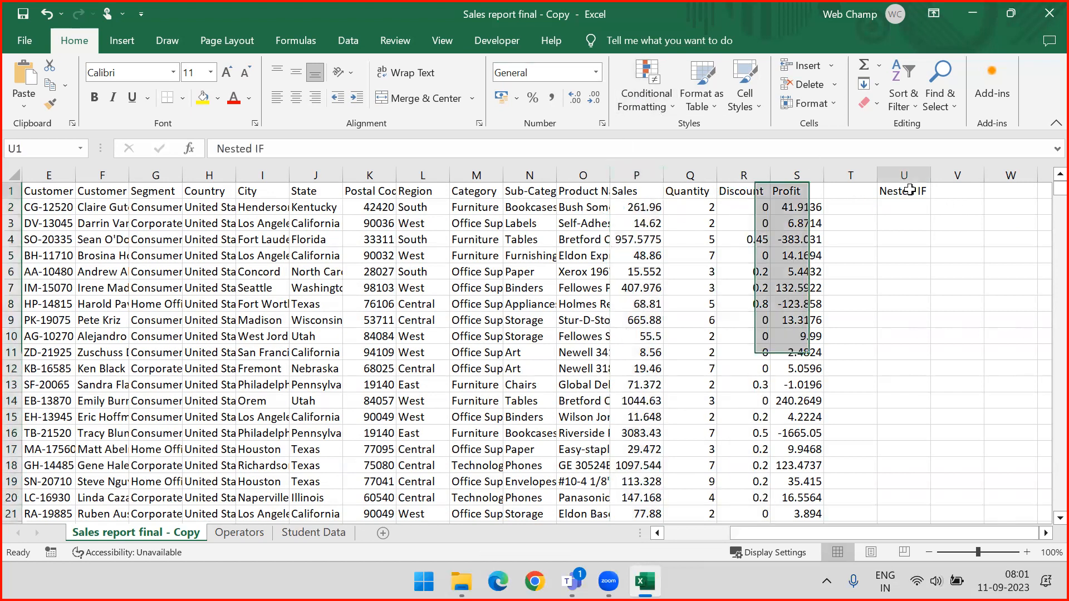
type("Teag")
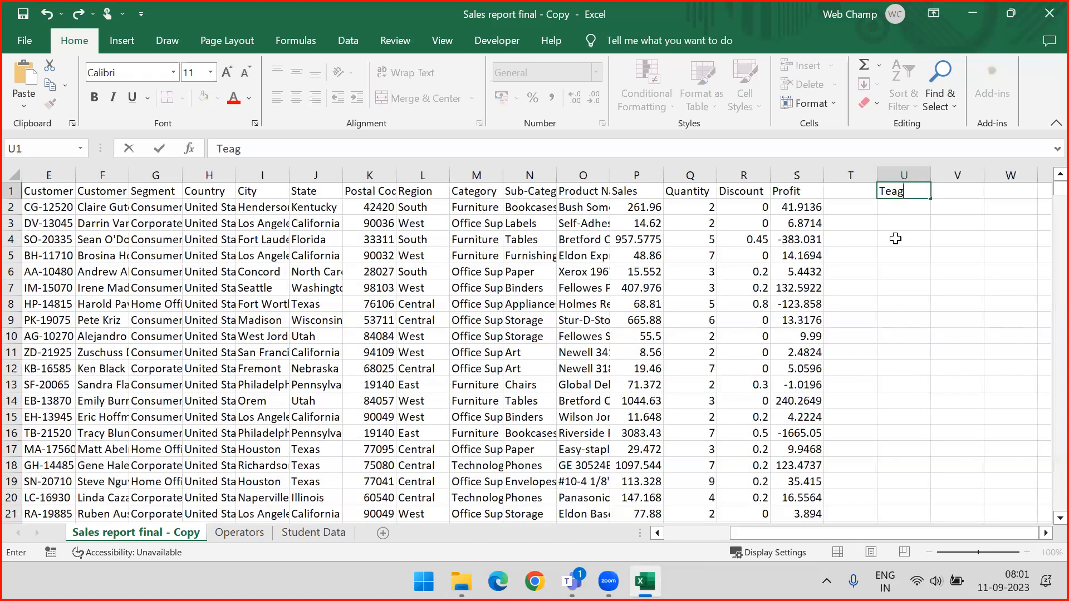
key("BackSpace")
key("BackSpace")
key("BackSpace")
type("ag")
key("Return")
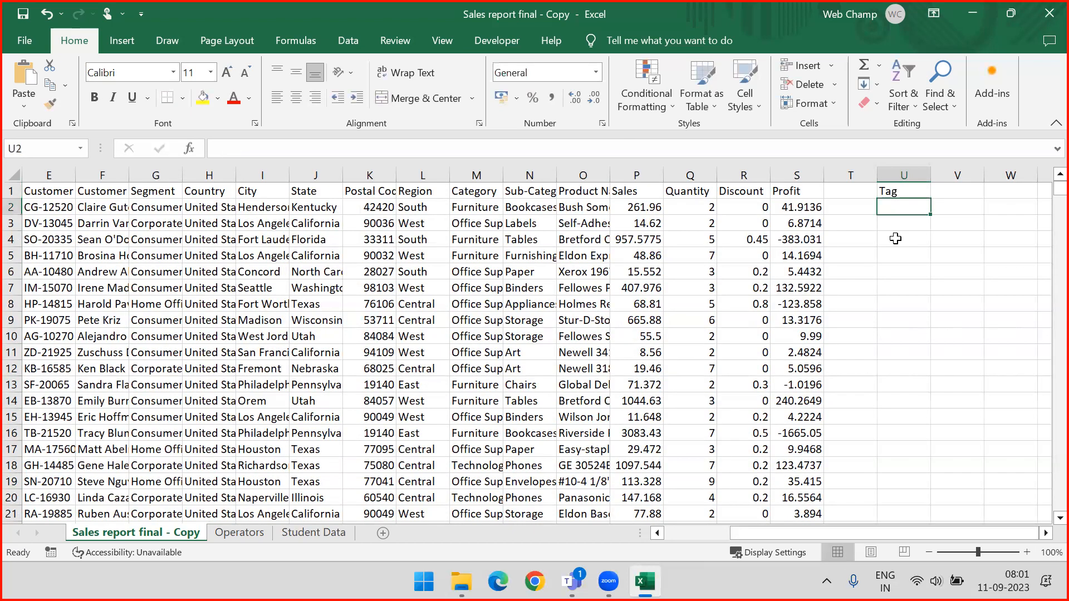
- Delete the empty column between Profit and the Tag column
left_click(836, 167)
key("ctrl+minus")
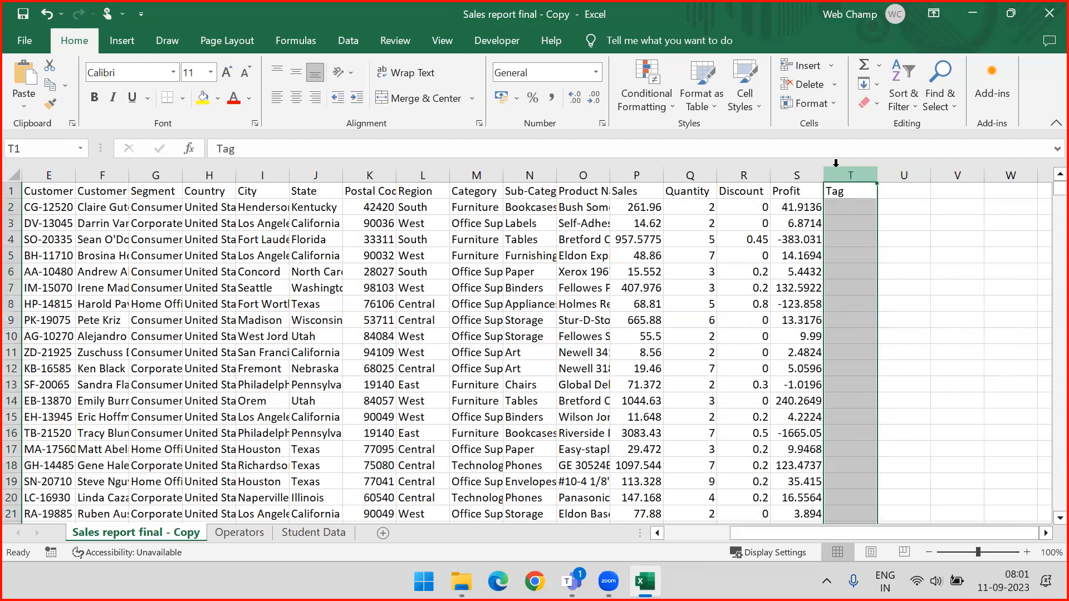
left_click(845, 209)
left_click(652, 207)
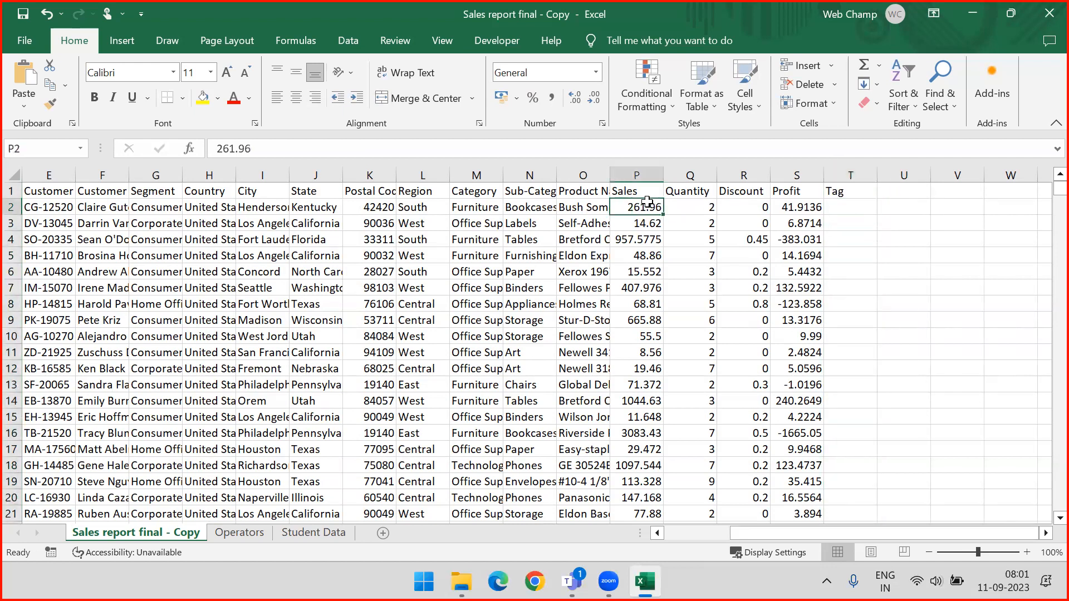
left_click(636, 171)
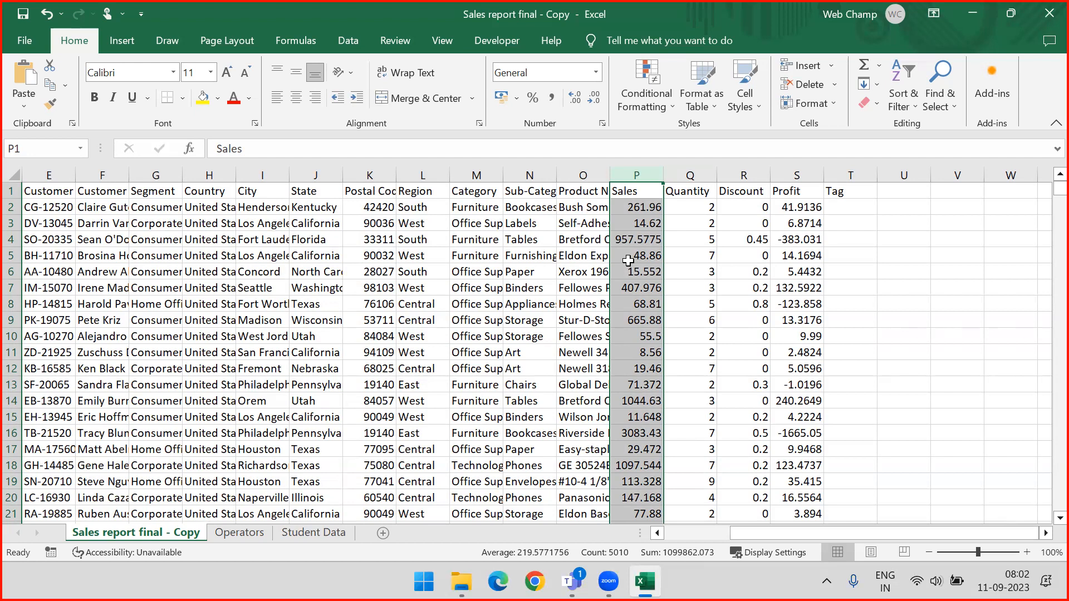
left_click(633, 208)
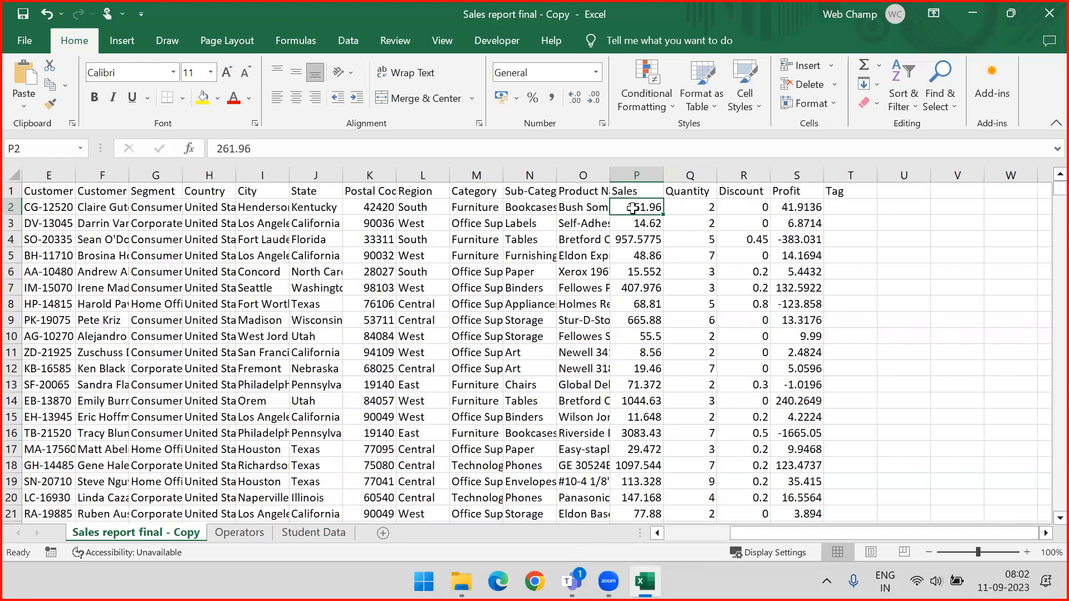
- Begin an IF formula in T2 that returns "High Sales" when the sales value in P2 is greater than 1000
left_click(855, 205)
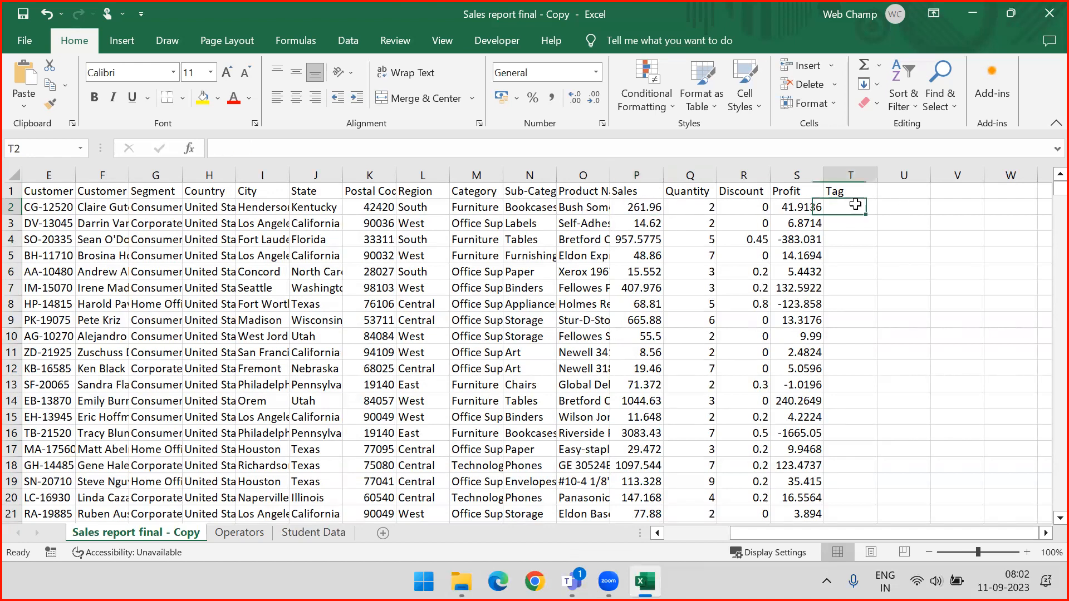
type("=")
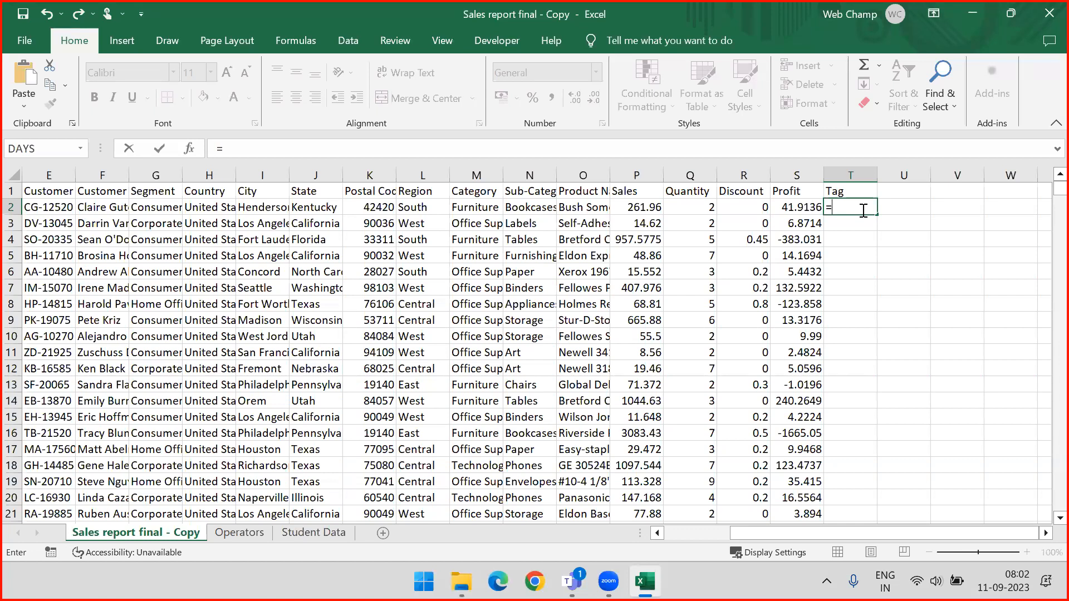
type("if")
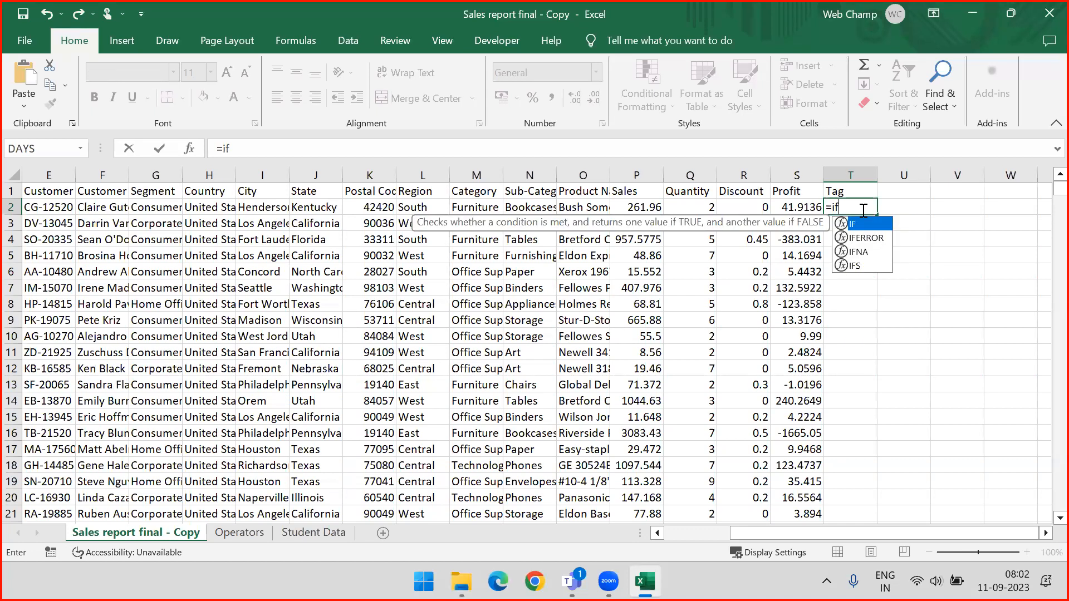
key("Tab")
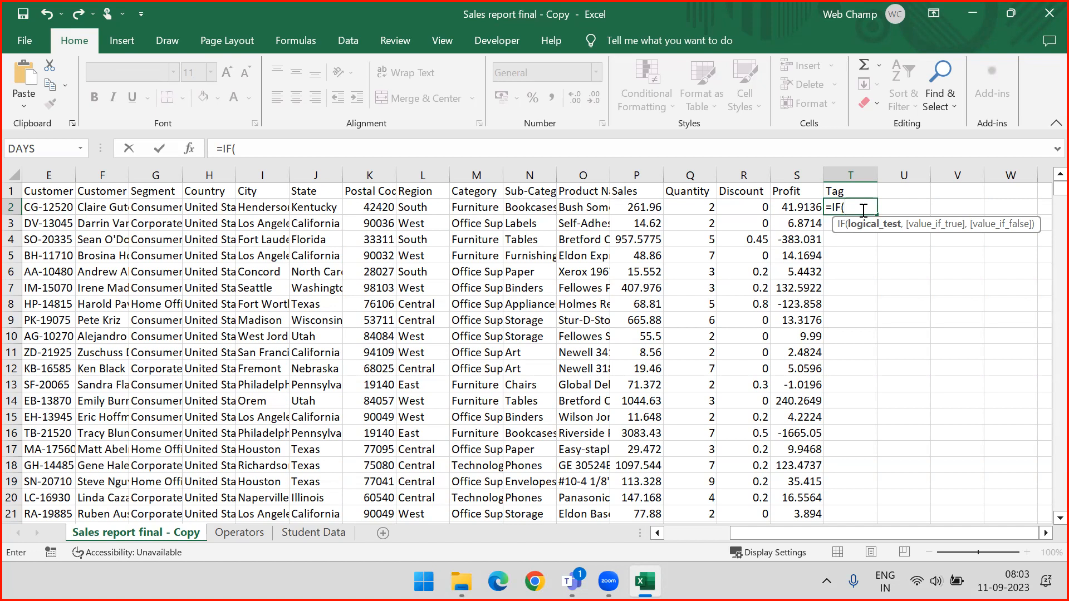
key("Left")
key("Left")
key("Left")
key("Left")
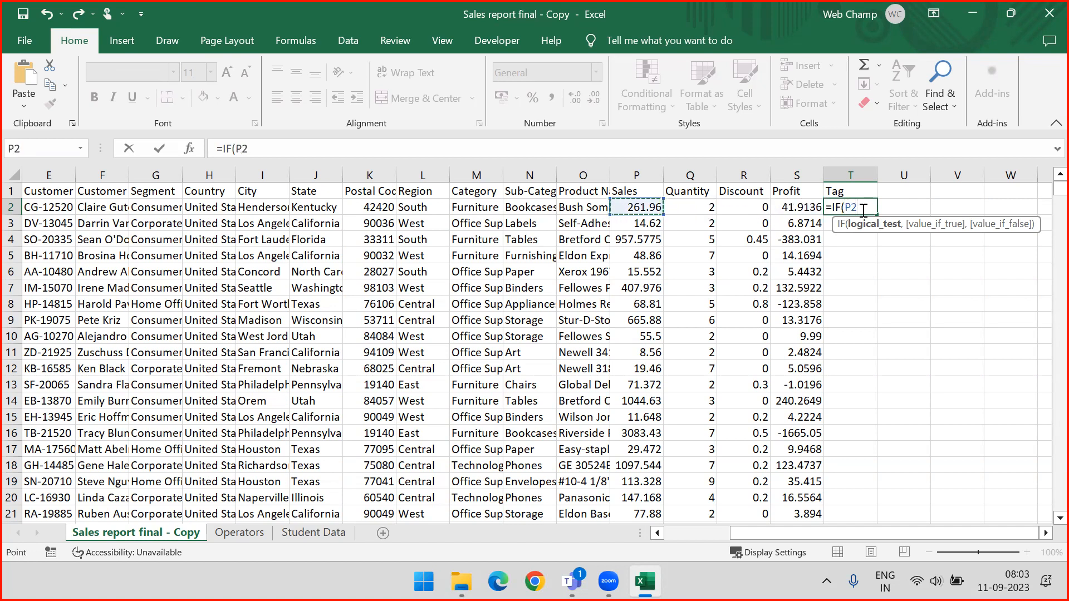
type(">1000")
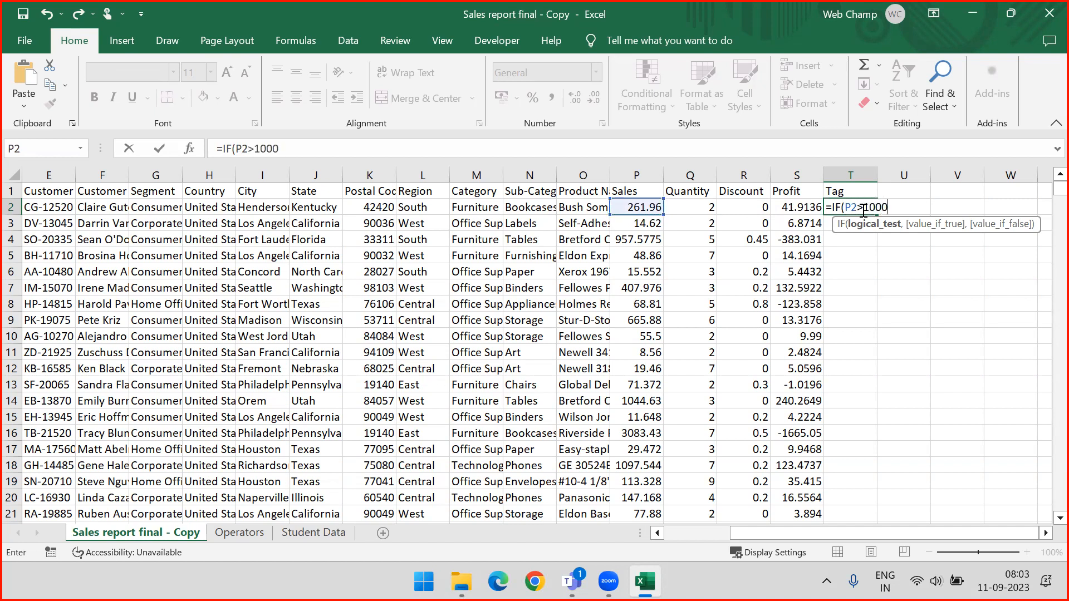
type(",\"\"")
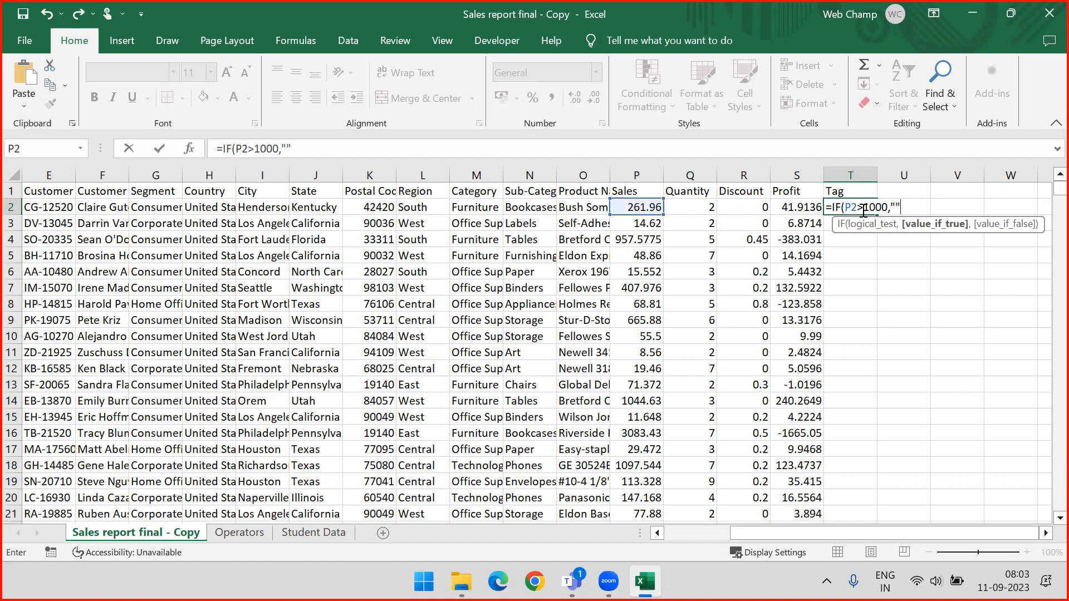
key("BackSpace")
type("High Sales\",")
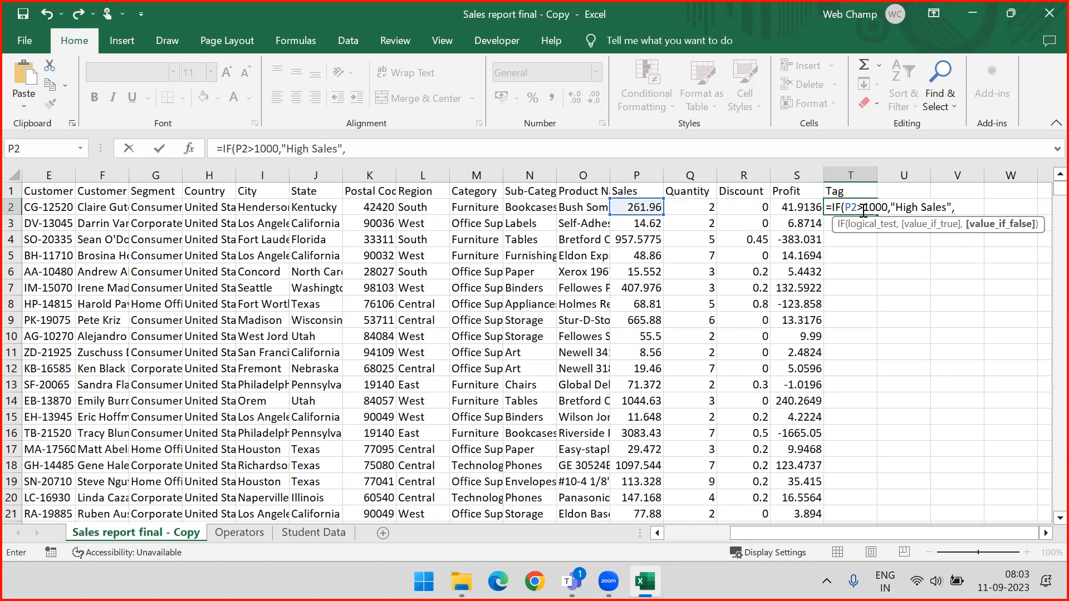
- Nest a second IF as the value-if-false argument, returning "Average Sales" when P2 is greater than 500
double_click(849, 208)
left_click_drag(868, 211, 890, 209)
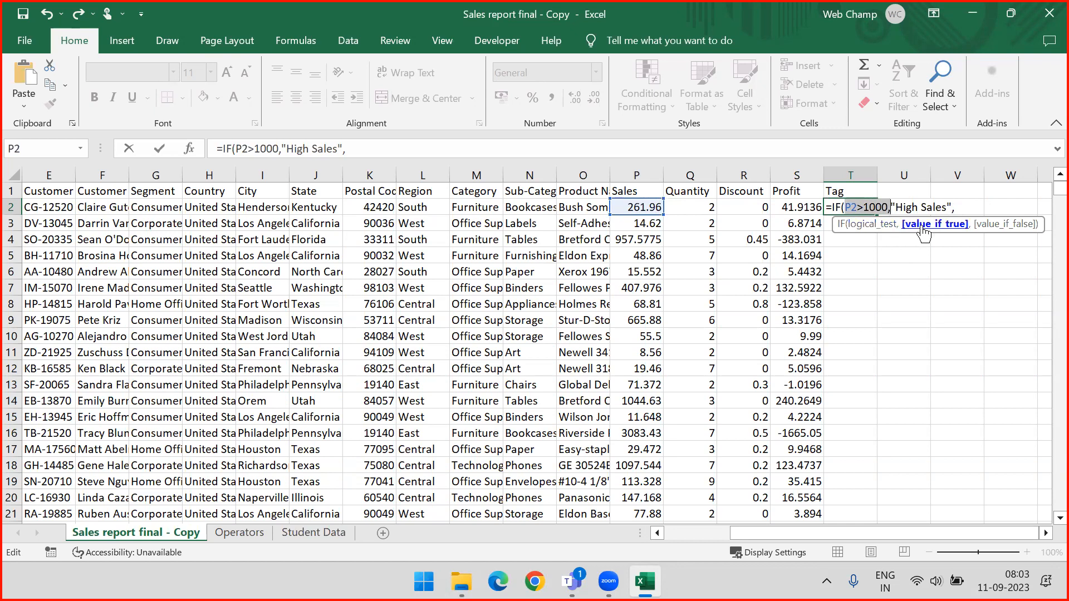
left_click(957, 207)
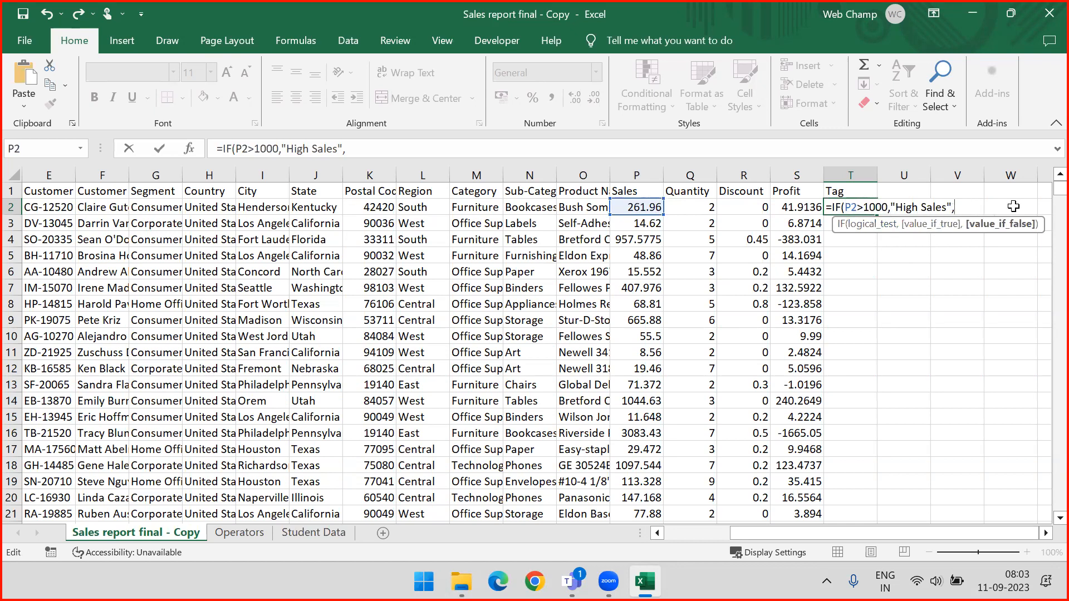
type("If")
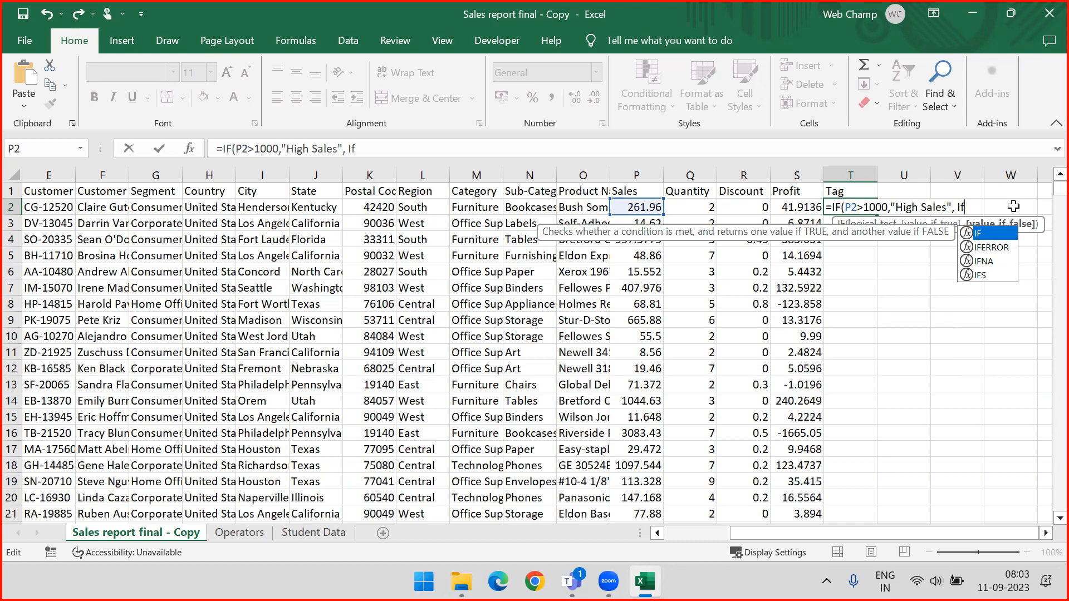
key("Tab")
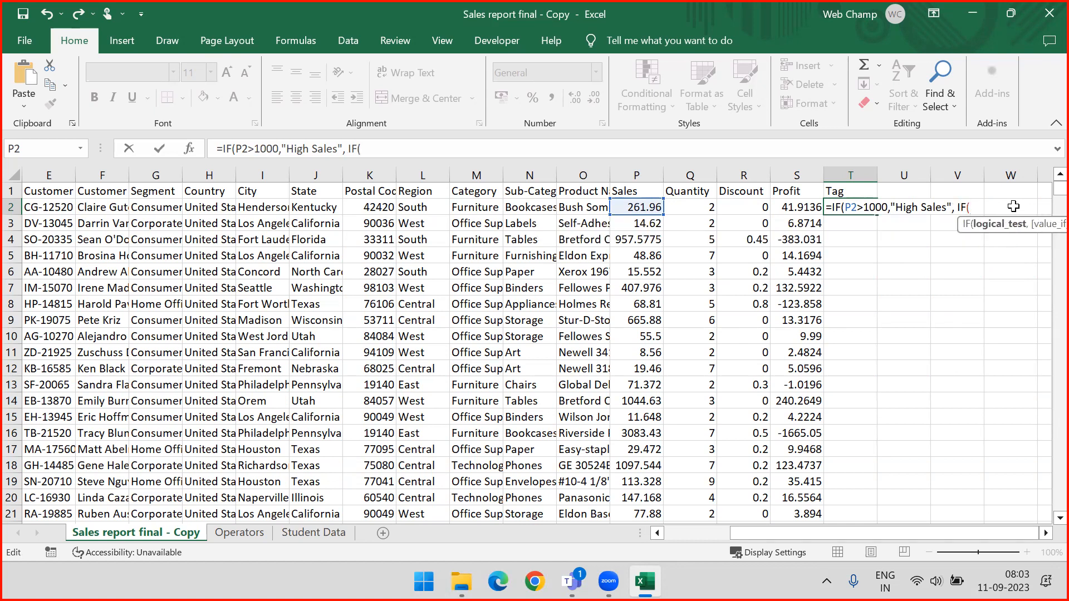
left_click_drag(890, 207, 954, 209)
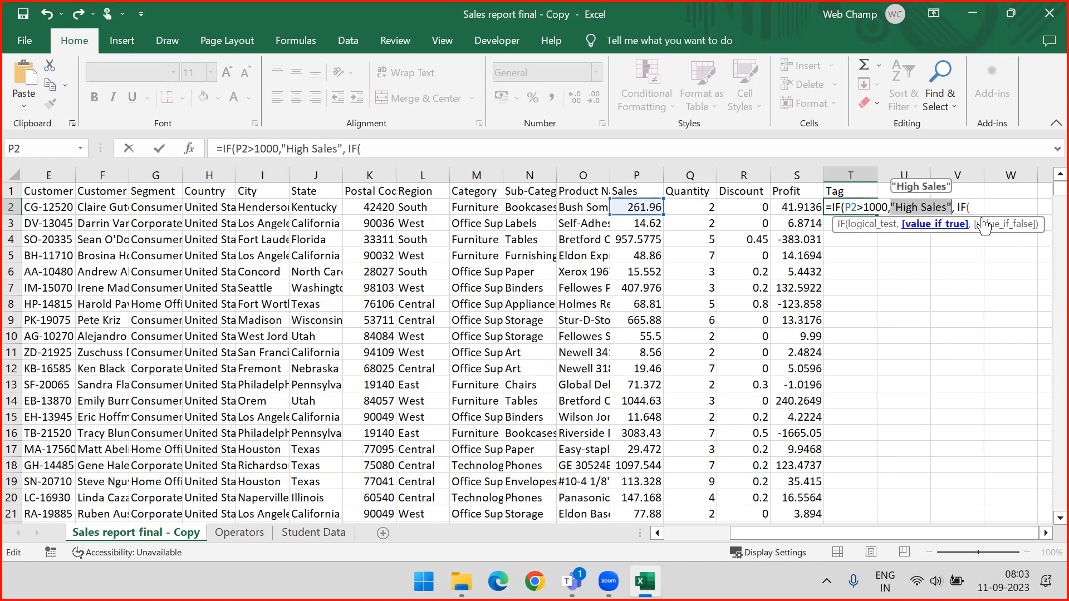
left_click(983, 209)
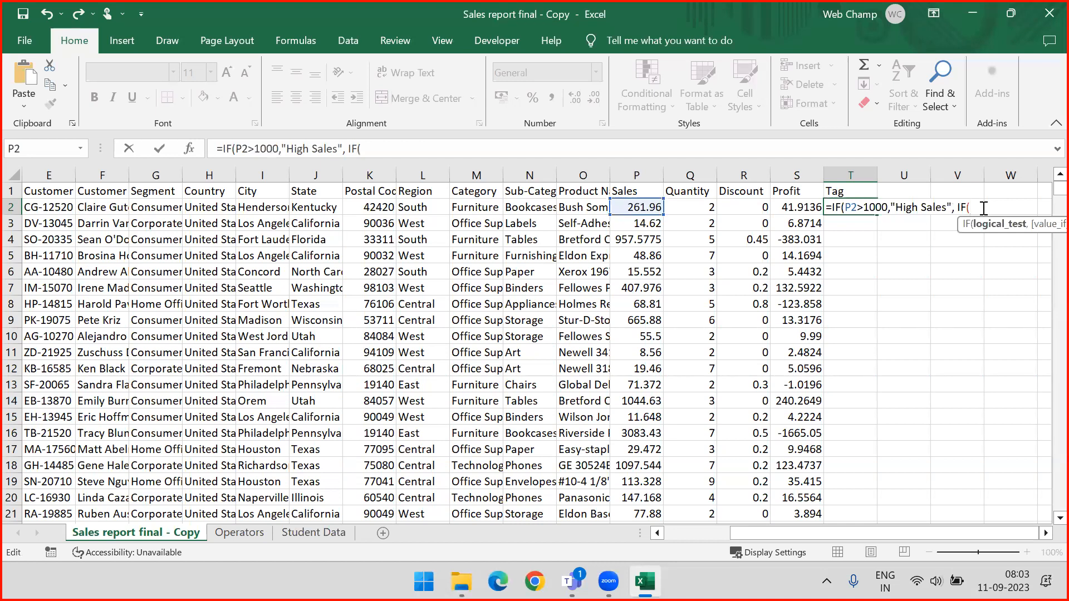
type("P2")
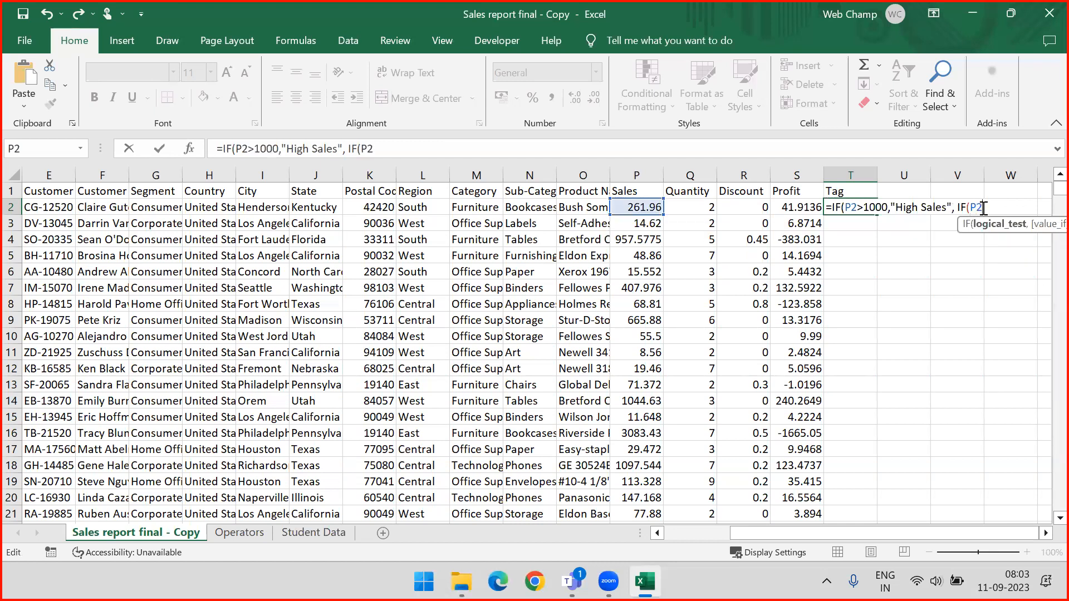
type(">500,\"\"")
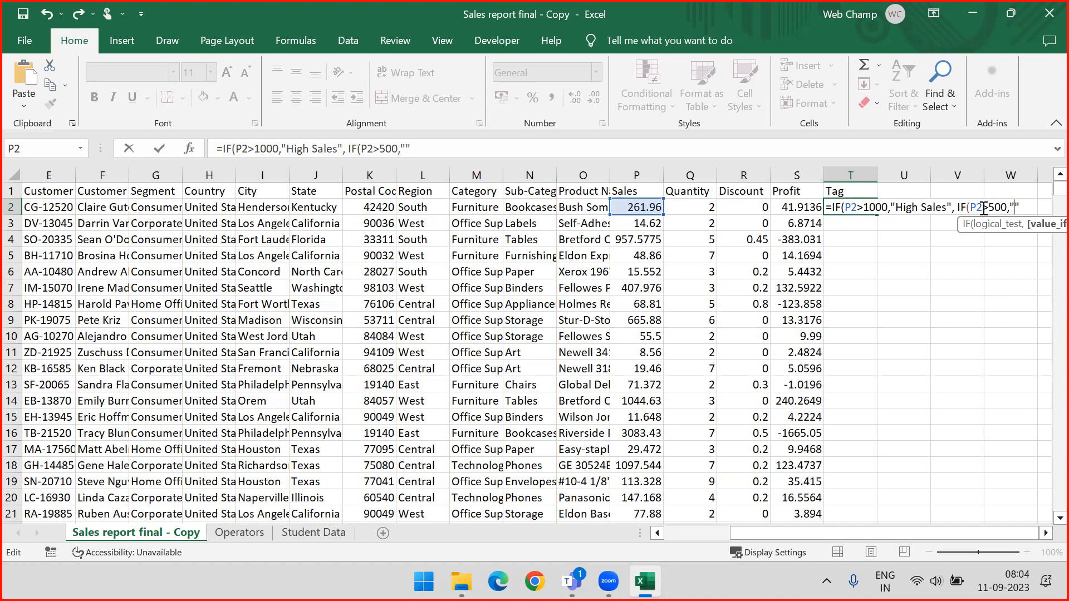
type("Average Sales")
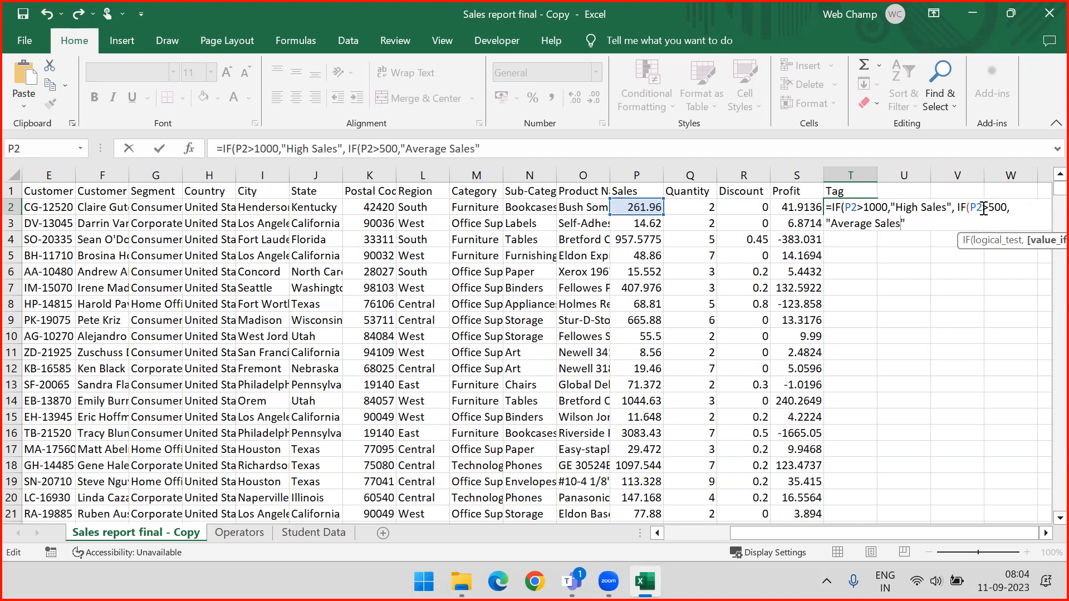
type(",")
left_click_drag(844, 208, 889, 208)
left_click_drag(971, 208, 1007, 208)
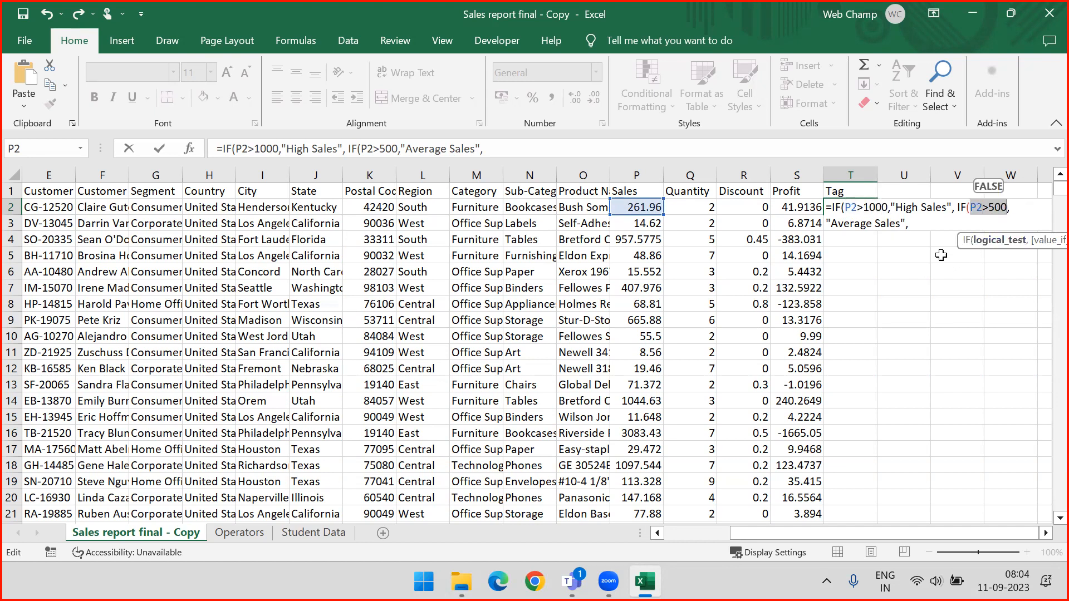
left_click(922, 228)
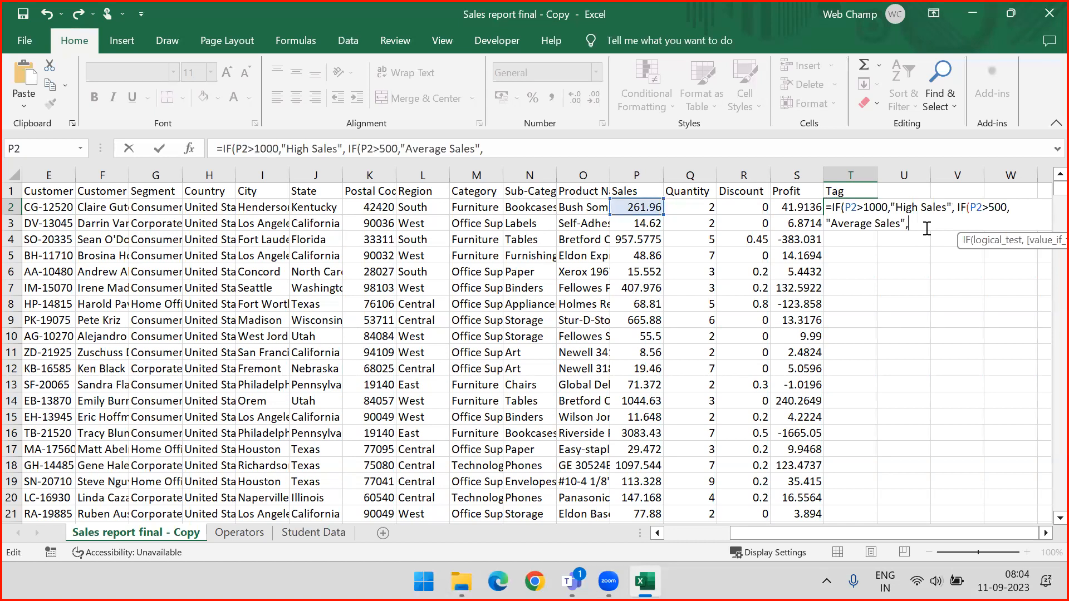
type("F(")
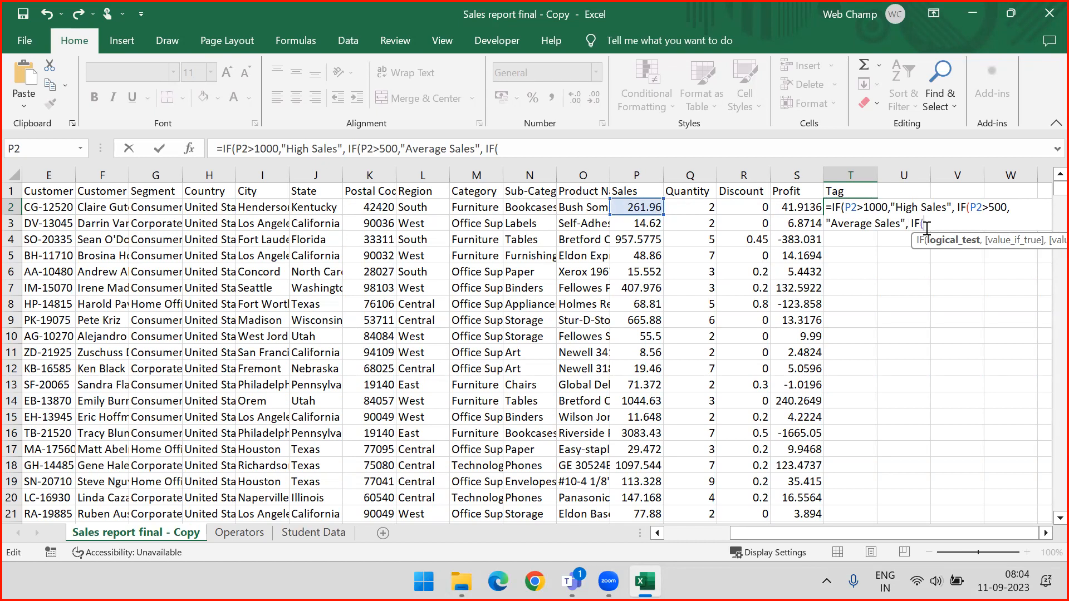
type("P2<")
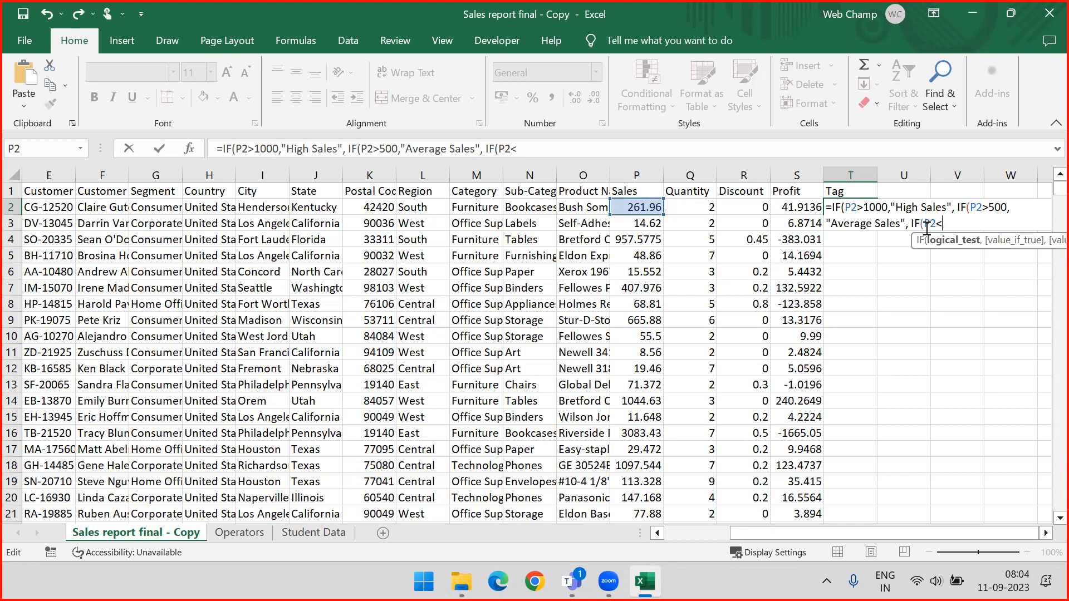
key("BackSpace")
key("BackSpace")
key("BackSpace")
key("BackSpace")
key("BackSpace")
key("BackSpace")
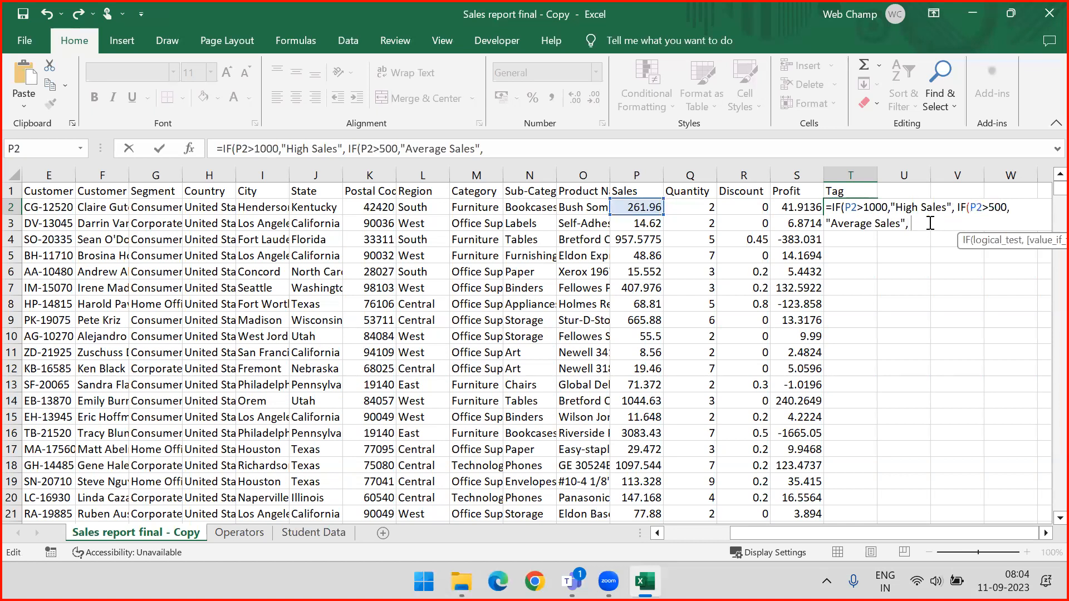
- Finish the nested IF formula in T2 with "Low Sales" as the final value-if-false result, keeping T2 selected
type("\"Low")
type("Sales\"))")
key("ctrl+Return")
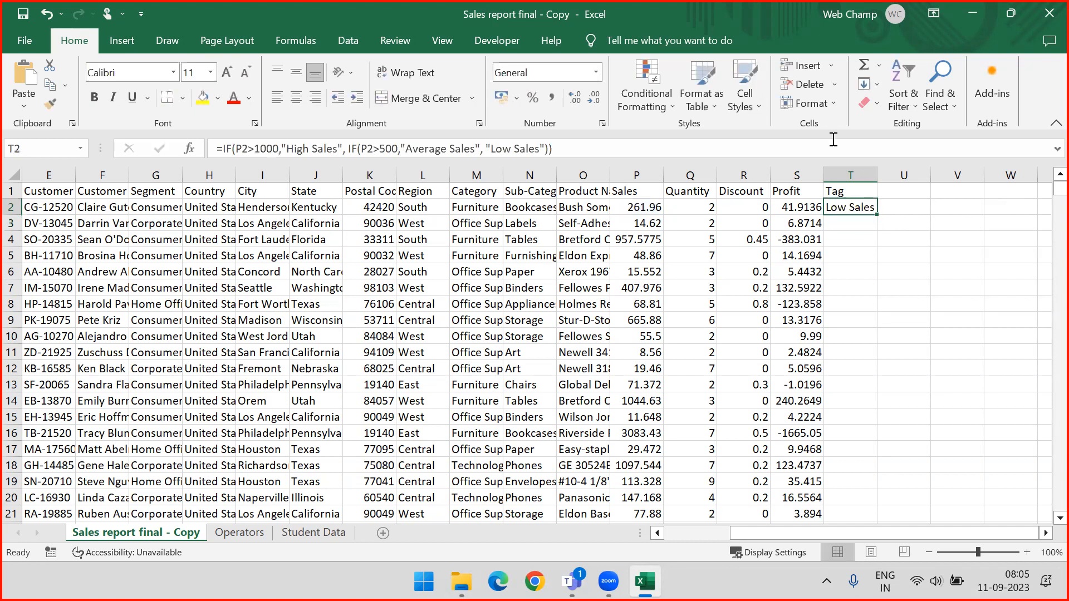
- Copy the Tag formula from T2 down to T3 and compare the tags with the Sales values in those rows
left_click(627, 215)
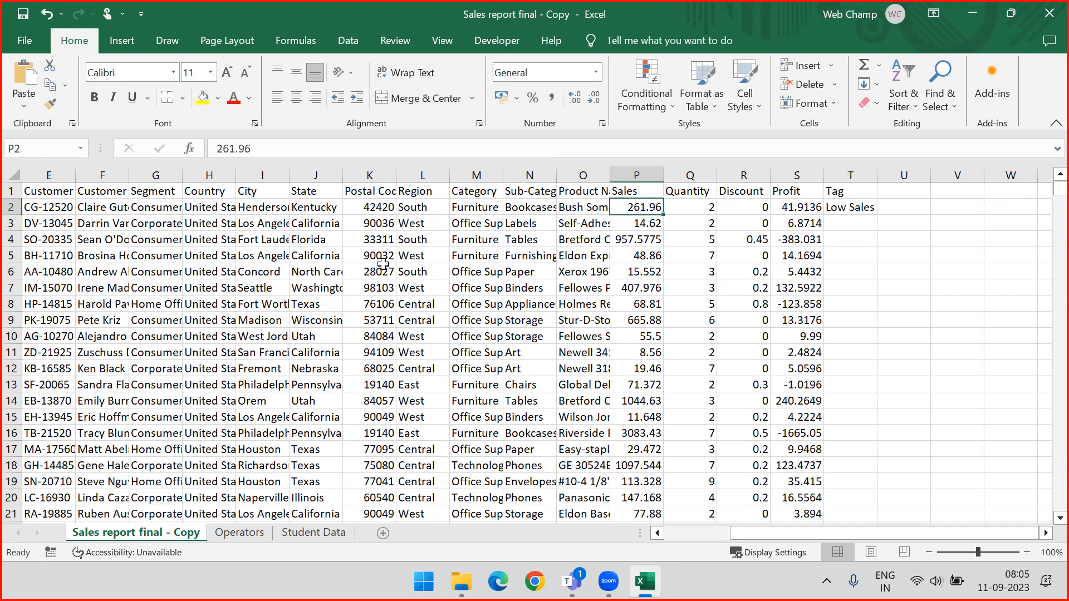
left_click(842, 207)
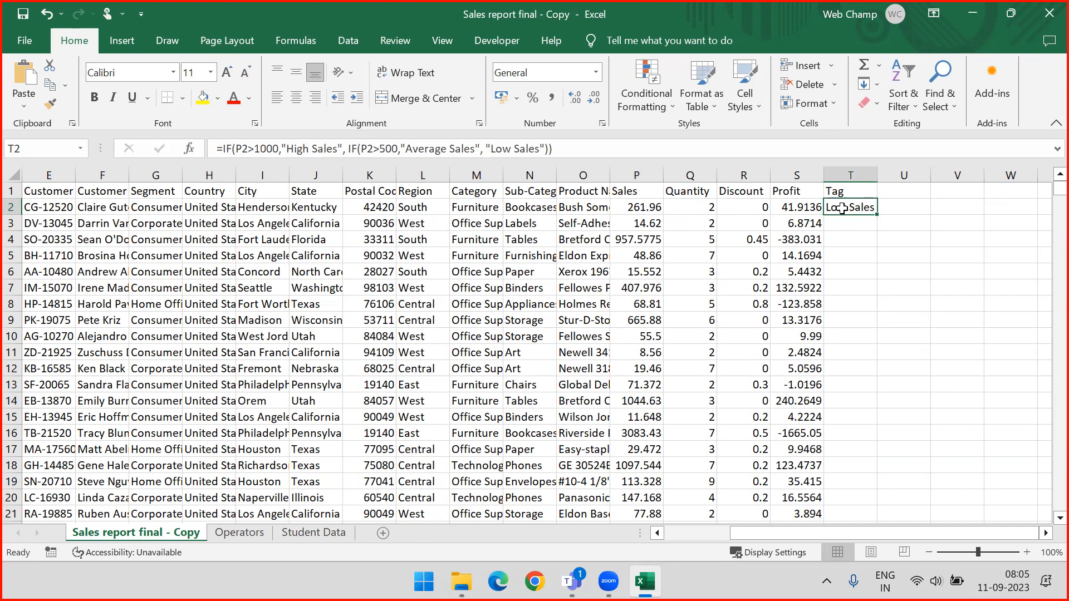
left_click_drag(878, 215, 877, 232)
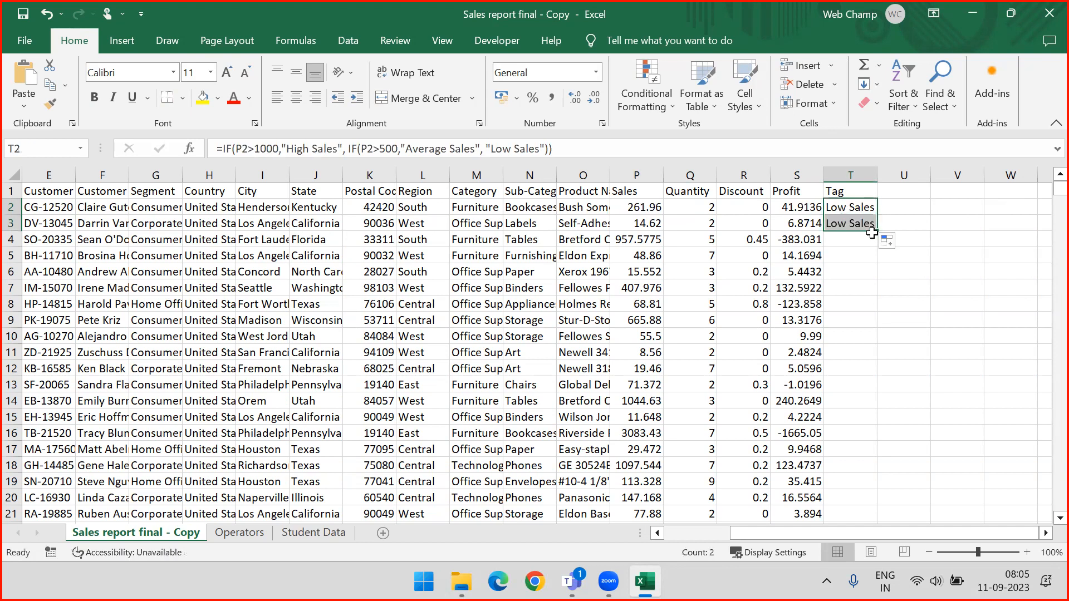
left_click(634, 225)
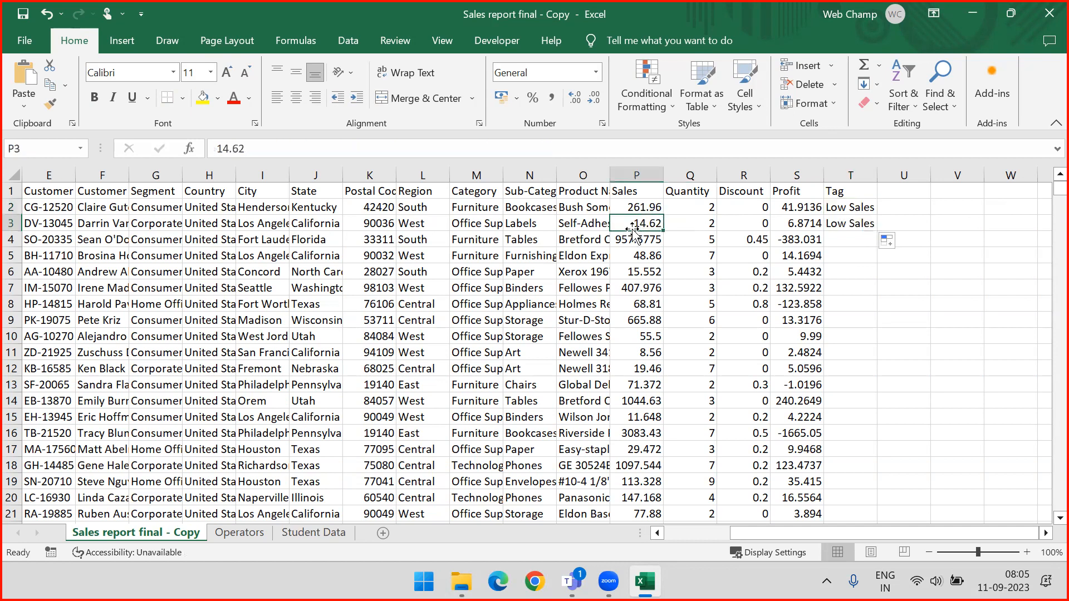
- Check the Sales value in row 4 and copy the Tag formula from T3 down to T4
left_click(635, 237)
key("ctrl+shift+Left")
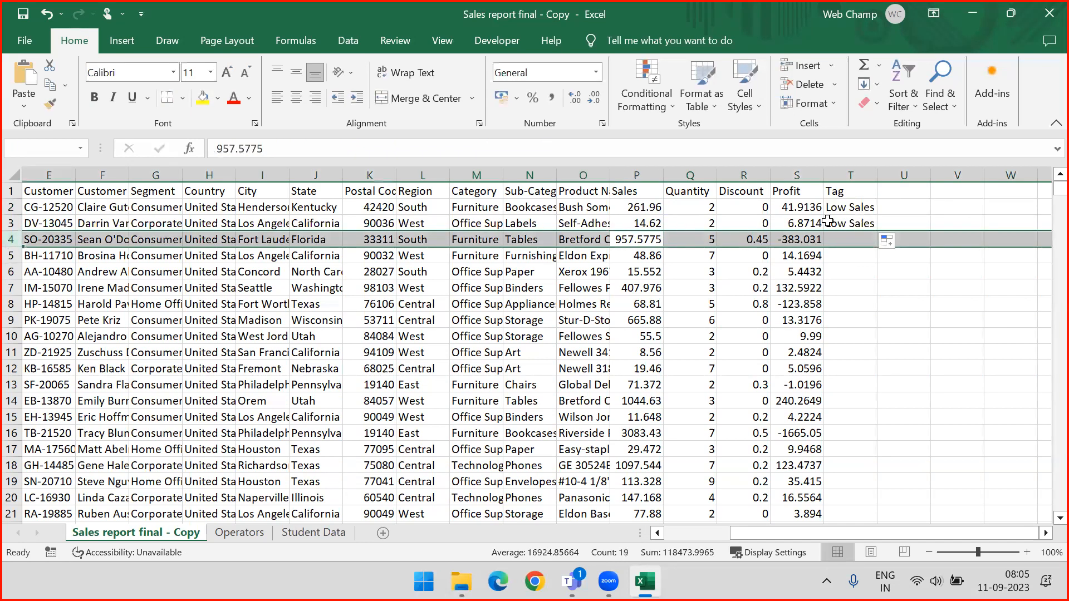
left_click(861, 223)
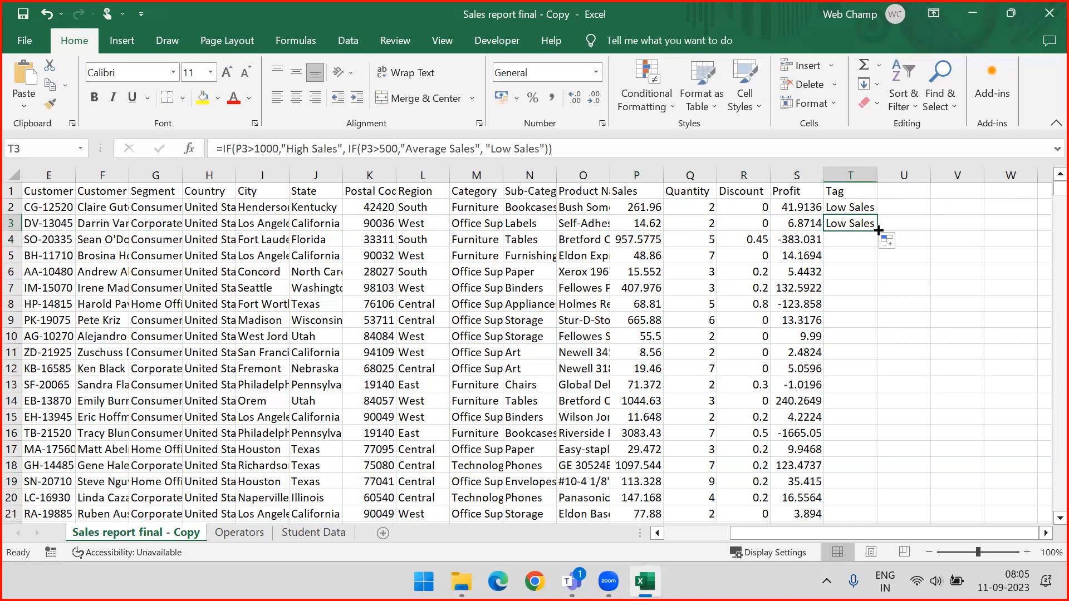
left_click_drag(878, 231, 878, 249)
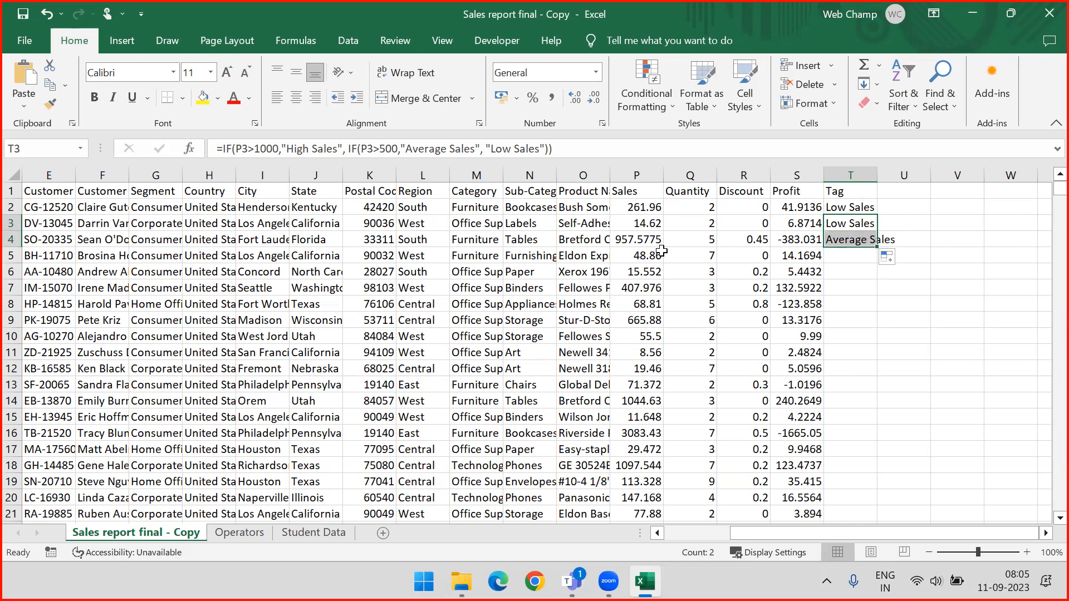
- Check the Sales value in row 14 and fill the Tag formula from T4 down to T14
left_click(642, 402)
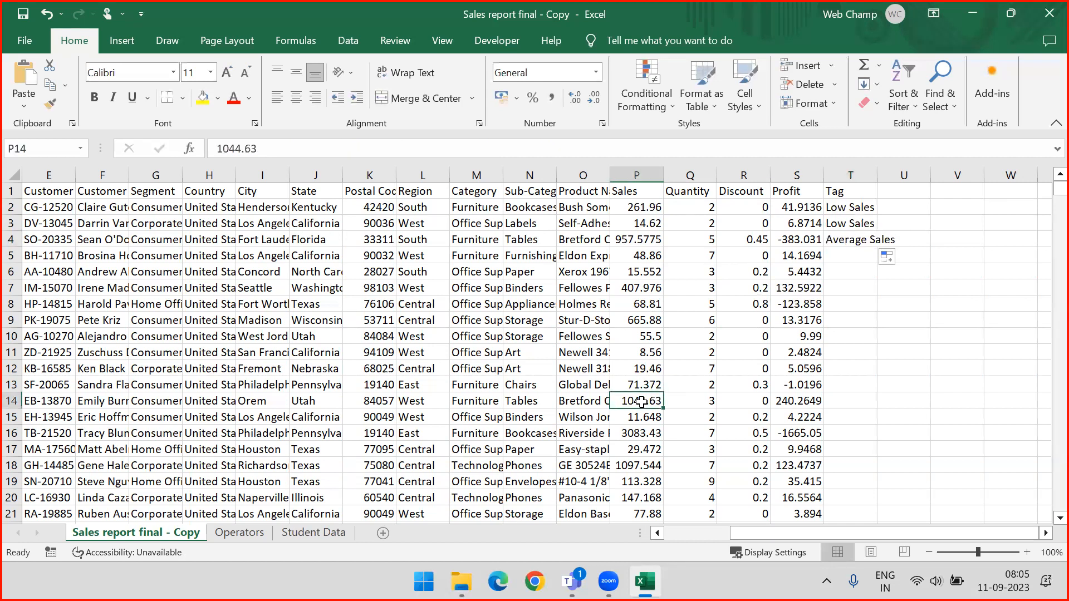
key("shift+space")
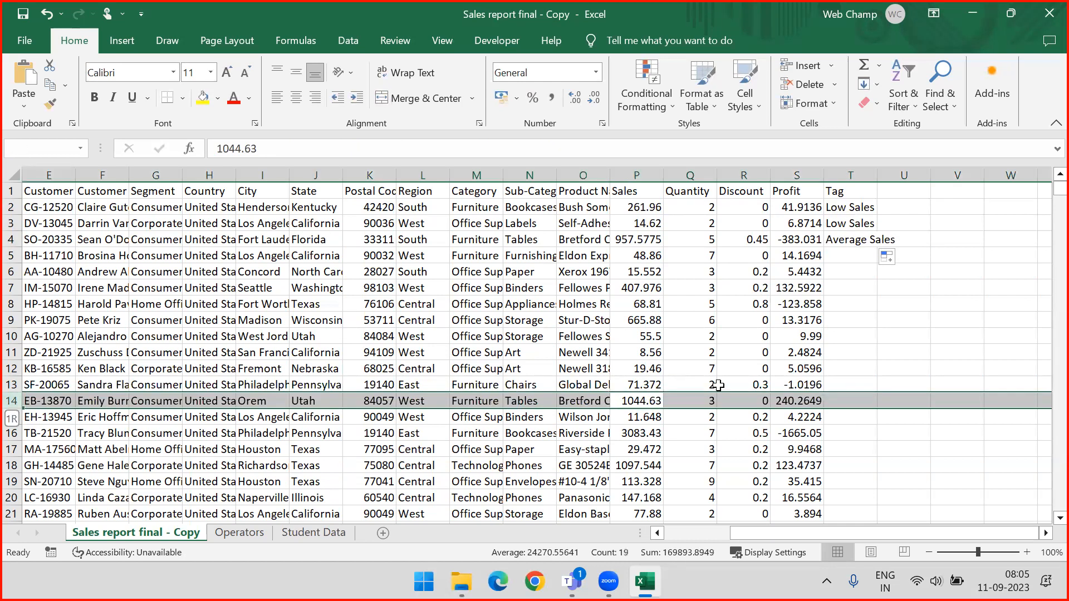
left_click(859, 241)
left_click_drag(877, 247, 870, 417)
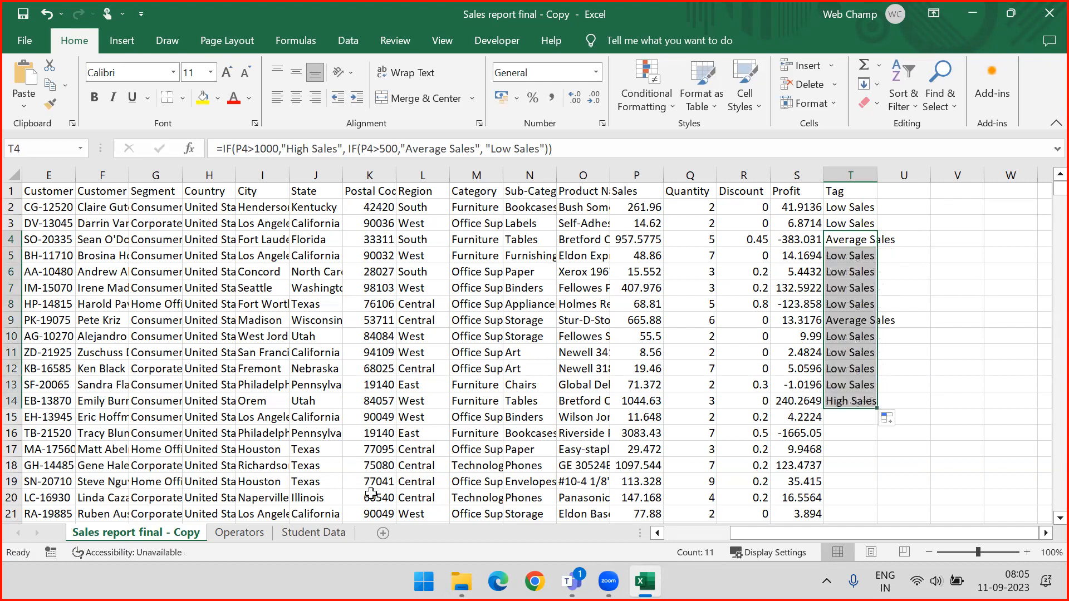
- Examine the nested IF formula in T14, highlighting its final "Low Sales" argument and the first logical test P14>1000
left_click(845, 400)
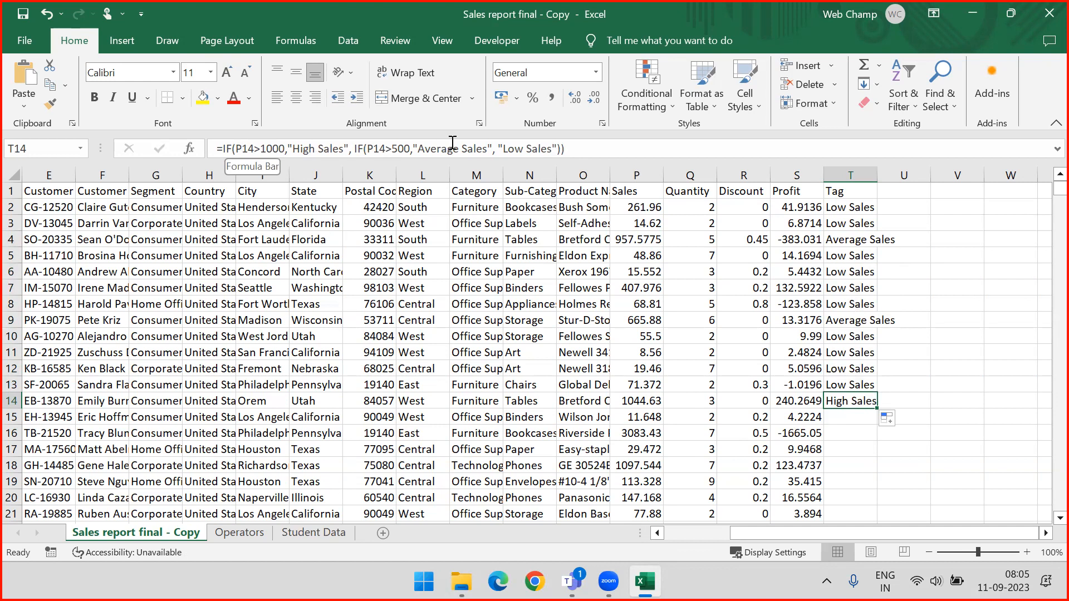
left_click_drag(581, 150, 221, 154)
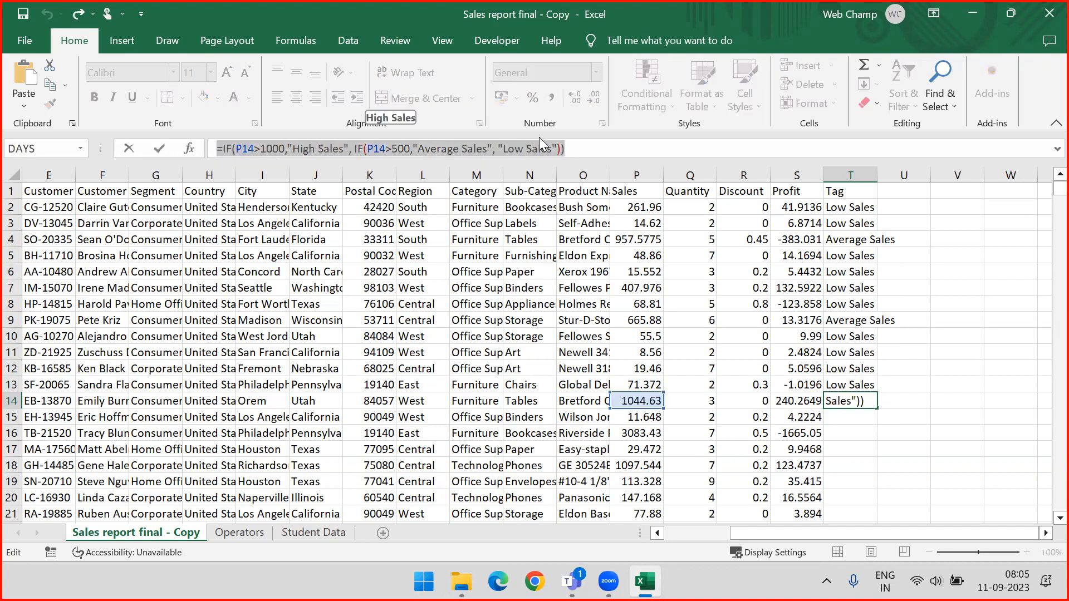
left_click(575, 147)
left_click_drag(497, 148, 558, 149)
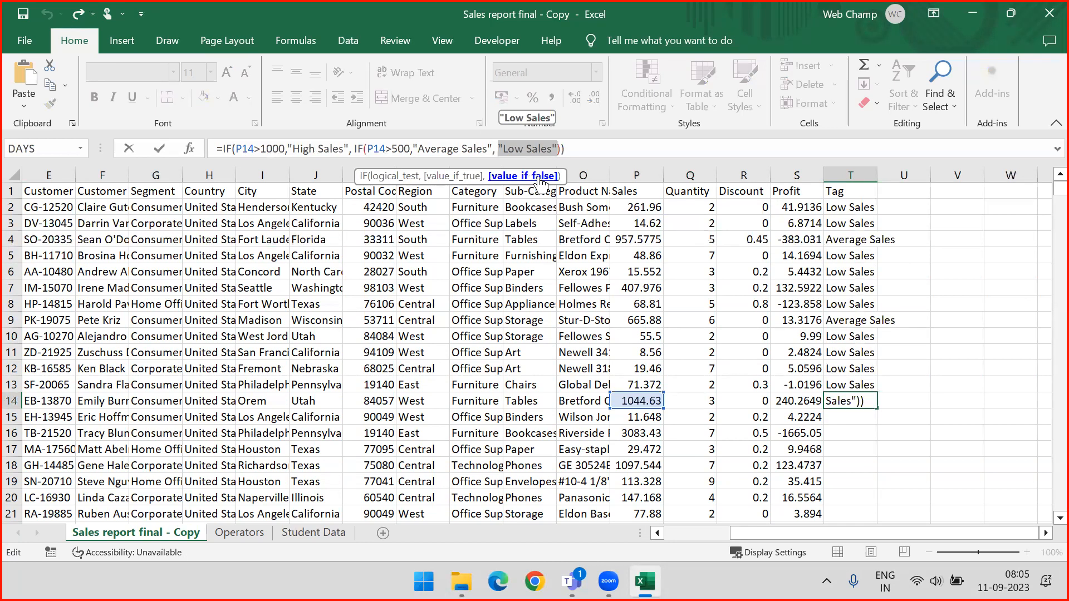
key("ctrl+Return")
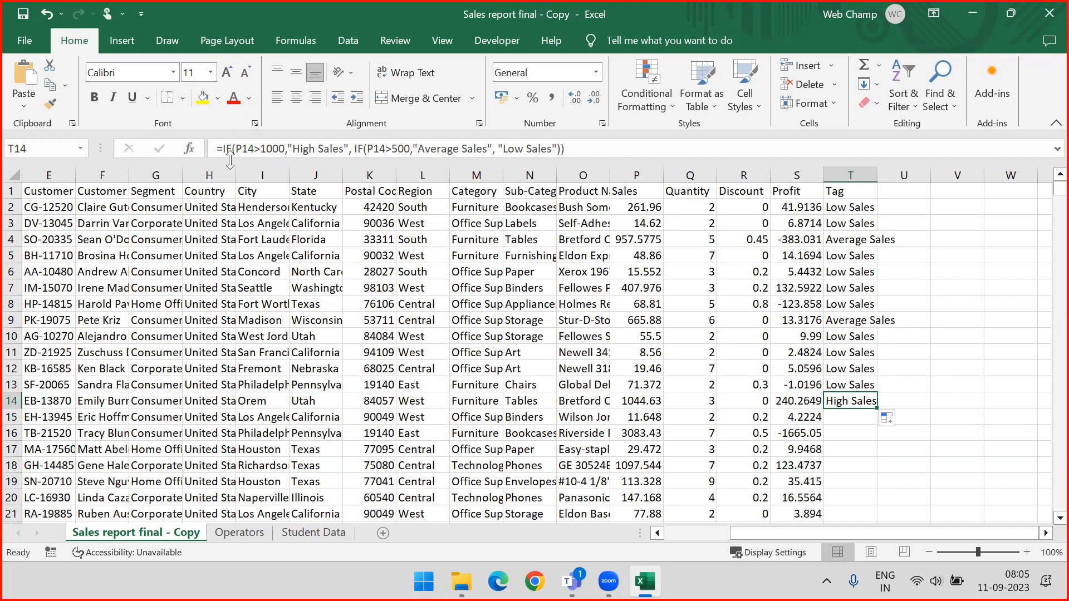
left_click_drag(236, 149, 284, 149)
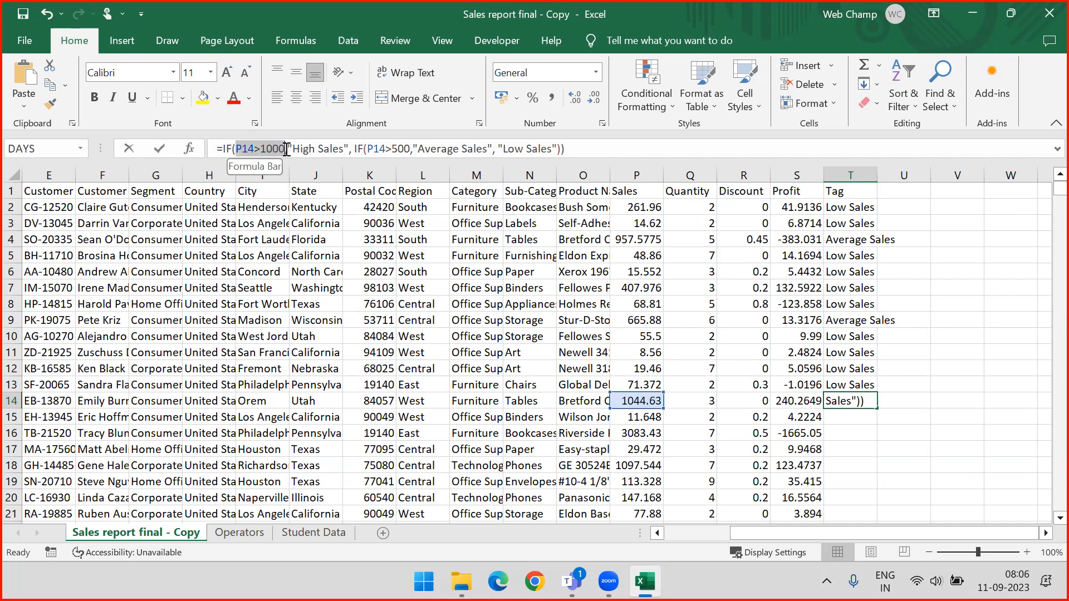
key("Escape")
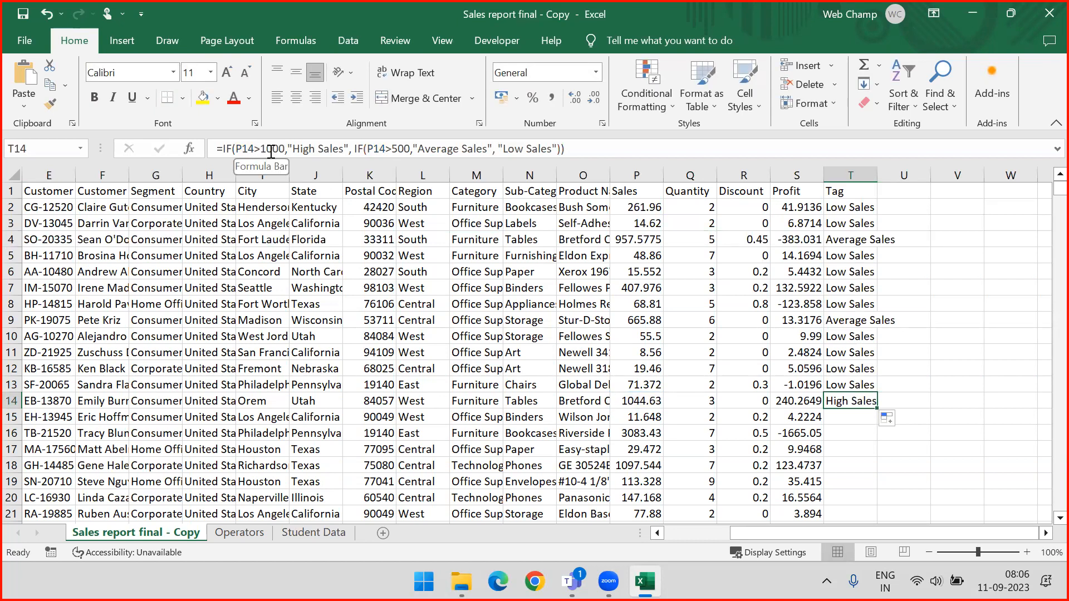
left_click_drag(260, 148, 284, 149)
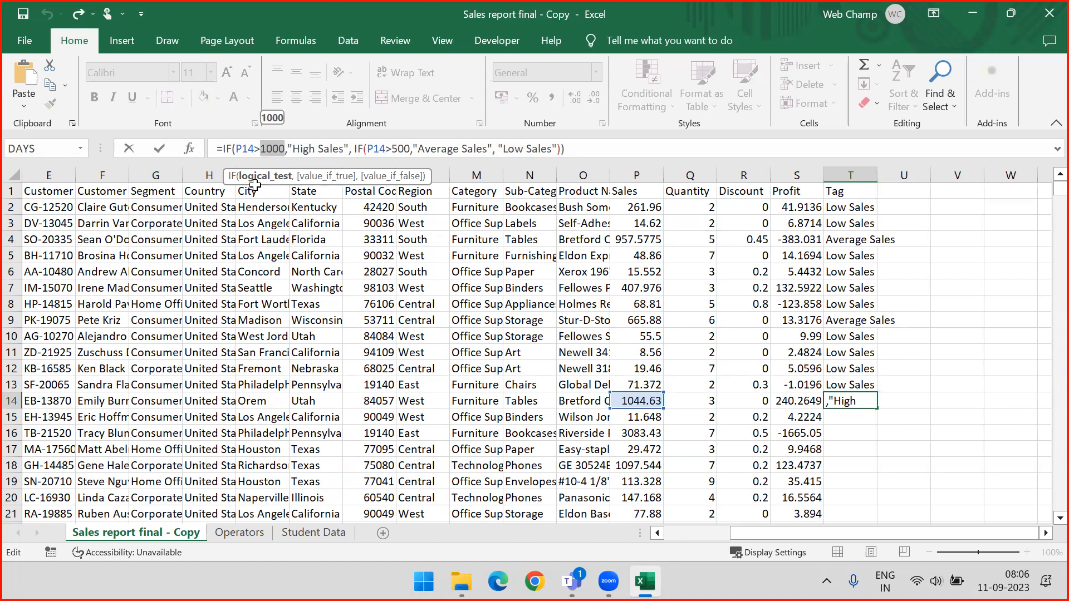
key("ctrl+Return")
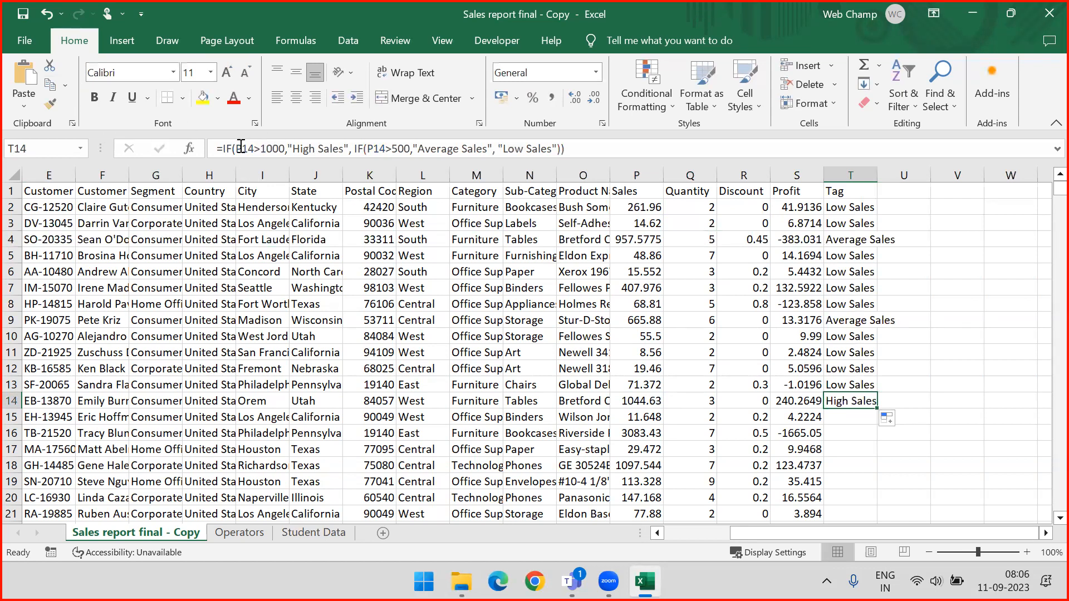
- Compare the "High Sales" test and result with the nested IF(P14>500 part of T14's formula, and review the complete formula
left_click_drag(237, 147, 349, 149)
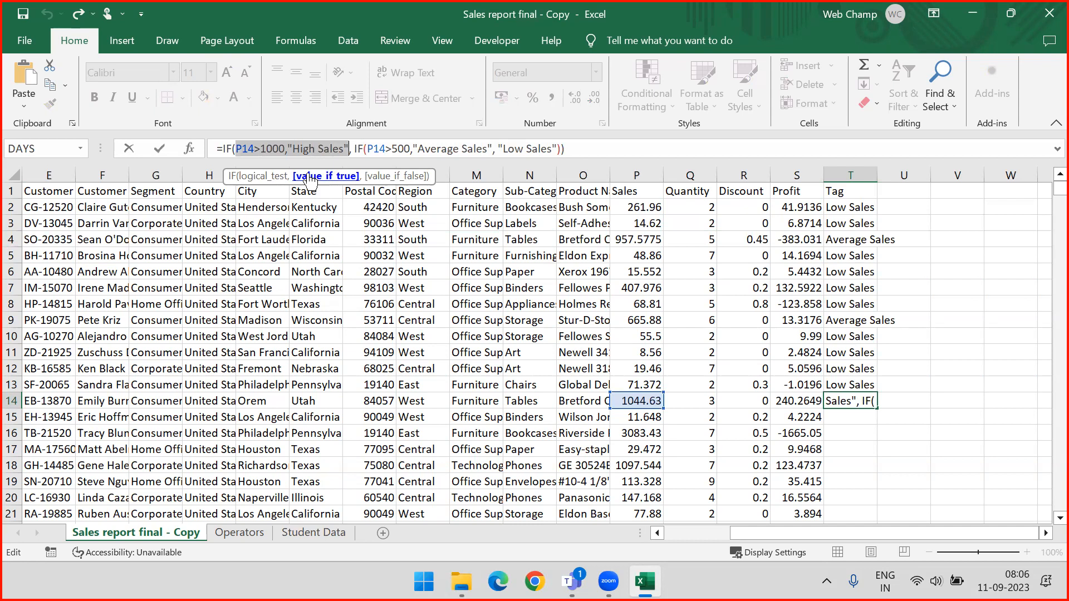
left_click_drag(354, 148, 415, 152)
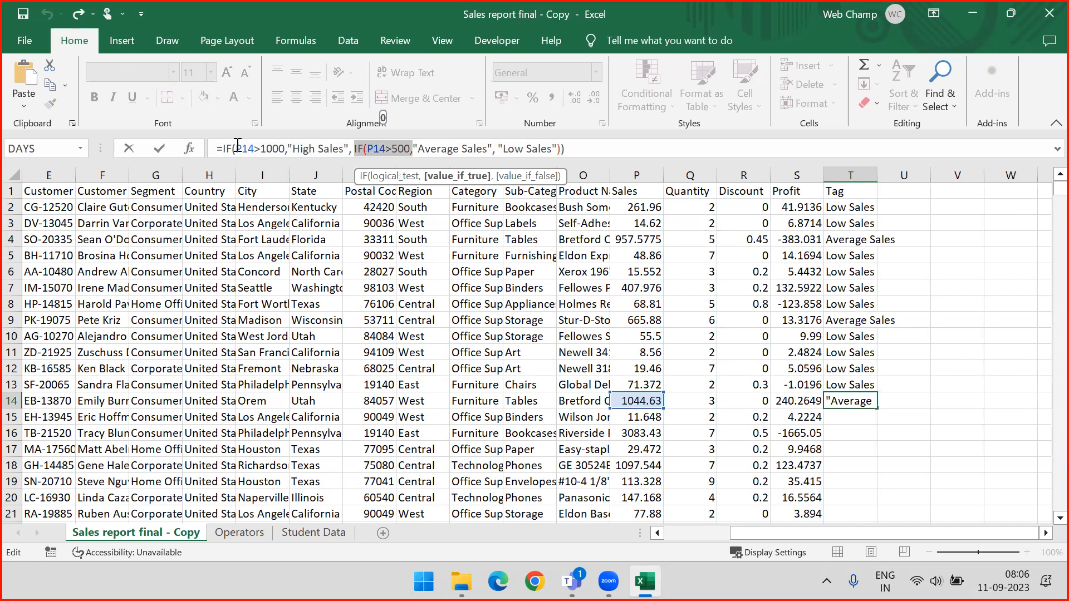
left_click_drag(237, 148, 349, 148)
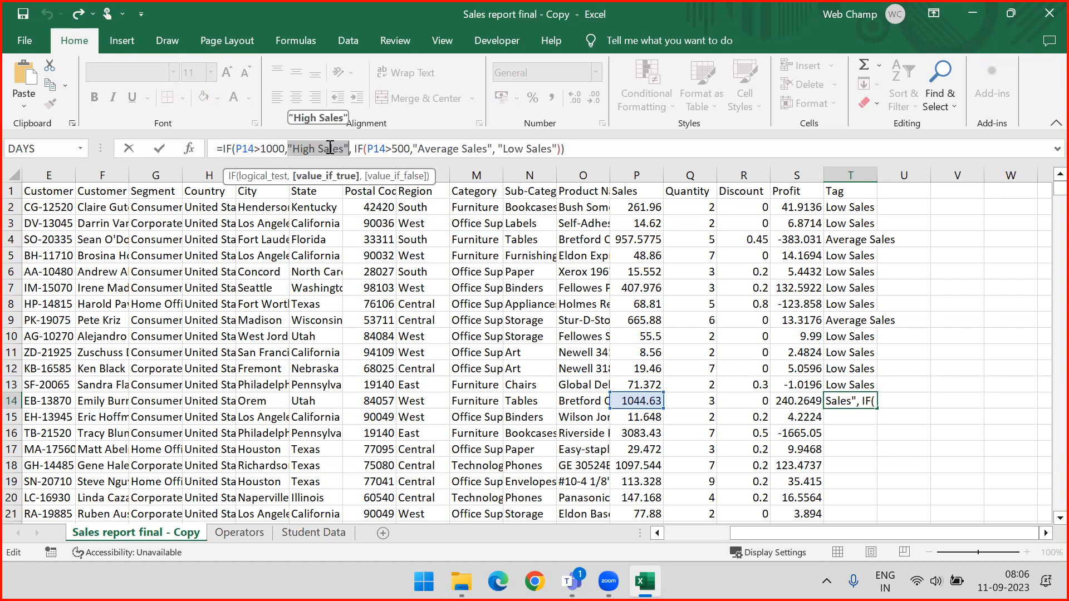
left_click_drag(356, 148, 417, 150)
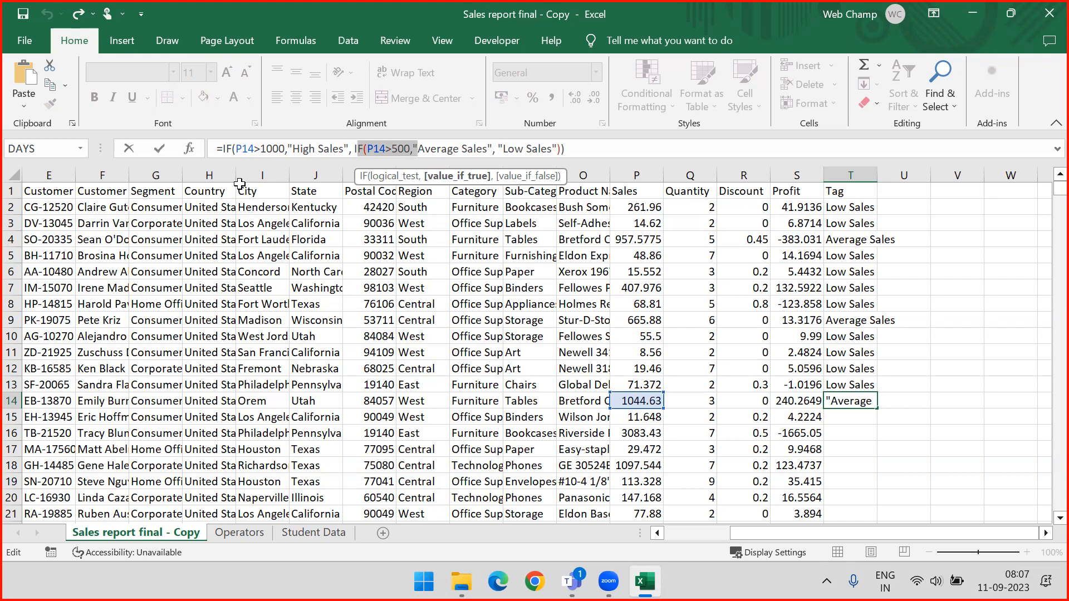
key("ctrl+Return")
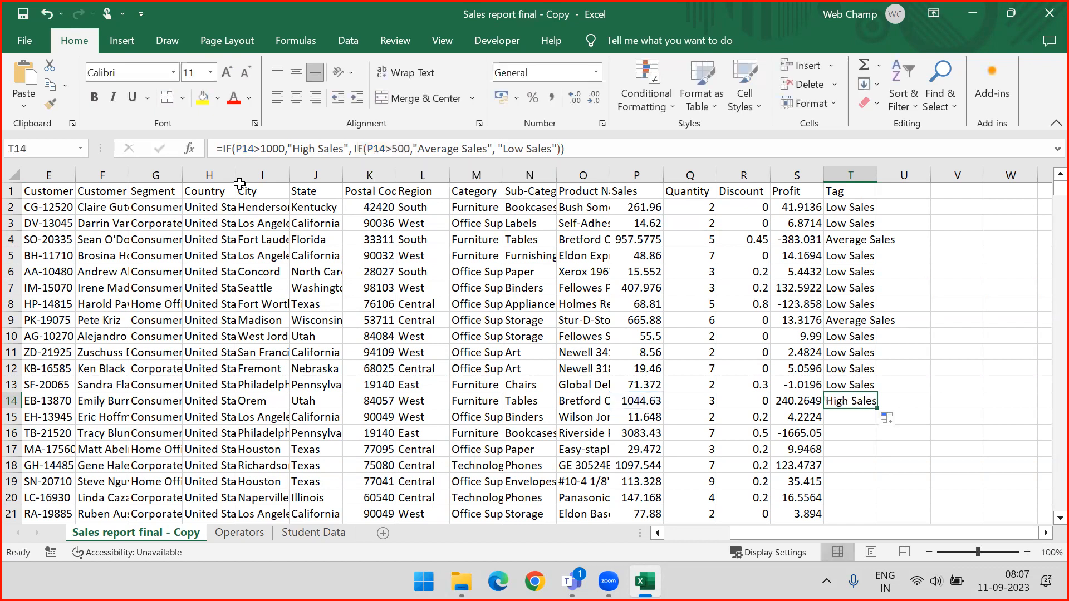
left_click_drag(577, 146, 215, 147)
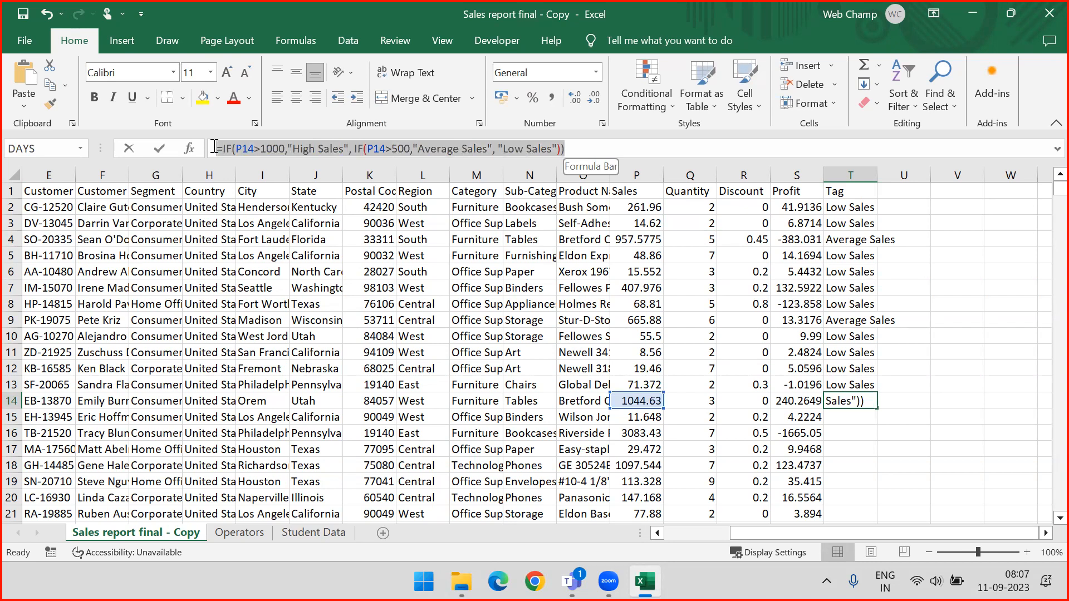
left_click(582, 149)
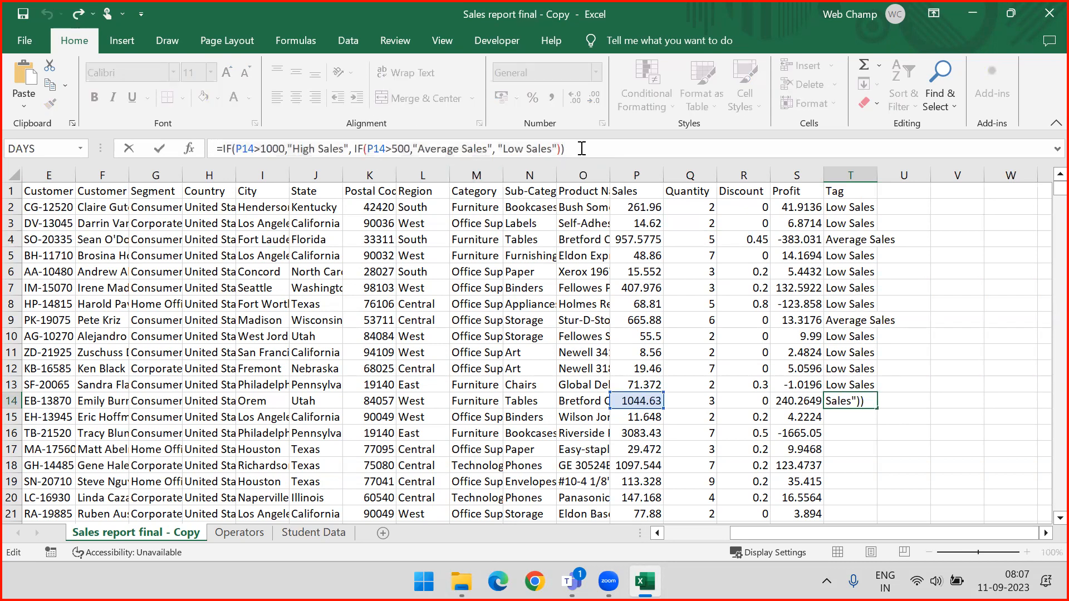
key("ctrl+Return")
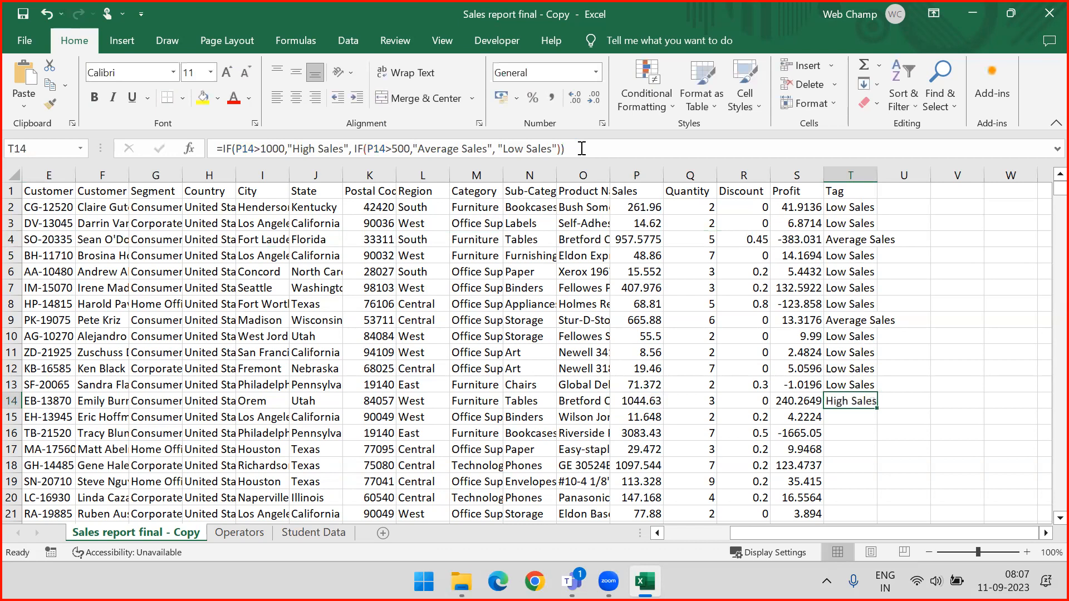
- Enter the heading "IFS" in cell V1
left_click(948, 201)
type("IF")
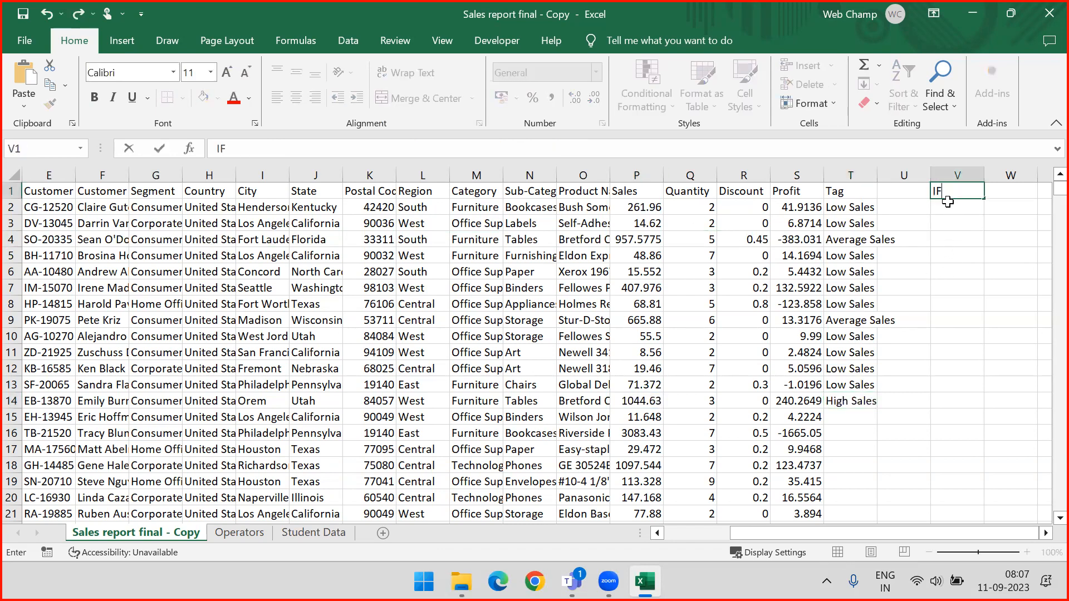
type("S")
key("Return")
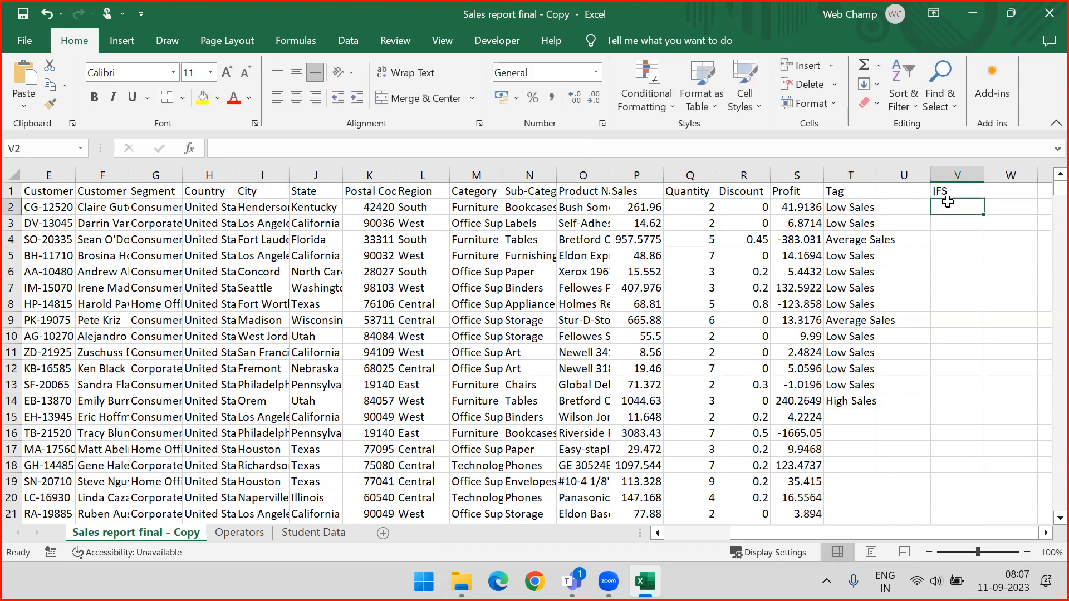
- Begin an IFS formula in V2 that returns "High" when the sales value in P2 is greater than 1000
type("=IFS(")
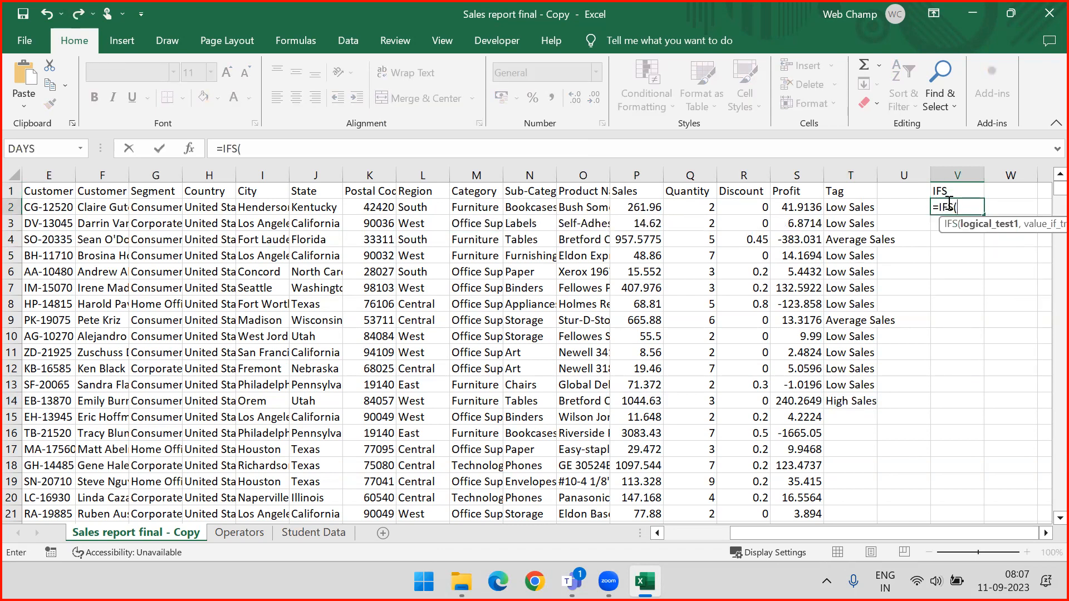
triple_click(1045, 534)
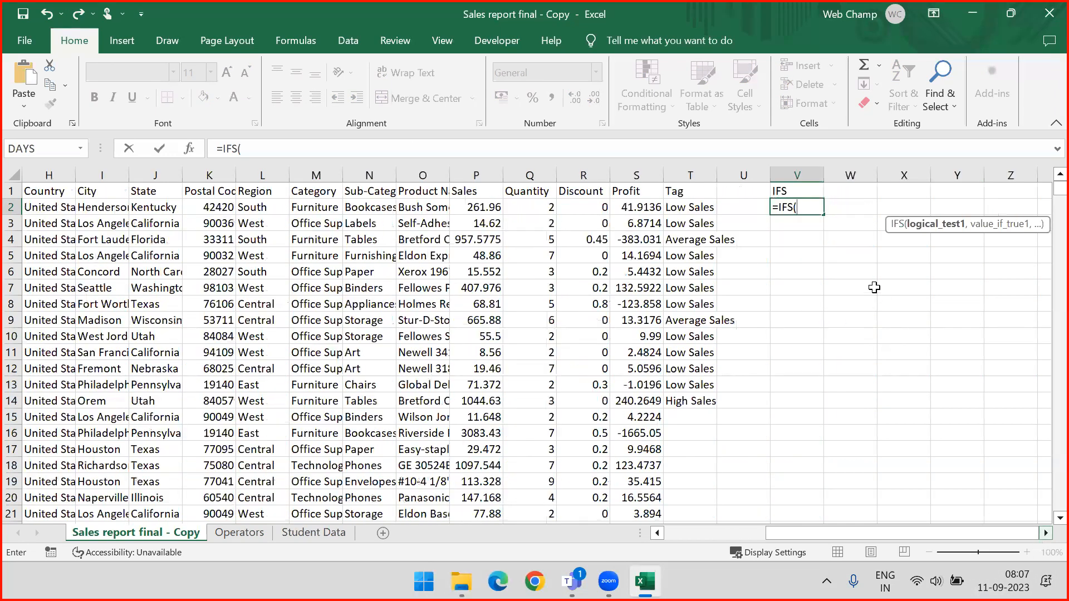
left_click(471, 209)
type(">100")
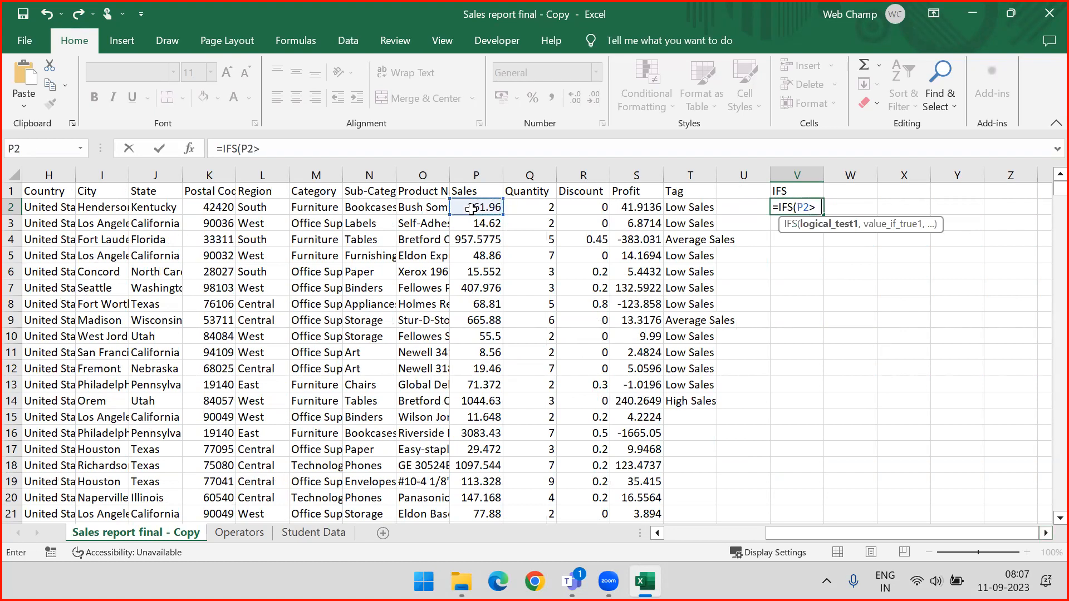
type("0,\"\"")
key("BackSpace")
type("High")
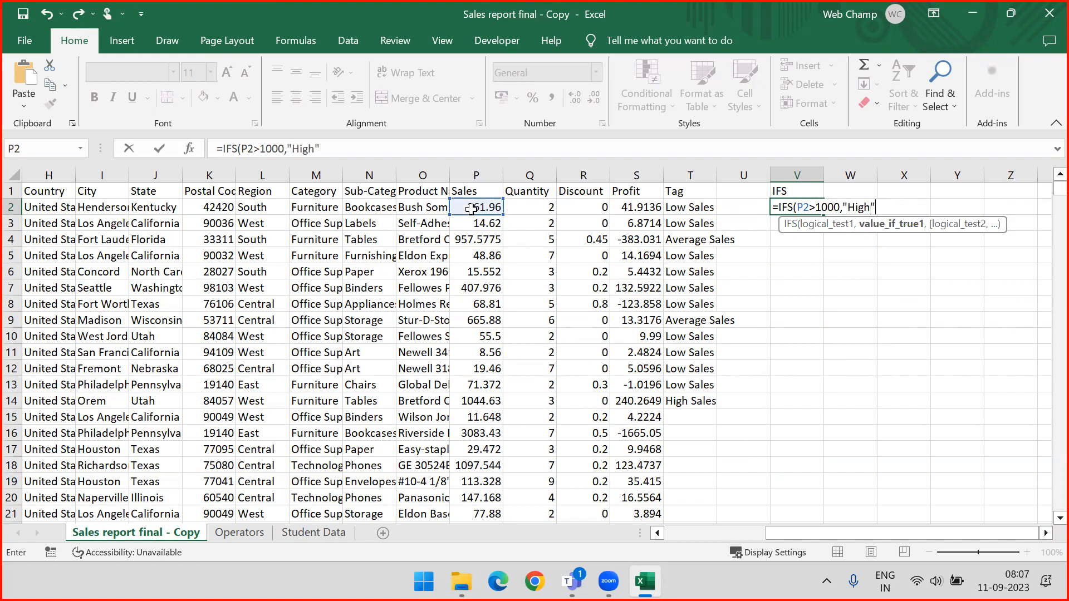
- Add a second test to the IFS formula that returns "Avg" when P2 is greater than 500
type(",")
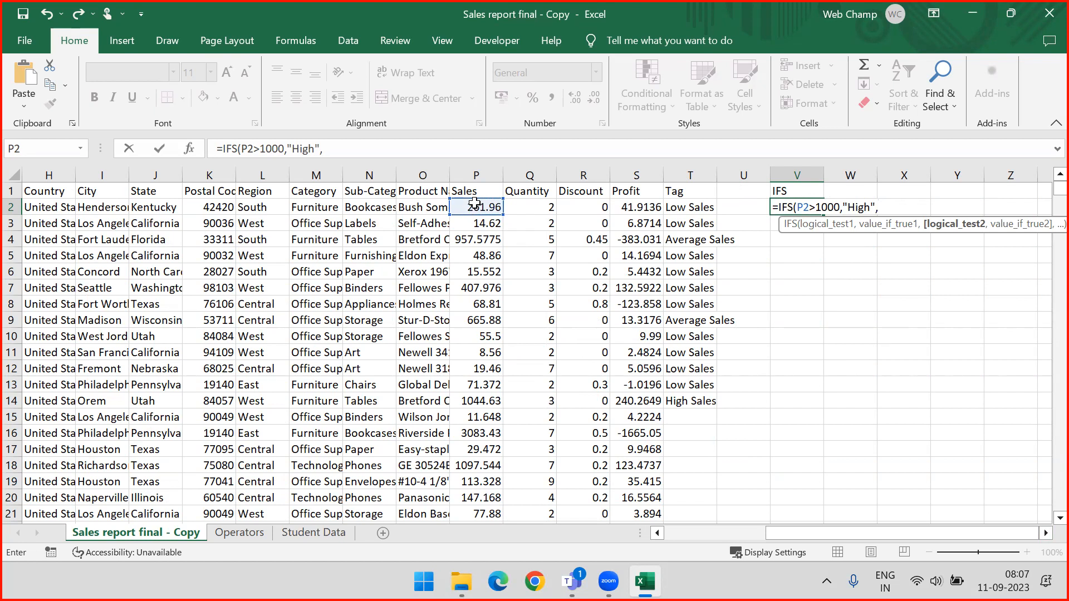
left_click(475, 205)
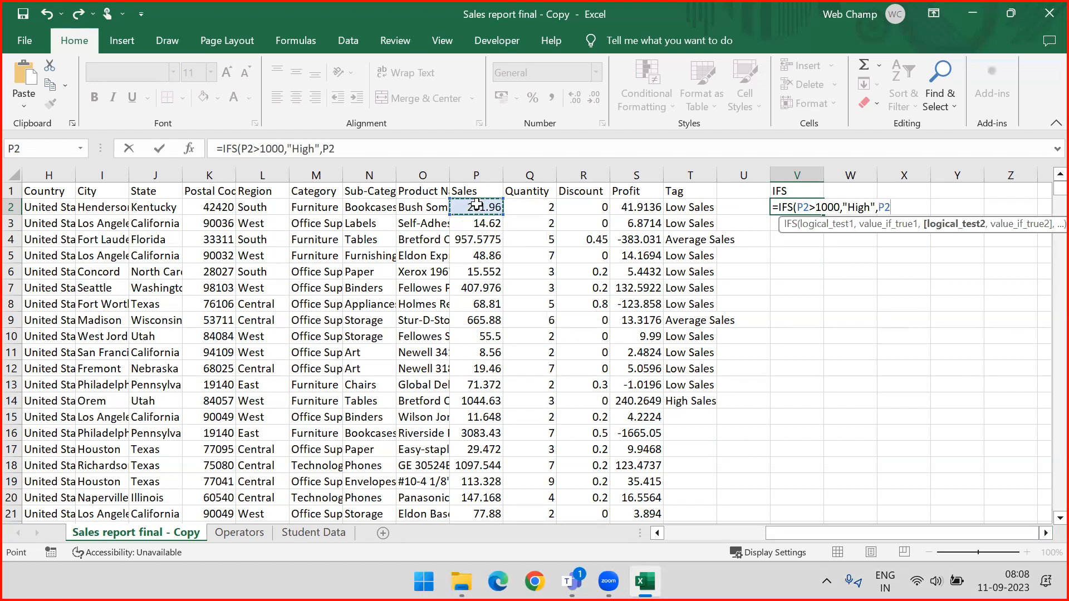
type(">500,")
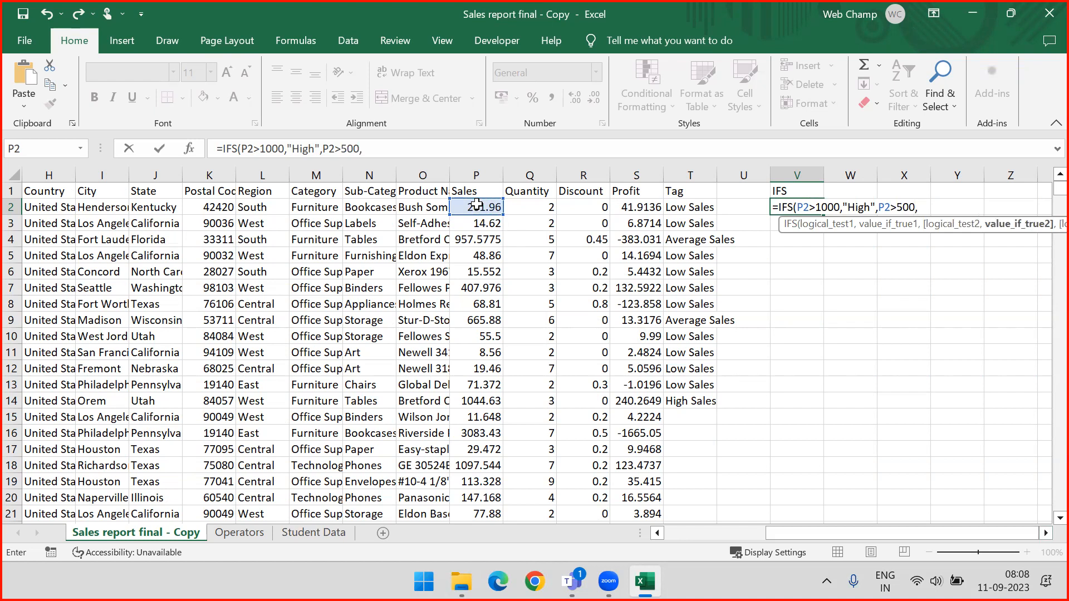
type("\"Avg\",")
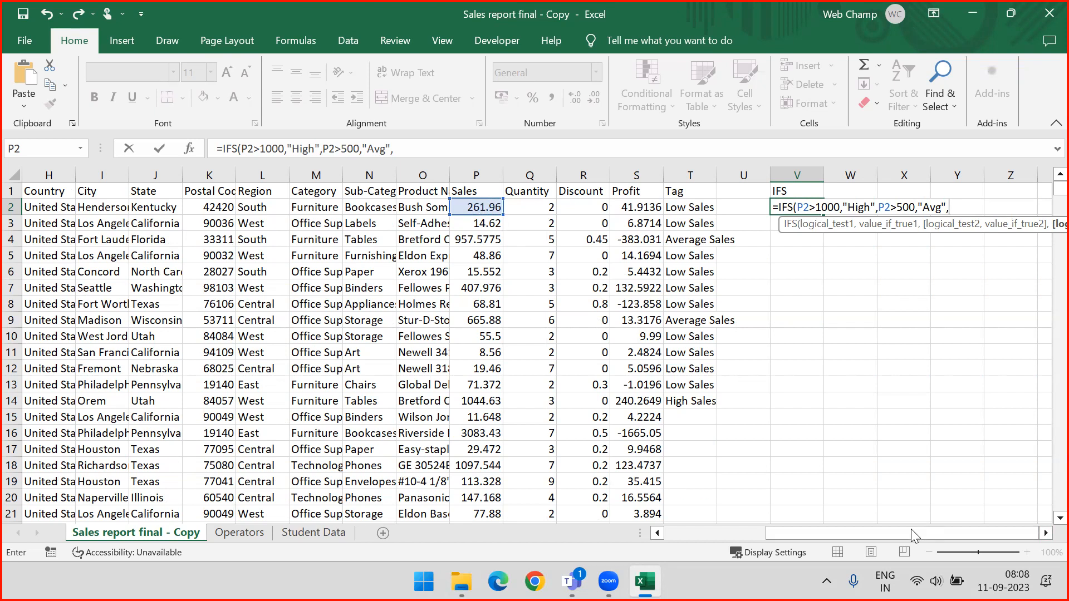
- Review the first test-and-result pair in V2's IFS formula and return the cursor to the formula's end
left_click(1045, 533)
left_click(1045, 533)
left_click(1045, 533)
left_click(1045, 532)
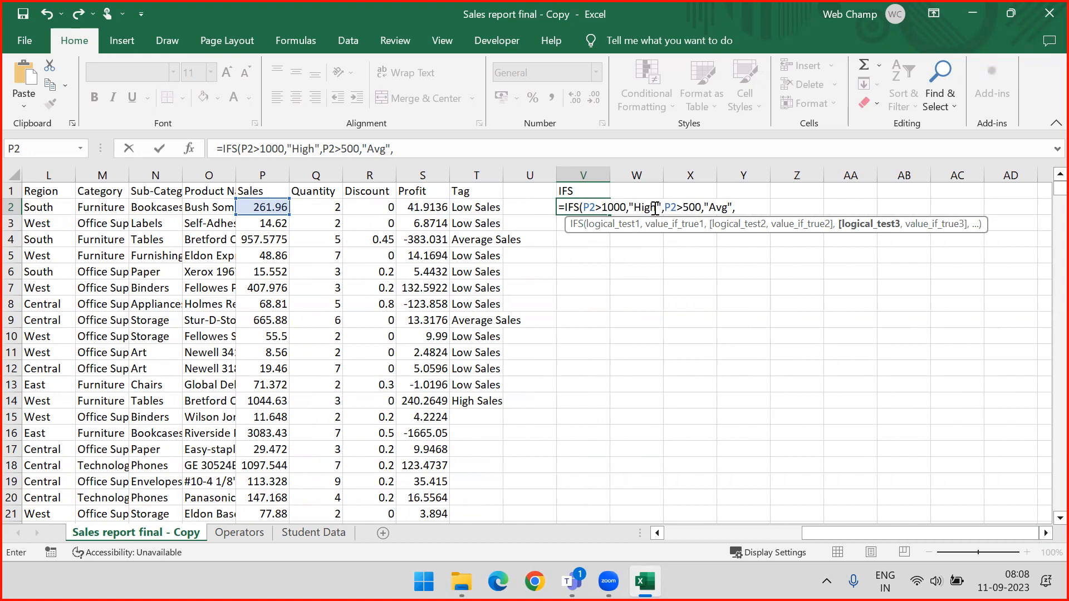
left_click_drag(663, 206, 582, 212)
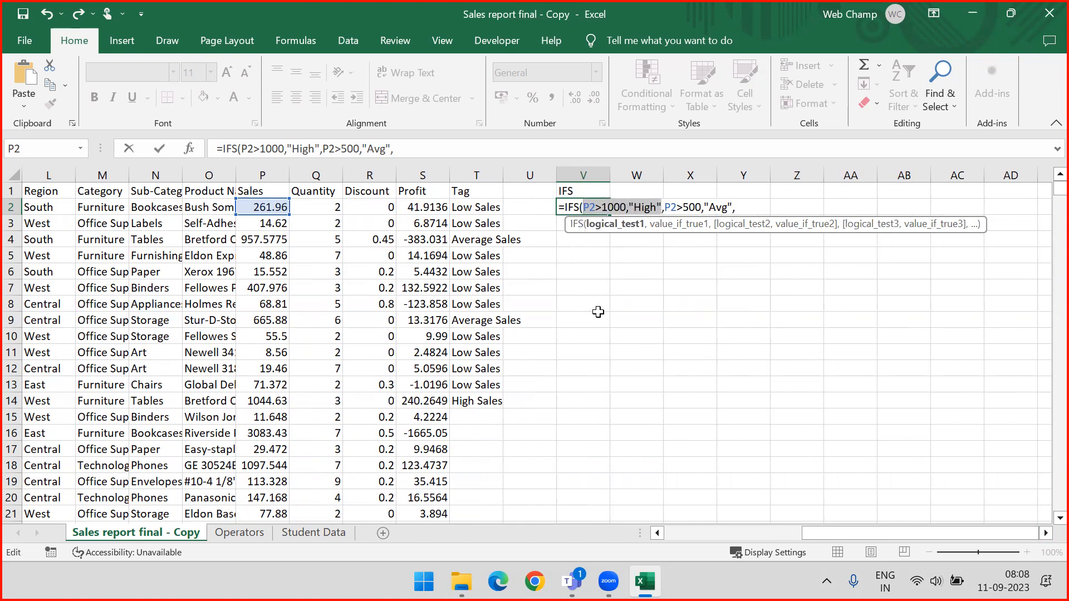
left_click(752, 208)
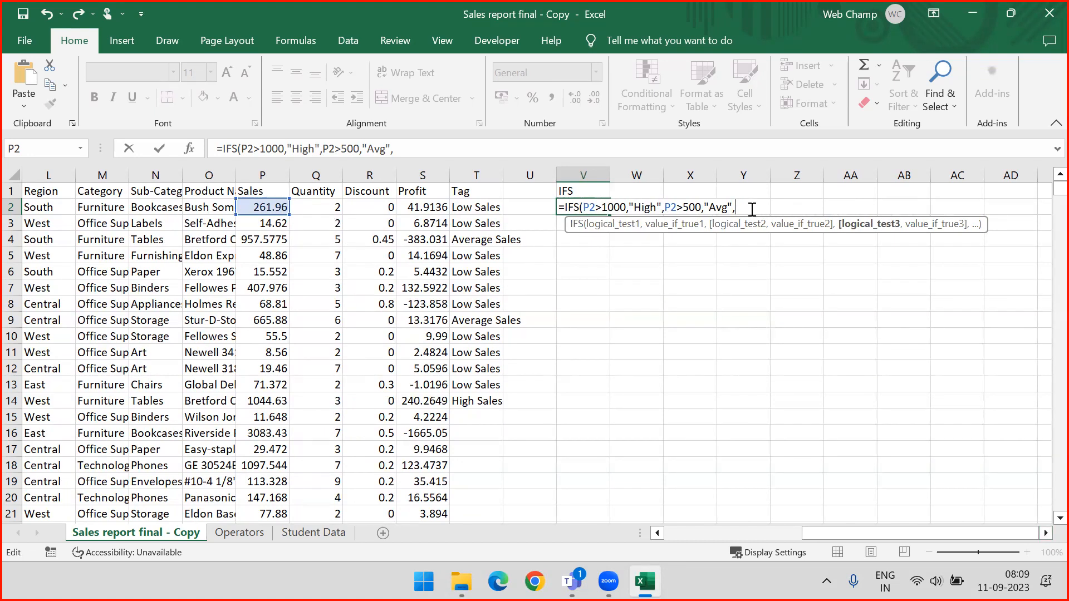
- Complete V2's IFS formula with a third test that returns "Low" when P2<=500, and enter it
type("P2<=")
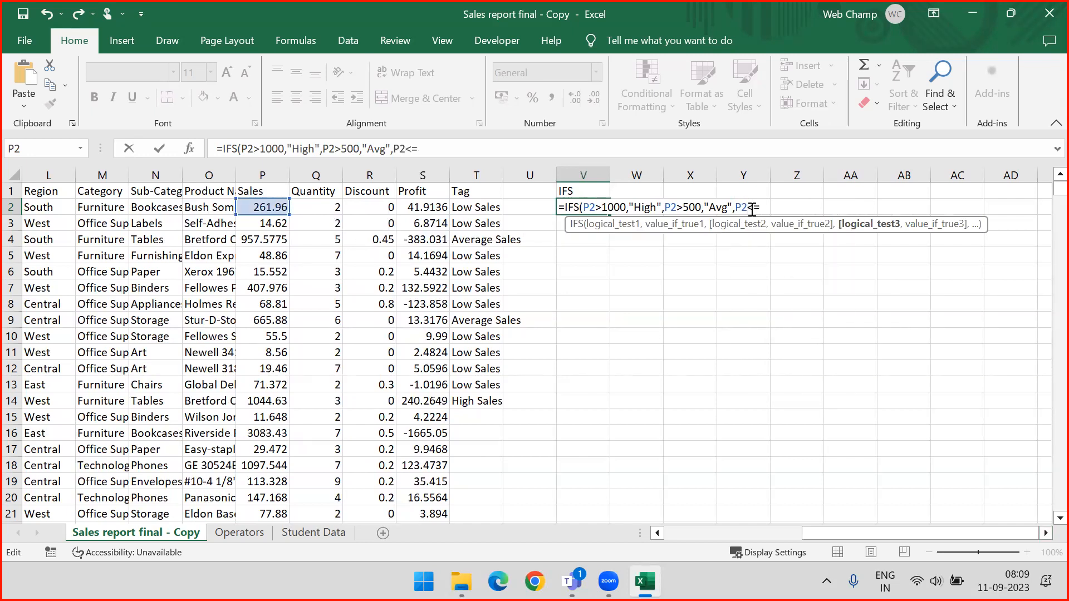
type("500,\"\"")
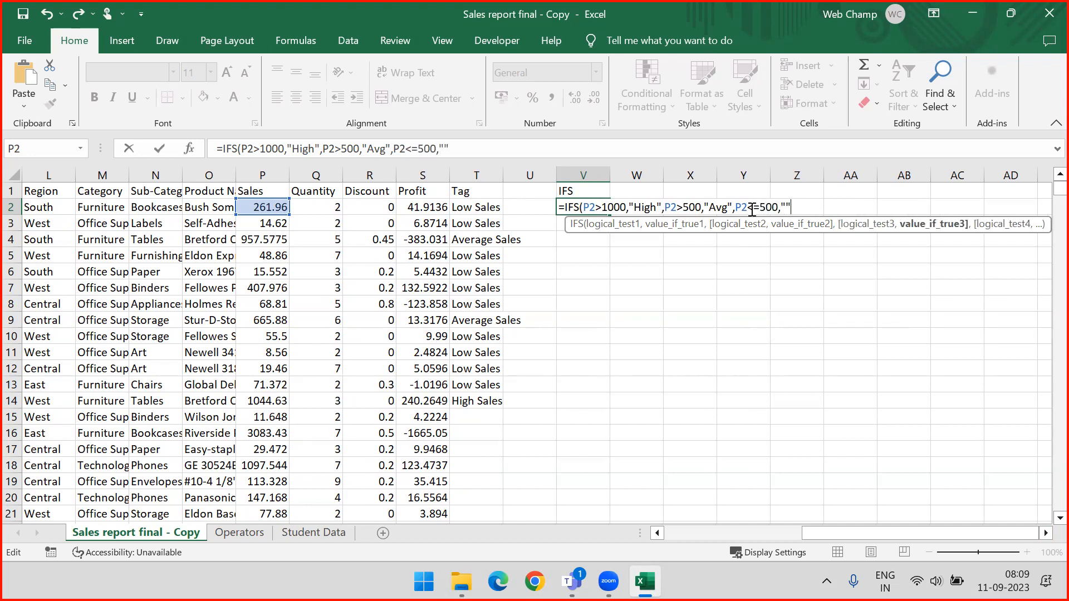
type(")")
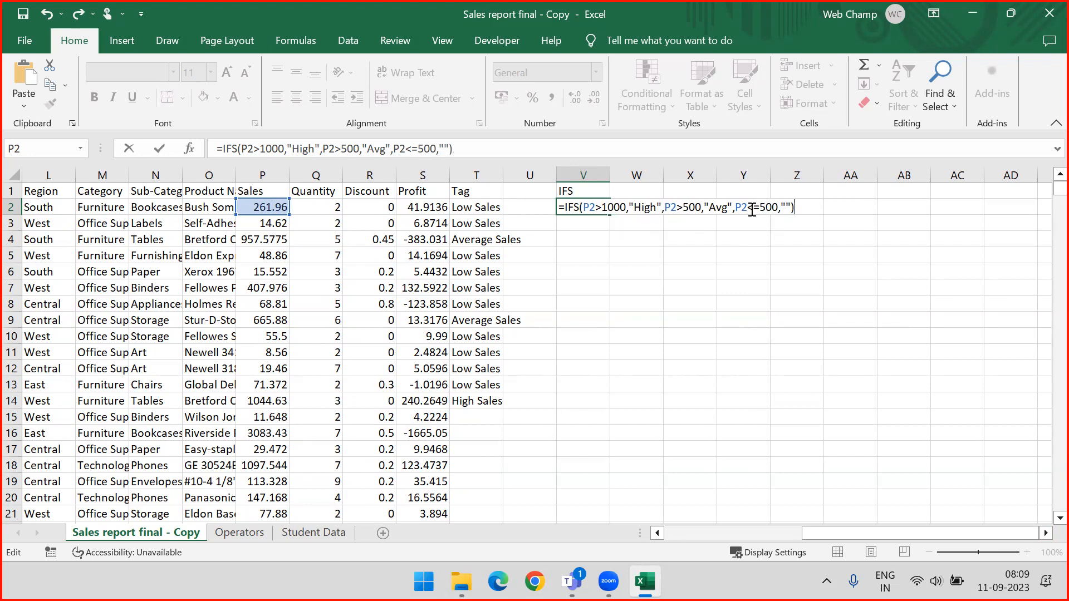
left_click(786, 207)
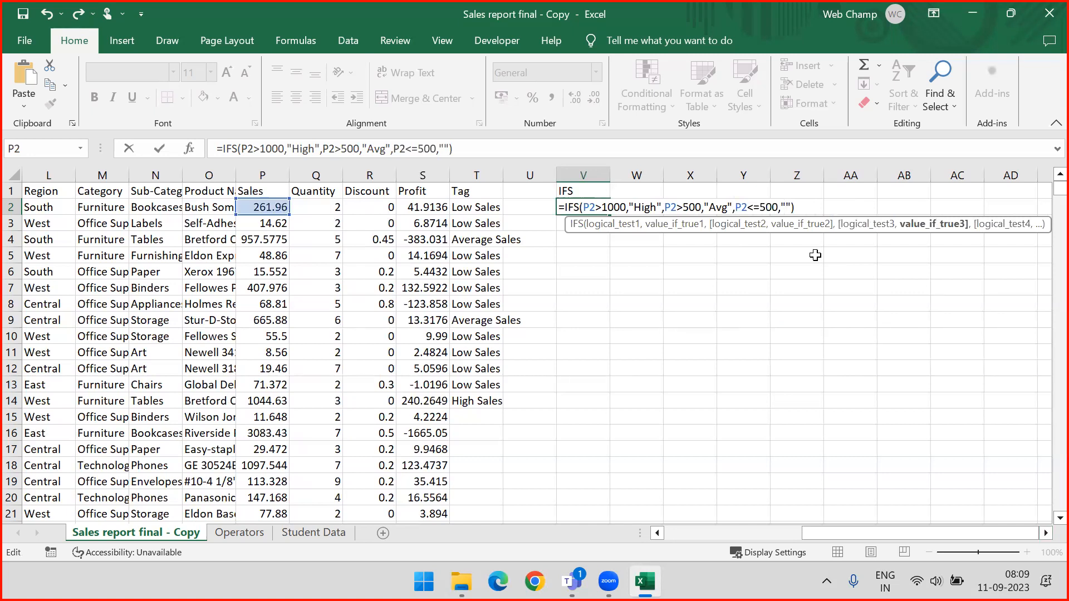
type("Low")
key("Return")
- Fill the IFS formula from V2 down through V14
key("Up")
key("shift+Down")
key("shift+Down")
key("shift+Down")
key("shift+Down")
key("shift+Down")
key("shift+Down")
key("shift+Down")
key("shift+Down")
key("shift+Down")
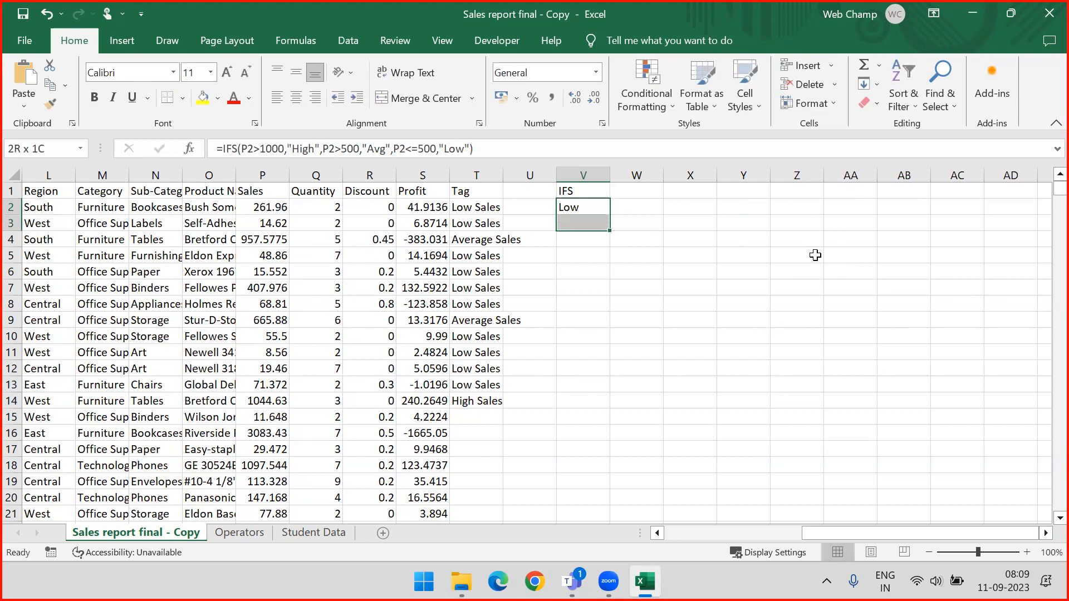
key("shift+Down")
key("shift+Down")
key("shift+Down")
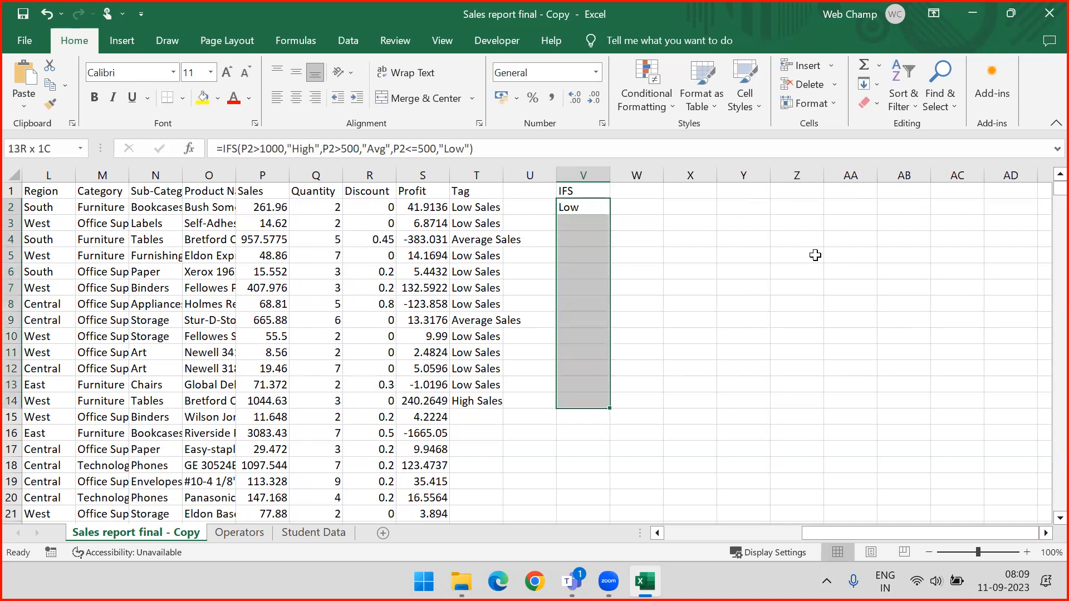
key("ctrl+d")
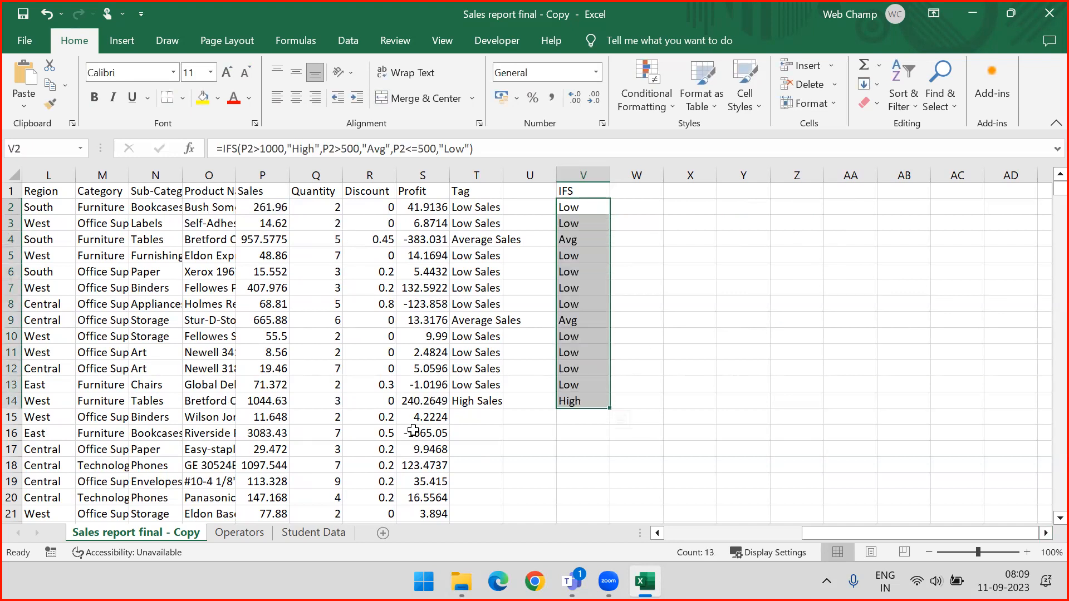
- Compare the nested IF tags with the IFS results in rows 14, 9 and 4, and across V2:V14
left_click(460, 401)
key("shift+space")
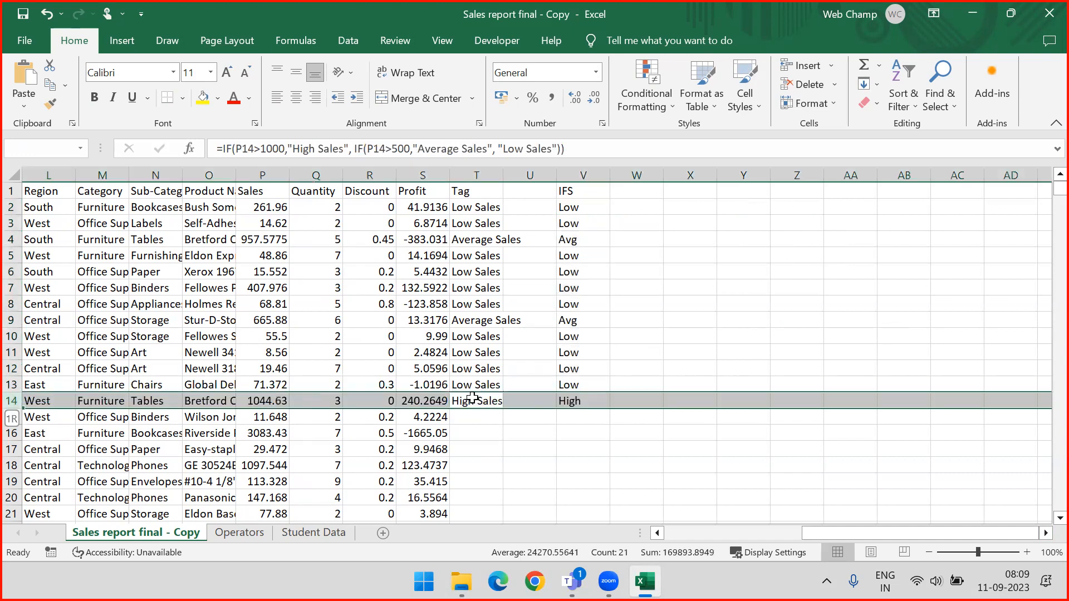
left_click(479, 319)
key("shift+space")
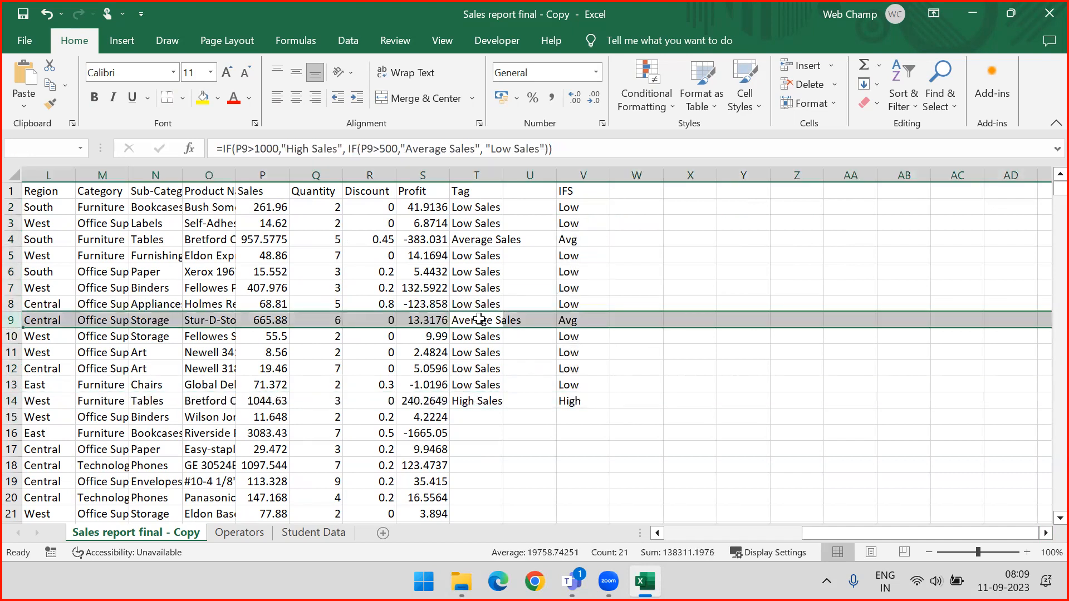
left_click(479, 240)
key("shift+space")
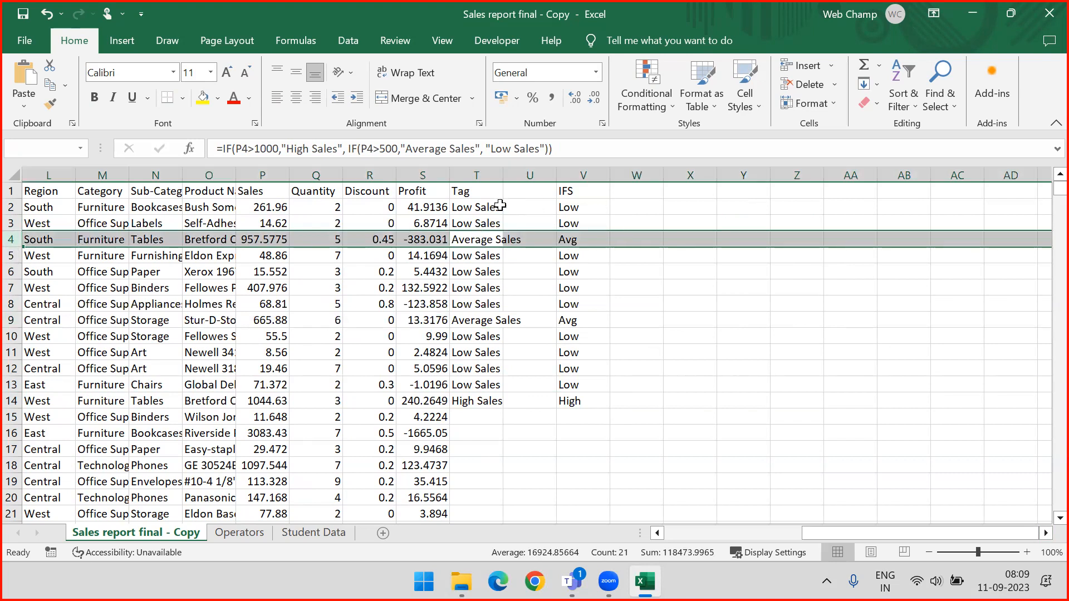
left_click_drag(576, 208, 582, 402)
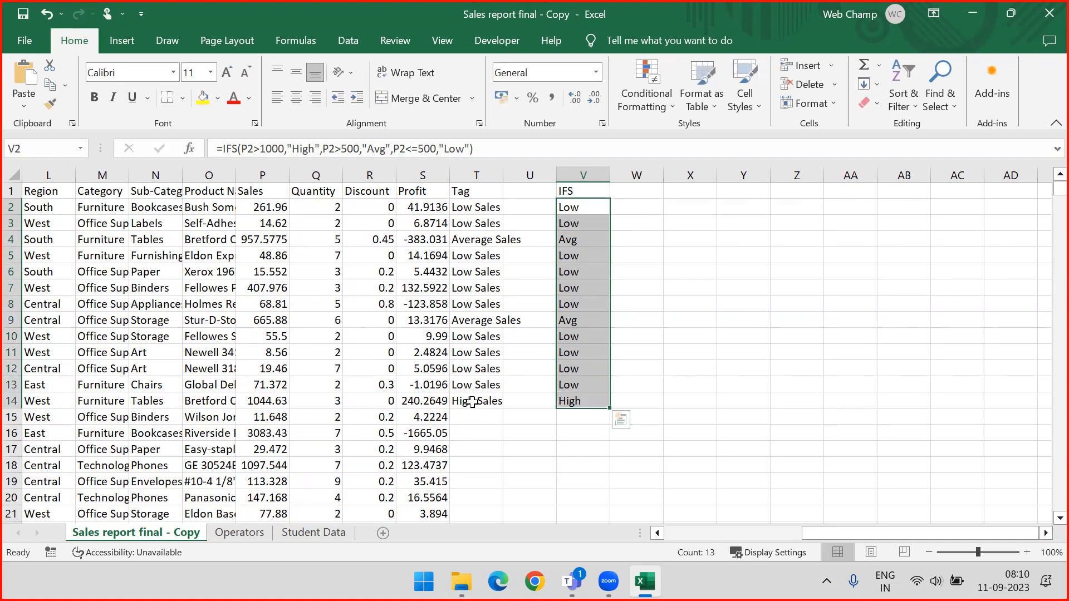
- Compare V2's IFS formula with T2's nested IF formula, examining the closing "Low Sales" argument
left_click(485, 143)
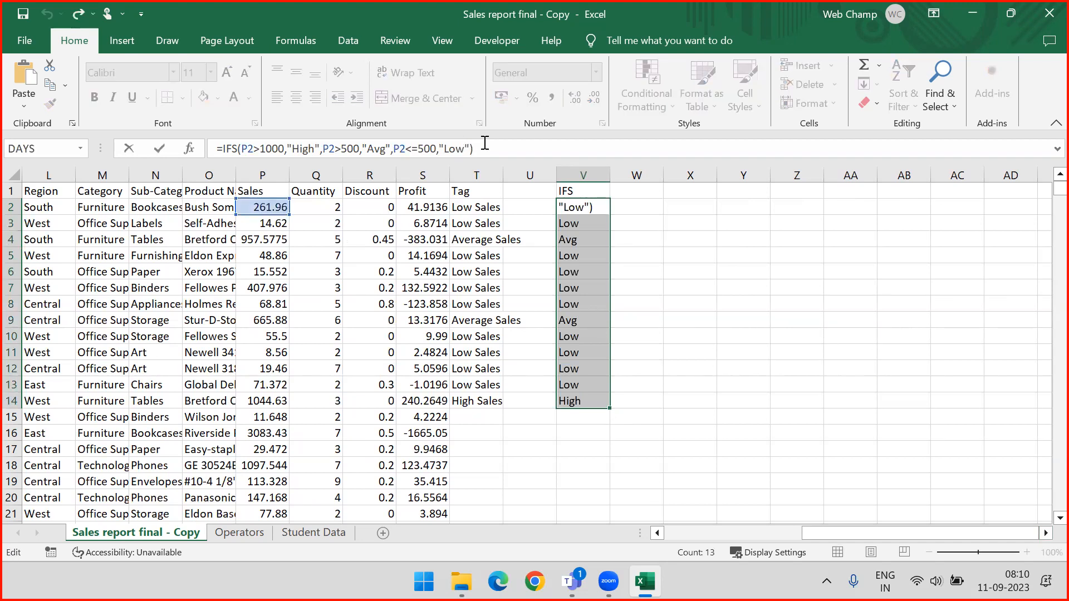
key("Escape")
left_click(475, 205)
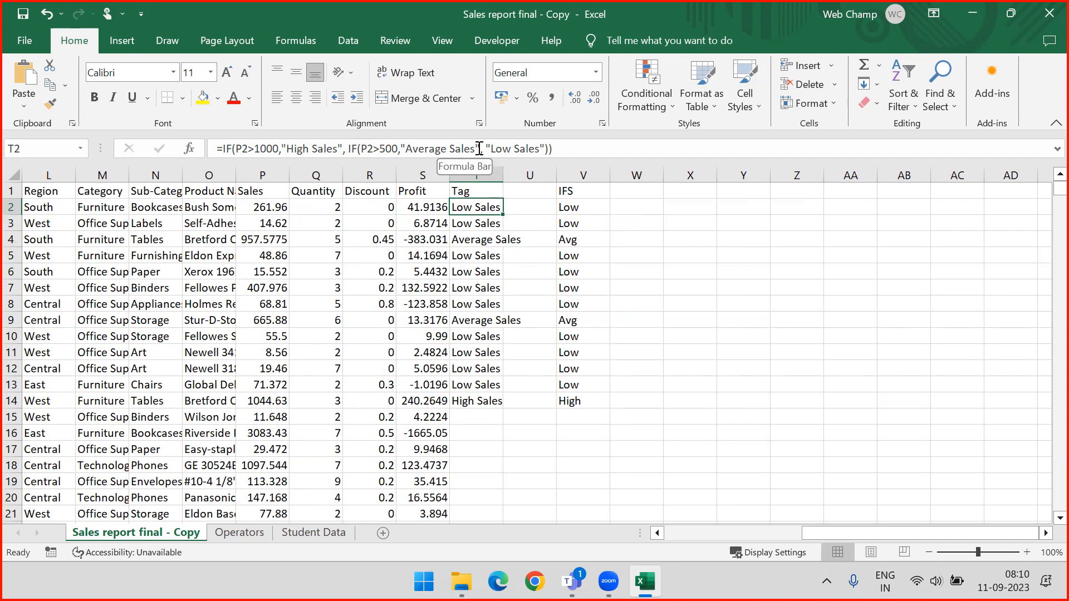
left_click_drag(485, 147, 551, 148)
left_click(565, 148)
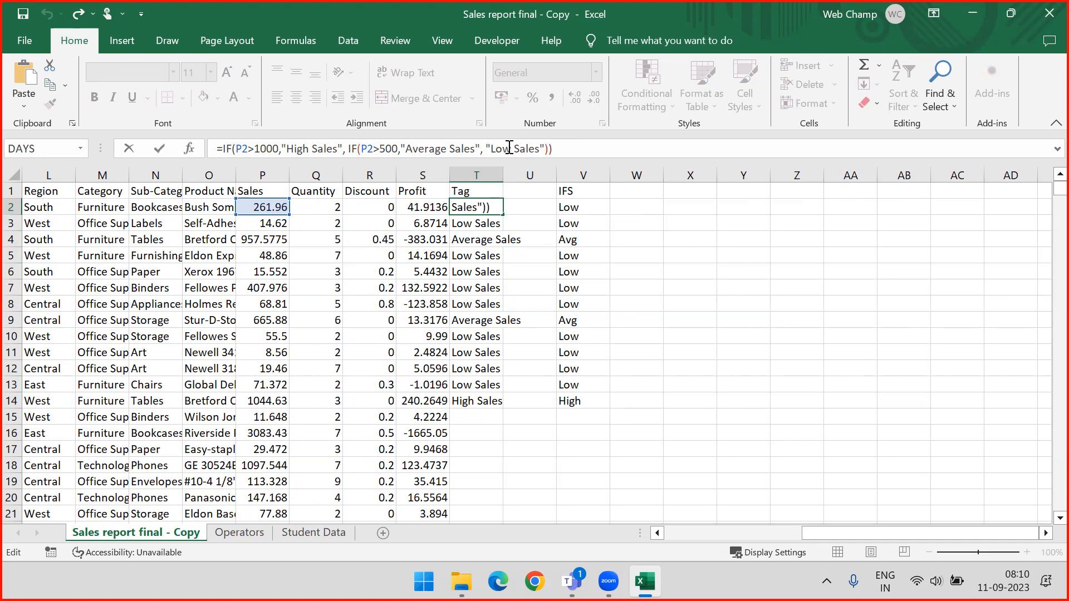
key("ctrl+Return")
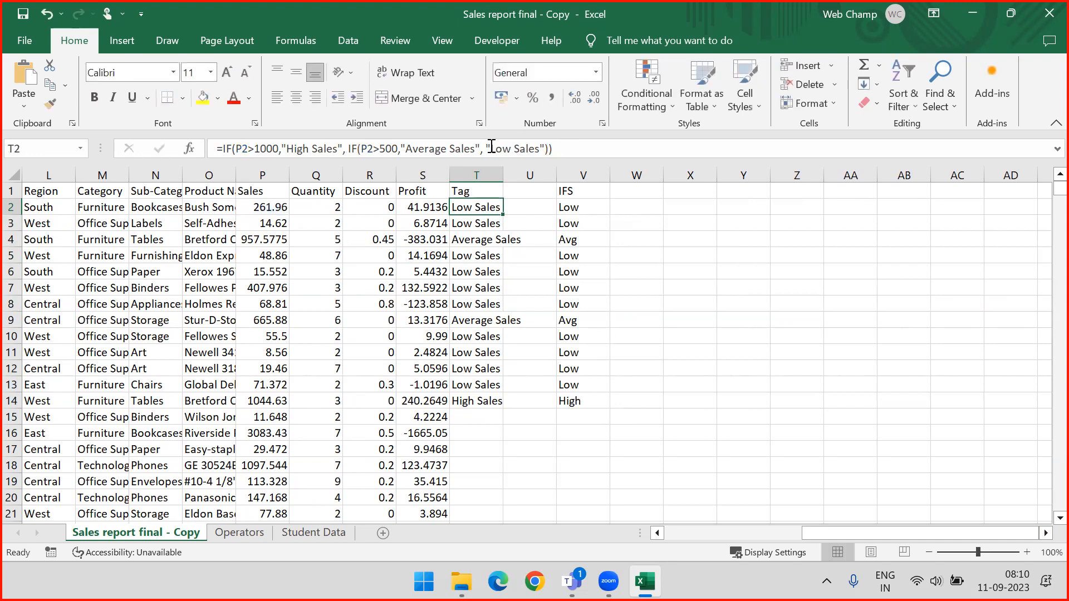
left_click(488, 146)
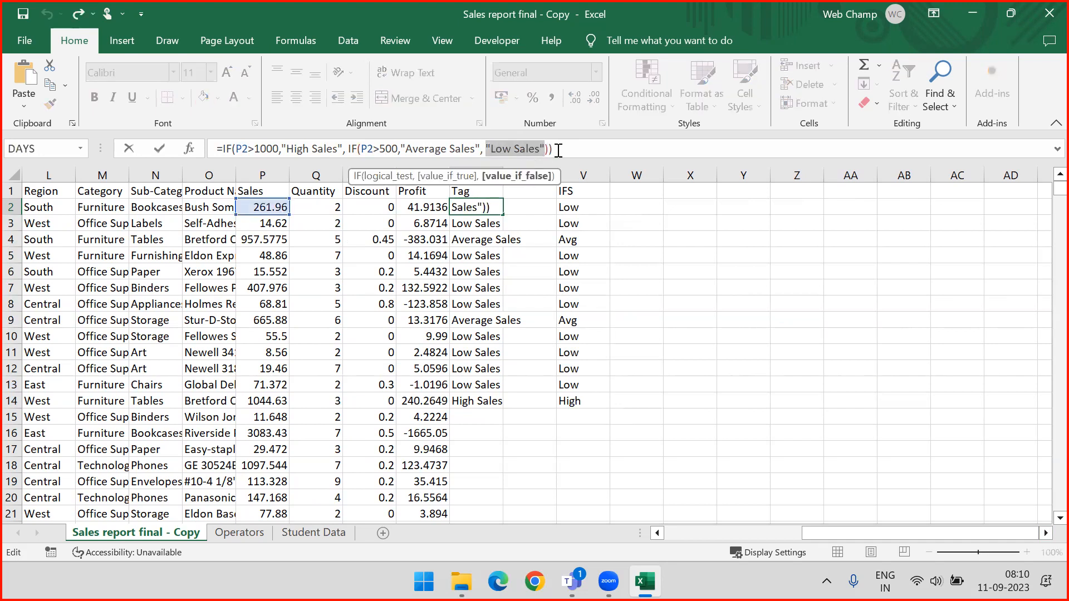
key("Return")
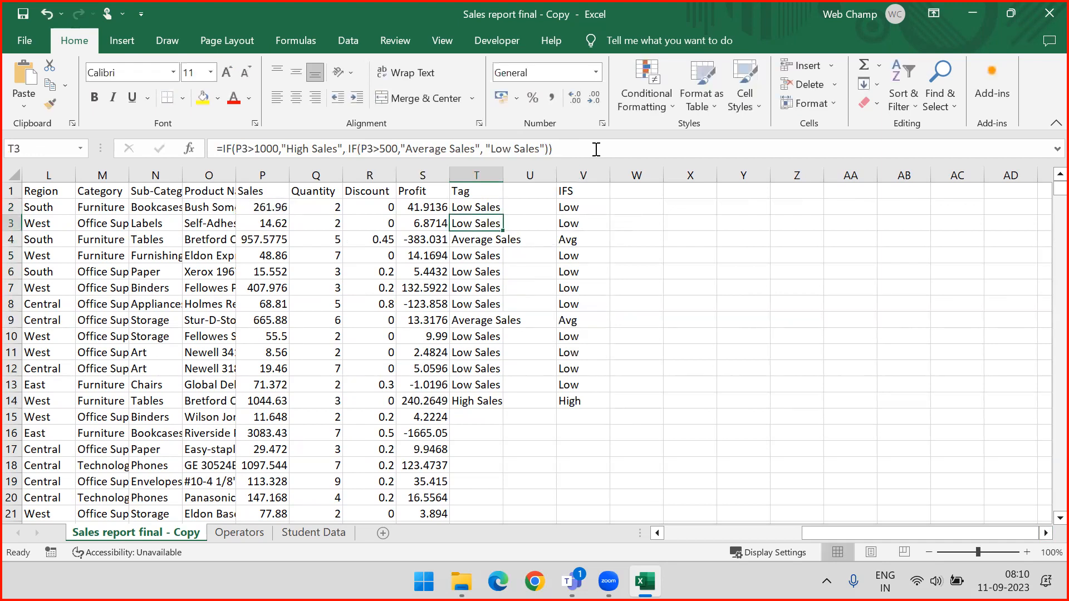
key("Up")
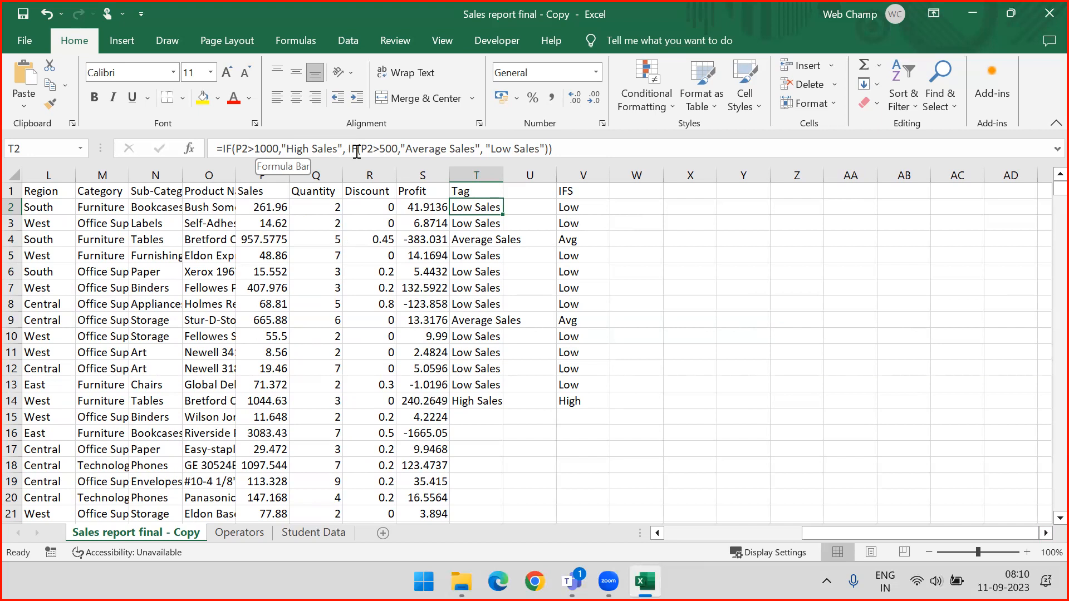
left_click(586, 204)
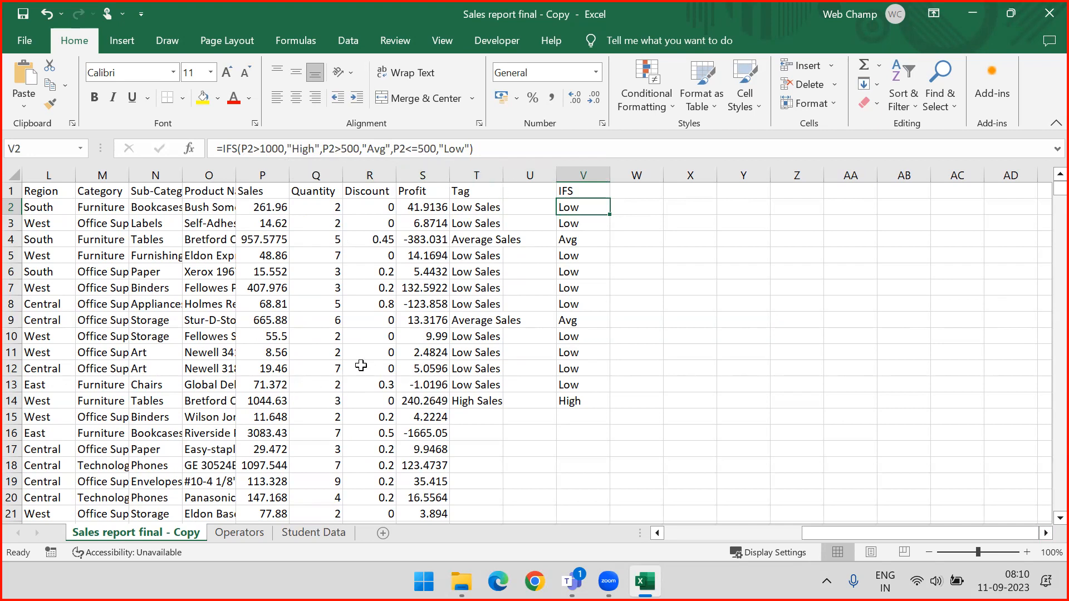
- Look through the available Text and Logical functions, examining the description of IFERROR
left_click(305, 42)
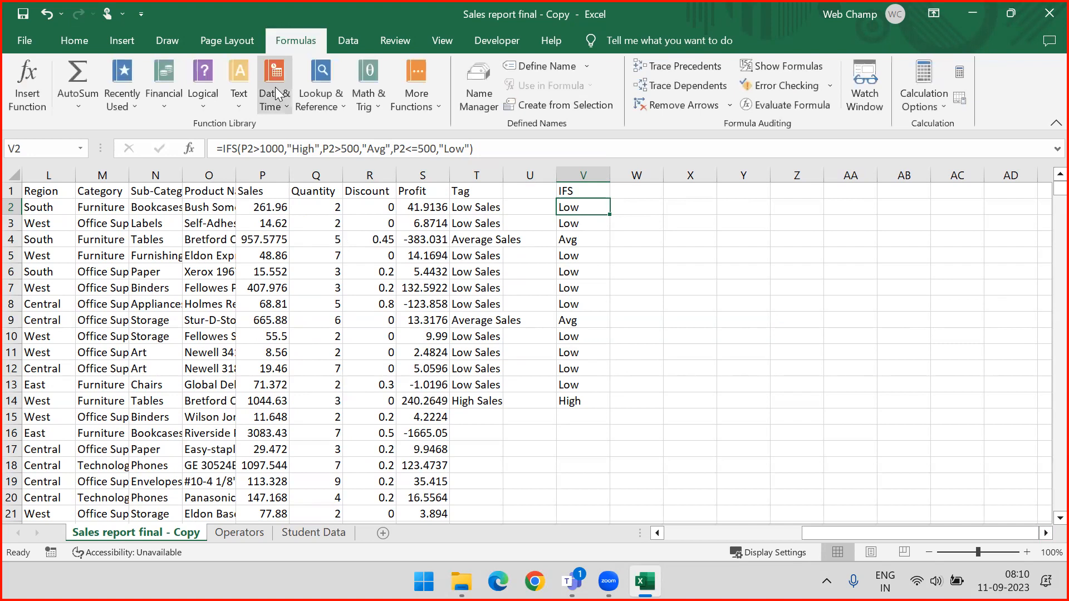
left_click(242, 107)
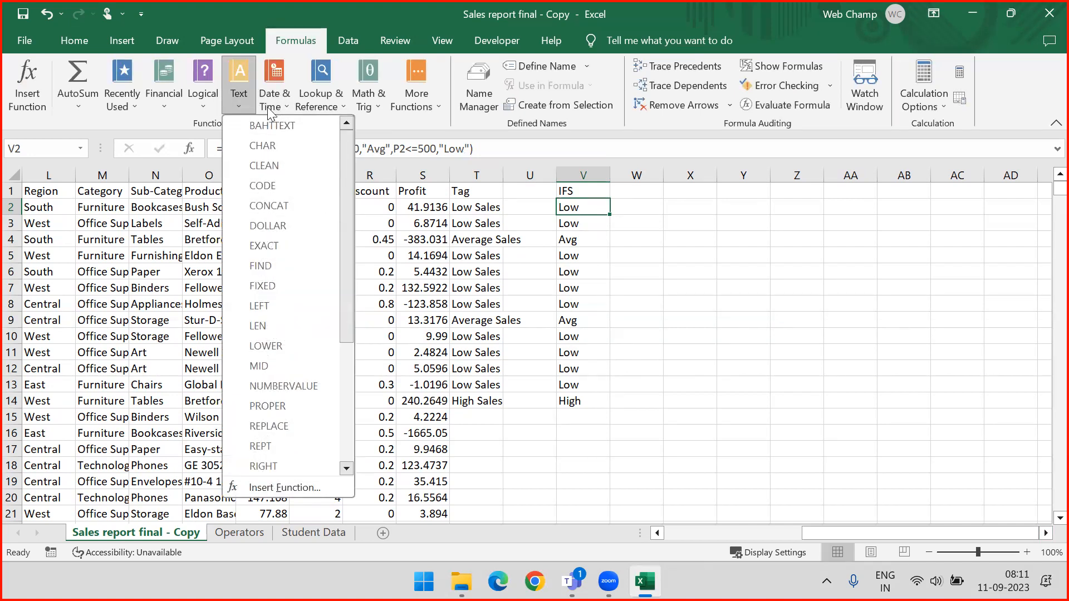
left_click(202, 98)
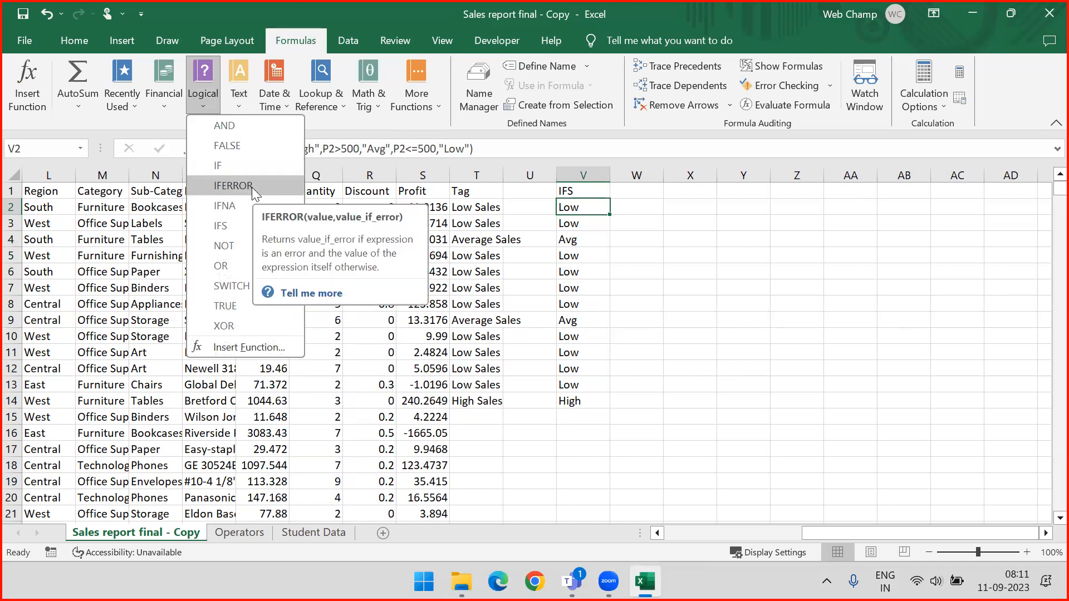
left_click(725, 202)
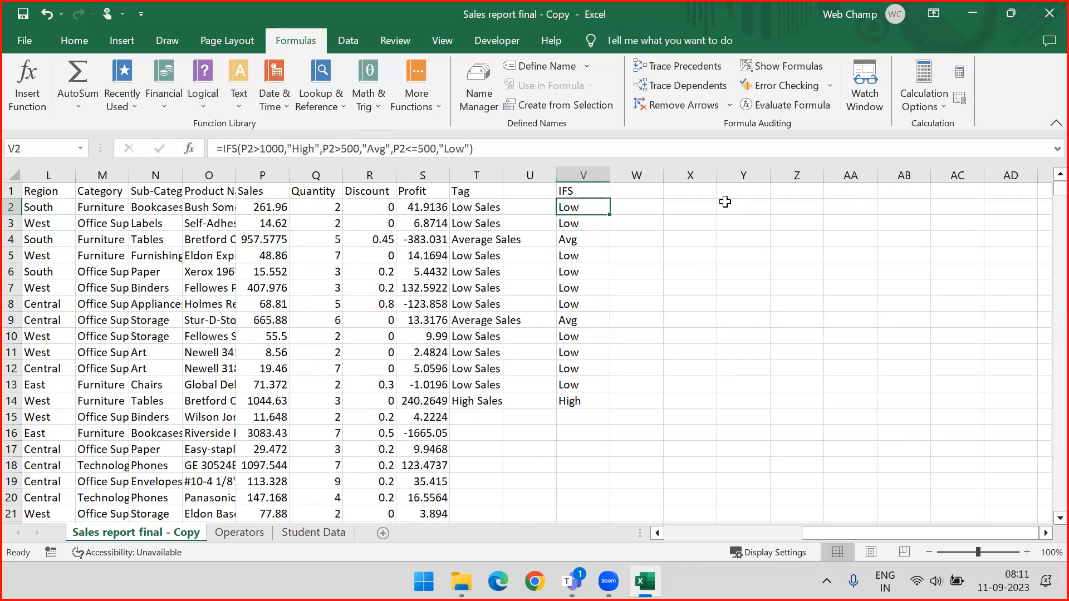
- Switch to the Student Data worksheet and select the empty cell J2
left_click(745, 205)
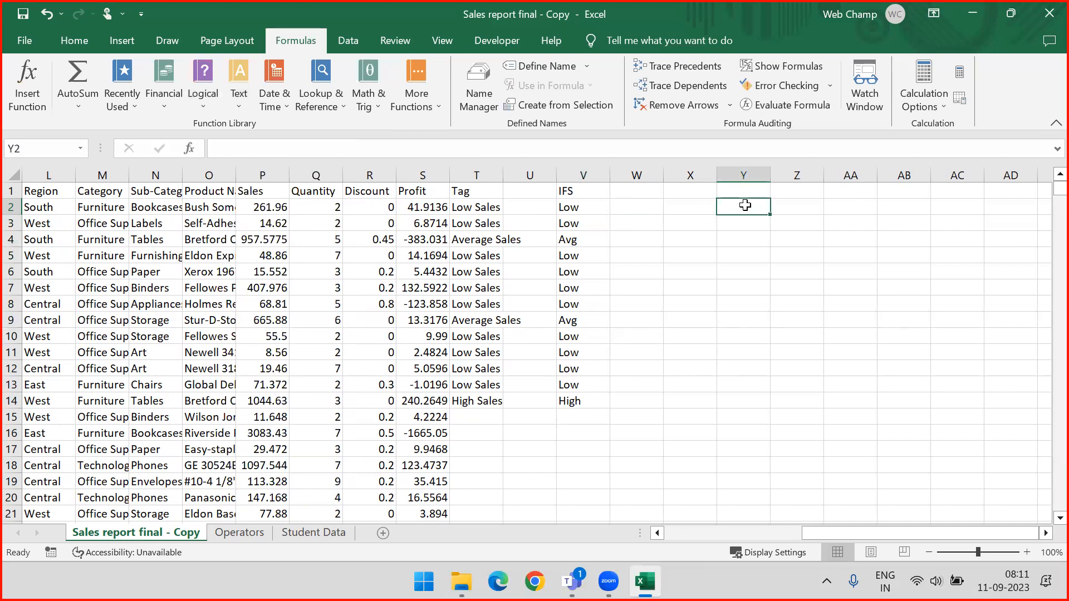
left_click(240, 533)
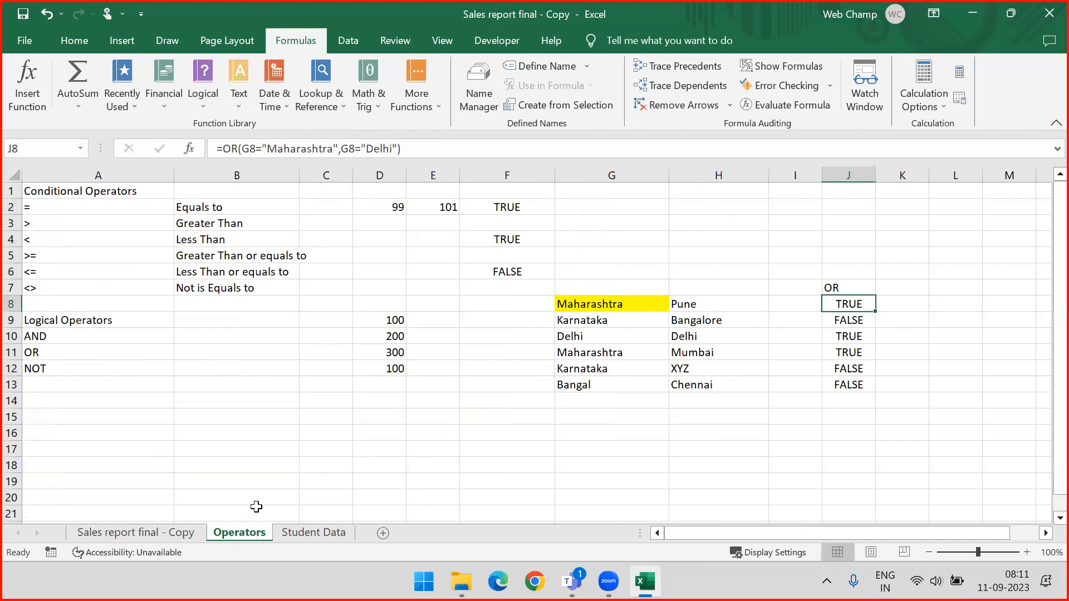
left_click(326, 533)
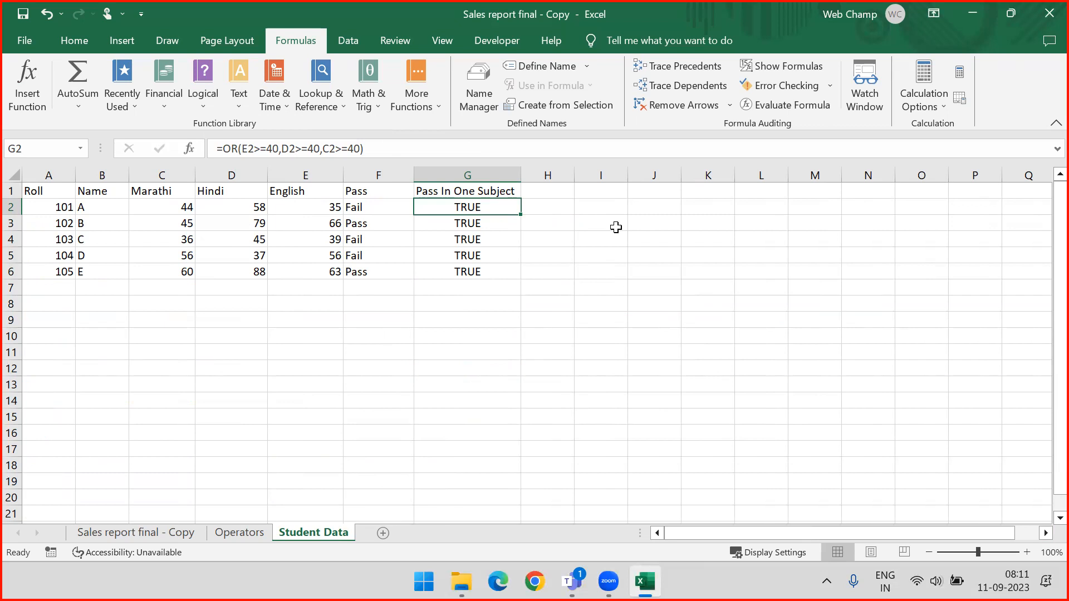
left_click(640, 209)
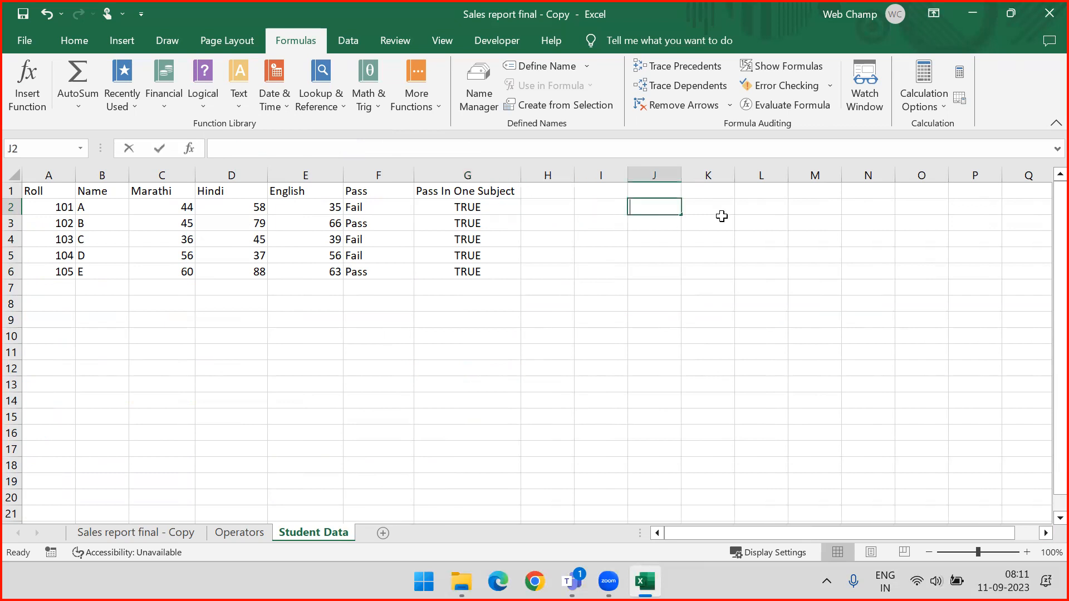
type("=vl")
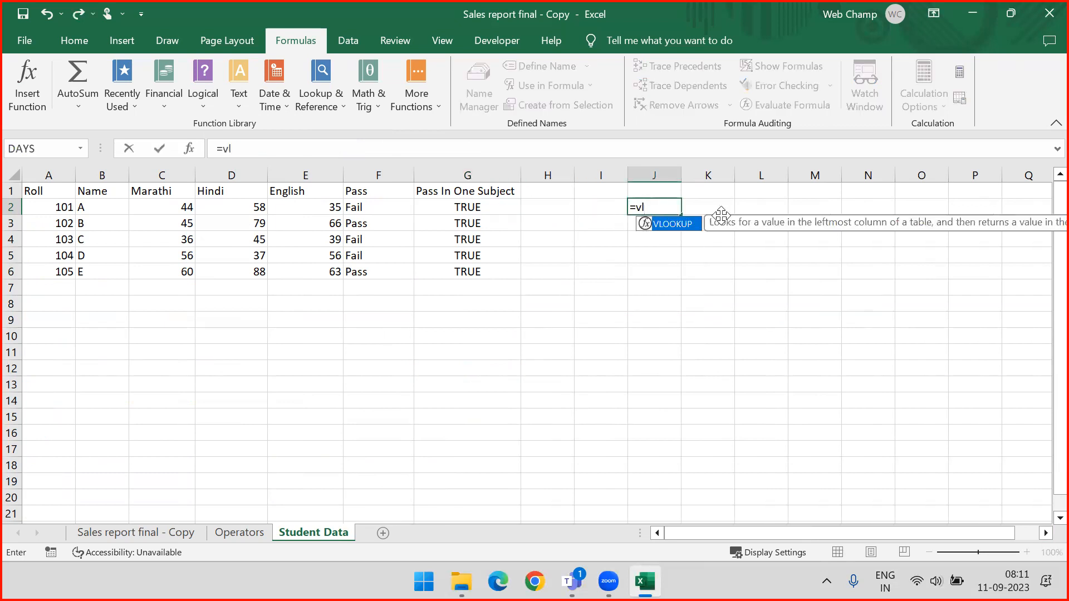
key("Tab")
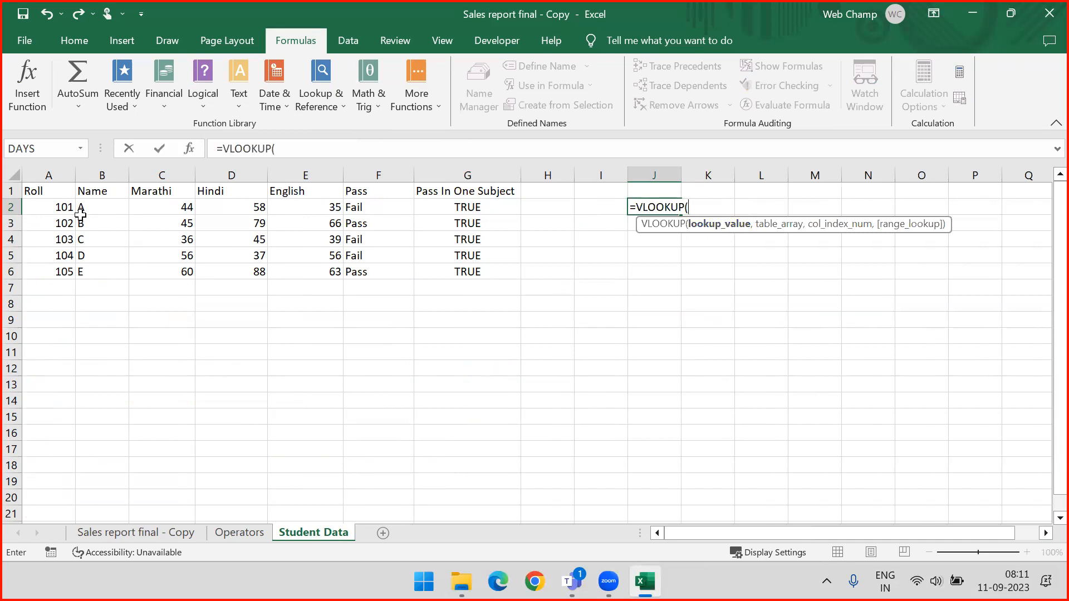
type("101,")
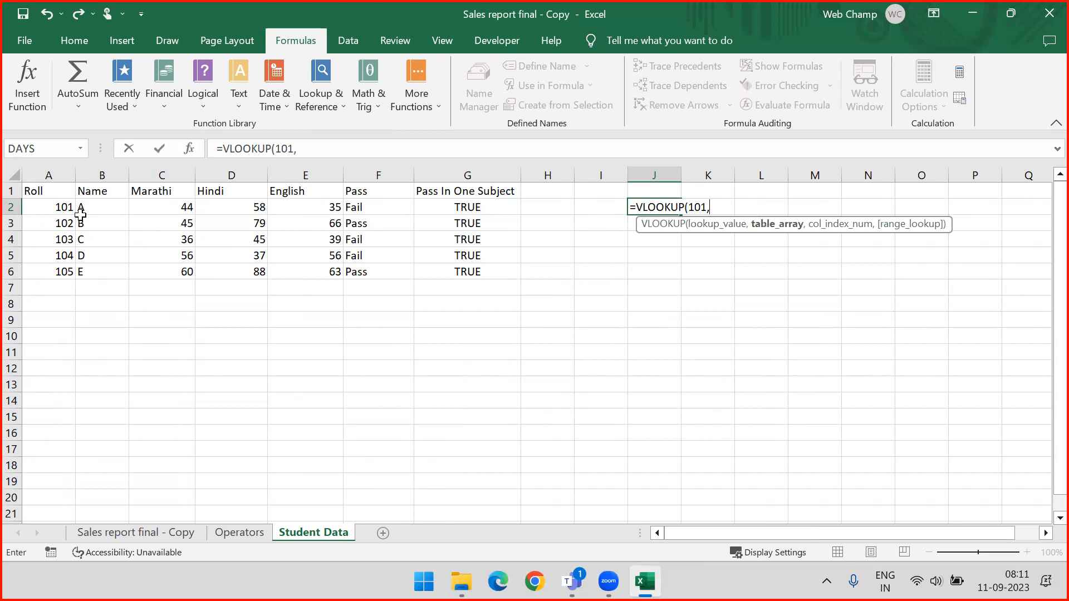
left_click(53, 209)
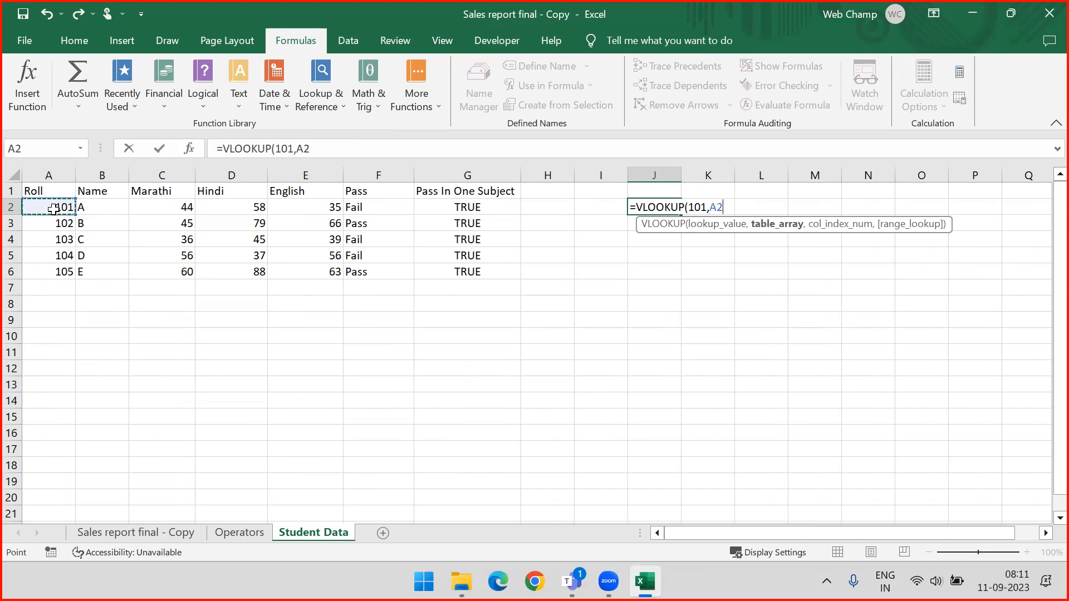
key("BackSpace")
key("BackSpace")
key("Escape")
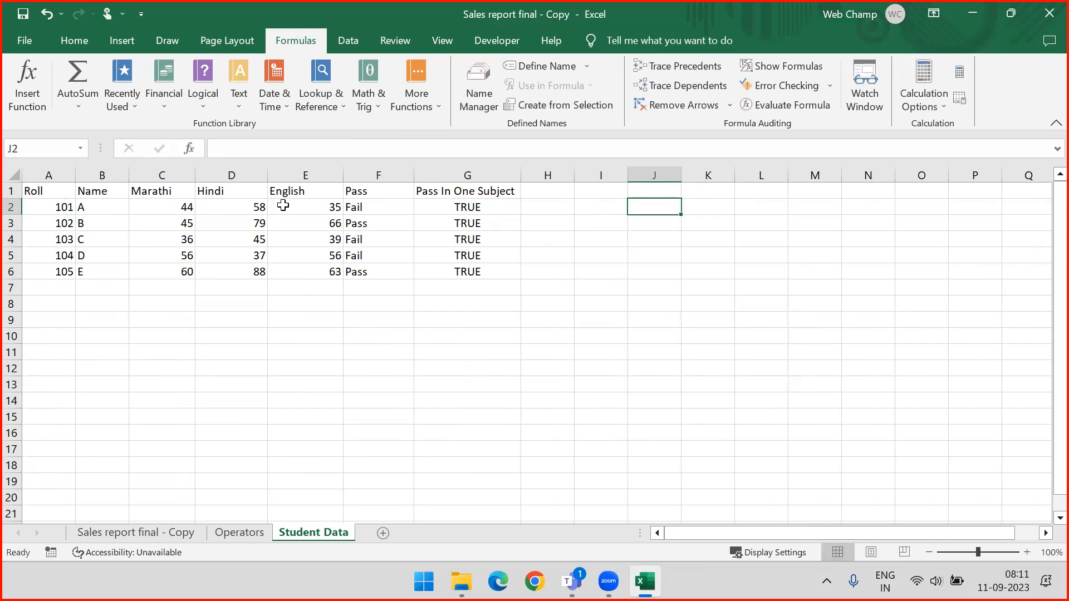
- Enter roll number 101 in J2 and select the adjacent cell K2
type("101")
key("Return")
key("Right")
key("Up")
- Look up the student's name in K2 with an exact-match formula, =VLOOKUP(J2,A:B,2,0)
type("=vl")
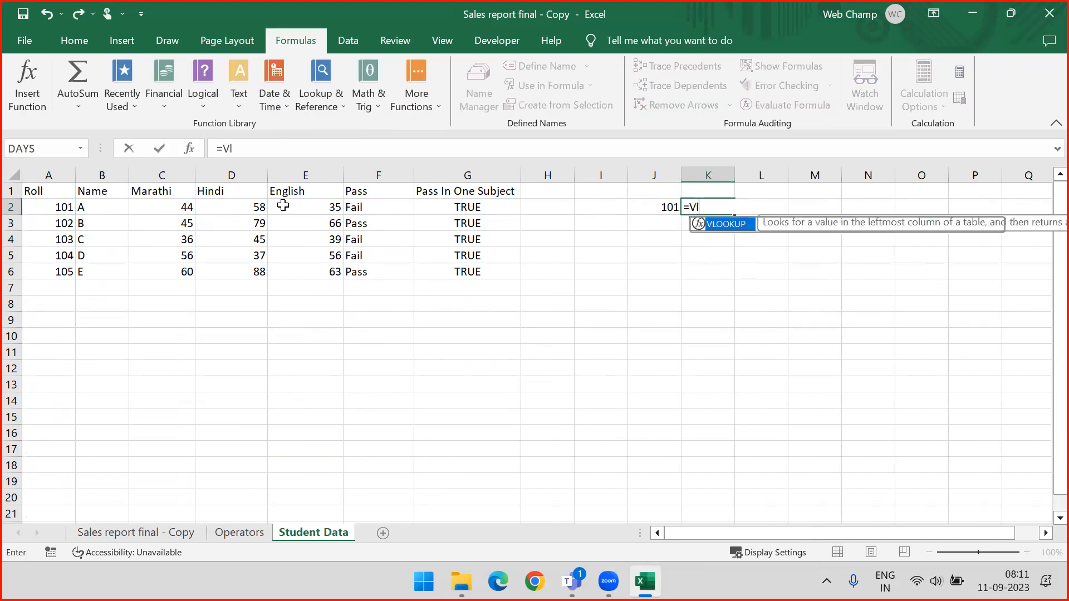
key("Tab")
key("Left")
type(",")
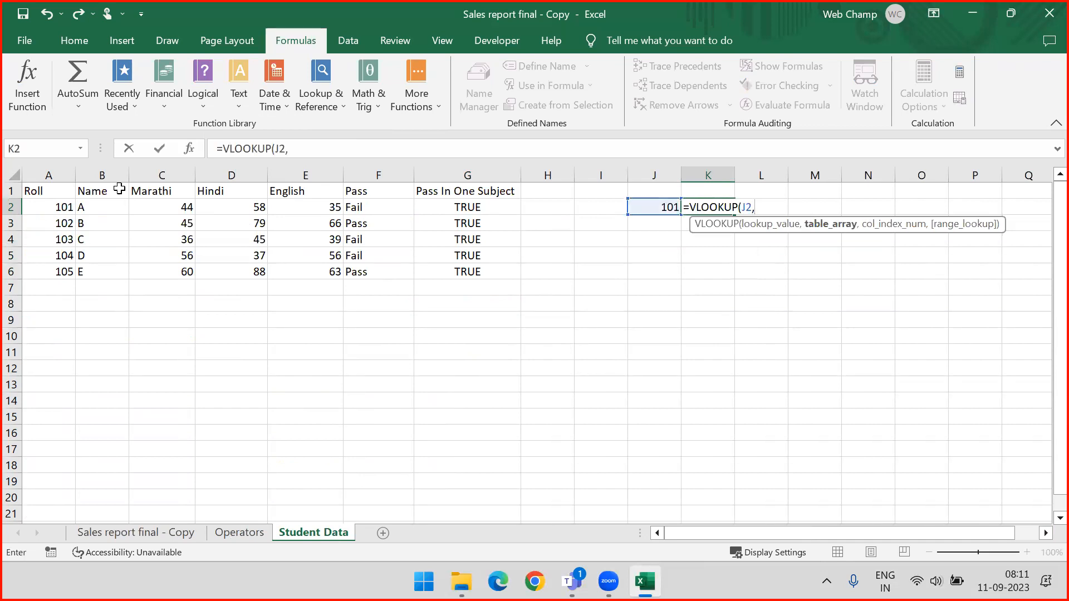
left_click_drag(59, 176, 83, 175)
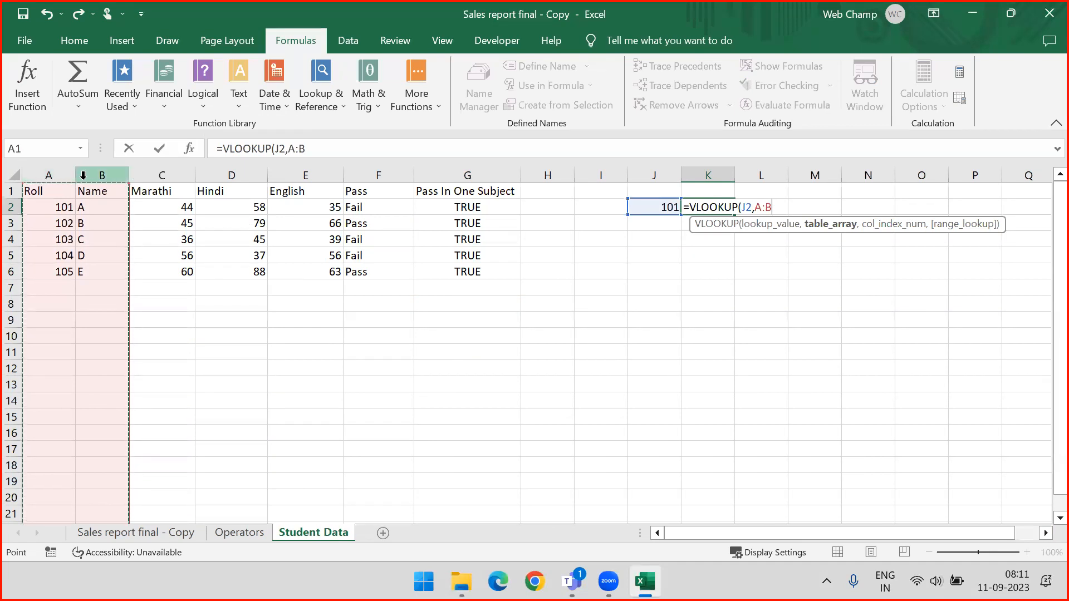
type(",")
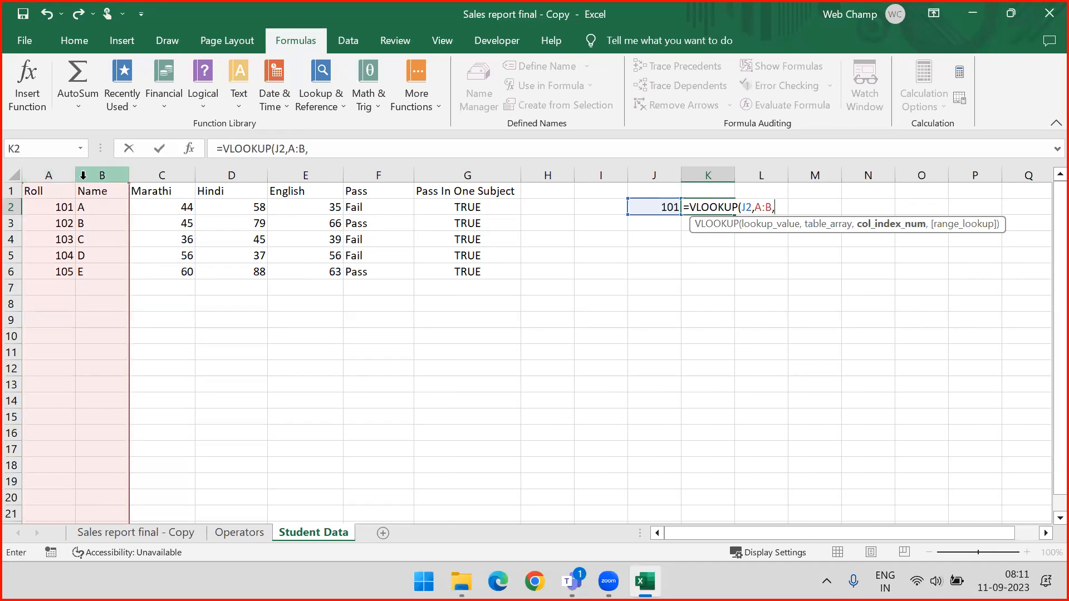
type("2,")
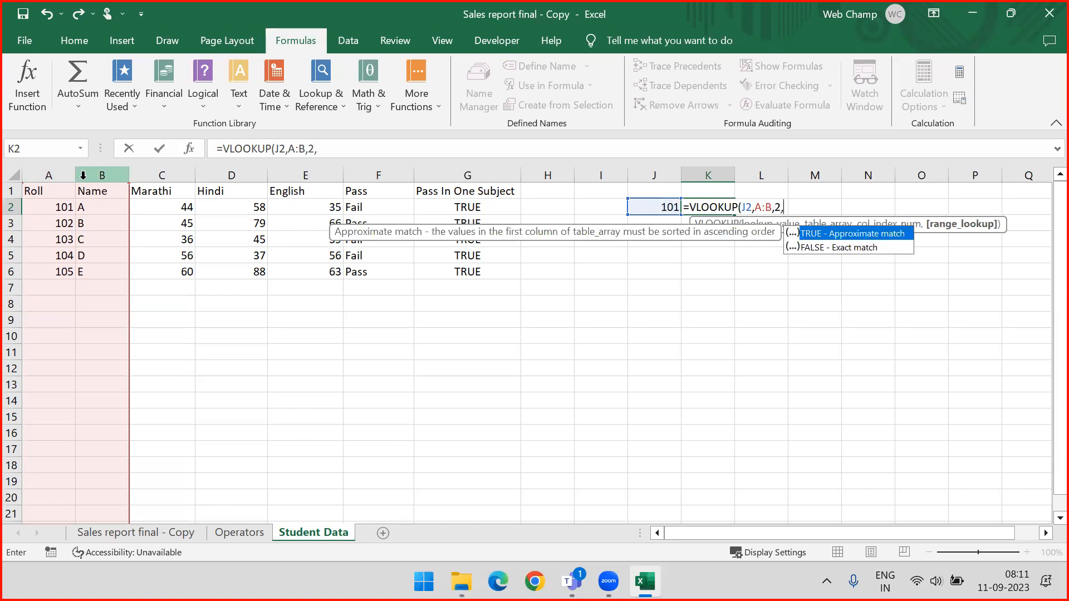
type("0)")
key("Return")
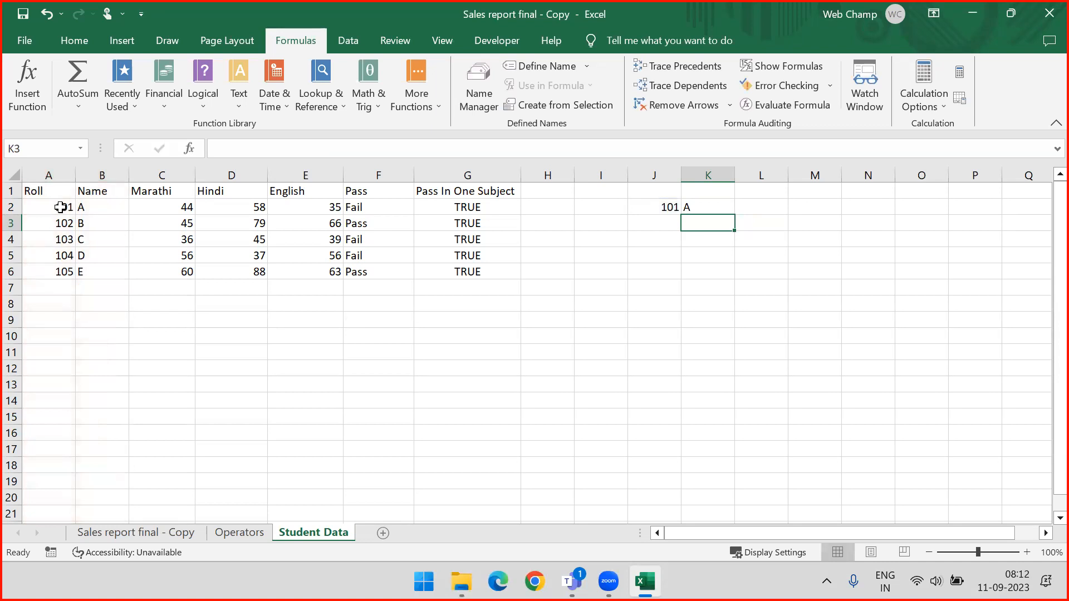
- Test the K2 lookup with roll number 106 in J2 and restore J2 to 101
left_click(666, 207)
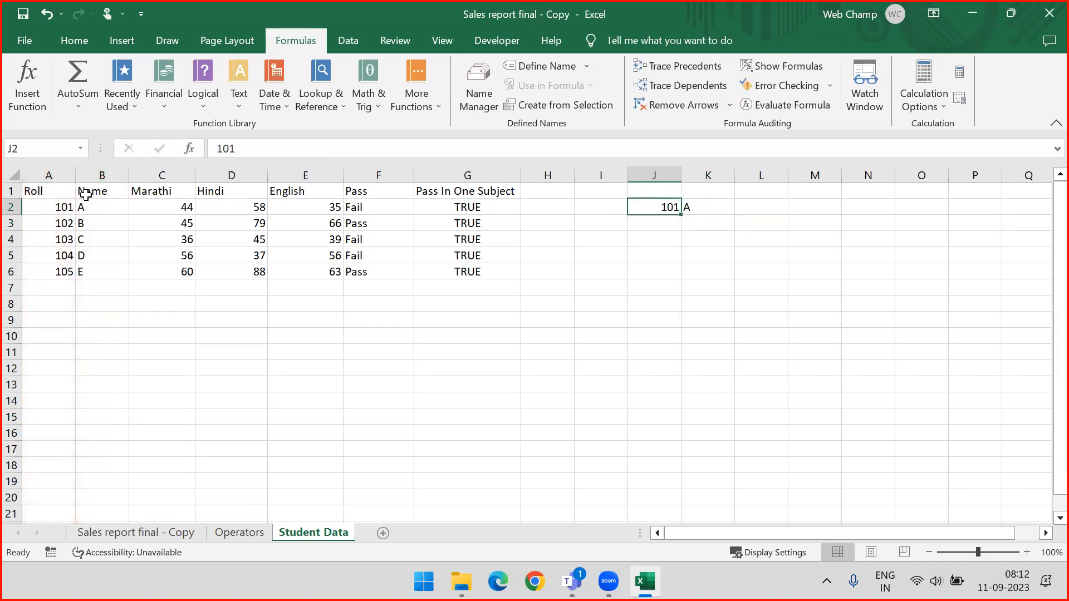
left_click(721, 205)
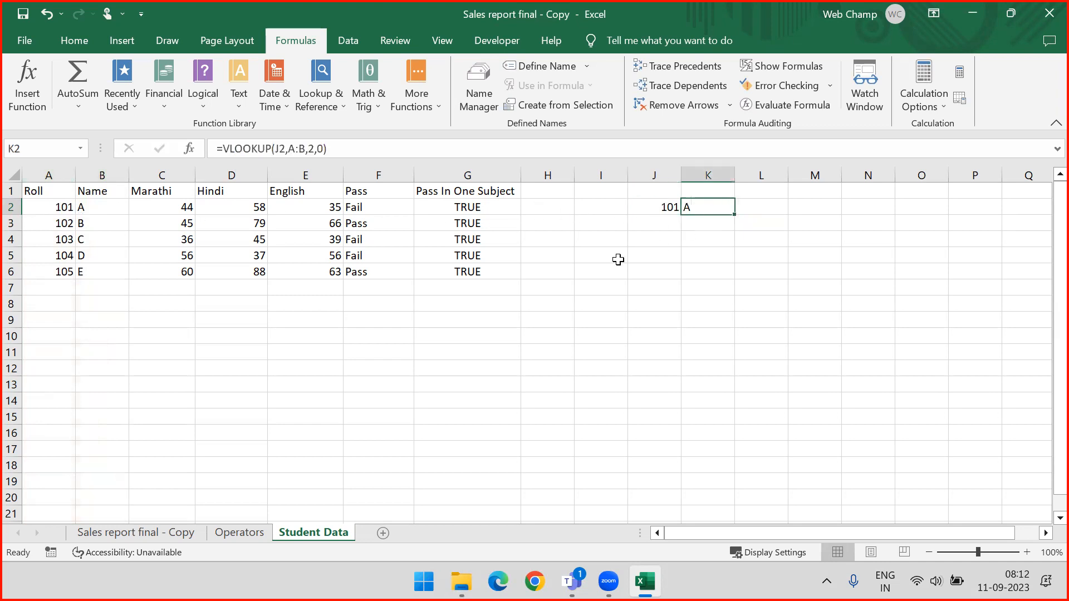
left_click(665, 207)
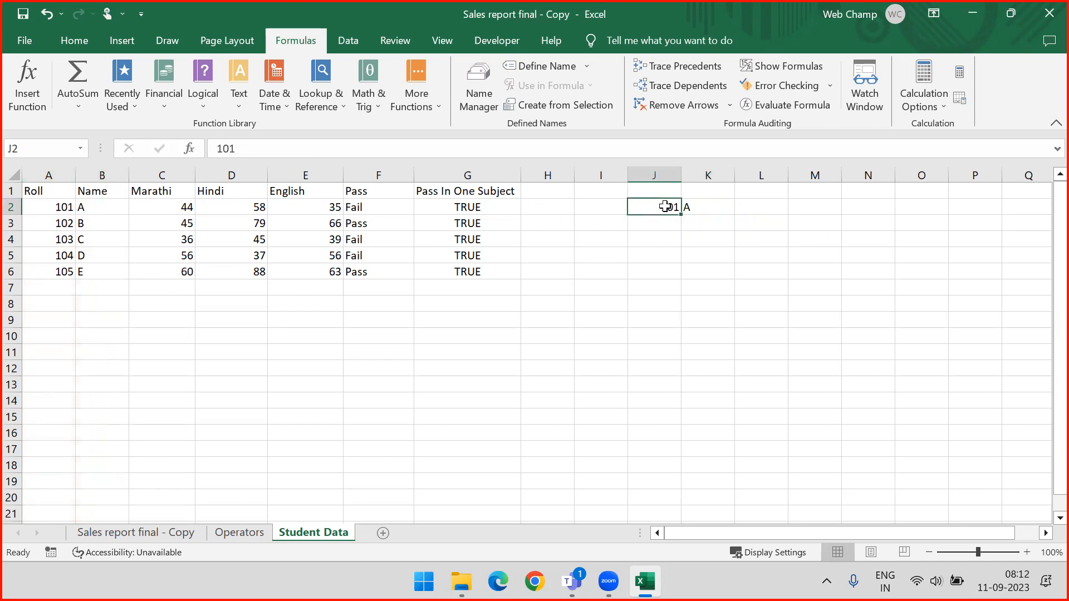
type("106")
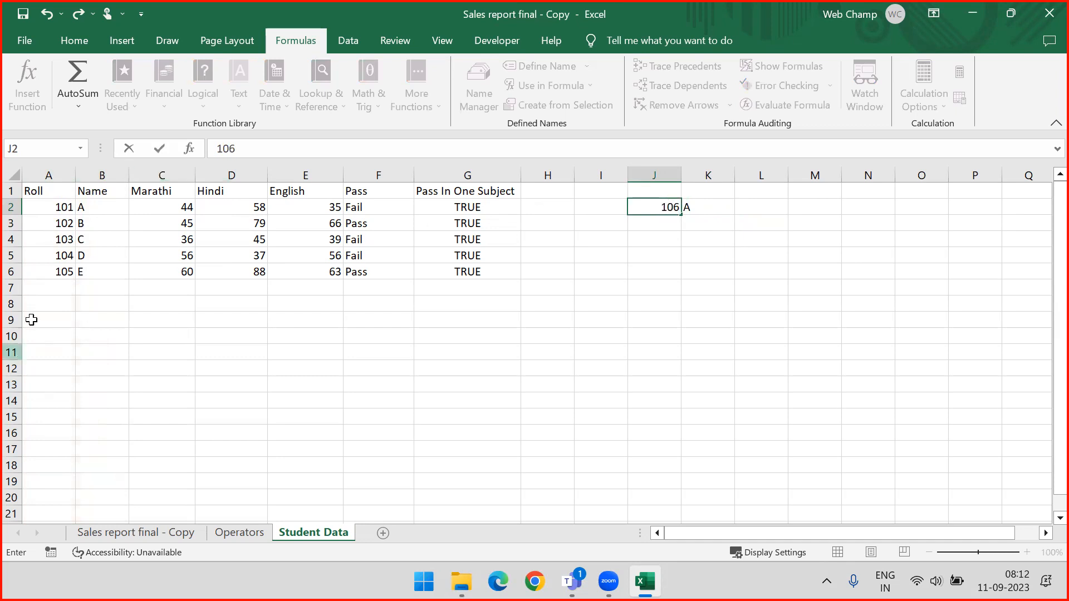
key("ctrl+Return")
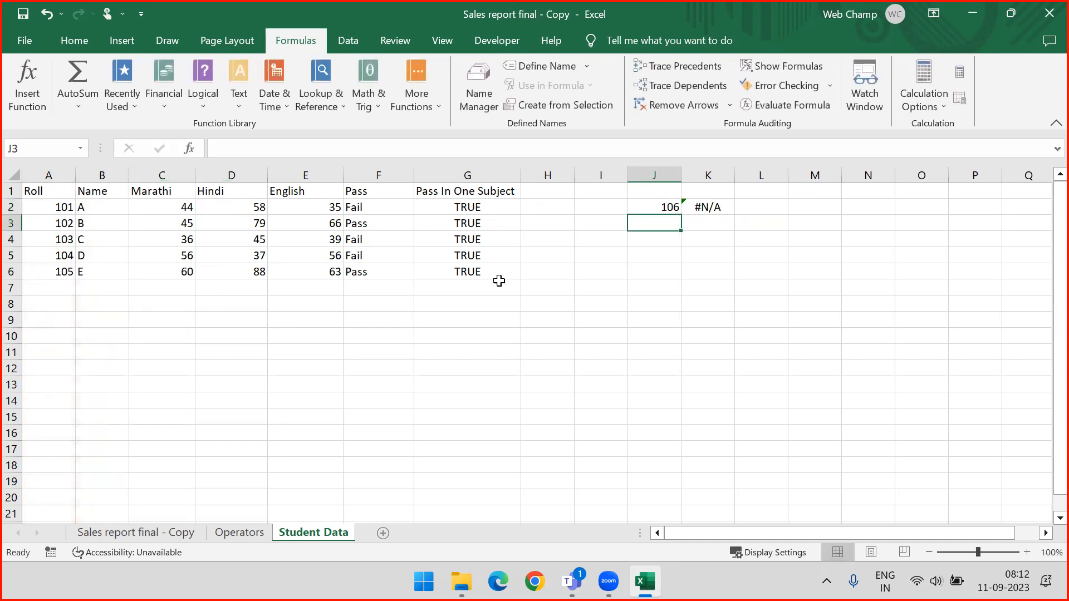
left_click(709, 207)
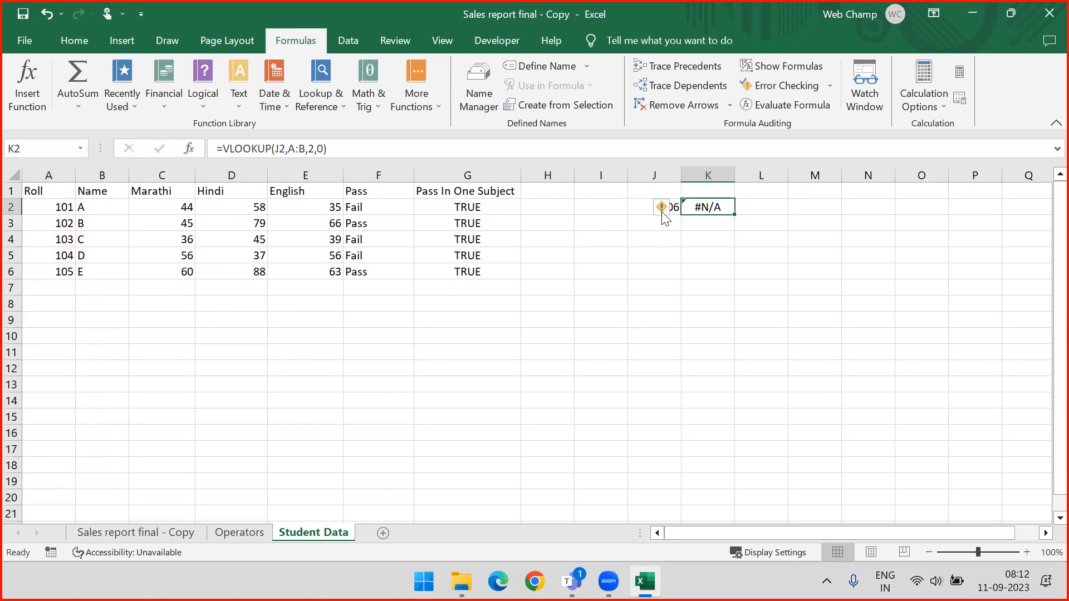
left_click(636, 207)
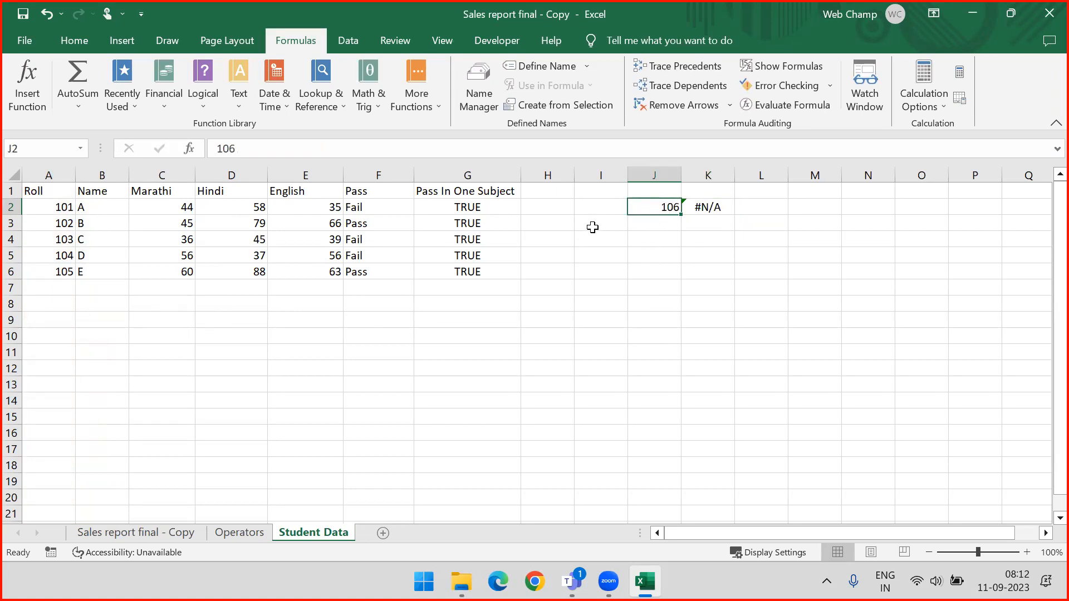
type("101")
key("Return")
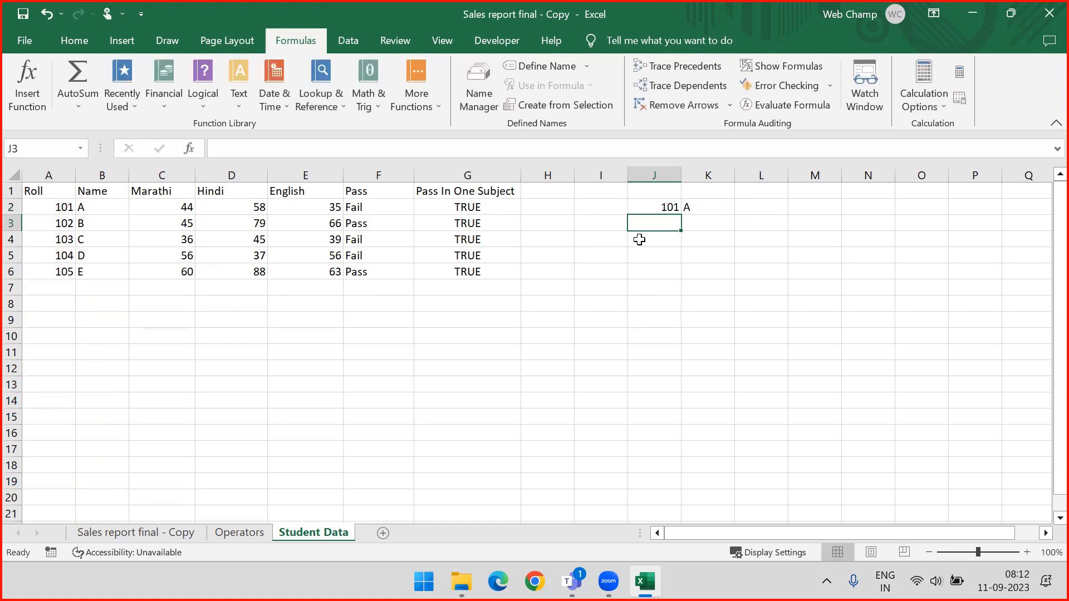
- Set the column index in K2's VLOOKUP formula to 3
left_click(694, 208)
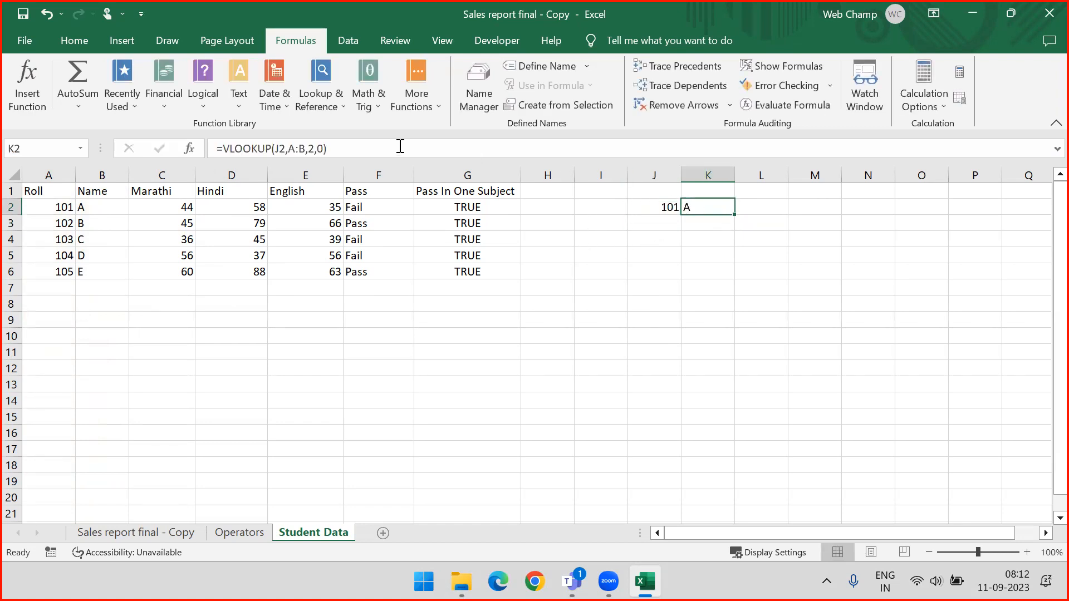
left_click(317, 148)
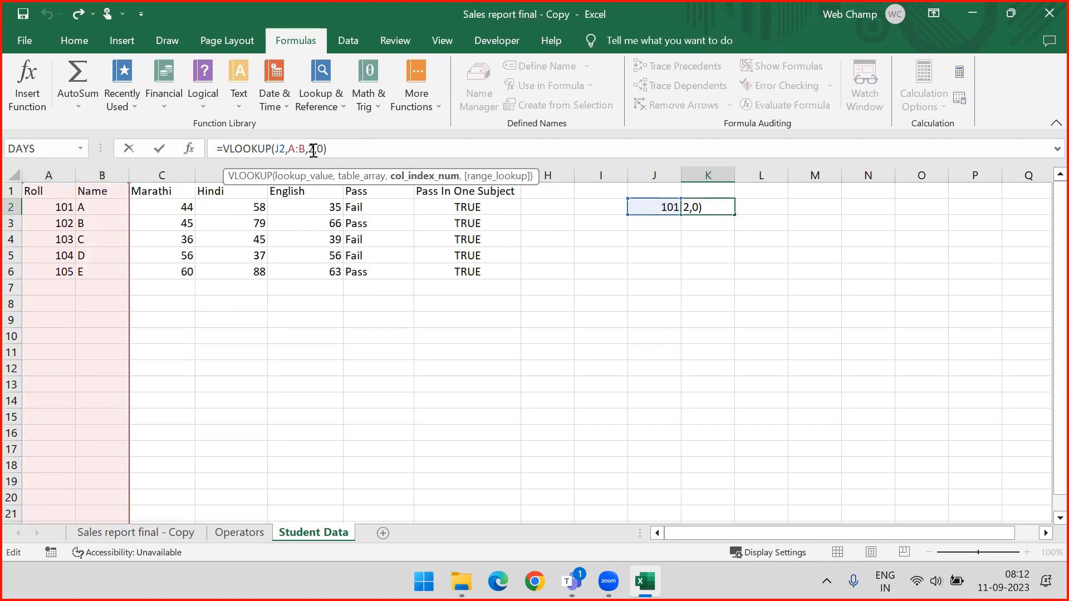
double_click(311, 149)
type("3")
key("Return")
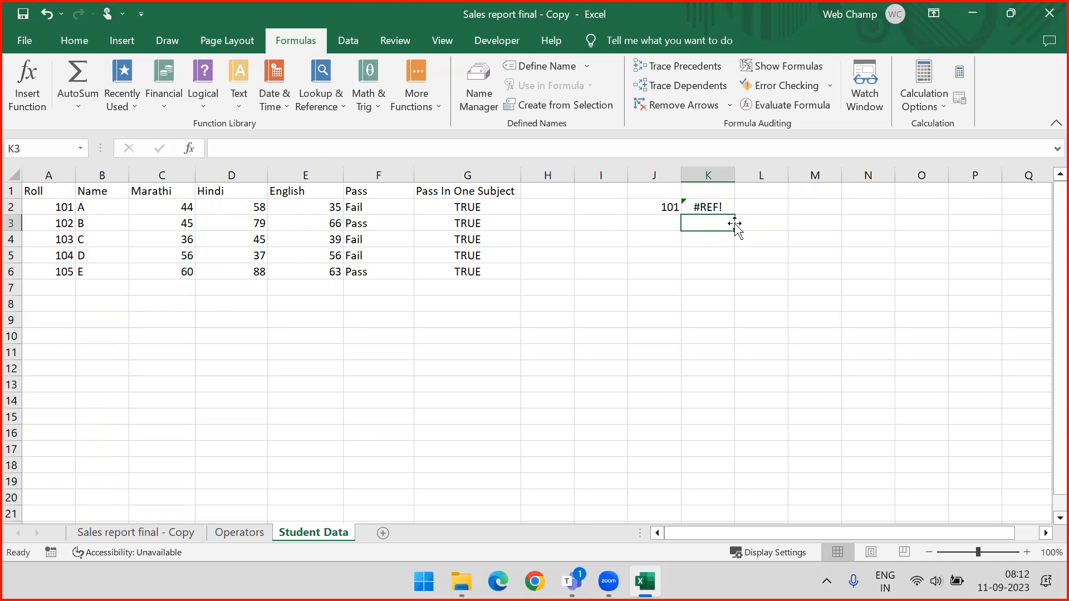
- Examine the arguments of K2's VLOOKUP formula, including the lookup value J2 and the column index
left_click(709, 206)
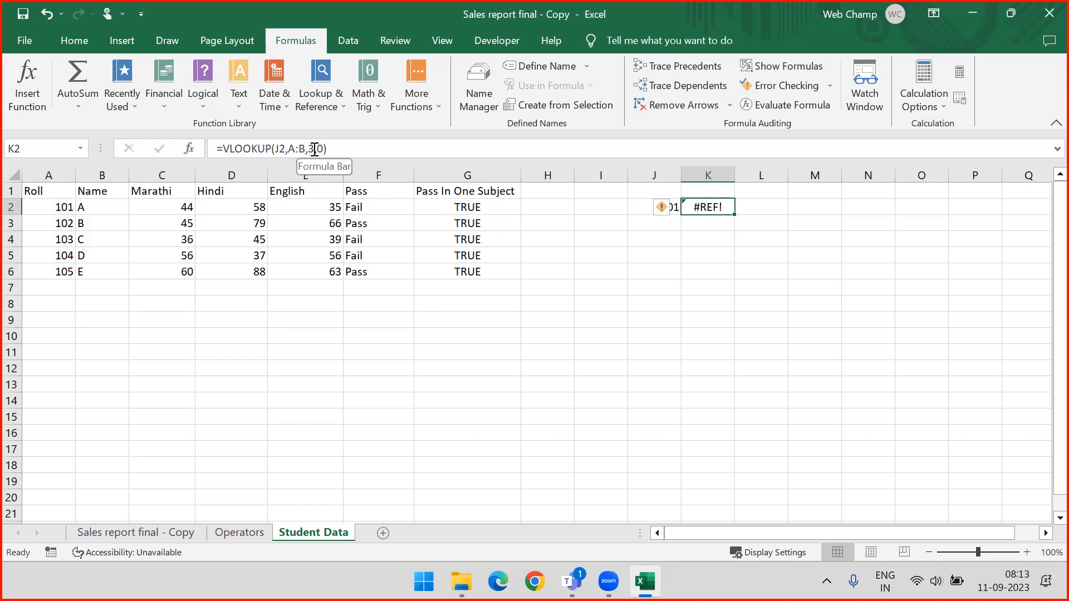
left_click(283, 149)
double_click(280, 149)
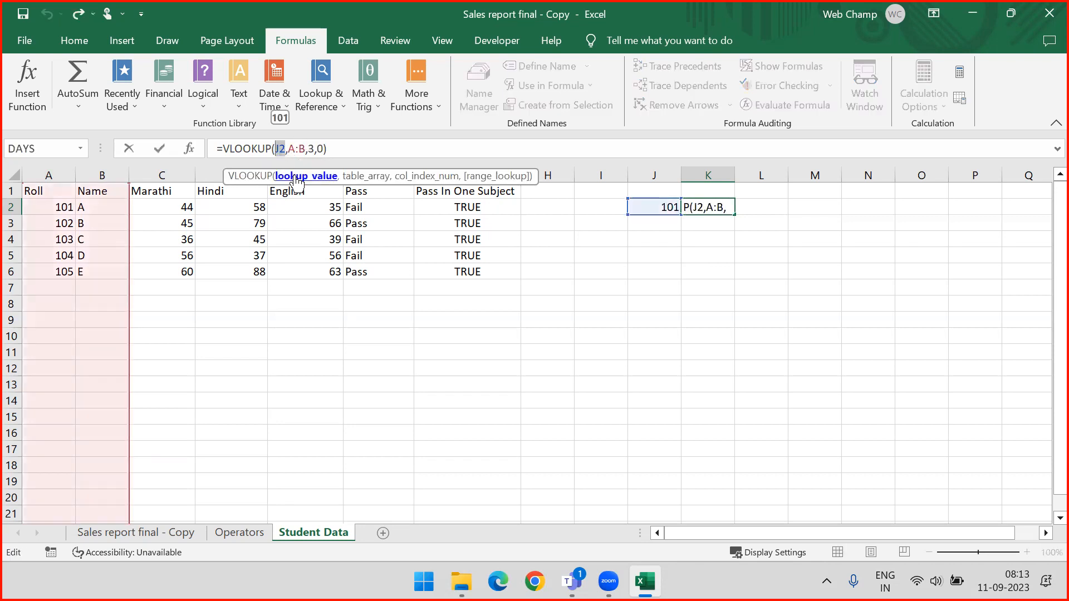
key("ctrl+Return")
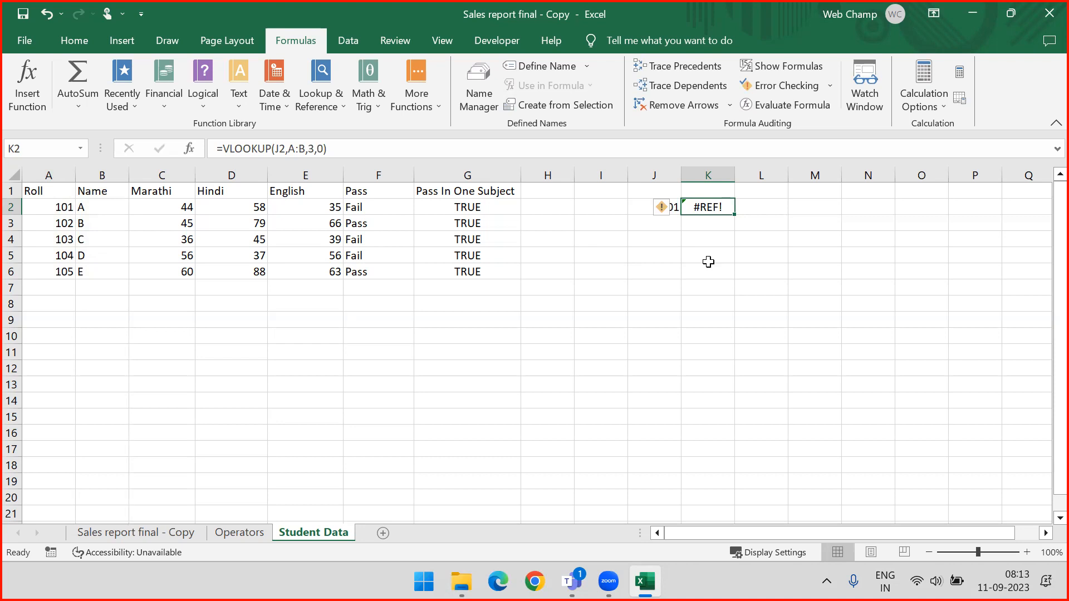
left_click(691, 244)
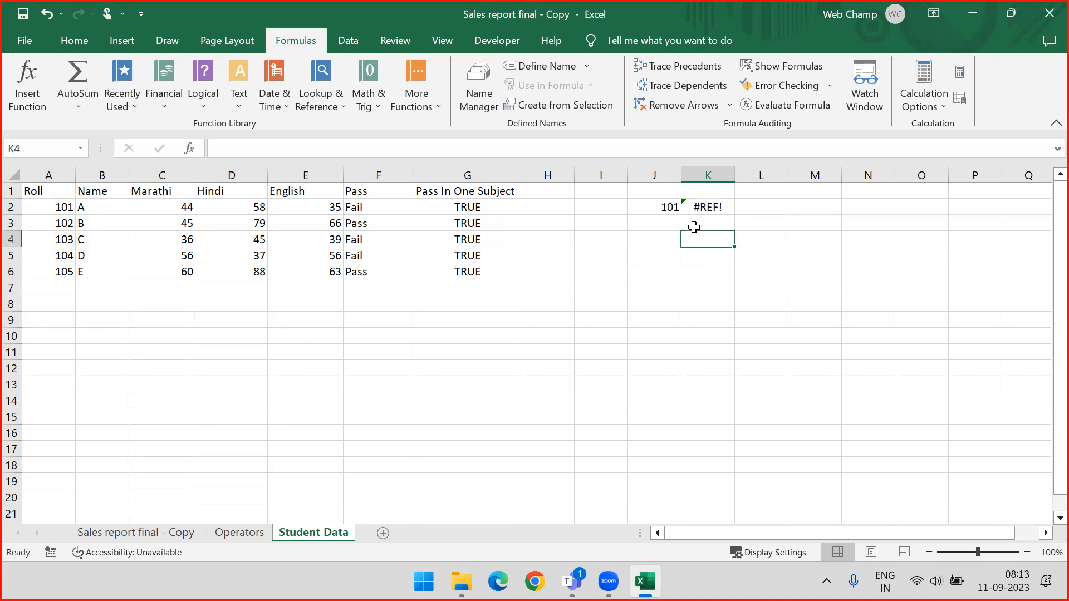
left_click(696, 207)
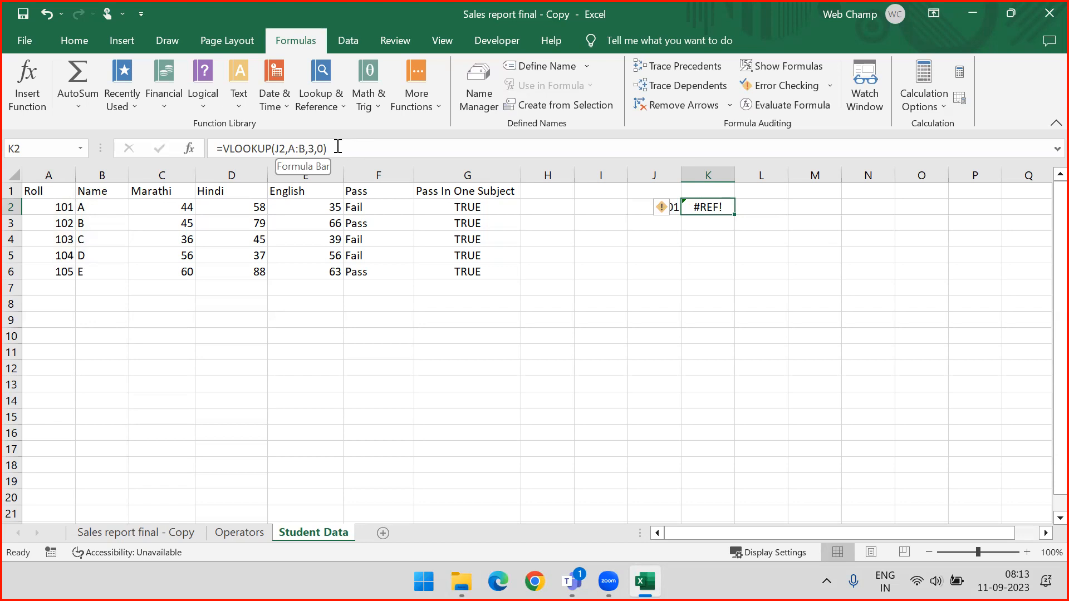
left_click_drag(345, 146, 253, 147)
key("Escape")
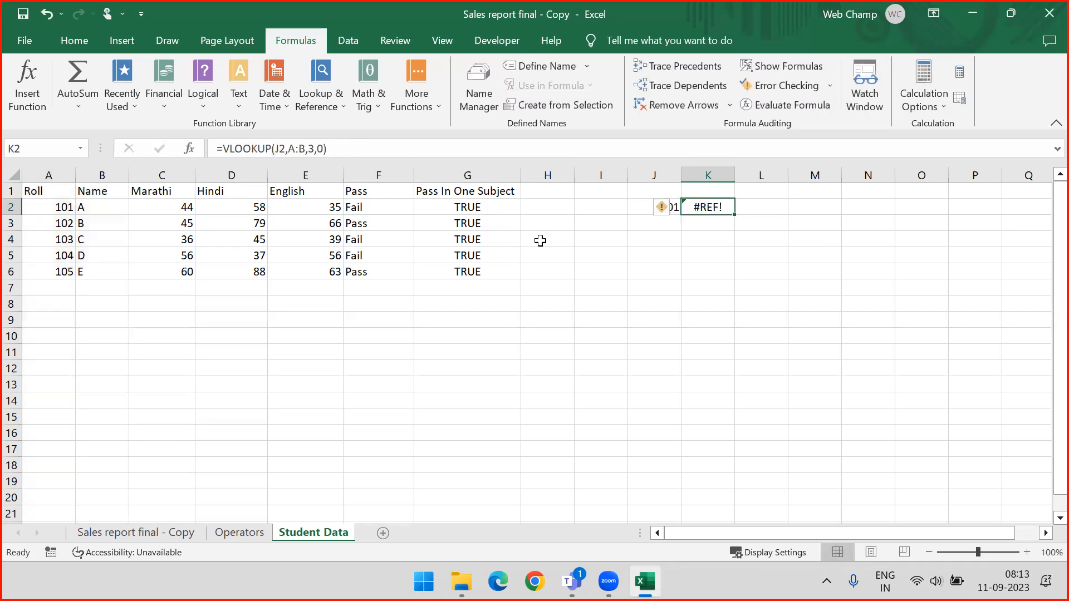
left_click(711, 238)
type("=")
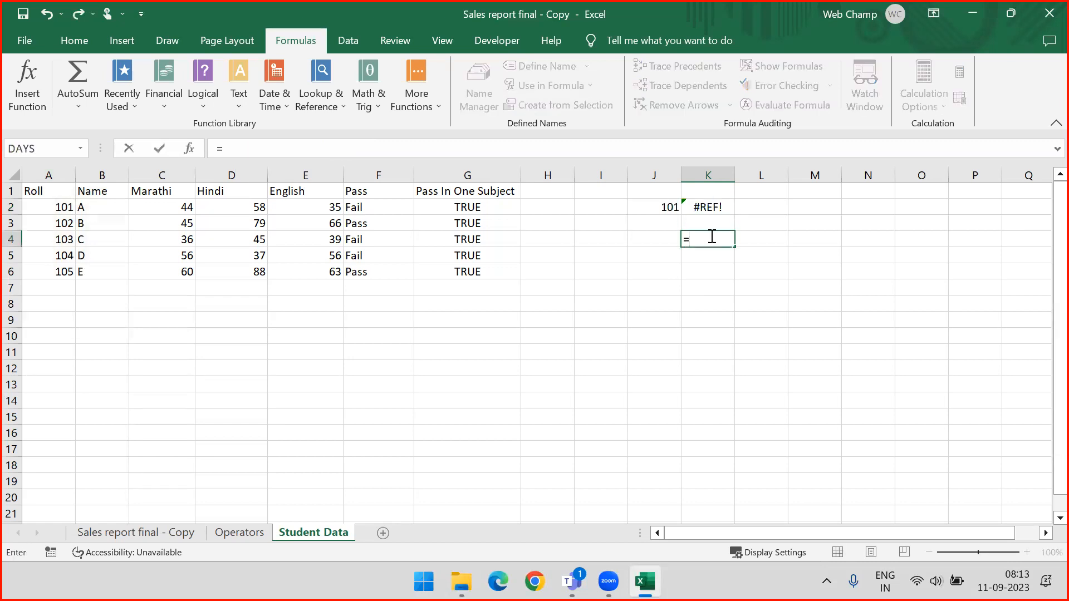
type("IFe")
key("Tab")
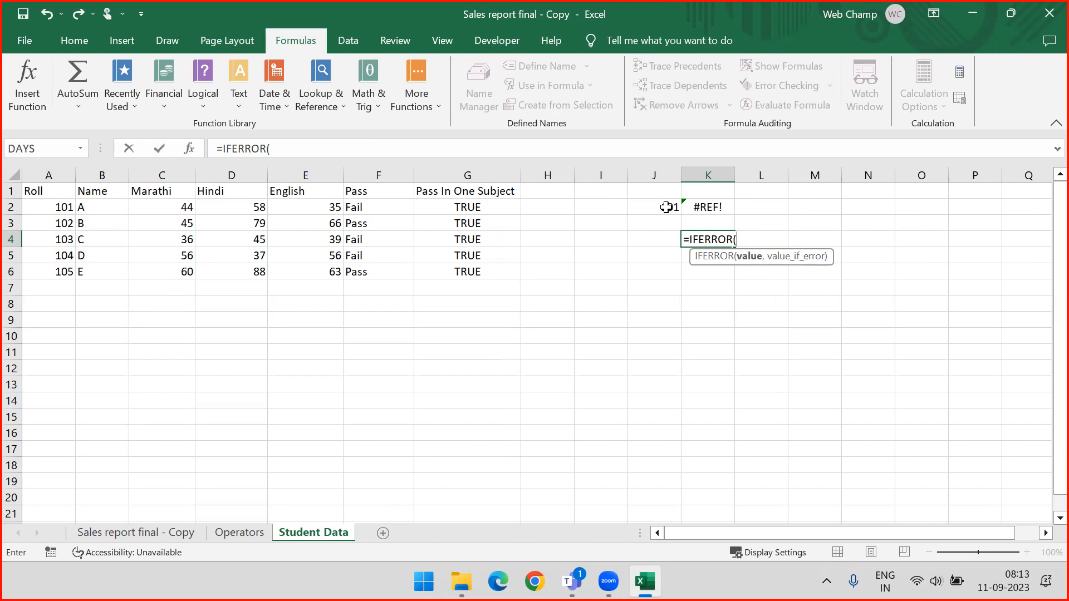
key("Escape")
- Delete the VLOOKUP formula from K2
left_click(706, 203)
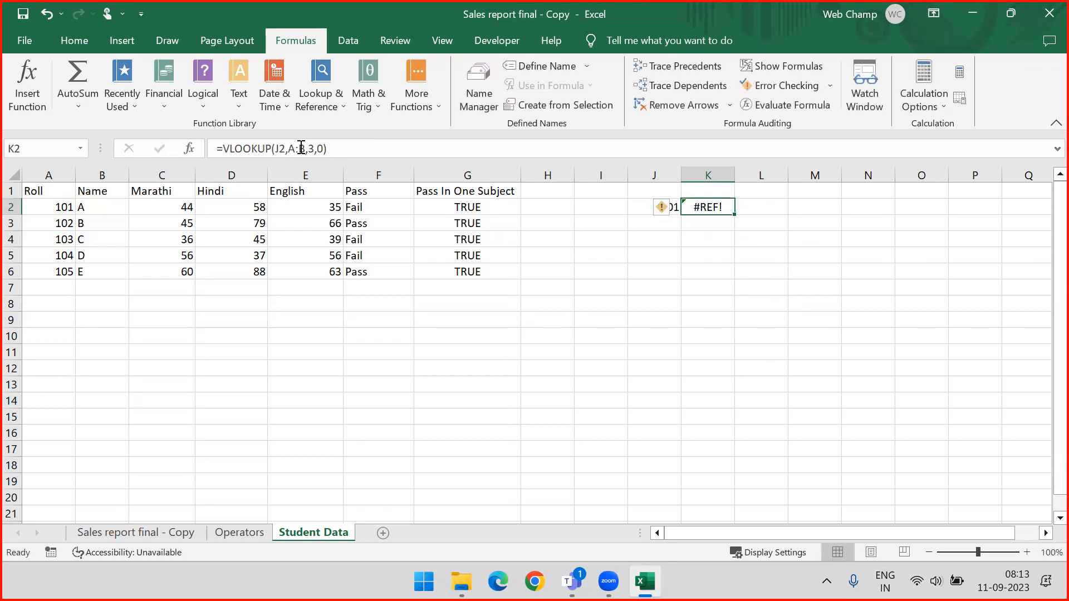
left_click_drag(325, 149, 108, 154)
key("ctrl+Return")
key("Delete")
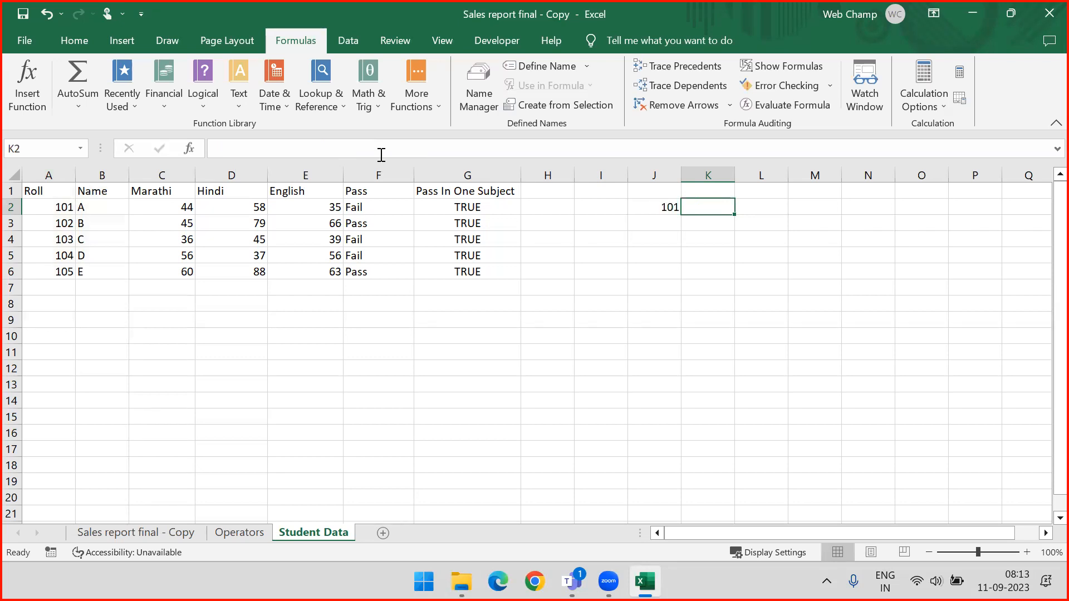
- Begin an IFERROR formula in K2 with VLOOKUP(J2,A:B,2,0) as its value argument
type("=IF")
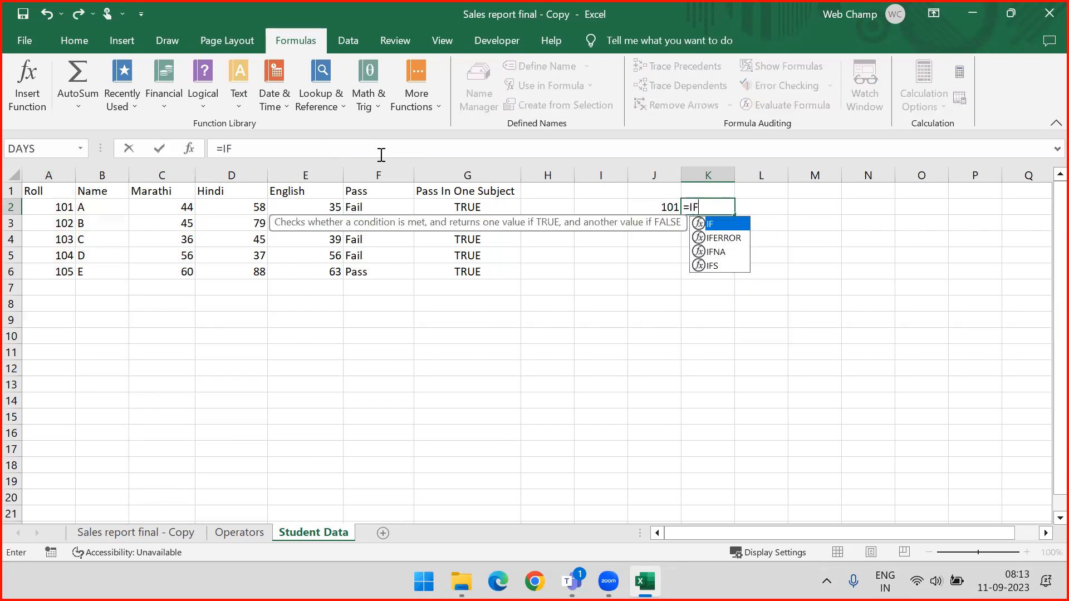
key("Down")
key("Tab")
key("Left")
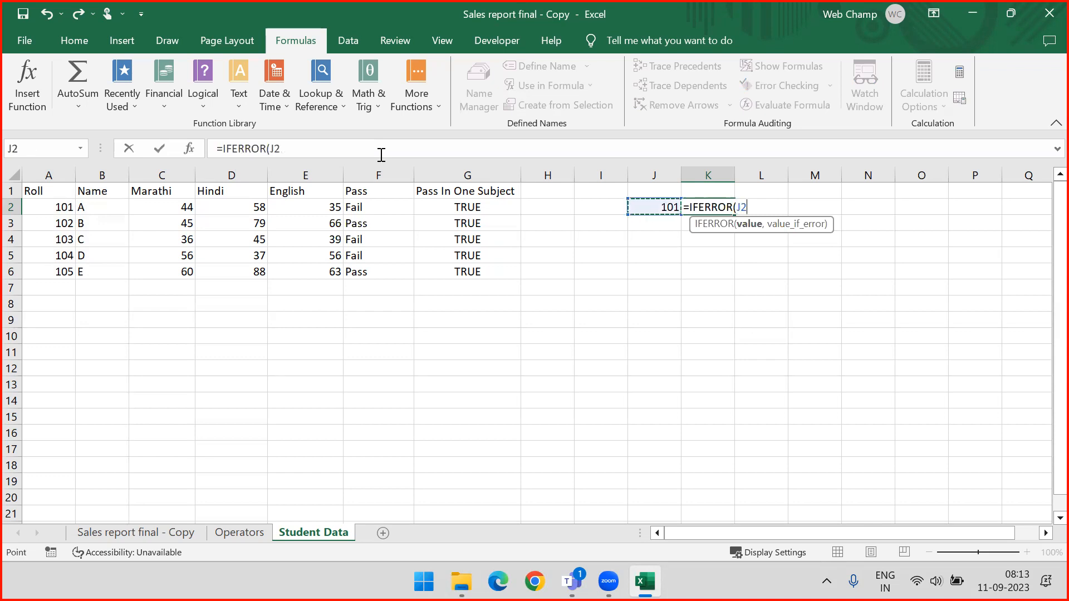
key("BackSpace")
key("BackSpace")
type("vl")
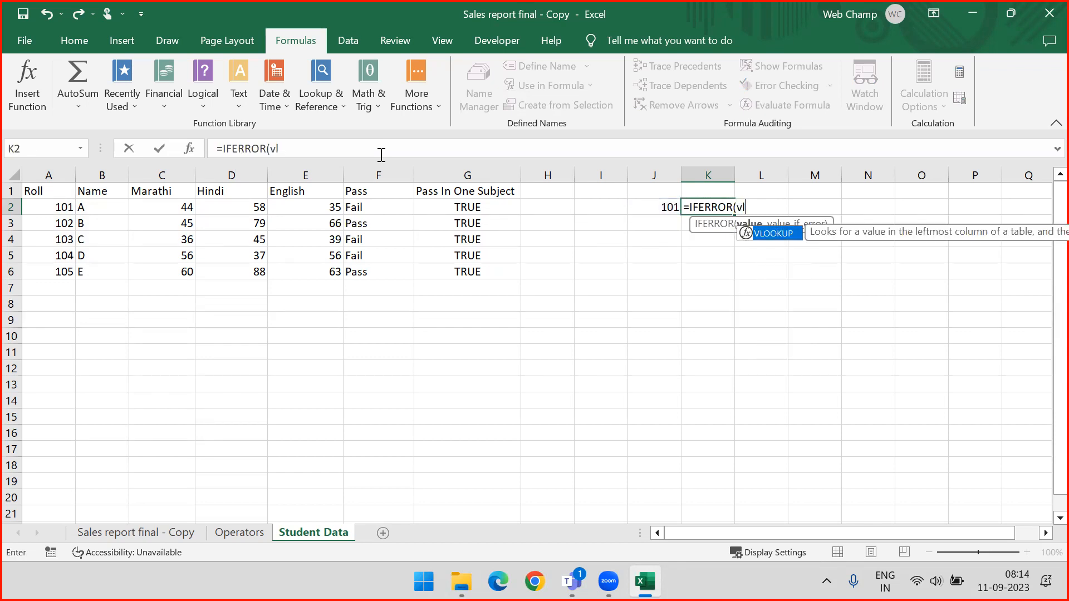
key("Tab")
key("Left")
type(",")
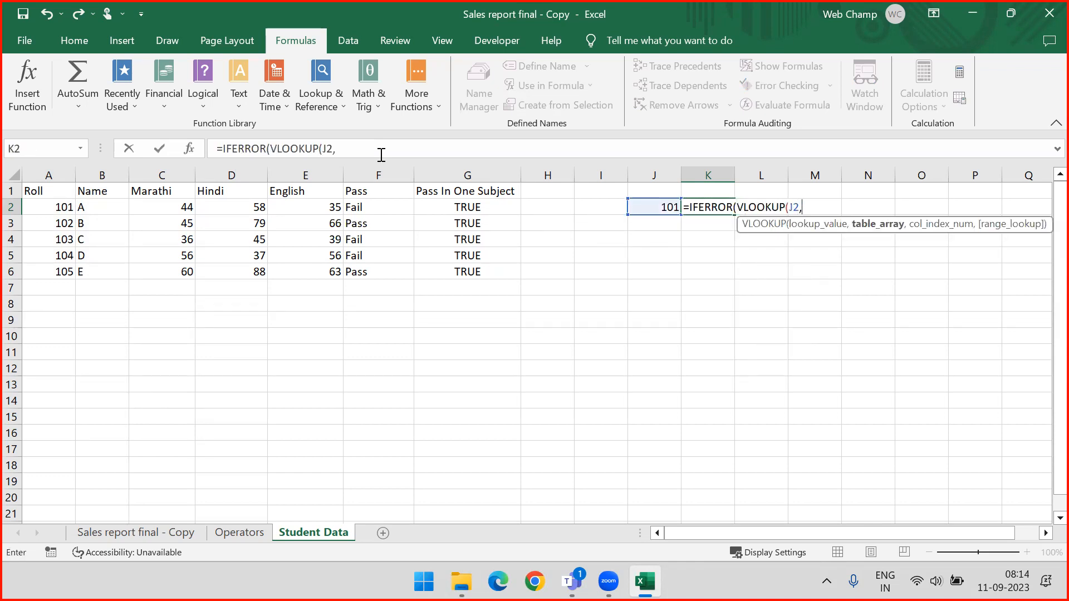
left_click_drag(58, 179, 85, 174)
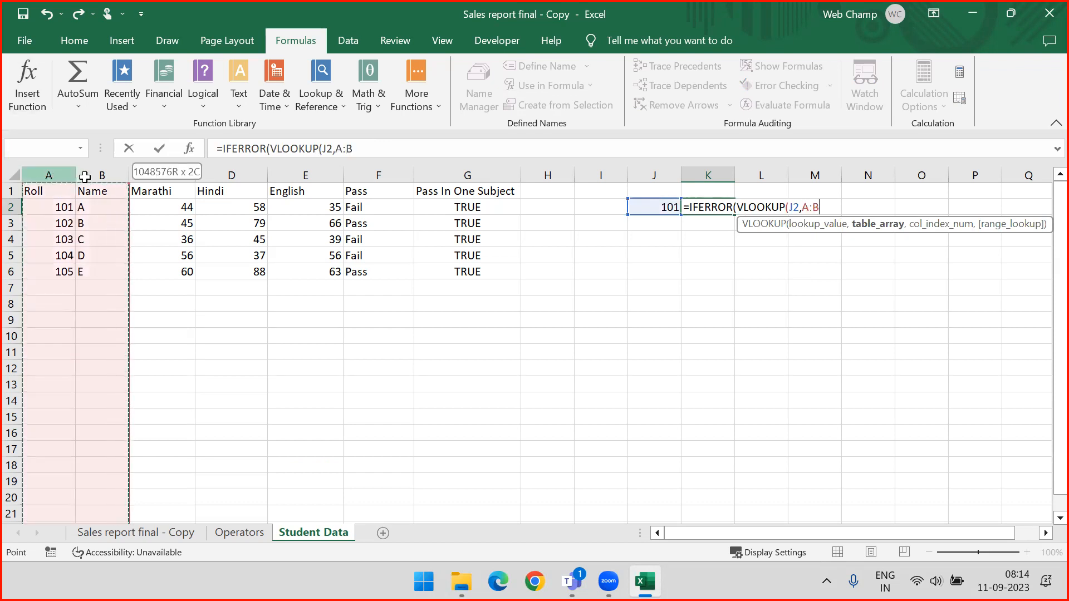
type(",2,0)")
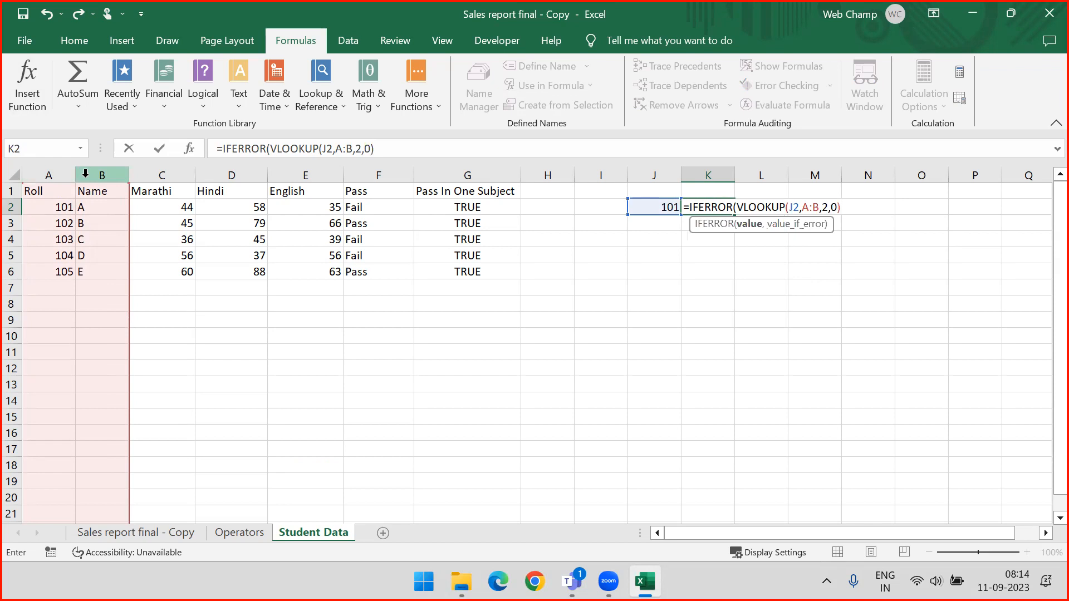
- Complete K2's IFERROR formula with "Value Not Found" as its value_if_error argument
type(",")
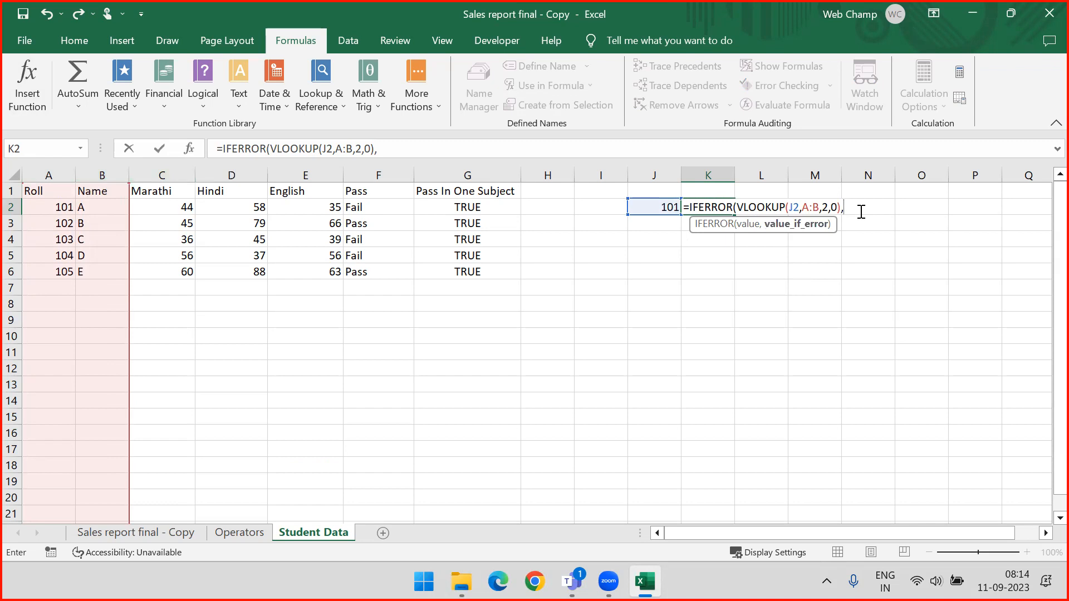
type("\"")
type("Value Not Found")
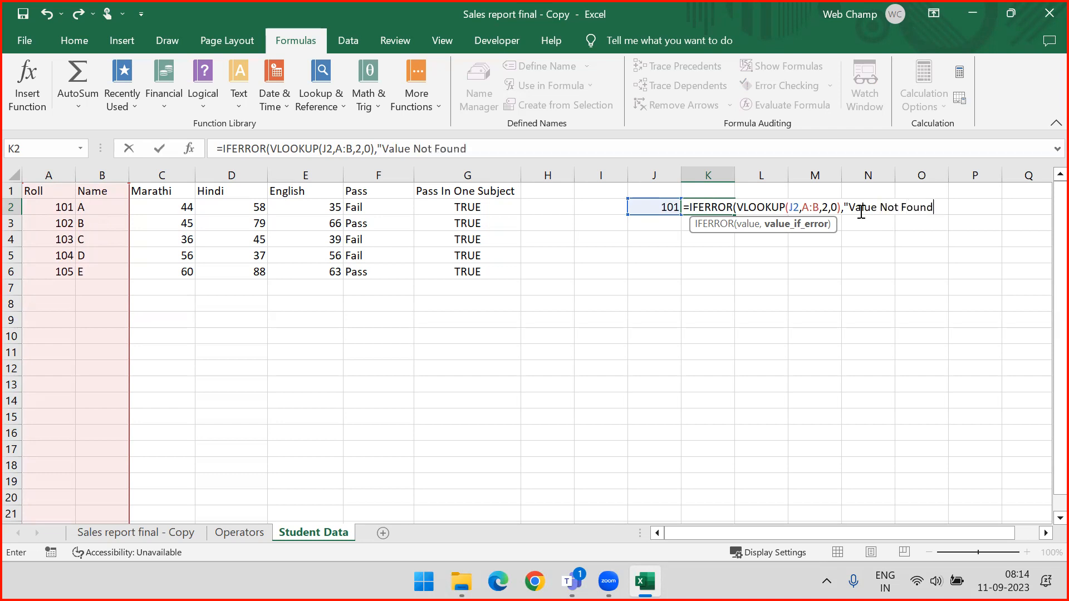
type("\")")
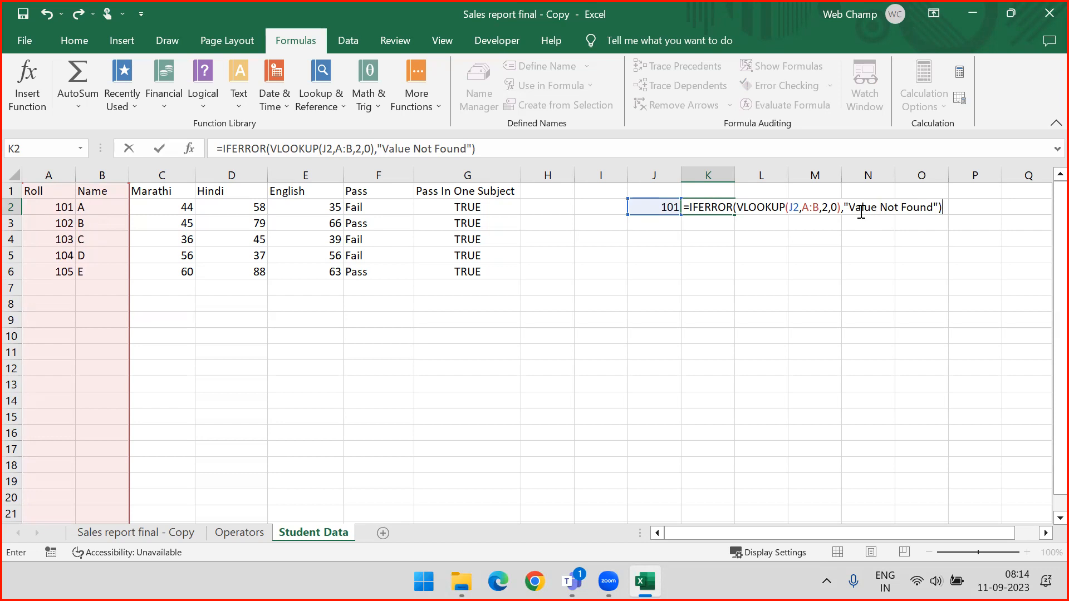
key("Return")
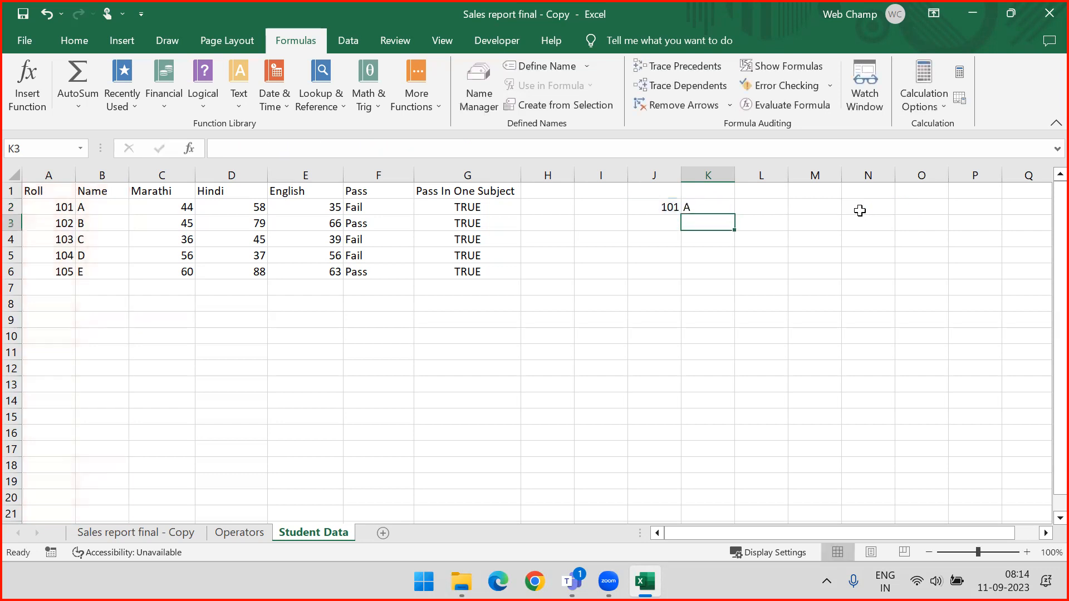
- Test the error handling in K2's formula by setting the lookup roll number in J2 to 106
left_click(698, 208)
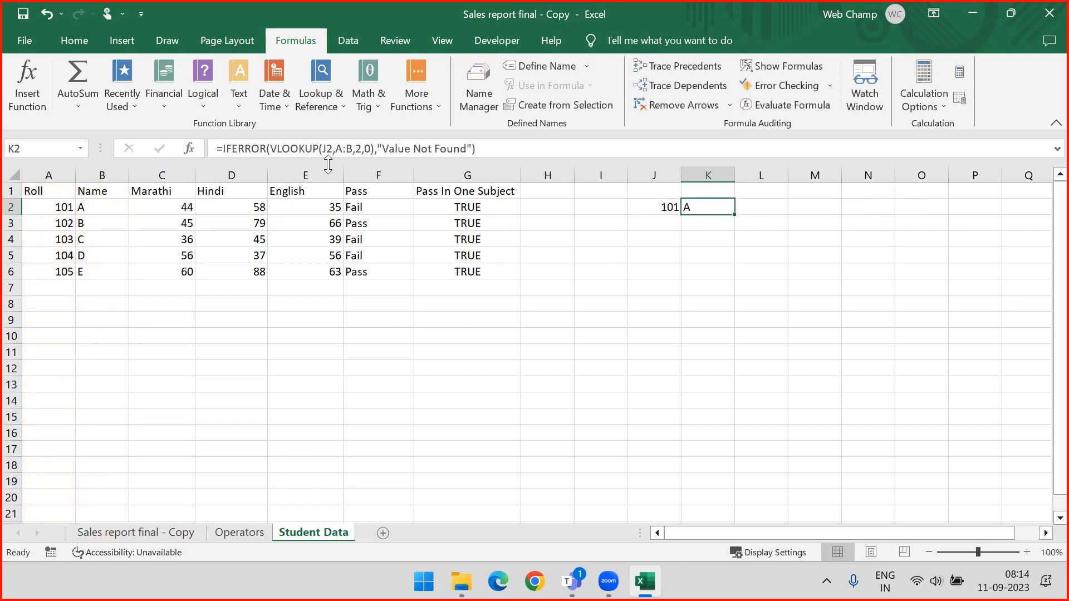
left_click_drag(377, 148, 475, 150)
key("Escape")
left_click(657, 206)
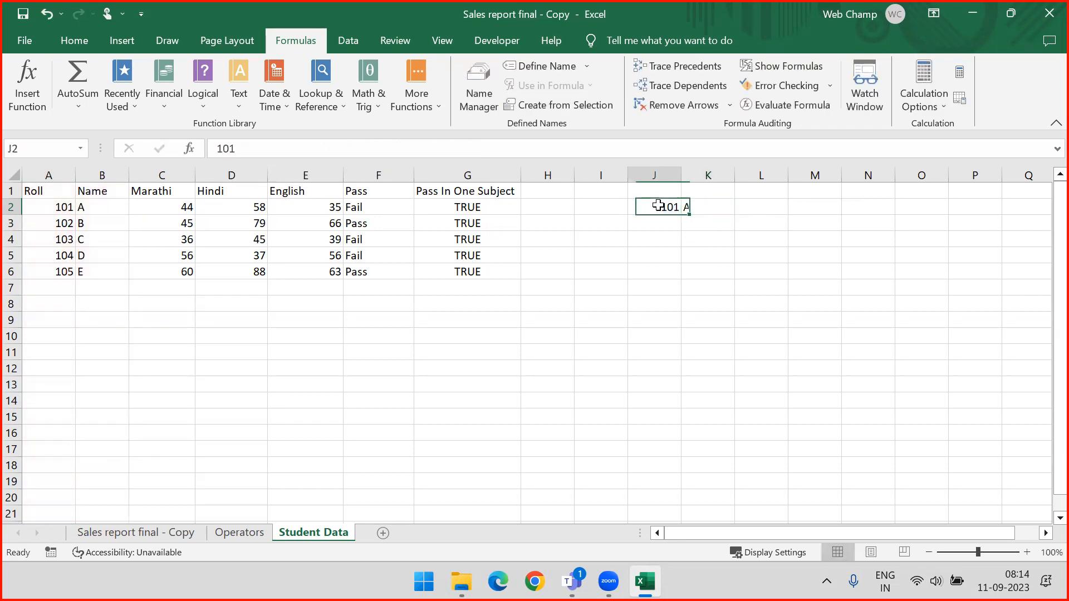
type("106")
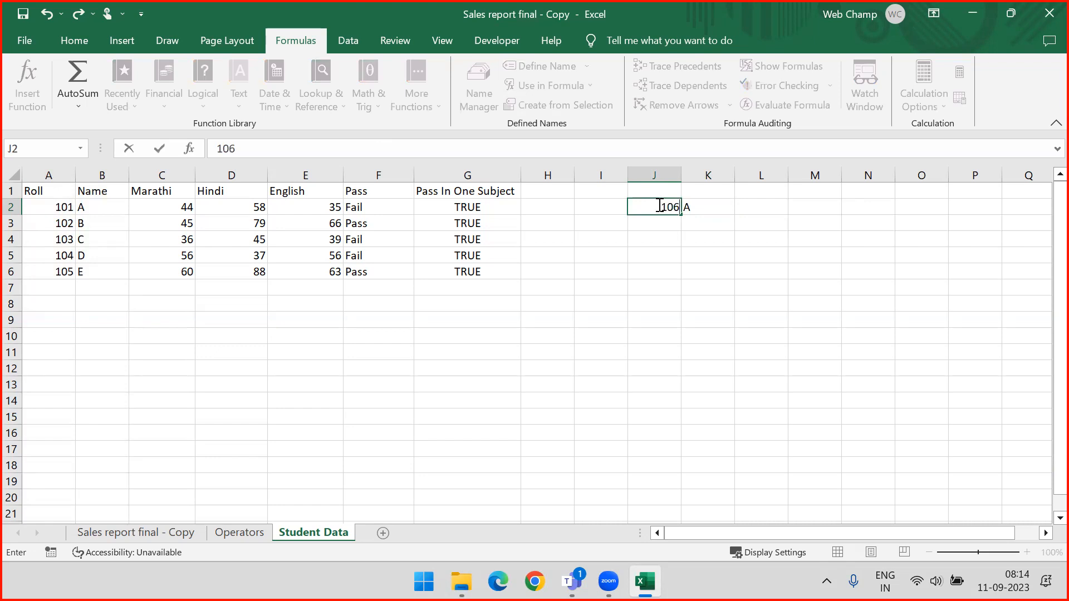
key("Return")
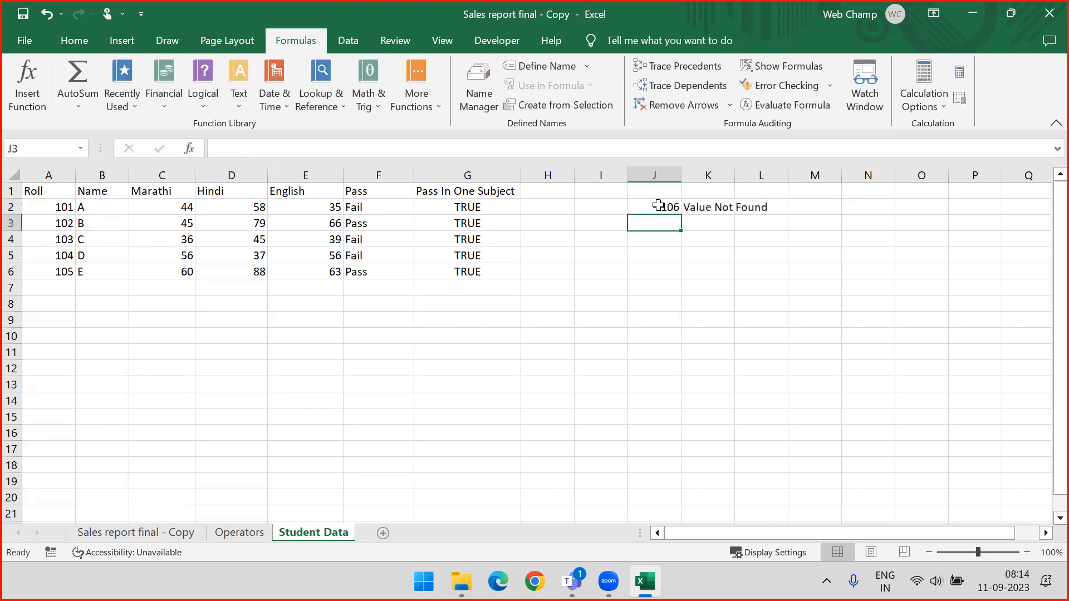
left_click(658, 205)
key("Right")
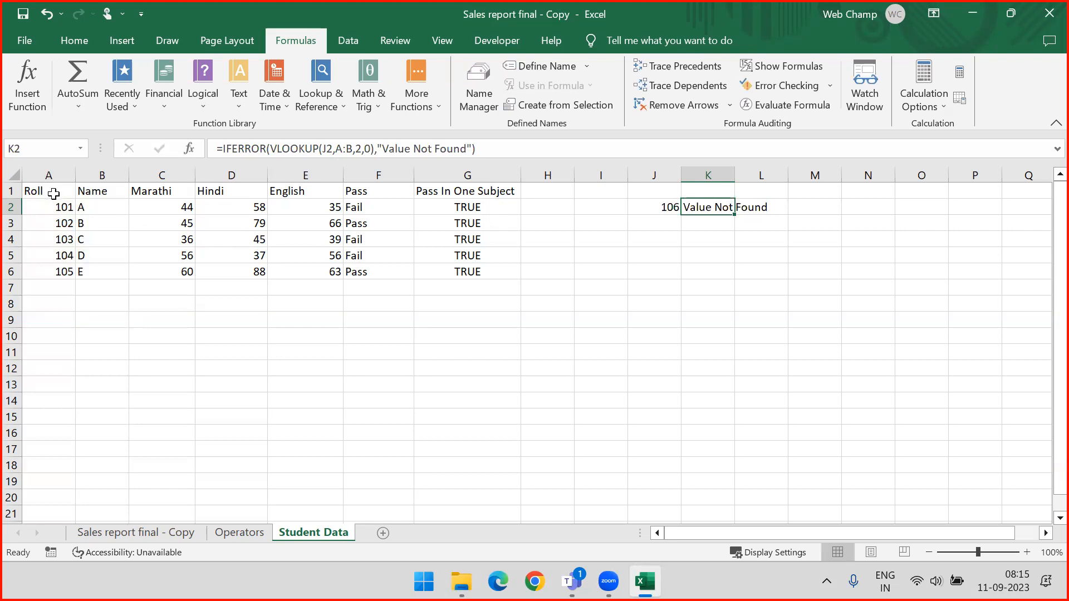
left_click_drag(53, 194, 96, 269)
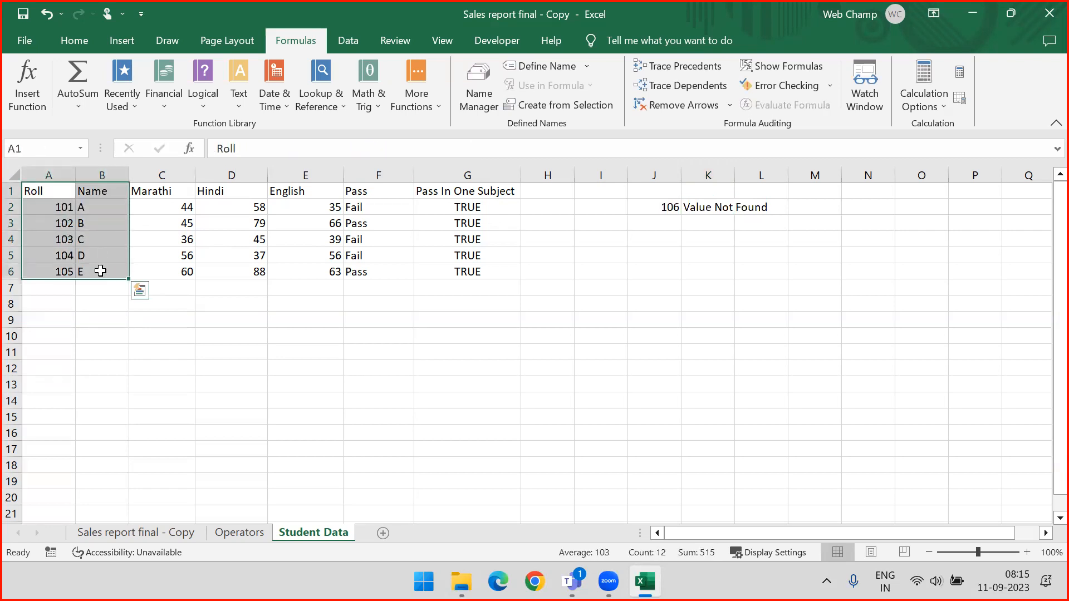
left_click(926, 191)
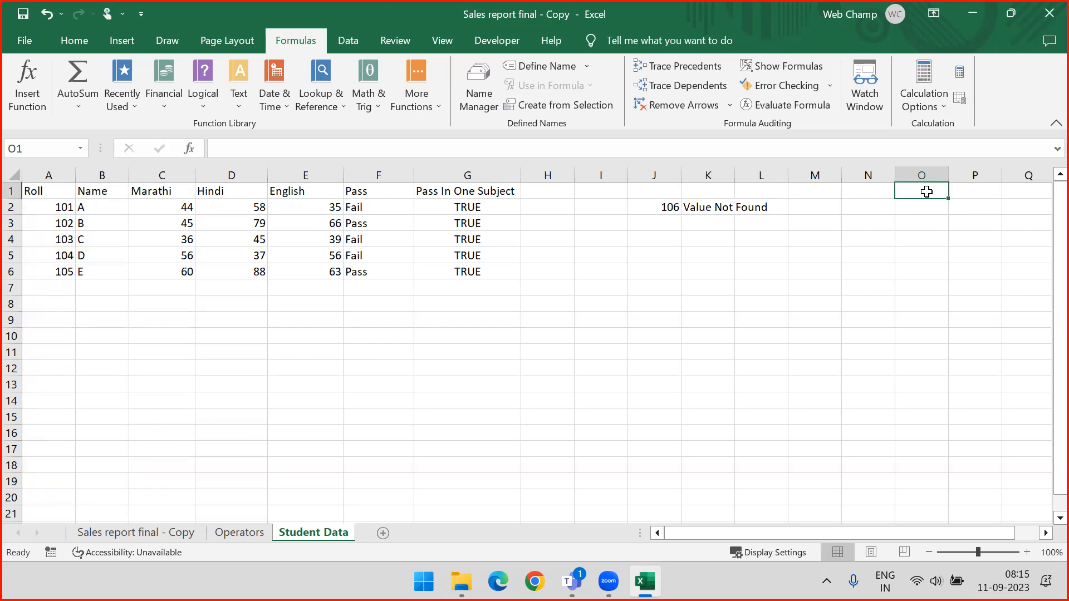
left_click_drag(56, 191, 90, 271)
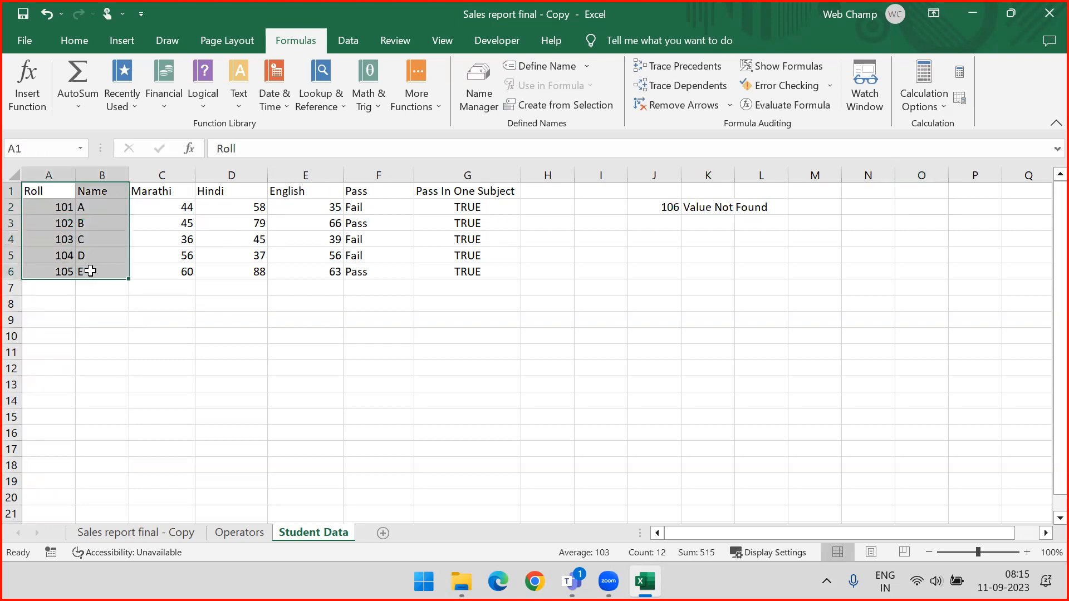
key("ctrl+c")
left_click(872, 190)
key("alt+v")
key("c")
key("Escape")
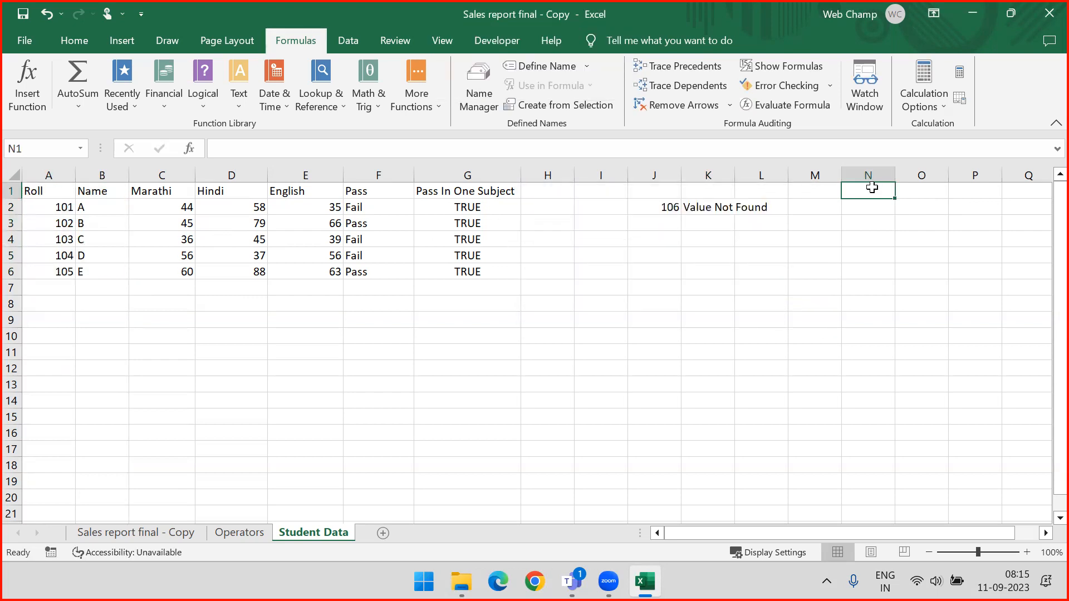
- Copy the Roll and Name table in A1:B6 and paste it with Paste Special's All option at N1
left_click_drag(55, 191, 85, 270)
key("ctrl+c")
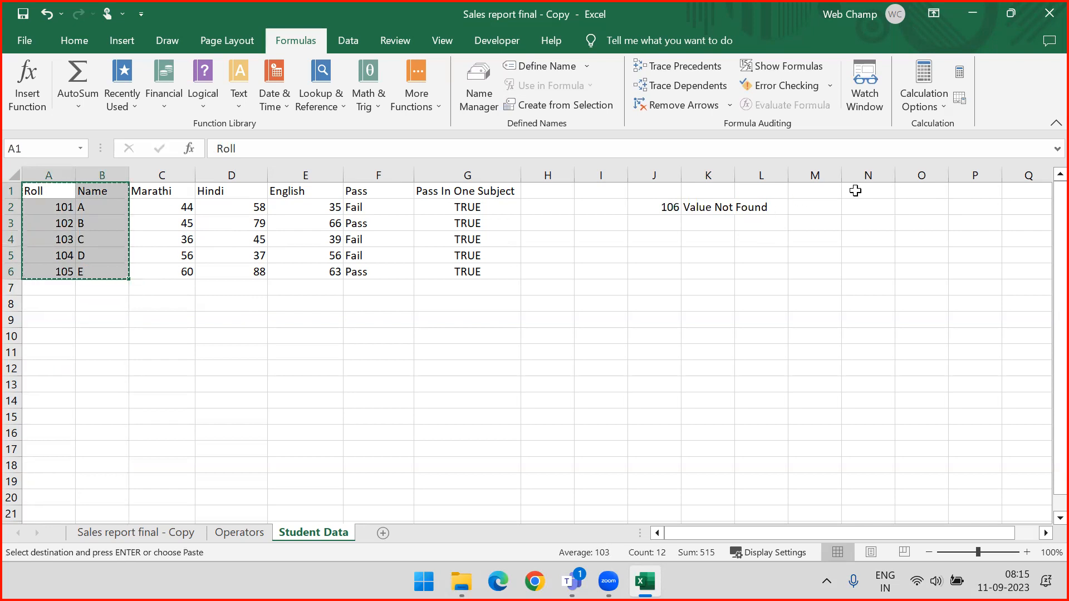
left_click(856, 191)
key("ctrl+alt+v")
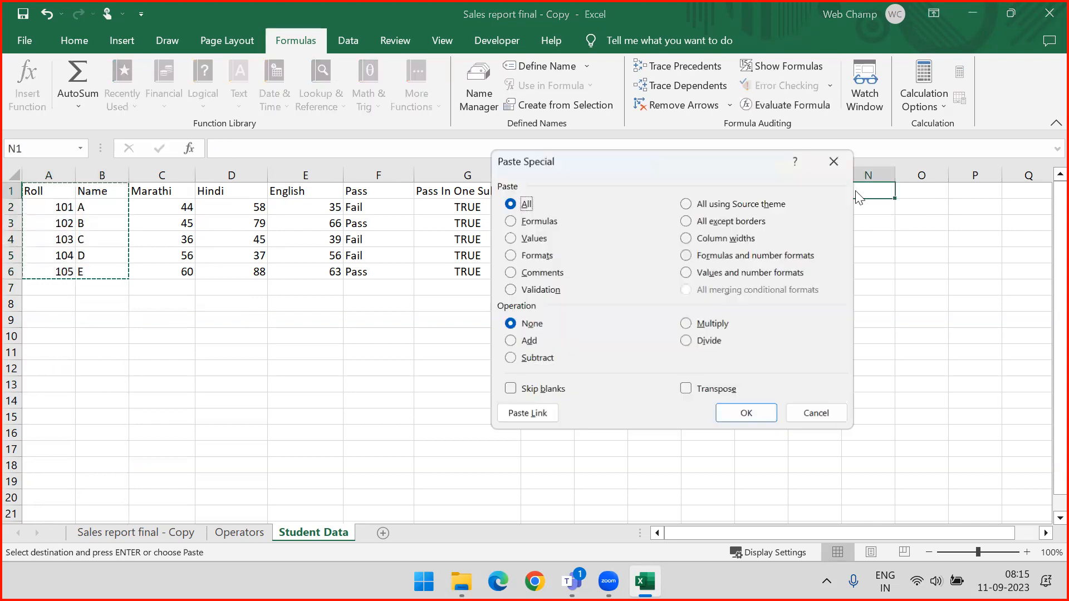
key("Return")
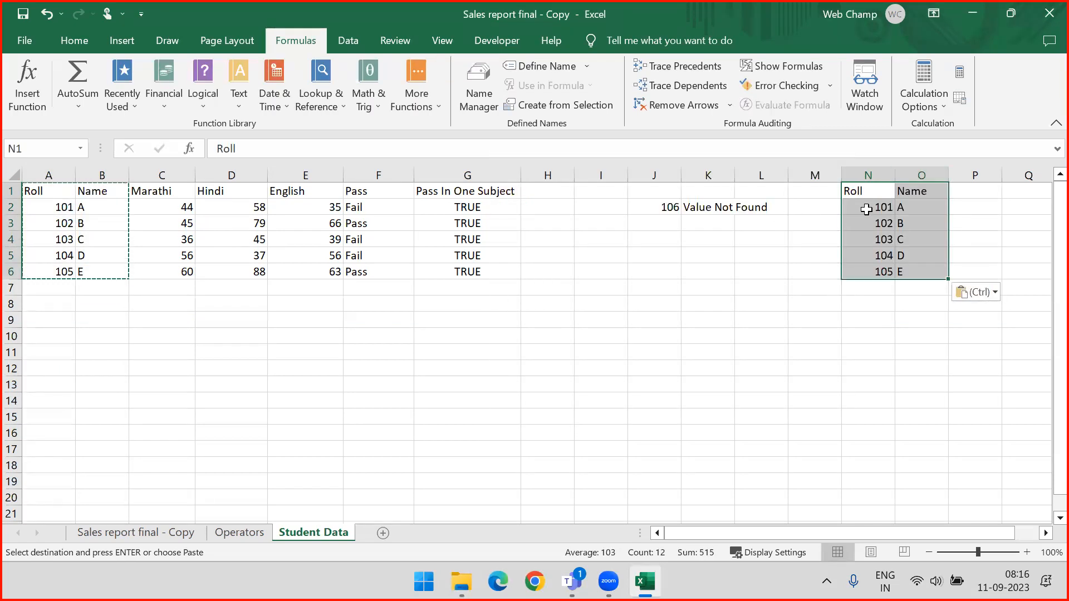
- Replace the copied roll numbers in N2:N6 with 106, 107, 108, 109 and 110
left_click(867, 209)
type("106")
key("Return")
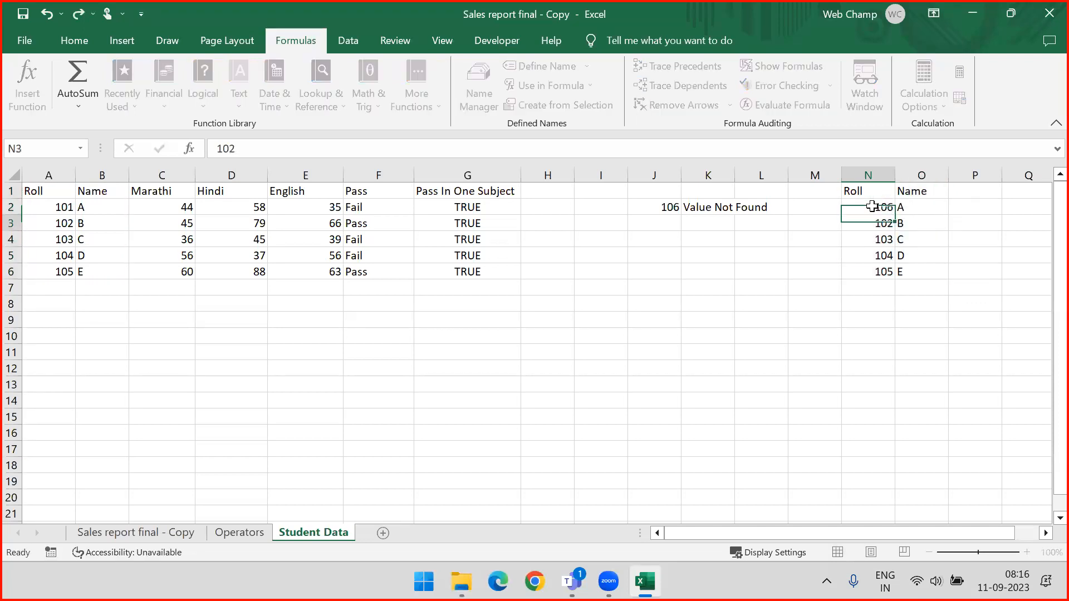
type("107")
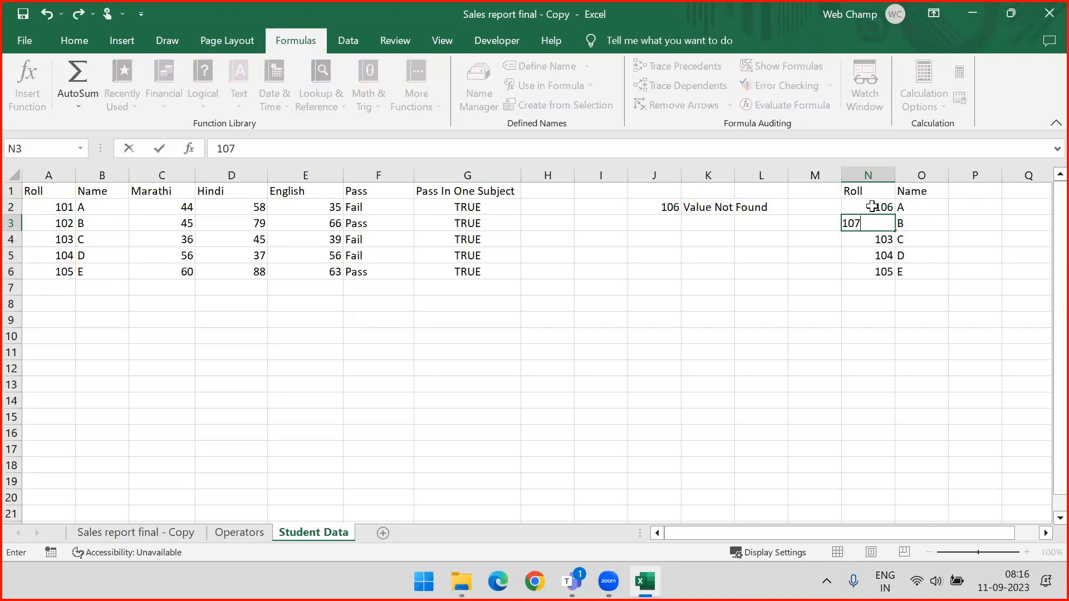
key("Return")
type("108")
key("Return")
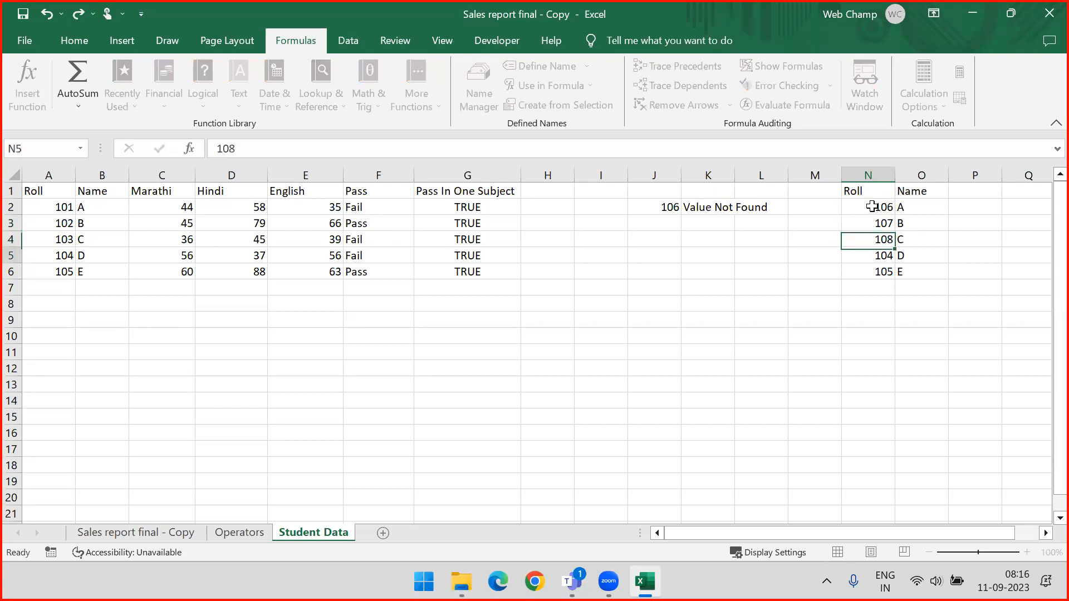
type("109")
key("Return")
type("110")
key("Return")
- Replace the copied names in O2:O6 with F, G, H, I and J
key("Right")
key("Up")
key("Up")
key("Up")
key("Up")
key("Up")
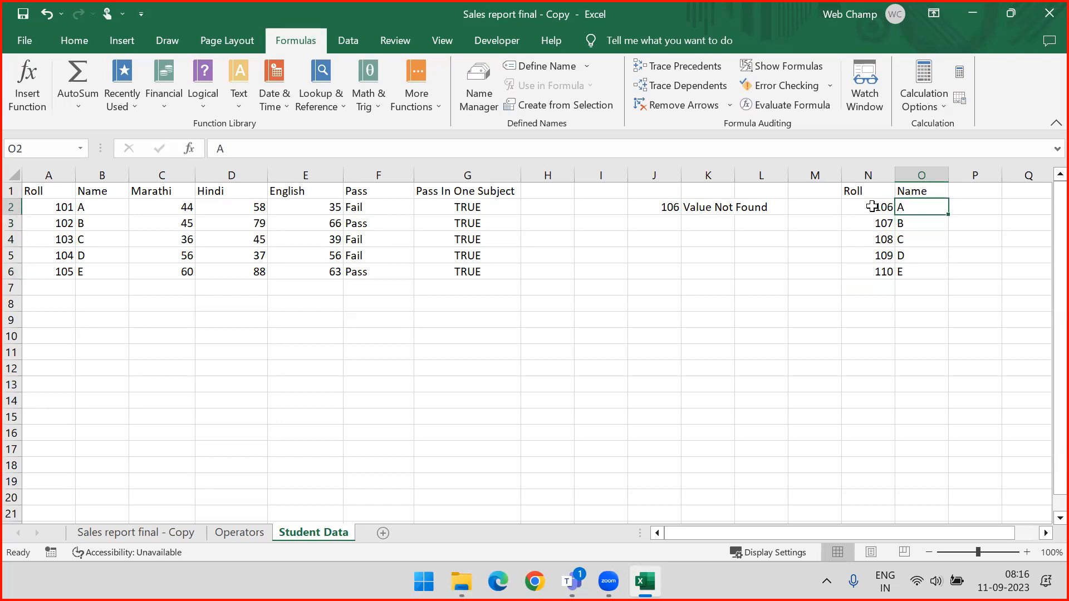
type("F")
key("Return")
type("G")
key("Return")
type("H")
key("Return")
type("I")
key("Return")
type("J")
key("Return")
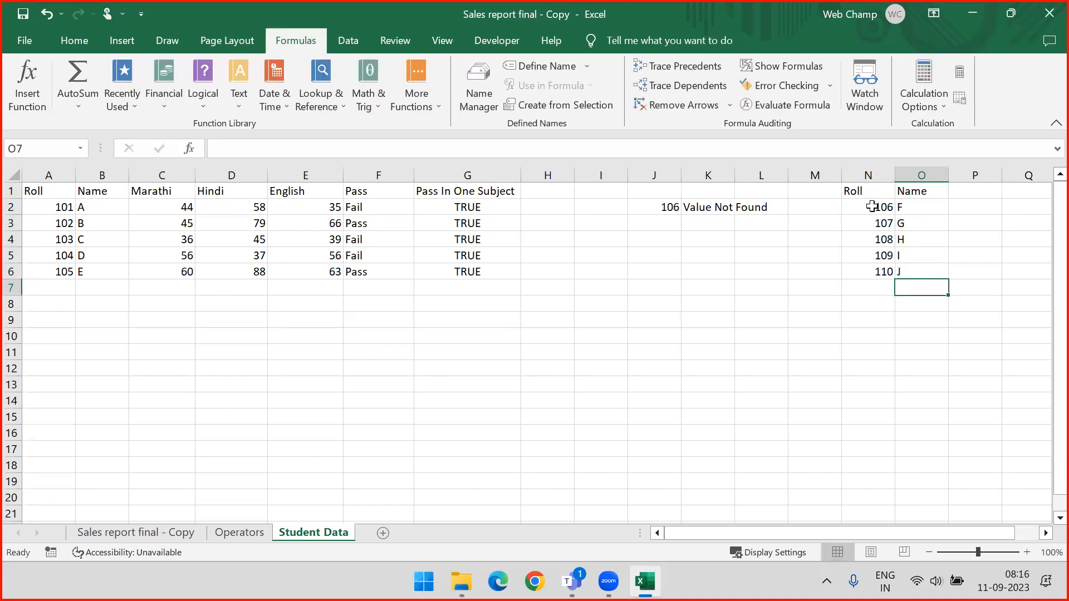
- Replace the "Value Not Found" argument in K2's IFERROR formula with the start of a second VLOOKUP function
left_click(704, 209)
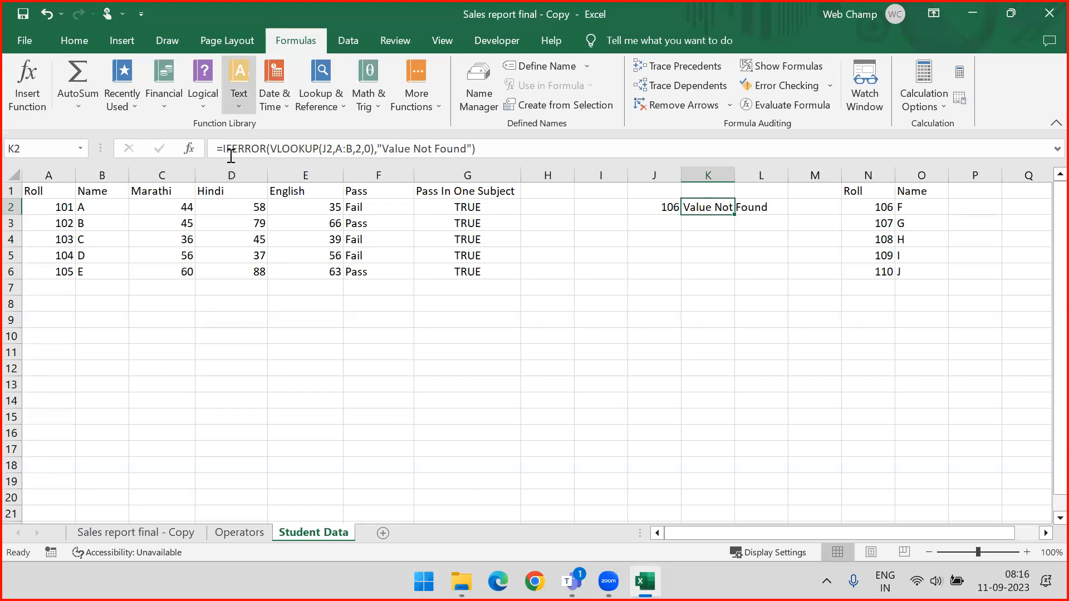
left_click_drag(377, 148, 471, 149)
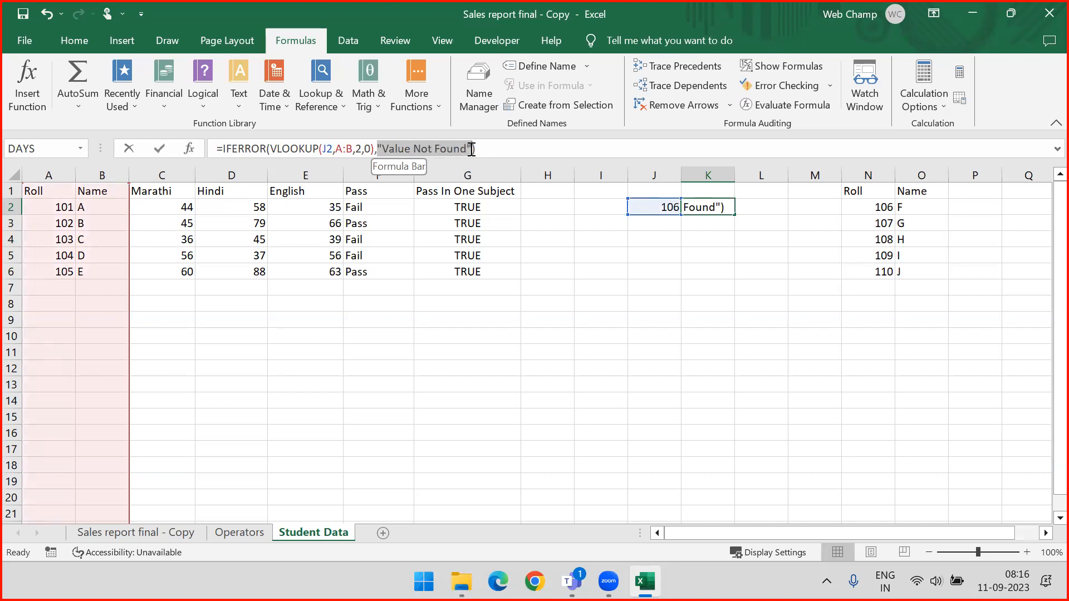
key("BackSpace")
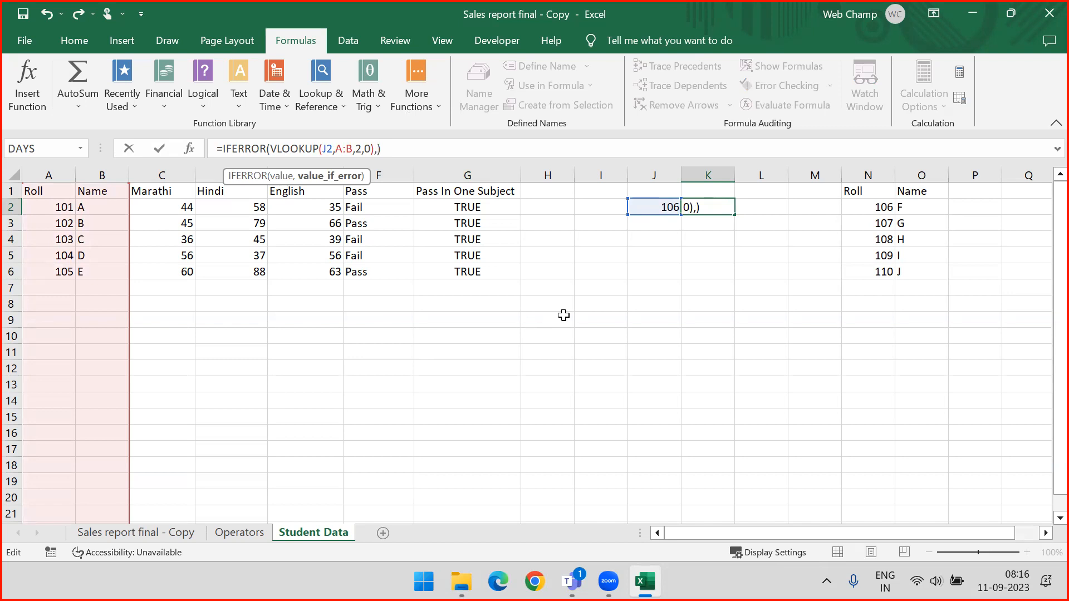
type("vl")
key("Tab")
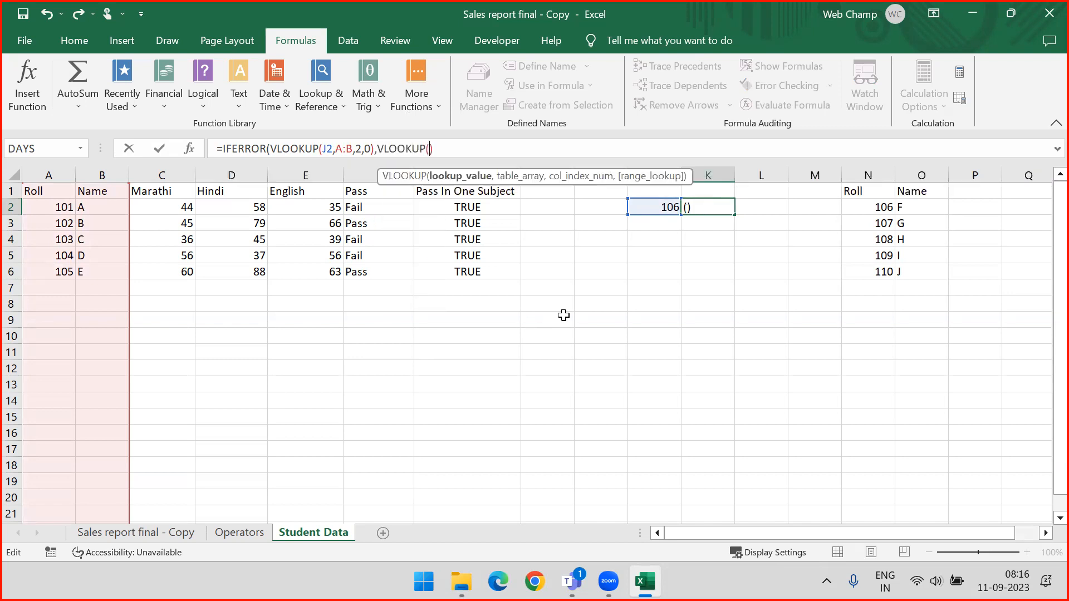
key("Right")
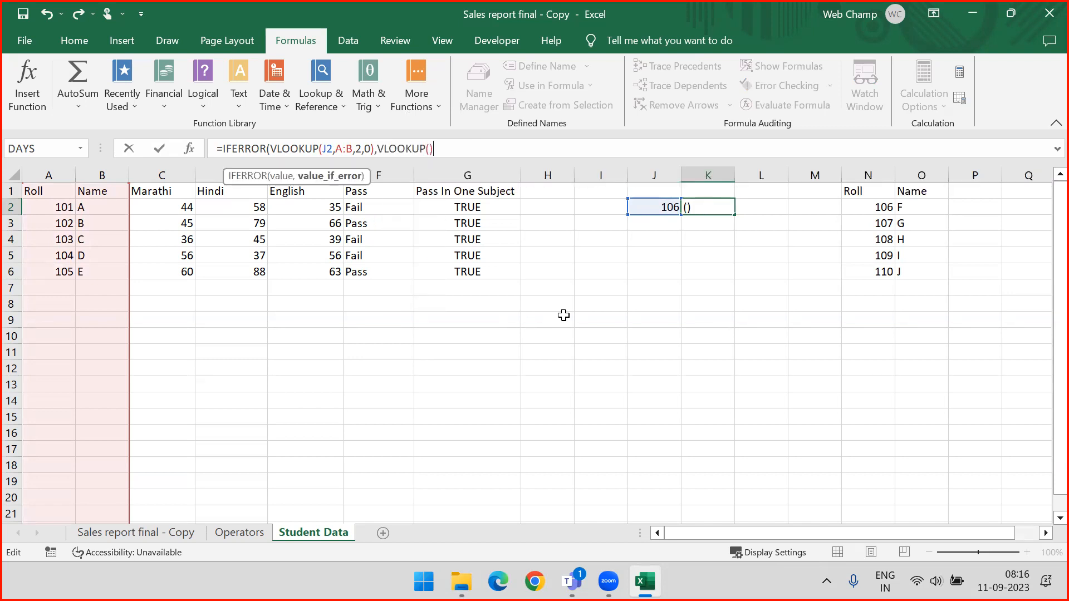
key("Left")
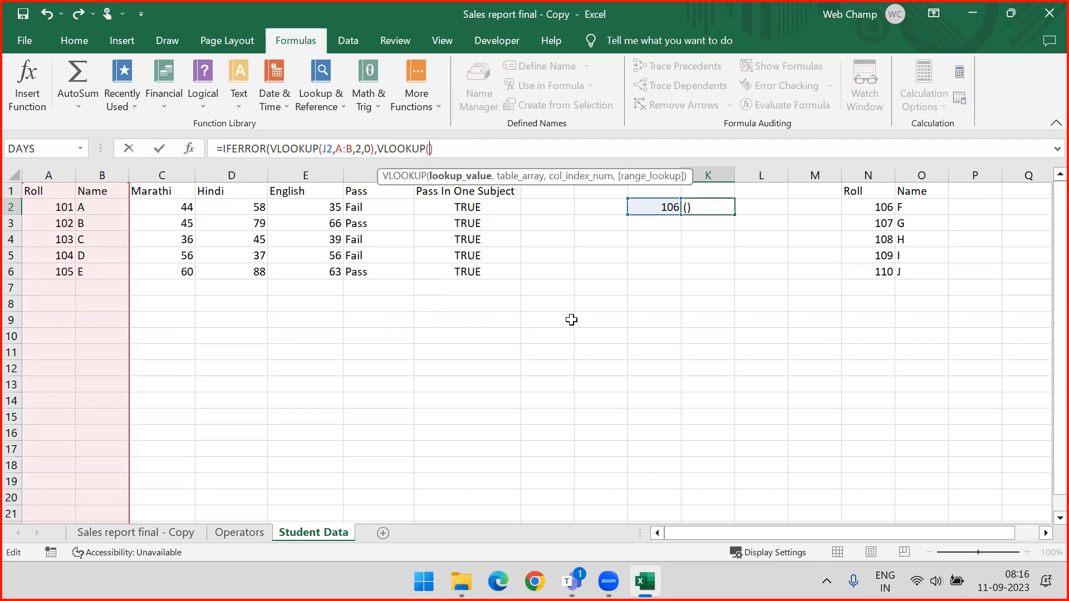
left_click(860, 212)
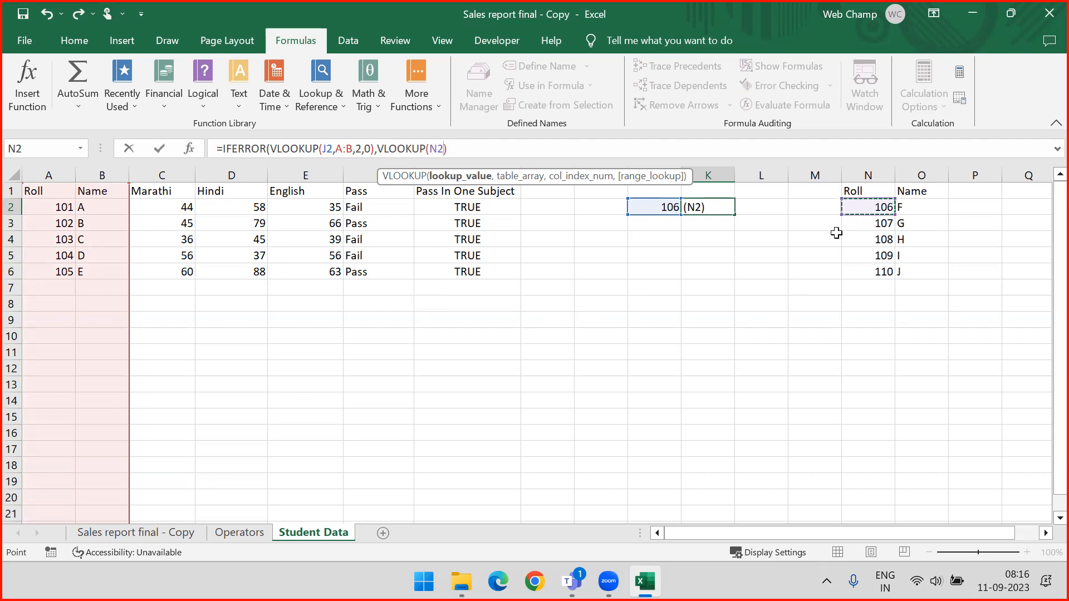
key("BackSpace")
key("BackSpace")
key("BackSpace")
key("BackSpace")
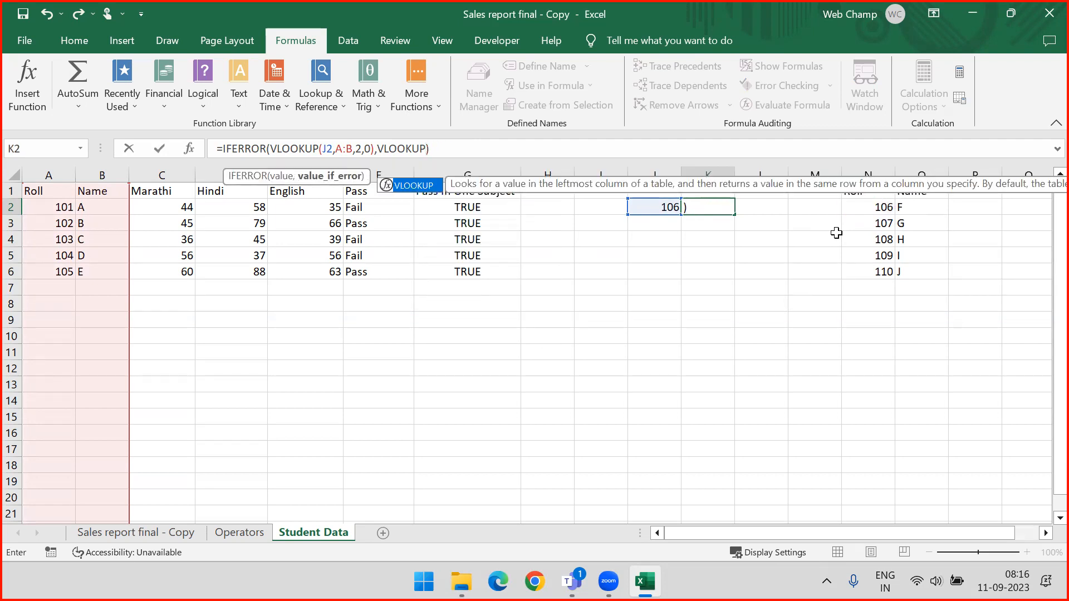
key("Delete")
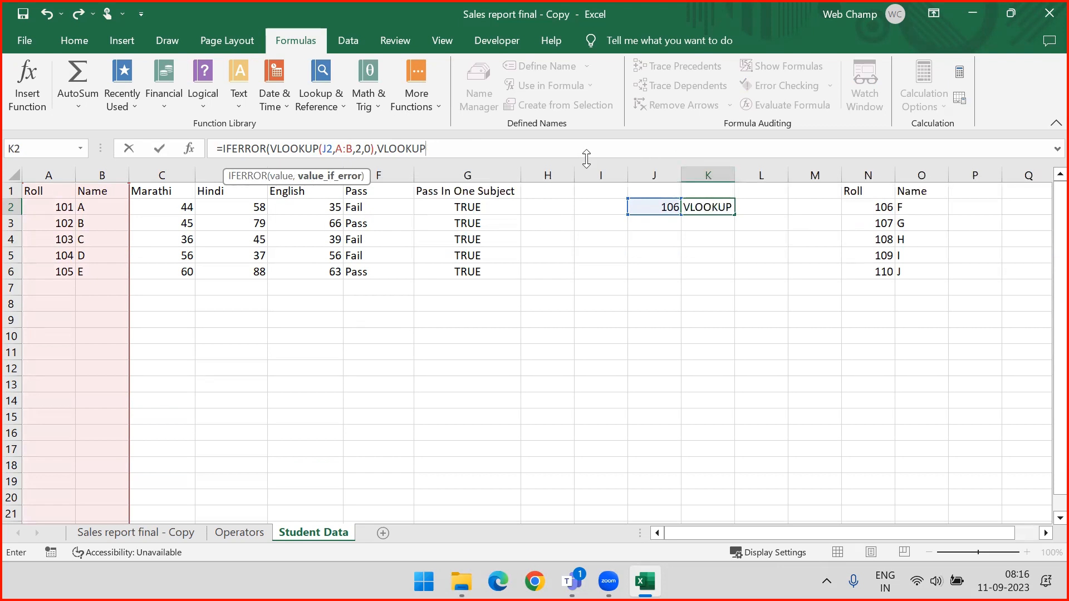
- Complete the fallback as VLOOKUP(J2,N:O,2,0) in K2's IFERROR formula, accepting the suggested closing-bracket correction
type("(")
left_click(642, 209)
type(",")
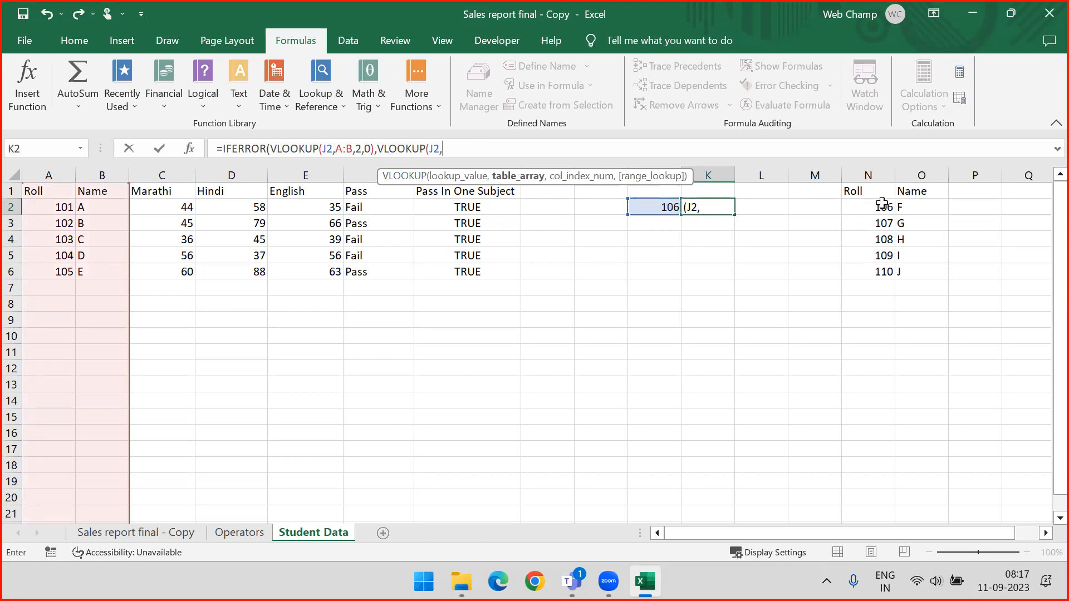
left_click_drag(869, 176, 908, 177)
type(",2,0)")
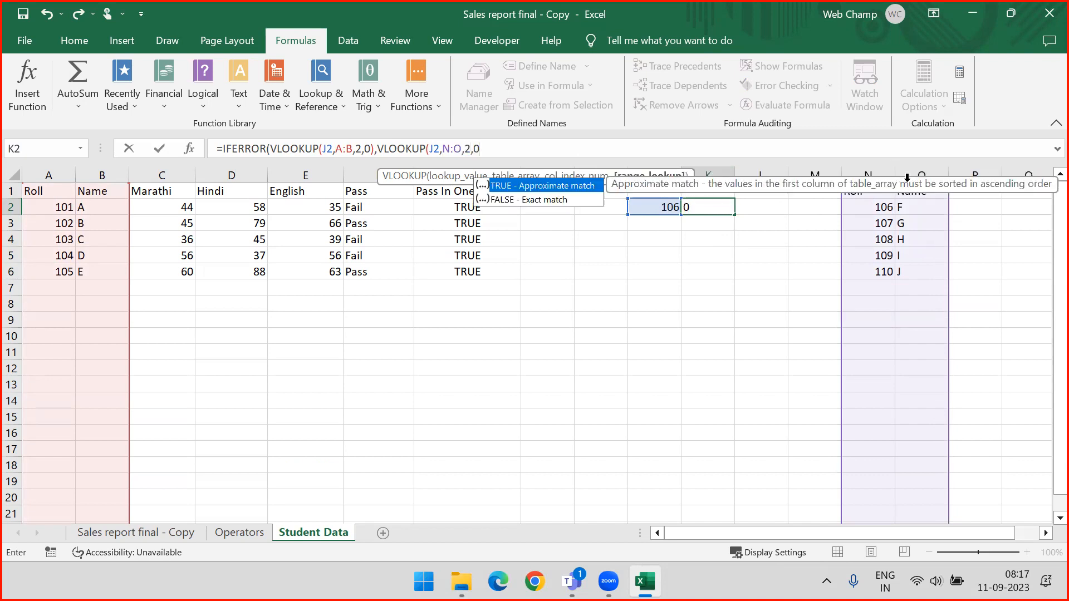
key("Return")
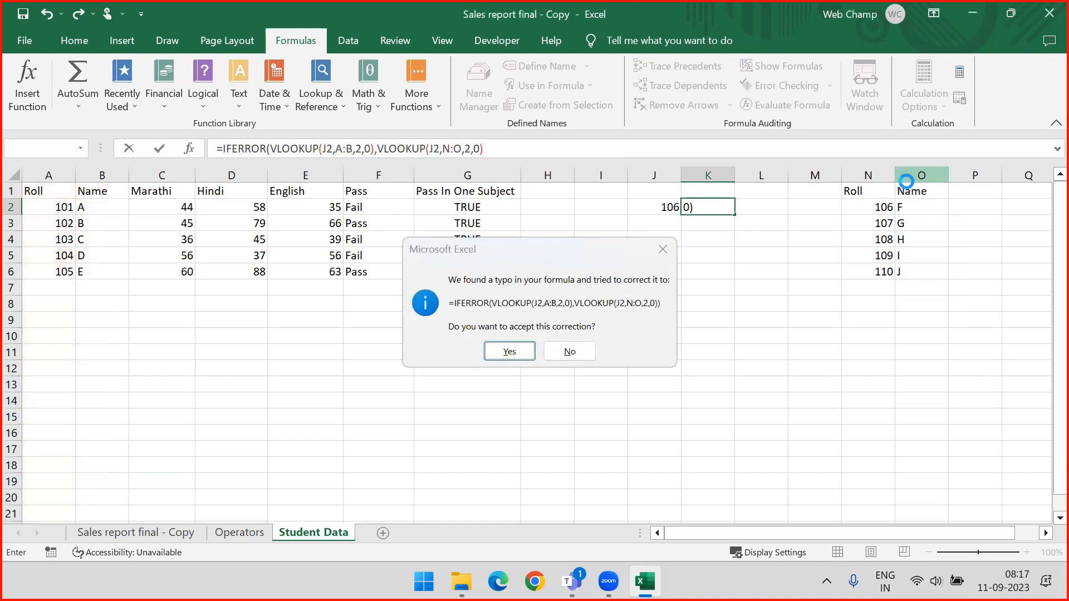
key("Return")
key("Up")
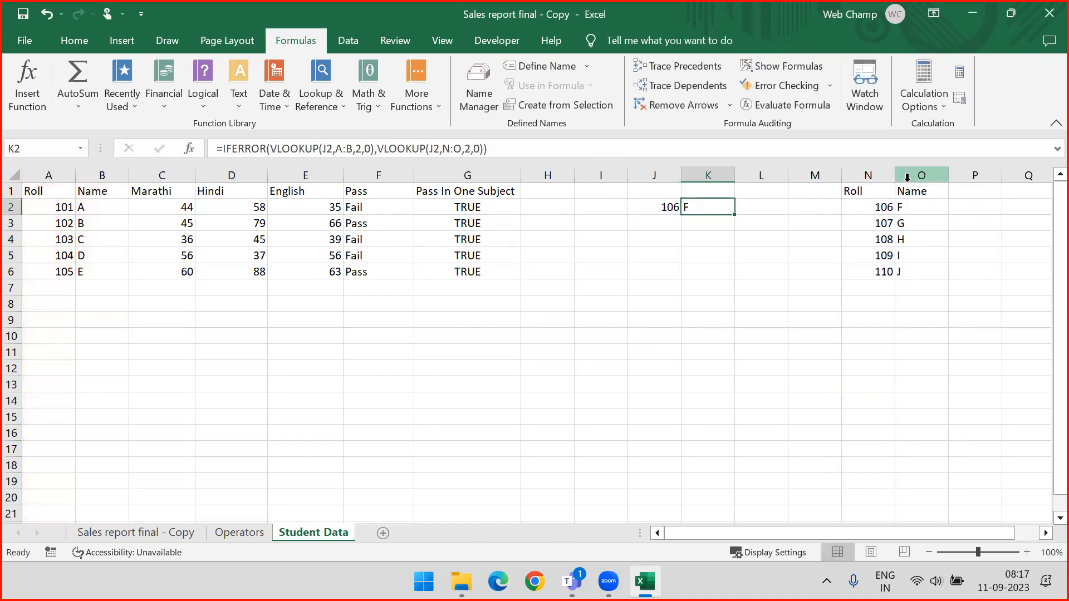
- Test K2's two-table lookup by entering roll numbers 101 and 106 in J2
key("Left")
type("101")
key("Return")
key("Up")
type("106")
key("Return")
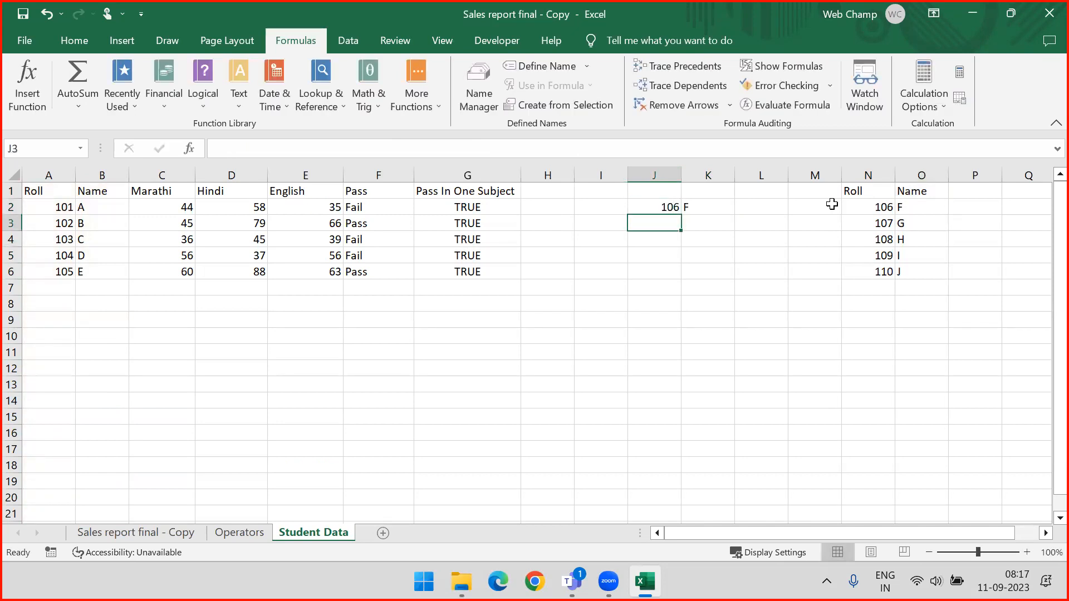
- Examine K2's lookup formula and the description of the SWITCH function among the logical functions
left_click(704, 209)
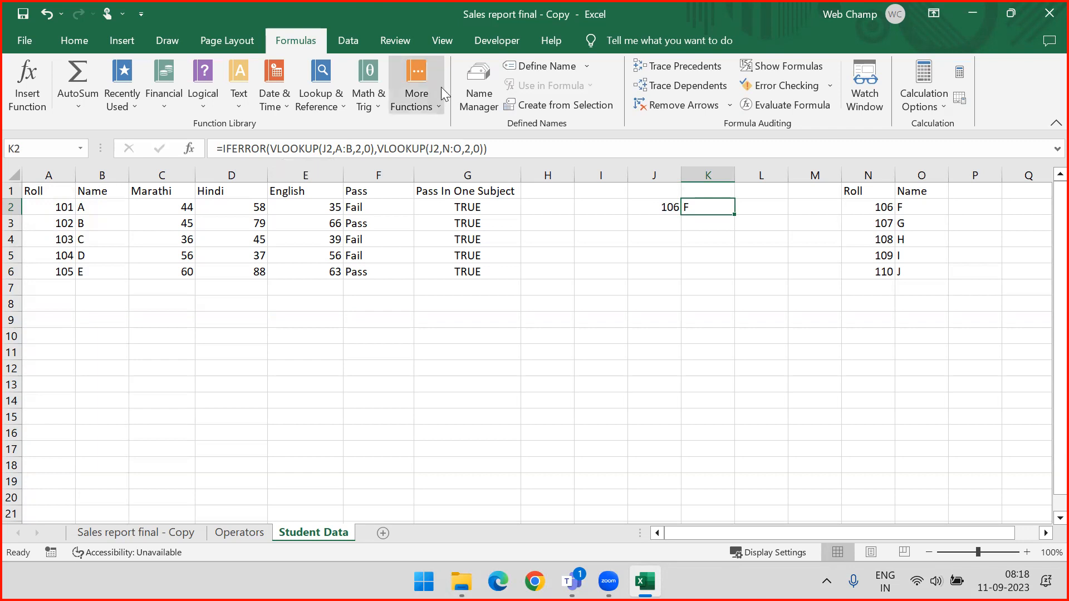
left_click(244, 100)
left_click(204, 102)
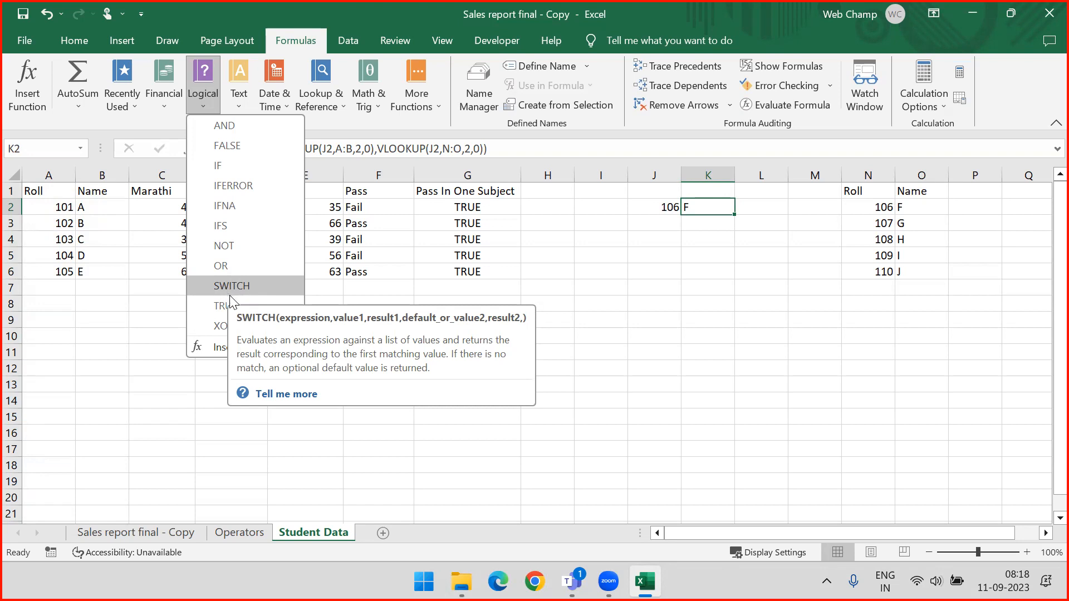
left_click(717, 279)
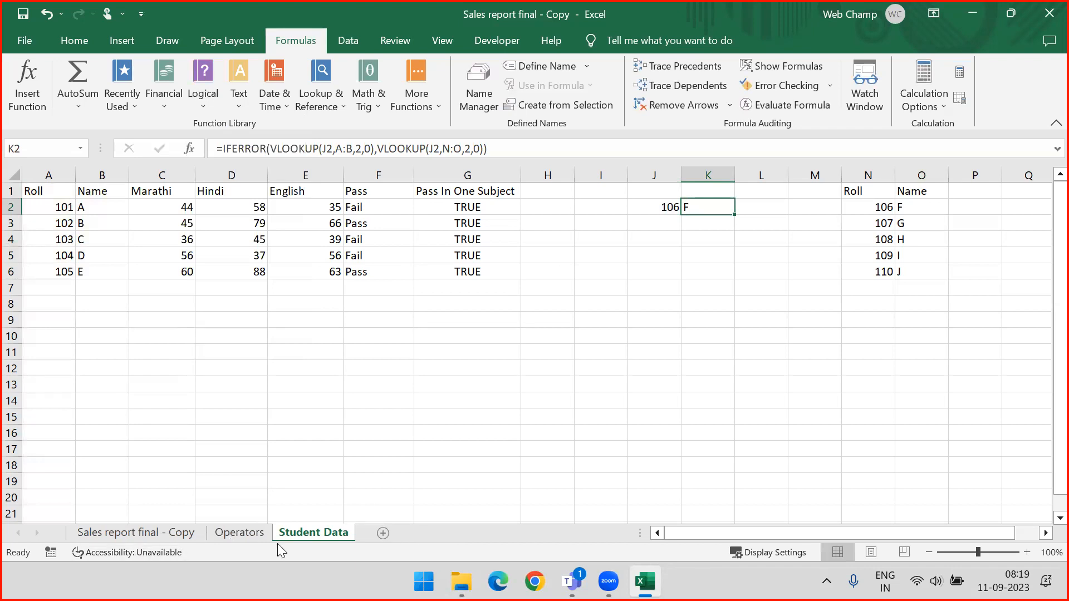
- Add a new worksheet, enter the header Date in A1 and put today's date, 11-09-2023, in A2
left_click(382, 533)
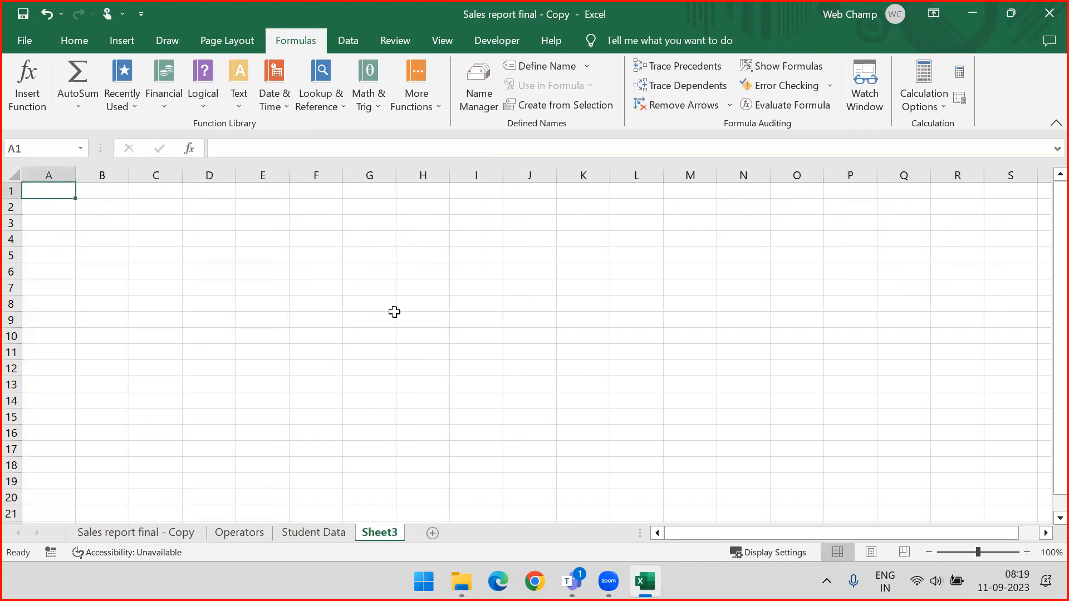
type("=")
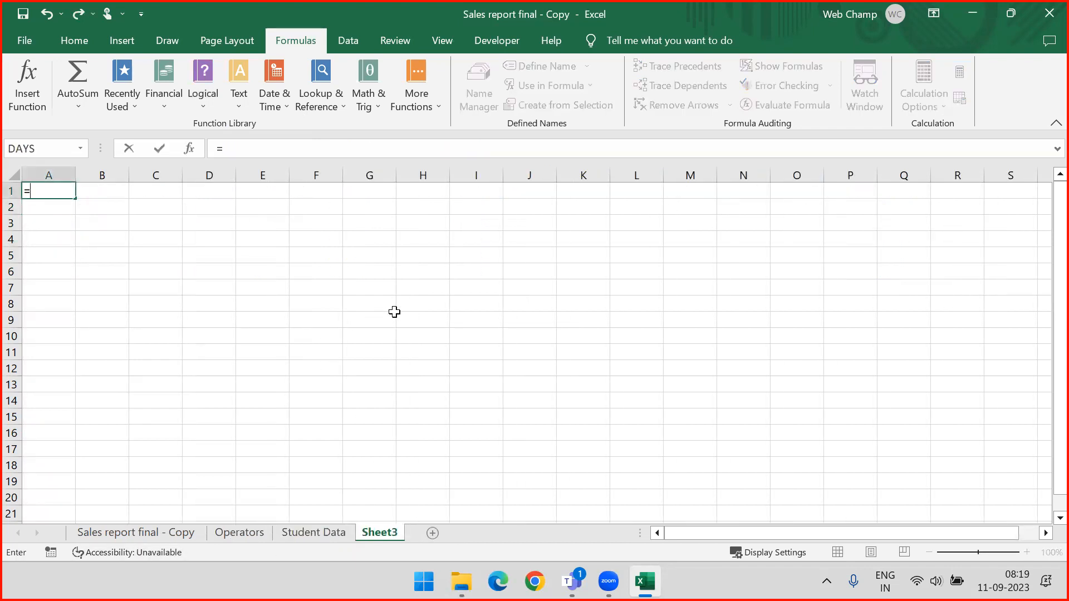
key("BackSpace")
type("Date")
key("Return")
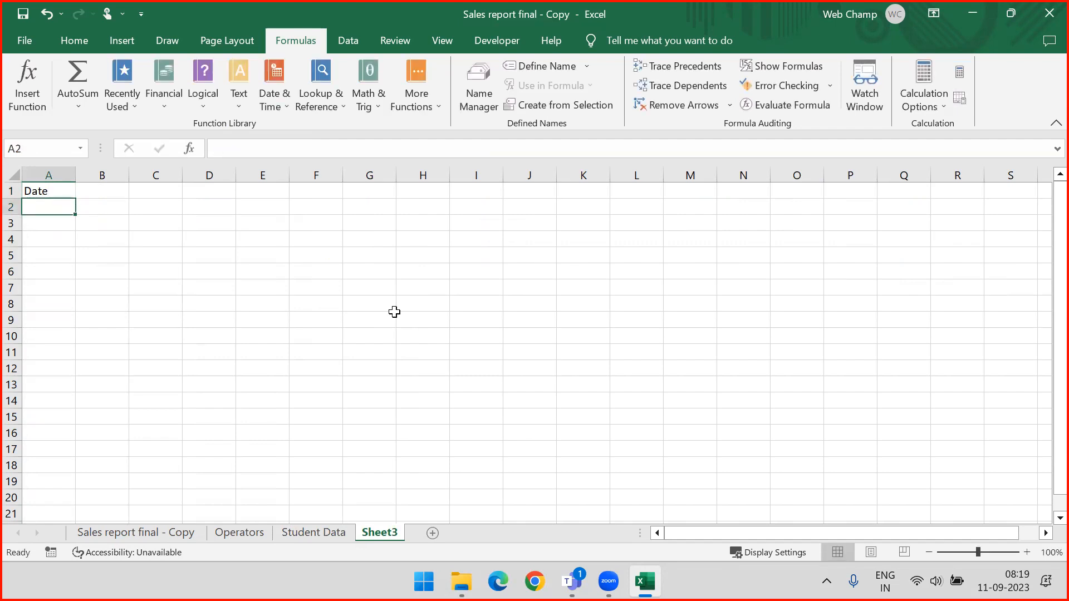
key("ctrl+semicolon")
key("Return")
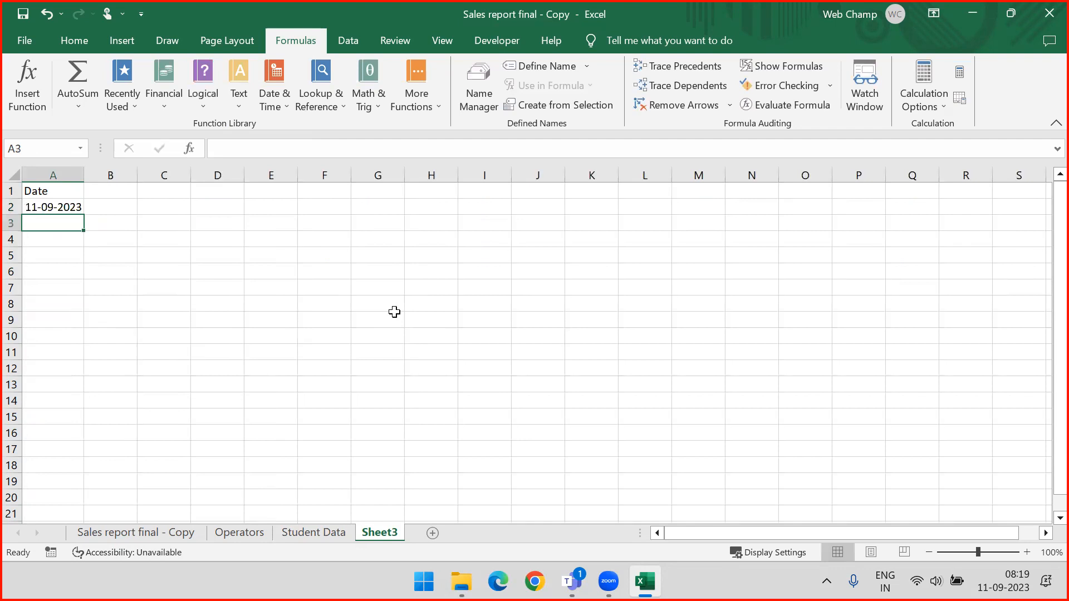
- Enter =A2+1 in A3 and fill the formula down to A8
type("=")
key("Up")
type("+1")
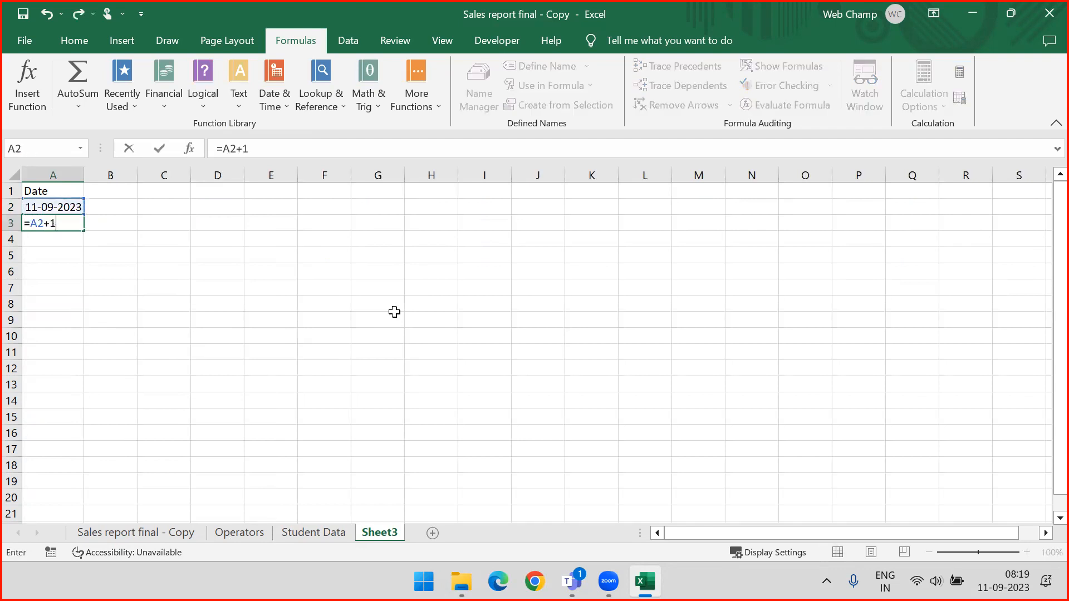
key("Return")
key("Up")
key("shift+Down")
key("shift+Down")
key("shift+Down")
key("shift+Down")
key("shift+Down")
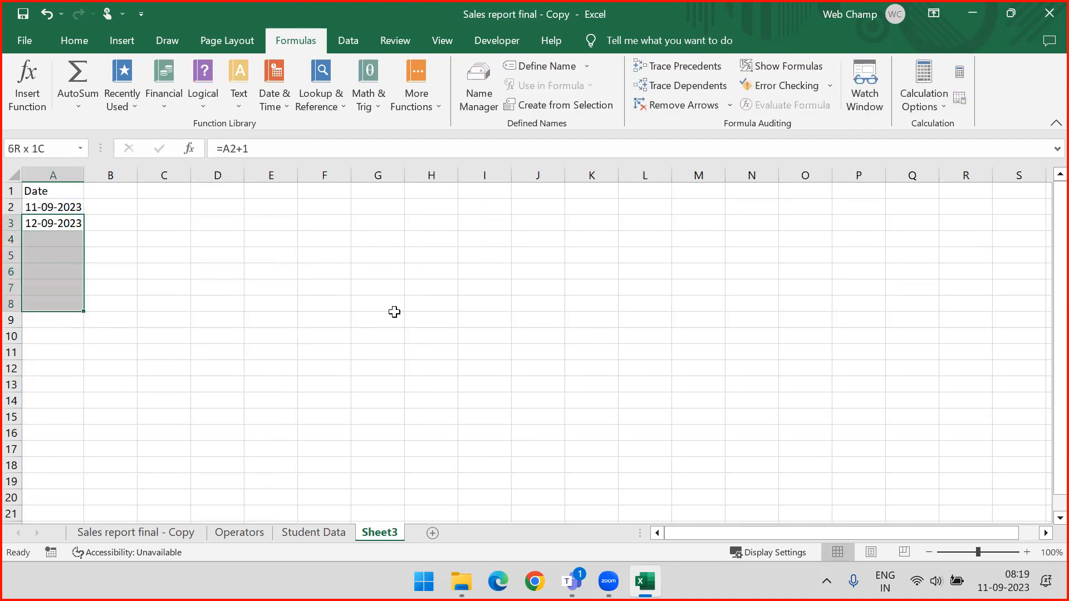
key("ctrl+d")
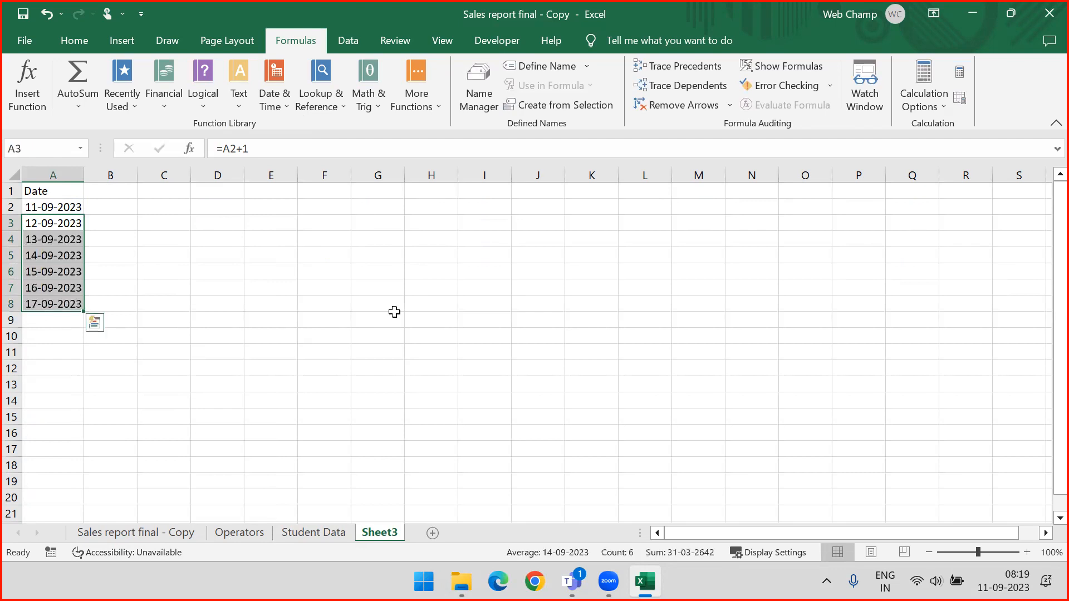
- Enter the header WeekNum in B1
key("Up")
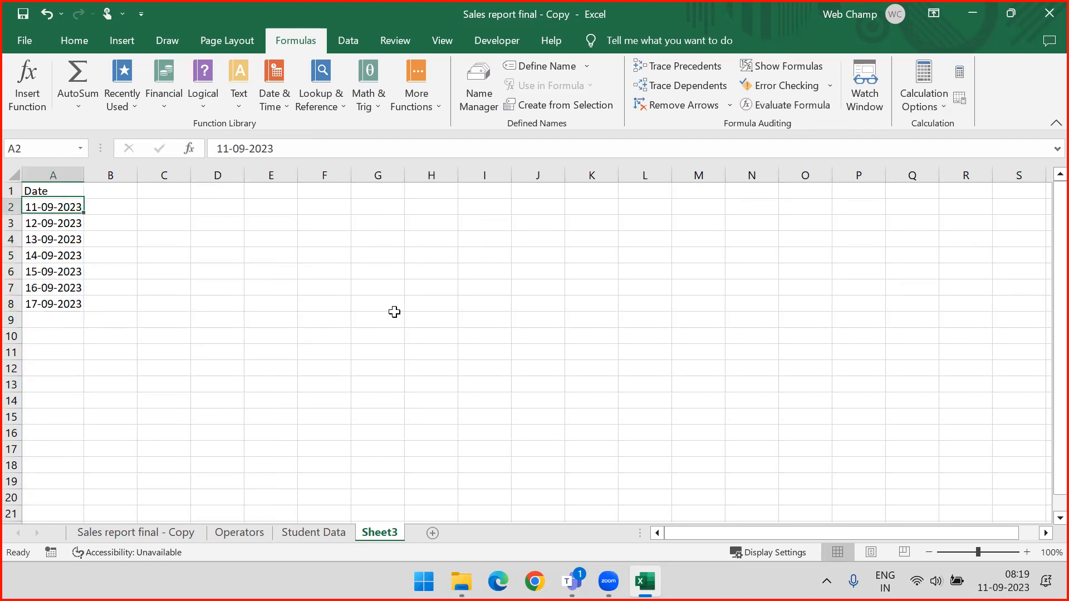
key("ctrl+shift+Down")
key("Up")
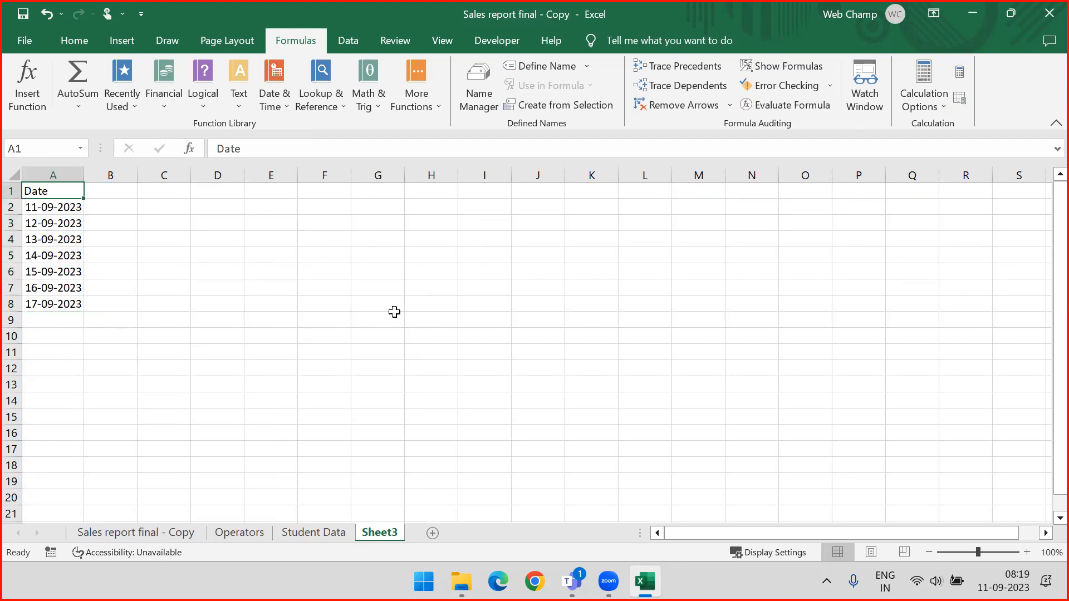
key("Right")
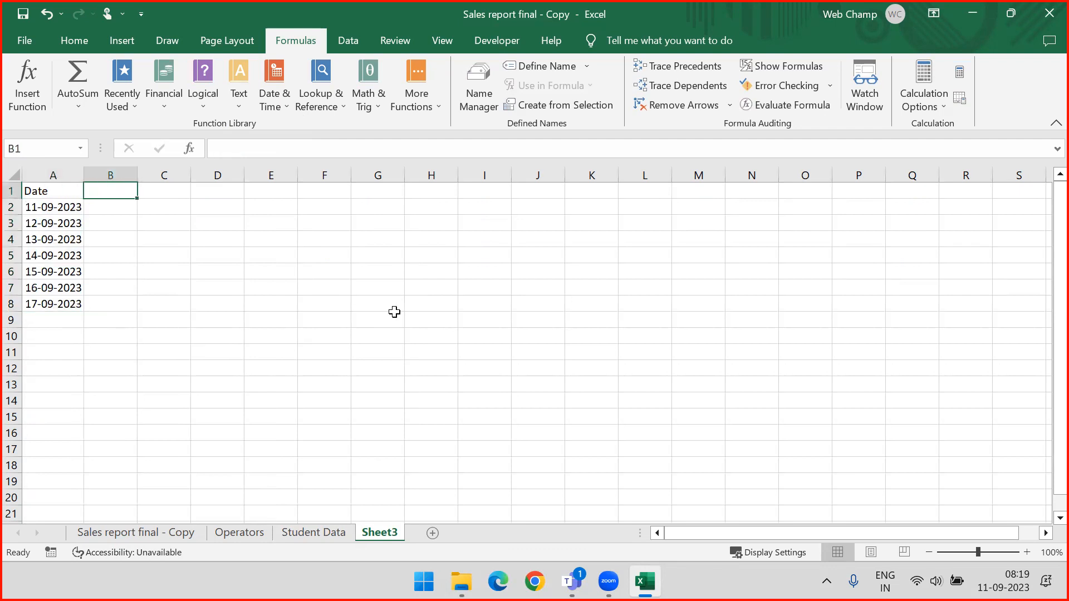
type("Week")
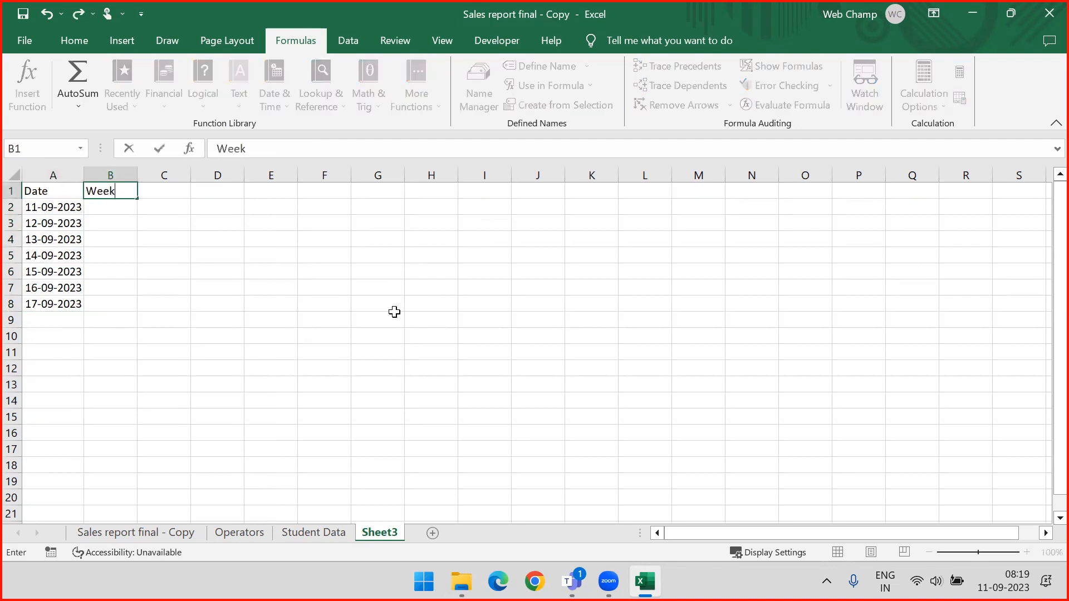
type("Num")
key("Return")
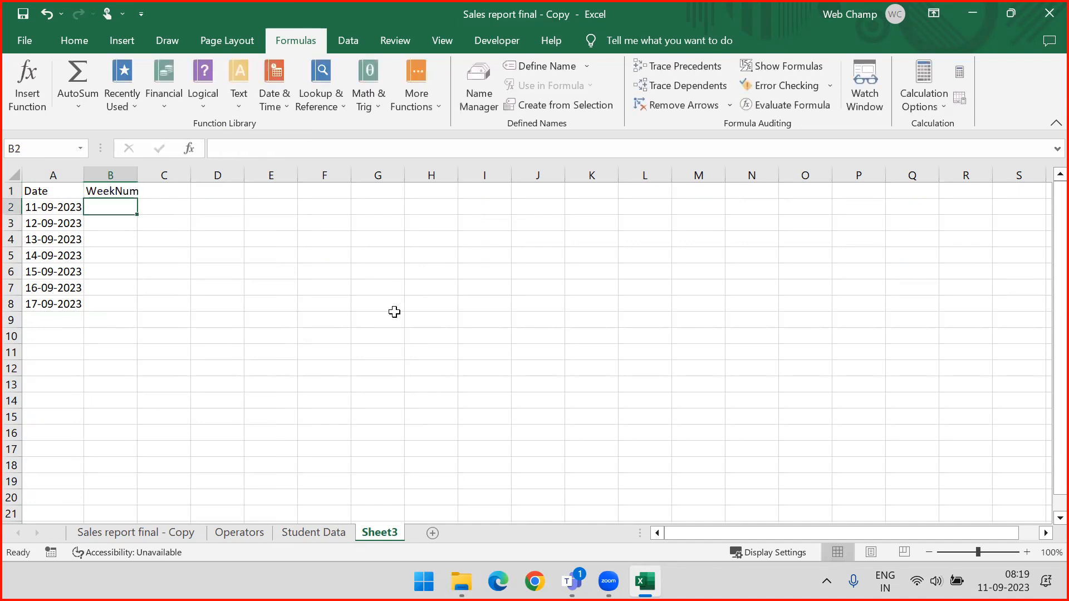
type("=")
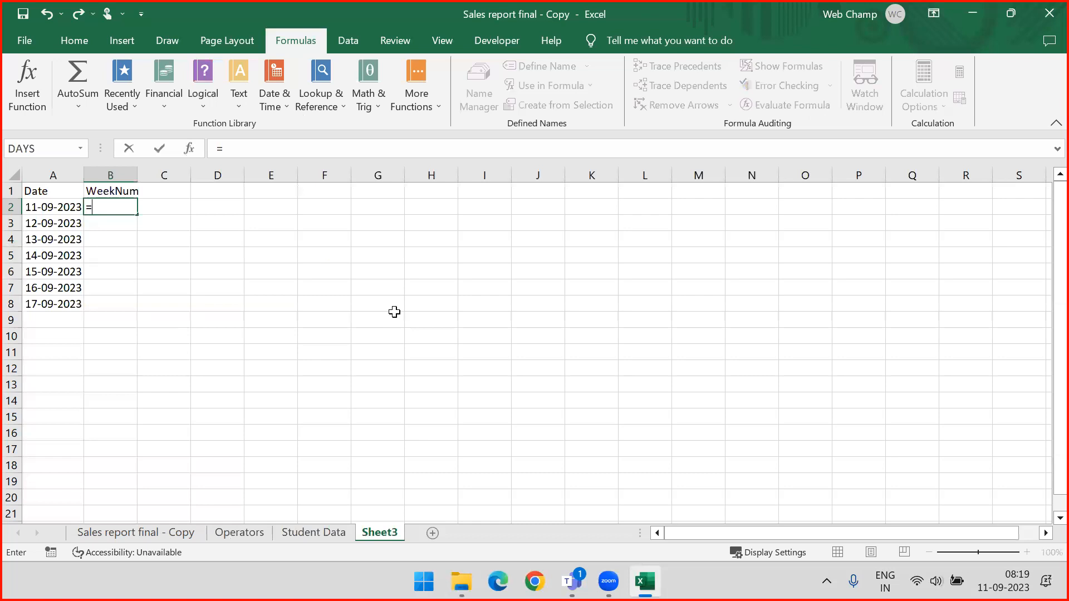
key("Escape")
- Set B1's header to WEEKDAY and enter =WEEKDAY(A2,2) in B2, so that weeks count from Monday
key("Up")
type("WEEKDAY")
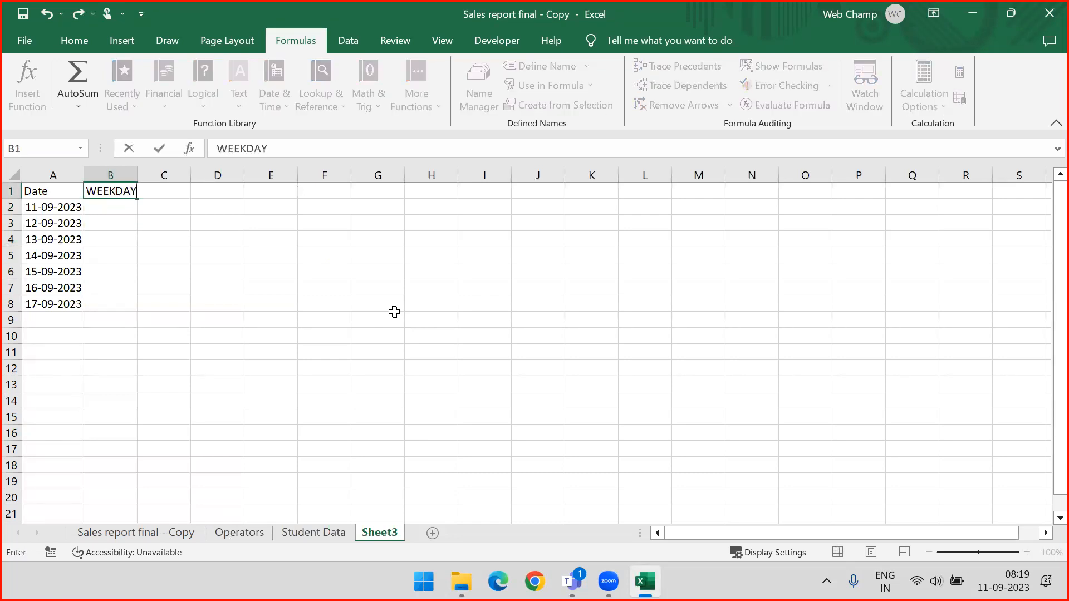
key("Return")
type("=")
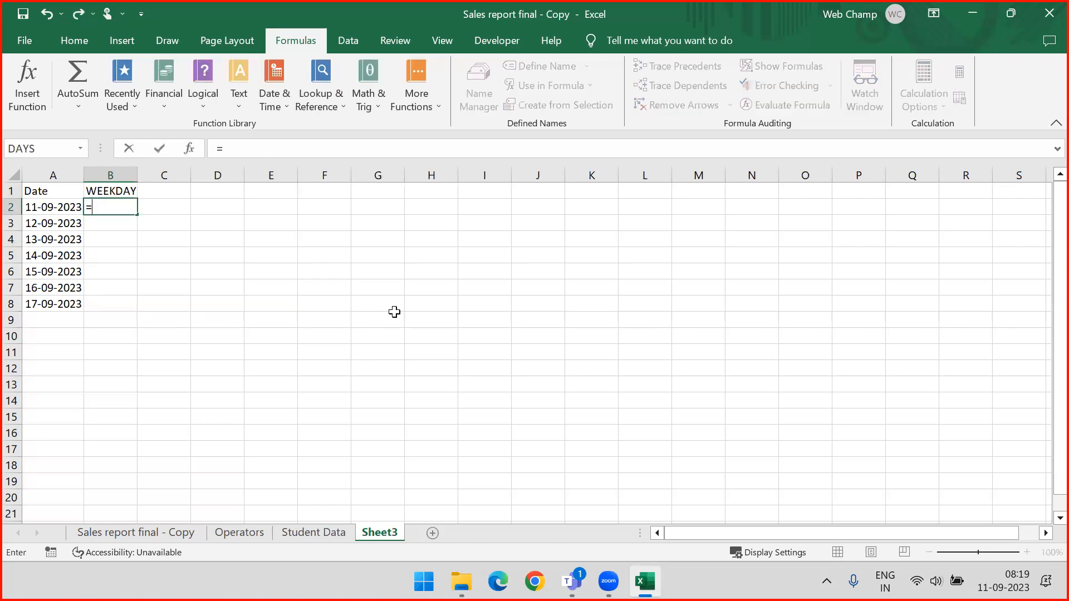
type("WEE")
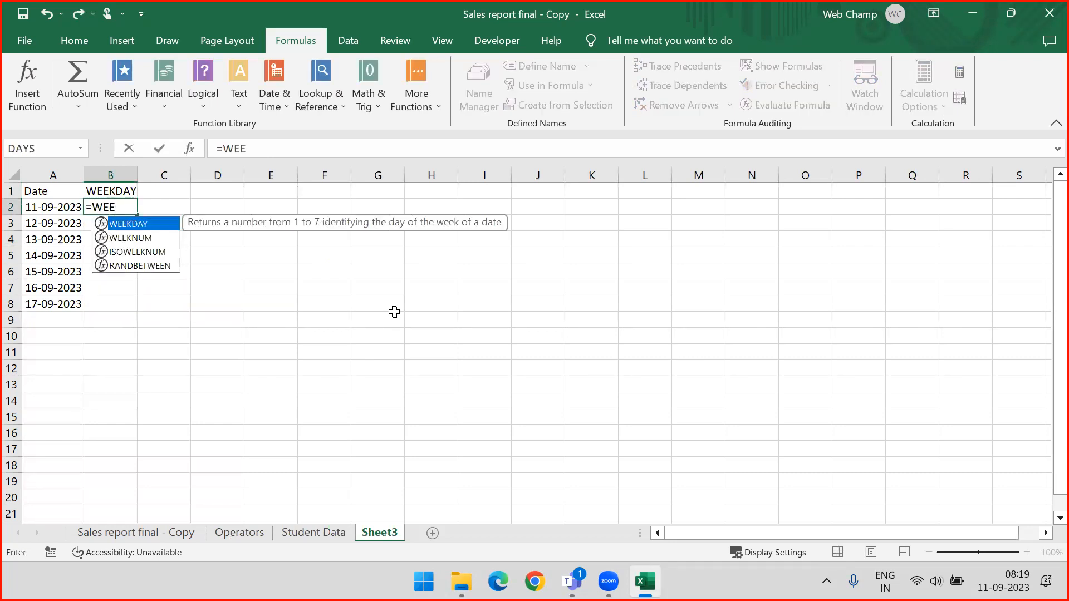
key("Tab")
key("Left")
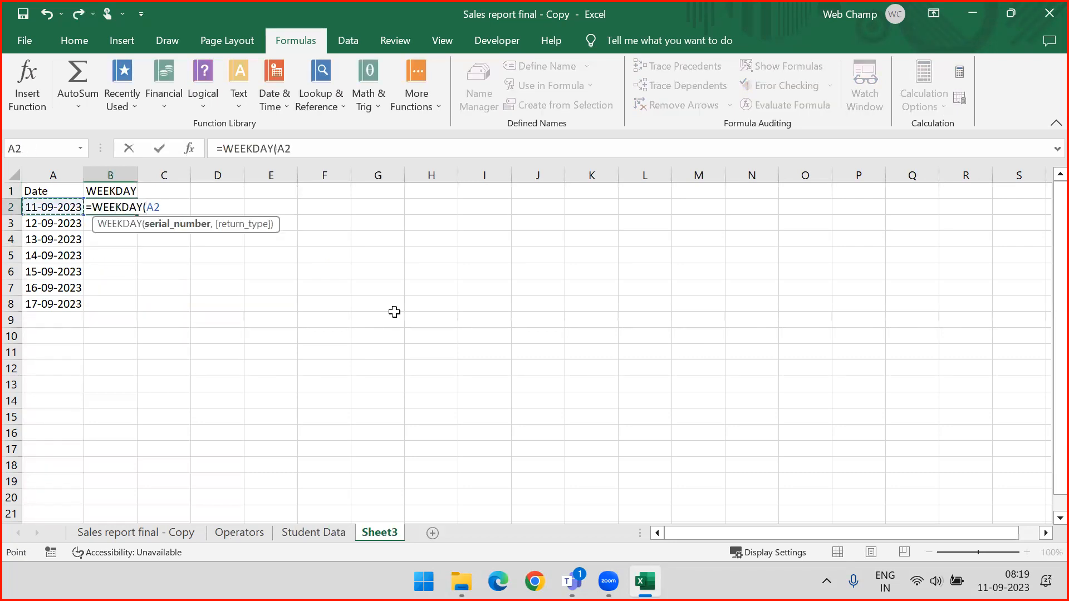
type(",")
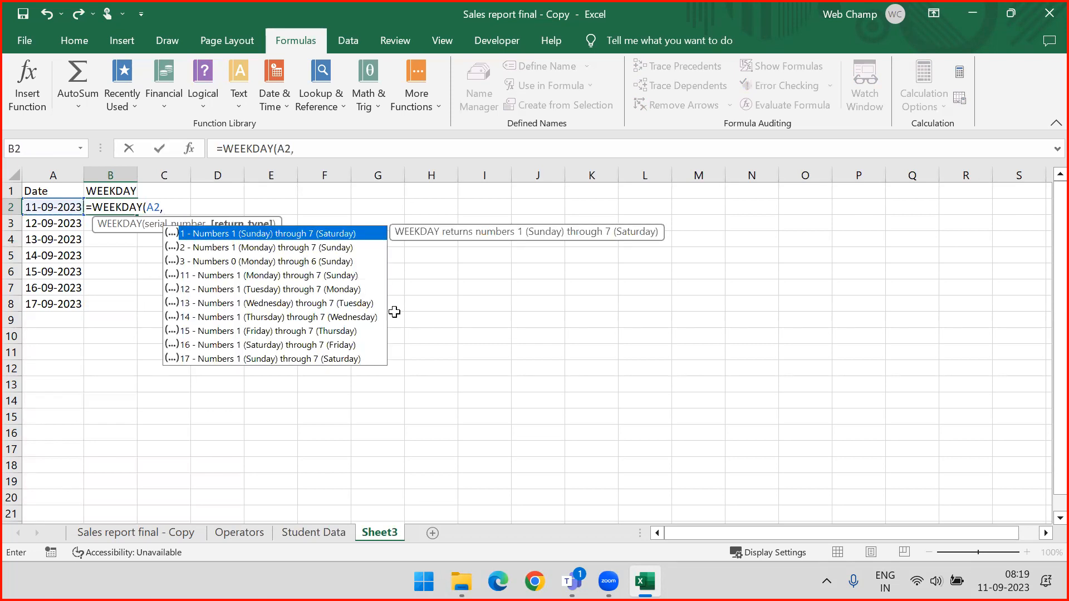
key("Down")
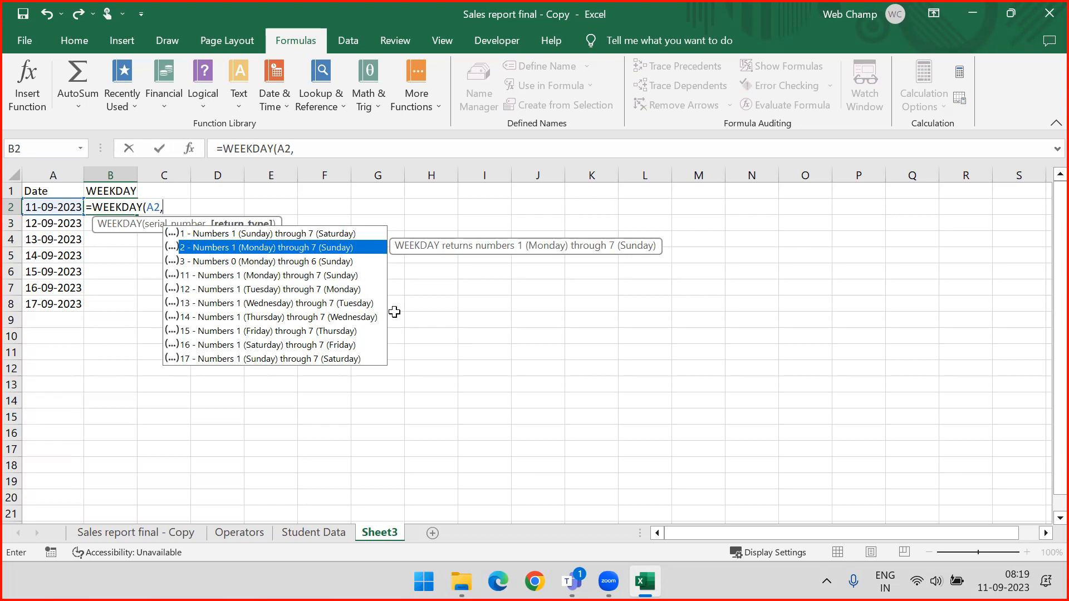
type("2)")
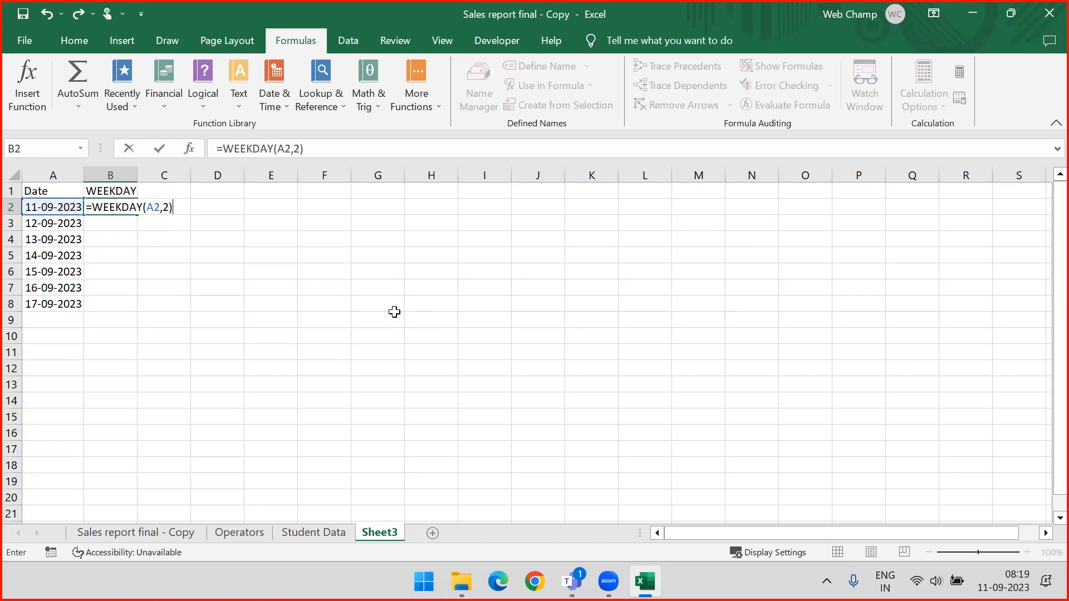
key("Return")
key("Up")
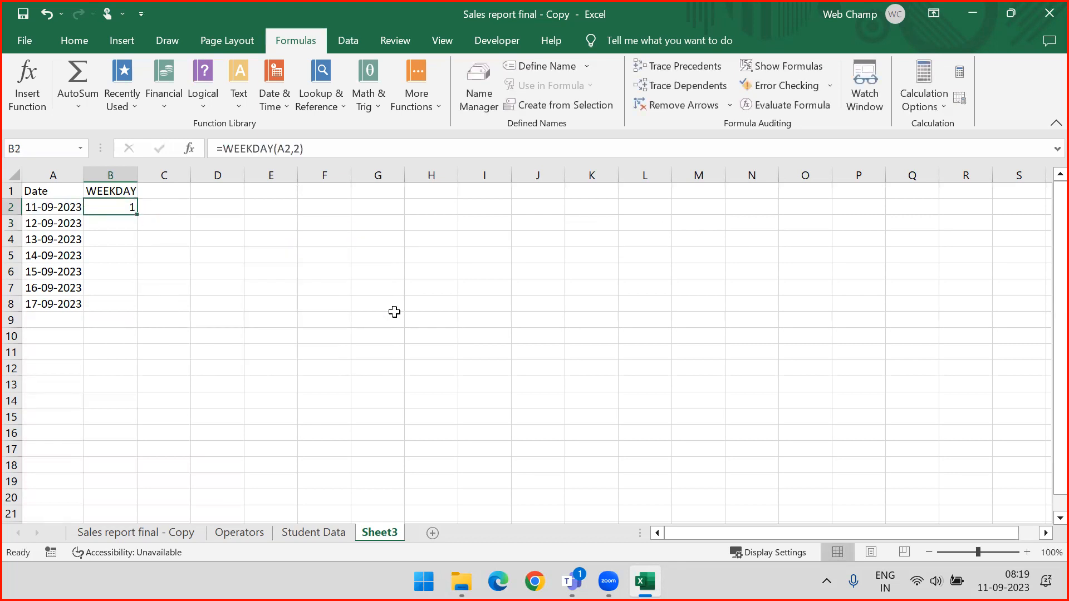
- Fill the WEEKDAY formula from B2 down to B8
key("shift+Down")
key("shift+Down")
key("shift+Down")
key("shift+Down")
key("shift+Down")
key("shift+Down")
key("ctrl+d")
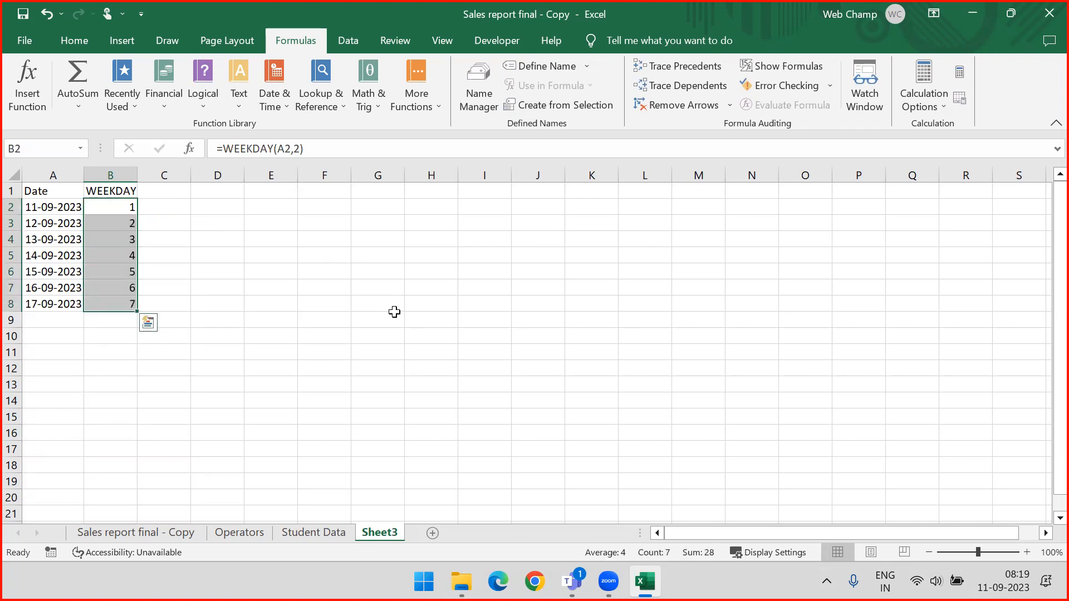
- Fill the date and weekday formulas in A8:B8 down to row 24
key("Down")
key("Left")
key("Down")
key("Down")
key("Down")
key("Down")
key("Down")
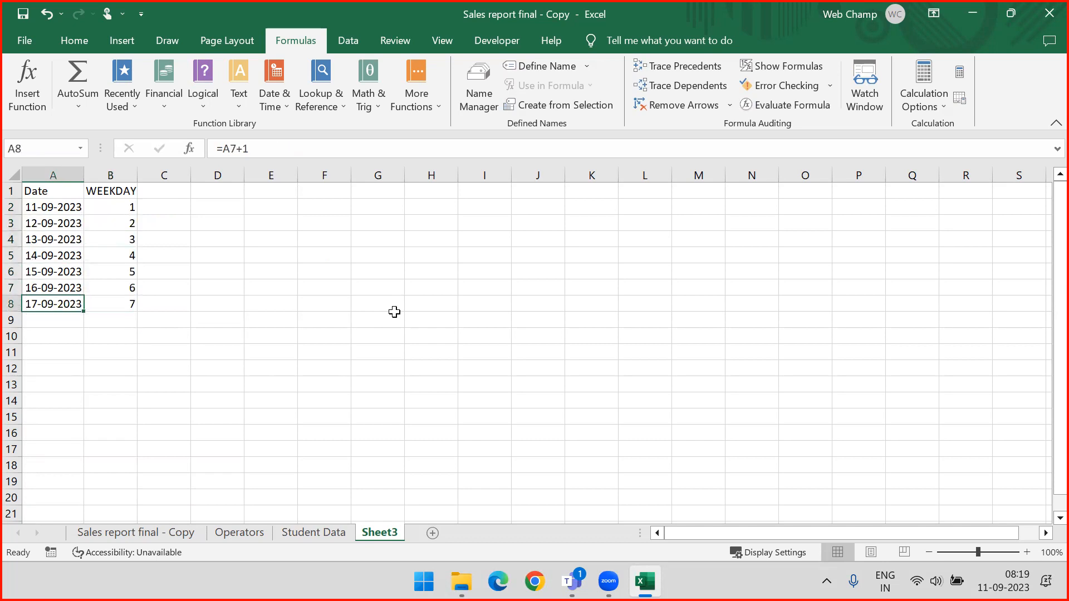
key("shift+Right")
key("shift+Down")
key("shift+Down")
key("shift+Down")
key("shift+Down")
key("shift+Down")
key("shift+Down")
key("shift+Down")
key("shift+Down")
key("shift+Down")
key("shift+Down")
key("shift+Down")
key("shift+Down")
key("shift+Down")
key("shift+Down")
key("shift+Down")
key("shift+Down")
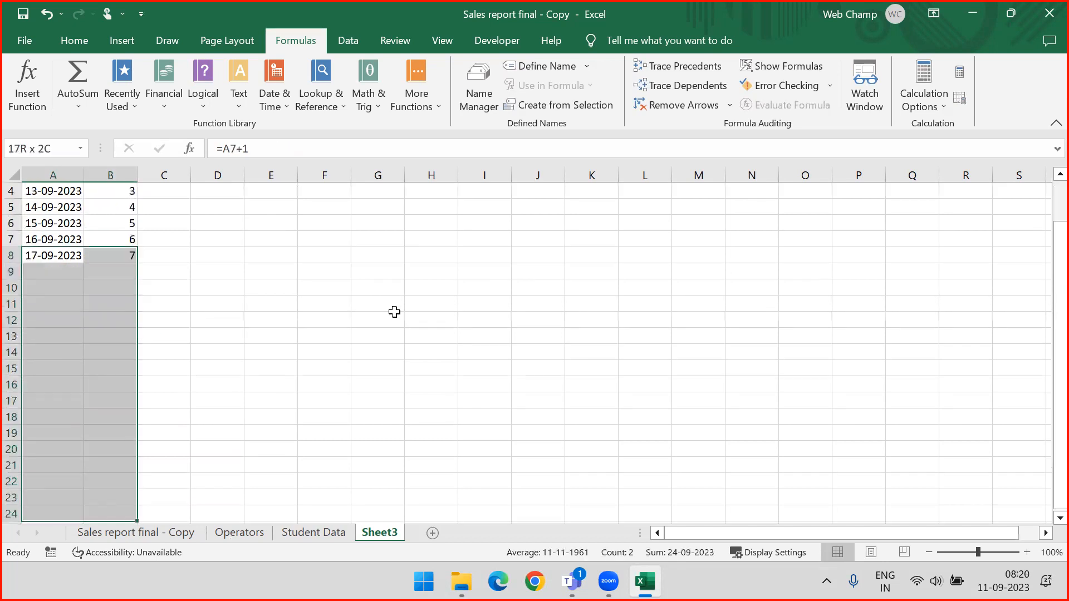
key("ctrl+d")
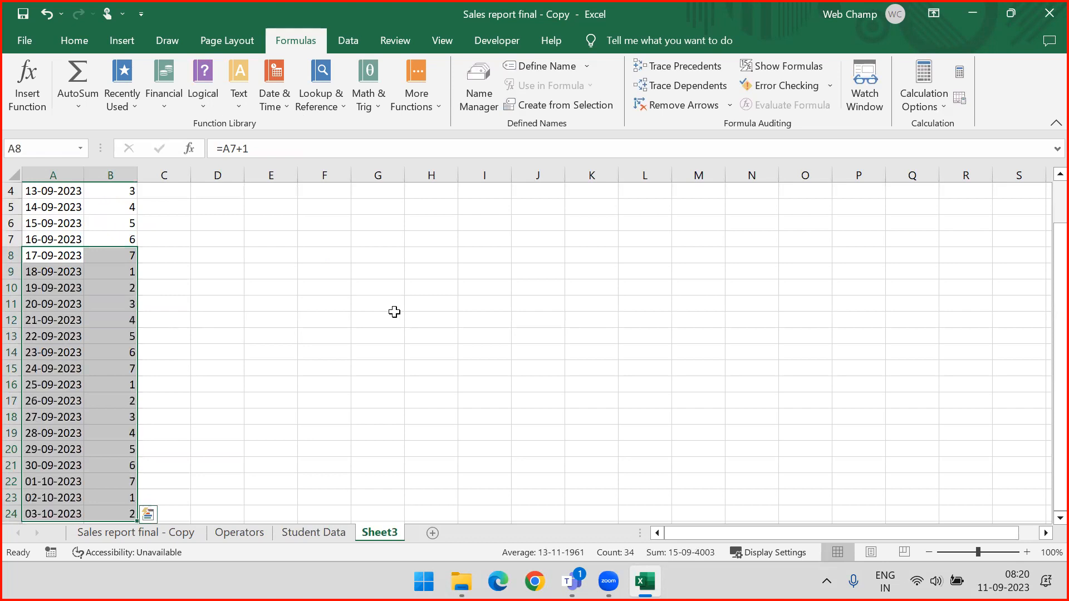
- Examine the dates and their weekday numbers in columns A and B down to row 24
key("Down")
key("Down")
key("Down")
key("Down")
key("Down")
key("Down")
key("Down")
key("Down")
key("Down")
key("Down")
key("Down")
key("Down")
key("Down")
key("Down")
key("Down")
key("Down")
key("Down")
key("Up")
key("Up")
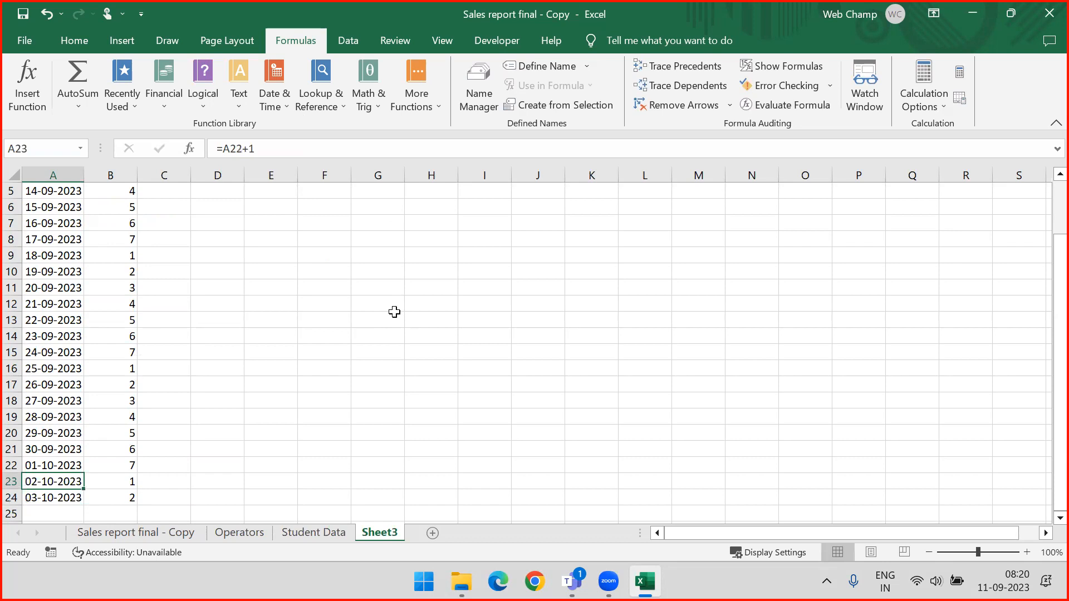
key("Up")
key("ctrl+Up")
key("Right")
key("Down")
key("Left")
scroll(394, 312, "down", 1)
key("ctrl+Up")
key("Right")
key("Down")
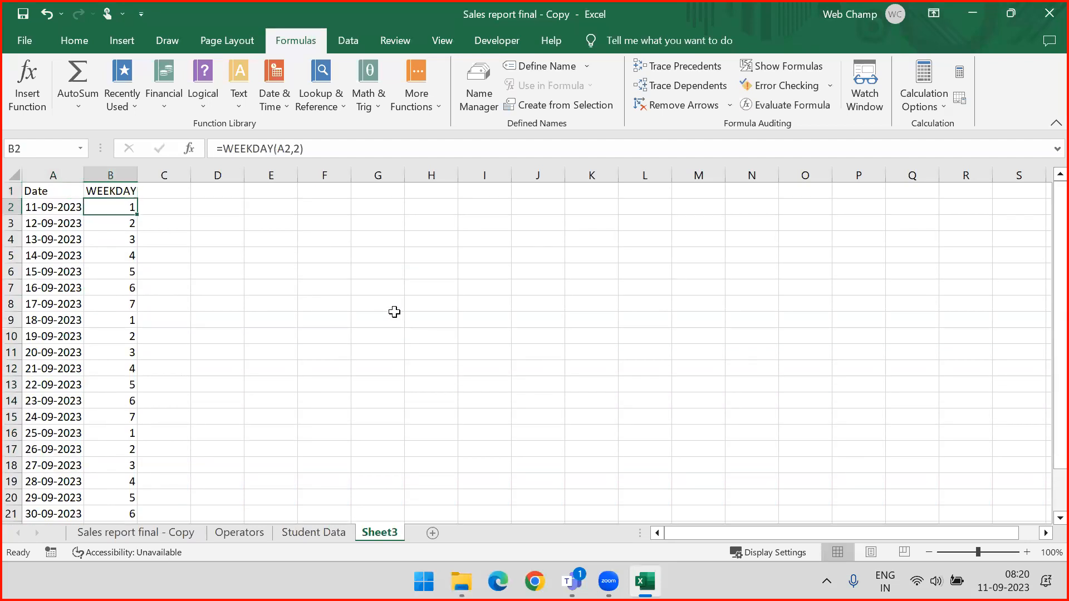
key("ctrl+shift+Down")
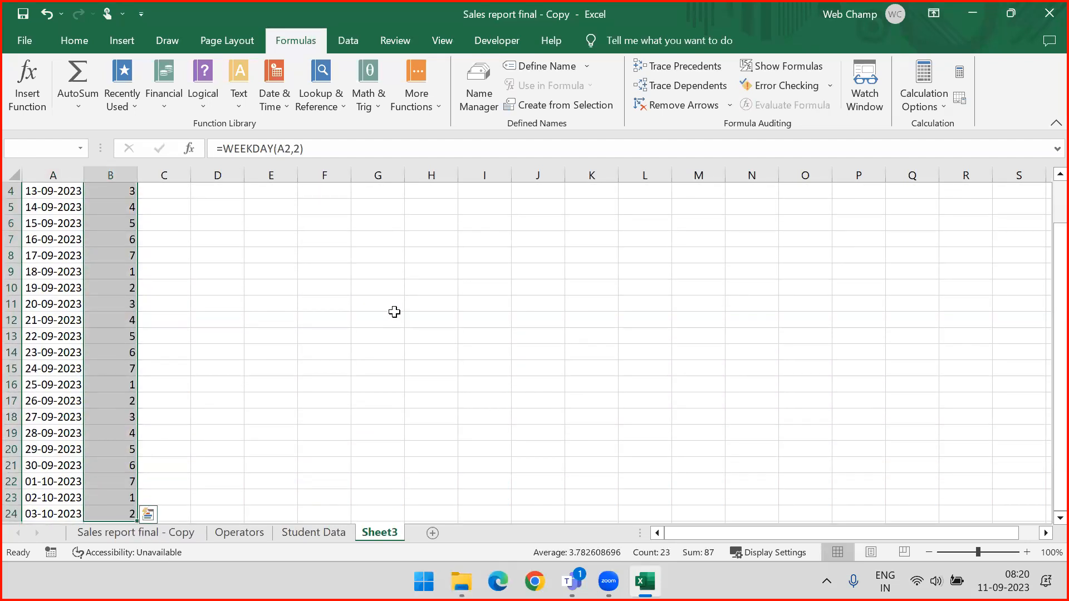
key("ctrl+Up")
- Enter the header Day Name in C1
key("Right")
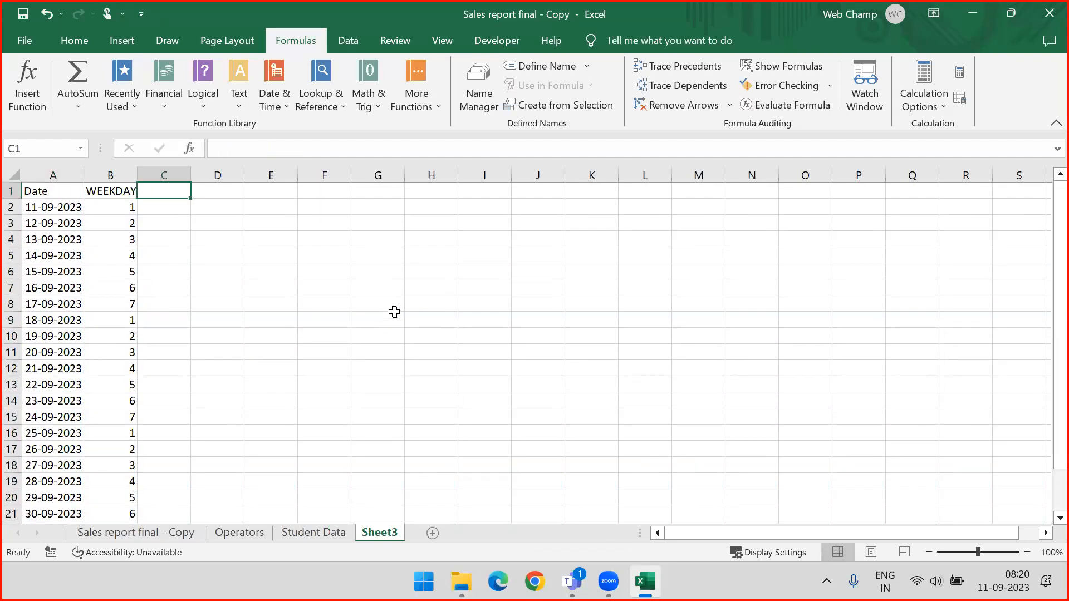
type("Day Name")
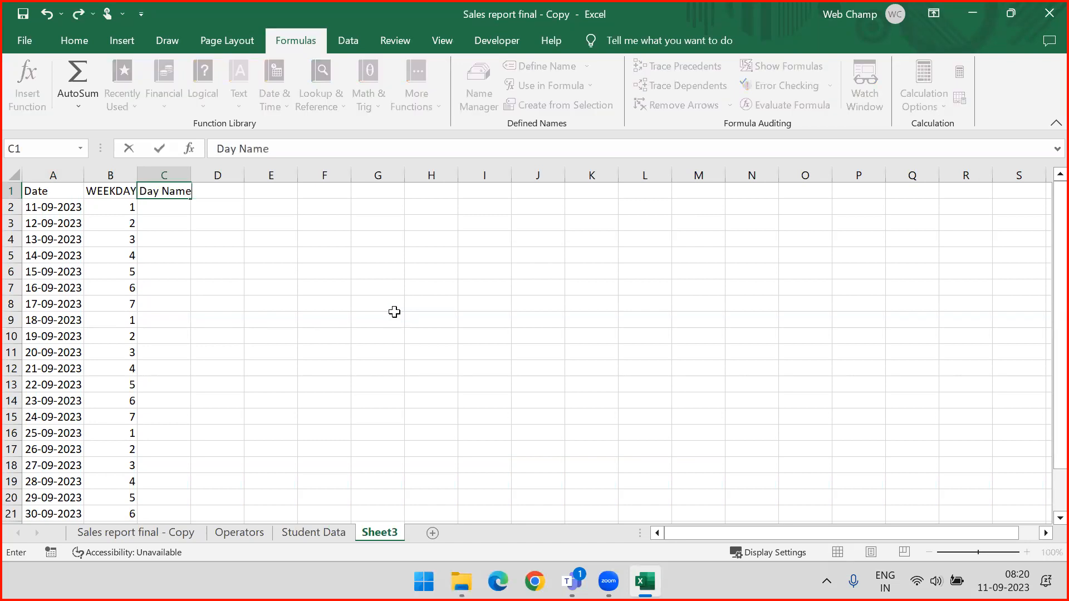
key("Return")
type("=Day")
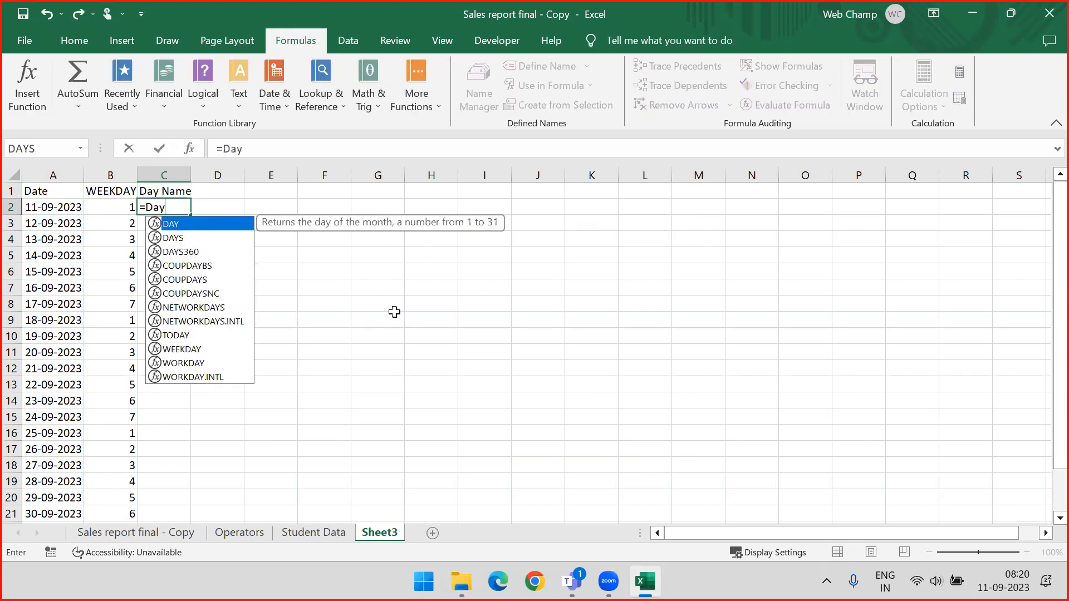
type("Na")
key("BackSpace")
key("BackSpace")
key("BackSpace")
key("BackSpace")
key("BackSpace")
key("BackSpace")
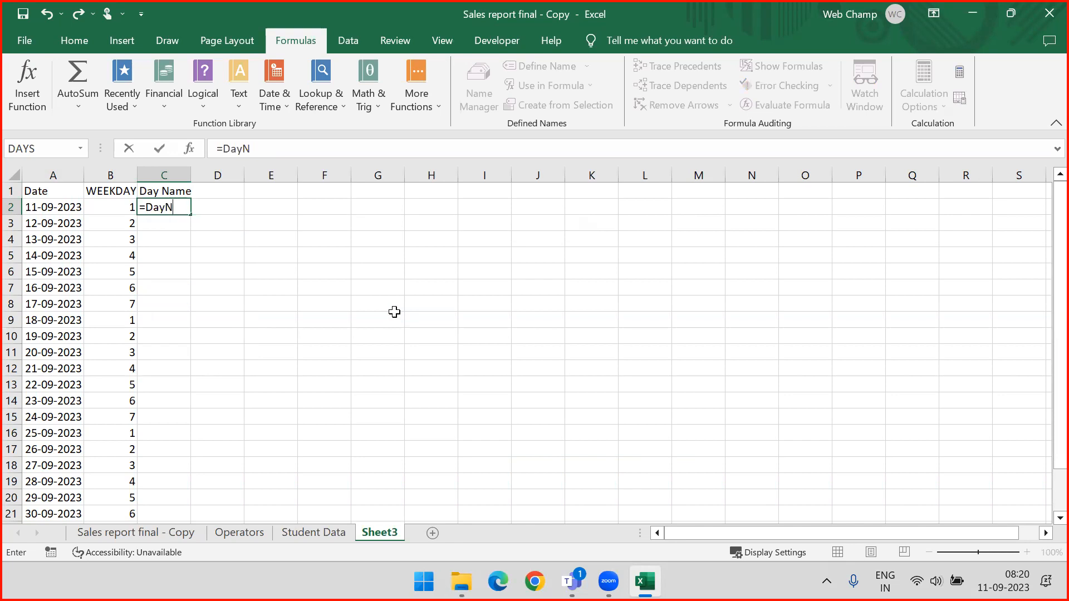
- Start an IF formula in C2 that returns "Monday" when B2 equals 1
key("Escape")
key("Left")
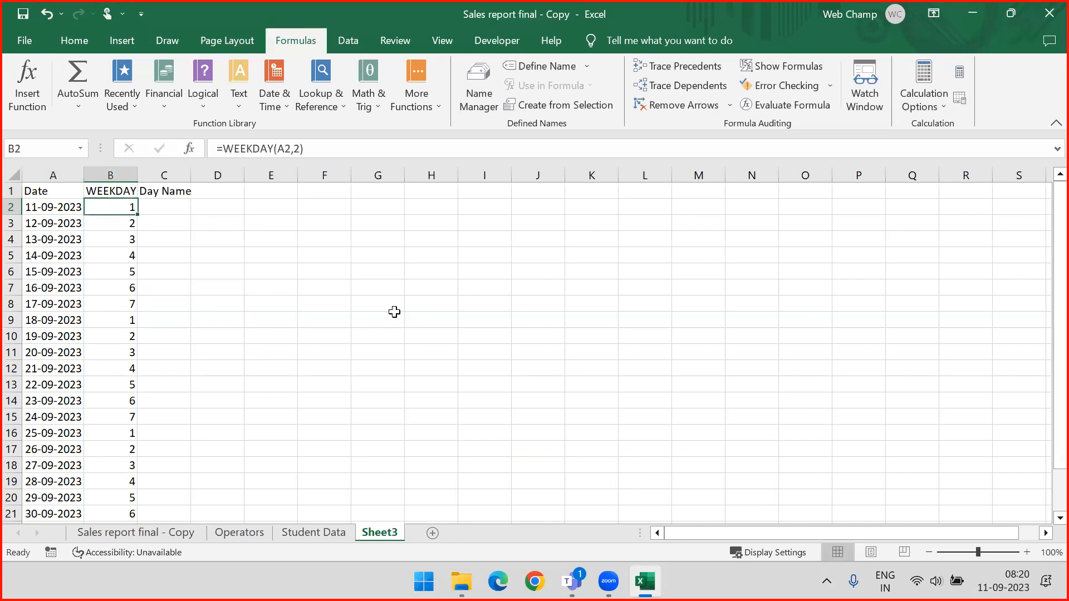
key("Right")
type("=If")
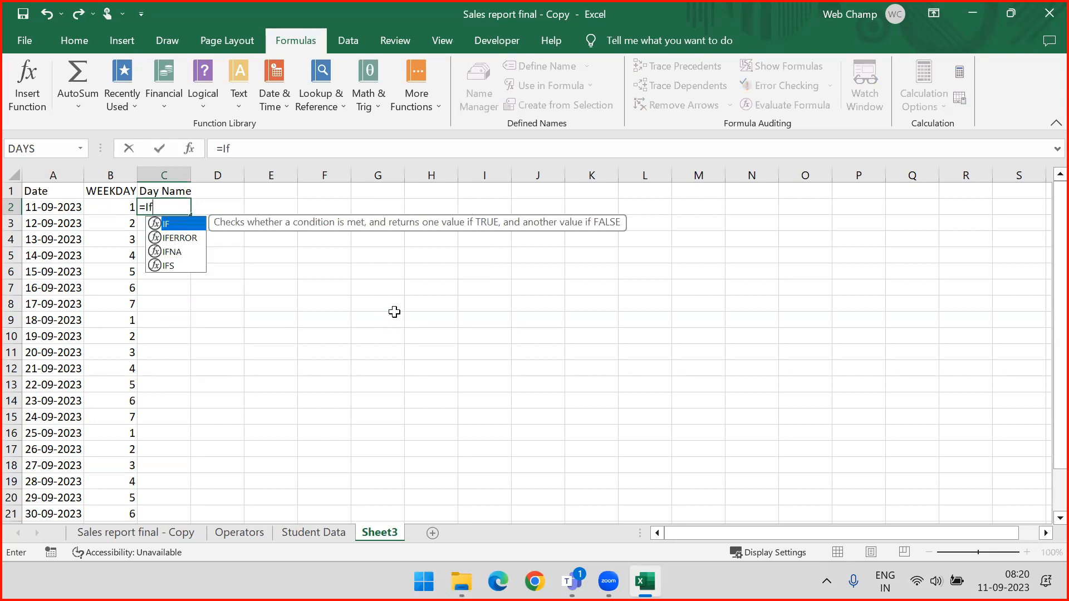
key("Tab")
key("Left")
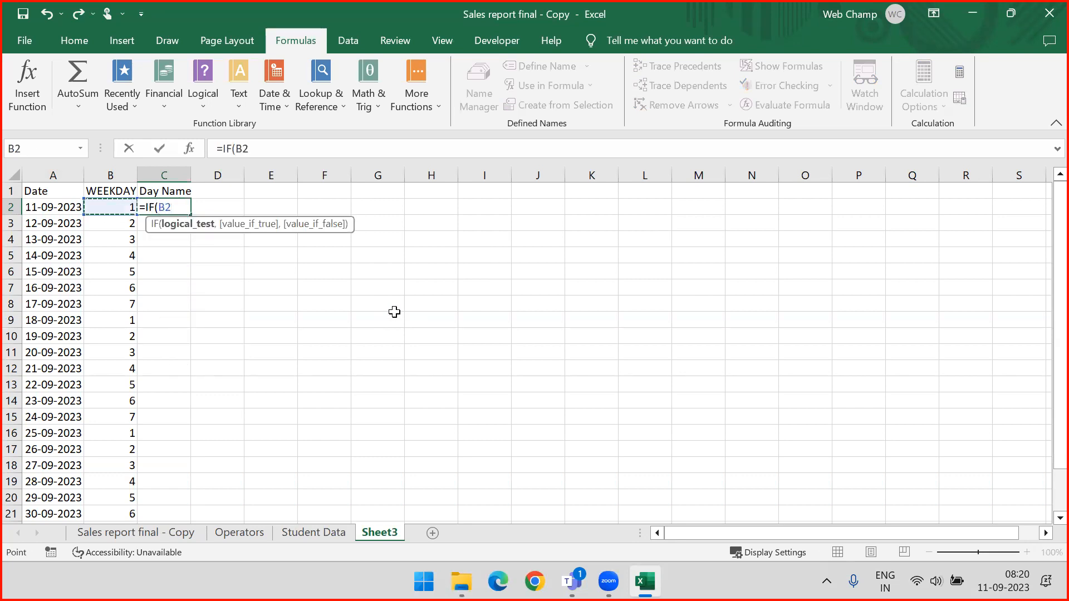
type("=1,")
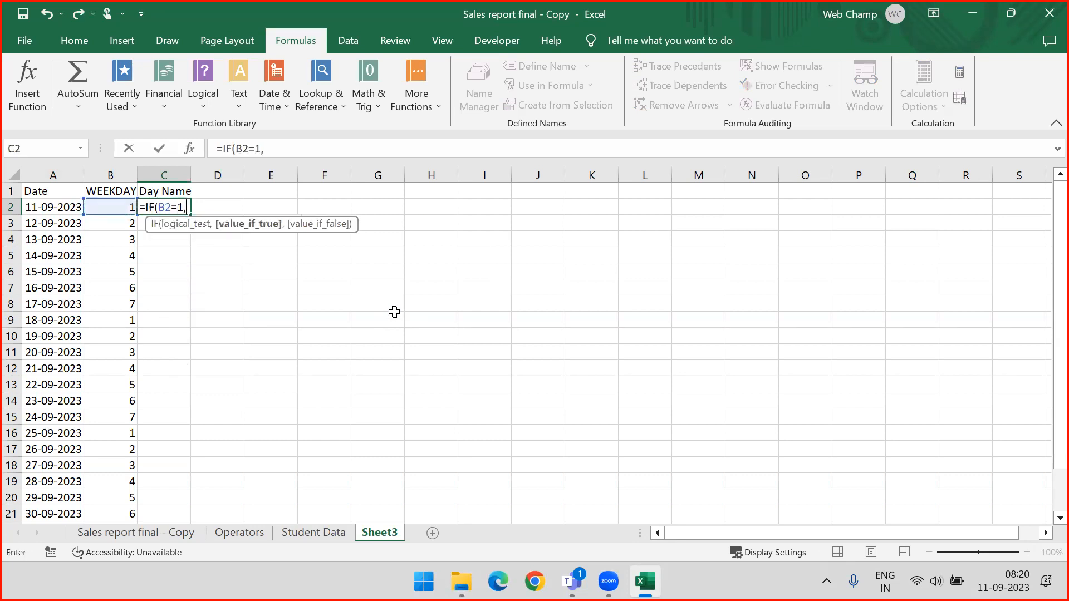
type("\"Monday\",")
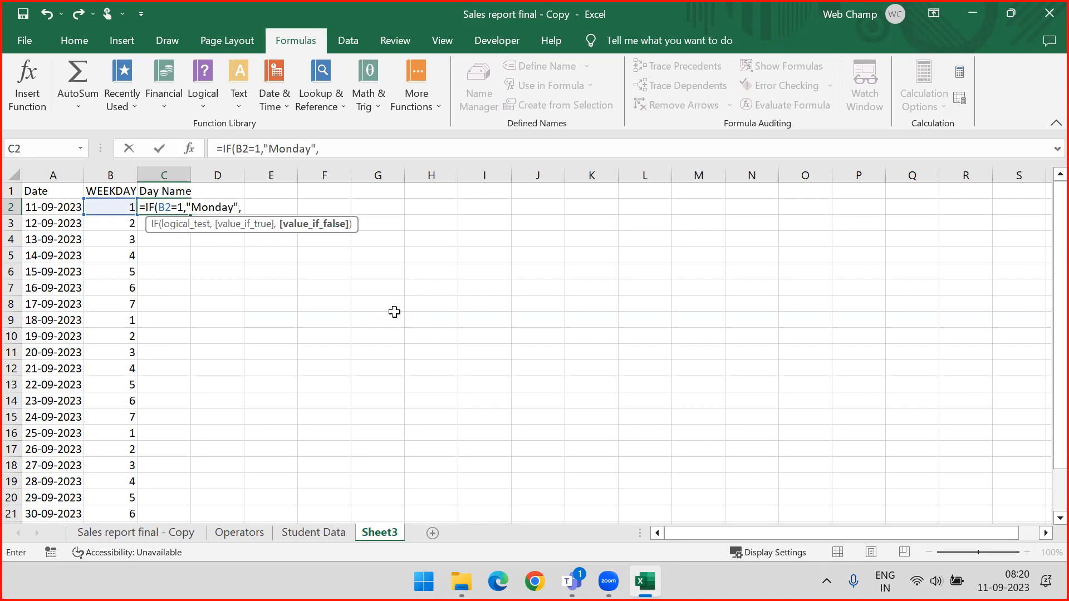
- Nest a second IF in the C2 formula to return "Tuesday" for weekday number 2, and try to enter it
type("IF(")
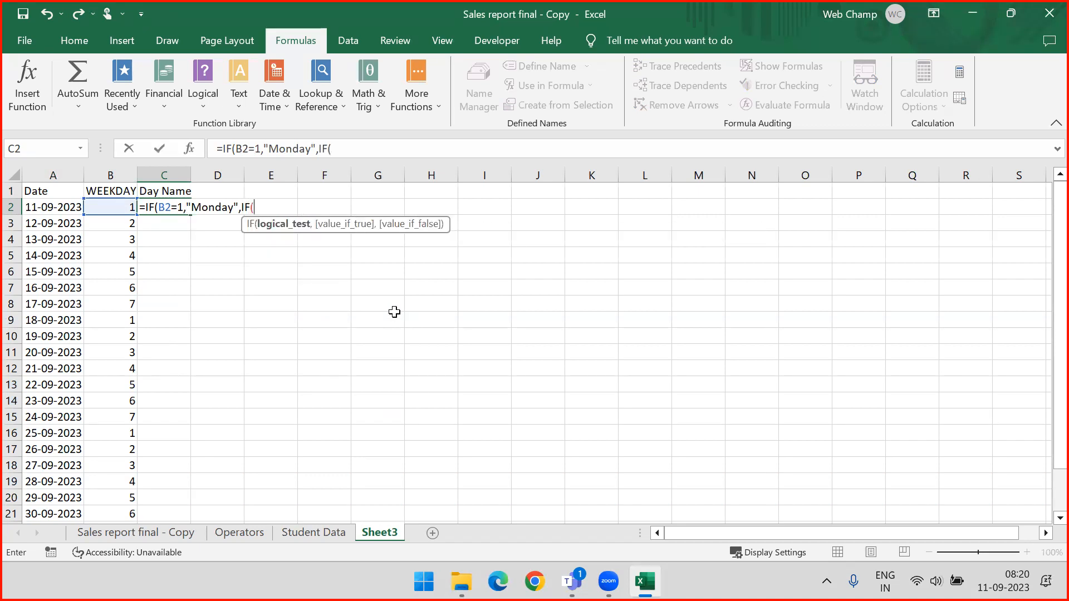
key("Left")
key("Left")
key("Right")
type("=\"T")
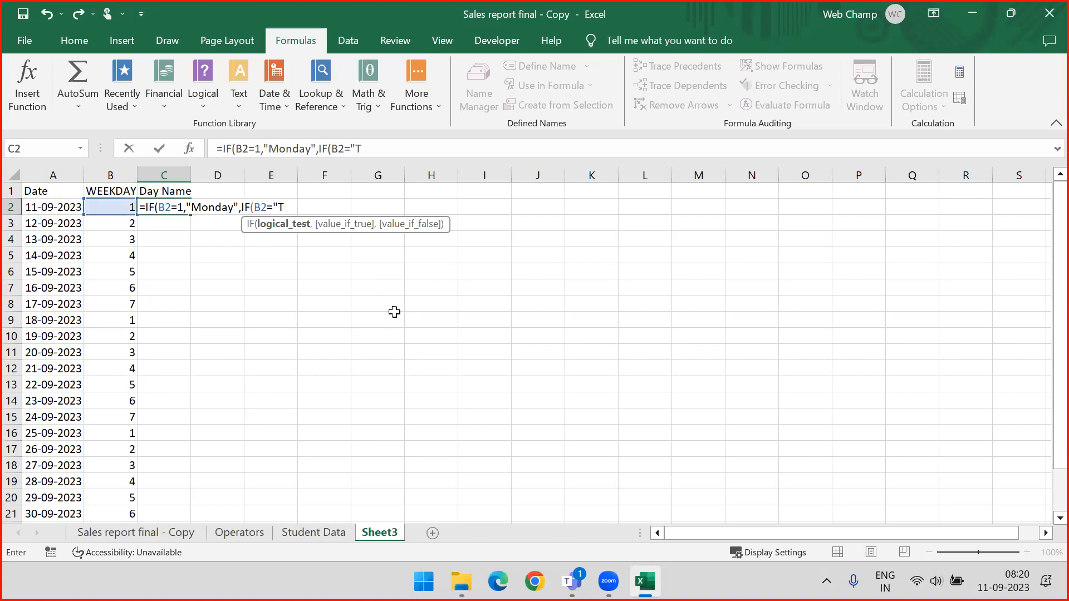
key("BackSpace")
type("2,\"Tru")
key("BackSpace")
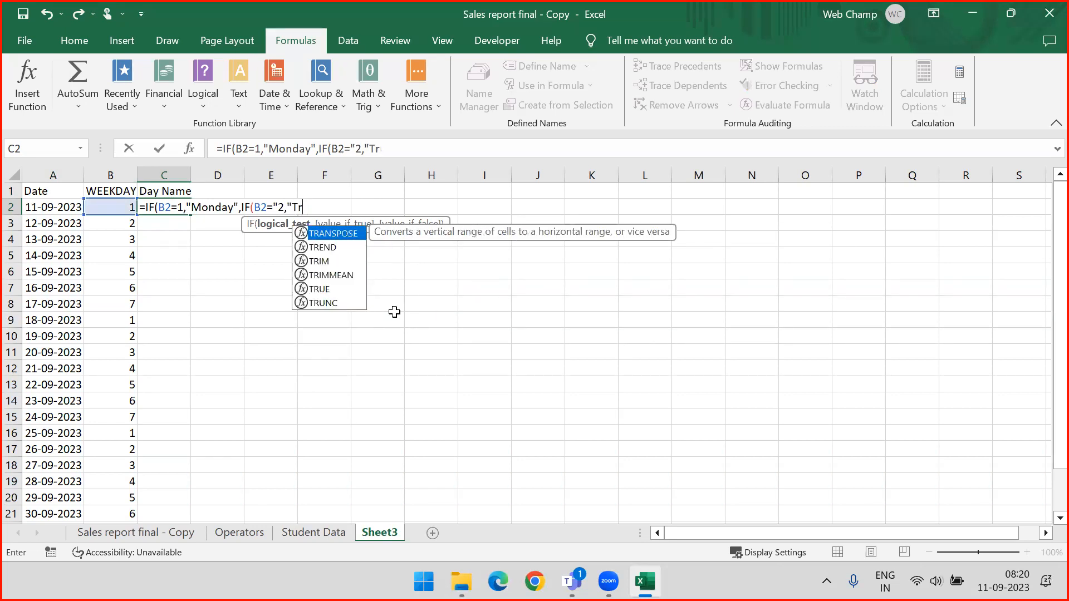
type("ues")
type("day\"")
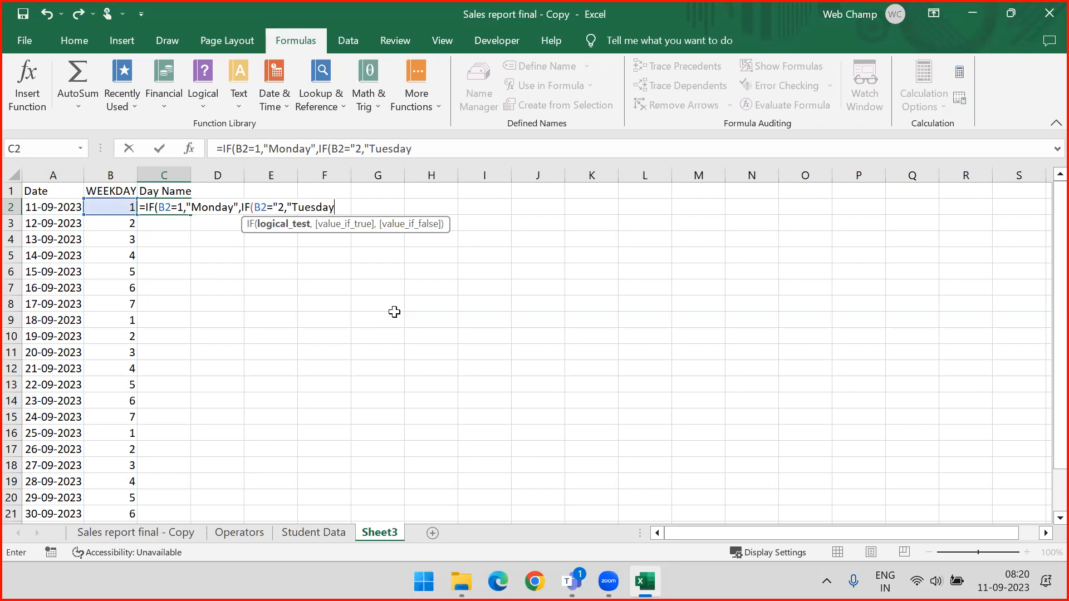
type("))")
key("Return")
key("Return")
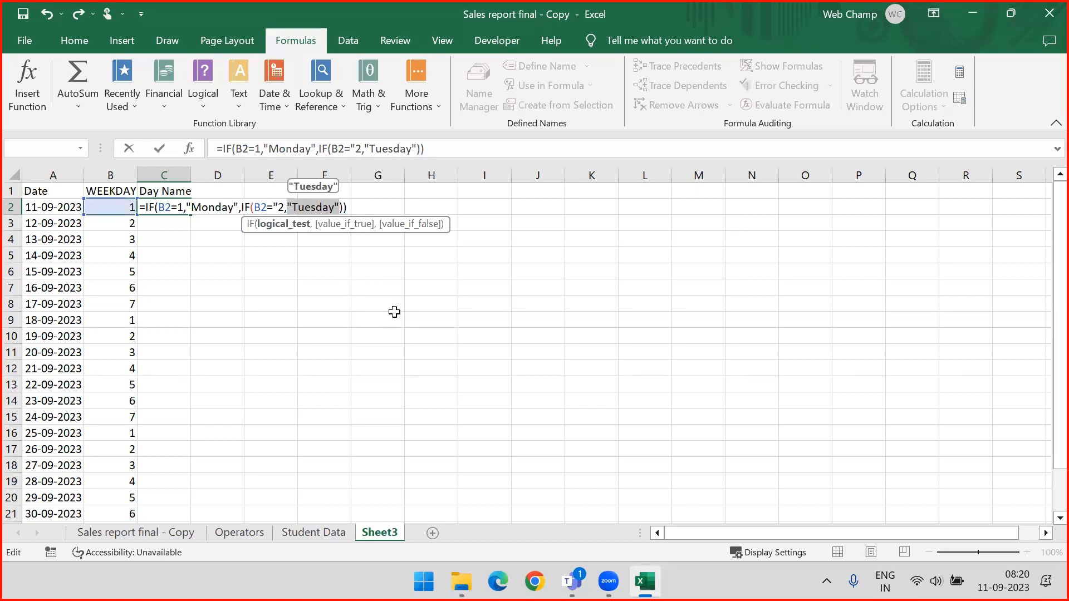
- Add an empty string as the nested IF's false value and try to enter the formula
key("Right")
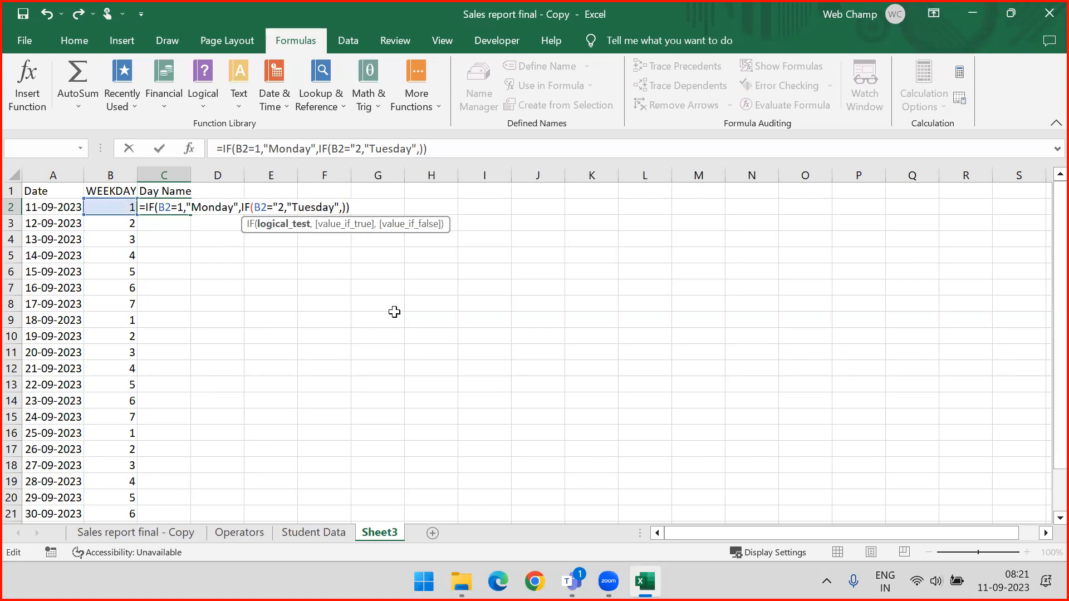
type("\"\"")
key("BackSpace")
key("BackSpace")
type("\"\"")
key("Return")
key("Return")
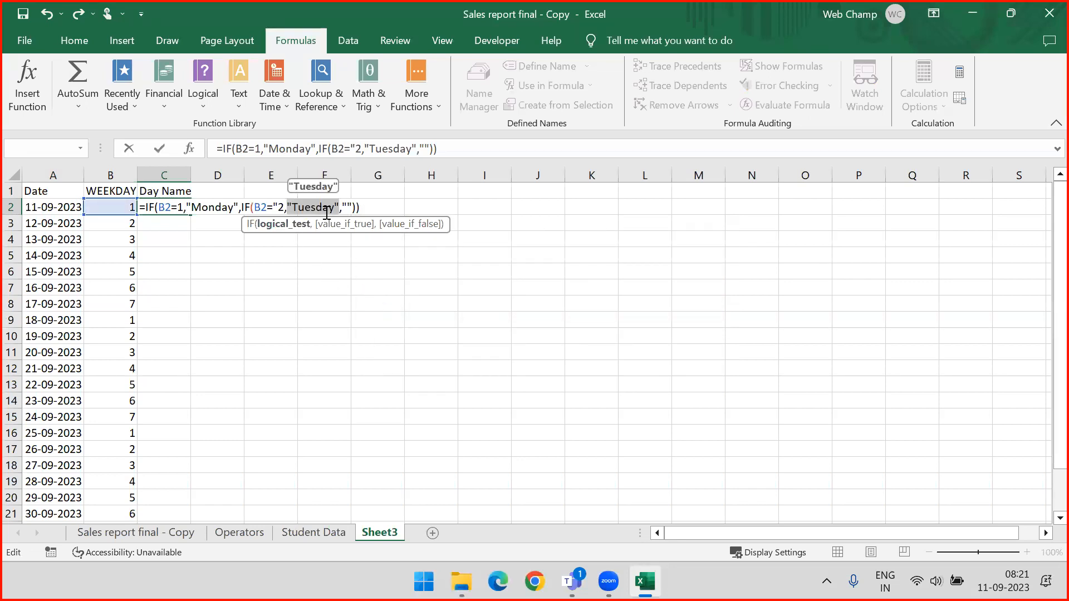
- Correct the nested IF's test to B2=2 and enter the formula in C2
left_click(344, 209)
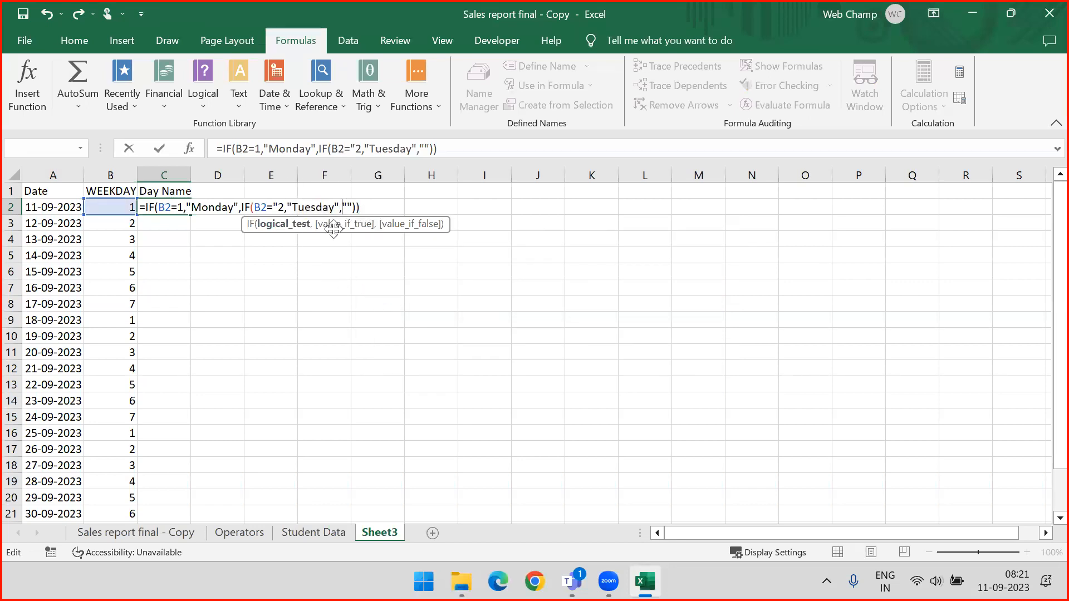
left_click(242, 208)
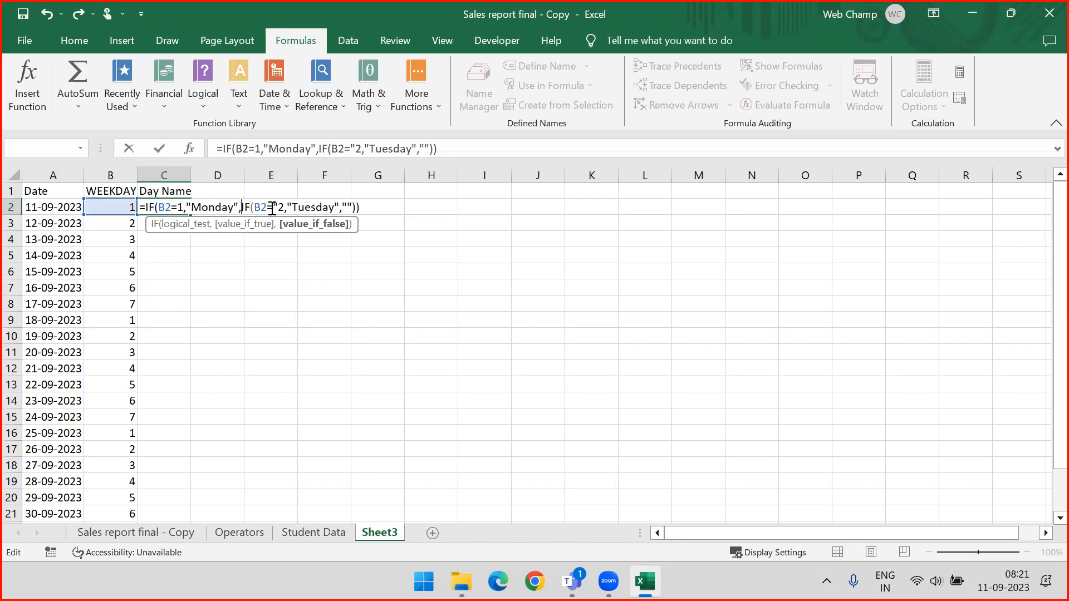
left_click(271, 208)
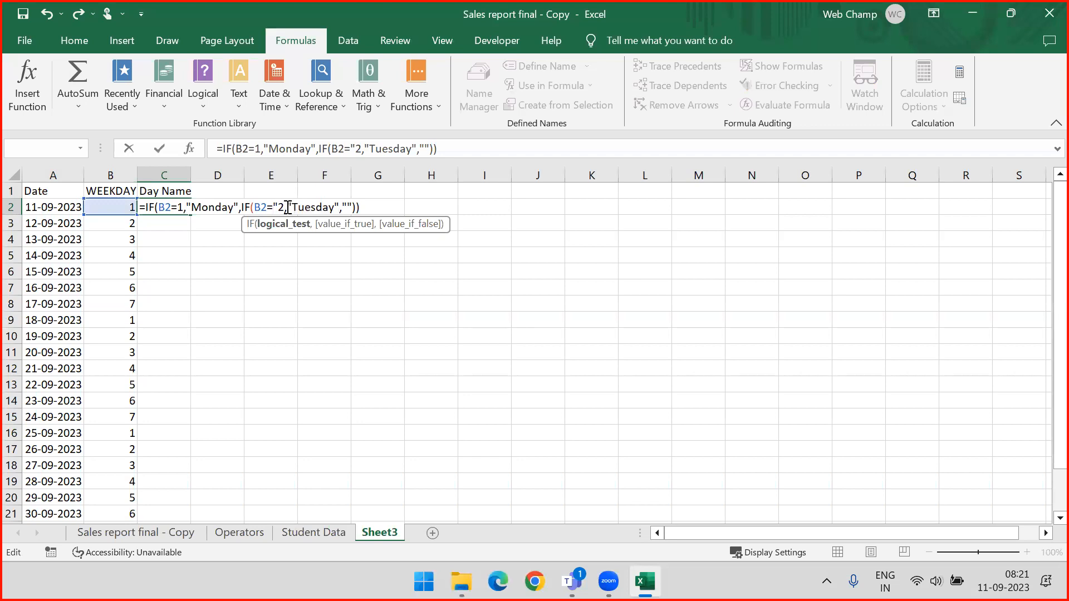
left_click(287, 208)
key("BackSpace")
key("BackSpace")
key("BackSpace")
type("2,")
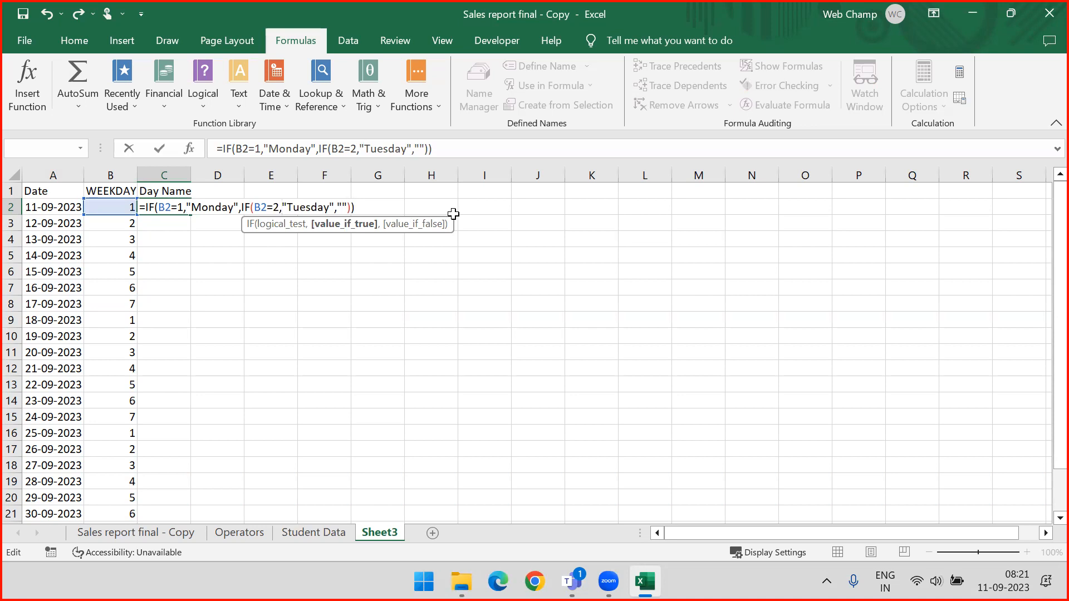
left_click(345, 208)
left_click(365, 207)
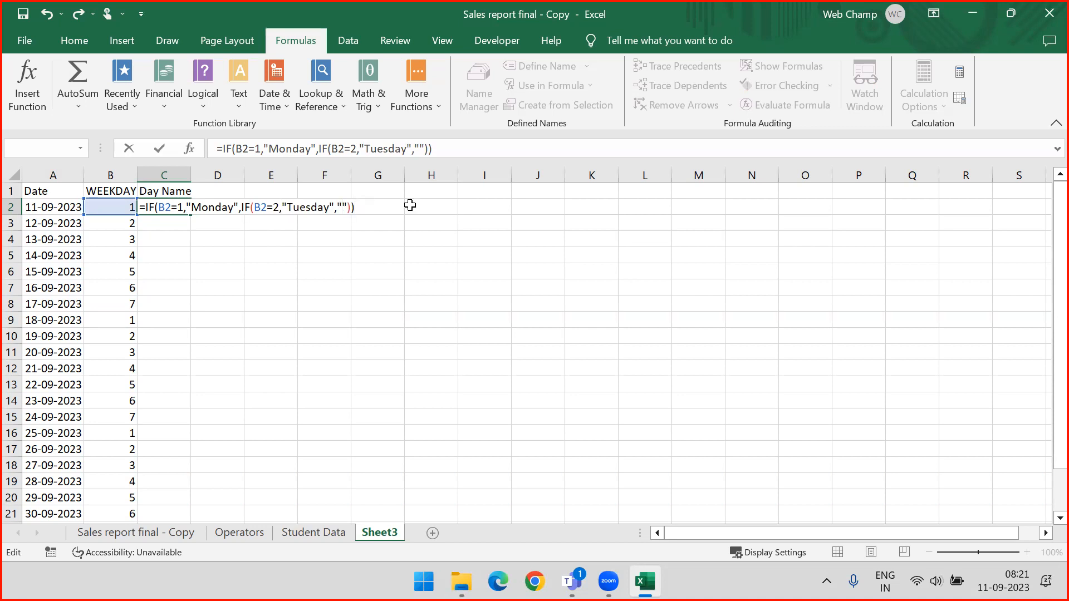
key("Return")
- Fill the nested IF formula from C2 down to C3 and clear both cells
key("Up")
key("shift+Down")
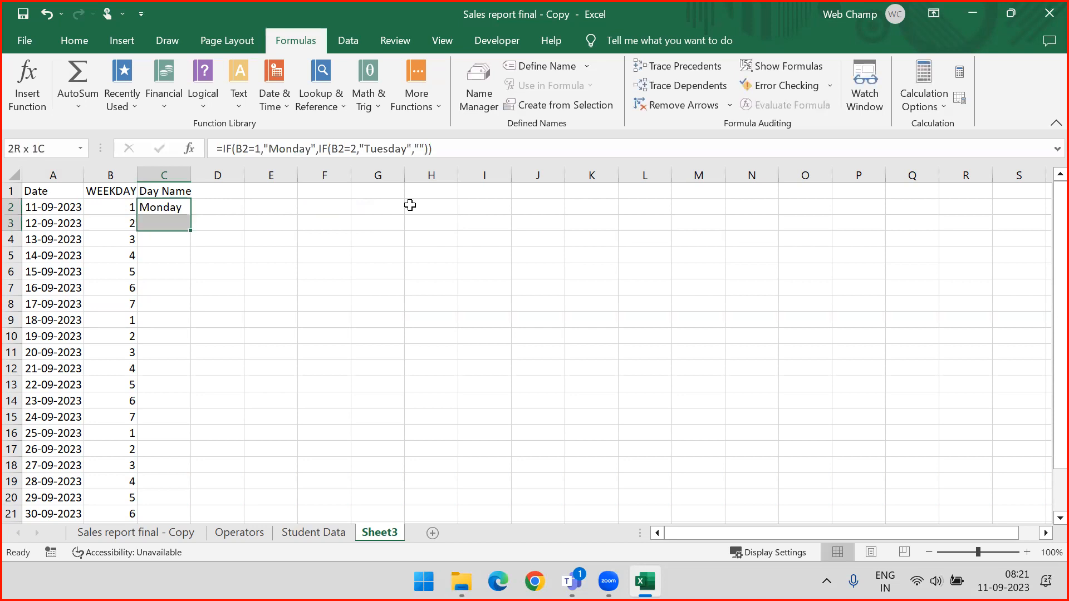
key("ctrl+d")
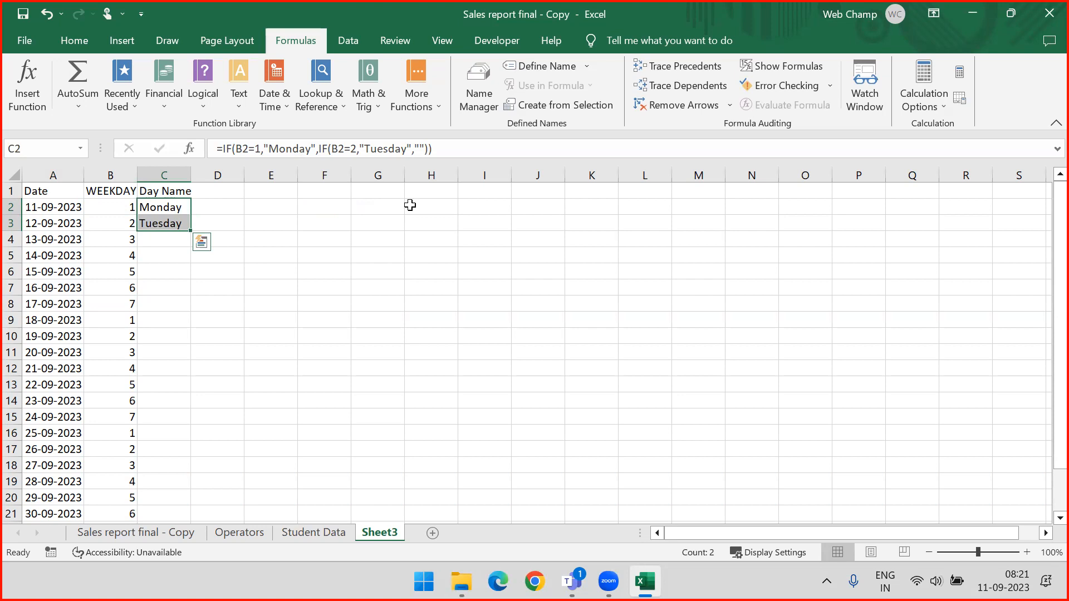
key("Delete")
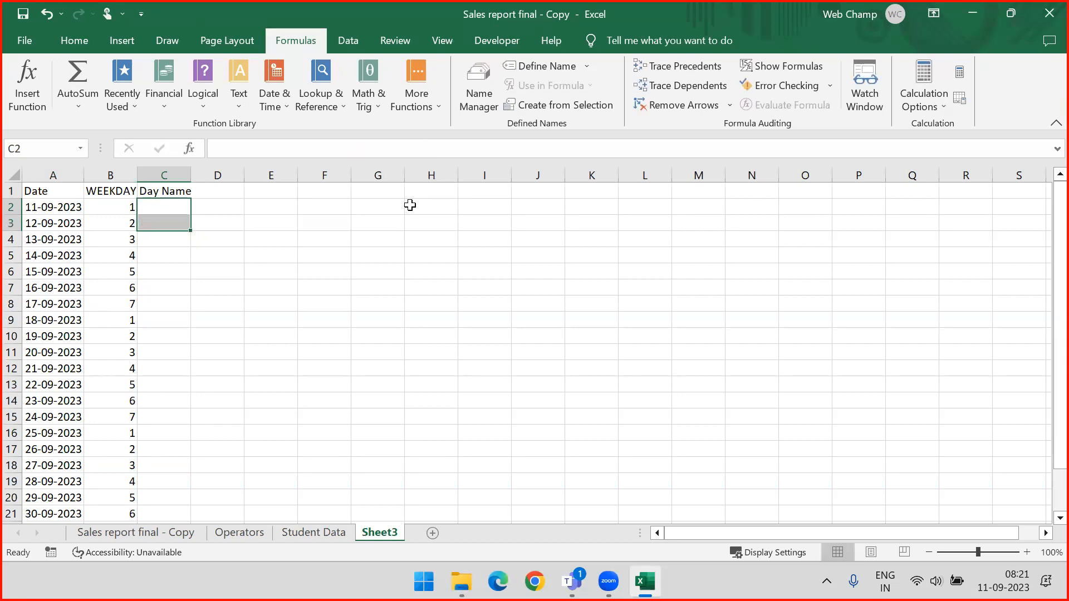
- Build a SWITCH formula in C2 that evaluates B2 and returns "Monday" for the value 1
key("Up")
key("Down")
type("=Swi")
key("Tab")
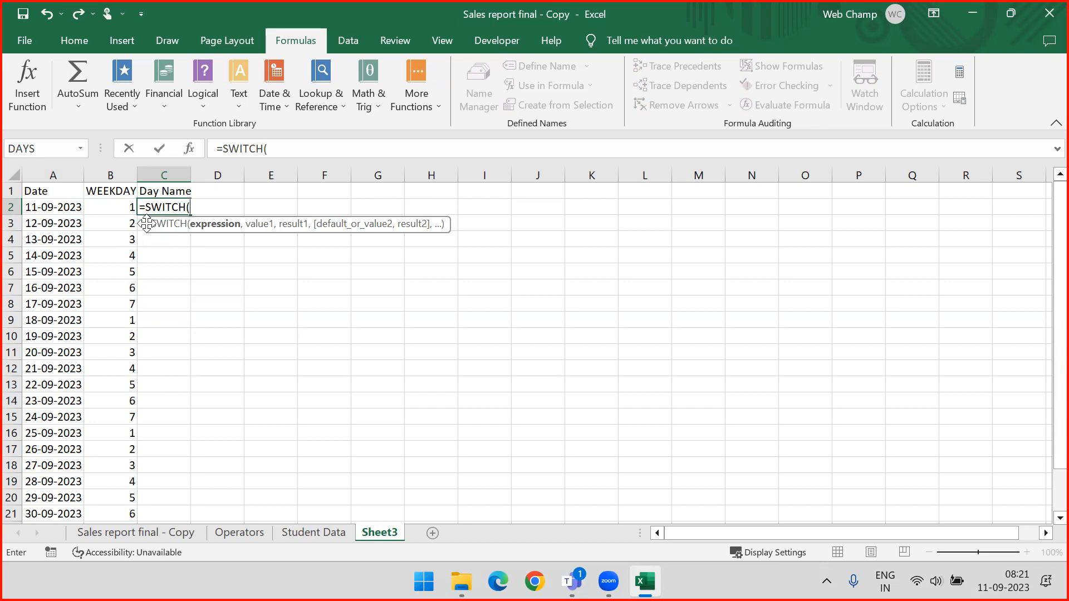
left_click(117, 207)
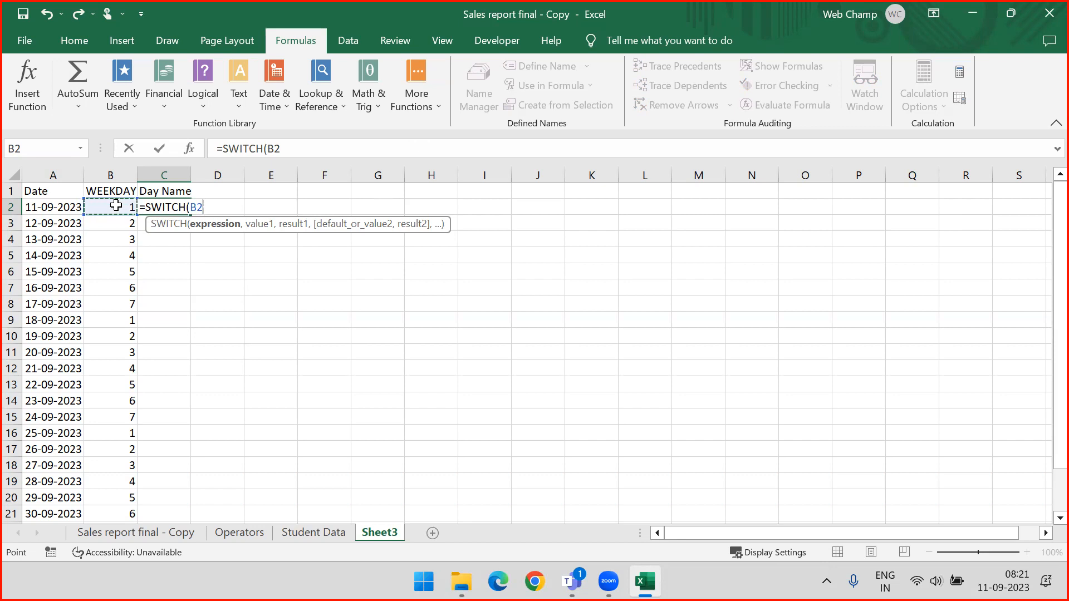
type(",")
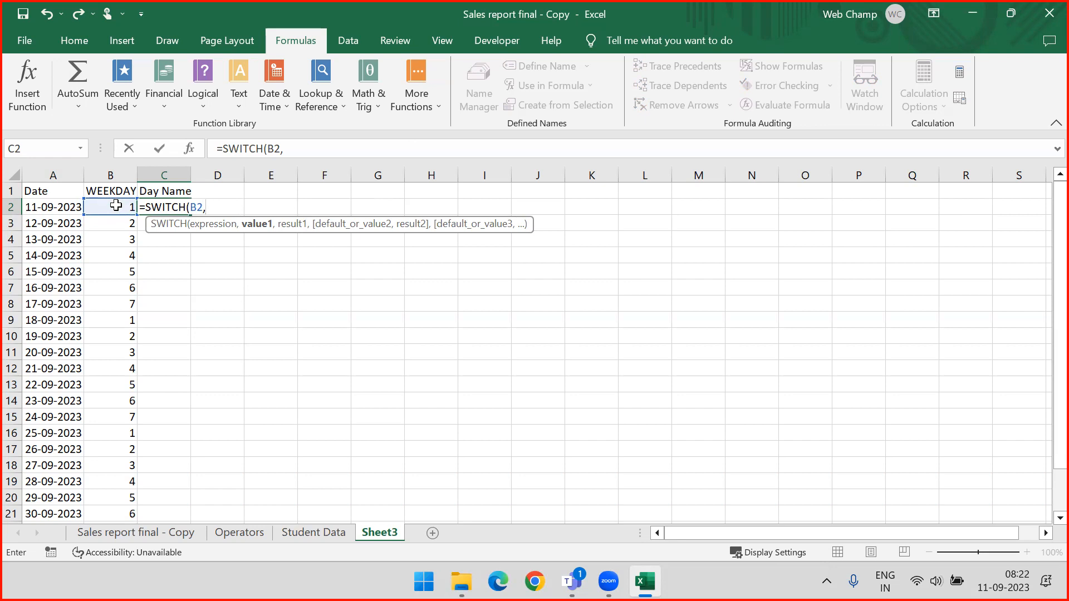
type("1,\"\"")
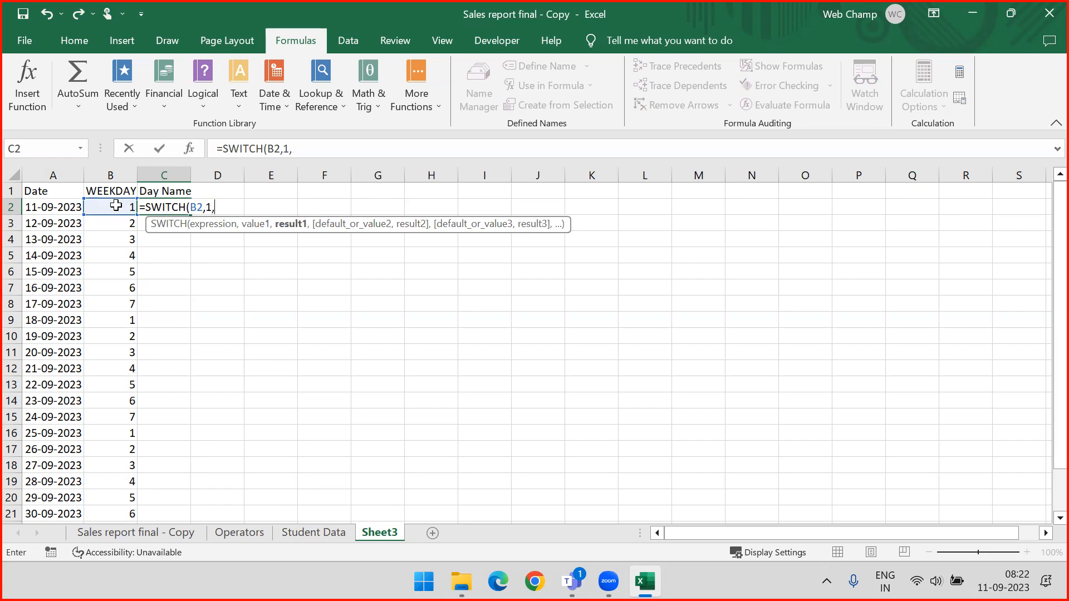
left_click(116, 205)
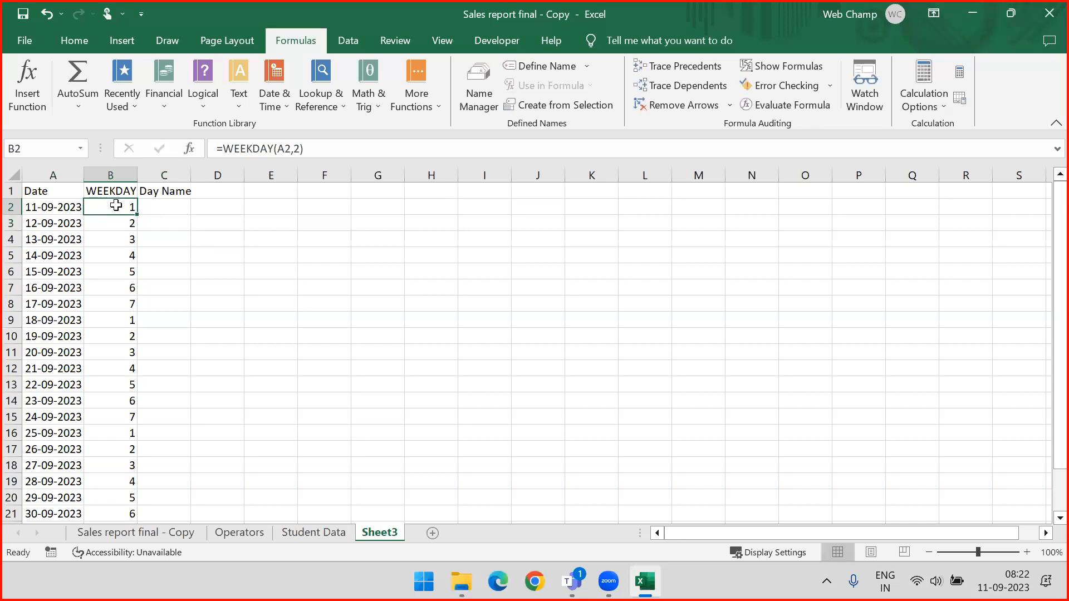
key("Right")
left_click(299, 149)
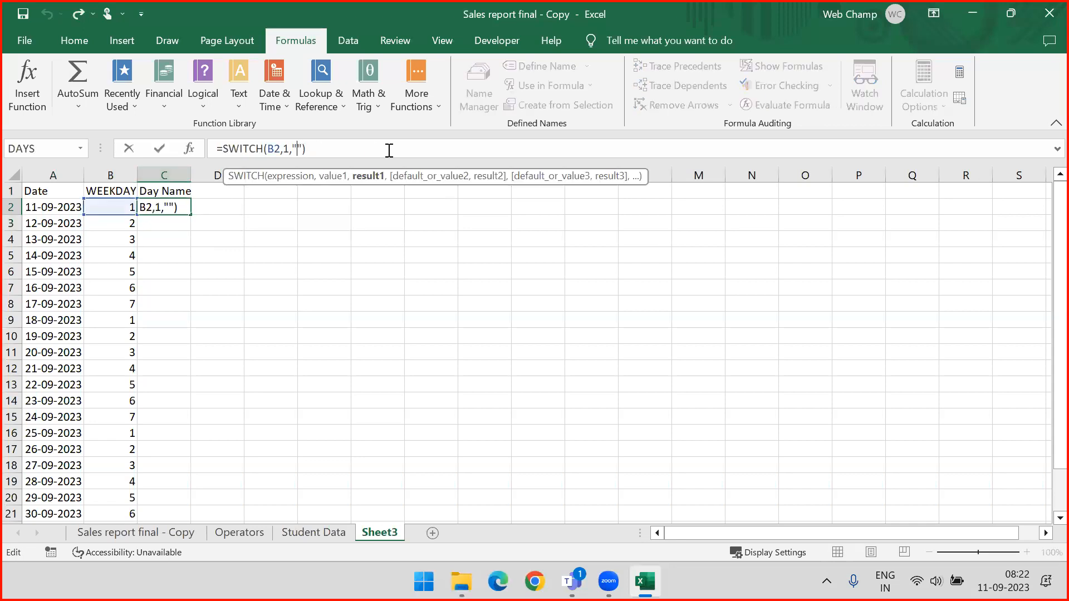
type("Monday")
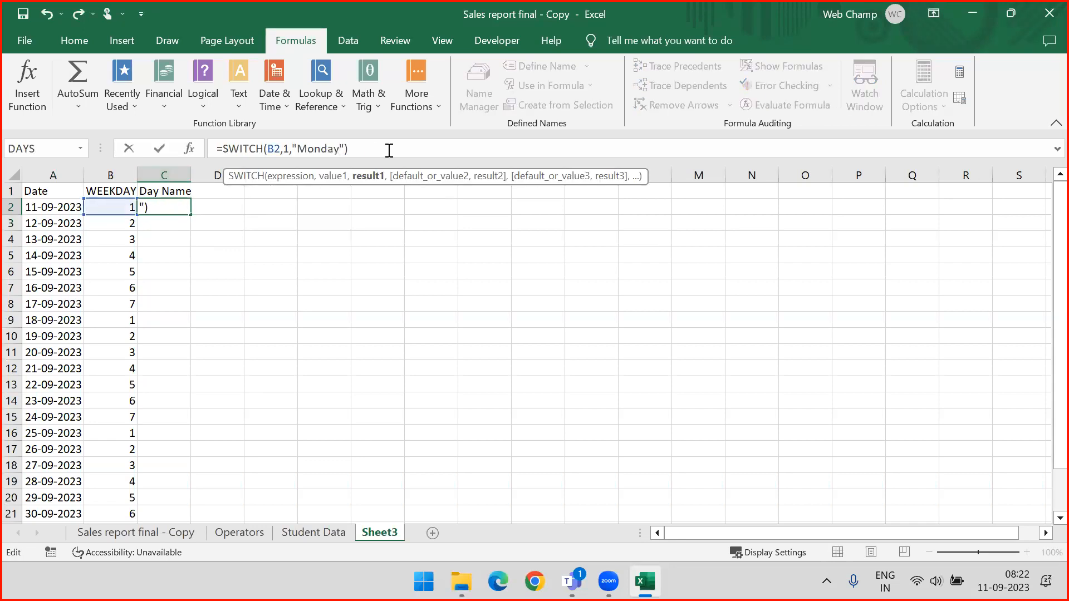
- Extend the SWITCH formula with the value 2 and the result "Tuesday"
key("Right")
type(",")
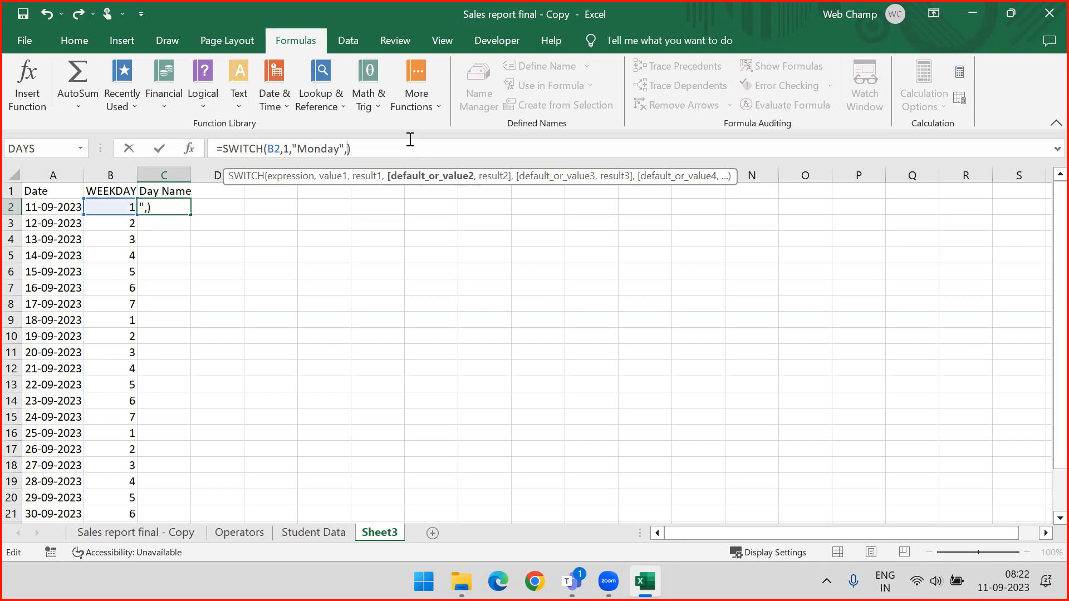
type("2,\"\"")
key("BackSpace")
type("Tuesday\"")
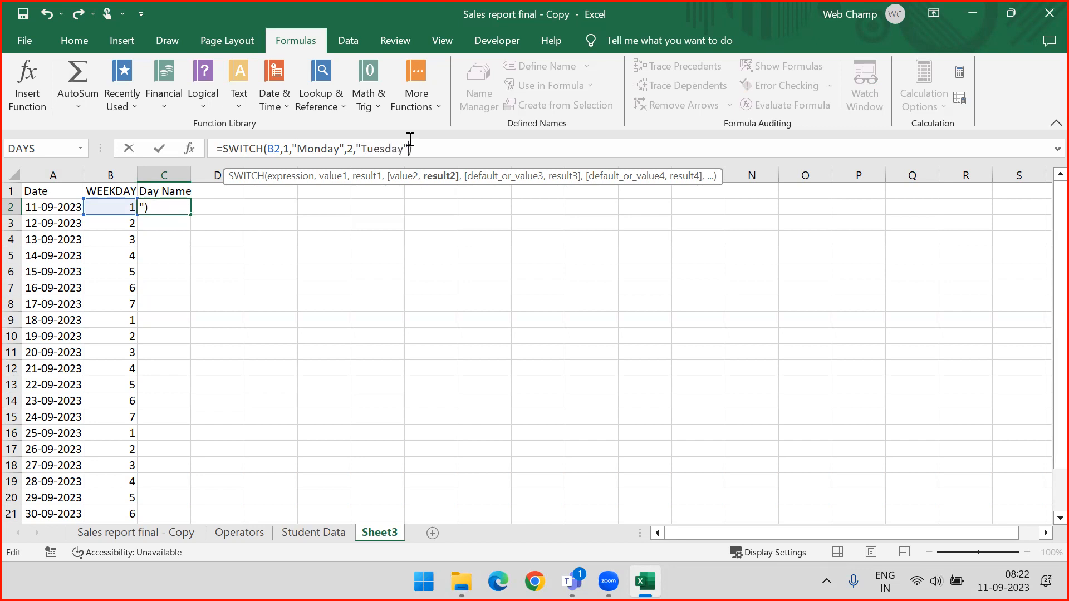
- Extend the SWITCH formula with the pairs 3 "Wed", 4 "Thu", 5 "Fri", 6 "Sat" and 7 "Sun"
type(",3")
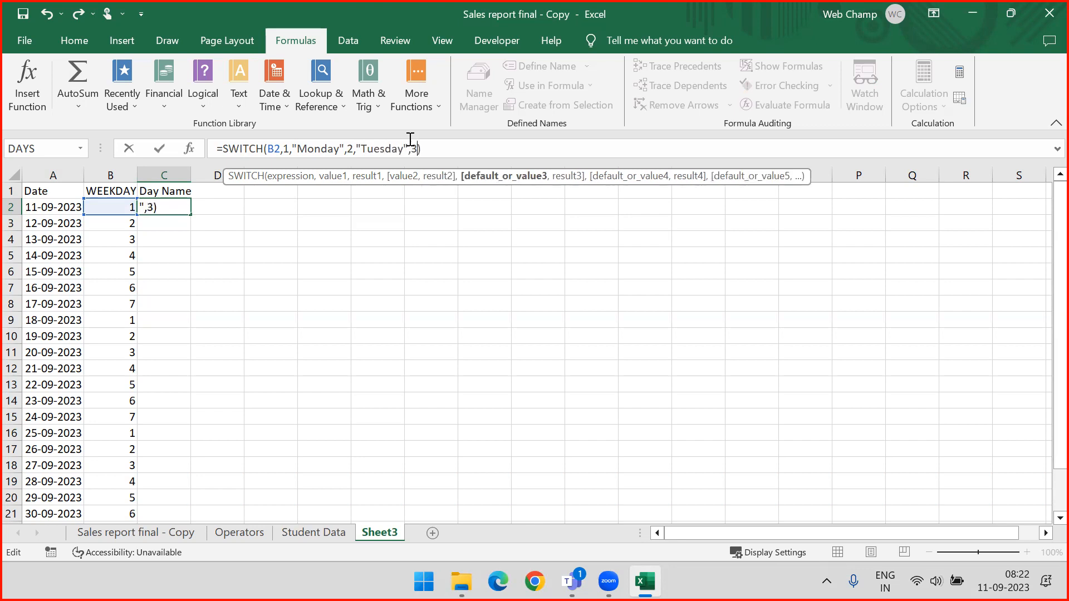
type(",")
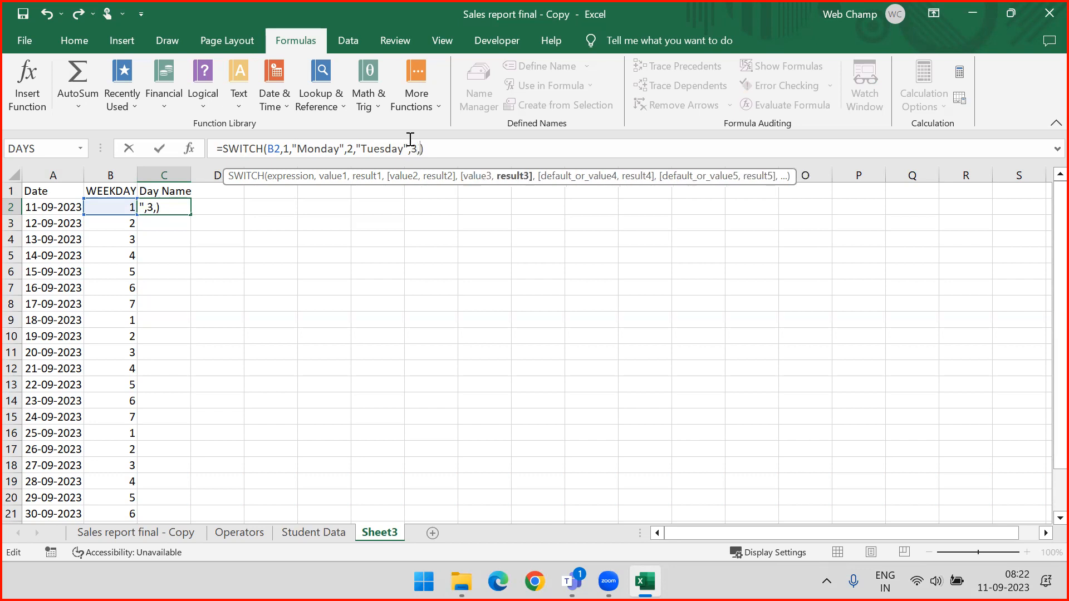
type("\"Wed\",")
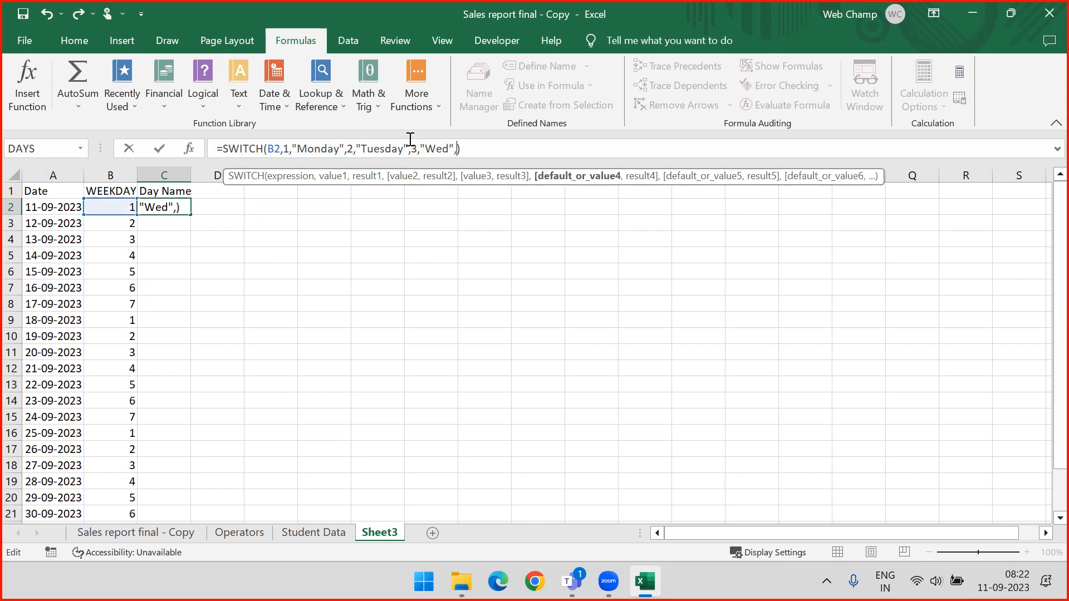
type("4,\"Thu")
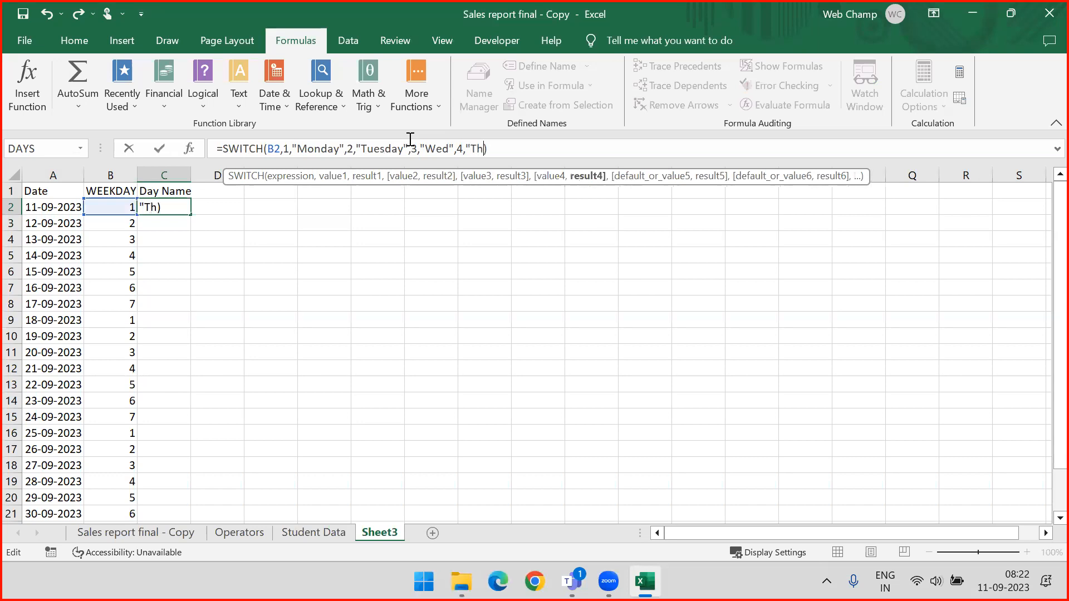
type("\",")
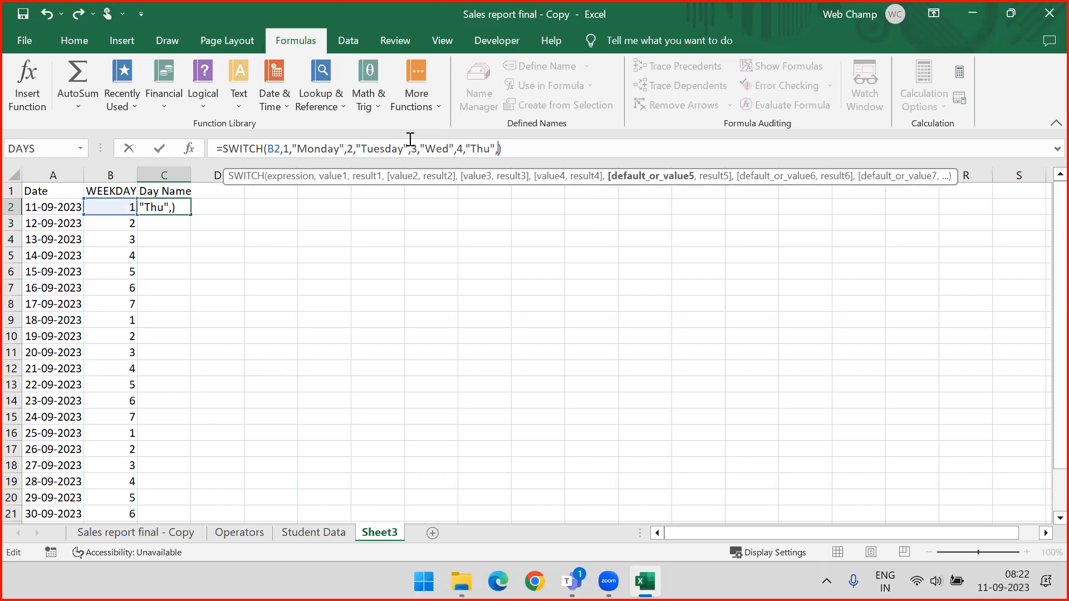
type("5,\"")
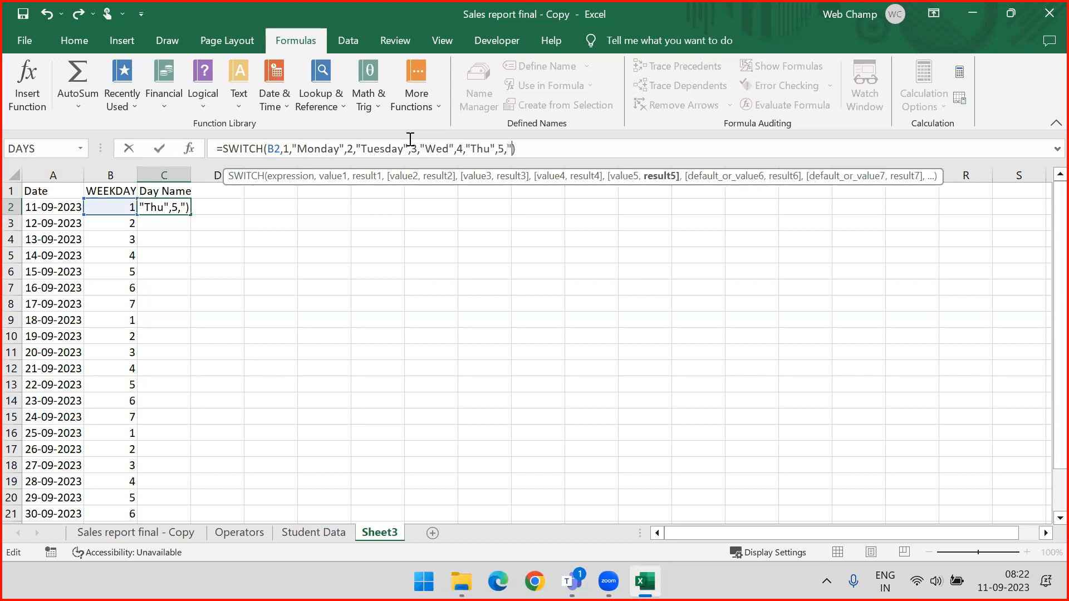
type("Fri\",6")
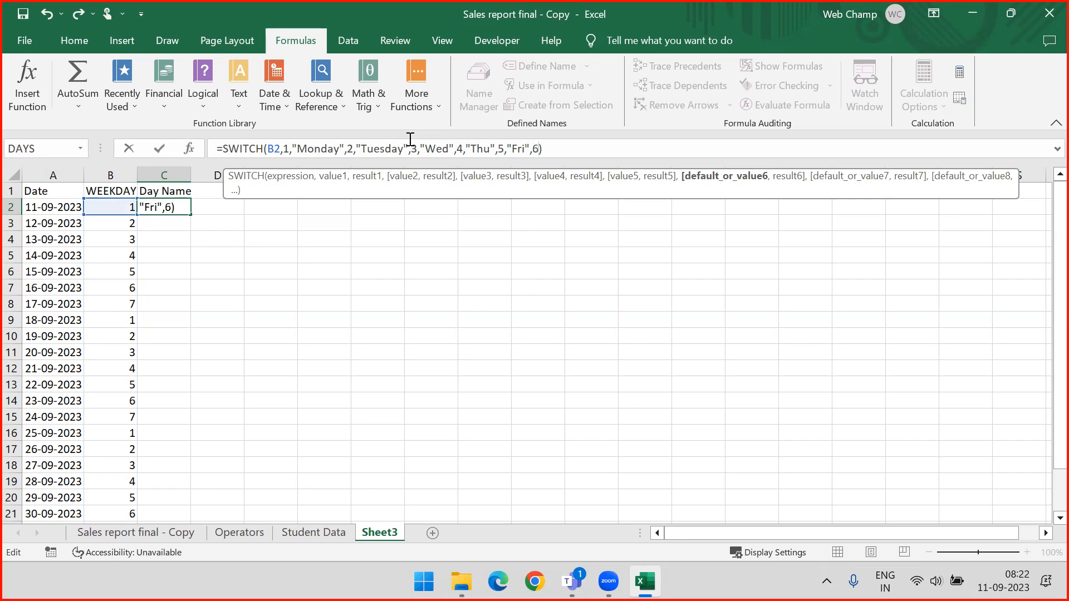
type(",\"Sat")
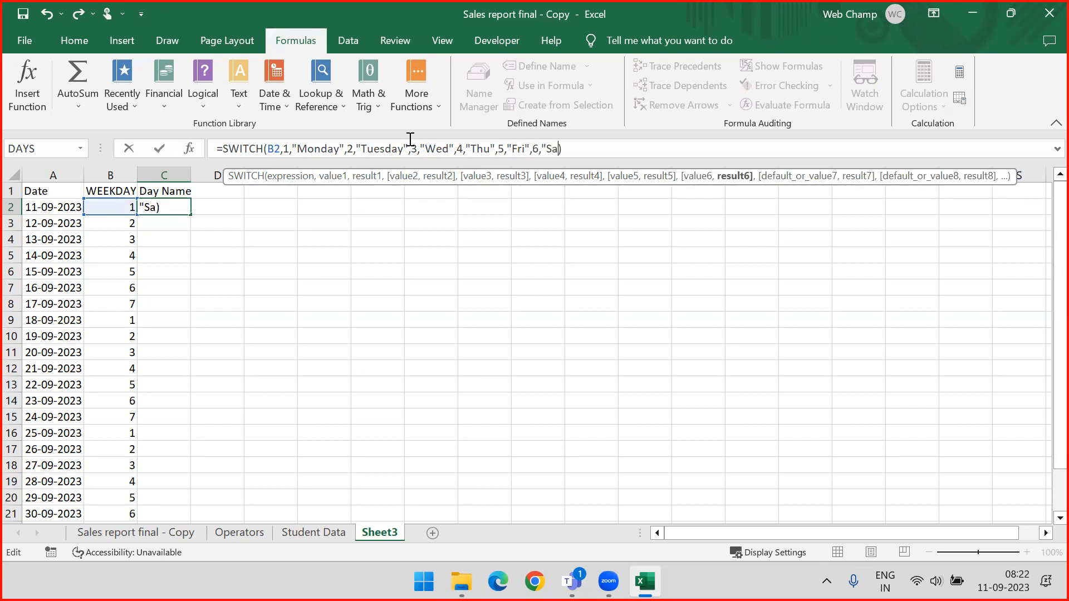
type("\",")
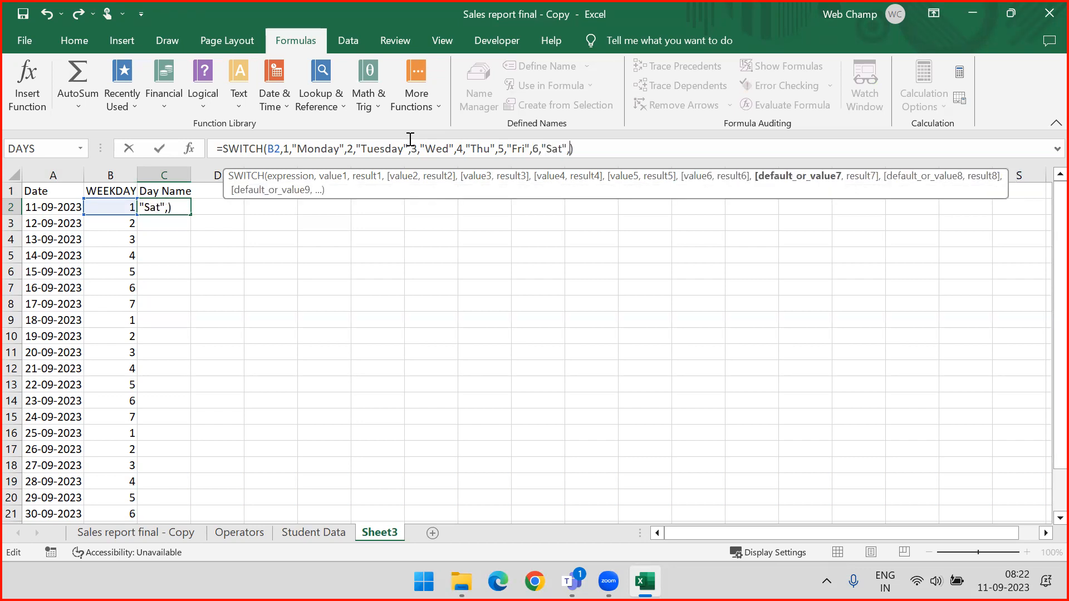
type("7,")
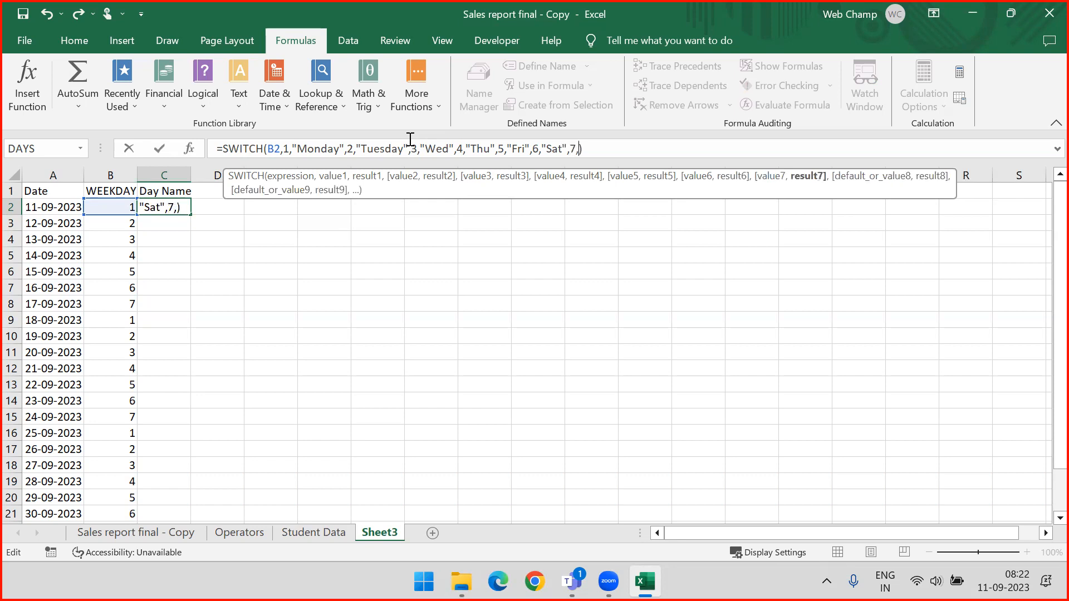
type("\"Sun\"")
- Shorten the SWITCH results for 2 and 1 to "Tue" and "Mon", and enter the formula in C2
left_click_drag(379, 149, 406, 150)
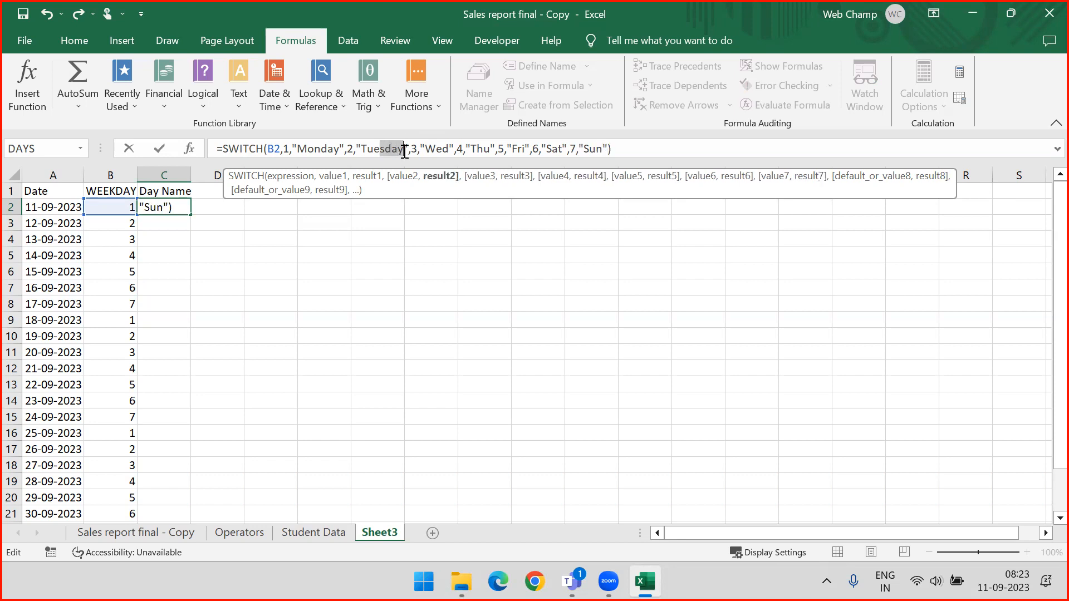
key("BackSpace")
left_click_drag(321, 149, 339, 154)
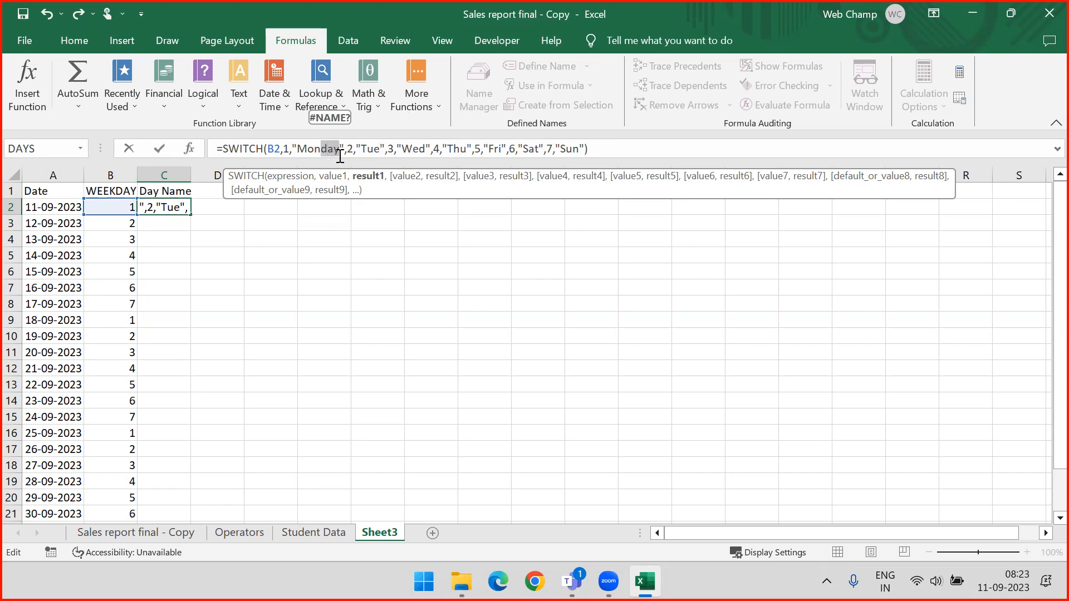
key("BackSpace")
left_click(593, 151)
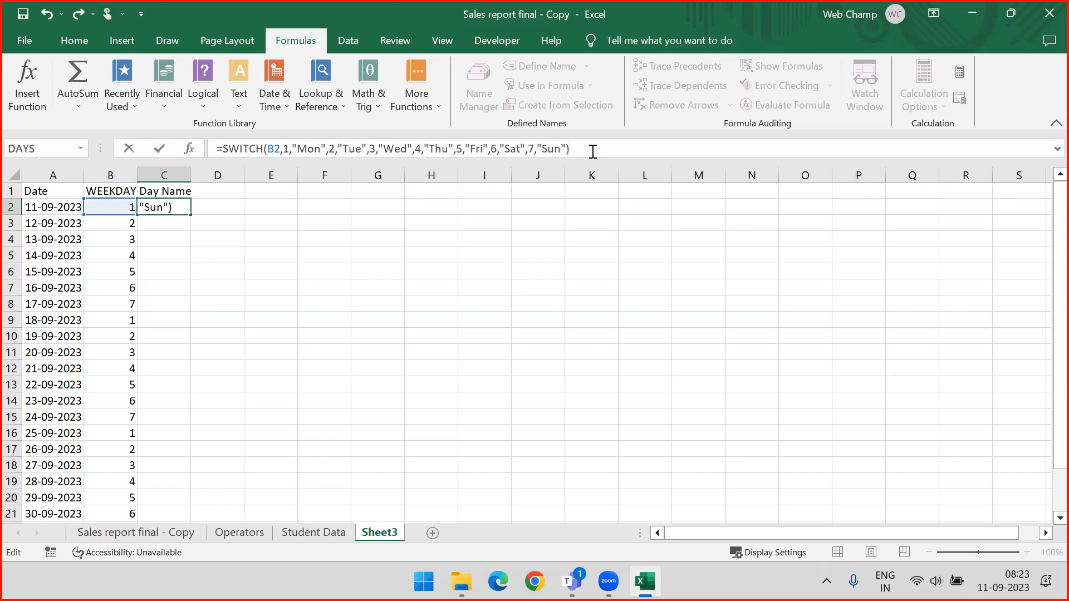
key("Return")
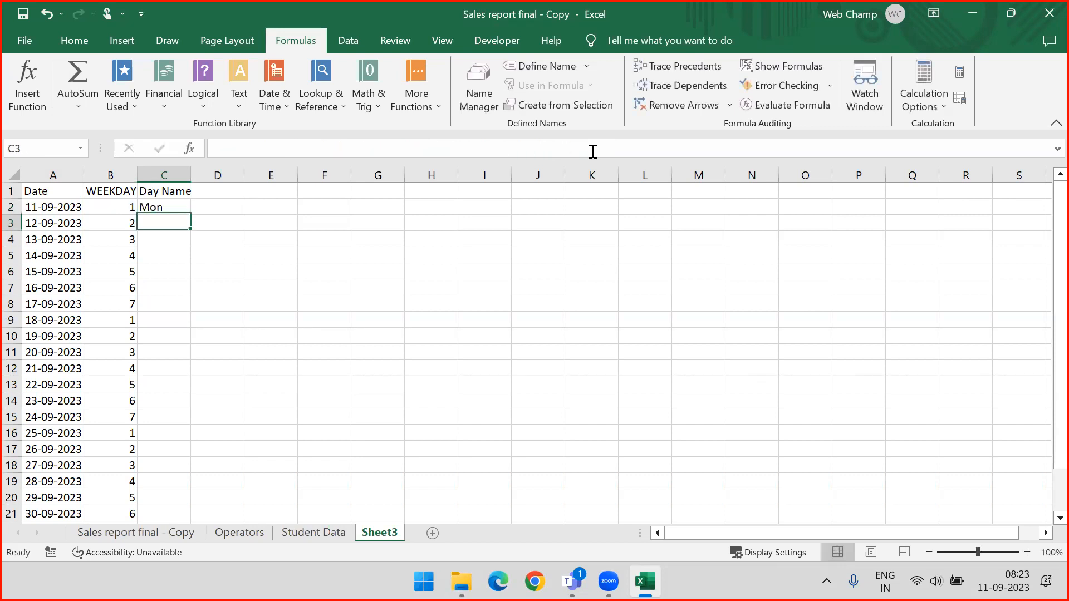
- Fill the SWITCH formula from C2 down through C8
key("Up")
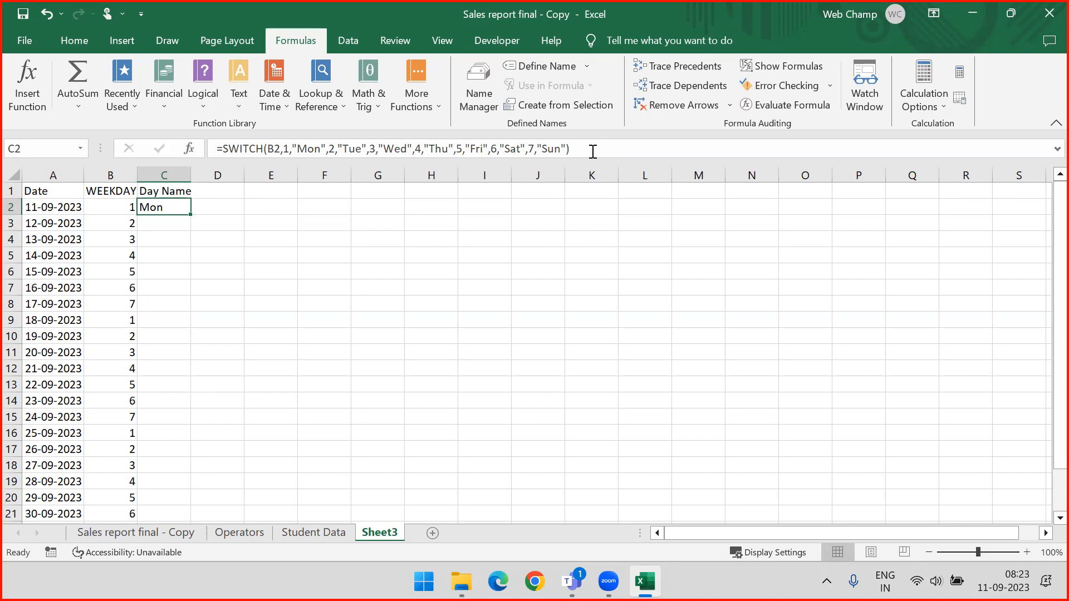
key("shift+Down")
key("shift+Down")
key("shift+Down")
key("shift+Down")
key("shift+Down")
key("shift+Down")
key("ctrl+d")
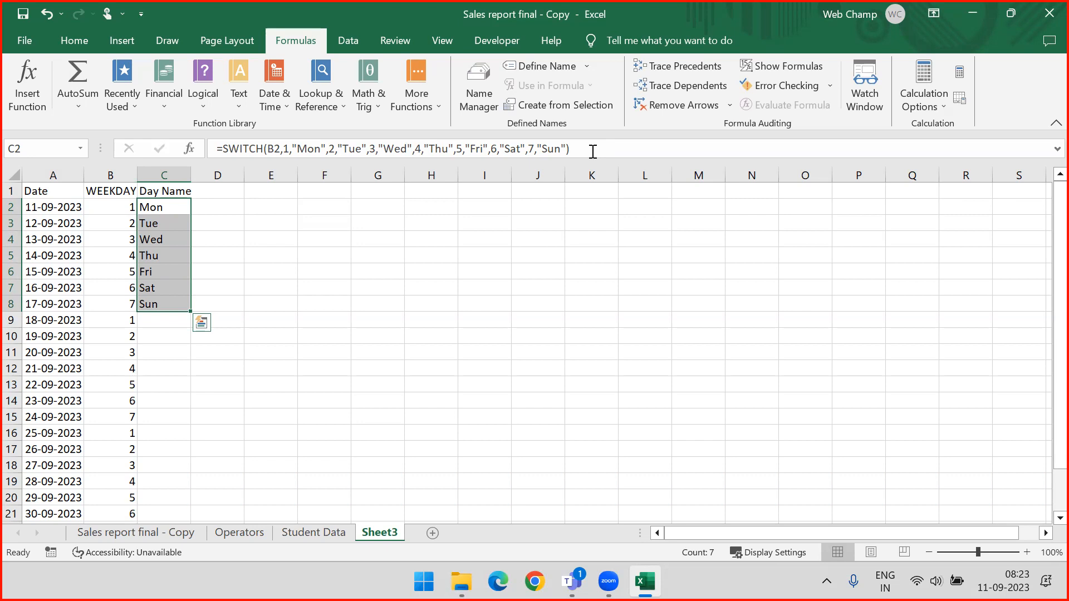
- Examine the expression, values and results in C2's SWITCH formula without altering it
left_click(279, 151)
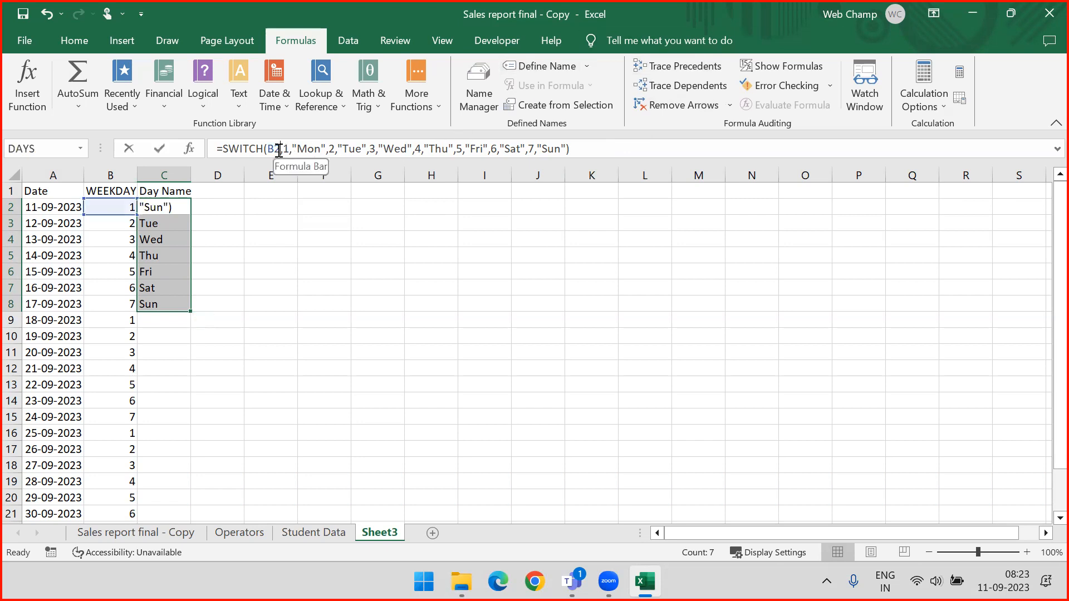
left_click_drag(283, 150, 293, 151)
left_click(292, 150)
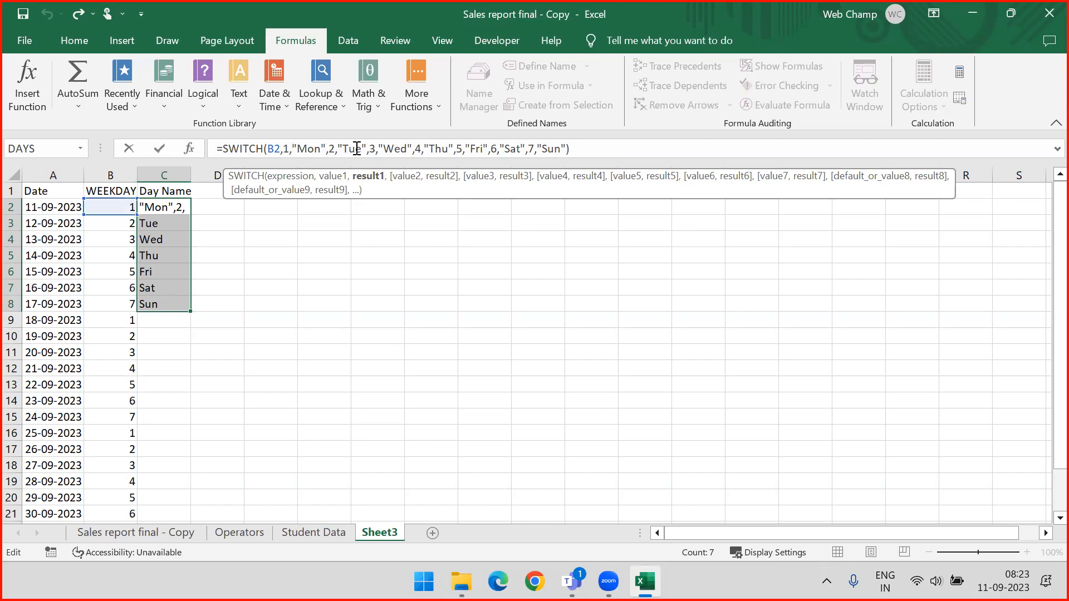
left_click(565, 150)
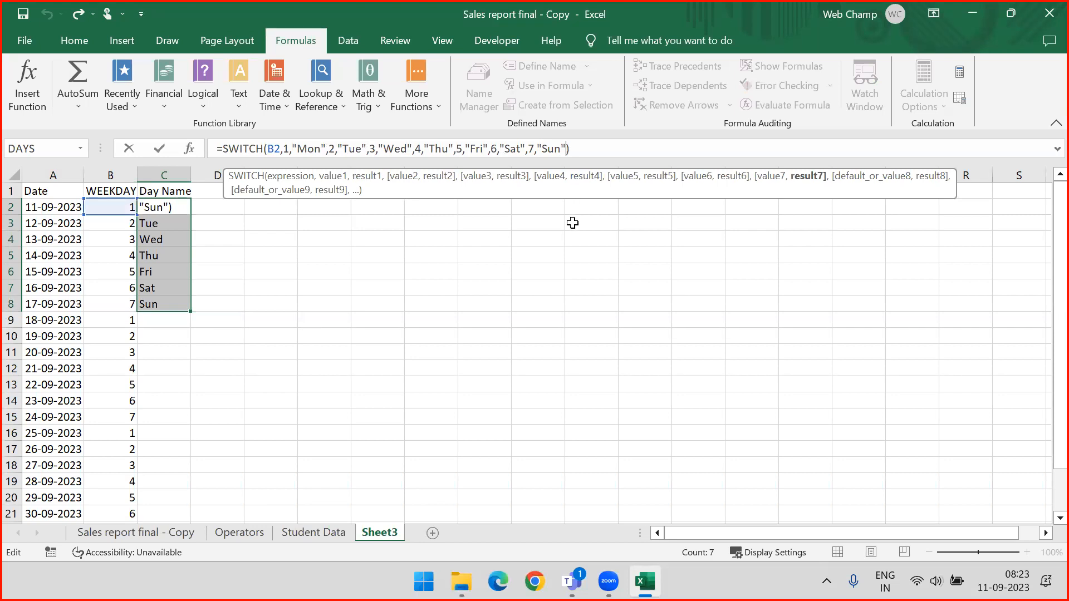
key("ctrl+Return")
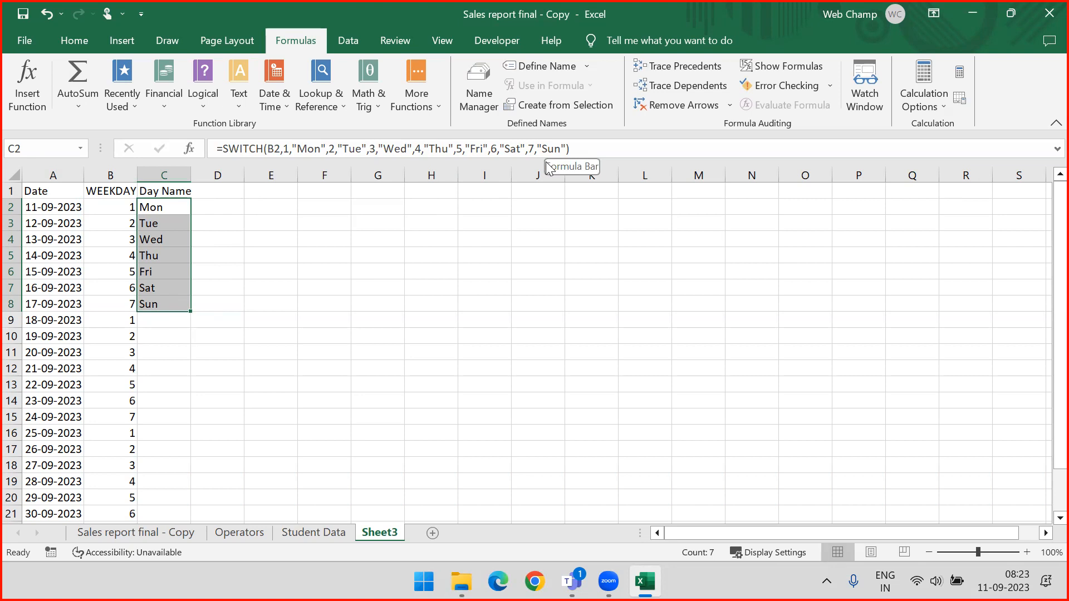
left_click(225, 215)
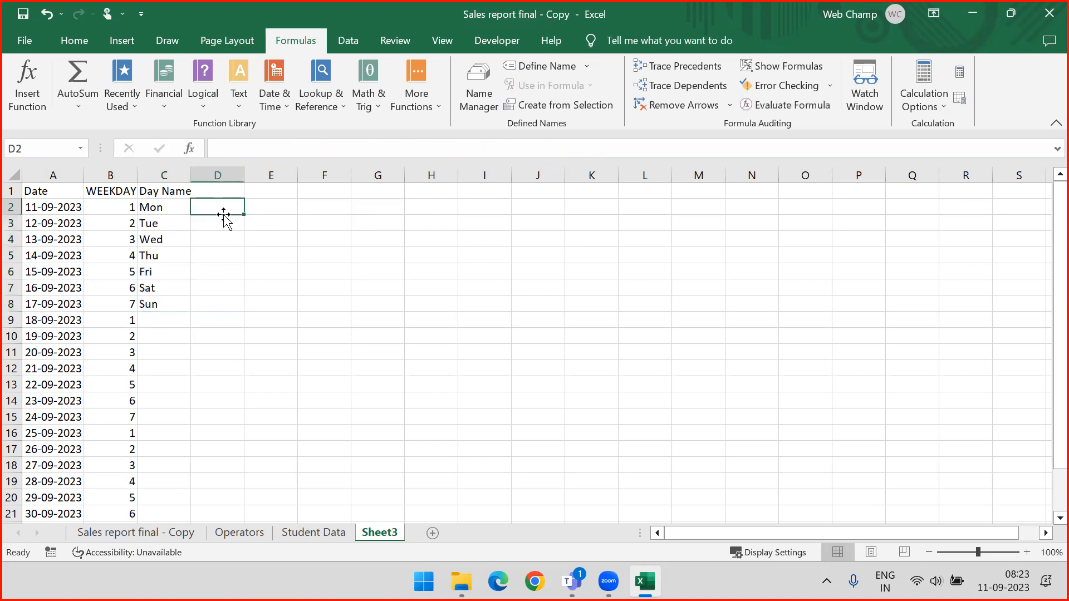
left_click(164, 206)
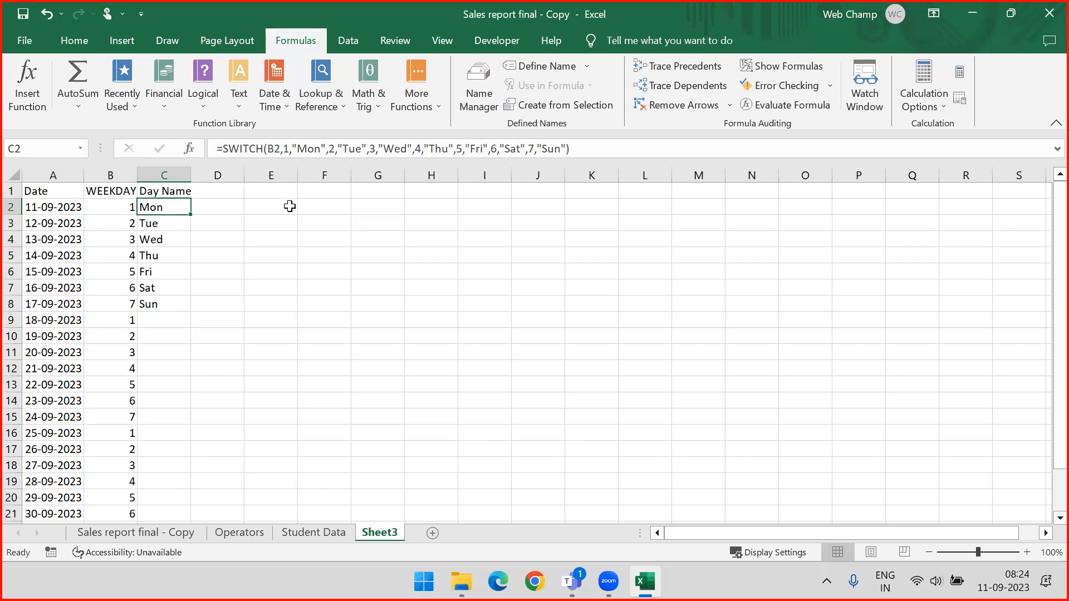
key("Down")
key("Up")
key("Right")
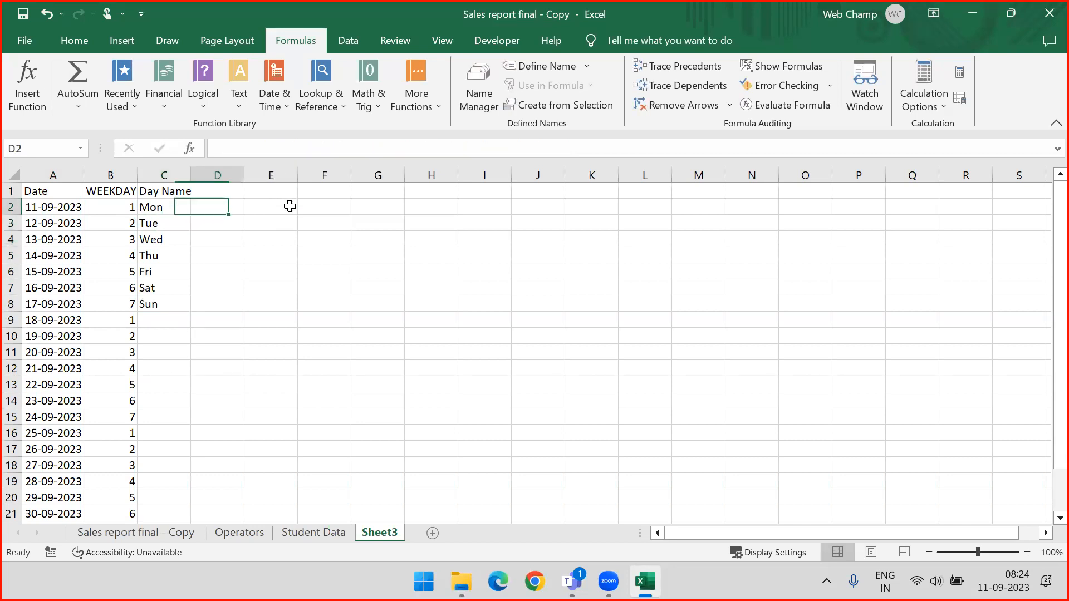
type("=ifs")
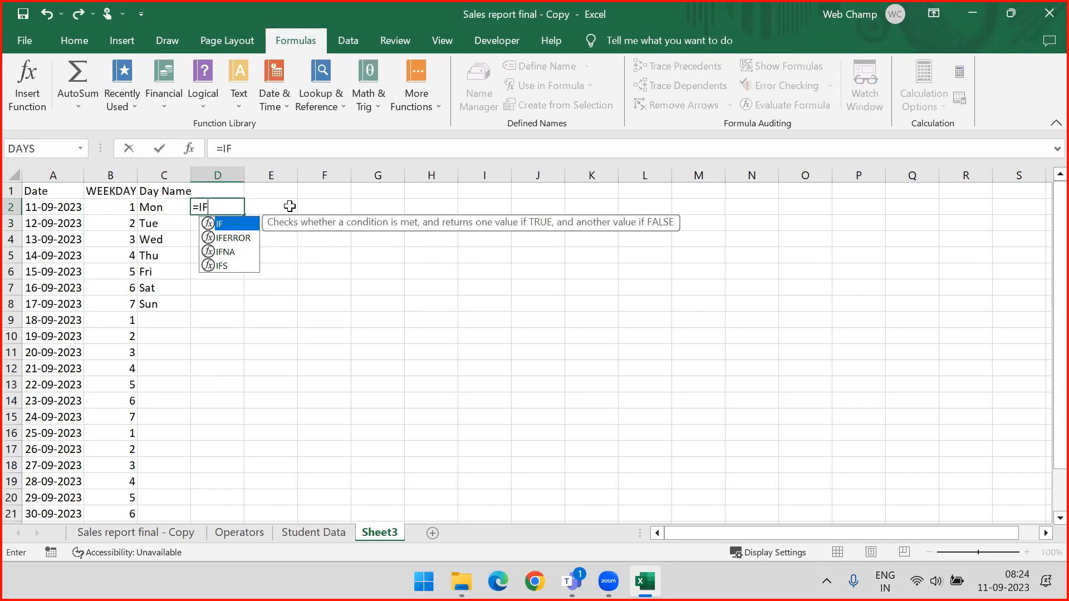
key("Tab")
key("Left")
key("Left")
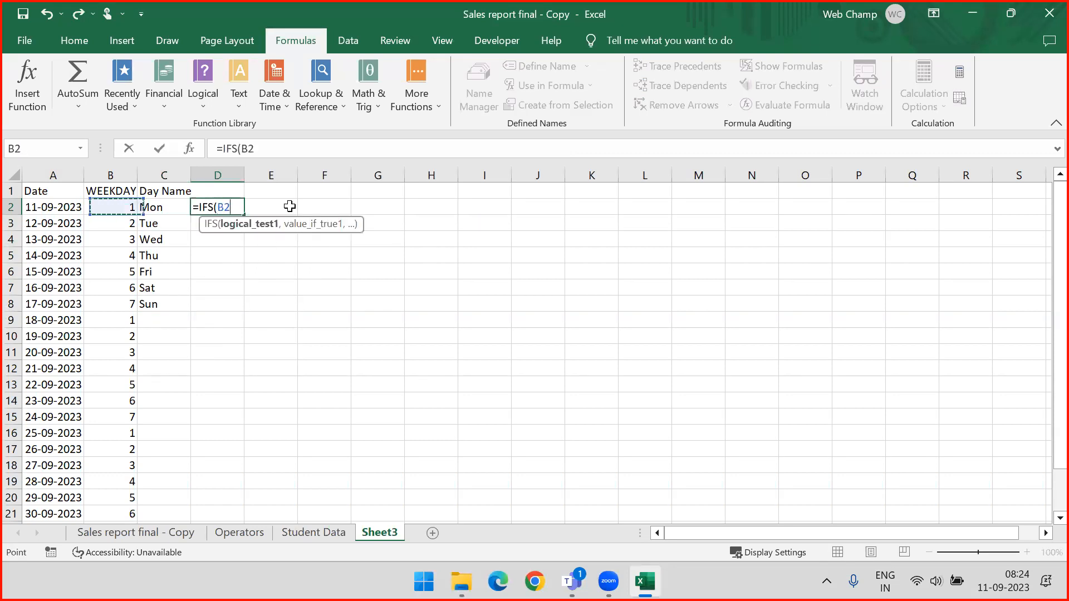
type("=1")
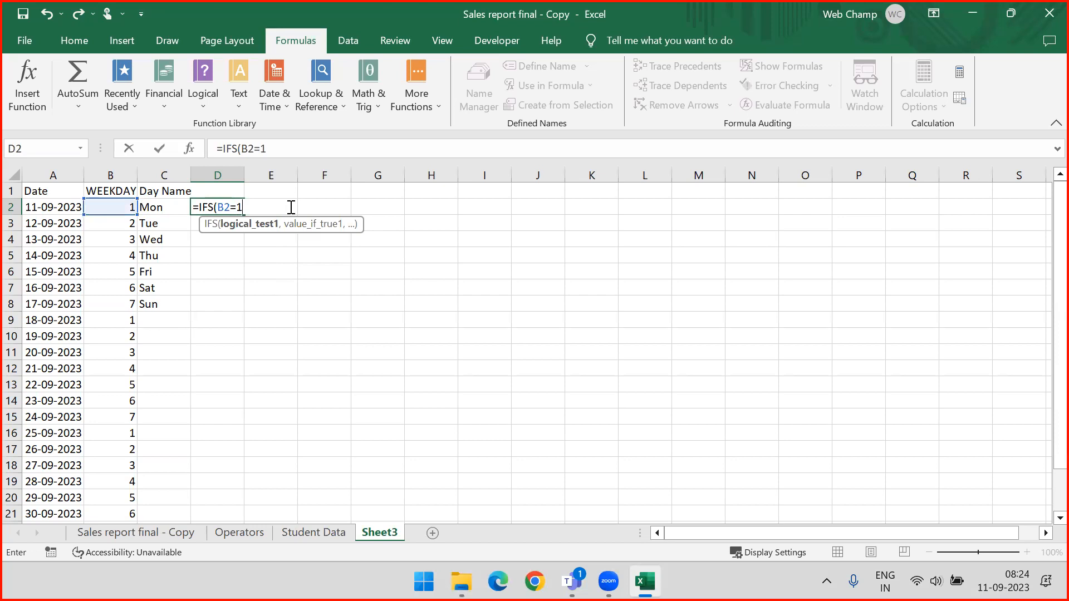
type(",\"Mon\",")
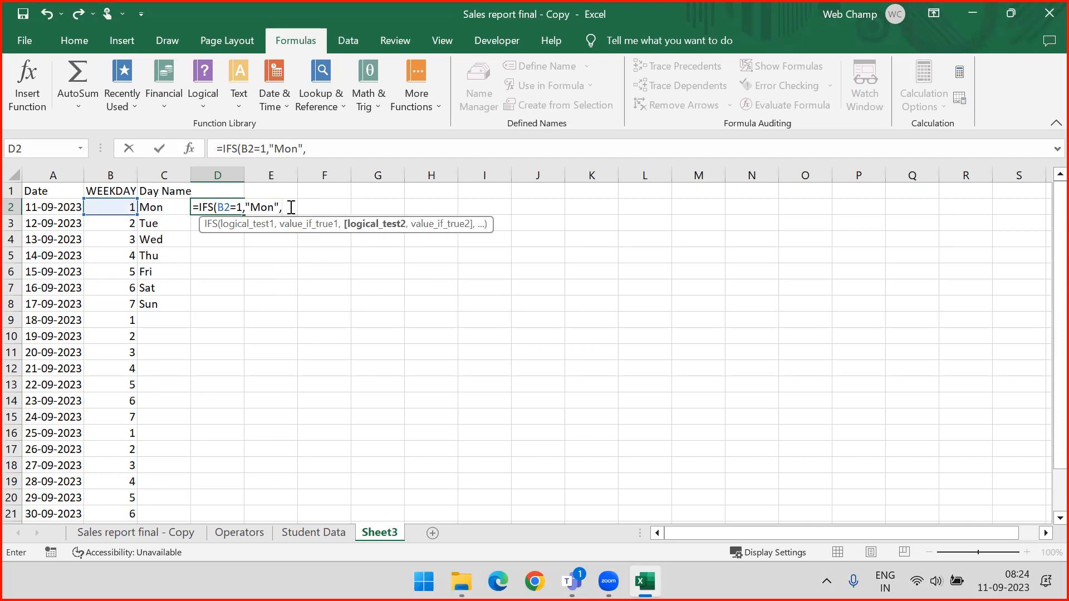
left_click(119, 206)
type("=2")
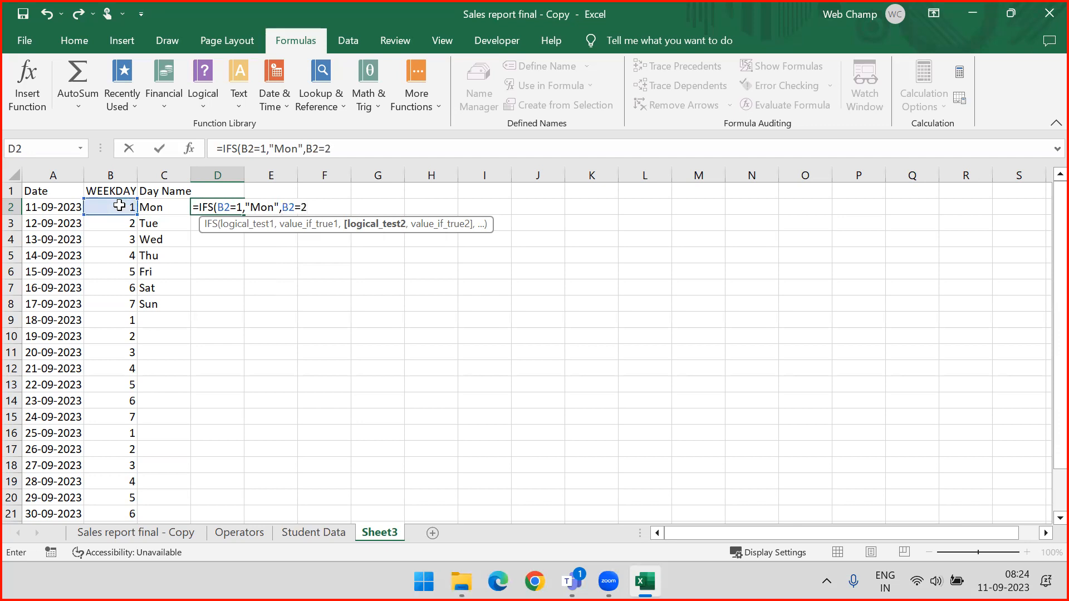
key("Escape")
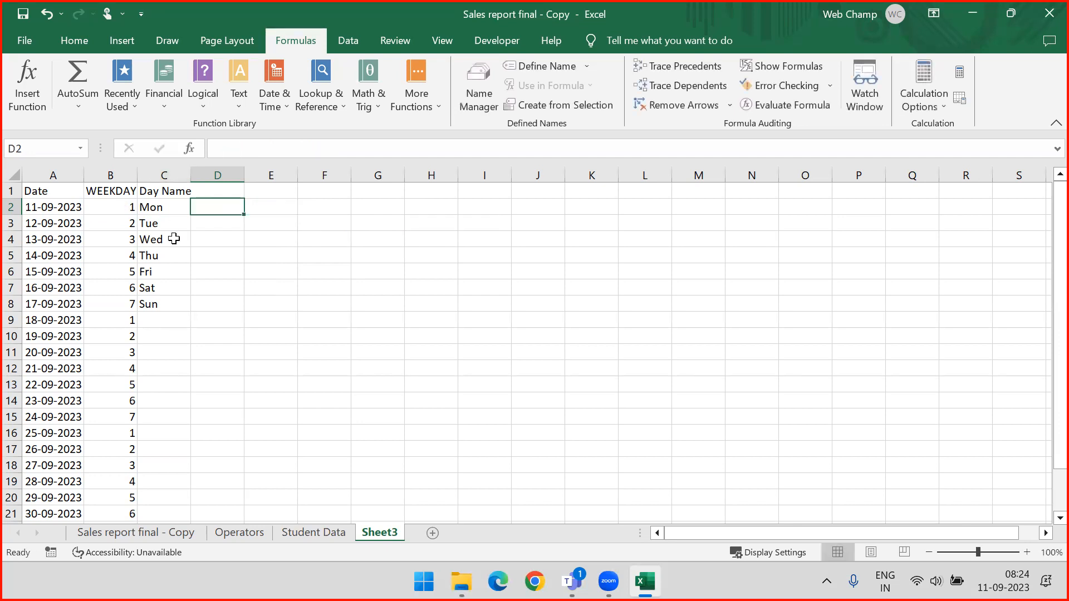
- Fill the SWITCH formulas in C2:C8 down to C19 and review the value and result pairs in C2
left_click_drag(148, 208, 159, 299)
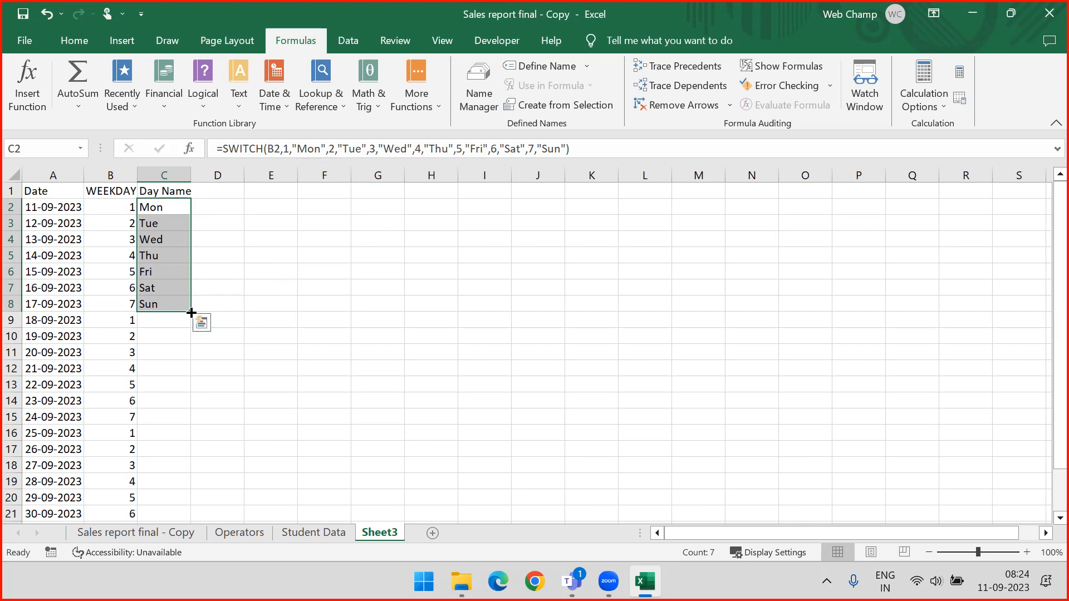
left_click_drag(191, 314, 192, 486)
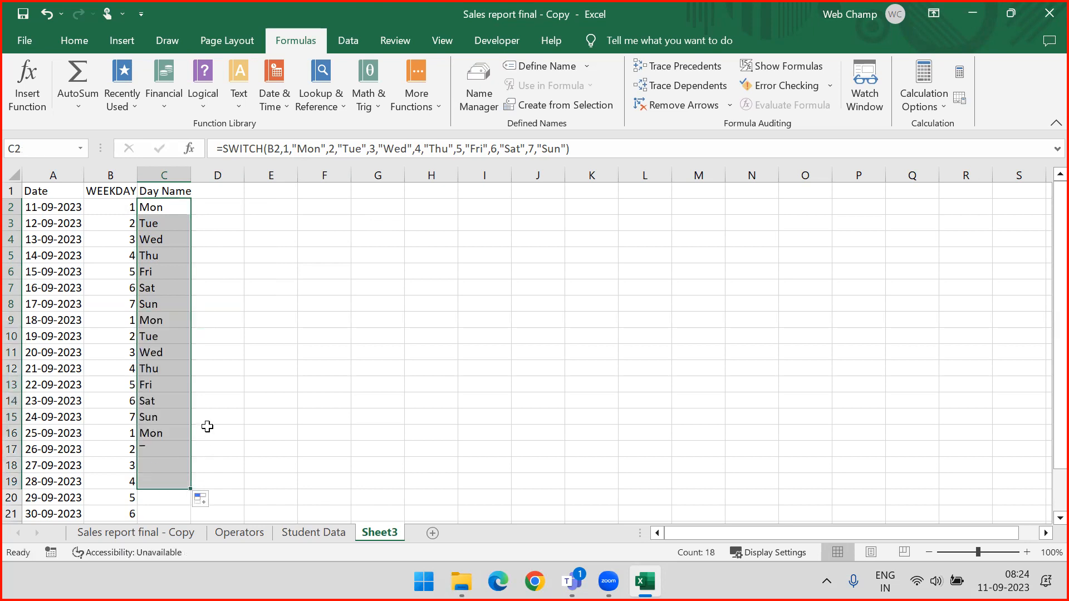
key("Down")
key("Up")
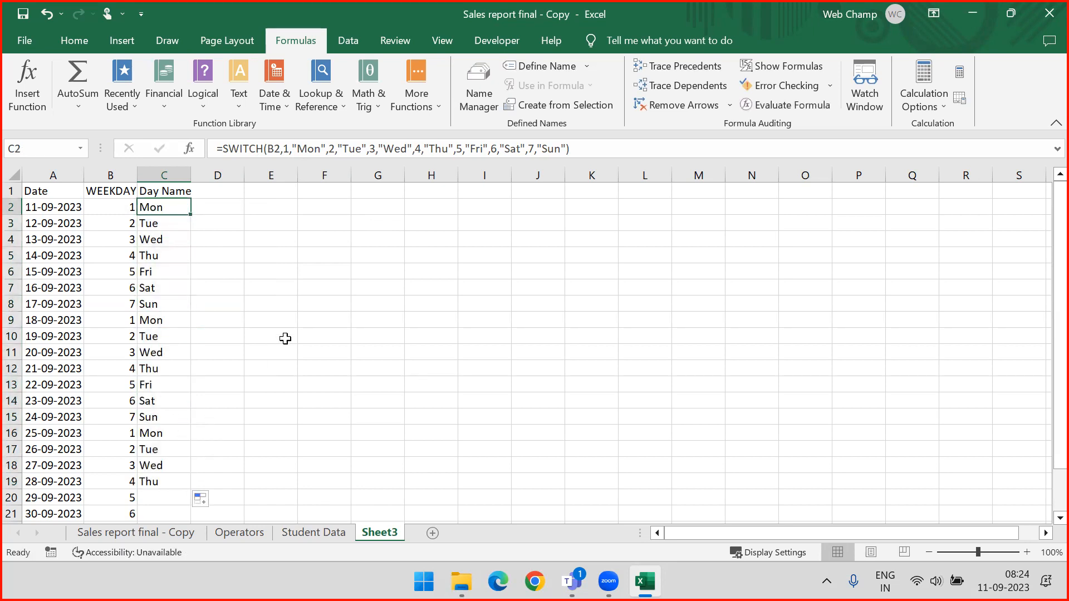
left_click_drag(283, 148, 566, 148)
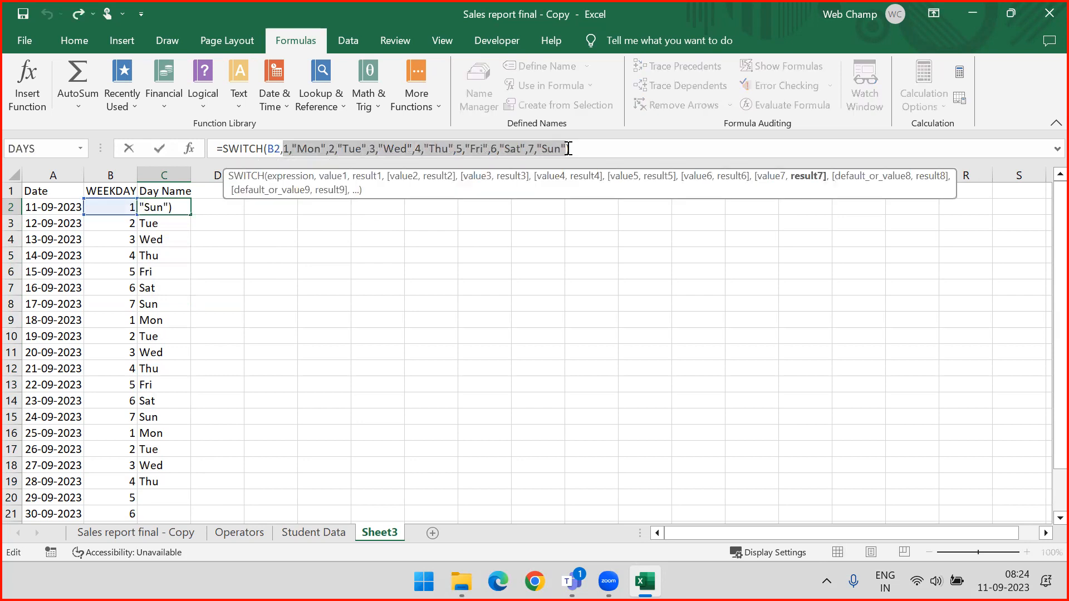
left_click(602, 147)
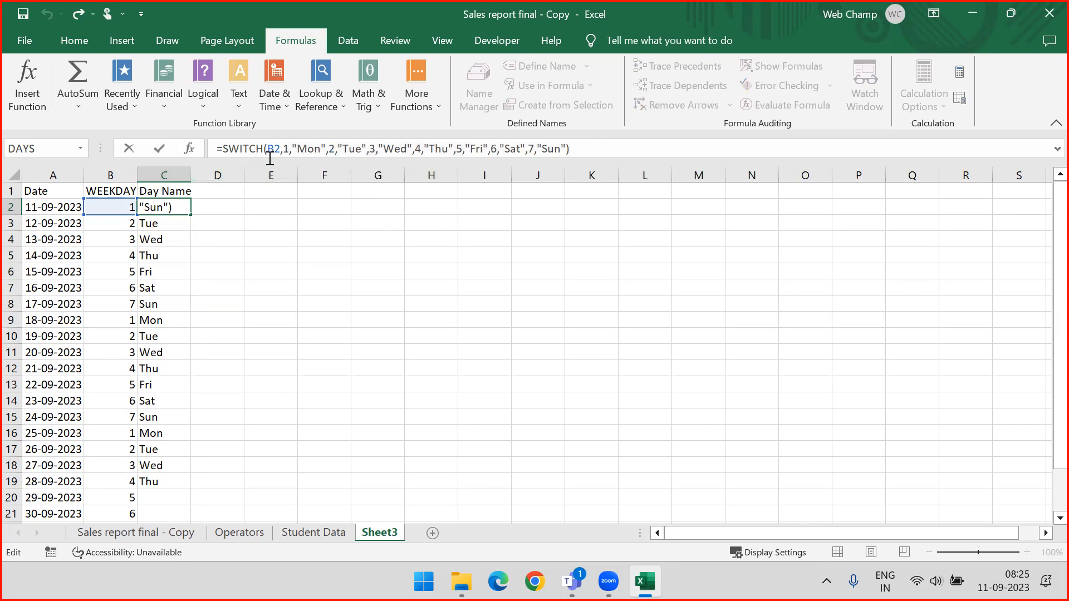
key("ctrl+Return")
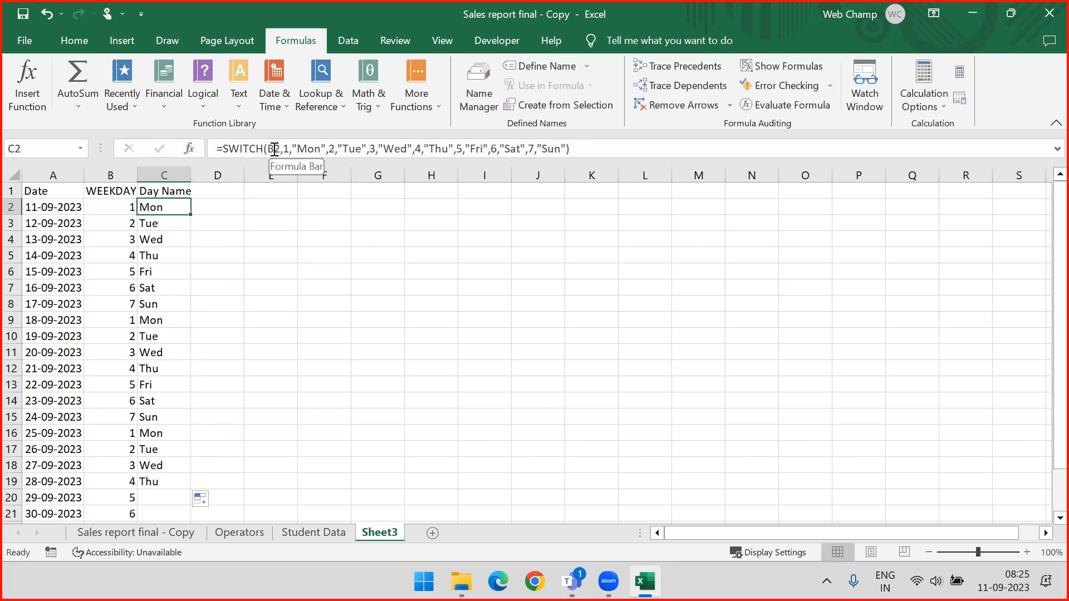
- Examine the B2 expression in C2's SWITCH formula and the list of available logical functions
double_click(275, 149)
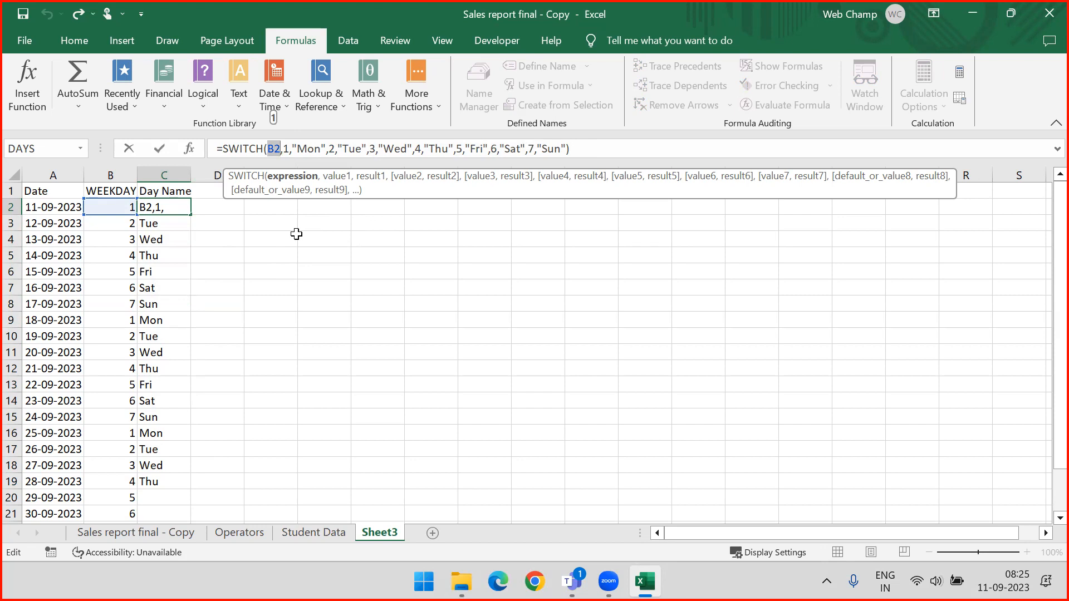
key("Escape")
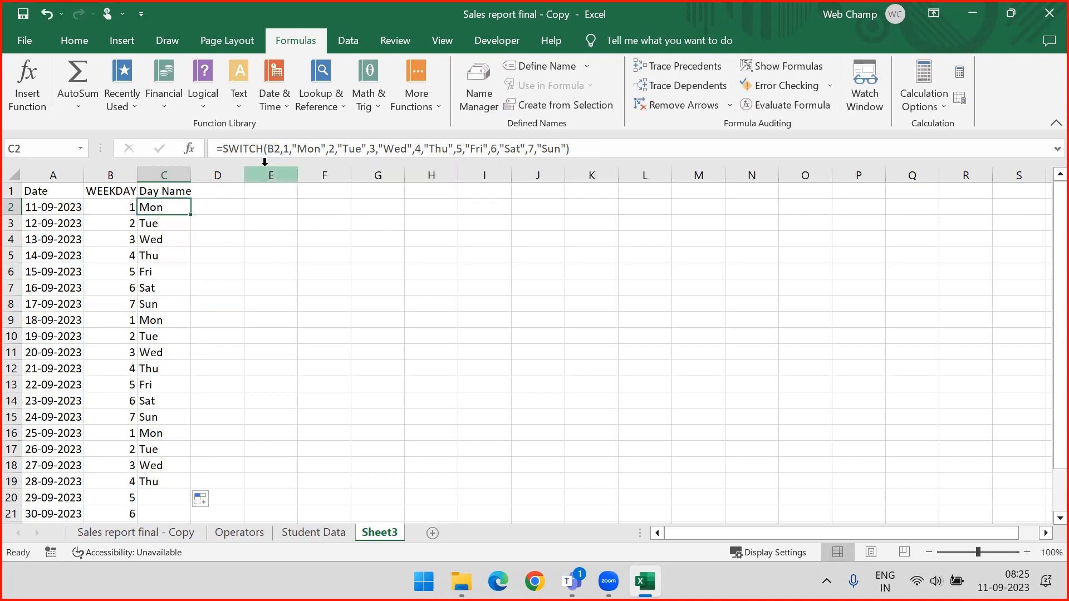
left_click(244, 104)
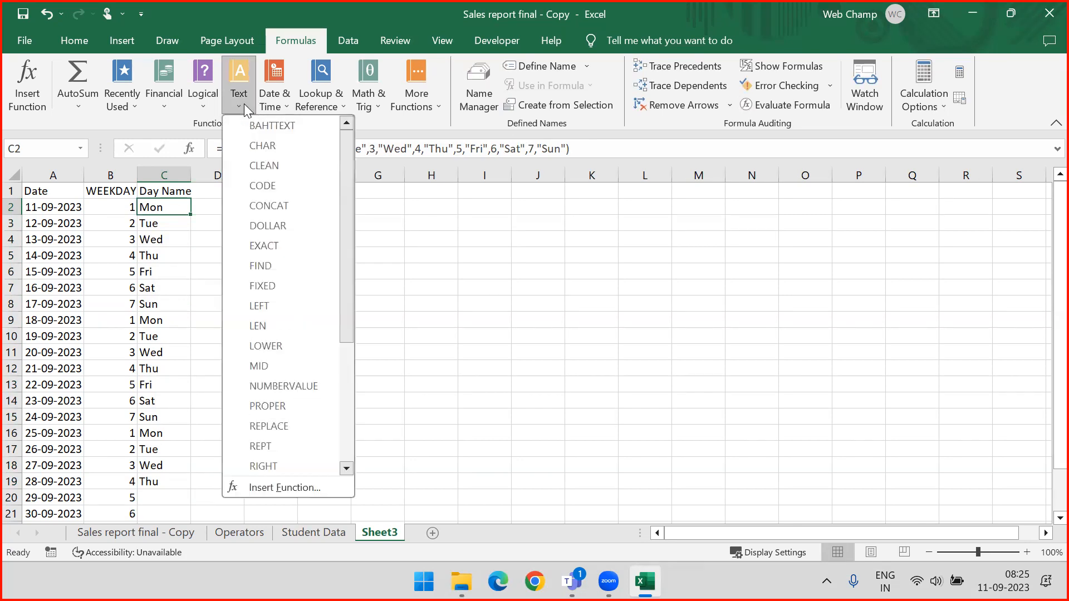
left_click(209, 104)
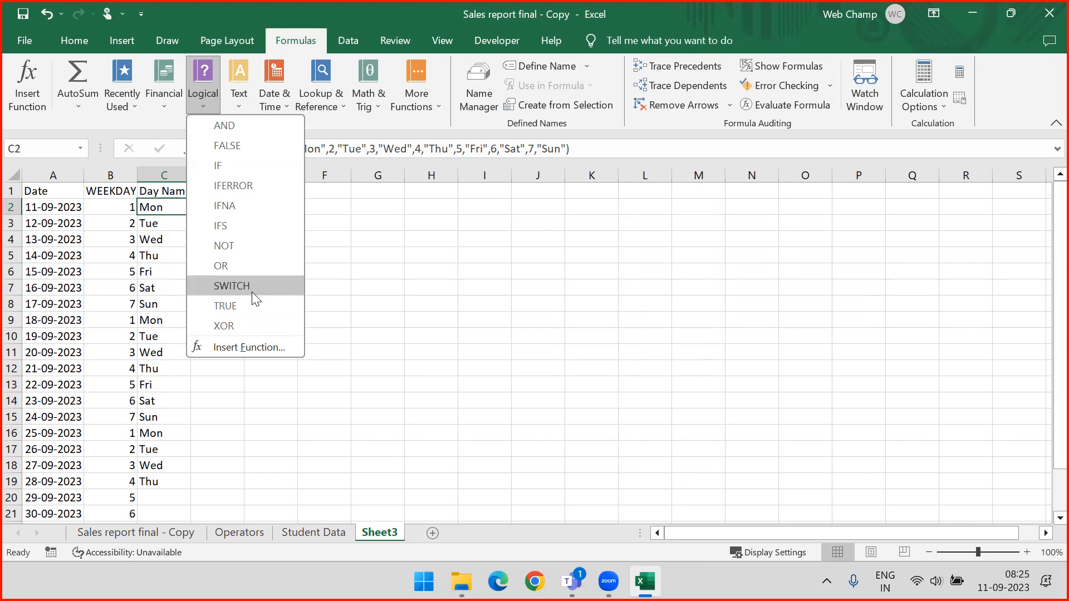
left_click(427, 228)
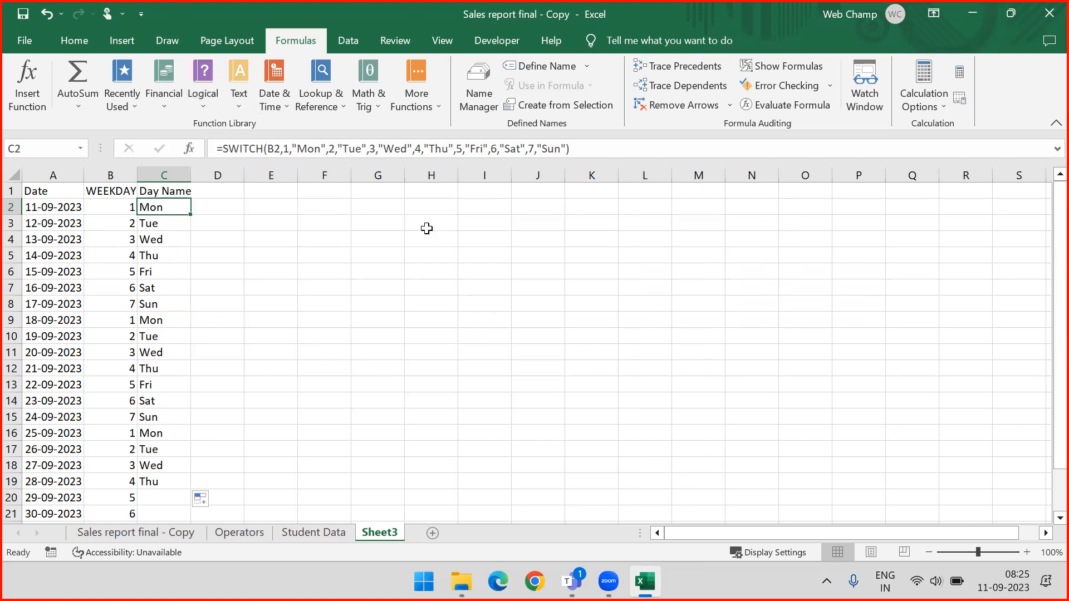
- Enter the formula =TRUE() in cell H2 of Sheet3
left_click(441, 204)
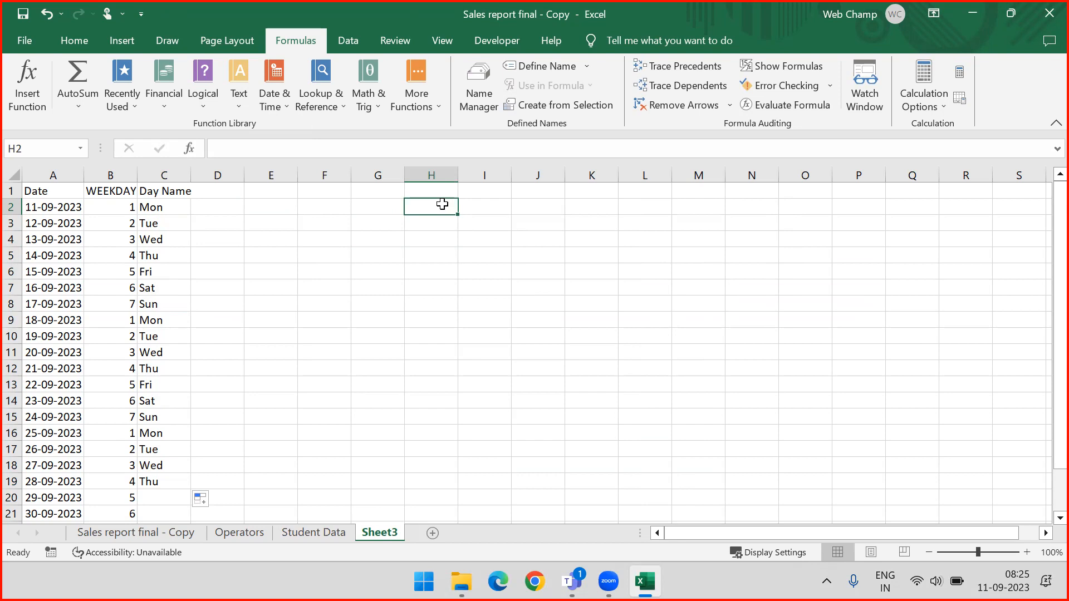
type("=TRUE")
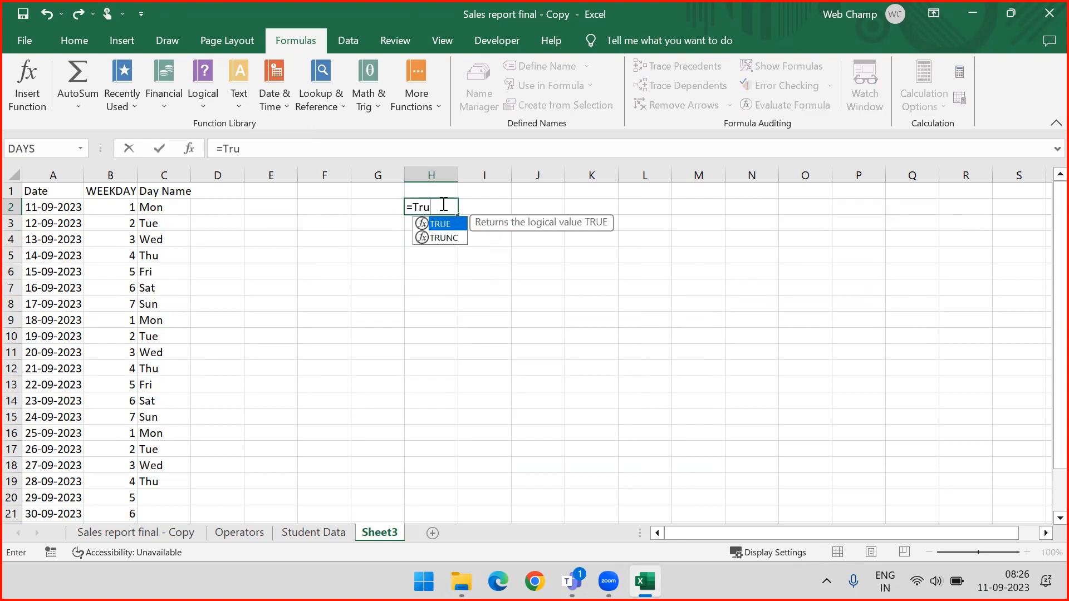
type("()")
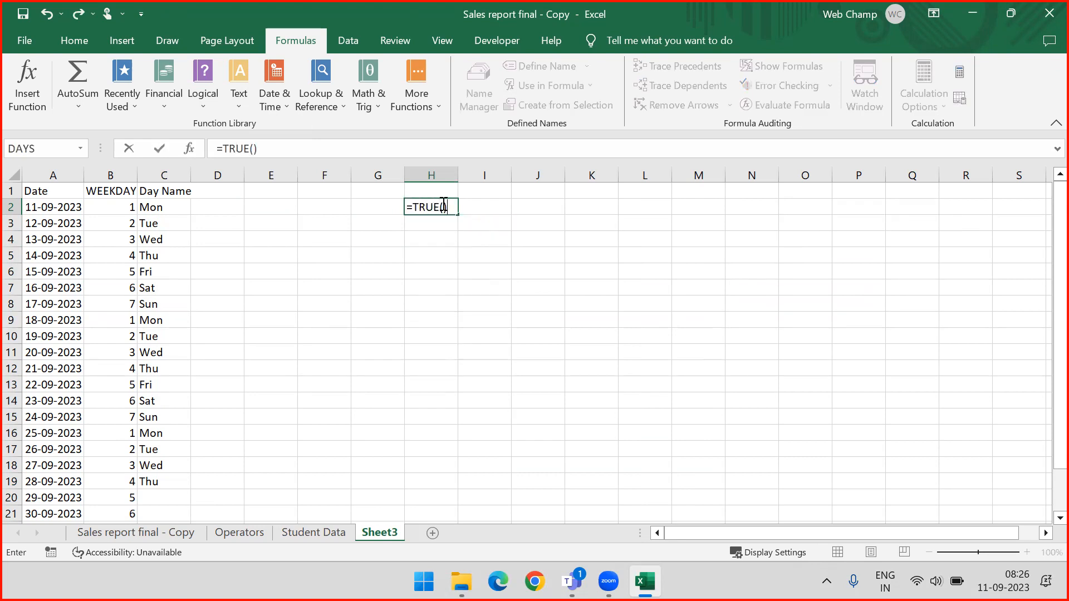
key("Return")
left_click(441, 205)
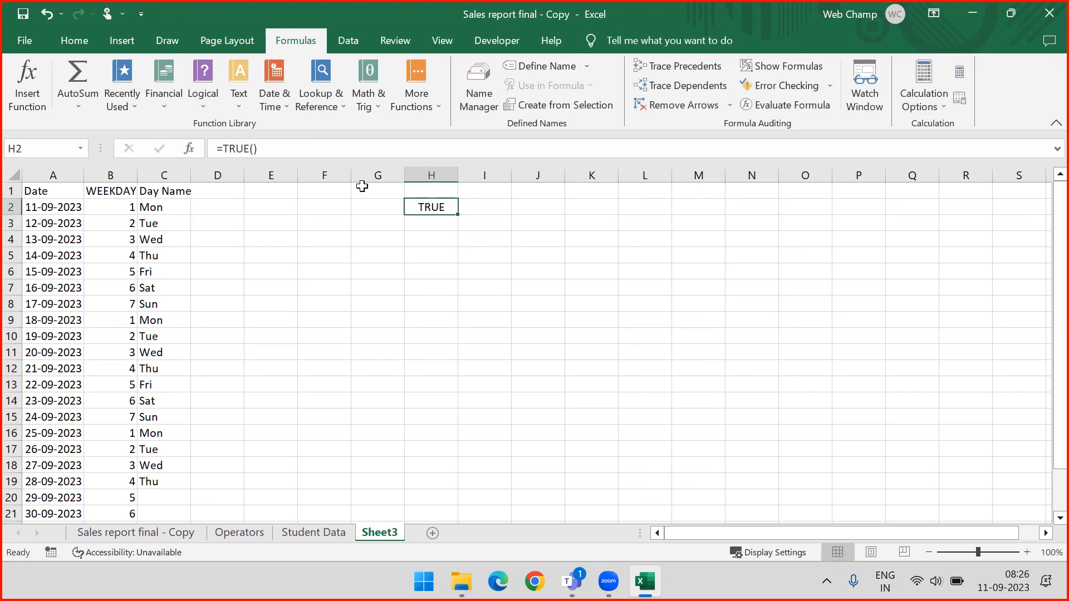
- On the Student Data sheet, replace the second VLOOKUP's range_lookup argument in K2 with TRUE()
left_click(283, 538)
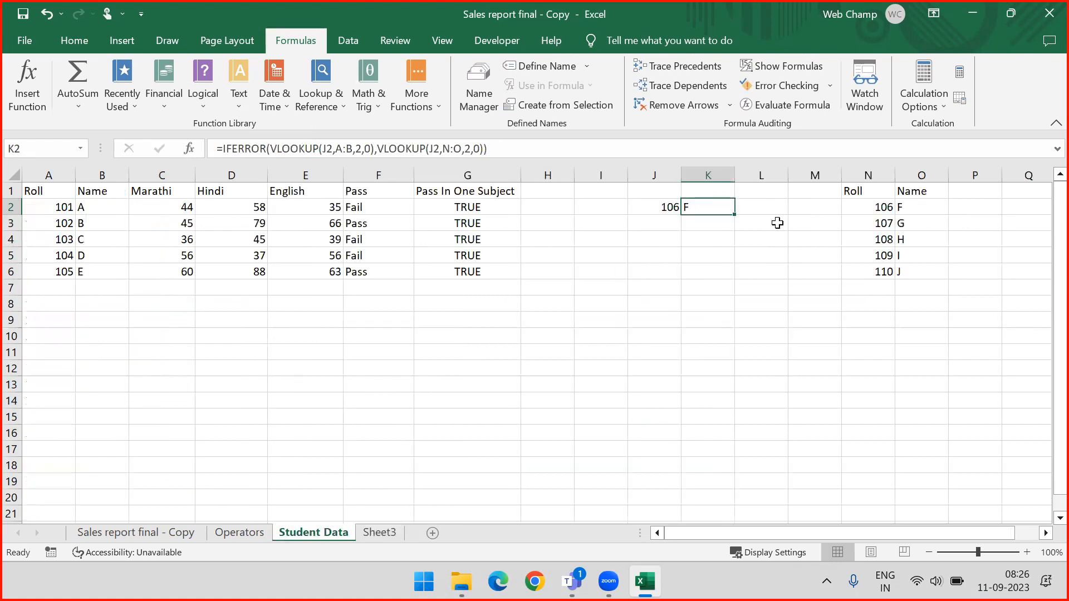
left_click(906, 207)
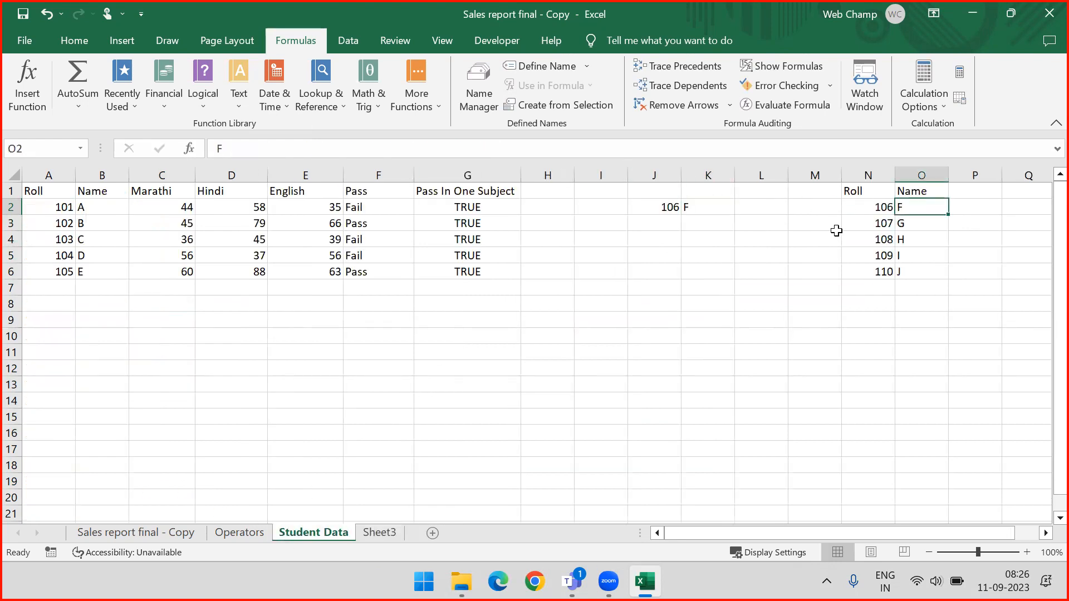
left_click(692, 207)
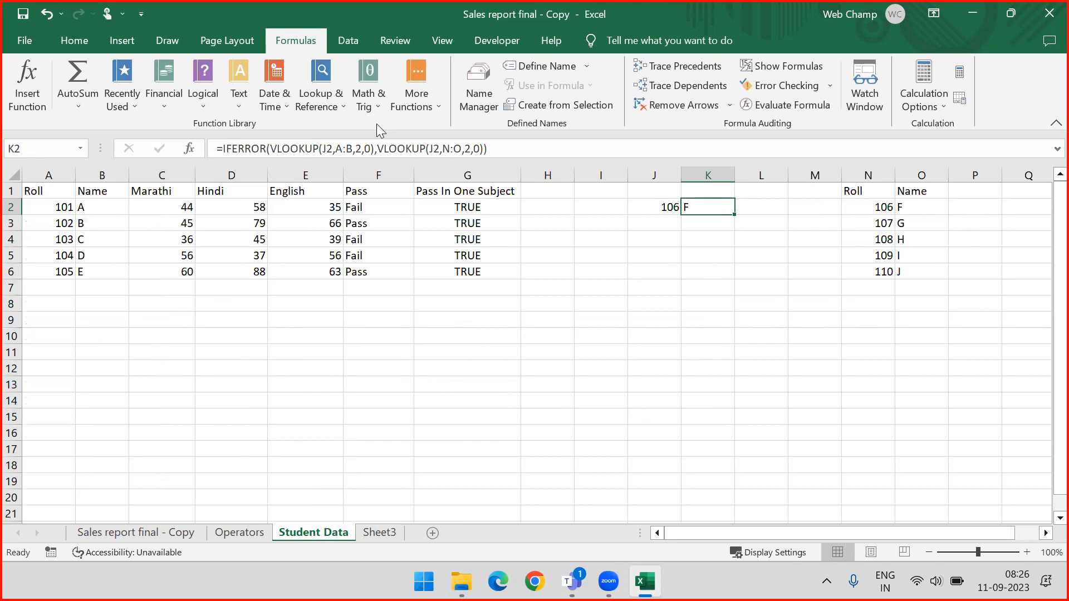
left_click(480, 148)
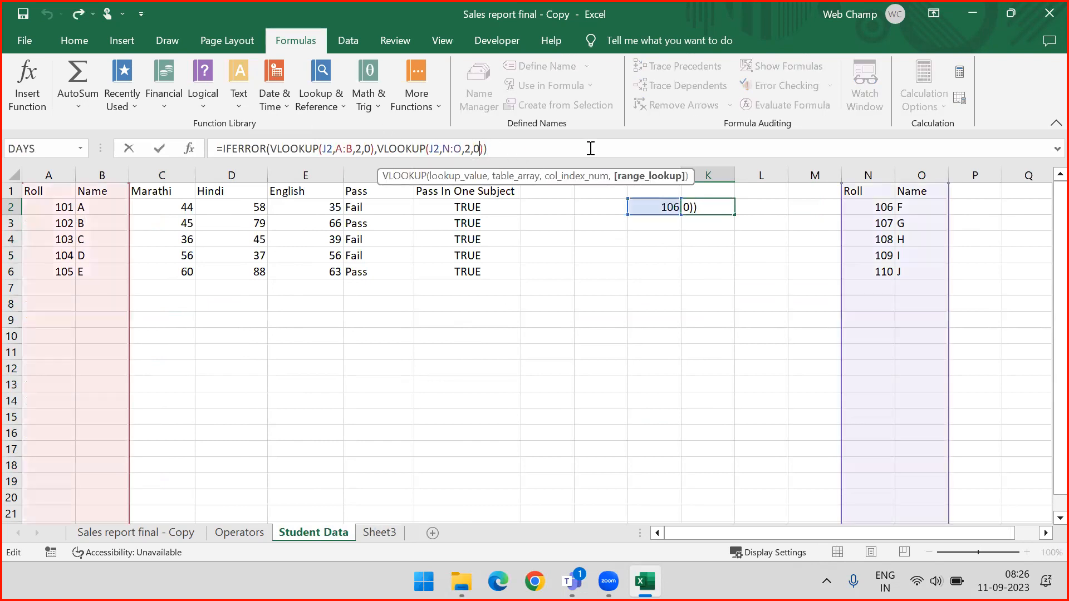
key("BackSpace")
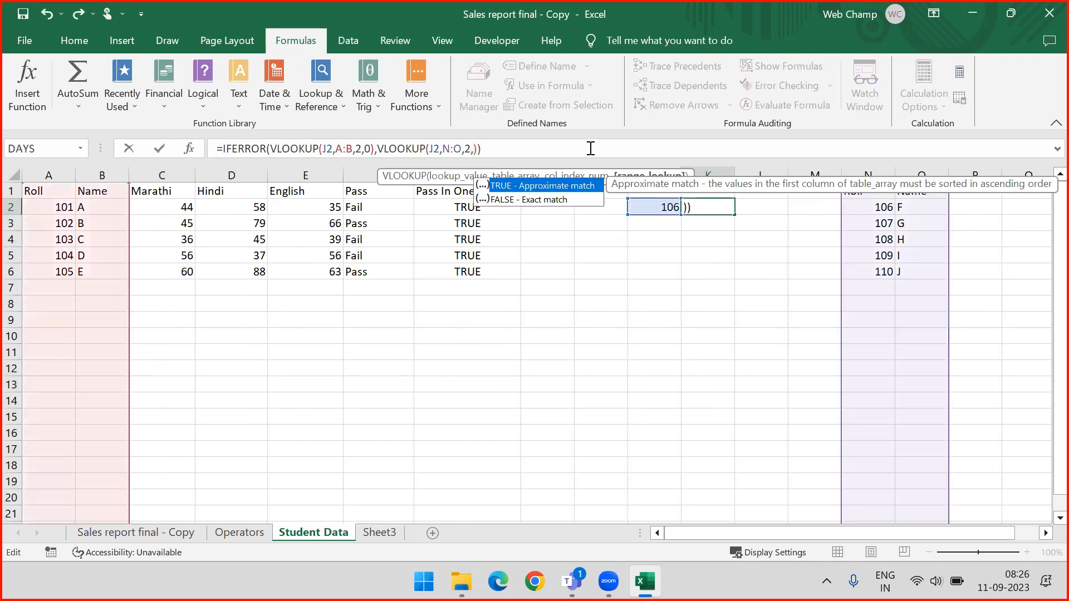
type("True()")
key("Return")
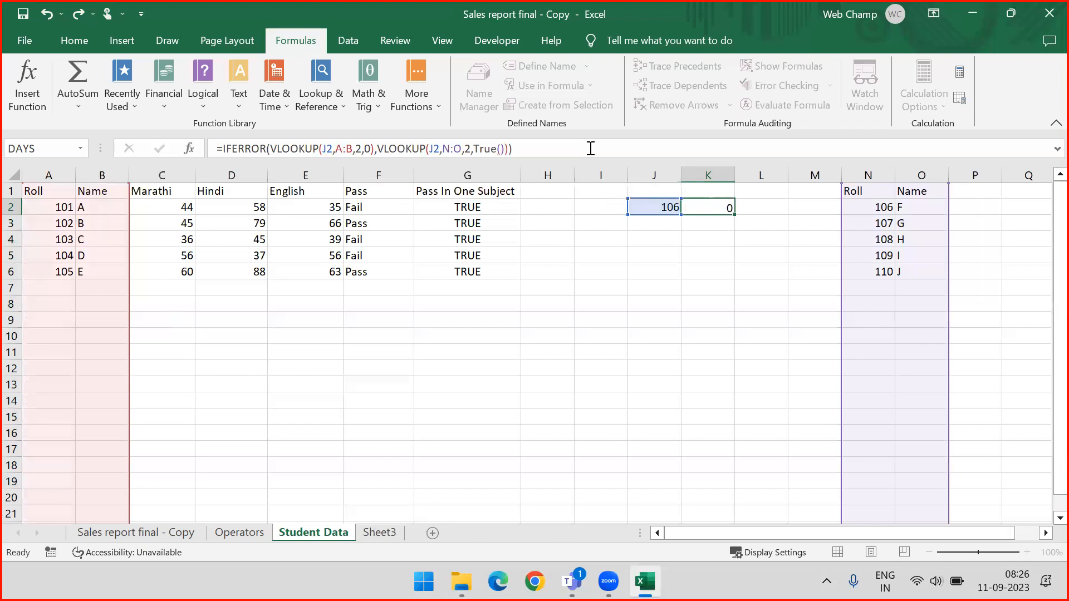
key("Up")
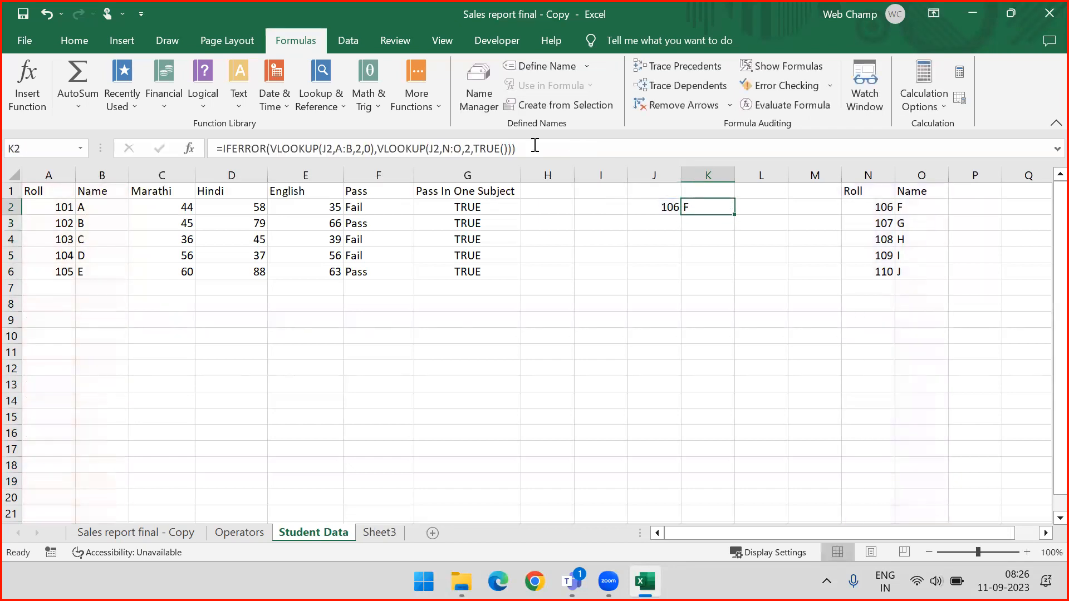
- Set the second VLOOKUP's range_lookup argument in K2 back to 0
double_click(498, 149)
left_click_drag(499, 150, 510, 159)
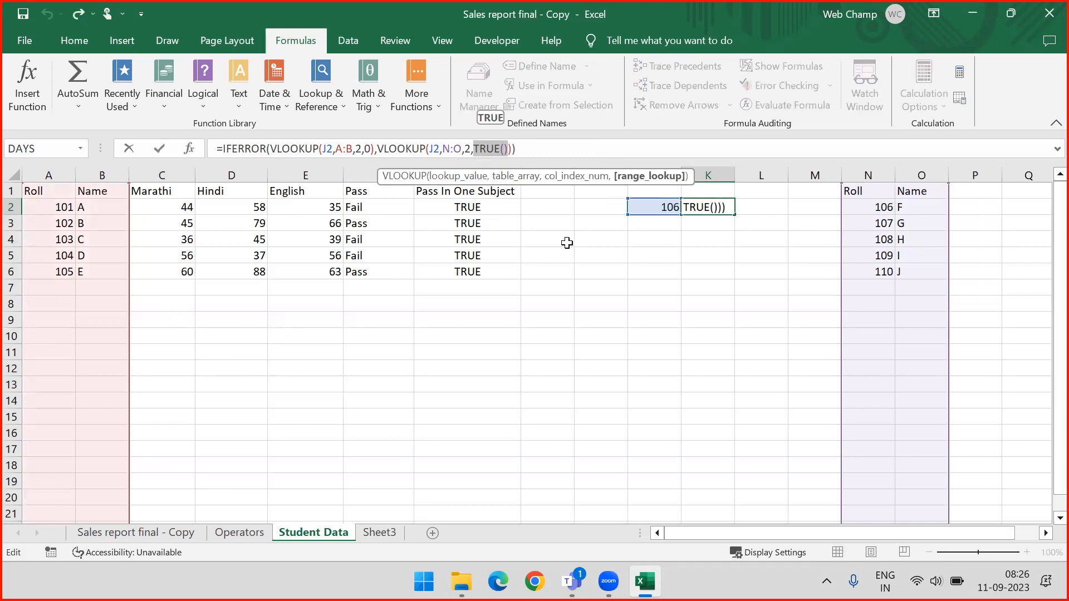
key("BackSpace")
type("0")
key("Return")
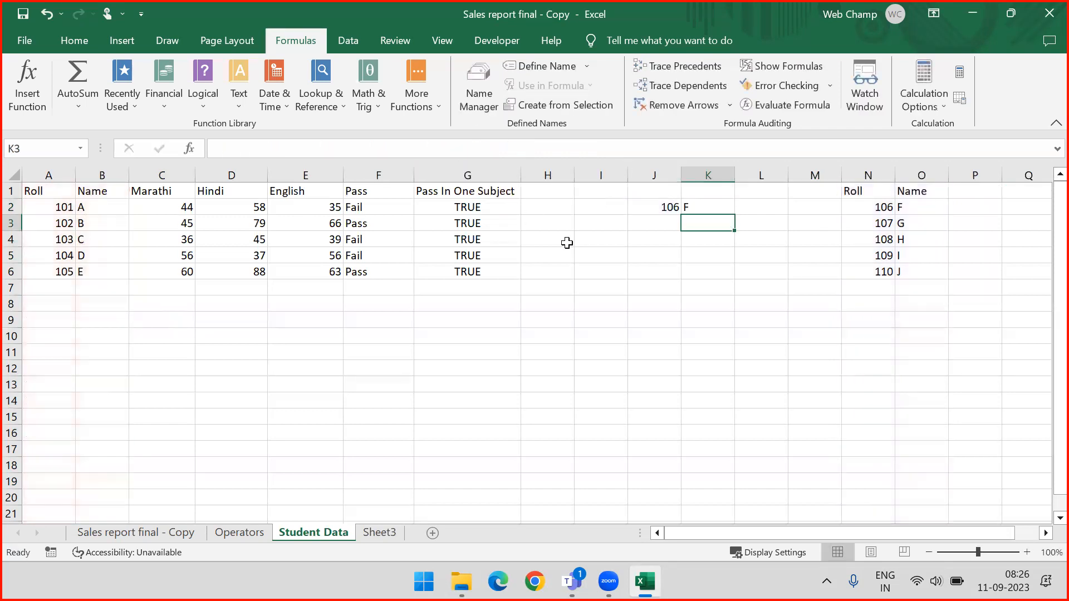
- Enter 0 and False in G12:H12, and 1 and True in G13:H13
left_click(437, 368)
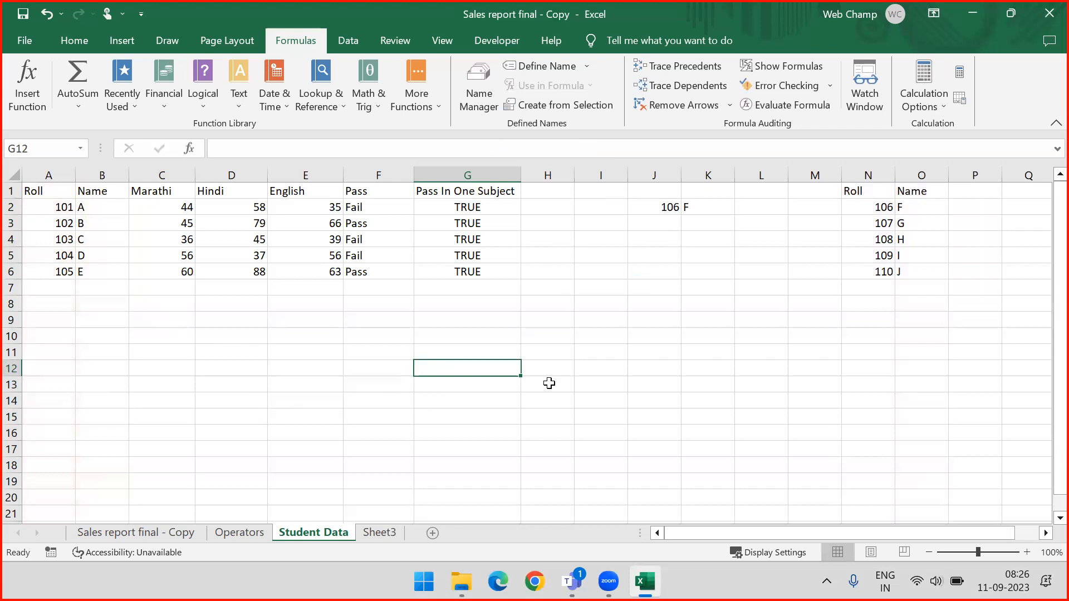
type("0")
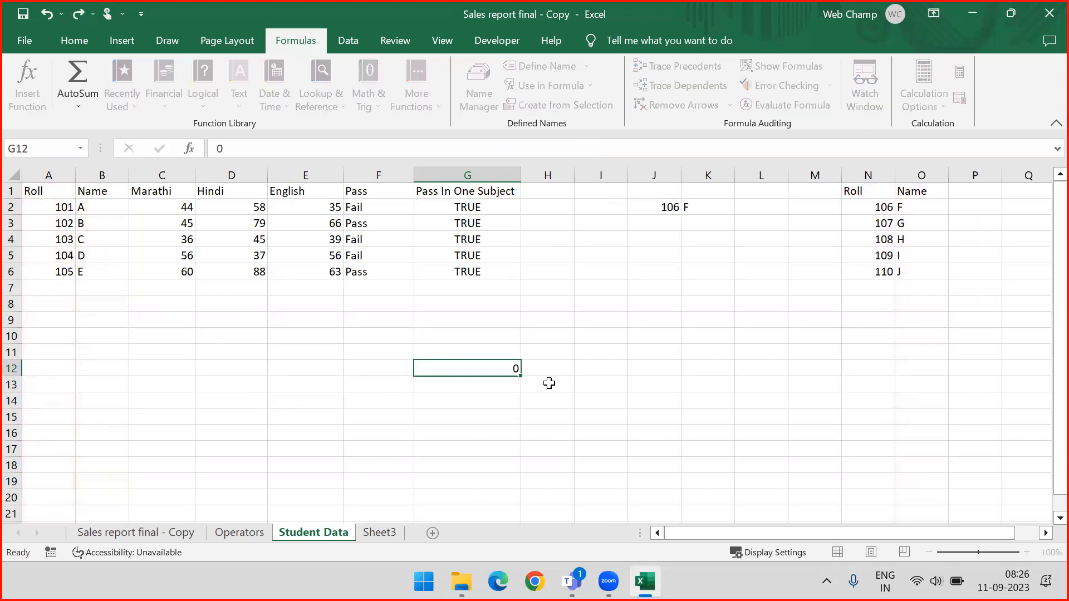
key("Tab")
type("False")
key("Return")
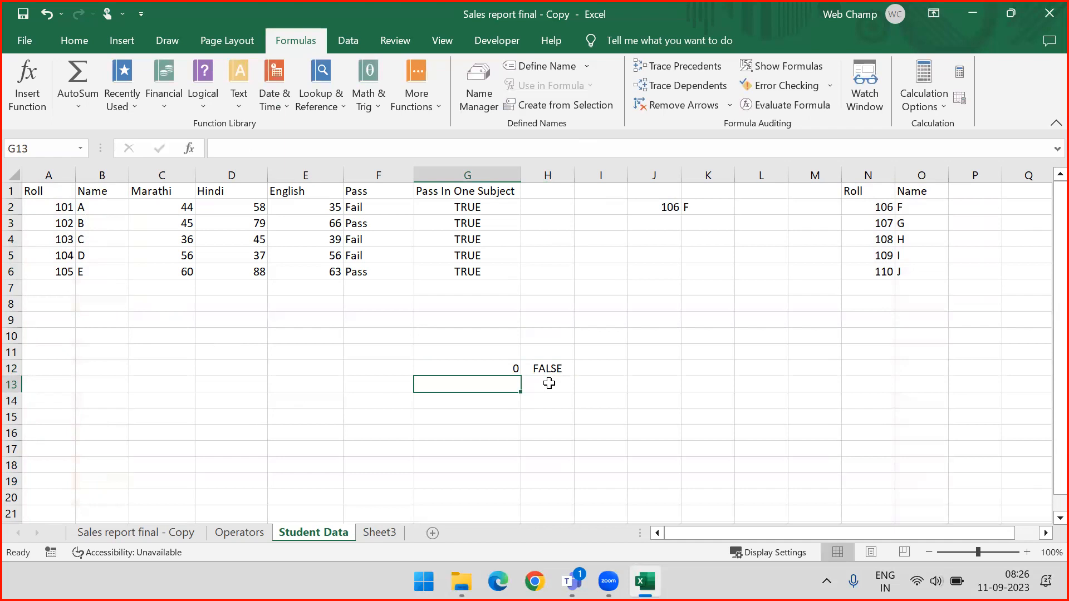
type("1")
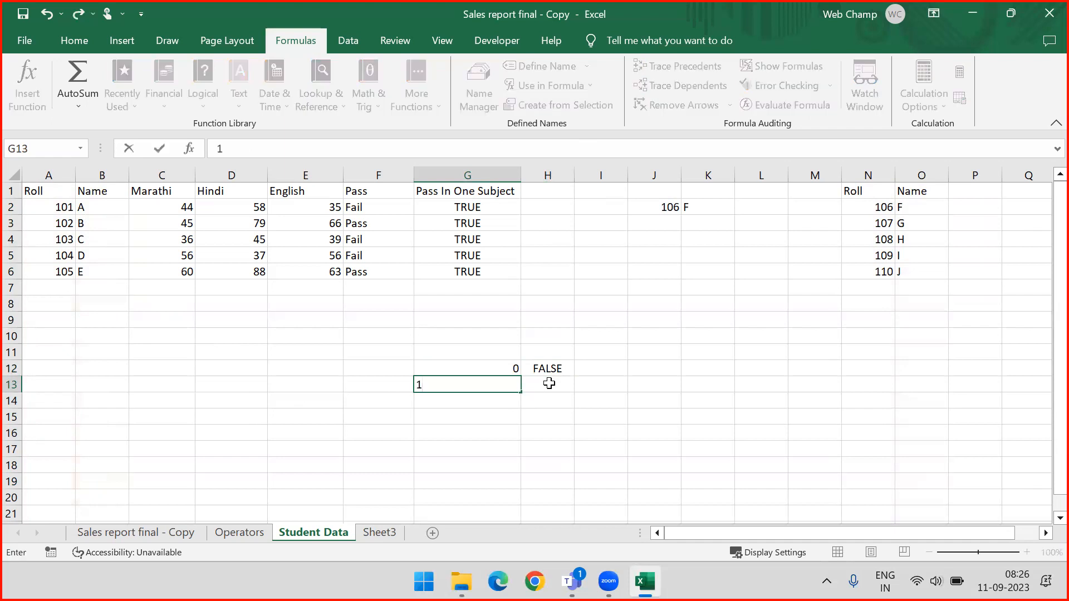
key("Tab")
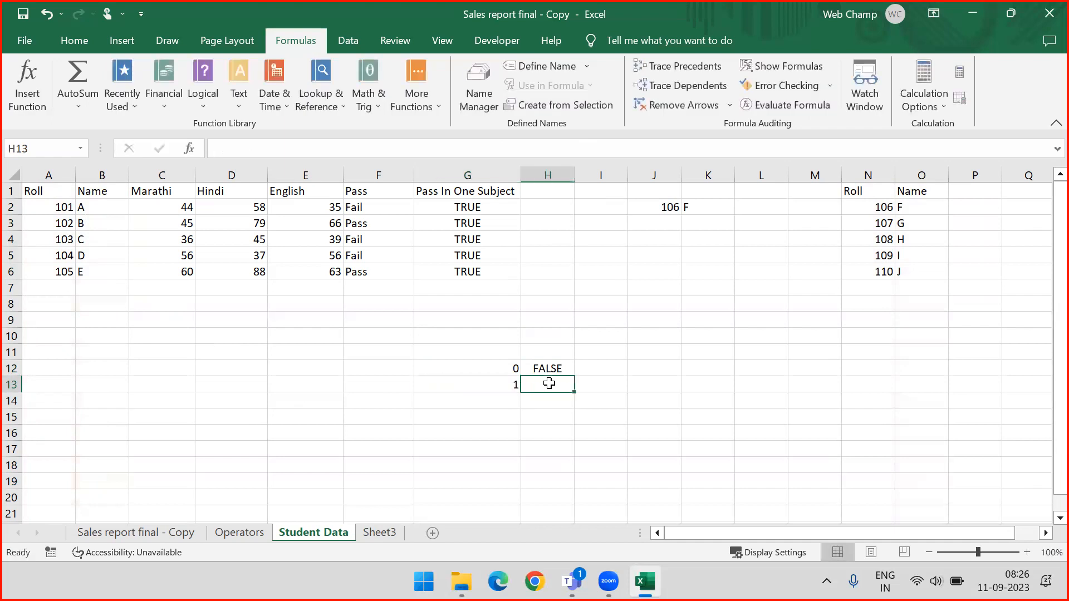
type("True")
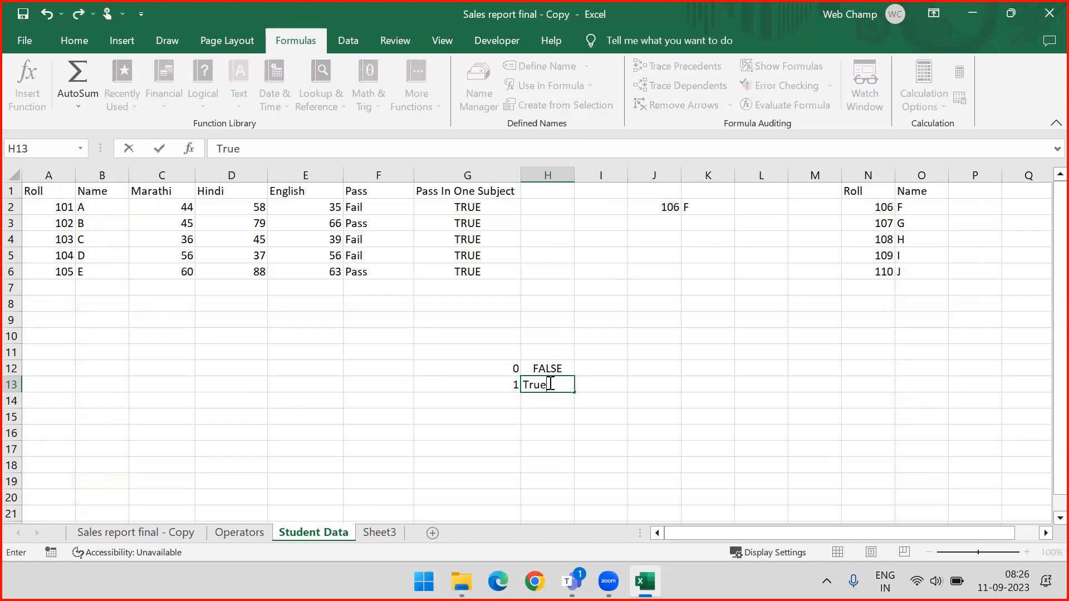
key("Return")
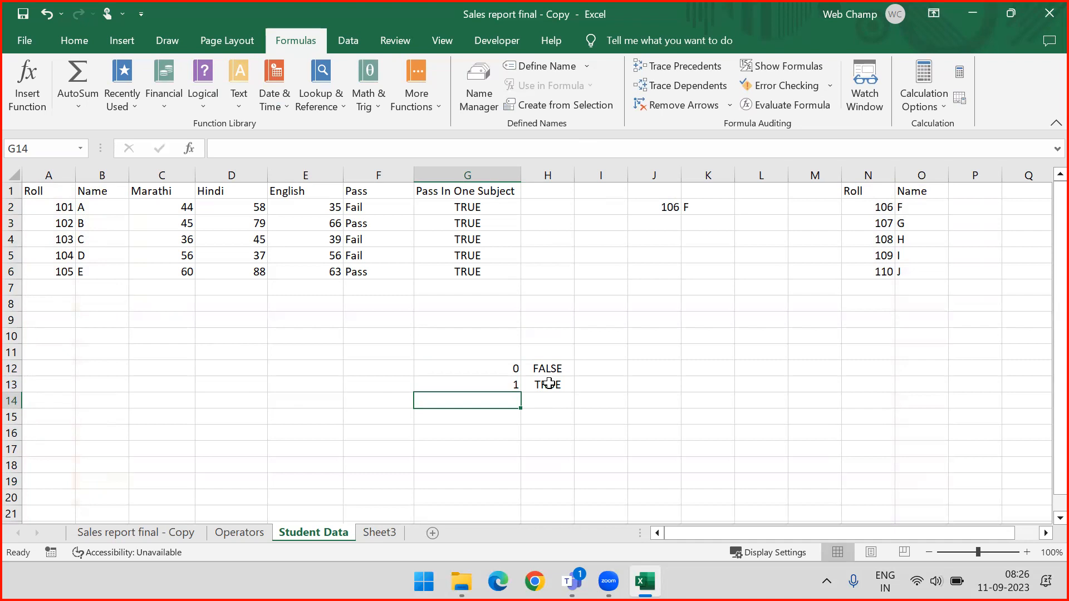
- Clear the 0/FALSE and 1/TRUE example values from G12:H13
key("Down")
key("Up")
key("Down")
key("Up")
key("Up")
key("Up")
key("shift+Right")
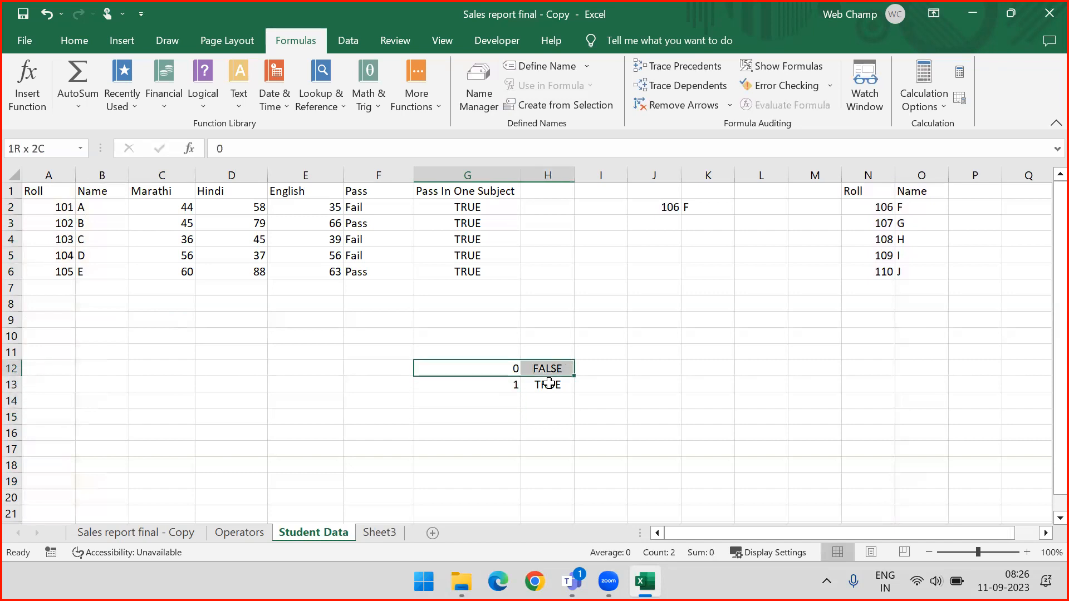
key("shift+Down")
left_click(517, 400)
left_click_drag(509, 388, 561, 351)
left_click_drag(510, 384, 543, 387)
key("Delete")
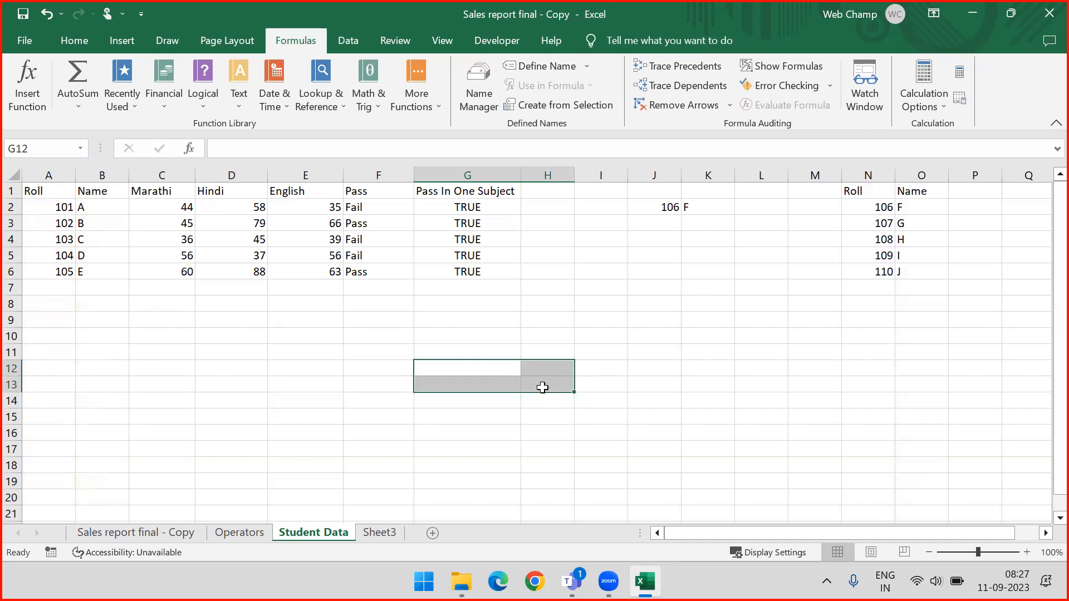
left_click(697, 205)
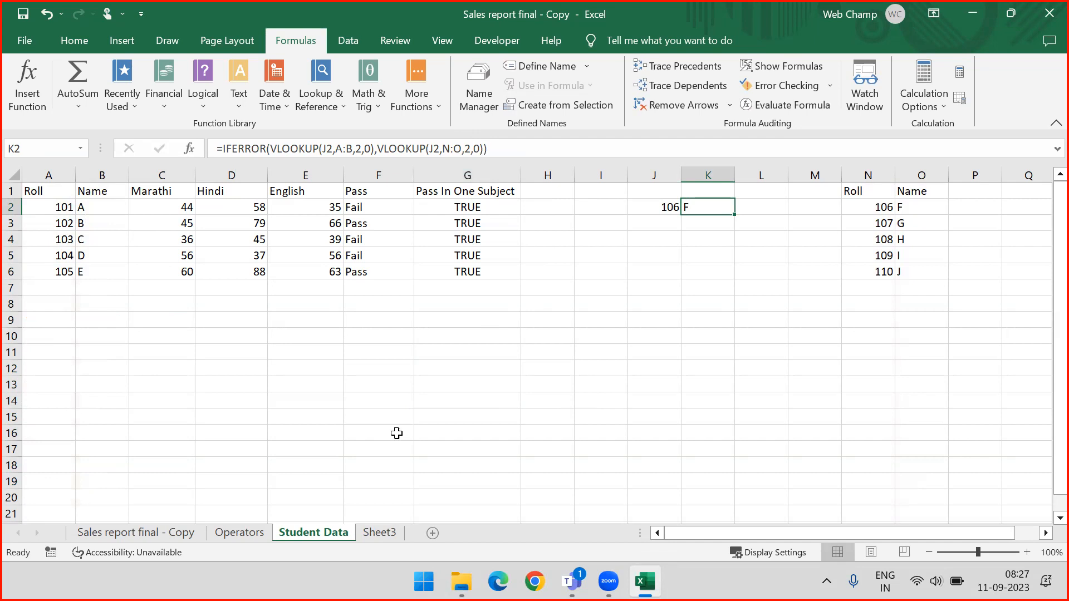
left_click(248, 110)
left_click(203, 100)
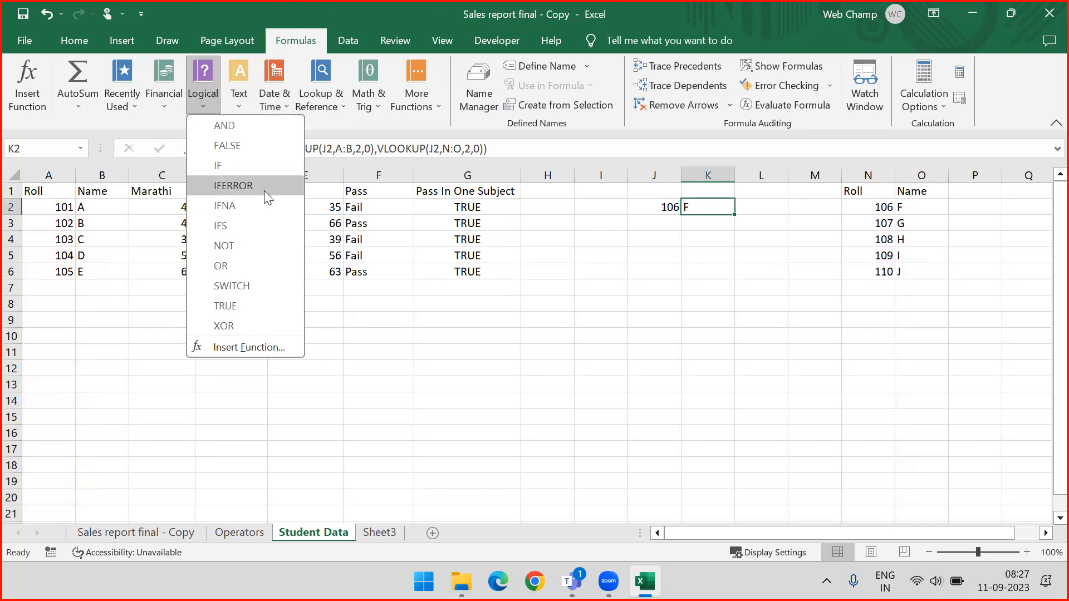
key("Escape")
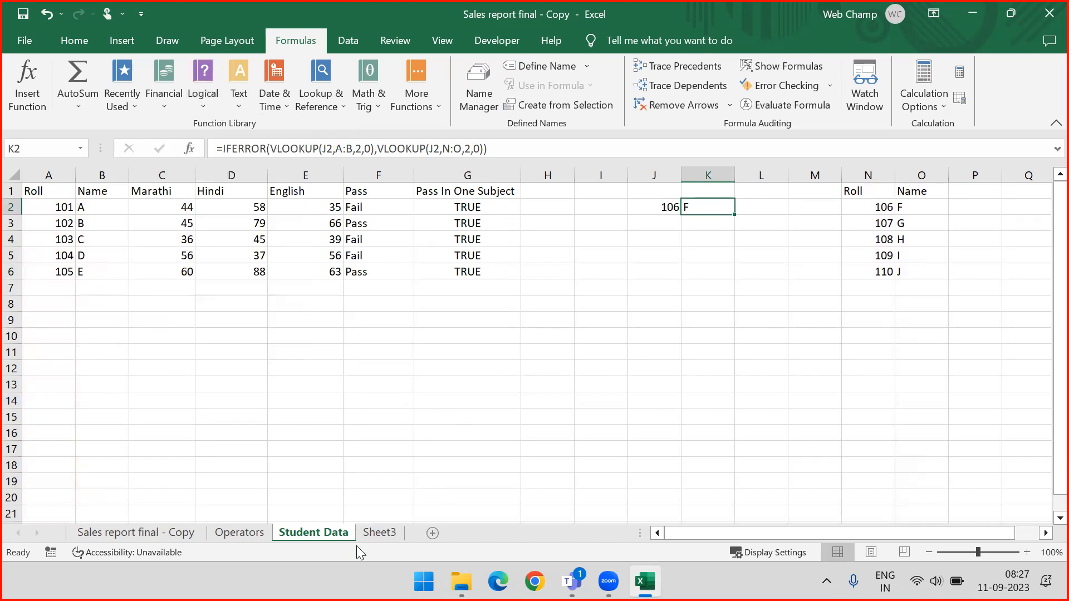
- Enter the formula =FALSE() in cell H3 of Sheet3
left_click(379, 533)
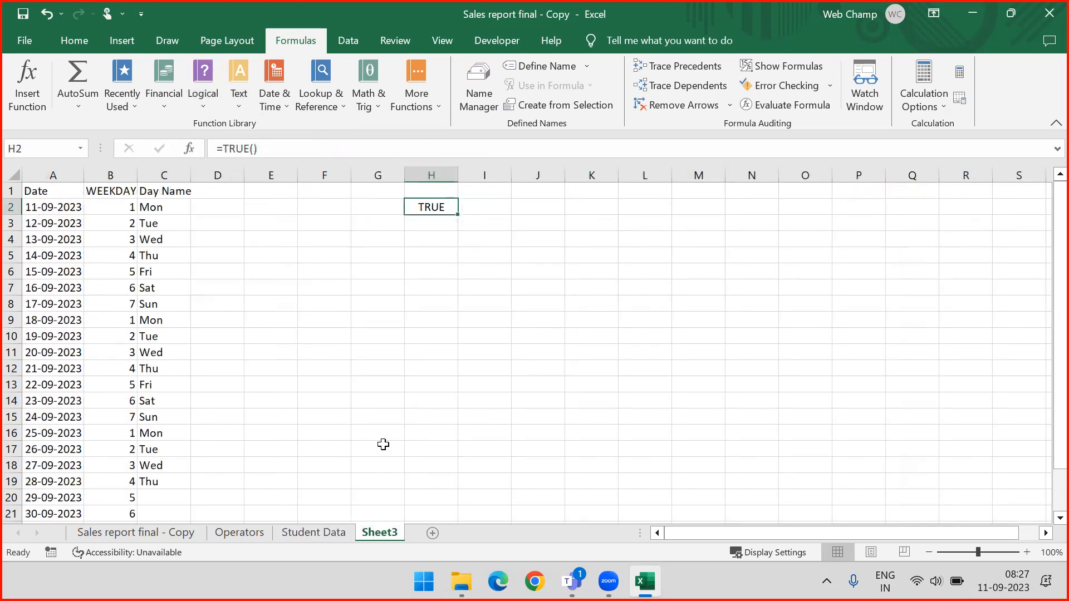
left_click(429, 218)
type("=Fal")
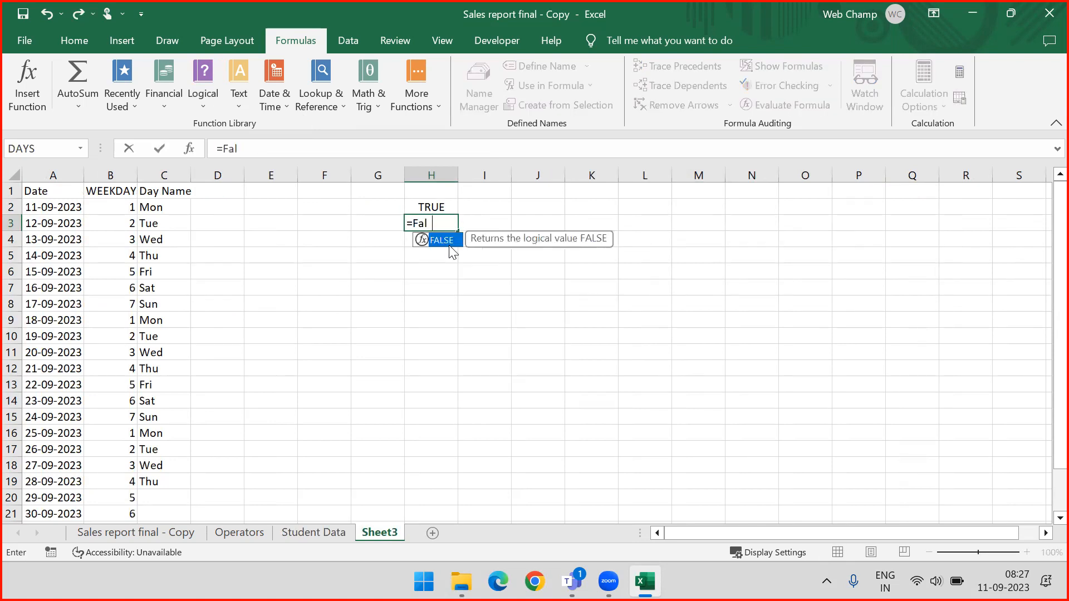
double_click(446, 240)
type("()")
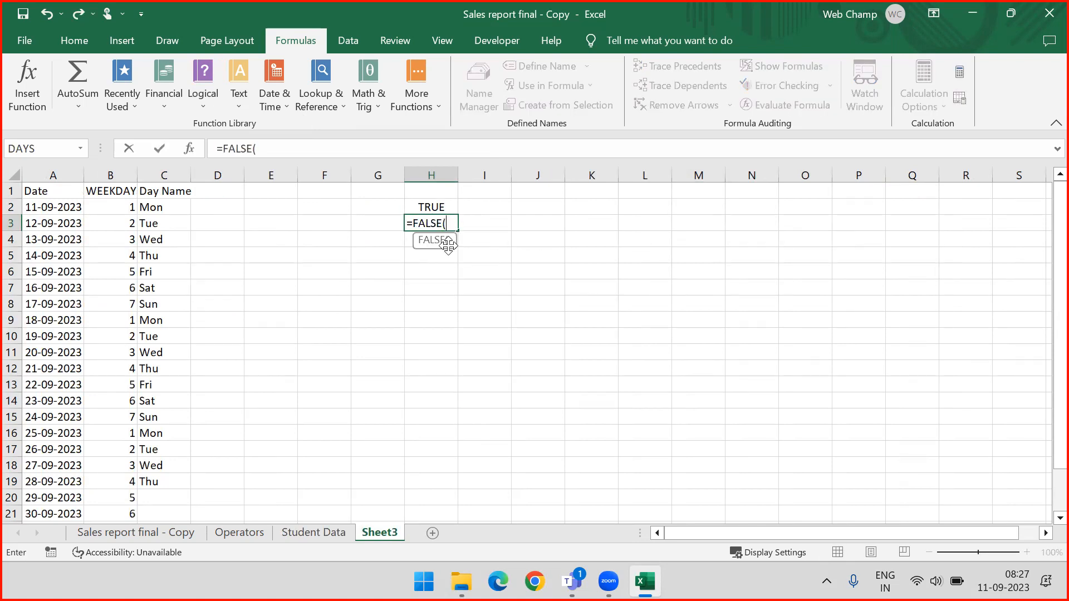
key("Return")
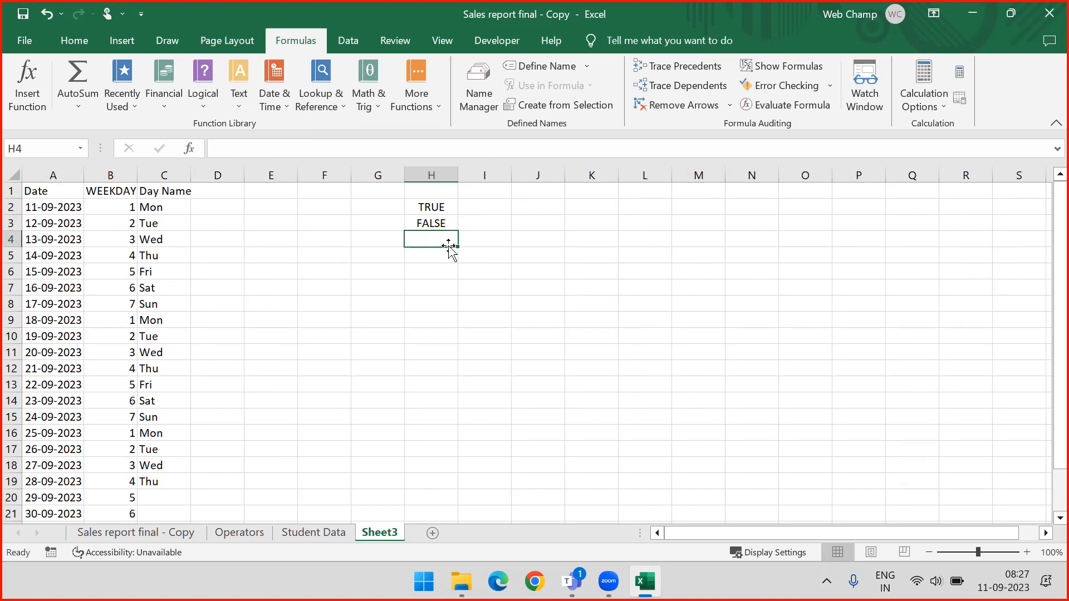
- Enter True as a plain value, without a function, in cell J3
left_click(516, 222)
type("True")
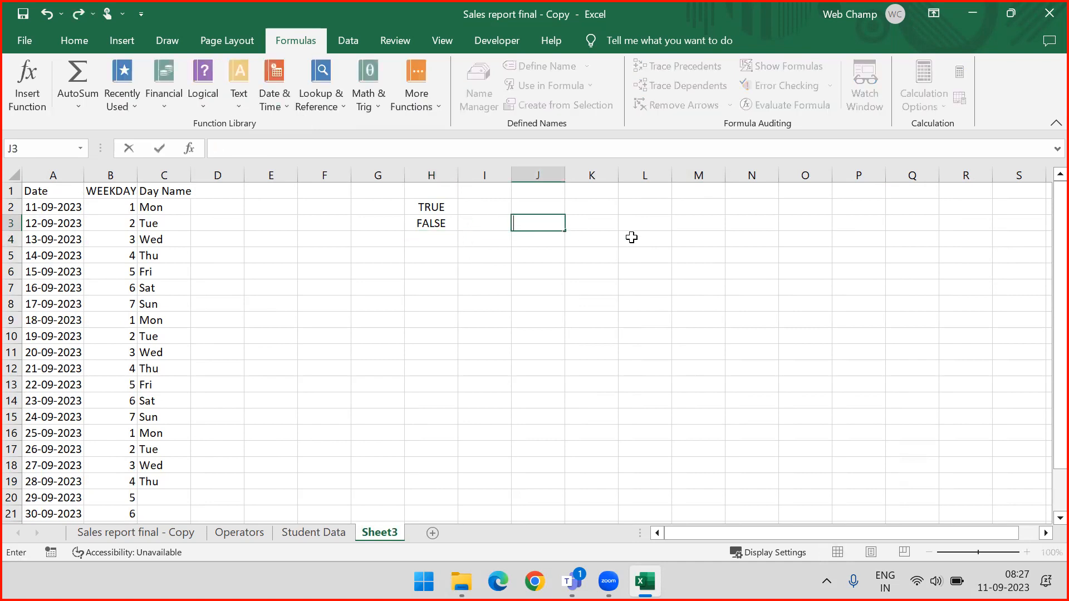
key("Up")
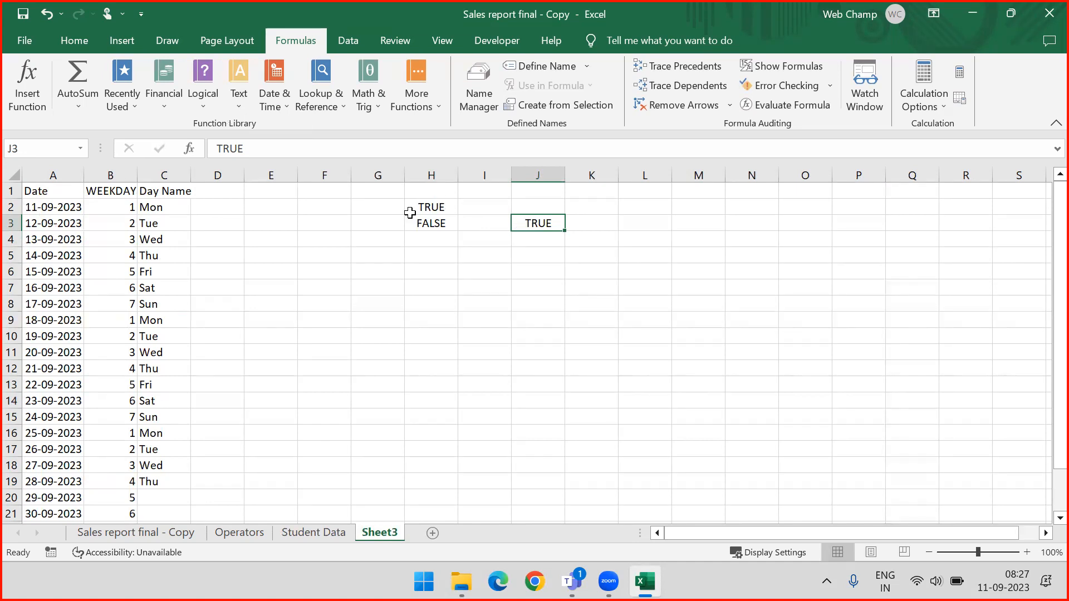
- Clear the TRUE and FALSE examples from H2:J4 and save the workbook
left_click(418, 209)
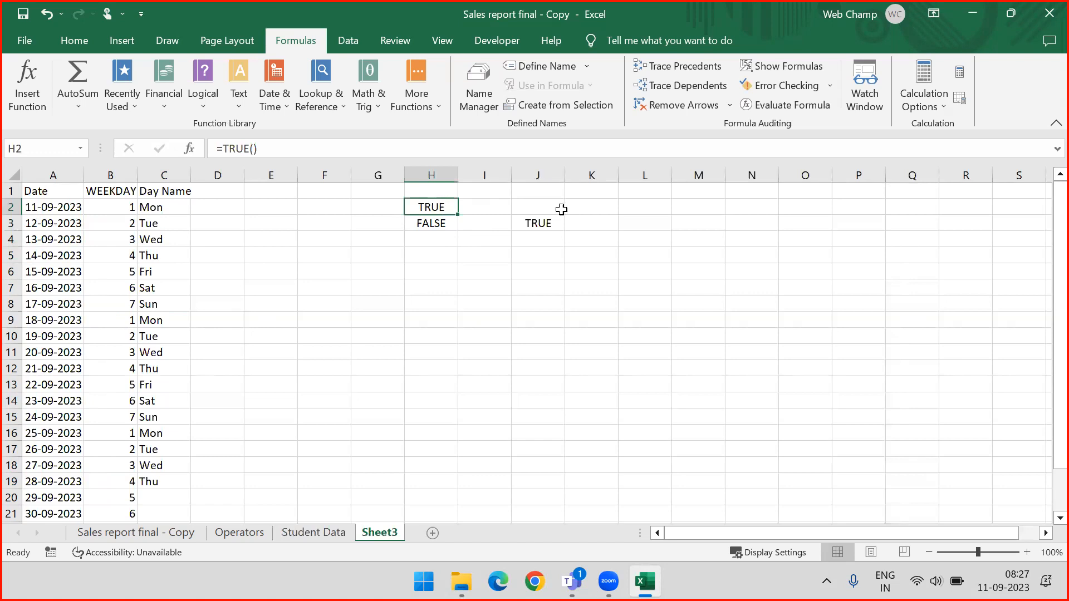
left_click_drag(549, 230, 514, 240)
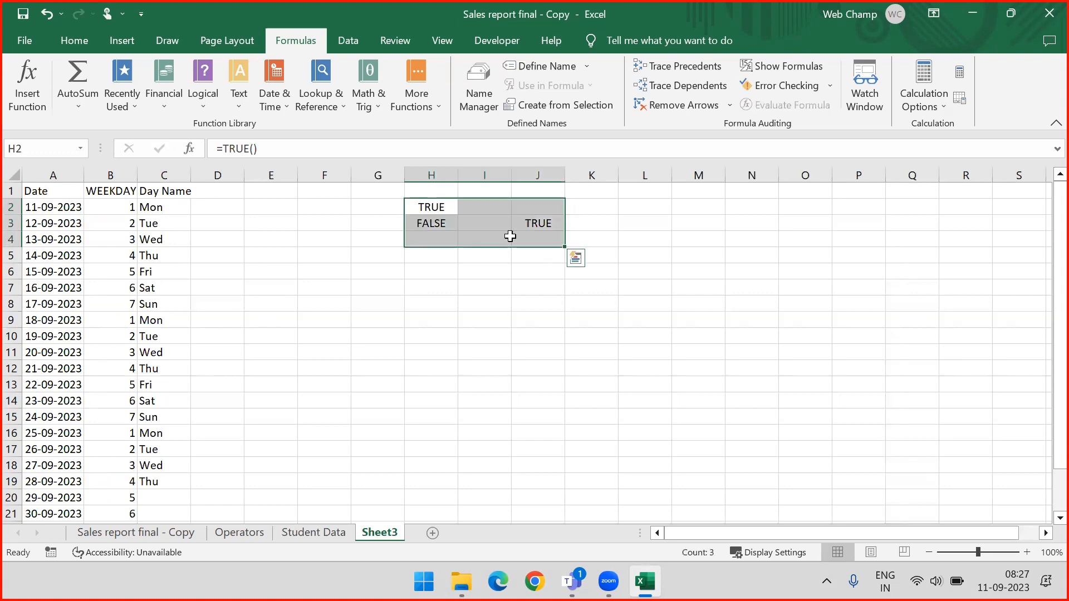
key("Delete")
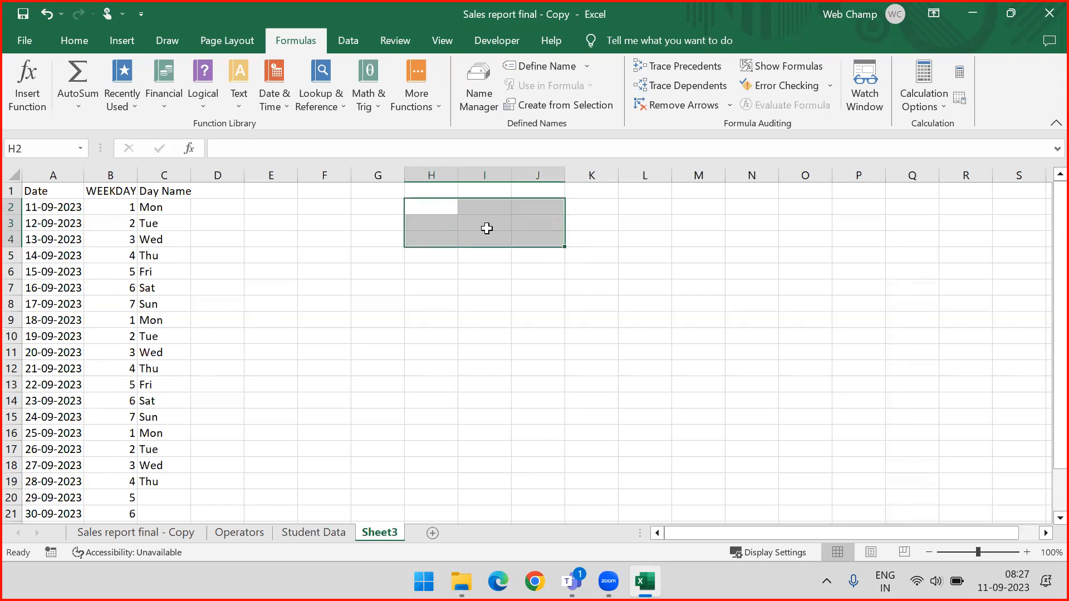
left_click(433, 238)
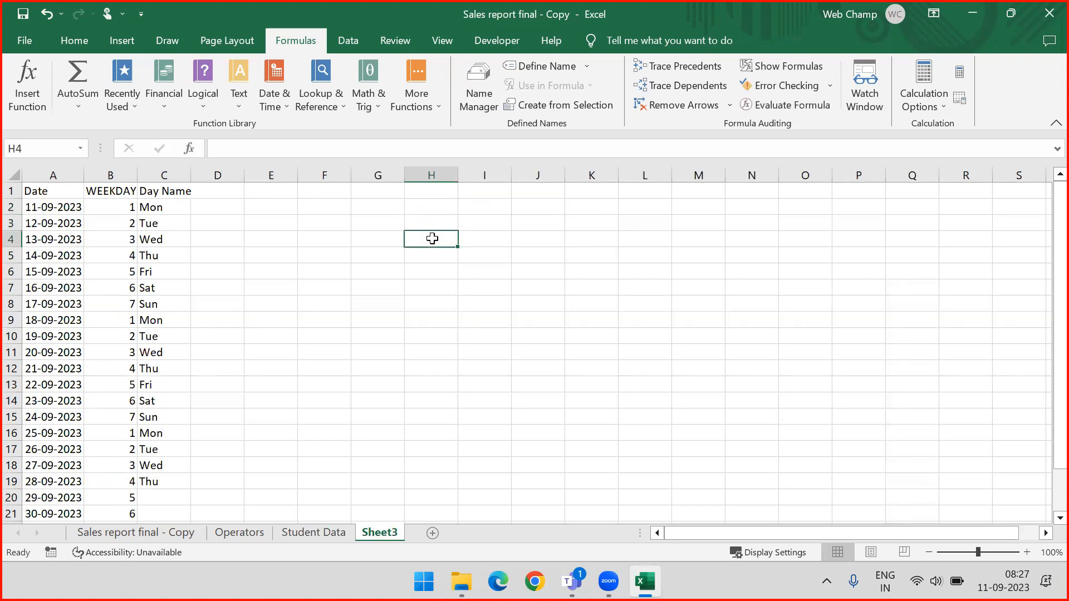
key("ctrl+s")
left_click(424, 209)
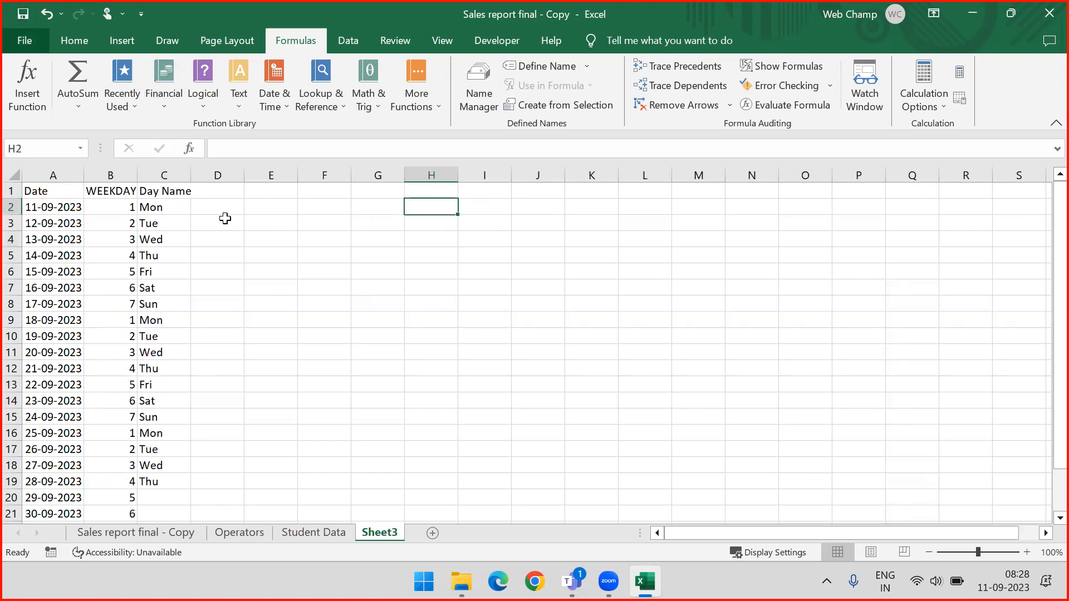
left_click(167, 207)
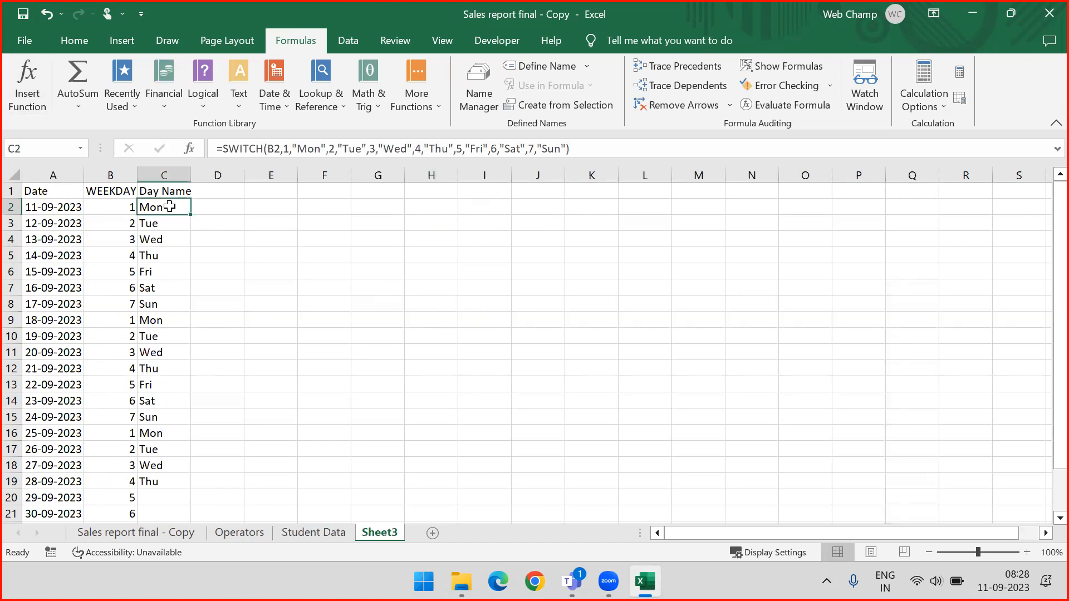
left_click(171, 368, "shift")
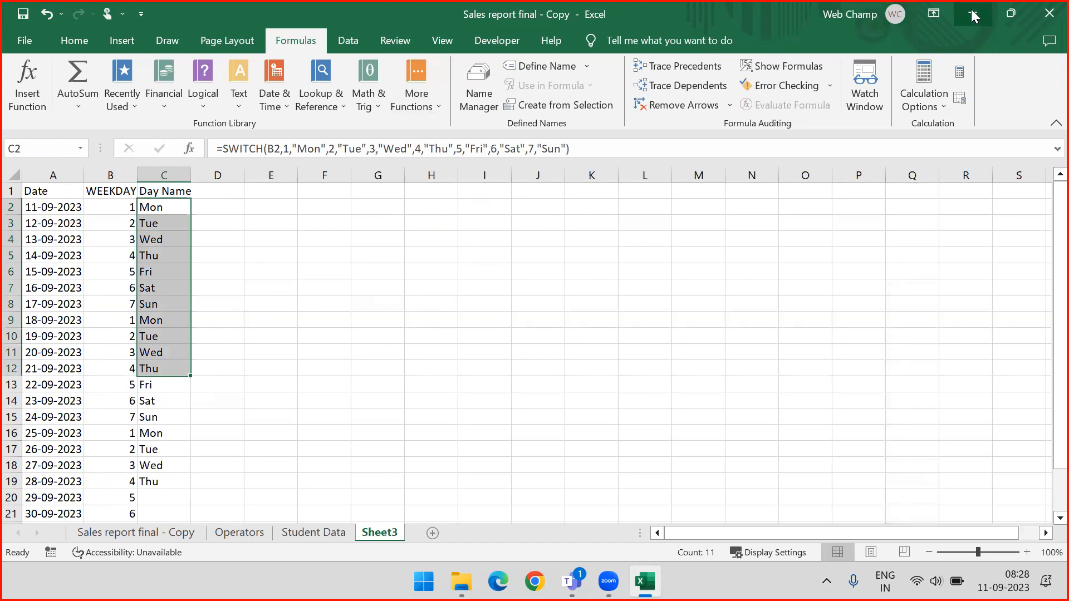